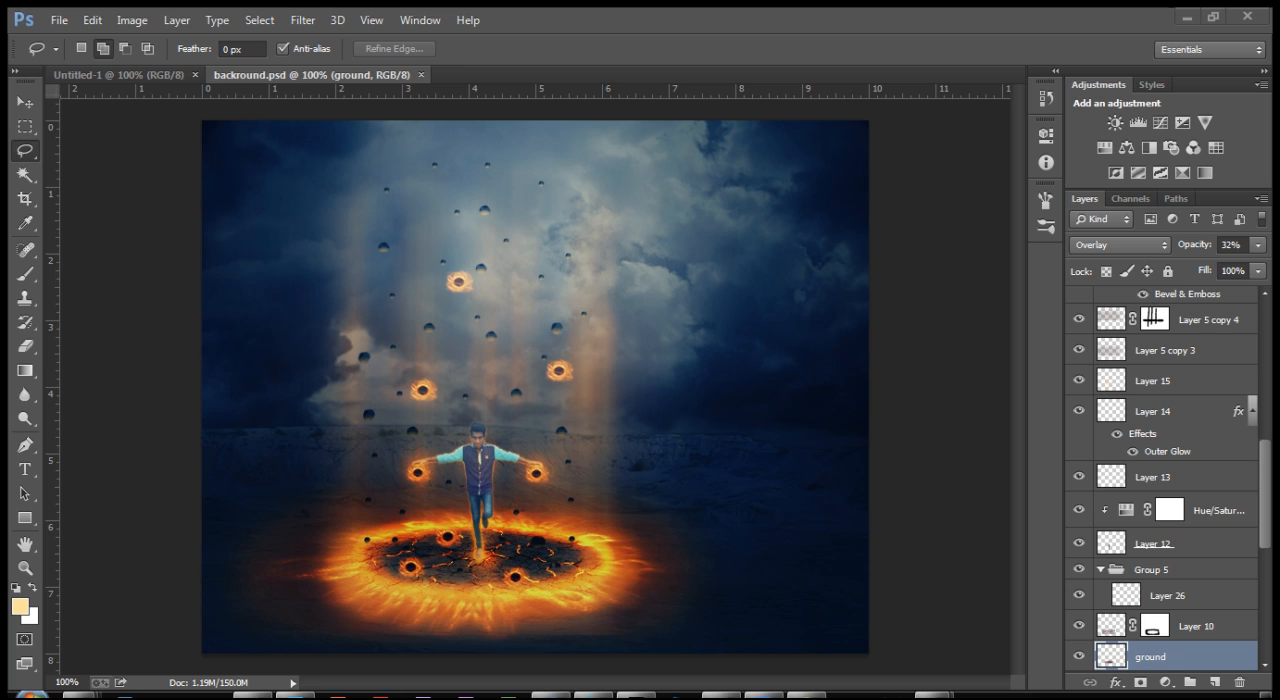
# Step: Close the finished backround.psd composite
pyautogui.click(421, 75)
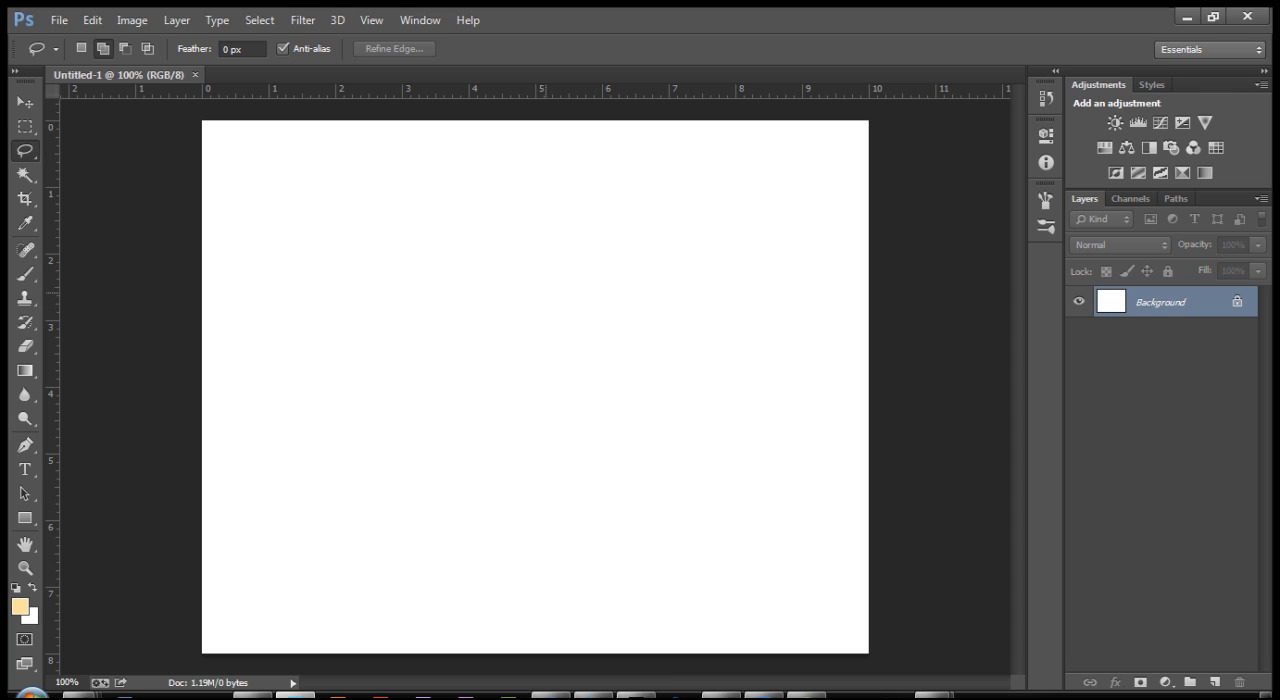
pyautogui.click(59, 20)
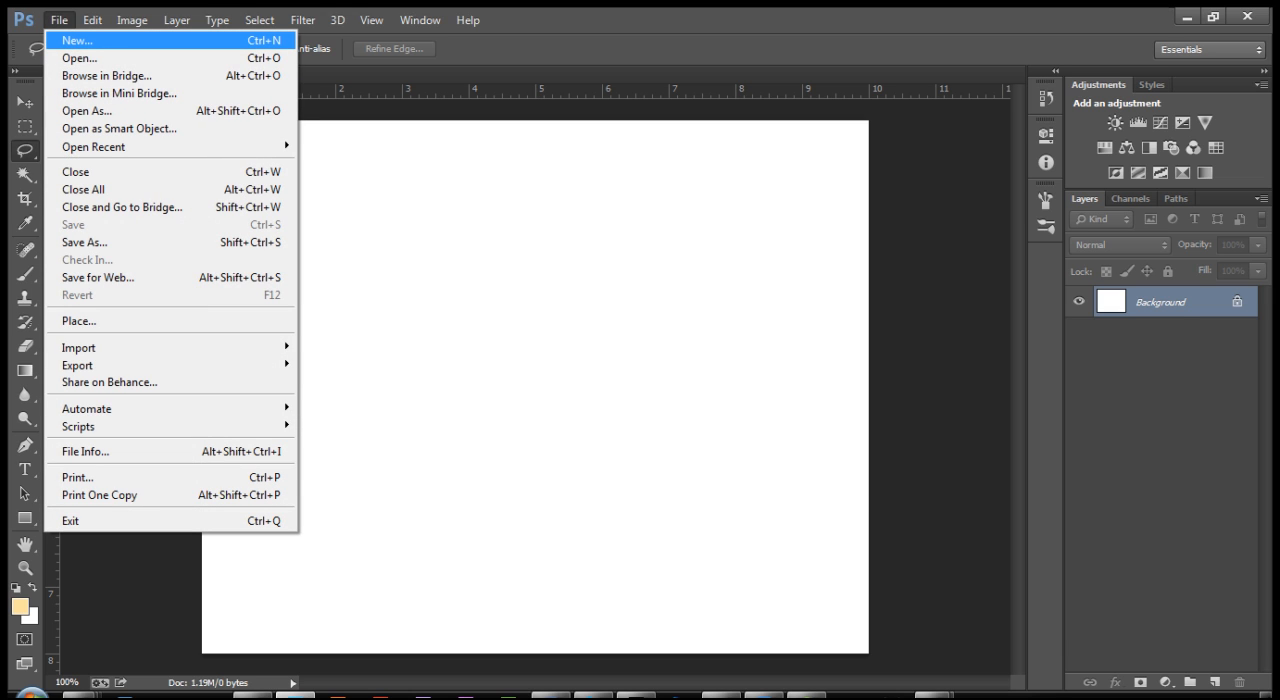
pyautogui.click(77, 40)
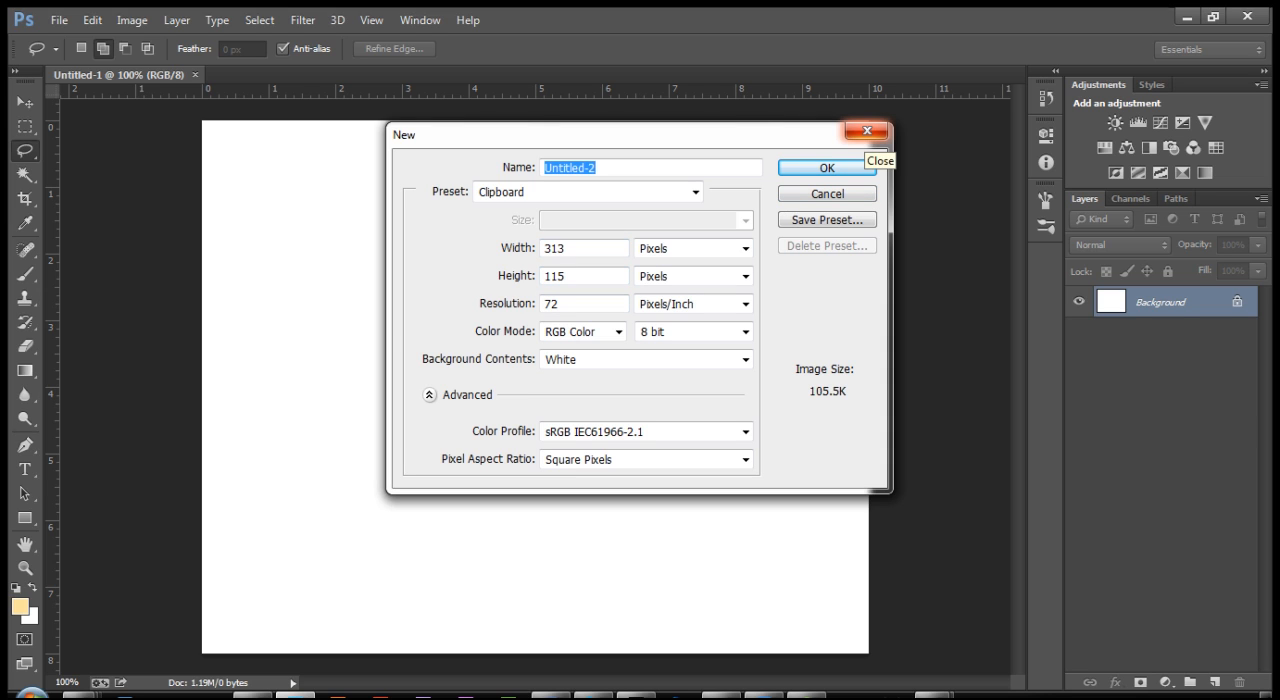
pyautogui.click(866, 130)
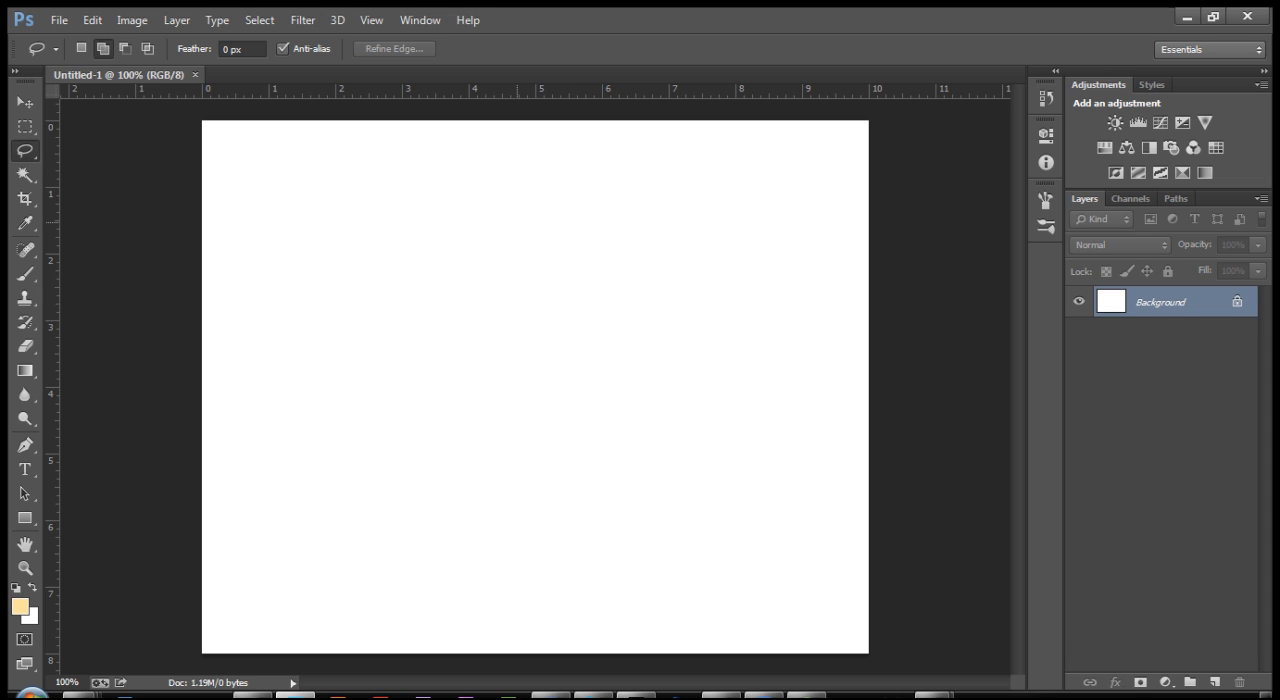
# Step: Open the backround.psd file containing the cloudy sky and quarry landscape
pyautogui.hotkey('ctrl', 'o')
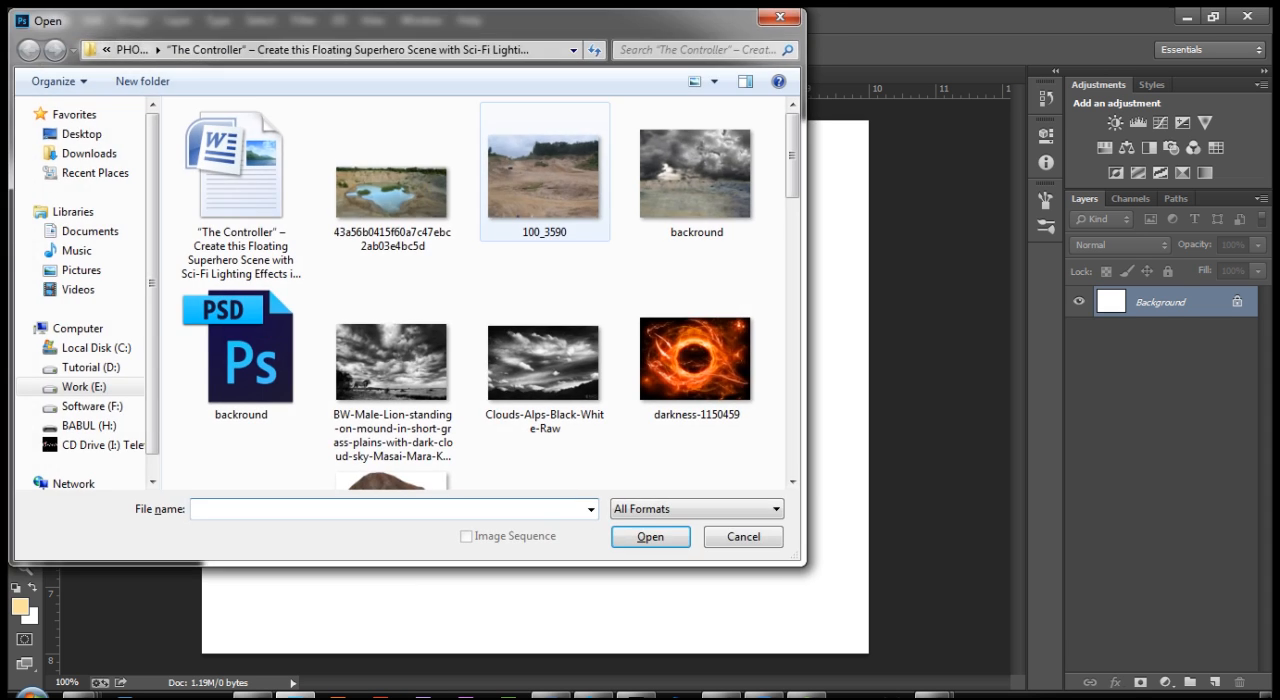
pyautogui.click(241, 350)
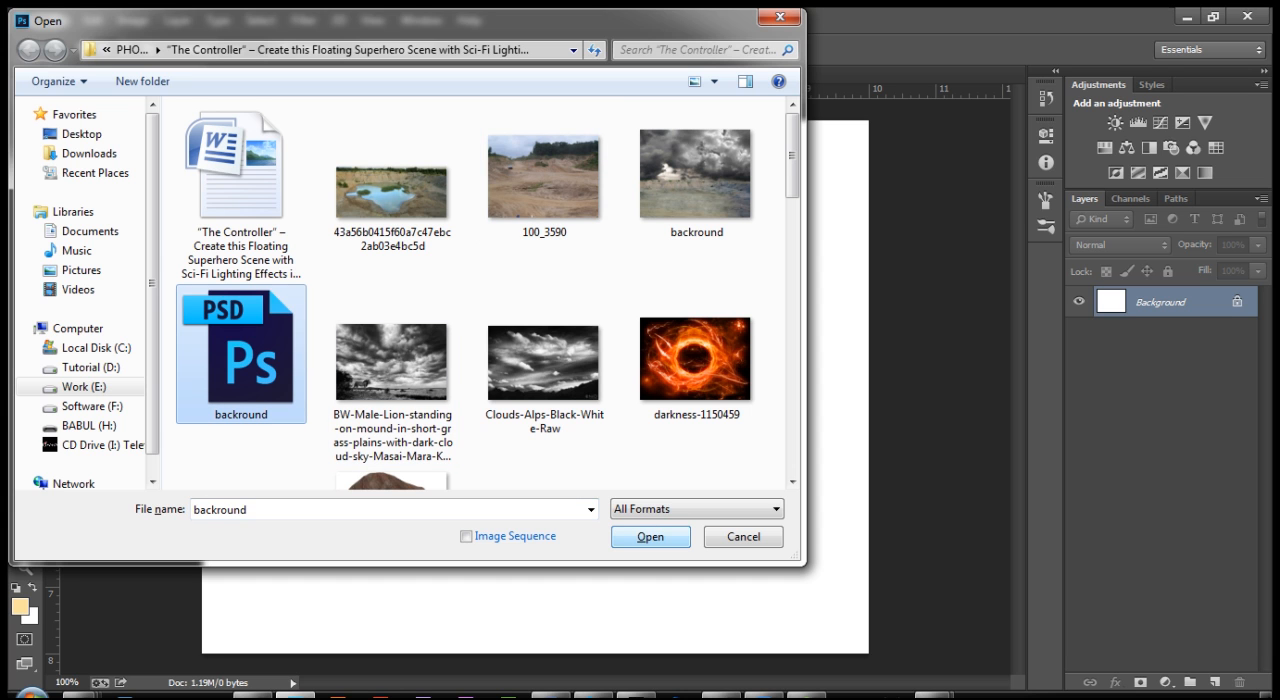
pyautogui.click(650, 537)
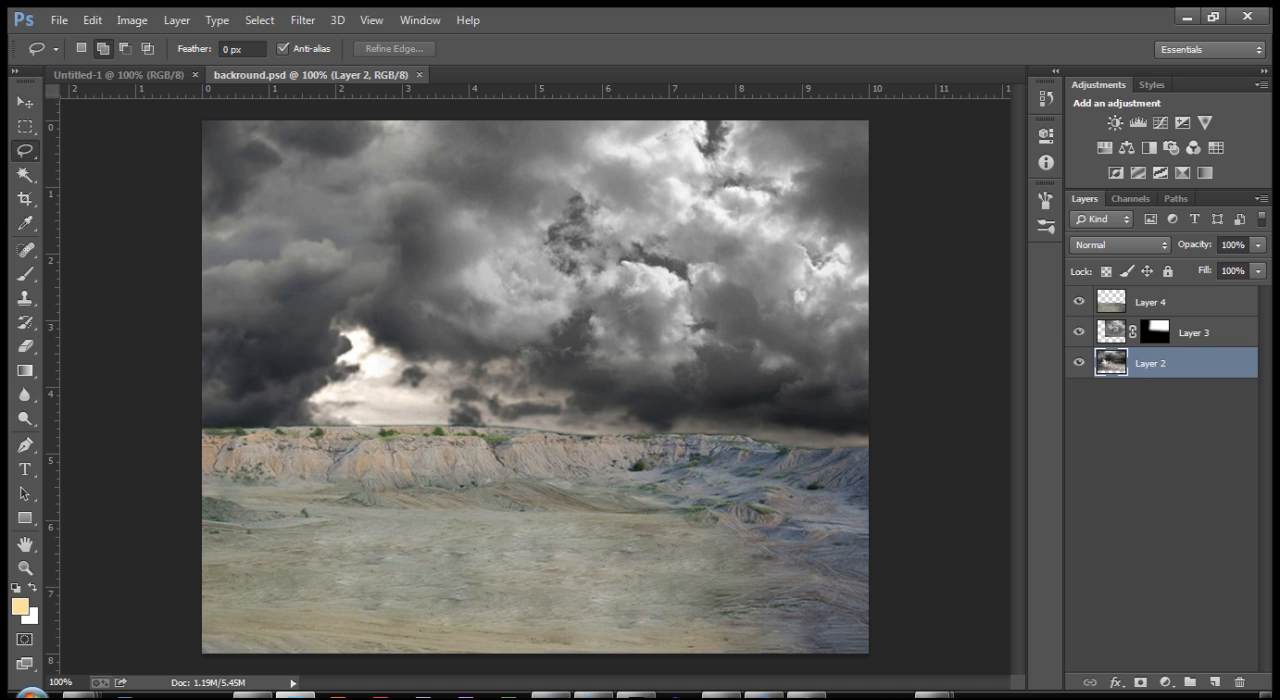
# Step: Add a Hue/Saturation adjustment layer above Layer 4 with Lightness set to -60 to darken the landscape
pyautogui.click(1160, 302)
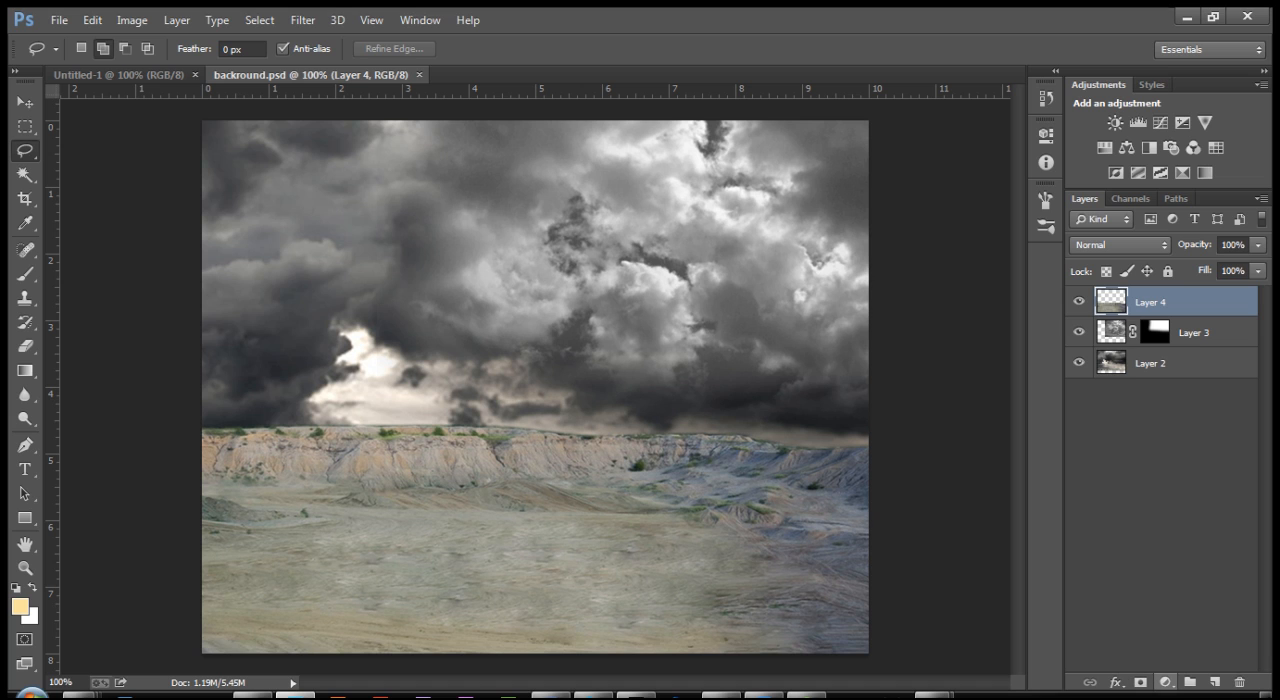
pyautogui.click(1165, 682)
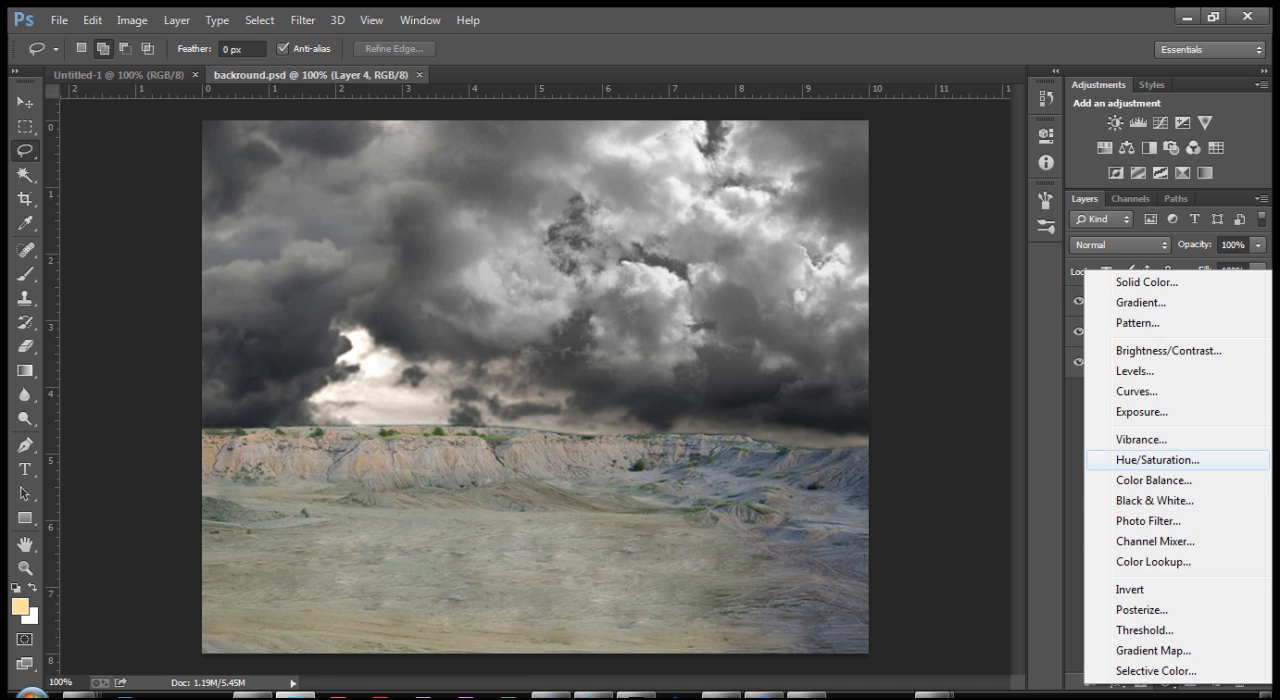
pyautogui.click(1157, 460)
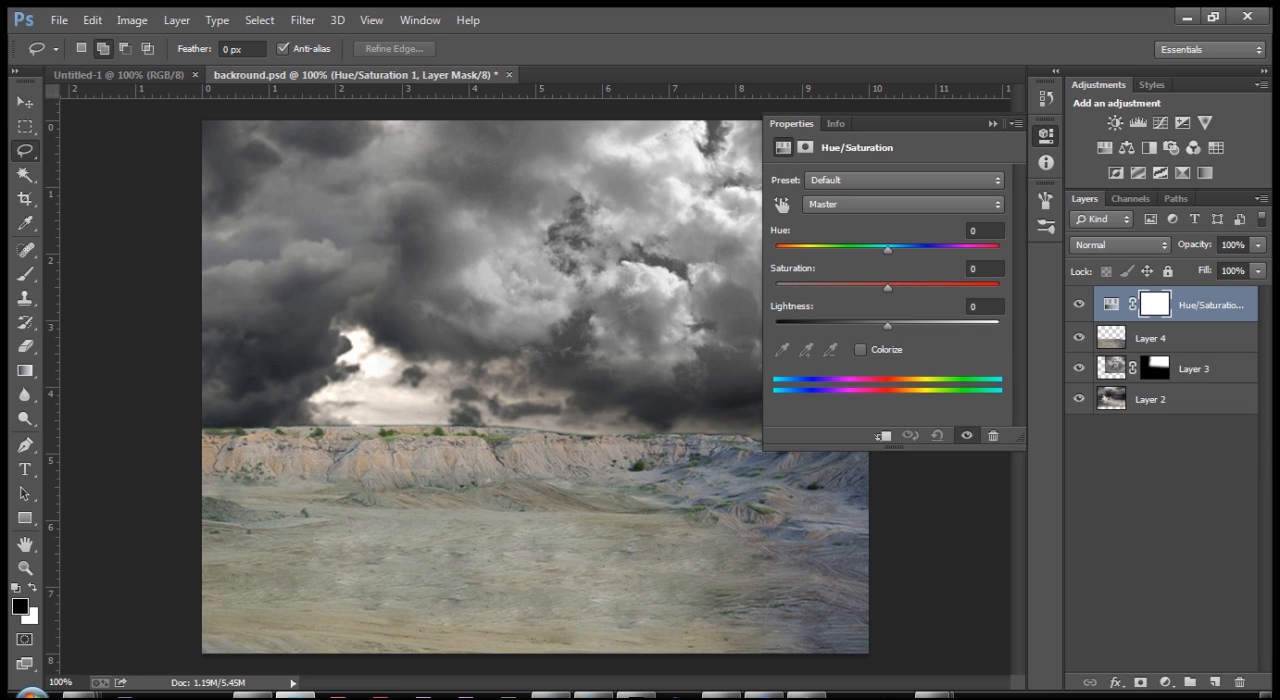
pyautogui.click(984, 307)
pyautogui.write('-60')
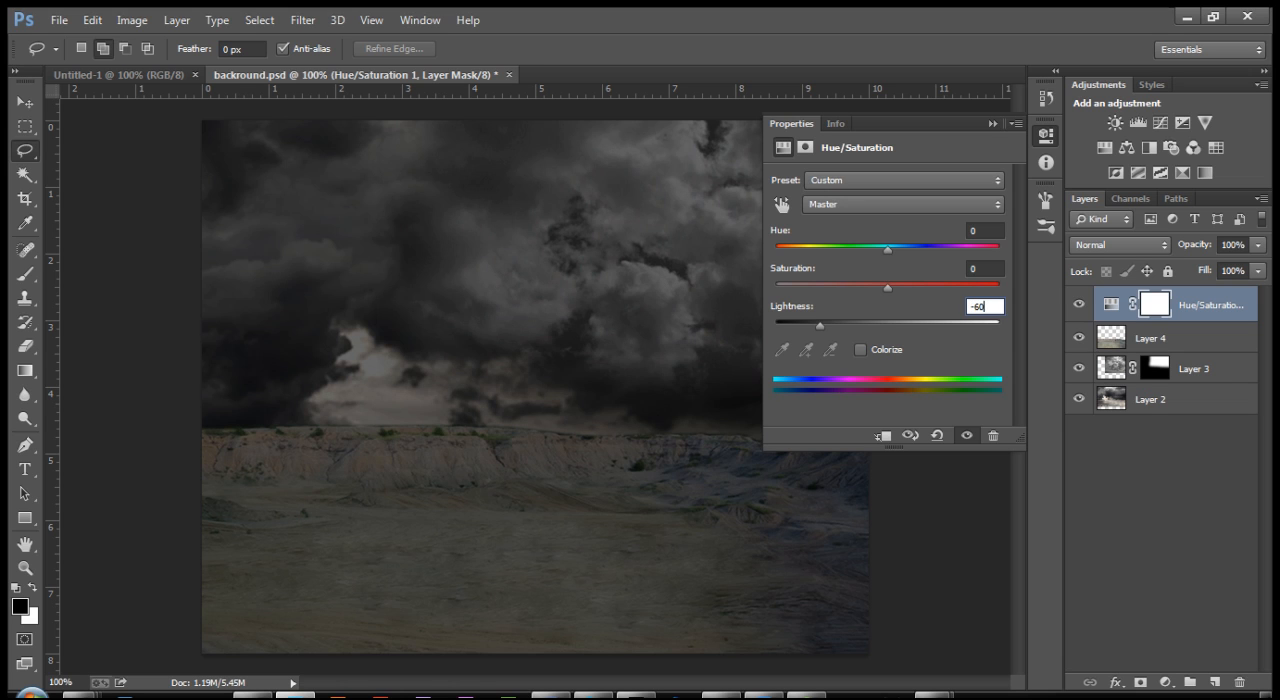
pyautogui.press('Return')
pyautogui.click(992, 124)
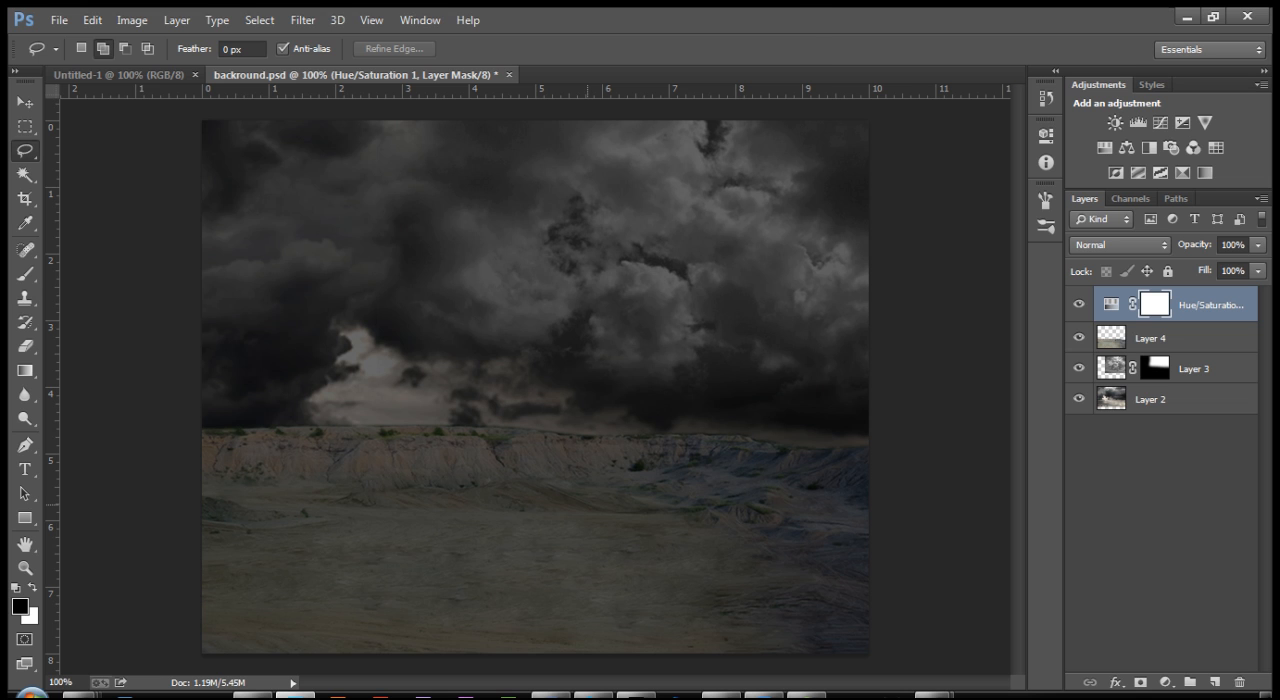
# Step: Open the light-explosion-1171387 image
pyautogui.hotkey('ctrl', 'o')
pyautogui.scroll(-5, 470, 290)
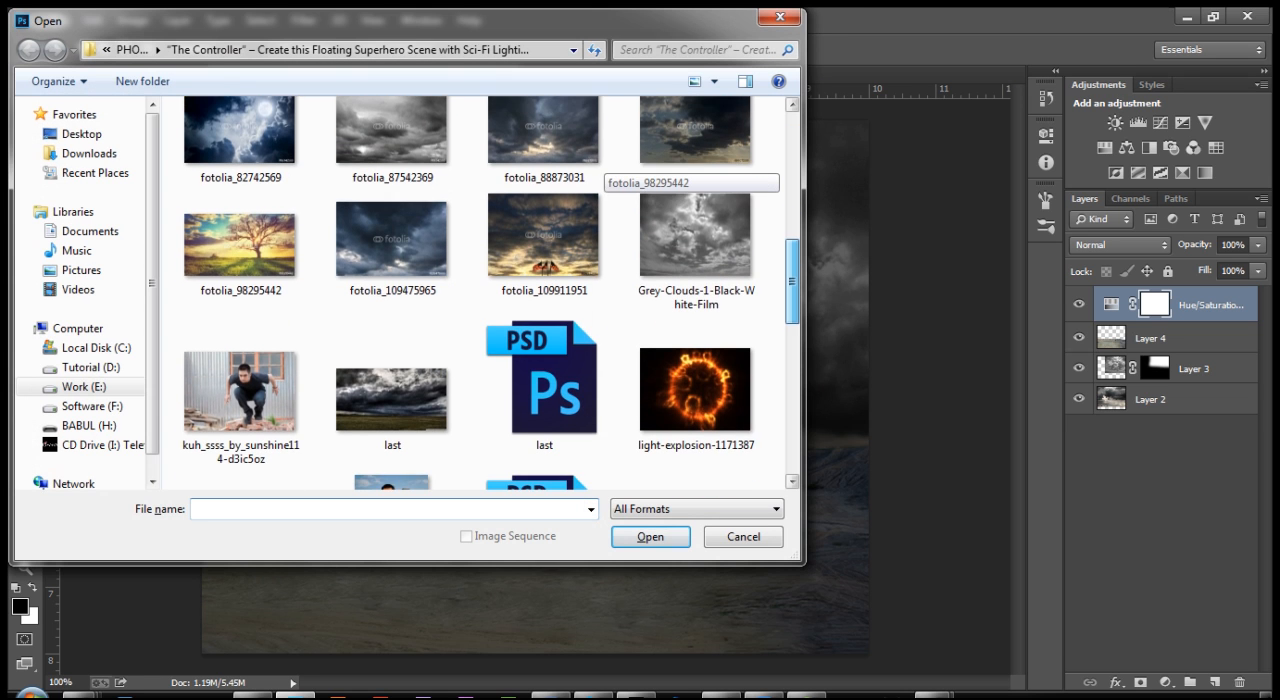
pyautogui.moveTo(792, 282); pyautogui.dragTo(792, 288)
pyautogui.click(695, 370)
pyautogui.click(650, 537)
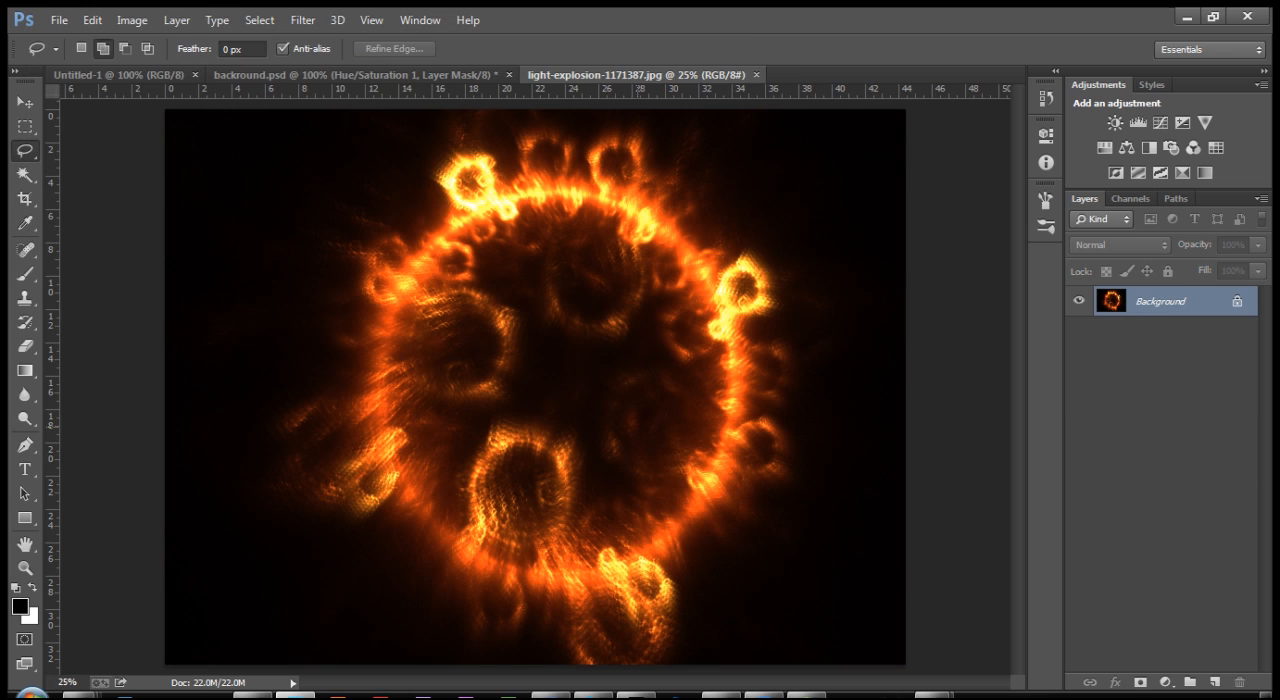
# Step: Unlock the light explosion's background as a regular layer and move it into backround.psd with the Move tool
pyautogui.press('v')
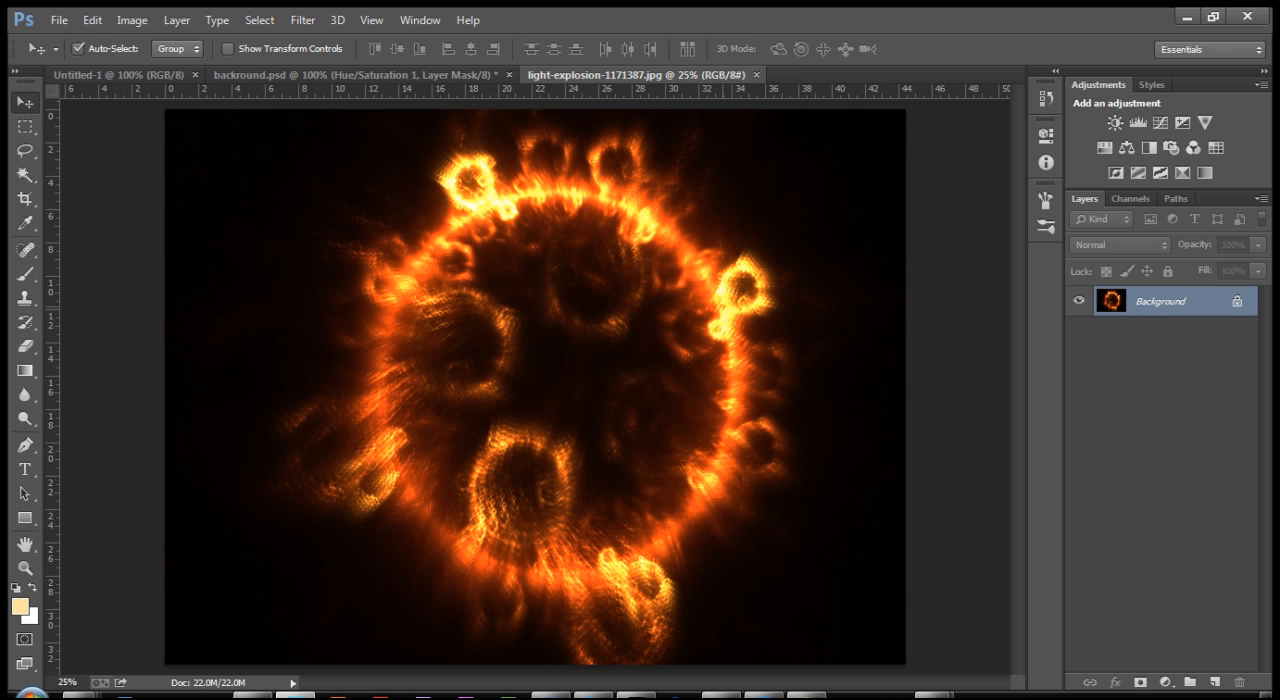
pyautogui.doubleClick(1160, 301)
pyautogui.press('Return')
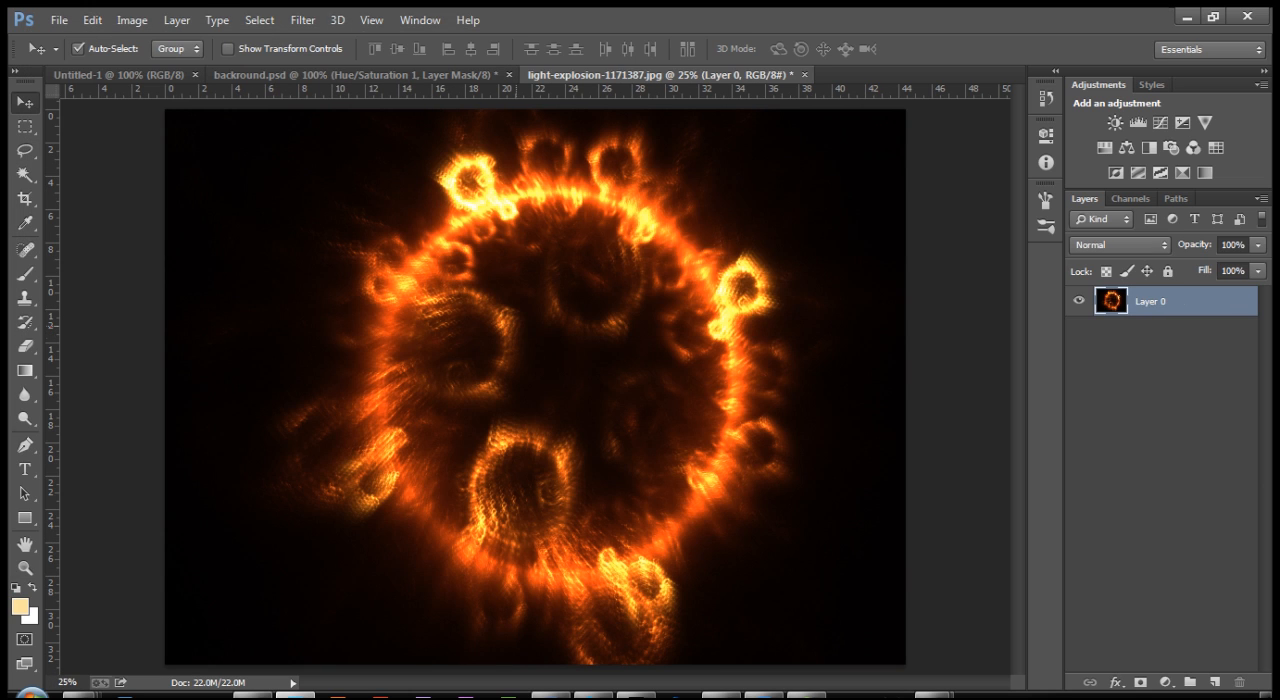
pyautogui.moveTo(615, 337); pyautogui.dragTo(530, 425)
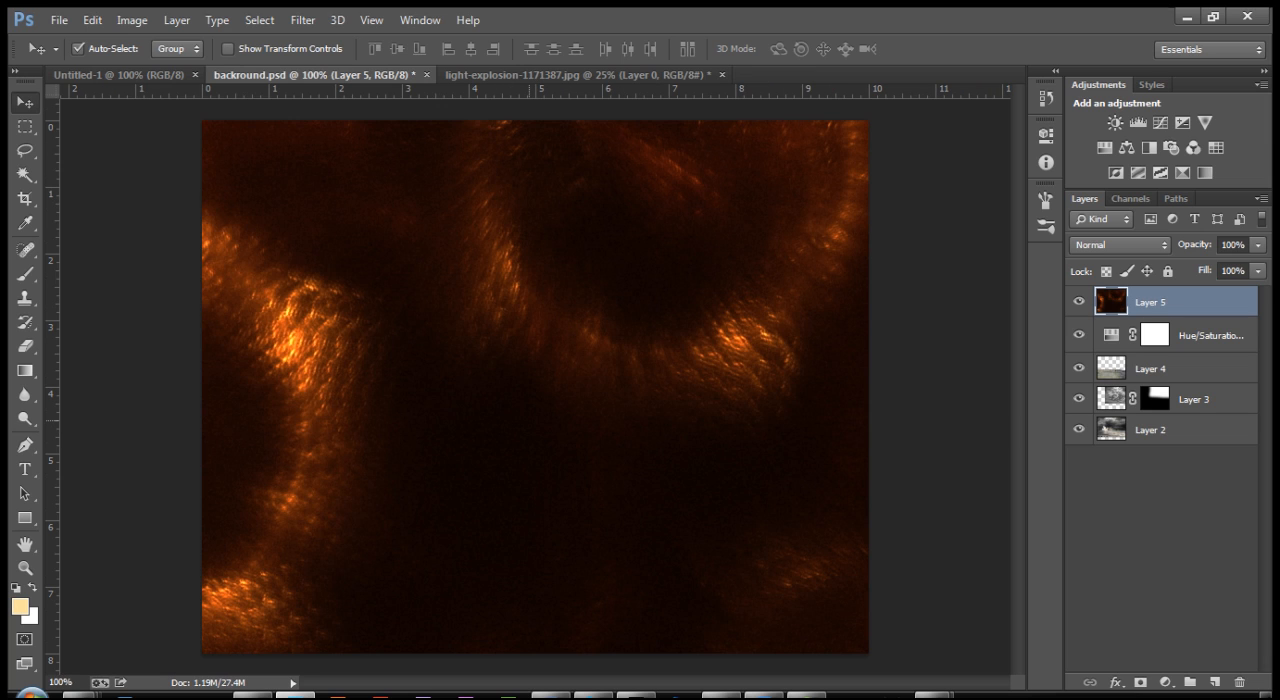
# Step: Scale the light explosion layer down to about 13.75% and place it over the lower middle of the landscape
pyautogui.hotkey('ctrl', '-')
pyautogui.hotkey('ctrl', '-')
pyautogui.hotkey('ctrl', '-')
pyautogui.hotkey('ctrl', '-')
pyautogui.hotkey('ctrl', 't')
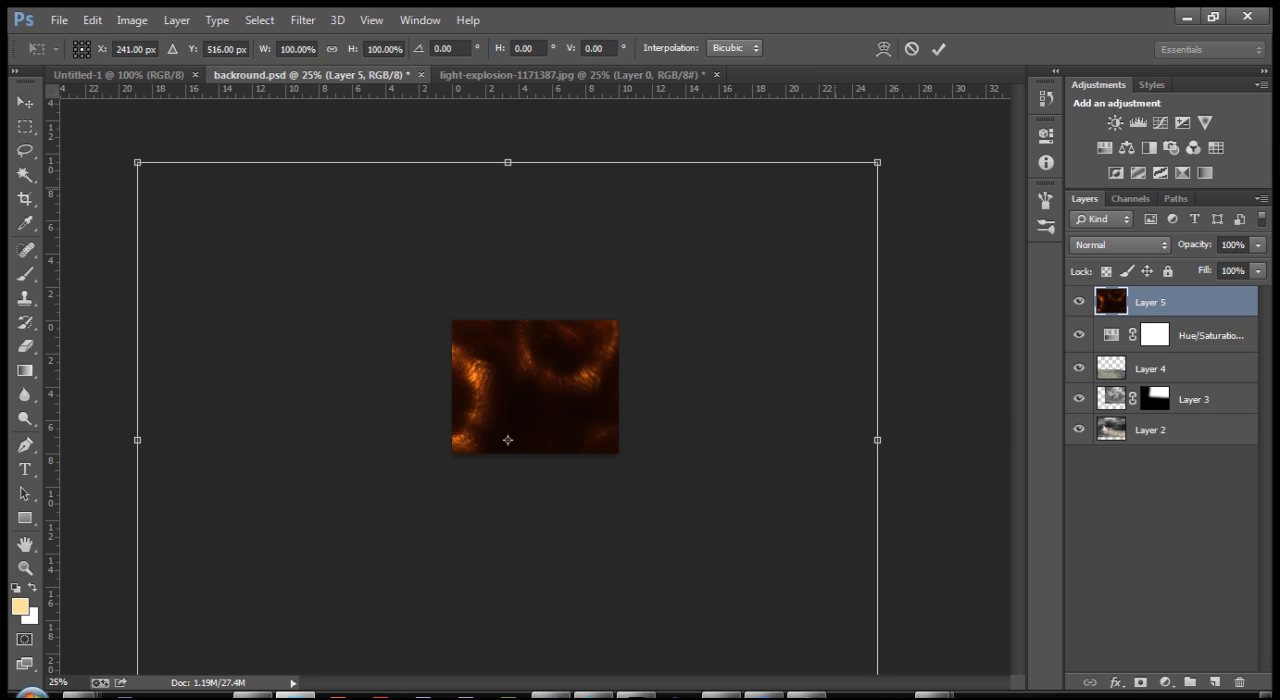
pyautogui.moveTo(877, 162); pyautogui.dragTo(556, 350)
pyautogui.hotkey('ctrl', '+')
pyautogui.hotkey('ctrl', '+')
pyautogui.hotkey('ctrl', '+')
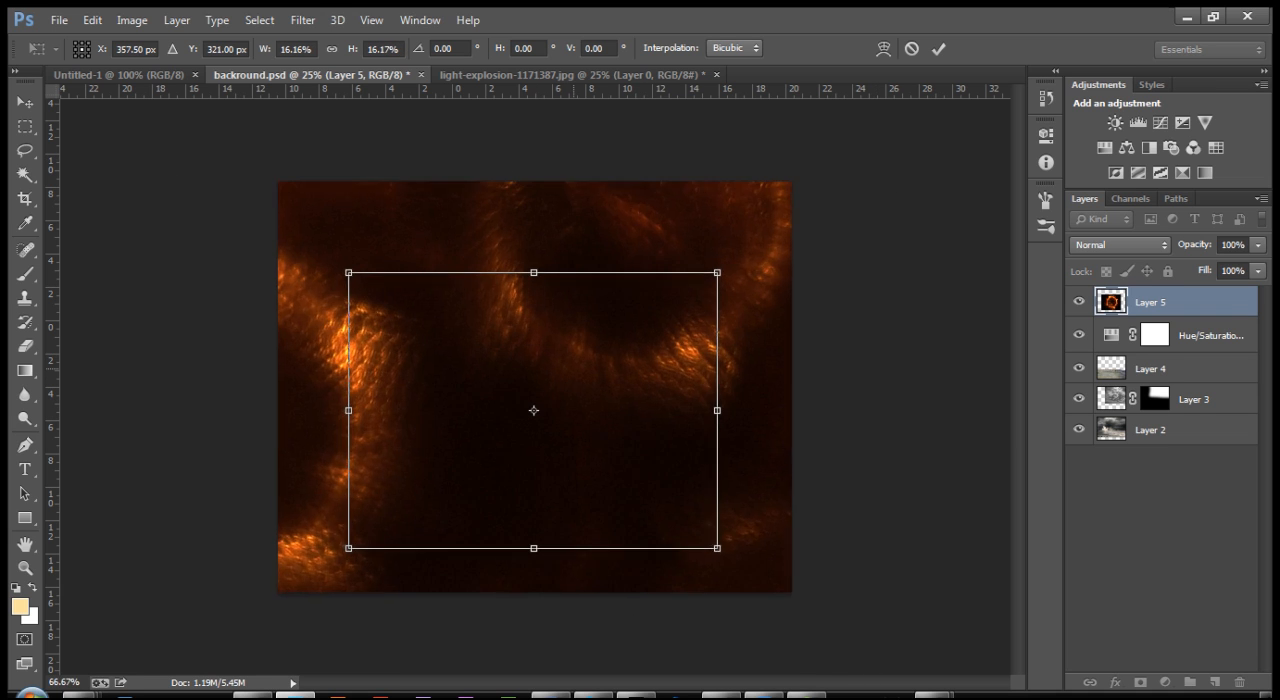
pyautogui.hotkey('ctrl', '+')
pyautogui.moveTo(775, 241); pyautogui.dragTo(727, 278)
pyautogui.moveTo(618, 401); pyautogui.dragTo(619, 475)
pyautogui.moveTo(723, 348); pyautogui.dragTo(737, 340)
pyautogui.moveTo(645, 460); pyautogui.dragTo(645, 440)
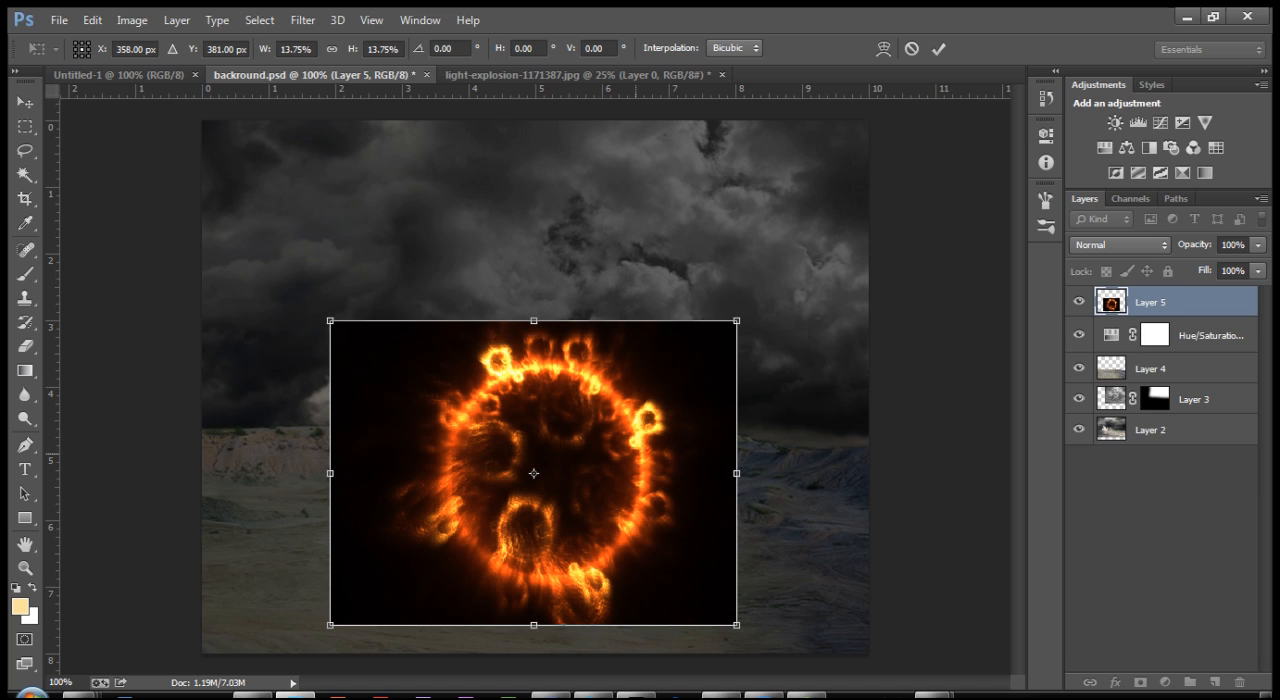
pyautogui.press('Return')
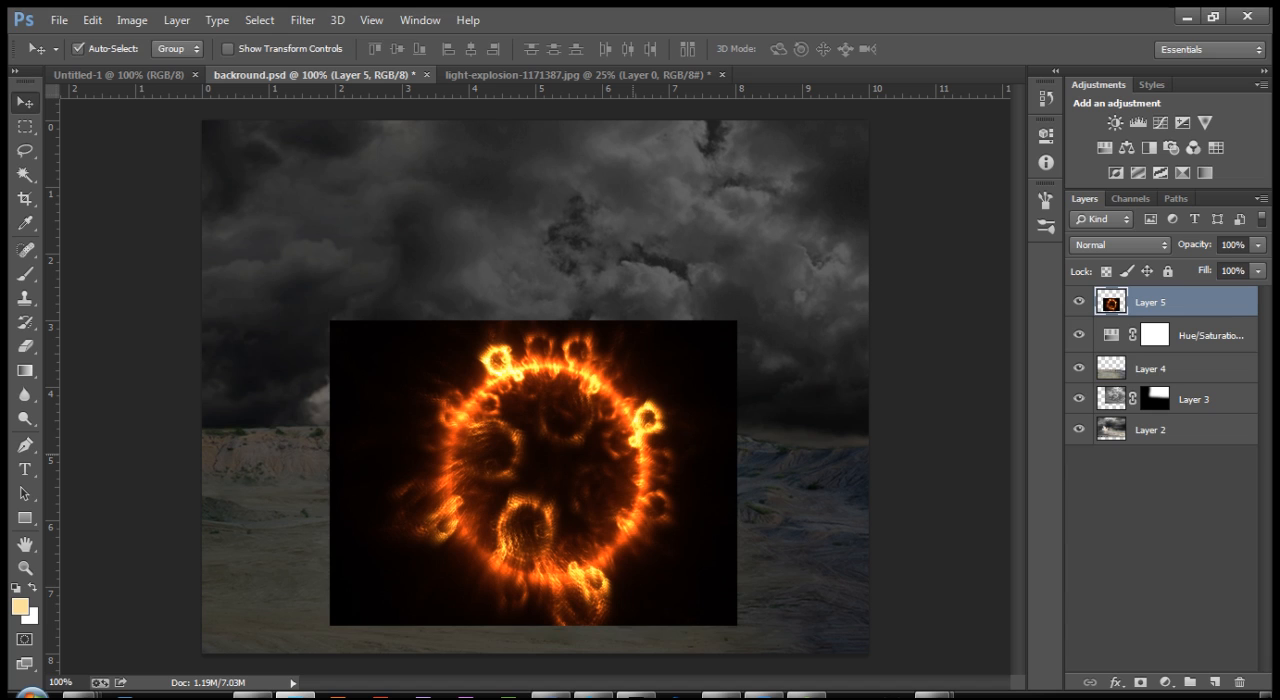
# Step: Distort the fire ring layer, squashing it from above to about 36% of its height onto the ground
pyautogui.hotkey('ctrl', 't')
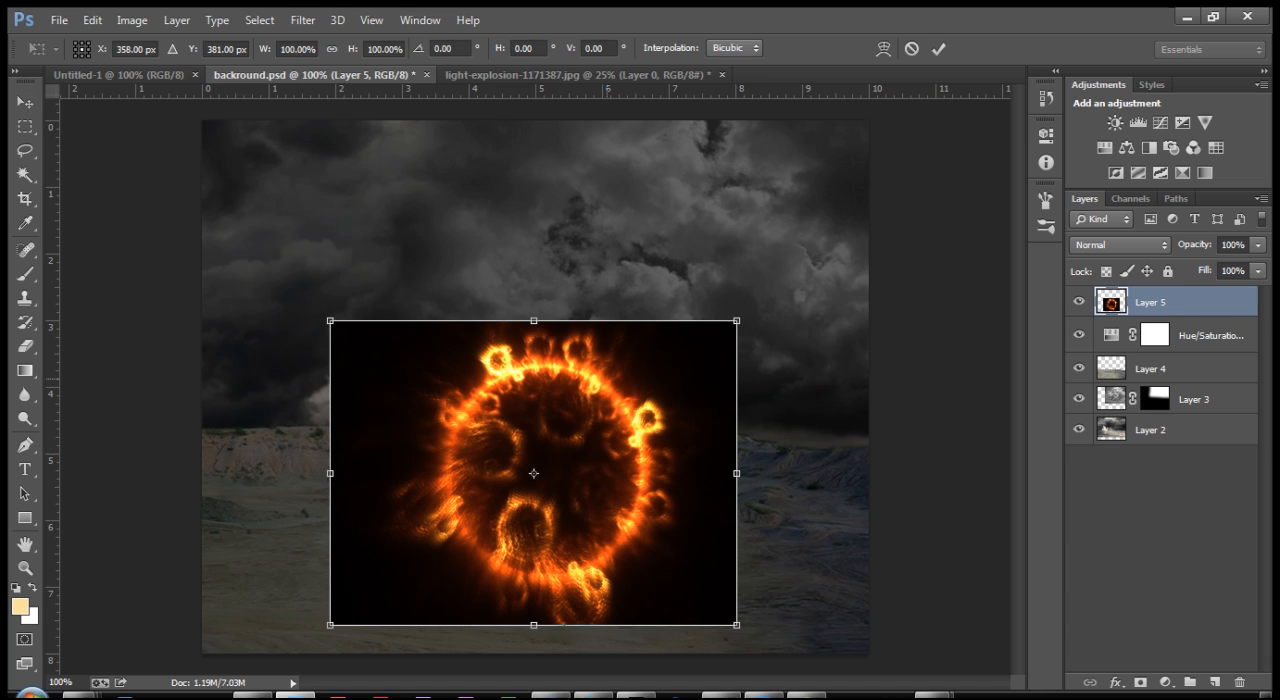
pyautogui.rightClick(571, 357)
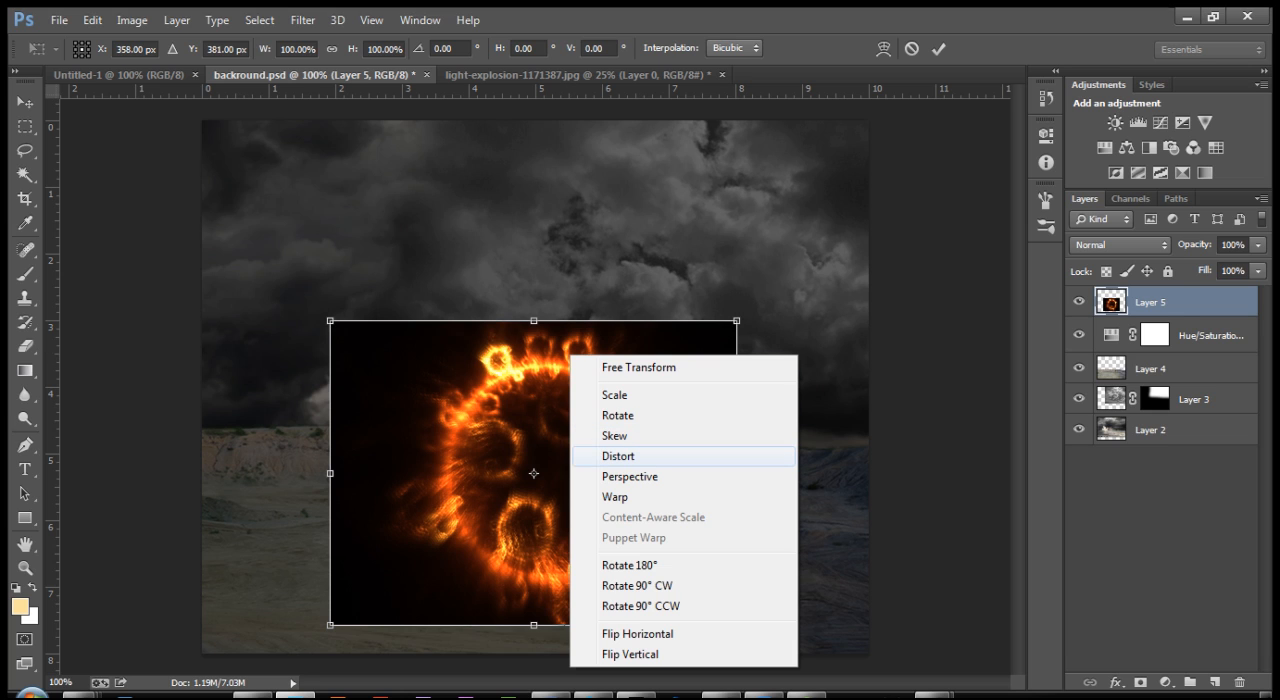
pyautogui.click(622, 457)
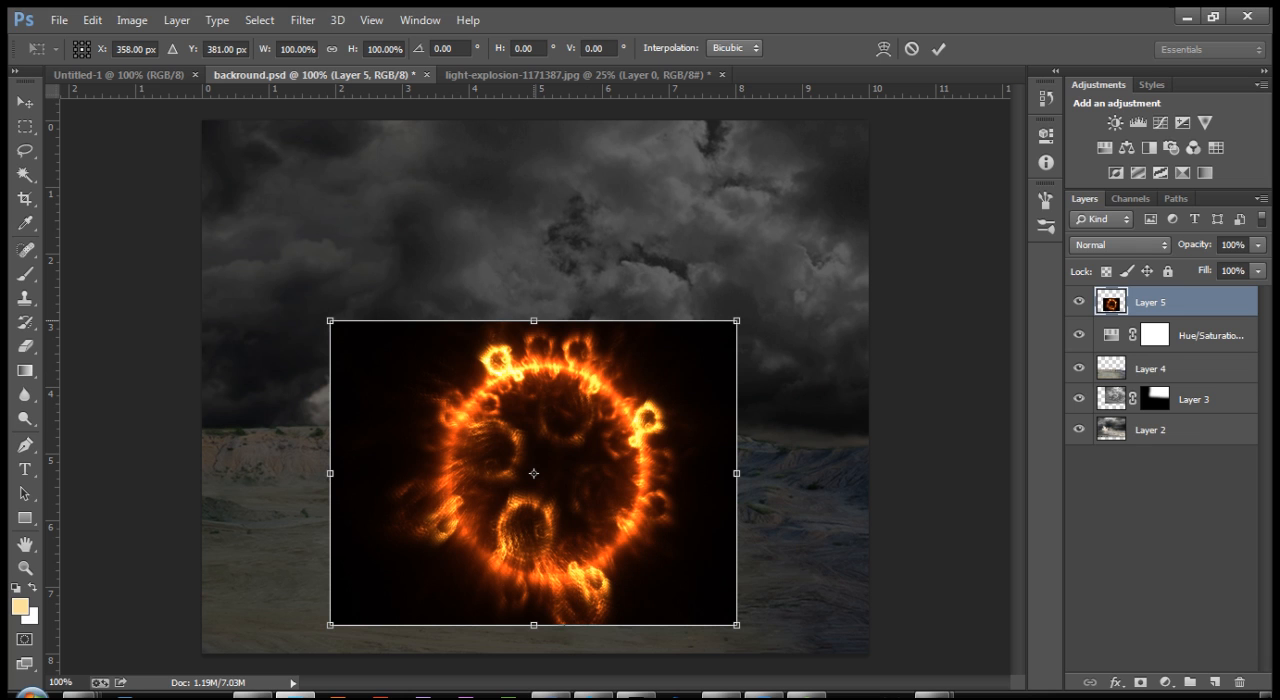
pyautogui.moveTo(534, 321); pyautogui.dragTo(534, 516)
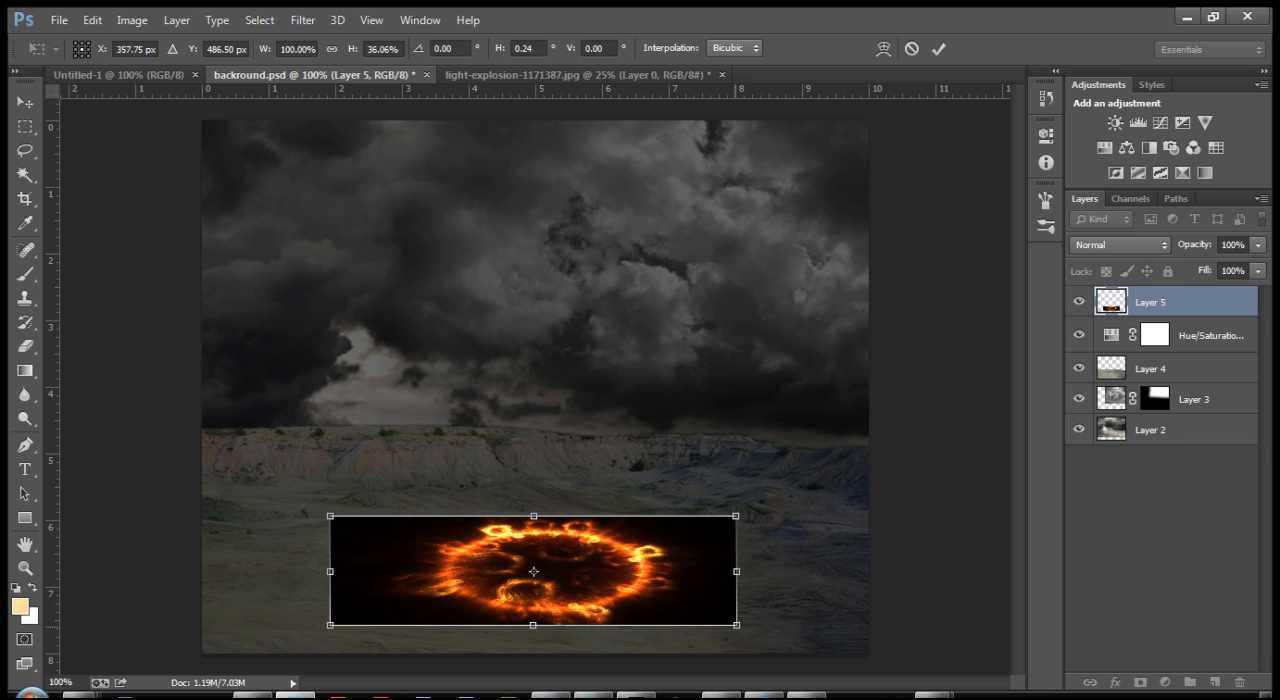
# Step: Spread the near edge of the fire ring layer past both canvas sides into a perspective trapezoid and apply the distortion
pyautogui.moveTo(736, 625); pyautogui.dragTo(915, 644)
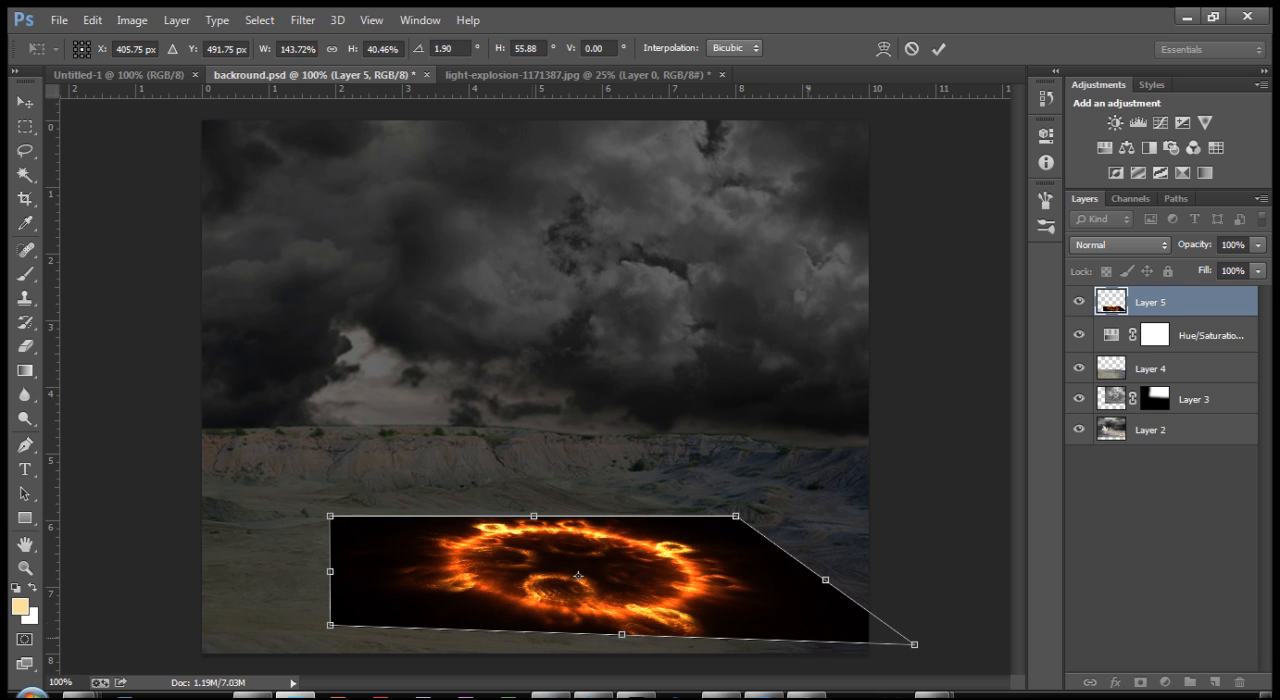
pyautogui.moveTo(330, 625); pyautogui.dragTo(136, 635)
pyautogui.moveTo(915, 644); pyautogui.dragTo(915, 634)
pyautogui.moveTo(533, 516); pyautogui.dragTo(533, 528)
pyautogui.moveTo(530, 582); pyautogui.dragTo(523, 569)
pyautogui.moveTo(519, 622); pyautogui.dragTo(525, 631)
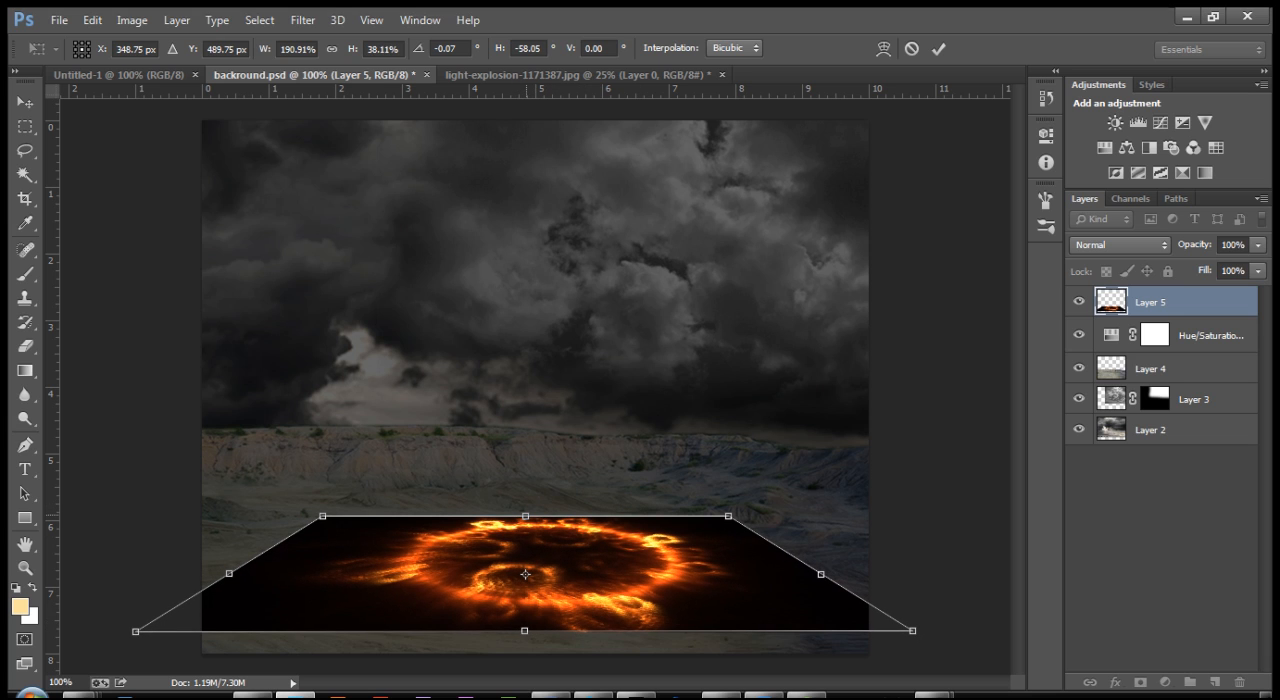
pyautogui.moveTo(525, 516); pyautogui.dragTo(525, 516)
pyautogui.moveTo(525, 516); pyautogui.dragTo(525, 516)
pyautogui.press('Return')
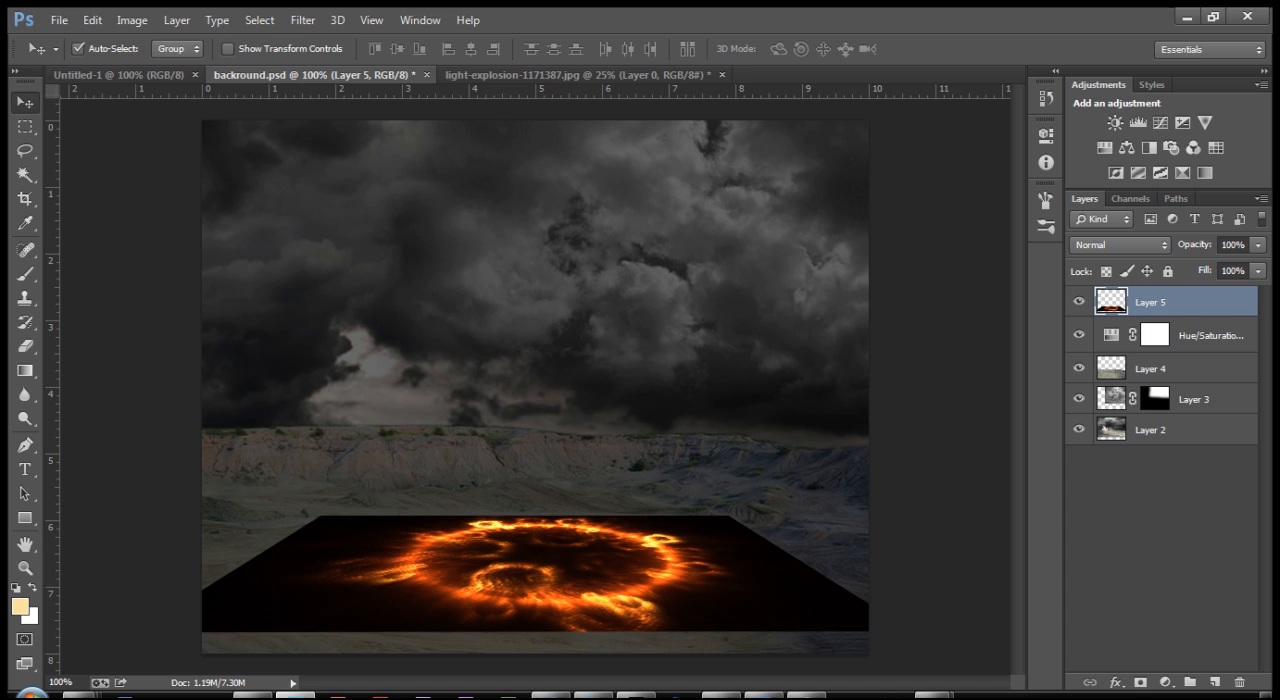
# Step: Set the fire ring layer's blend mode to Screen and shift the ring slightly left on the ground
pyautogui.click(1120, 244)
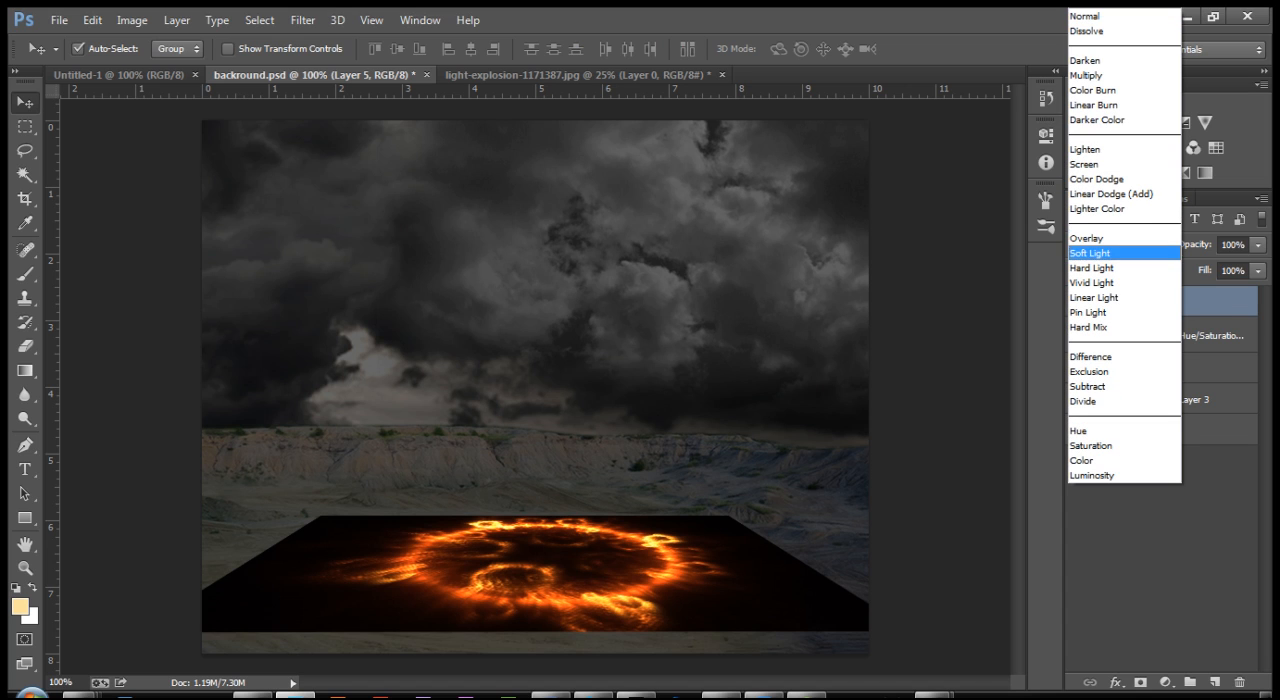
pyautogui.press('Return')
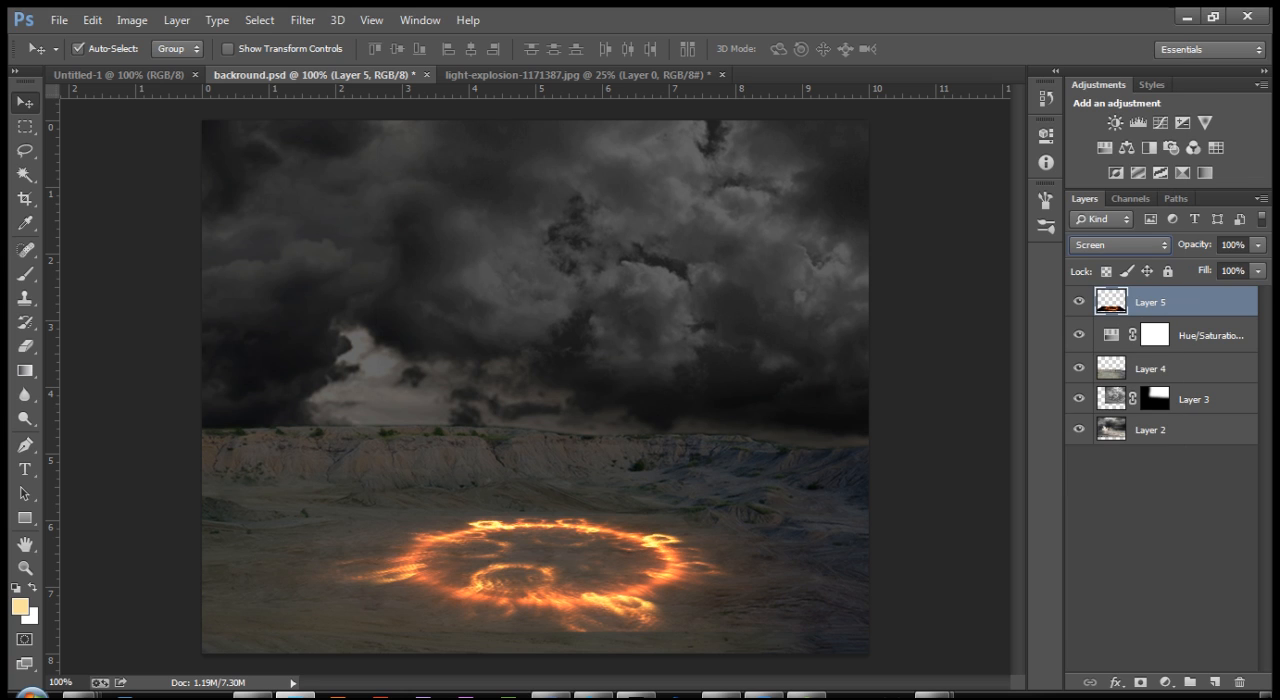
pyautogui.moveTo(684, 537); pyautogui.dragTo(638, 538)
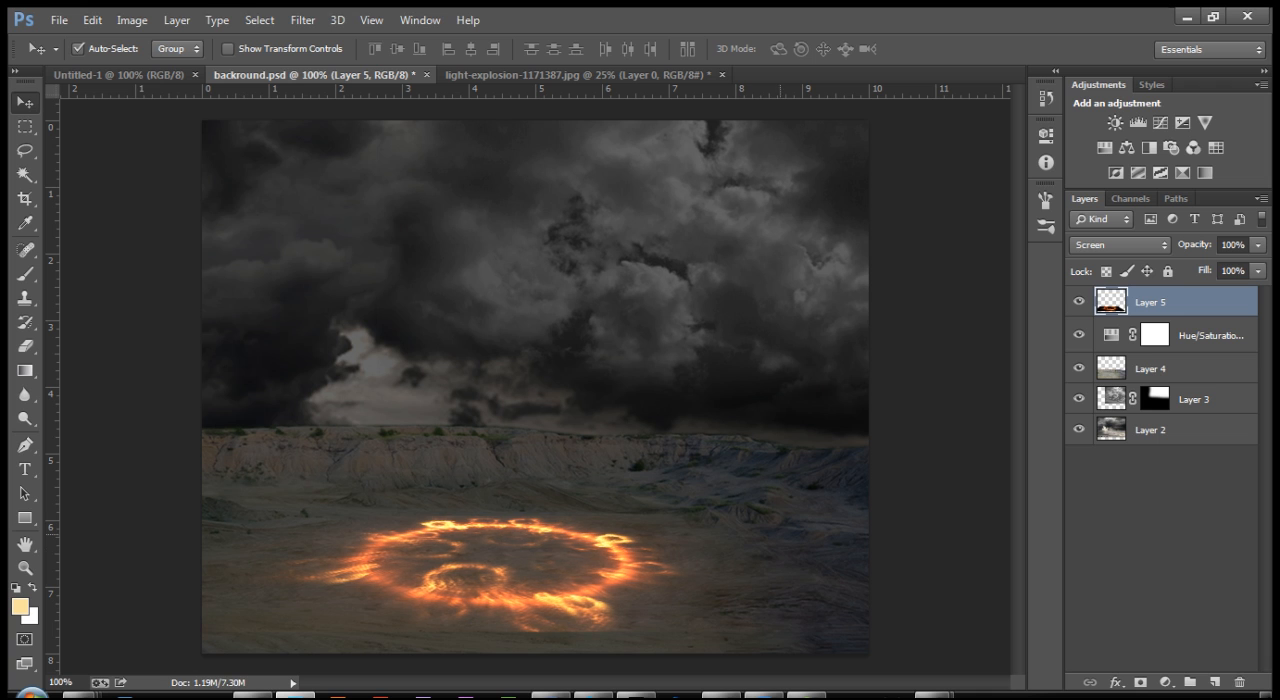
# Step: Examine up close how the fire ring blends with the ground and cliffs, then return to the full image
pyautogui.click(25, 568)
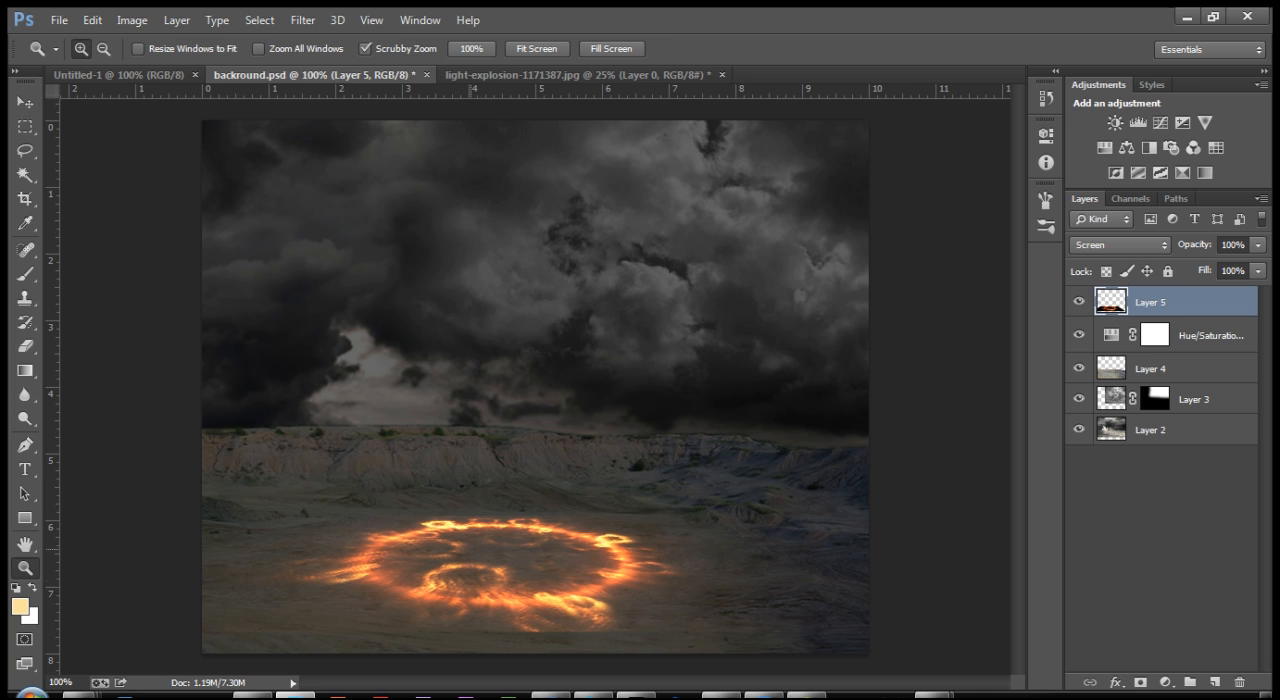
pyautogui.click(471, 542)
pyautogui.click(470, 545)
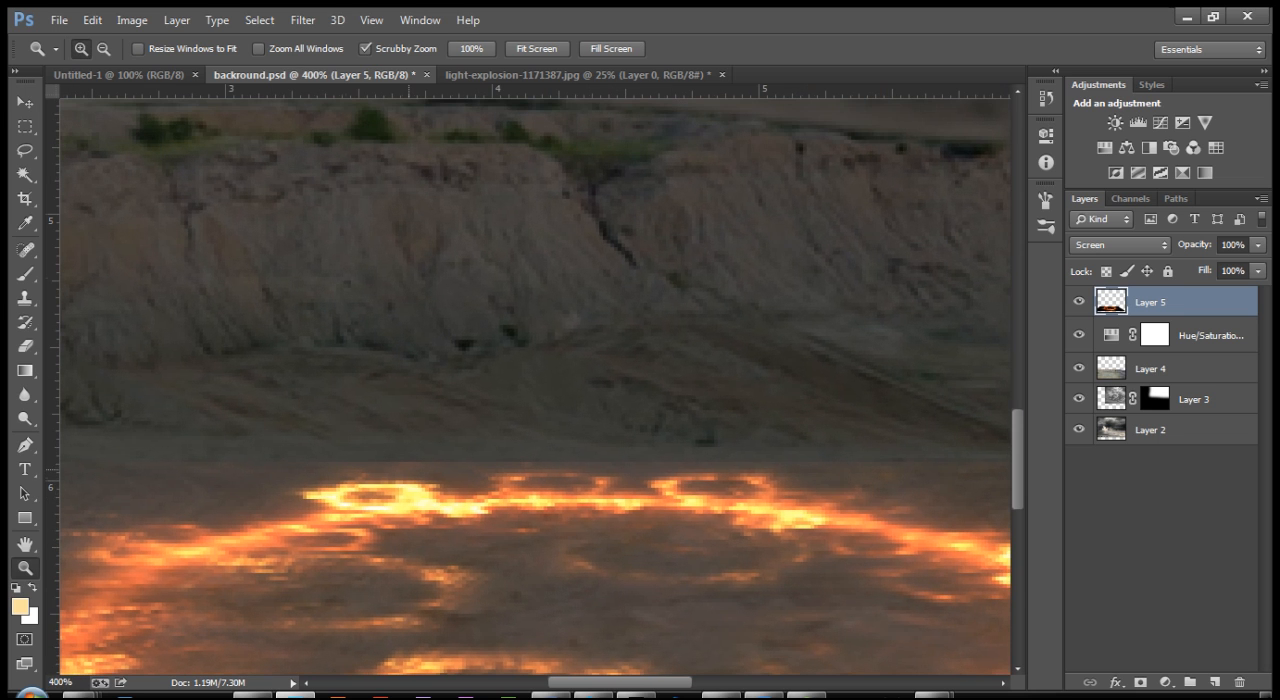
pyautogui.click(405, 476)
pyautogui.press('alt')
pyautogui.keyDown('alt'); pyautogui.click(424, 481); pyautogui.keyUp('alt')
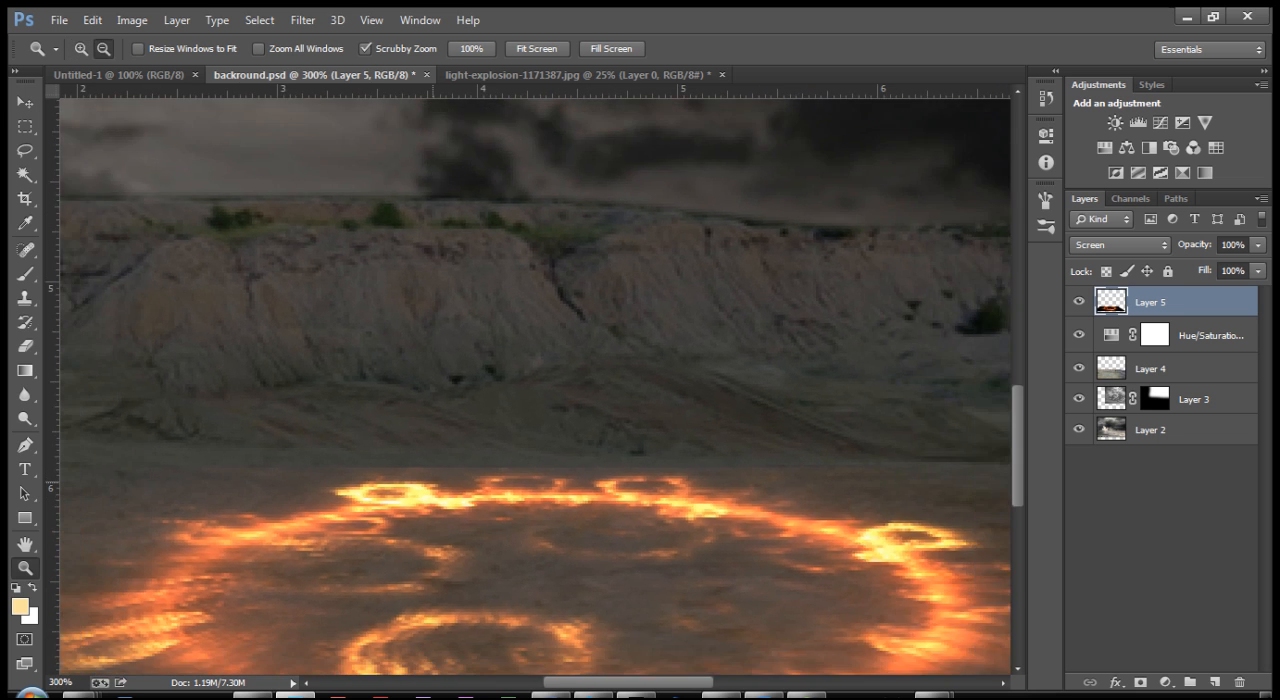
pyautogui.keyDown('alt'); pyautogui.click(424, 481); pyautogui.keyUp('alt')
pyautogui.keyDown('alt'); pyautogui.click(424, 481); pyautogui.keyUp('alt')
pyautogui.click(474, 548)
pyautogui.click(474, 548)
pyautogui.moveTo(468, 578); pyautogui.dragTo(487, 438)
pyautogui.keyDown('alt'); pyautogui.click(478, 420); pyautogui.keyUp('alt')
pyautogui.keyDown('alt'); pyautogui.click(487, 438); pyautogui.keyUp('alt')
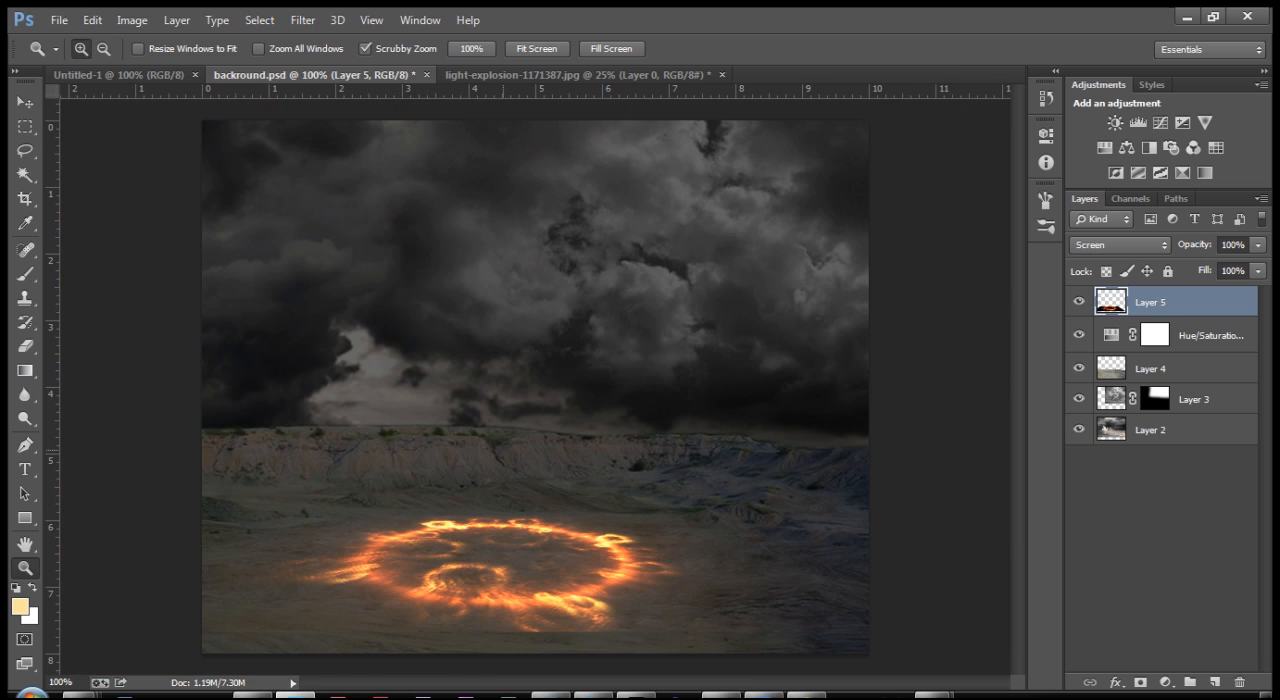
# Step: Choose the Lasso tool and add a layer mask to the fire ring layer
pyautogui.click(24, 150)
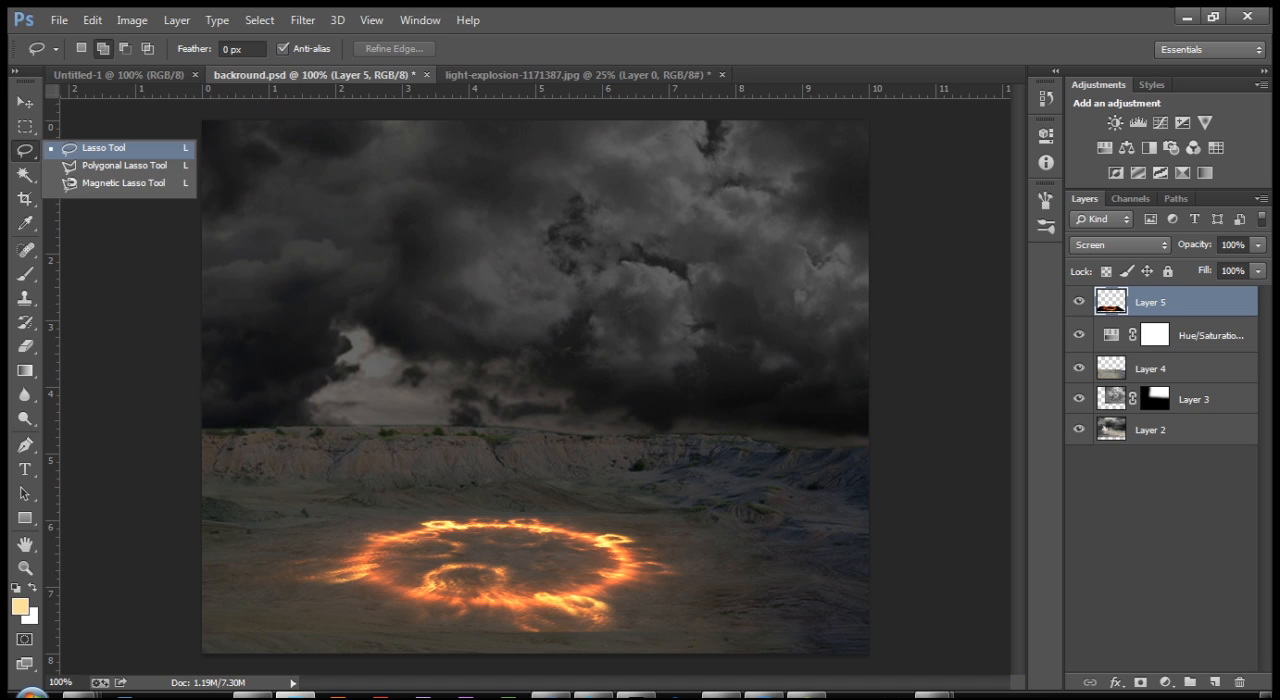
pyautogui.click(104, 148)
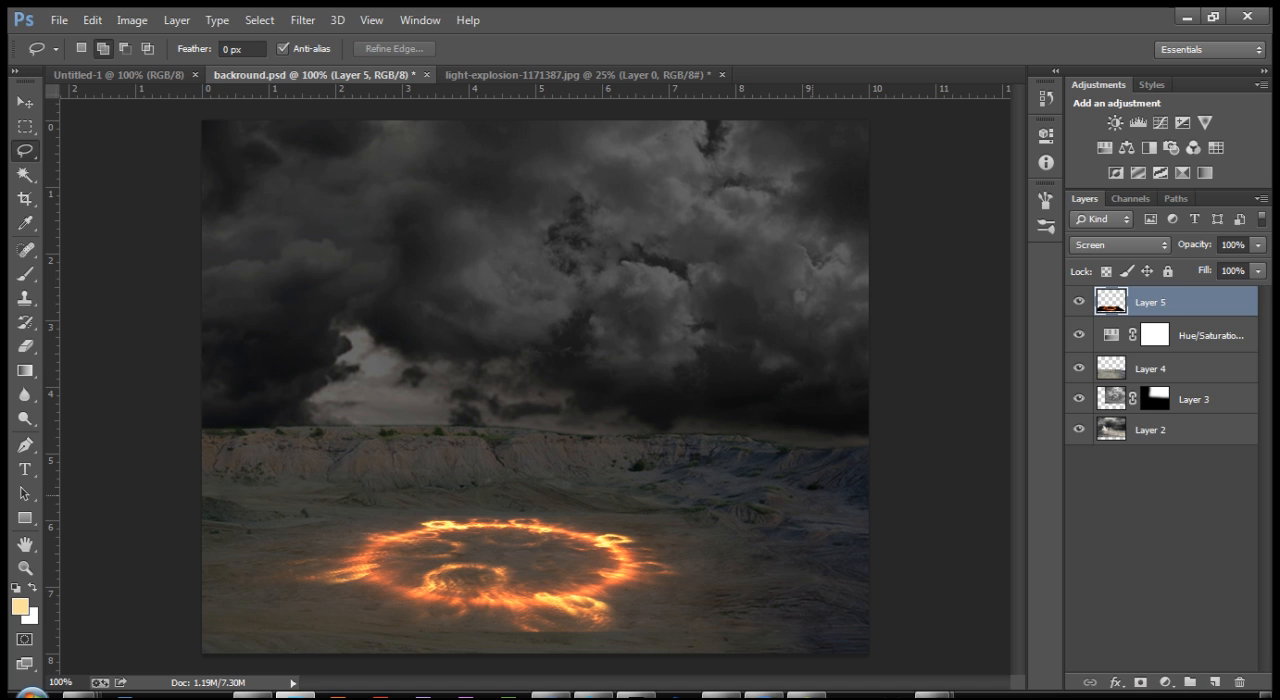
pyautogui.click(1140, 682)
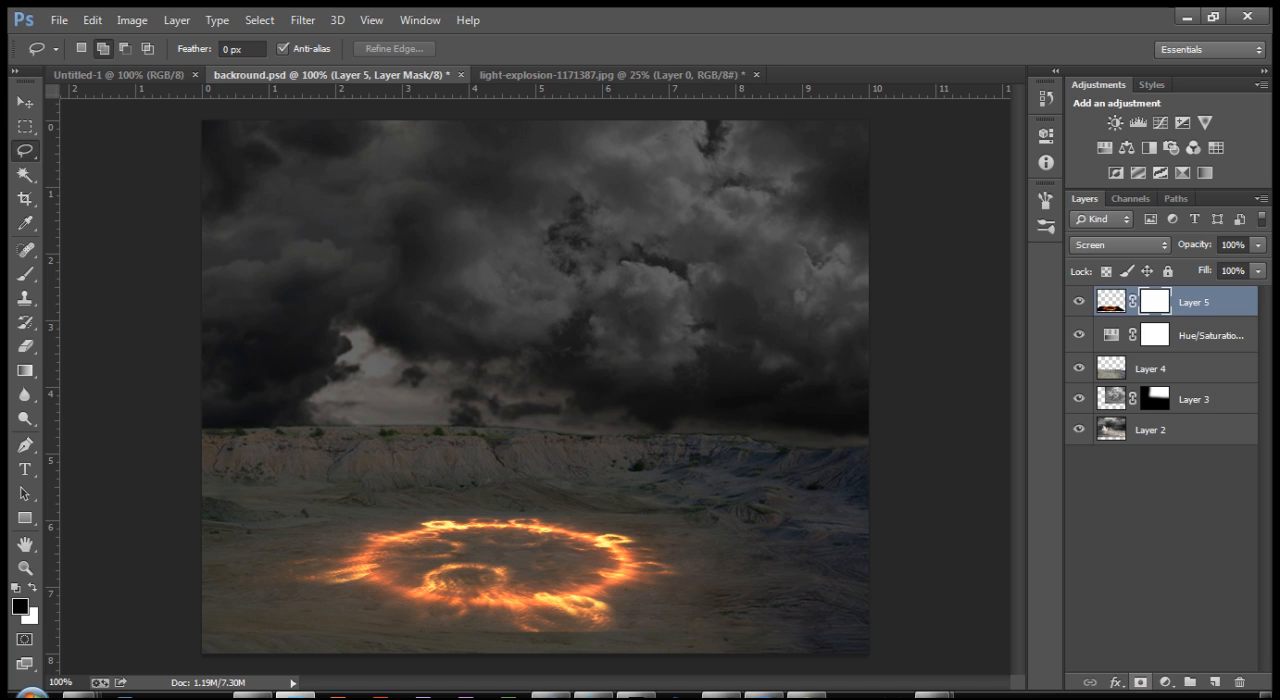
# Step: Lasso the whole ground area up to the cliff tops and set the Lasso to subtract from the selection
pyautogui.moveTo(204, 429)
pyautogui.mouseDown()
pyautogui.moveTo(870, 429)
pyautogui.moveTo(882, 655)
pyautogui.moveTo(202, 655)
pyautogui.moveTo(203, 429)
pyautogui.mouseUp()
pyautogui.hotkey('ctrl', '+')
pyautogui.hotkey('ctrl', '+')
pyautogui.moveTo(490, 650)
pyautogui.mouseDown()
pyautogui.moveTo(518, 439)
pyautogui.moveTo(595, 207)
pyautogui.moveTo(648, 101)
pyautogui.moveTo(647, 234)
pyautogui.mouseUp()
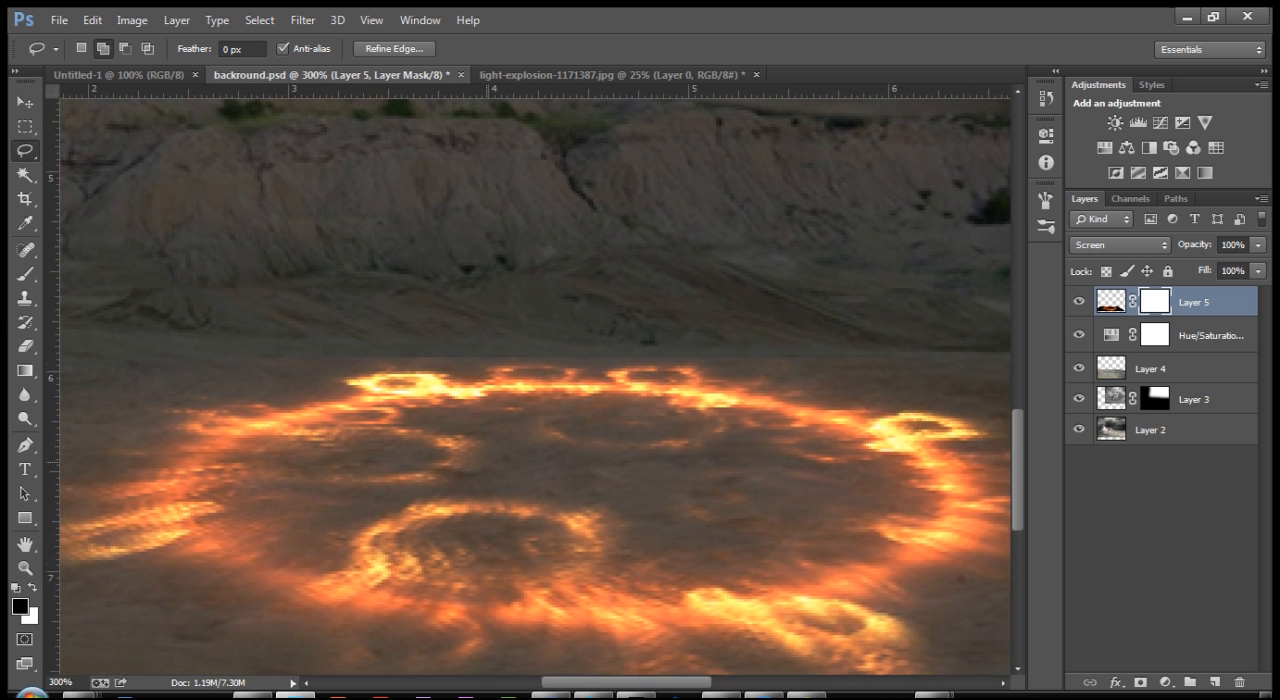
pyautogui.moveTo(551, 244)
pyautogui.mouseDown()
pyautogui.moveTo(540, 346)
pyautogui.moveTo(568, 343)
pyautogui.mouseUp()
pyautogui.moveTo(468, 398); pyautogui.dragTo(480, 354)
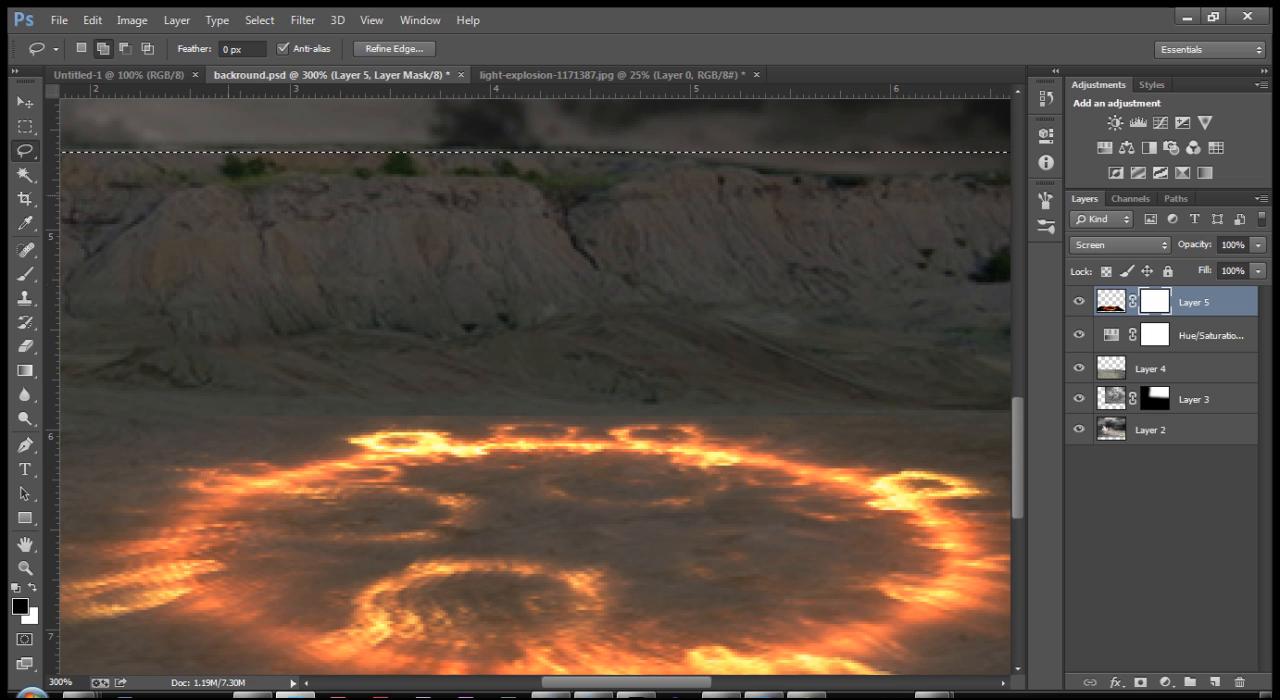
pyautogui.press('alt')
pyautogui.press('alt')
pyautogui.press('shift')
pyautogui.click(125, 48)
pyautogui.moveTo(313, 478); pyautogui.dragTo(299, 380)
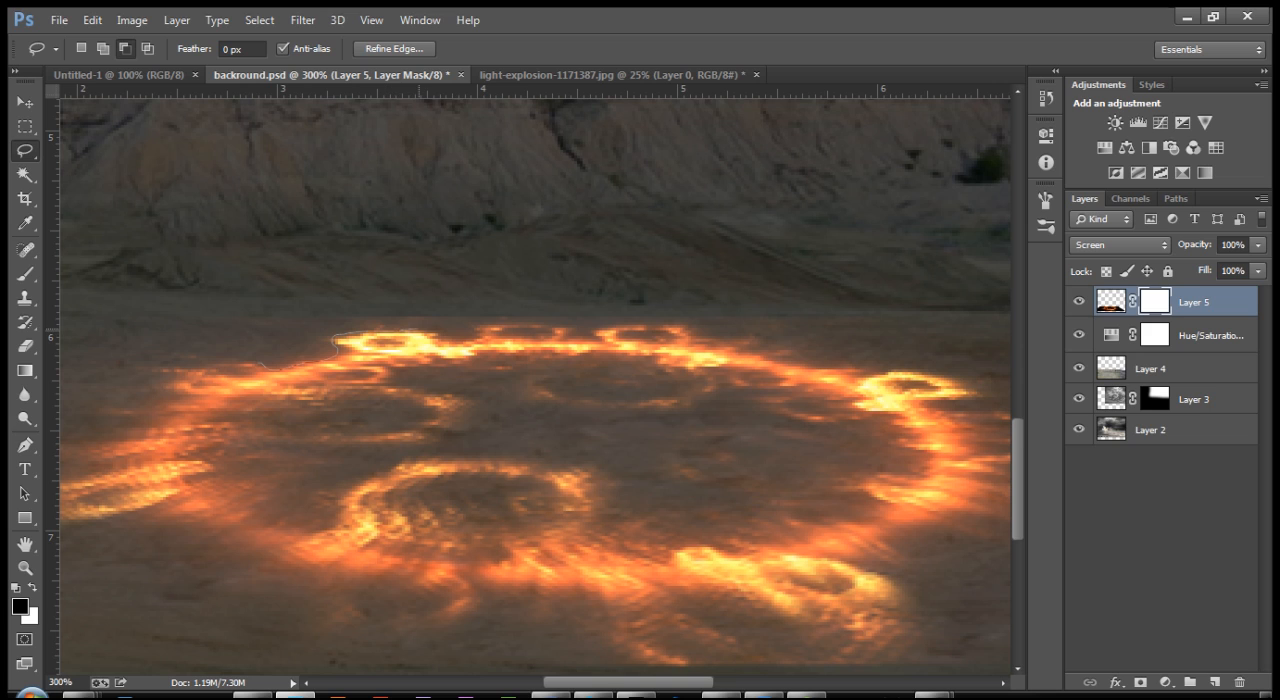
pyautogui.moveTo(495, 326)
pyautogui.mouseDown()
pyautogui.moveTo(595, 338)
pyautogui.moveTo(692, 328)
pyautogui.moveTo(882, 370)
pyautogui.mouseUp()
pyautogui.moveTo(984, 386)
pyautogui.mouseDown()
pyautogui.moveTo(988, 401)
pyautogui.moveTo(938, 406)
pyautogui.moveTo(1004, 409)
pyautogui.mouseUp()
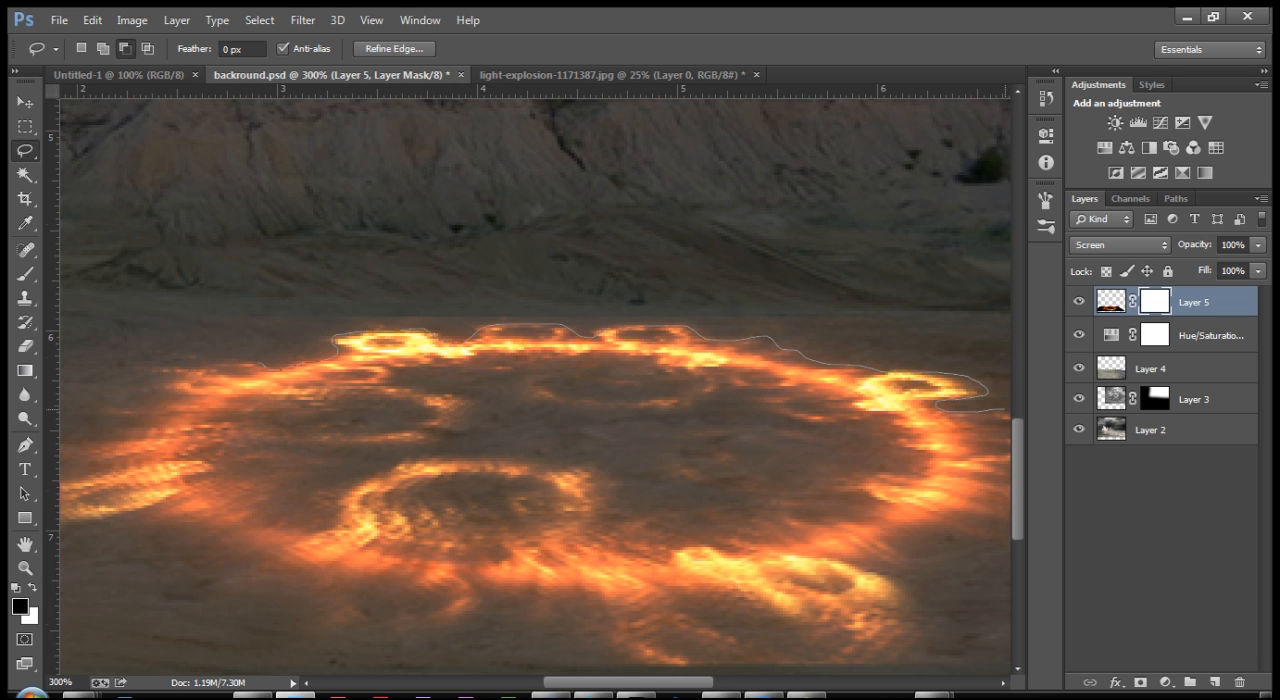
pyautogui.hotkey('ctrl', '-')
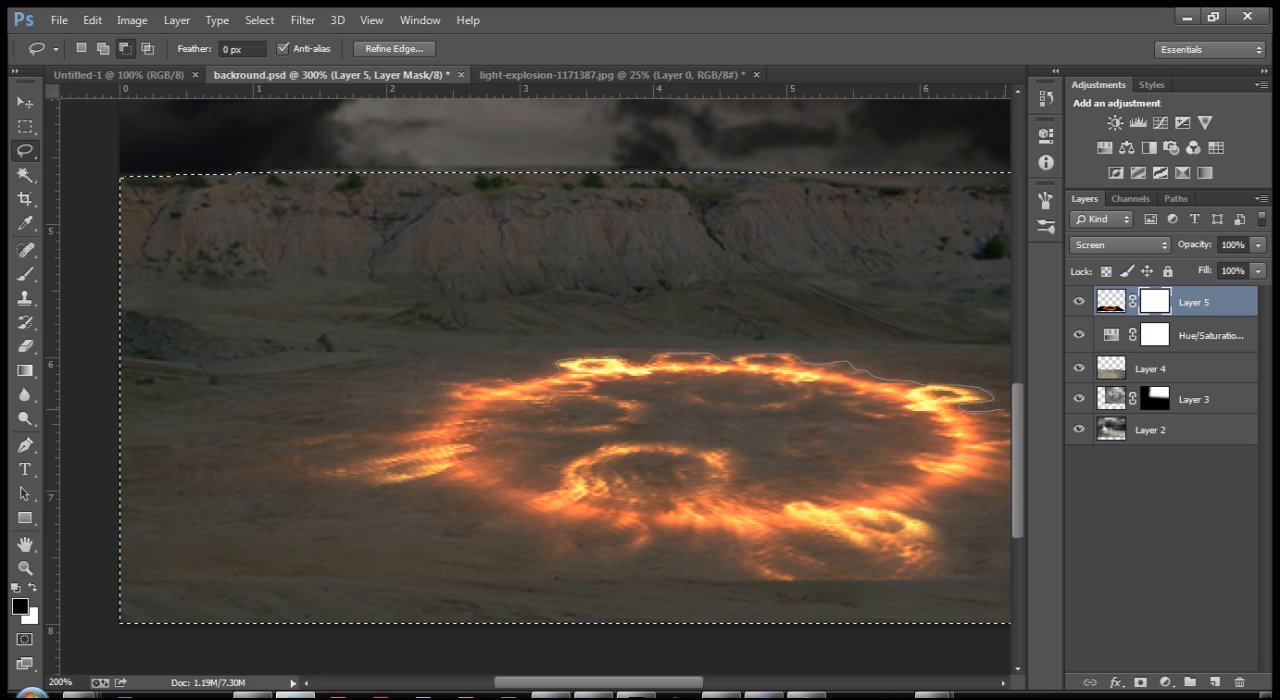
pyautogui.moveTo(1004, 410)
pyautogui.mouseDown()
pyautogui.moveTo(806, 383)
pyautogui.moveTo(780, 400)
pyautogui.mouseUp()
pyautogui.hotkey('ctrl', 'd')
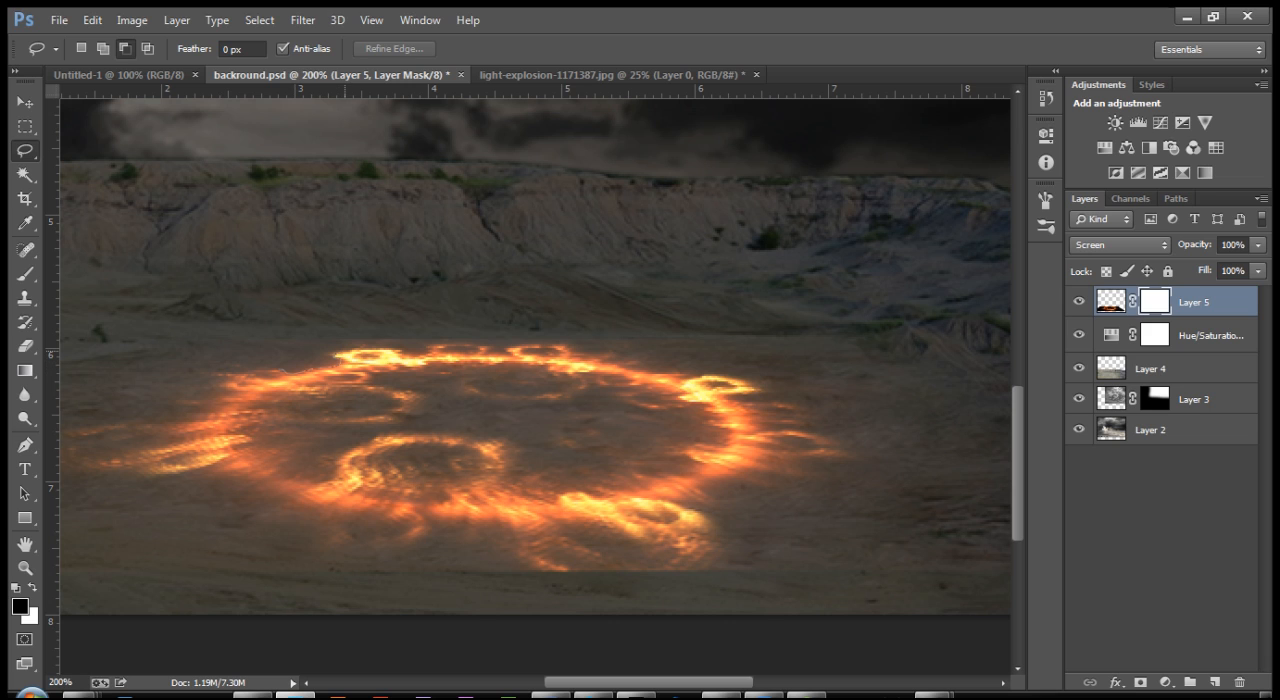
pyautogui.moveTo(394, 348)
pyautogui.mouseDown()
pyautogui.moveTo(469, 461)
pyautogui.moveTo(487, 428)
pyautogui.mouseUp()
pyautogui.hotkey('ctrl', 'd')
pyautogui.hotkey('ctrl', 'alt', 'z')
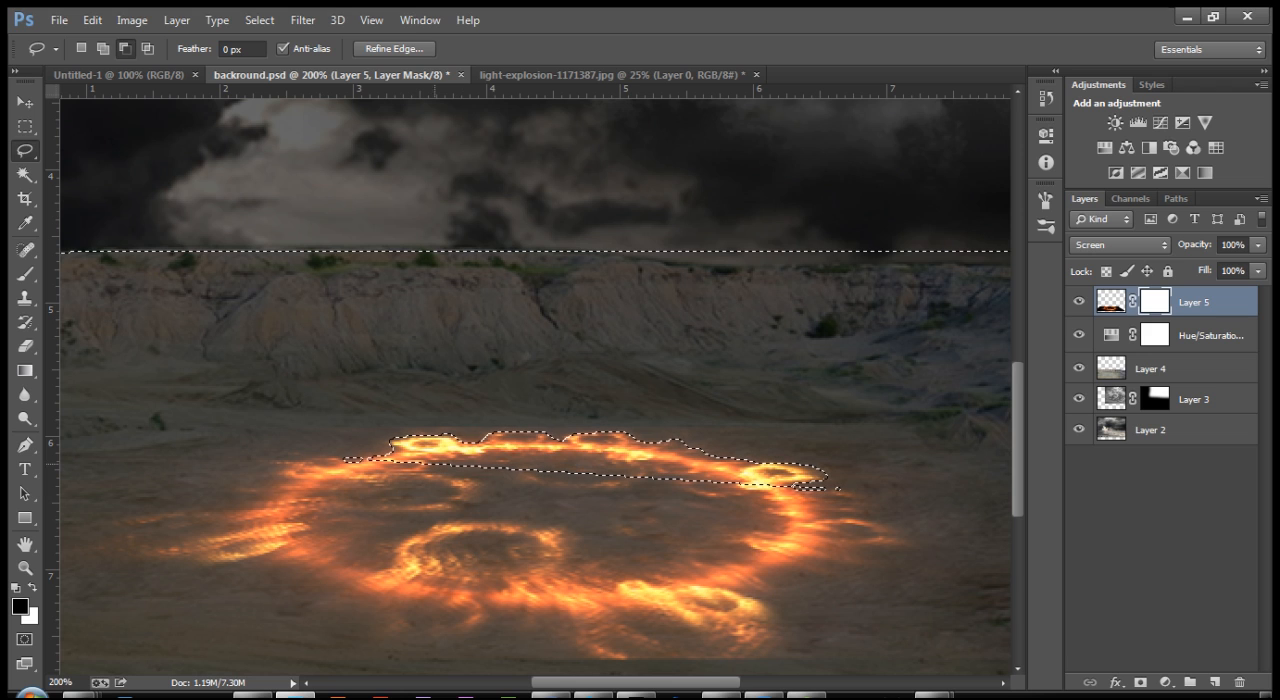
pyautogui.hotkey('ctrl', 'alt', 'z')
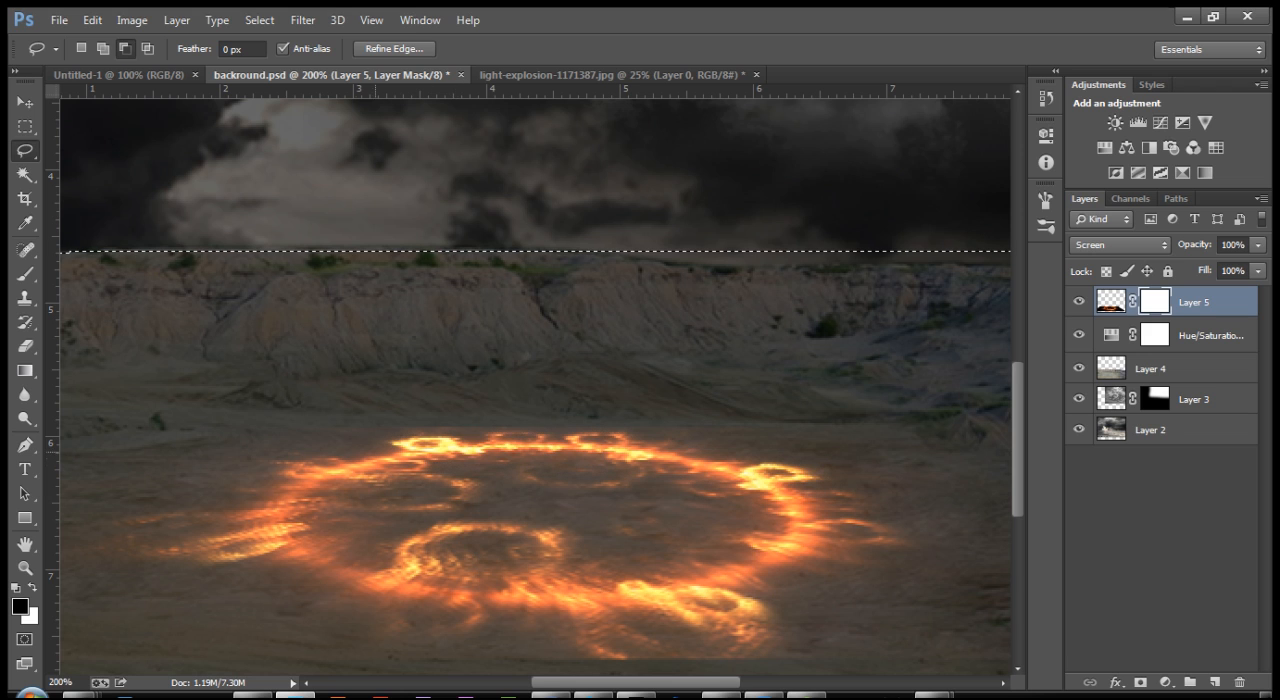
# Step: Subtract the fire ring from the ground selection by tracing closely around its outer flames, including the long streak on its left side
pyautogui.moveTo(360, 462); pyautogui.dragTo(378, 452)
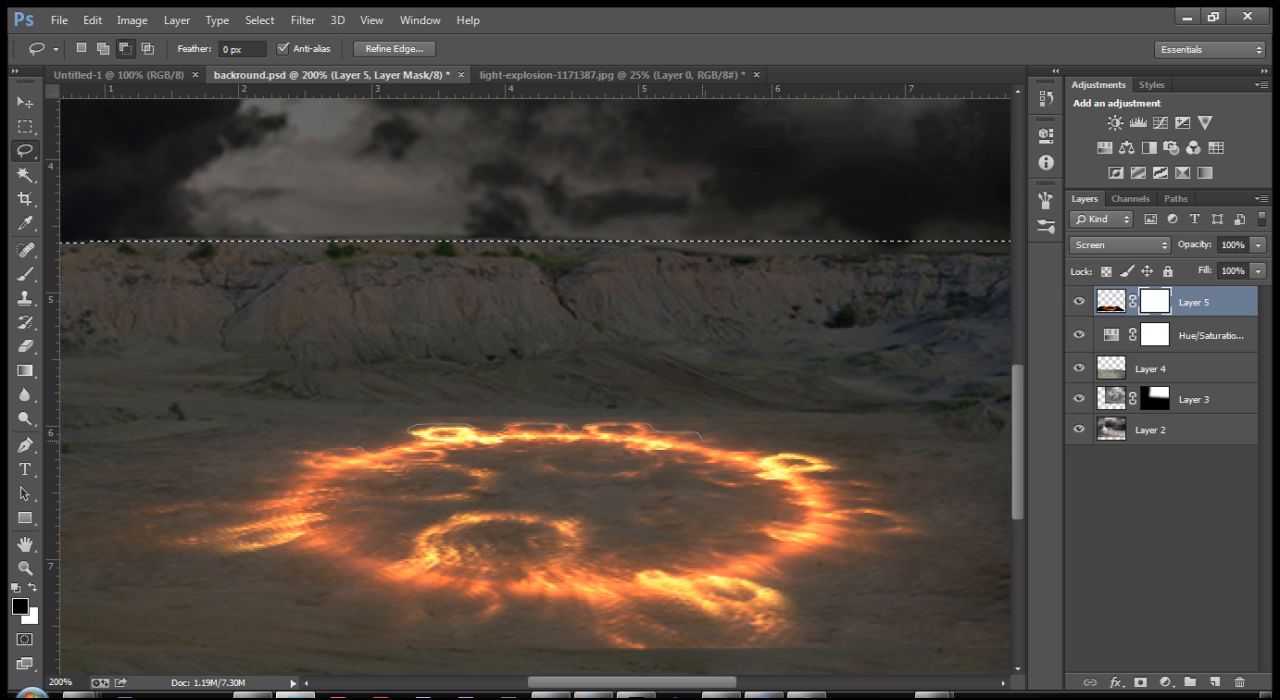
pyautogui.moveTo(770, 454)
pyautogui.mouseDown()
pyautogui.moveTo(826, 458)
pyautogui.moveTo(846, 469)
pyautogui.moveTo(818, 476)
pyautogui.moveTo(882, 488)
pyautogui.moveTo(927, 530)
pyautogui.moveTo(818, 563)
pyautogui.moveTo(795, 612)
pyautogui.moveTo(722, 638)
pyautogui.moveTo(573, 629)
pyautogui.moveTo(516, 607)
pyautogui.moveTo(422, 623)
pyautogui.moveTo(329, 589)
pyautogui.mouseUp()
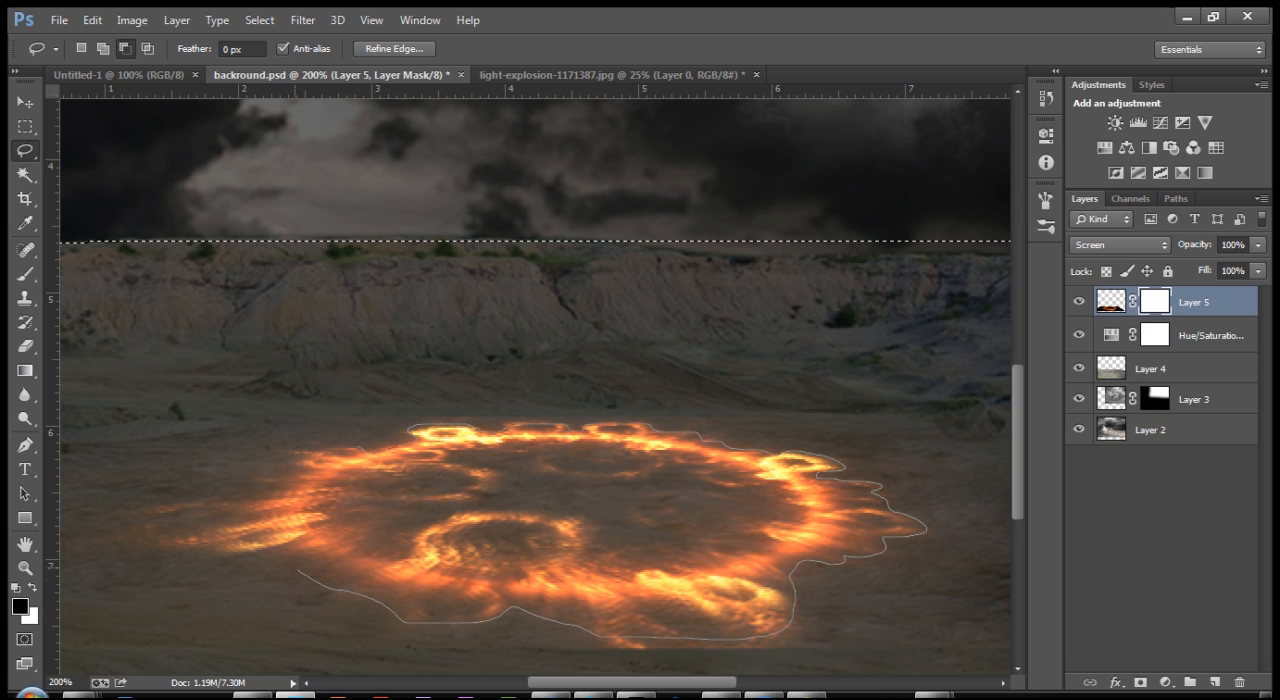
pyautogui.moveTo(196, 552); pyautogui.dragTo(80, 552)
pyautogui.moveTo(66, 551); pyautogui.dragTo(66, 533)
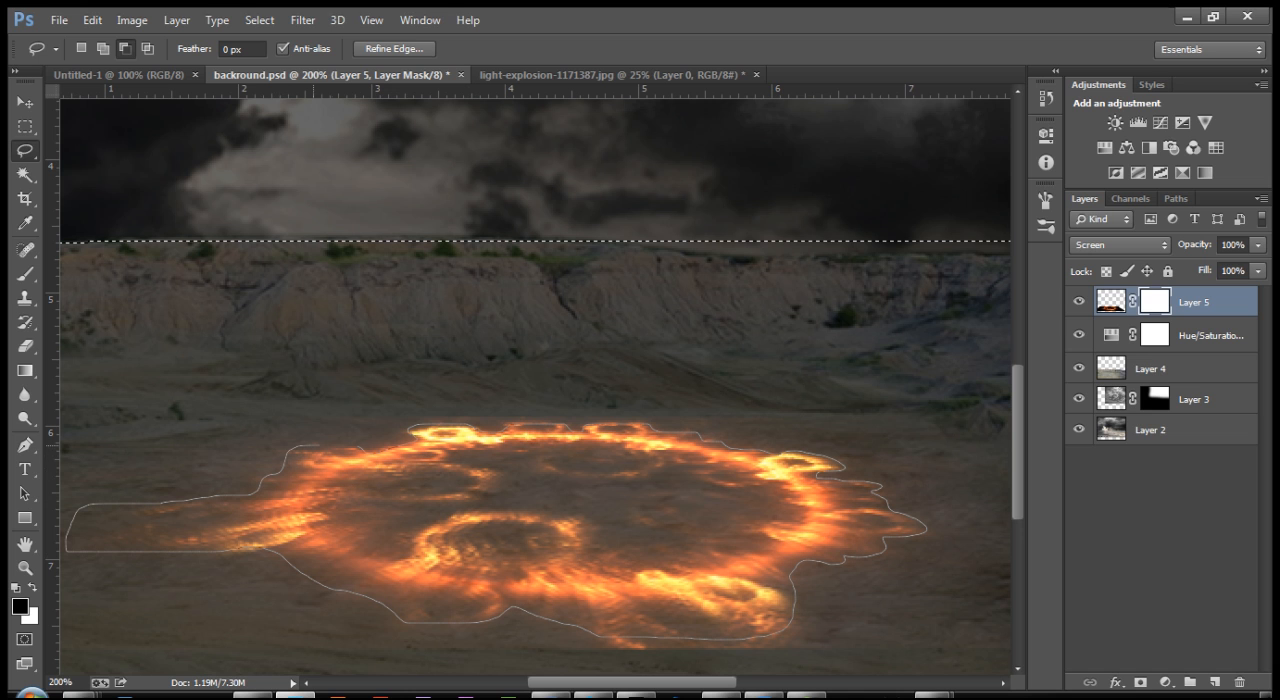
pyautogui.moveTo(349, 445); pyautogui.dragTo(362, 448)
pyautogui.moveTo(611, 405)
pyautogui.mouseDown()
pyautogui.moveTo(706, 386)
pyautogui.moveTo(575, 369)
pyautogui.mouseUp()
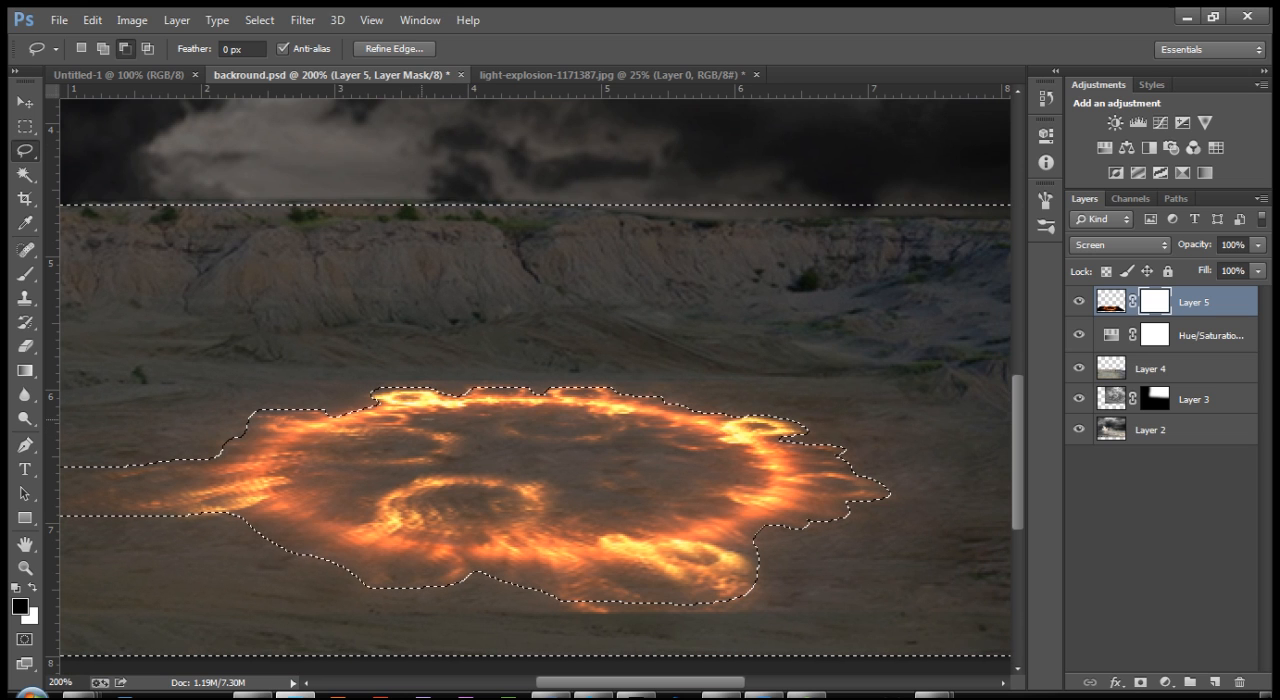
# Step: Add the ground inside the fire ring to the selection with a freehand oval along the ring's inner edge
pyautogui.press('shift')
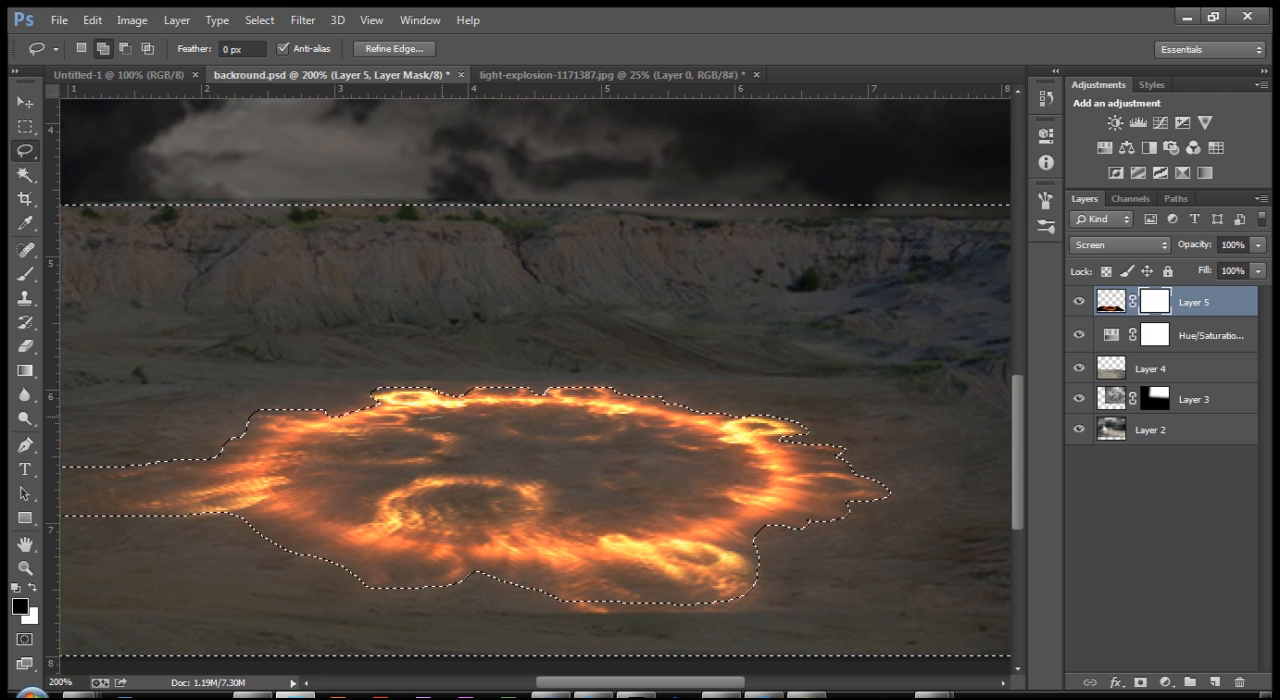
pyautogui.moveTo(492, 415)
pyautogui.mouseDown()
pyautogui.moveTo(607, 417)
pyautogui.moveTo(708, 452)
pyautogui.mouseUp()
pyautogui.moveTo(690, 503)
pyautogui.mouseDown()
pyautogui.moveTo(562, 527)
pyautogui.moveTo(362, 515)
pyautogui.mouseUp()
pyautogui.moveTo(329, 466)
pyautogui.mouseDown()
pyautogui.moveTo(345, 438)
pyautogui.moveTo(424, 418)
pyautogui.mouseUp()
pyautogui.moveTo(156, 466)
pyautogui.mouseDown()
pyautogui.moveTo(492, 456)
pyautogui.moveTo(363, 456)
pyautogui.mouseUp()
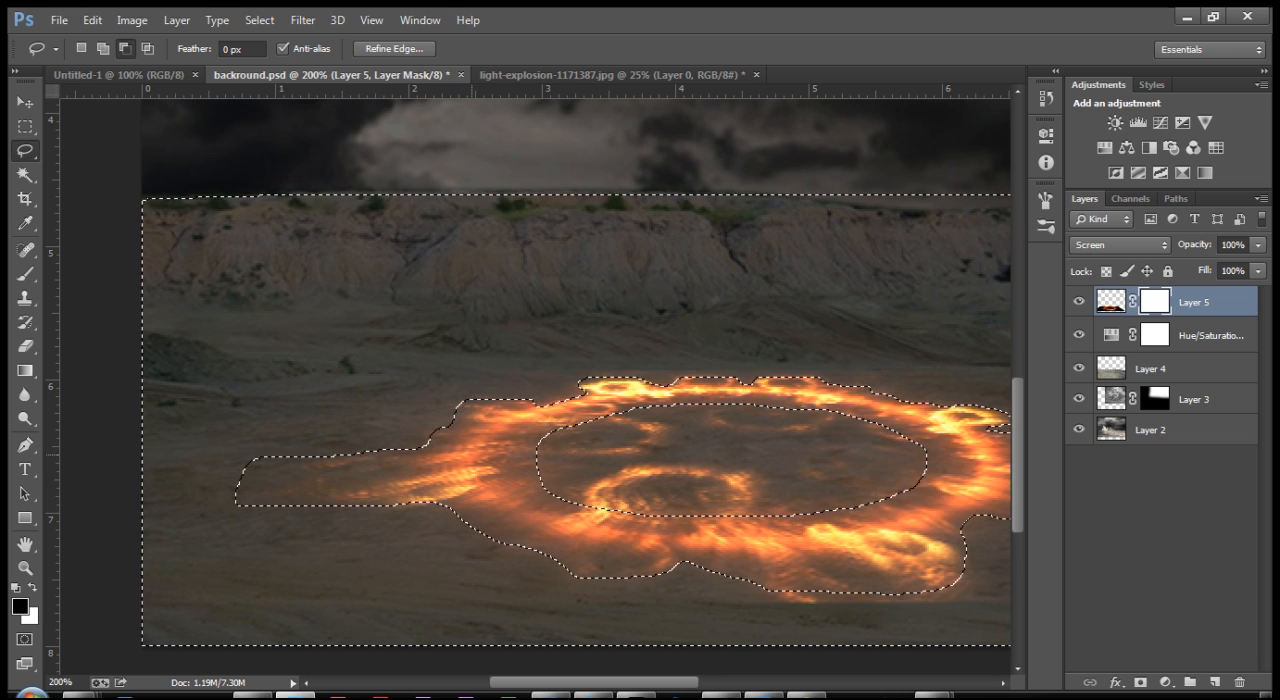
# Step: Try to feather the selection by 15 pixels
pyautogui.hotkey('ctrl', '-')
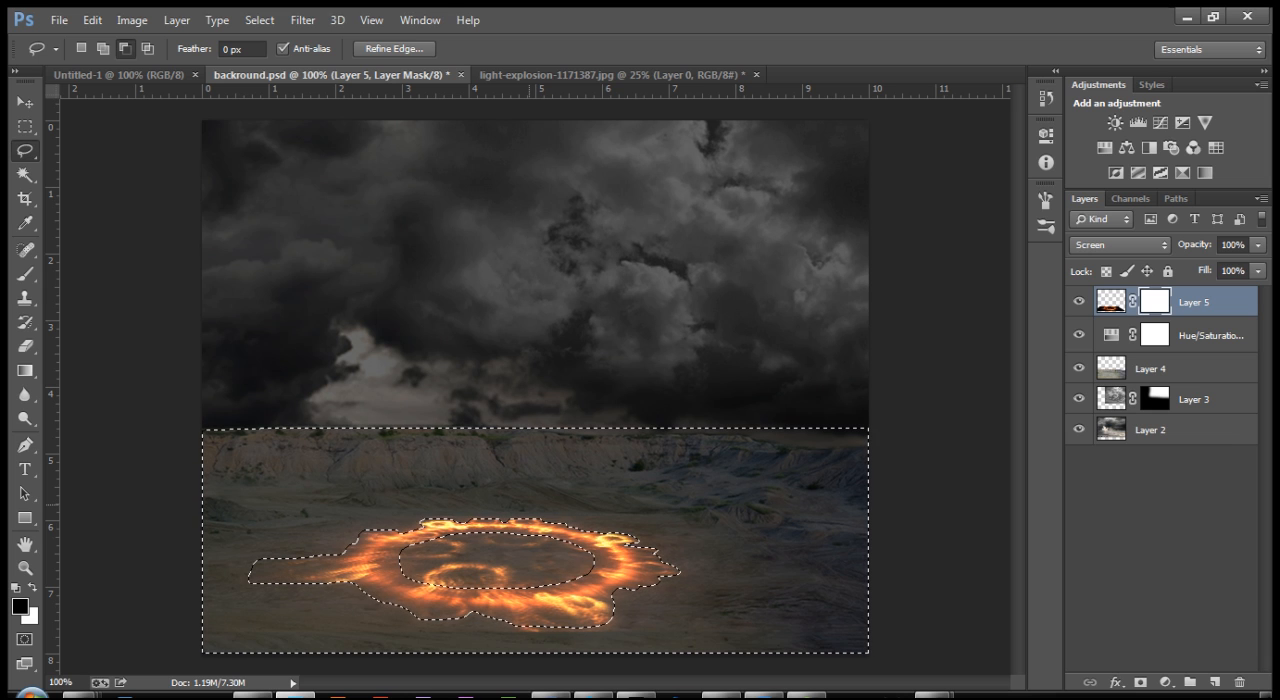
pyautogui.rightClick(540, 168)
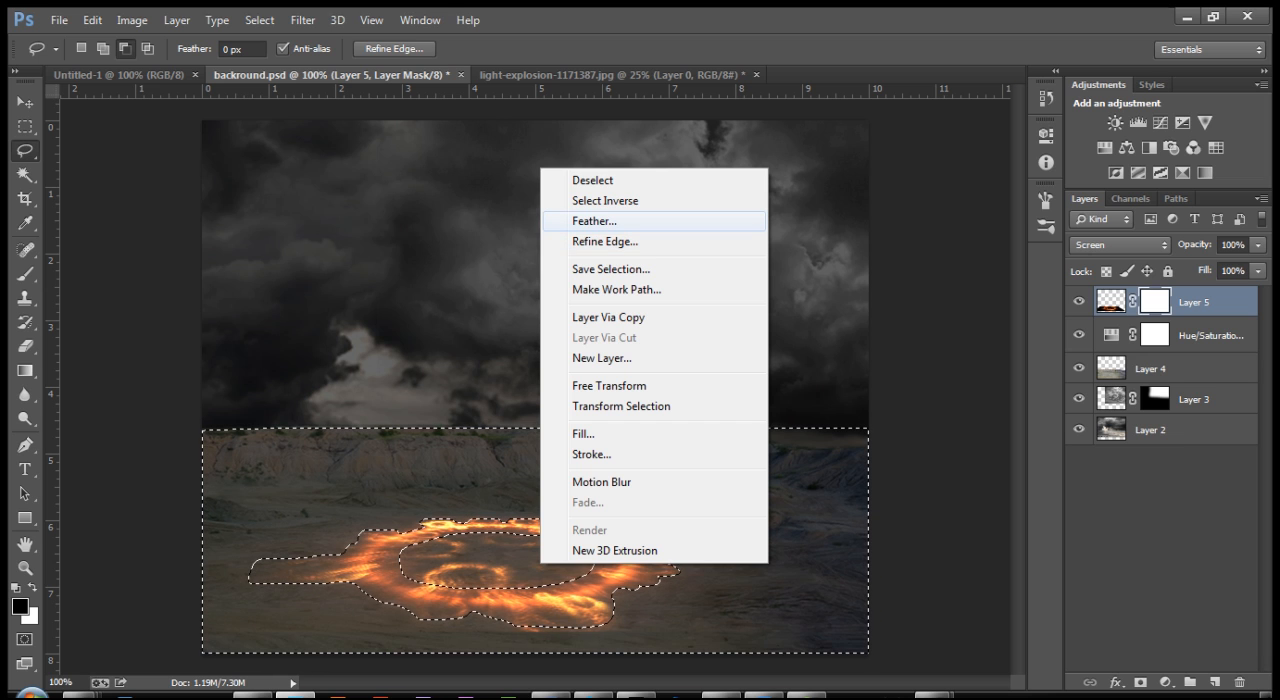
pyautogui.press('Return')
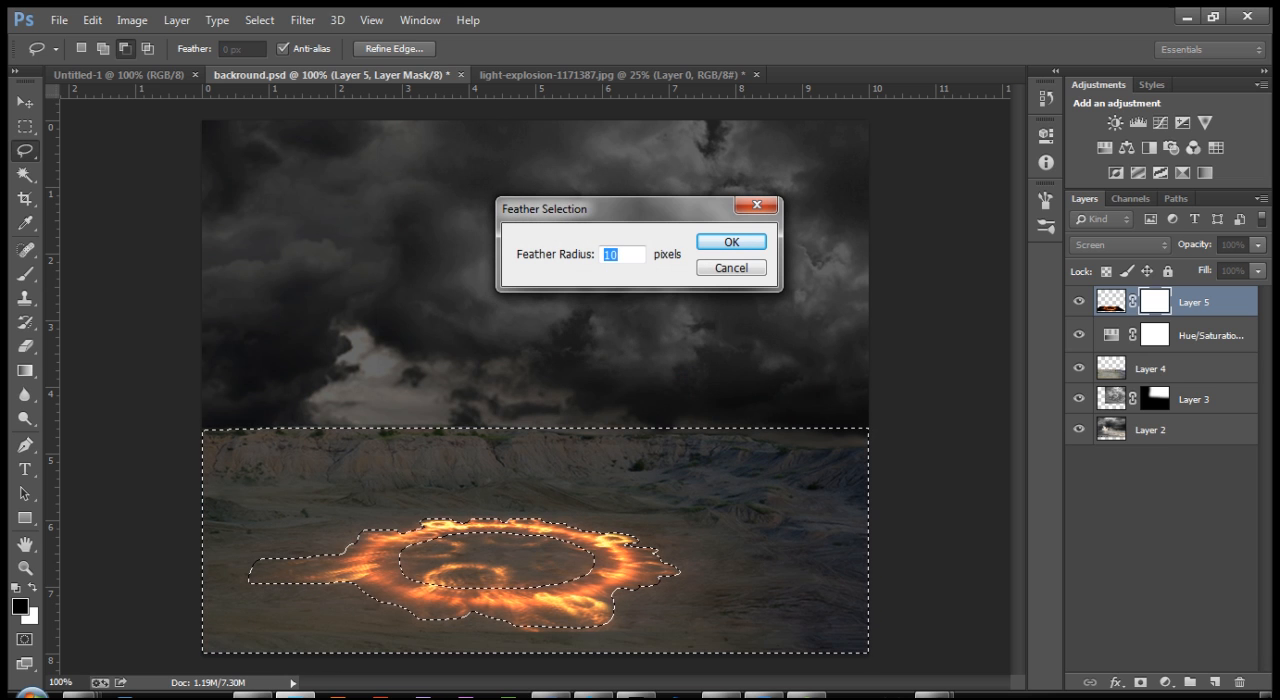
pyautogui.write('15')
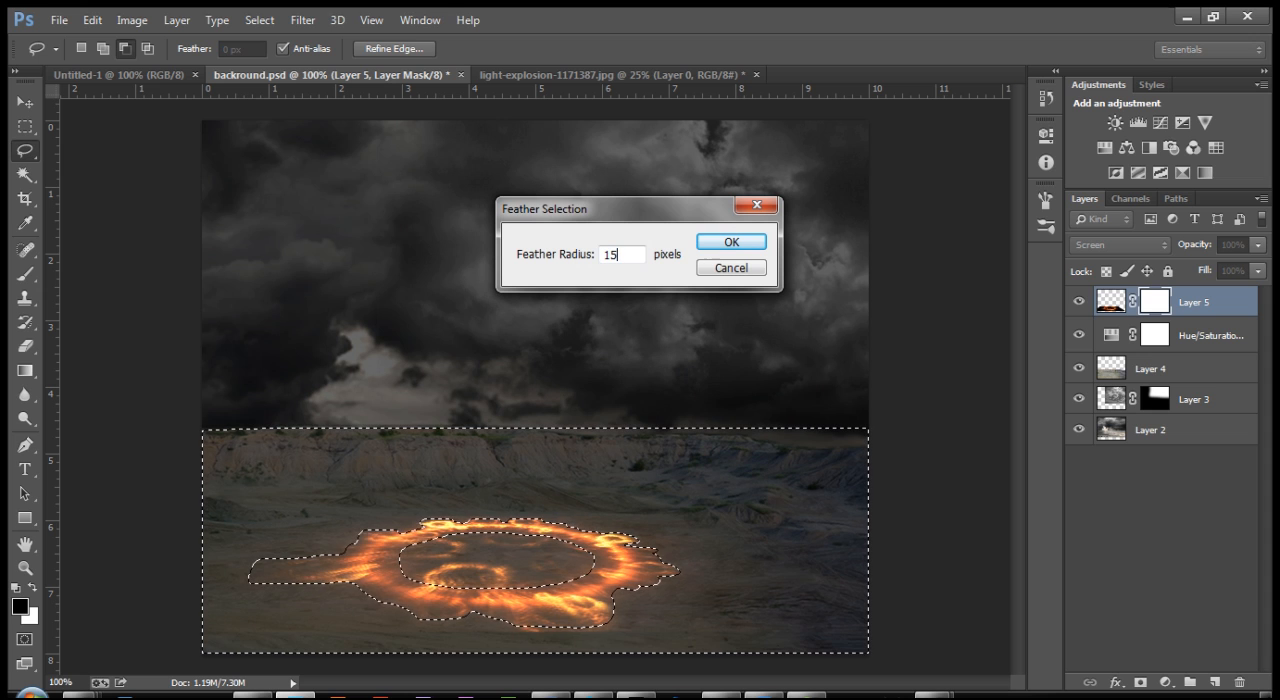
pyautogui.press('Return')
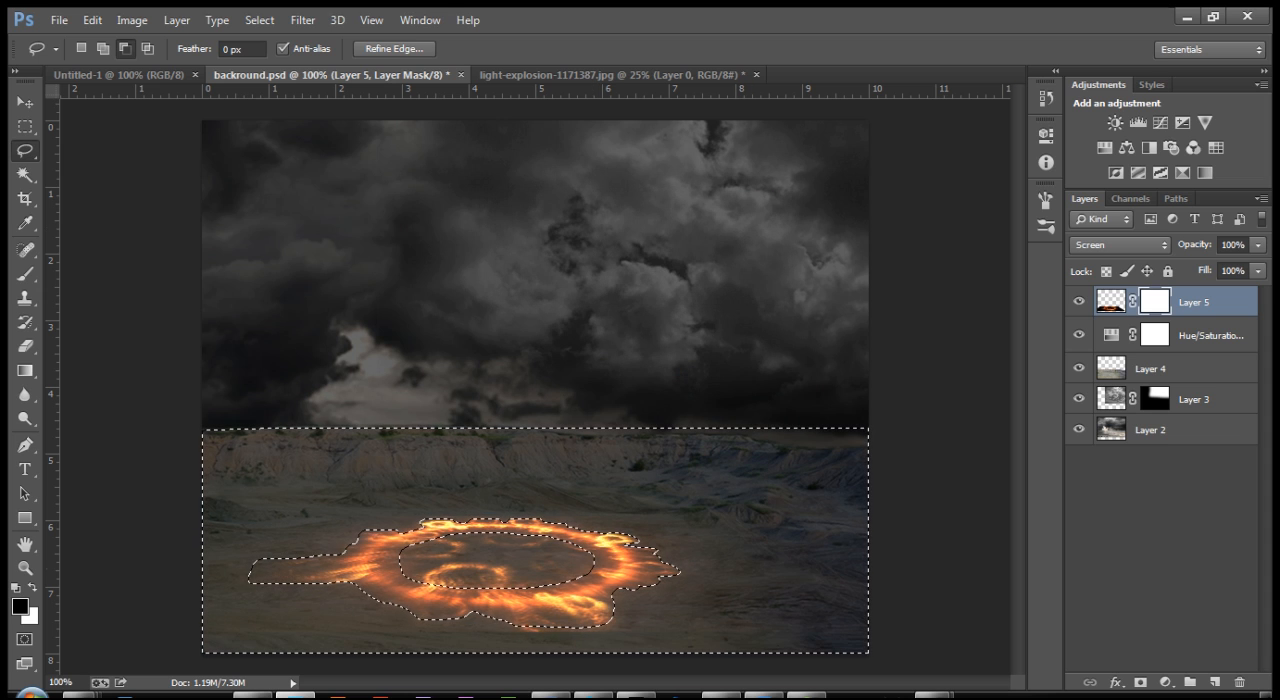
pyautogui.rightClick(499, 203)
pyautogui.click(562, 274)
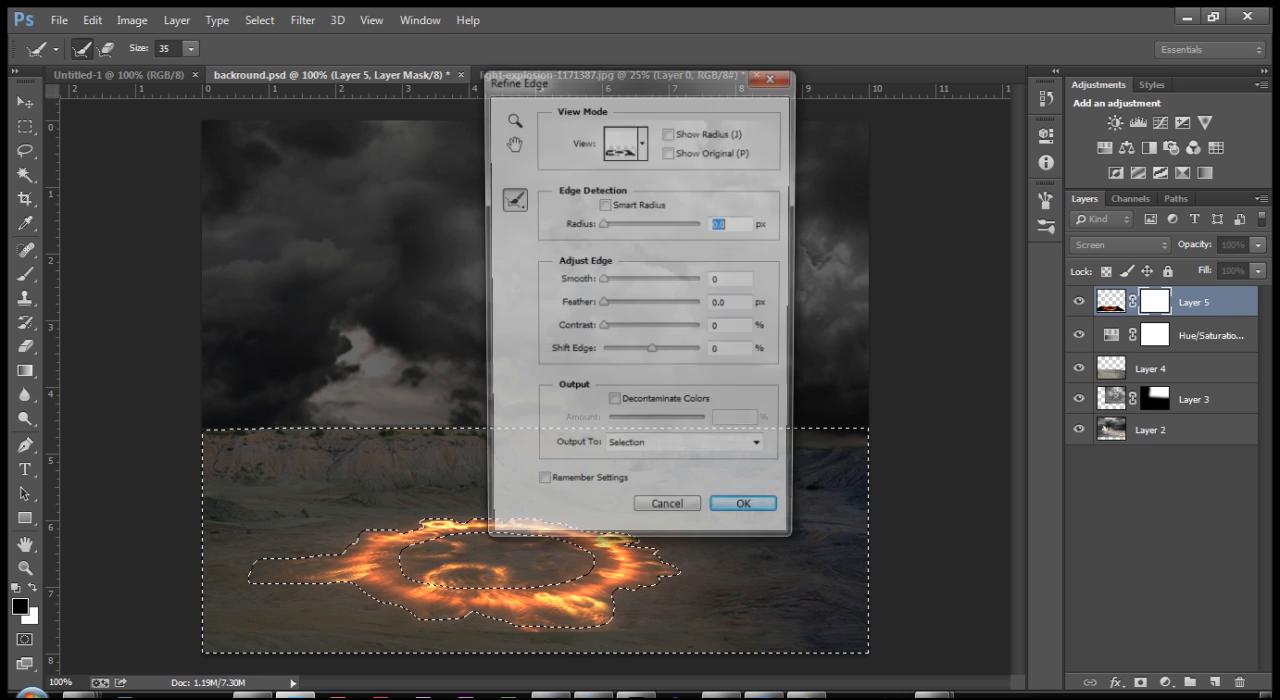
pyautogui.click(773, 74)
# Step: Feather the selection by 5 pixels
pyautogui.rightClick(509, 127)
pyautogui.click(562, 180)
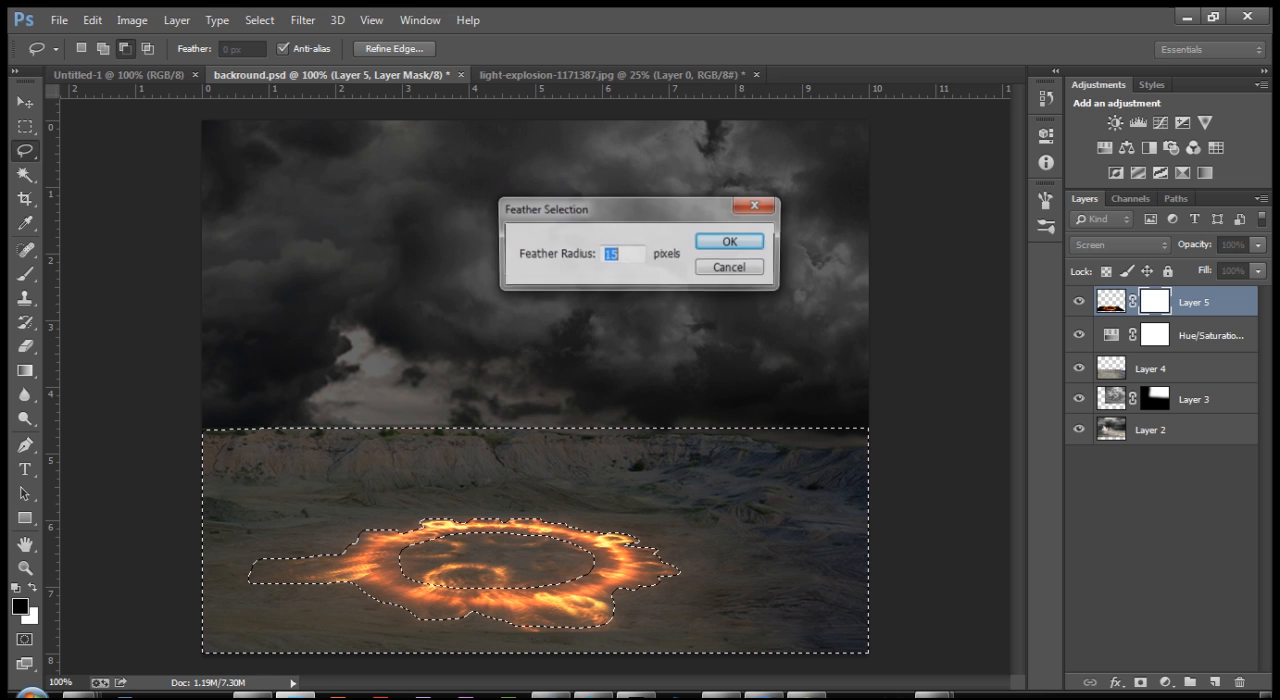
pyautogui.write('5')
pyautogui.press('Return')
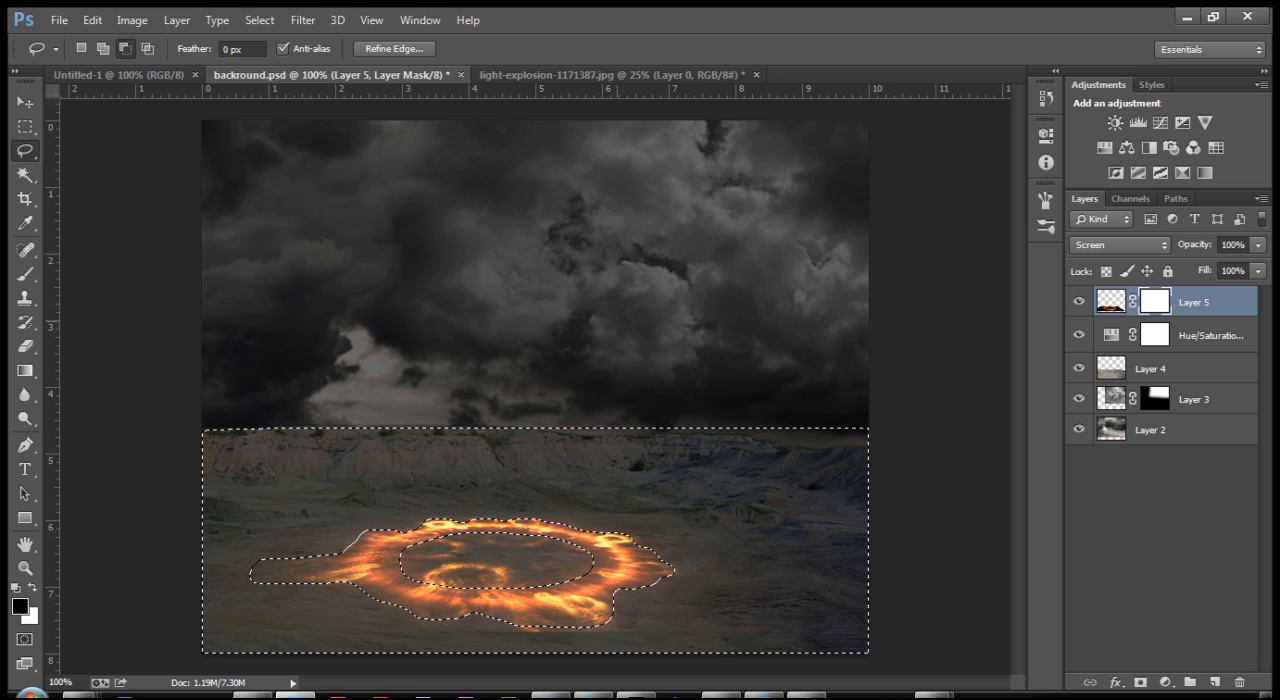
# Step: Paint black with a 40 px brush on the fire ring's mask, hiding the glow outside the ring's left and near edges
pyautogui.hotkey('ctrl', '+')
pyautogui.hotkey('ctrl', '+')
pyautogui.hotkey('ctrl', '+')
pyautogui.moveTo(445, 665); pyautogui.dragTo(628, 105)
pyautogui.moveTo(280, 440); pyautogui.dragTo(921, 371)
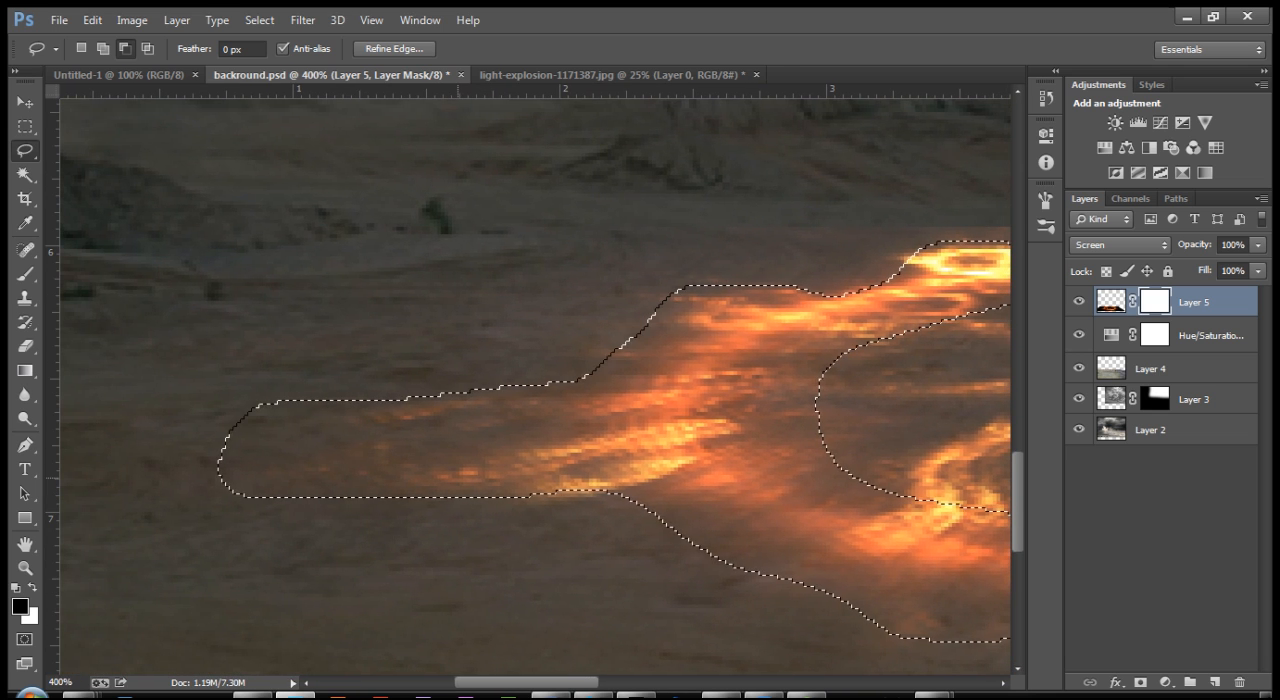
pyautogui.press('s')
pyautogui.press('b')
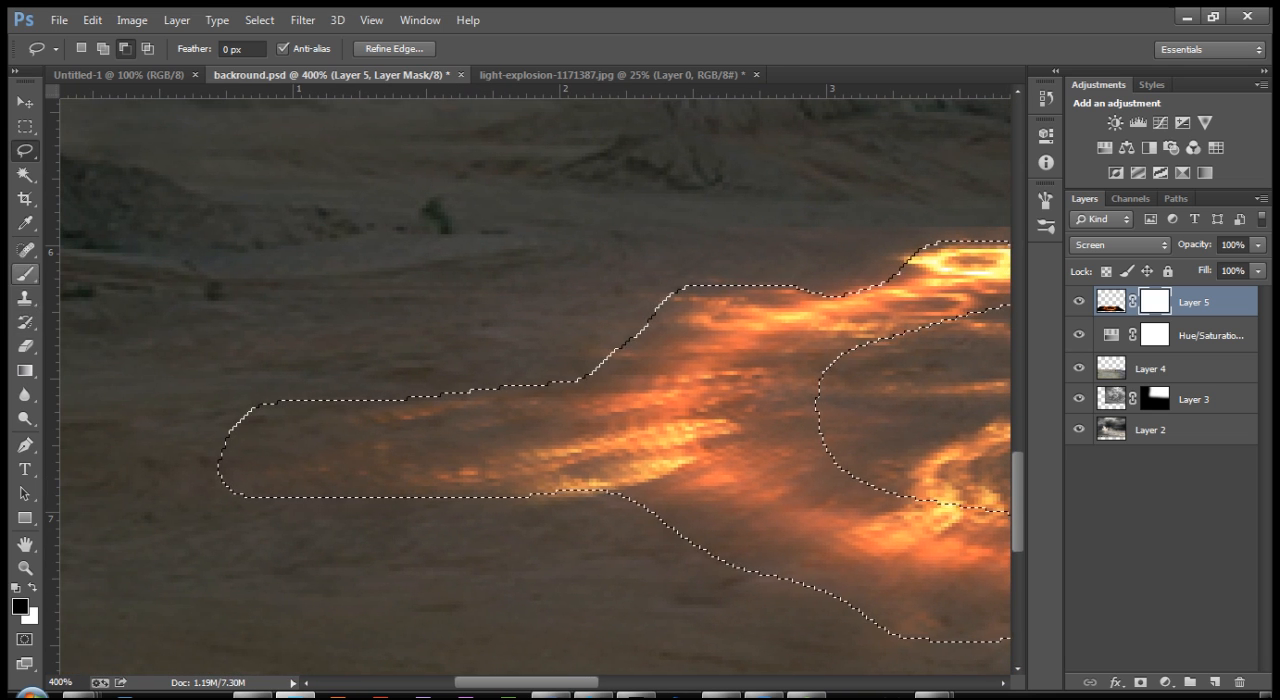
pyautogui.press(']')
pyautogui.press(']')
pyautogui.press(']')
pyautogui.press(']')
pyautogui.press(']')
pyautogui.press(']')
pyautogui.press(']')
pyautogui.press(']')
pyautogui.press(']')
pyautogui.press(']')
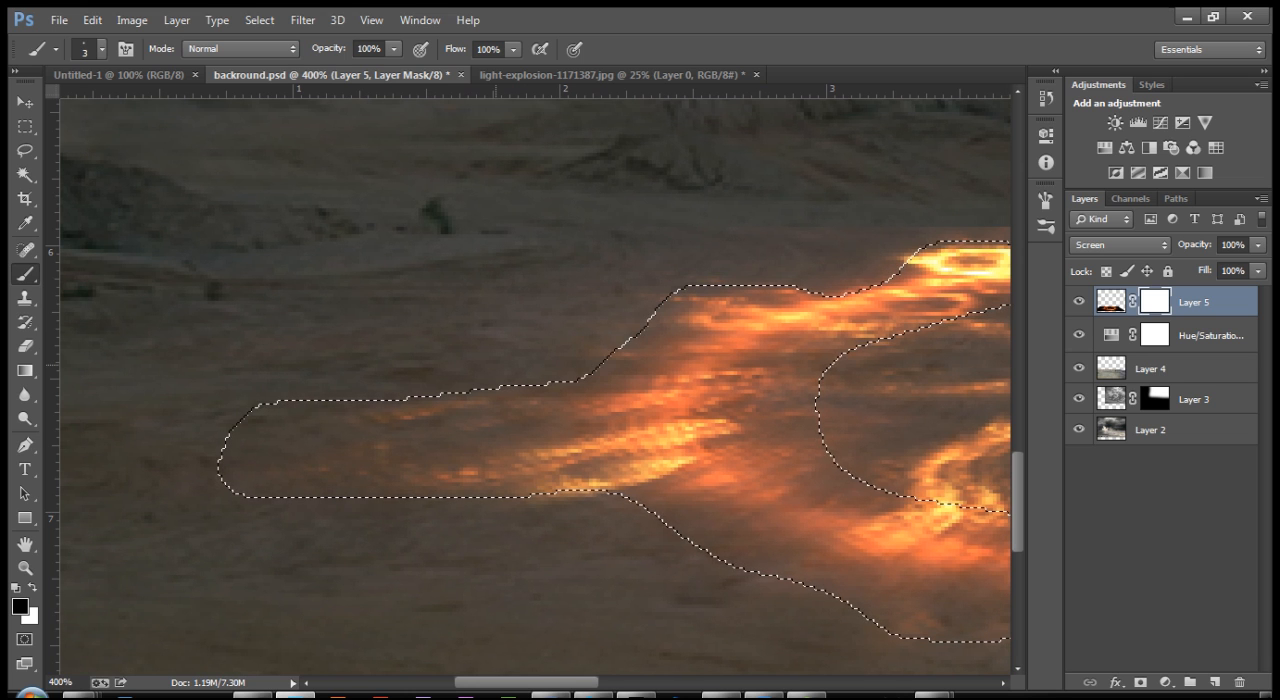
pyautogui.press(']')
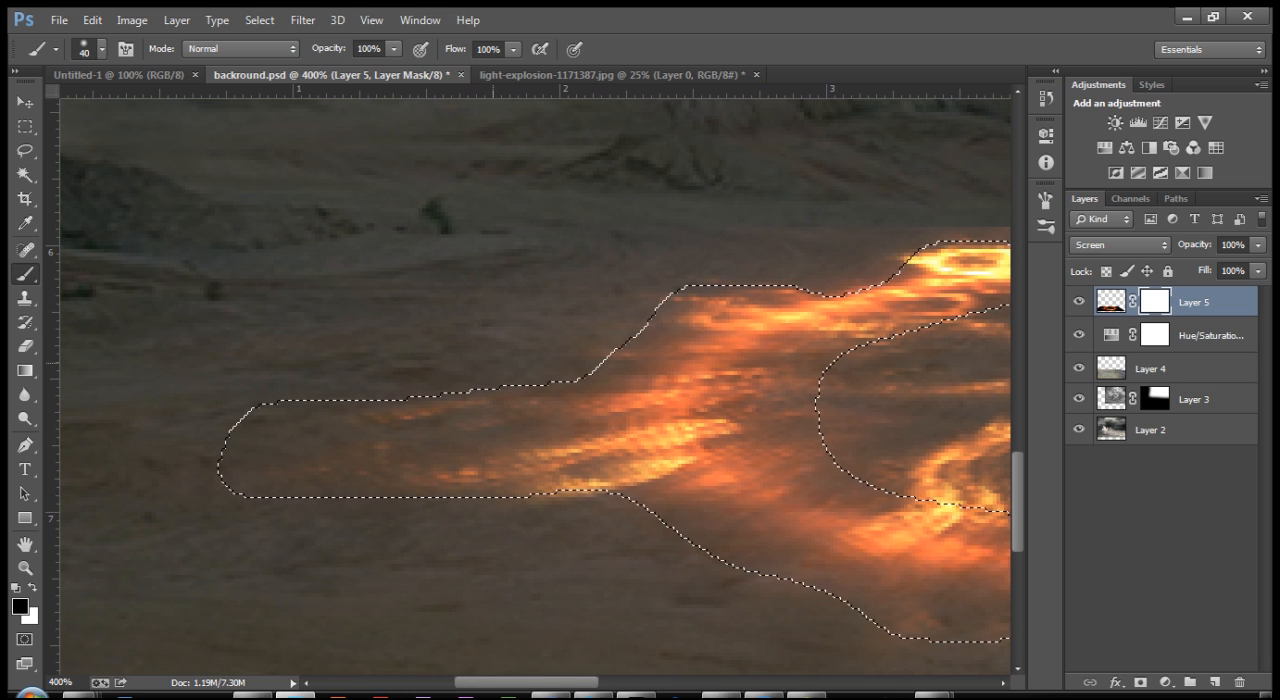
pyautogui.moveTo(640, 370); pyautogui.dragTo(426, 459)
pyautogui.hotkey('ctrl', '-')
pyautogui.hotkey('ctrl', '-')
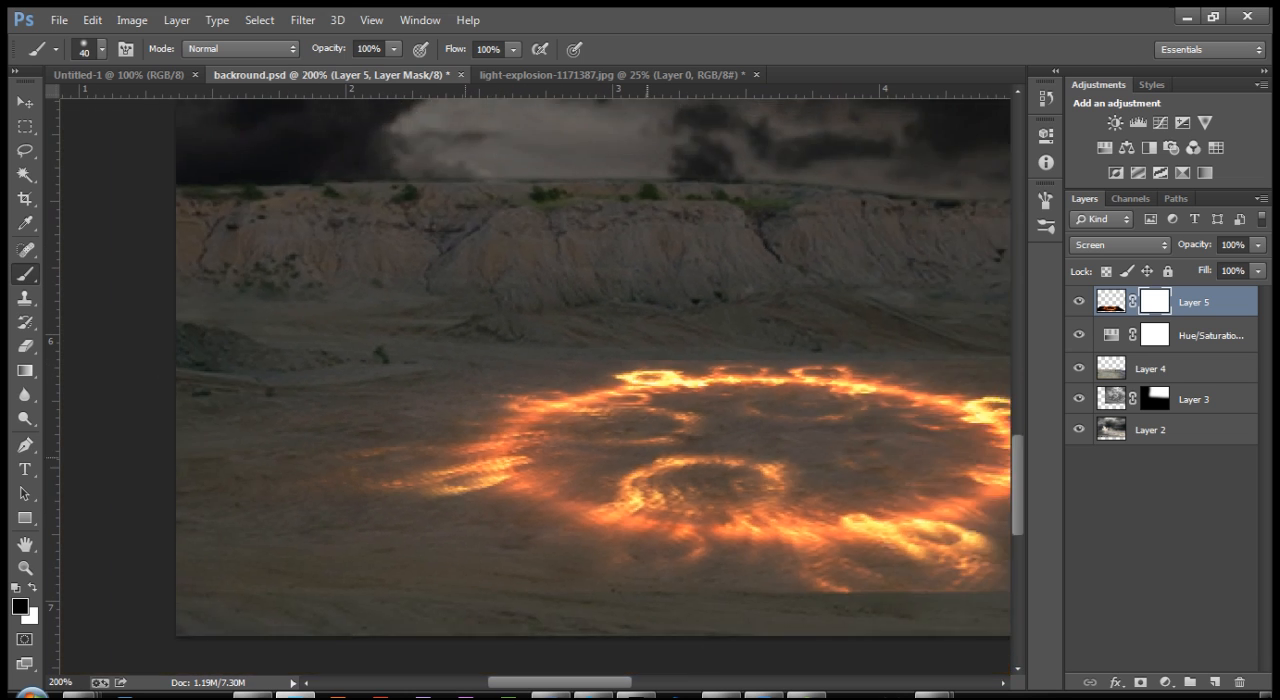
pyautogui.moveTo(640, 420); pyautogui.dragTo(553, 313)
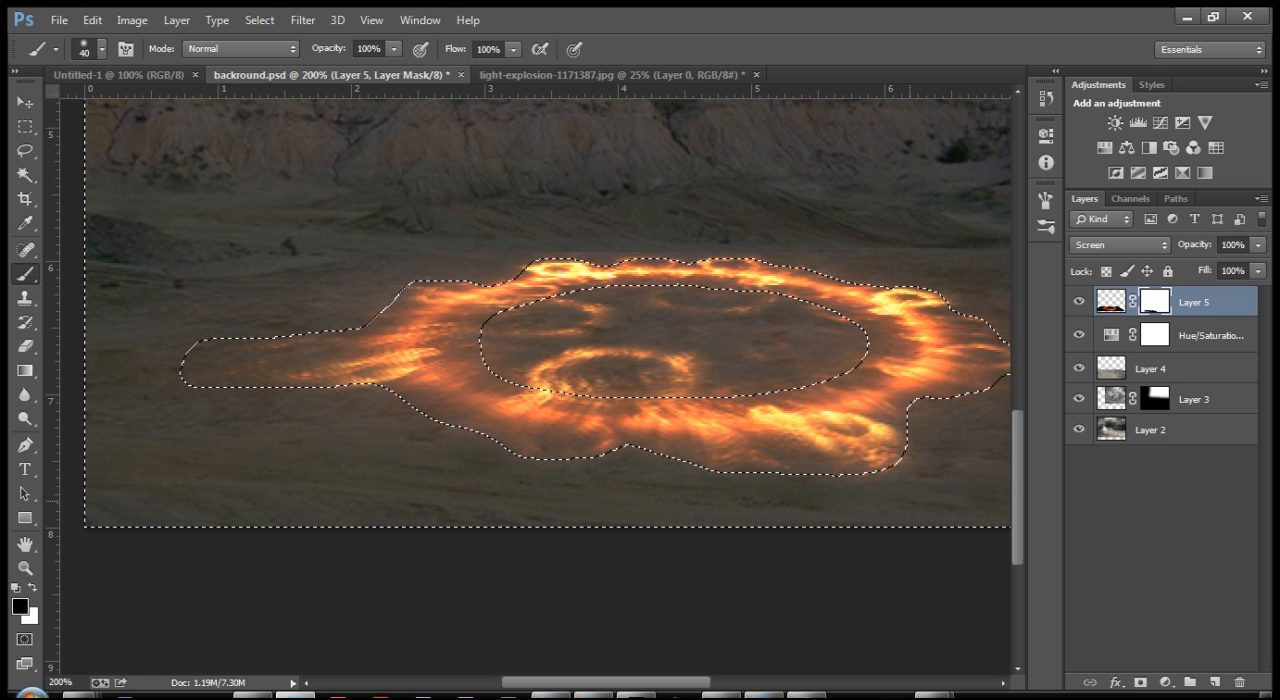
# Step: Continue masking the leftover glow on the ground along the near right side of the fire ring
pyautogui.moveTo(933, 488); pyautogui.dragTo(719, 508)
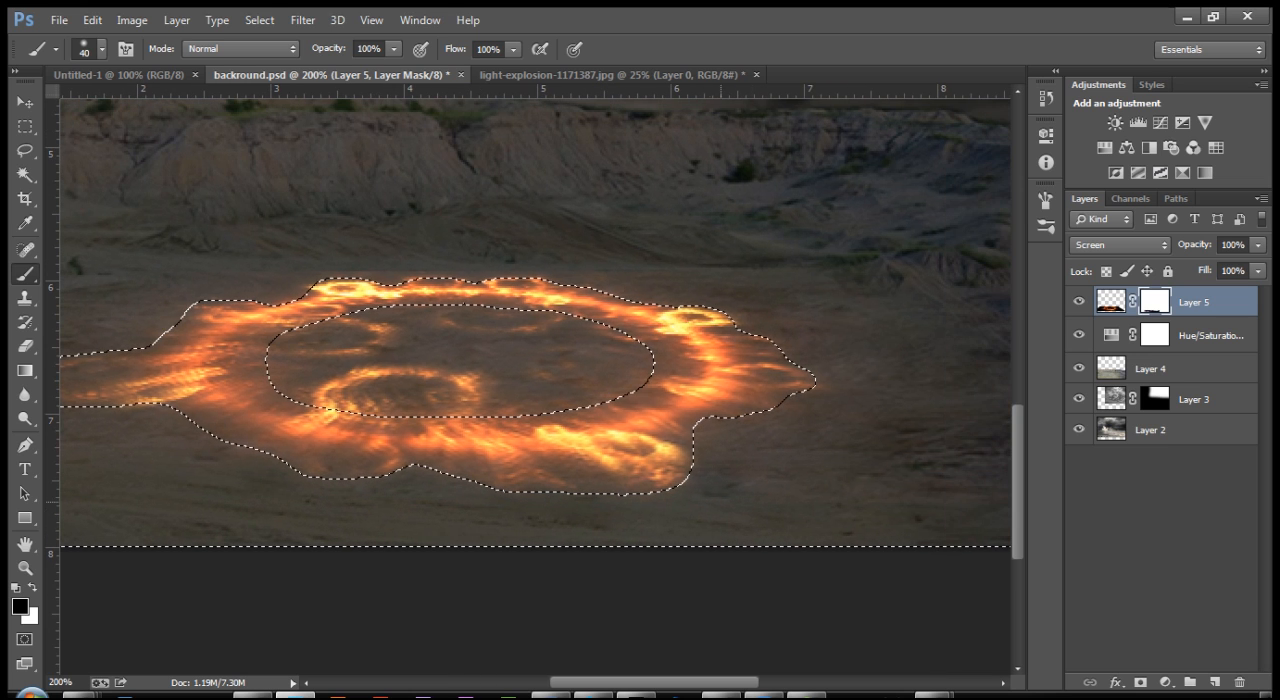
pyautogui.moveTo(959, 504); pyautogui.dragTo(735, 504)
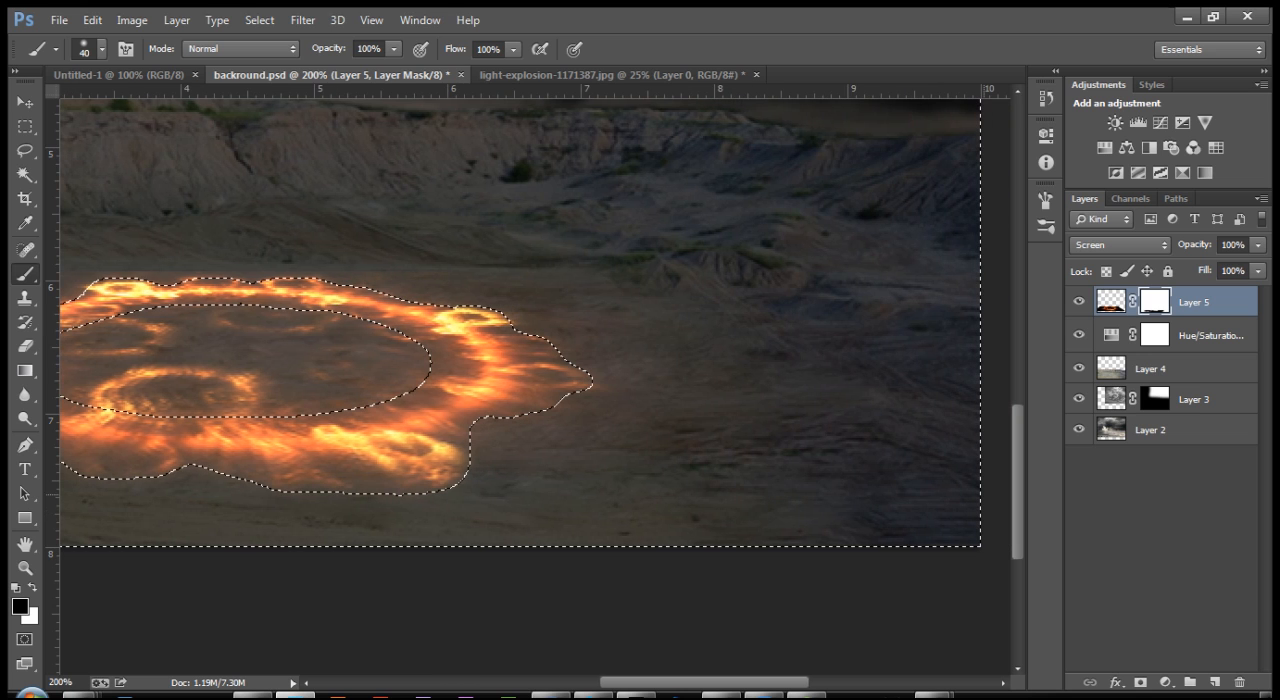
pyautogui.moveTo(876, 421); pyautogui.dragTo(893, 446)
# Step: Enlarge the brush to 70 px and mask out the glow on the ground to the right of the fire ring
pyautogui.press(']')
pyautogui.press(']')
pyautogui.press(']')
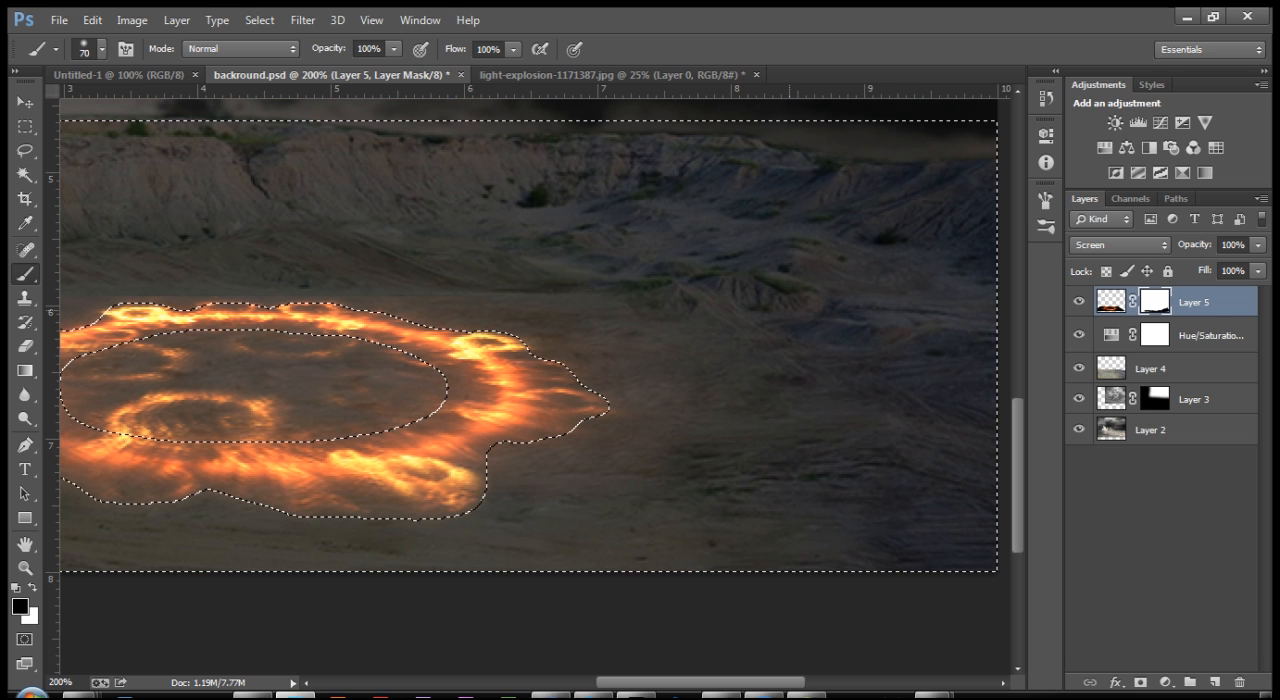
pyautogui.moveTo(851, 347); pyautogui.dragTo(965, 491)
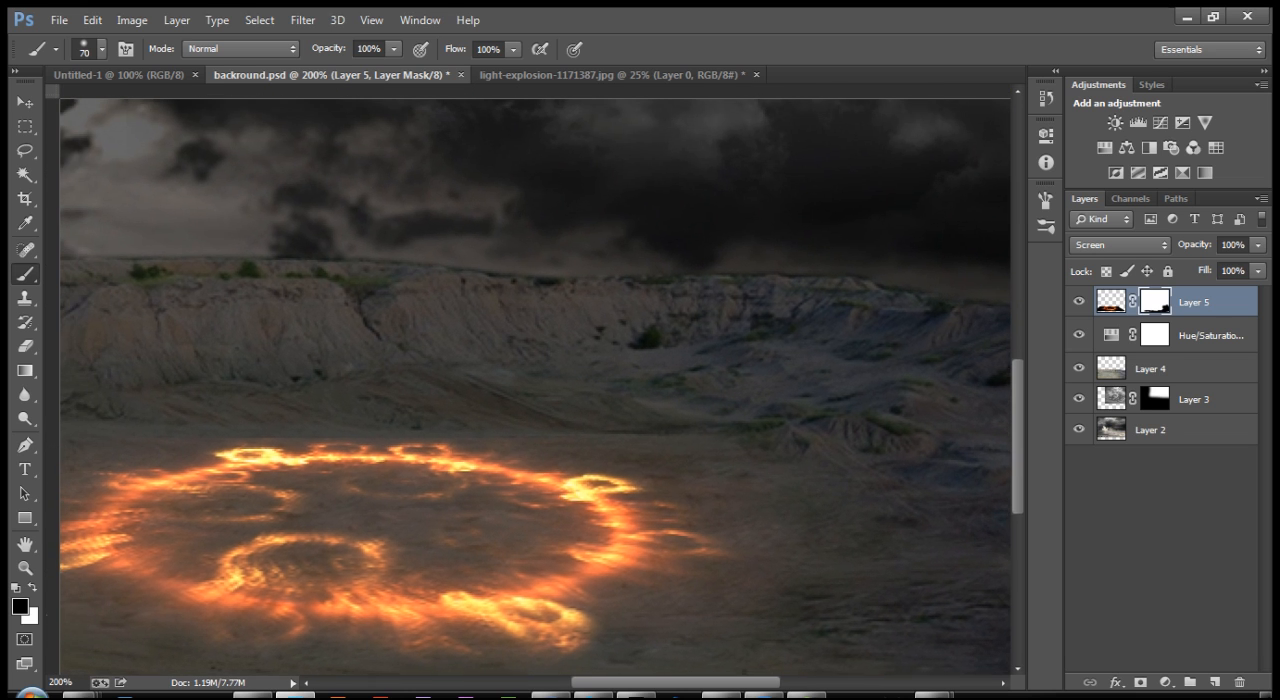
# Step: Mask out the remaining glow on the ground along the fire ring's near and left sides with a 35 to 50 px brush
pyautogui.press('[')
pyautogui.press('[')
pyautogui.moveTo(475, 466); pyautogui.dragTo(582, 450)
pyautogui.press('[')
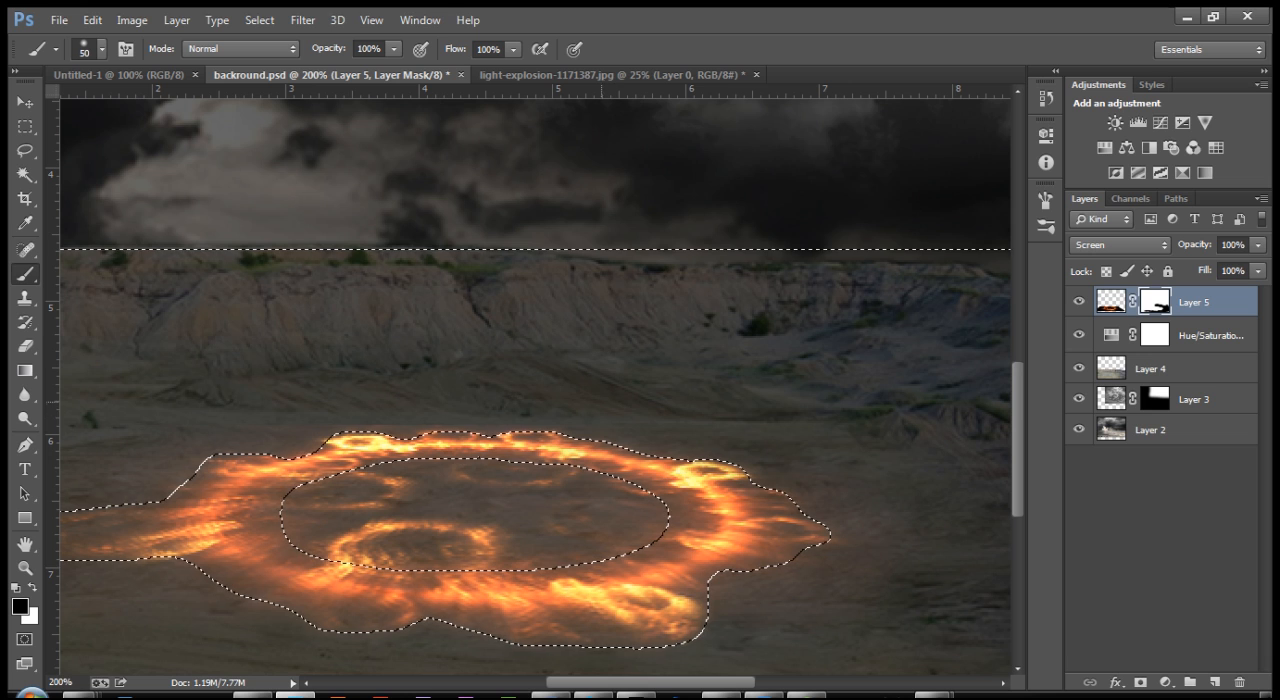
pyautogui.press('[')
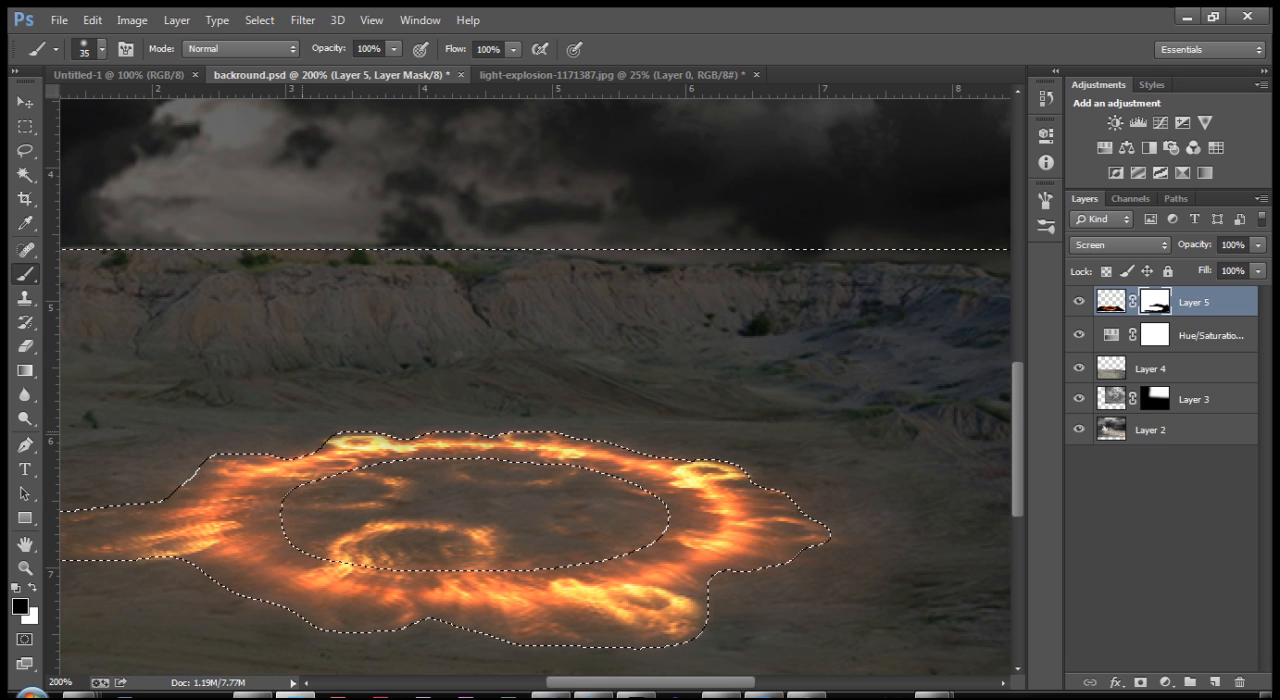
pyautogui.moveTo(400, 480); pyautogui.dragTo(670, 456)
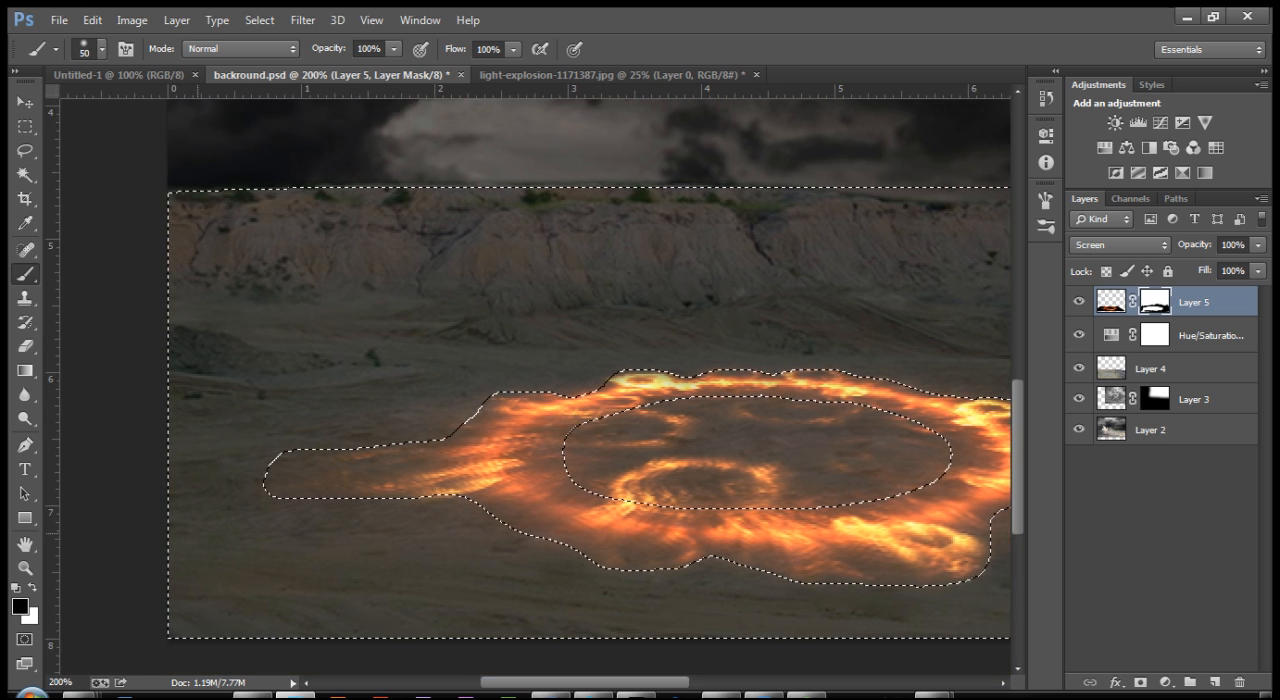
# Step: Paint black with a 50 px brush on the mask to hide the glow inside the fire ring's inner ellipse, and clear the selection
pyautogui.moveTo(606, 382); pyautogui.dragTo(650, 244)
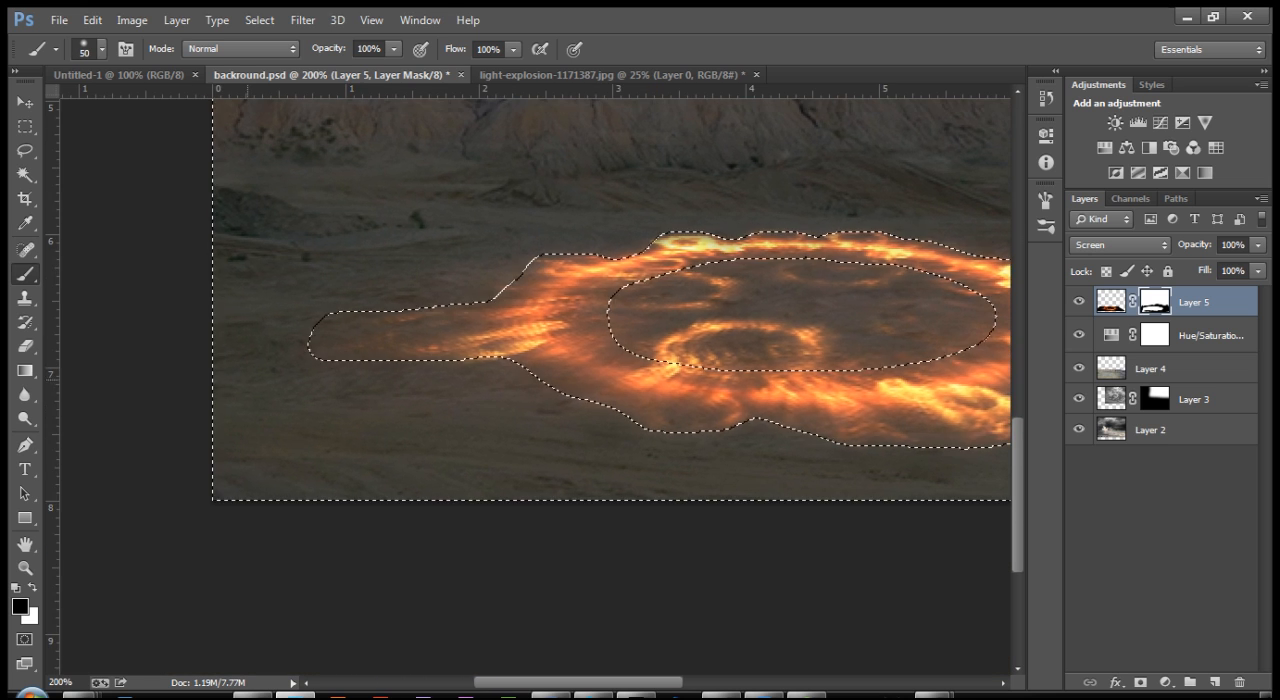
pyautogui.moveTo(750, 384)
pyautogui.mouseDown()
pyautogui.moveTo(541, 430)
pyautogui.moveTo(323, 527)
pyautogui.moveTo(577, 482)
pyautogui.mouseUp()
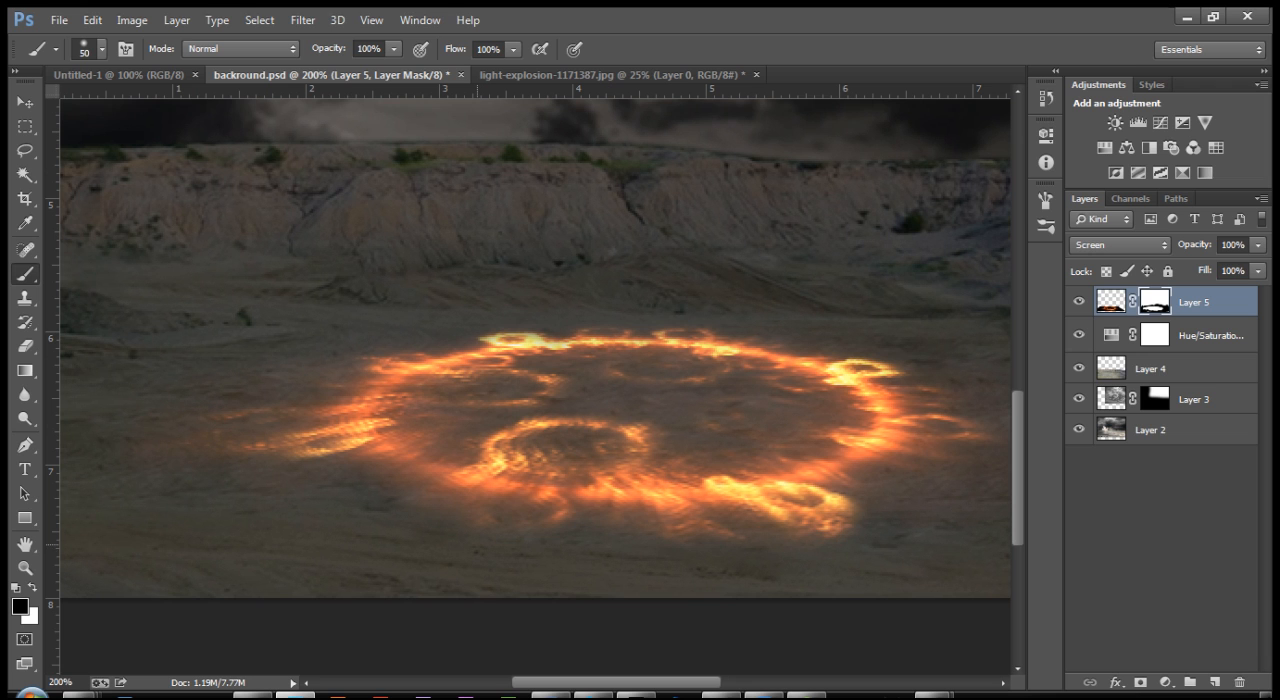
pyautogui.moveTo(600, 356); pyautogui.dragTo(547, 370)
pyautogui.rightClick(547, 370)
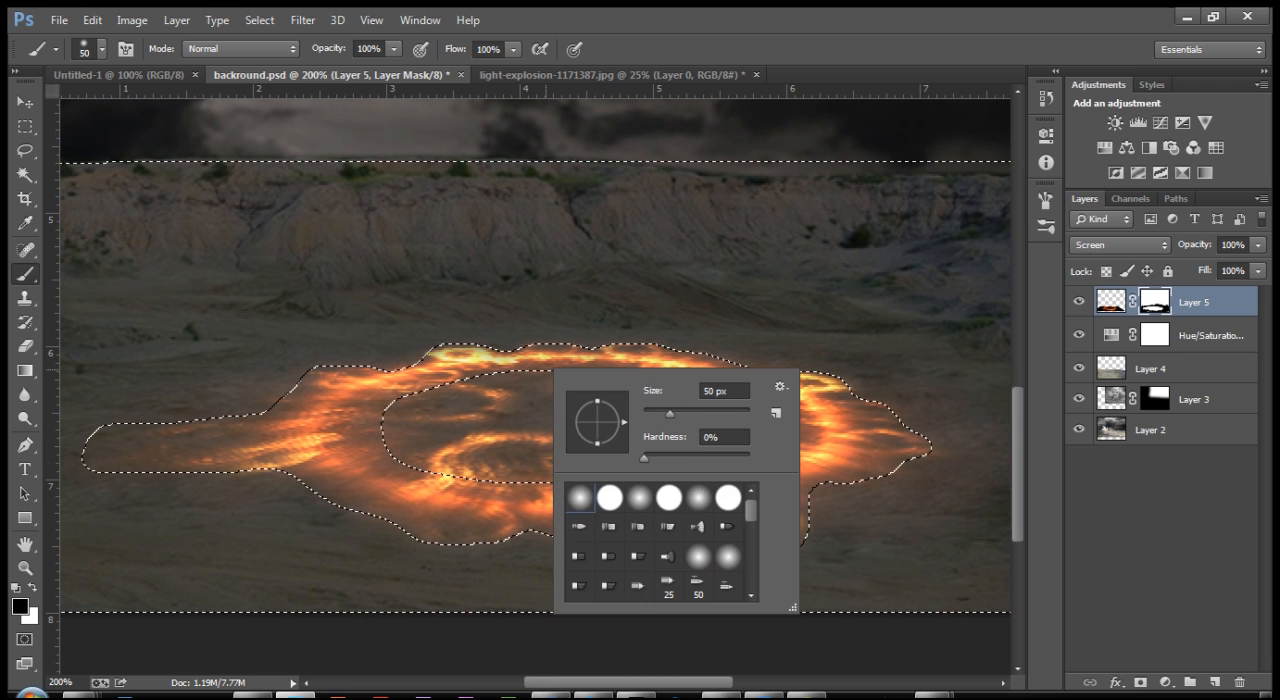
pyautogui.press('Escape')
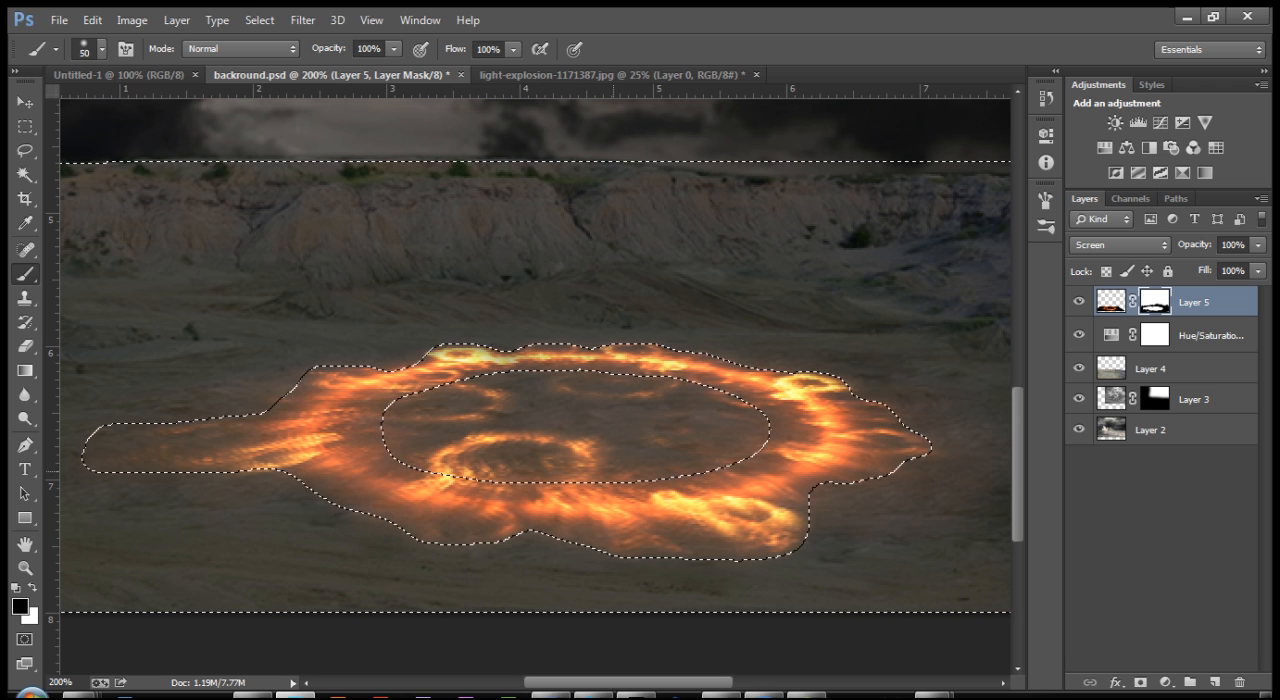
pyautogui.hotkey('ctrl', '+')
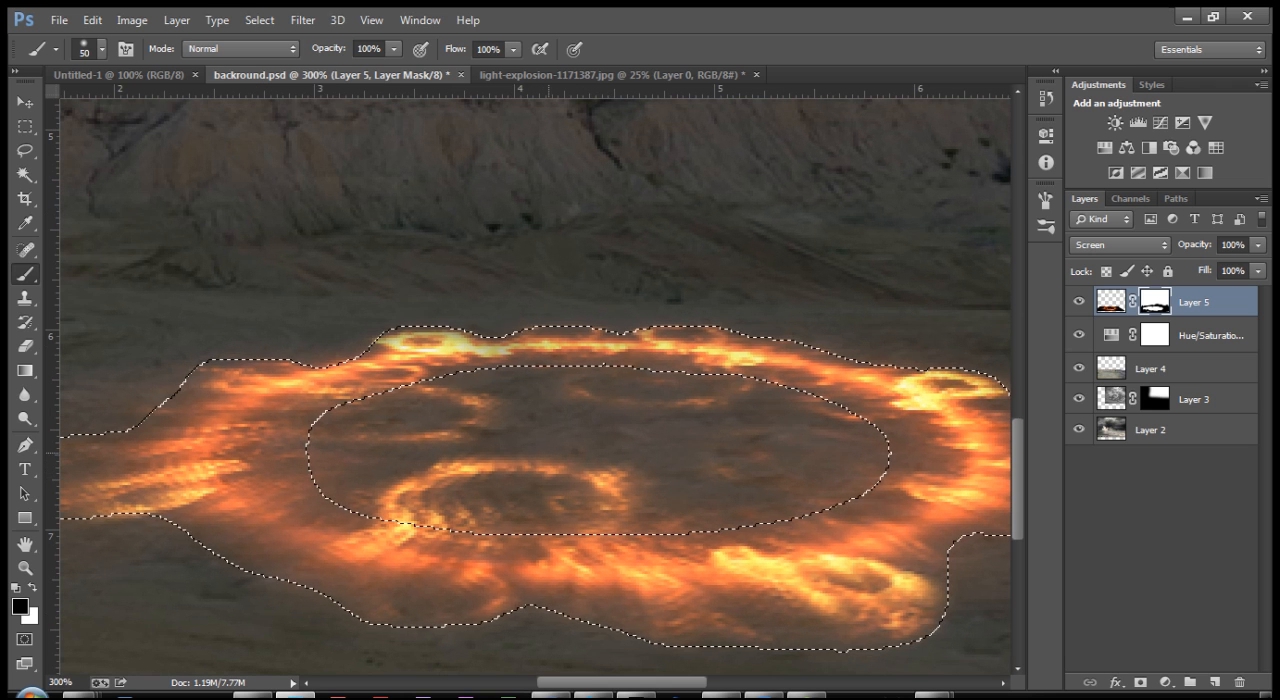
pyautogui.moveTo(612, 429); pyautogui.dragTo(587, 405)
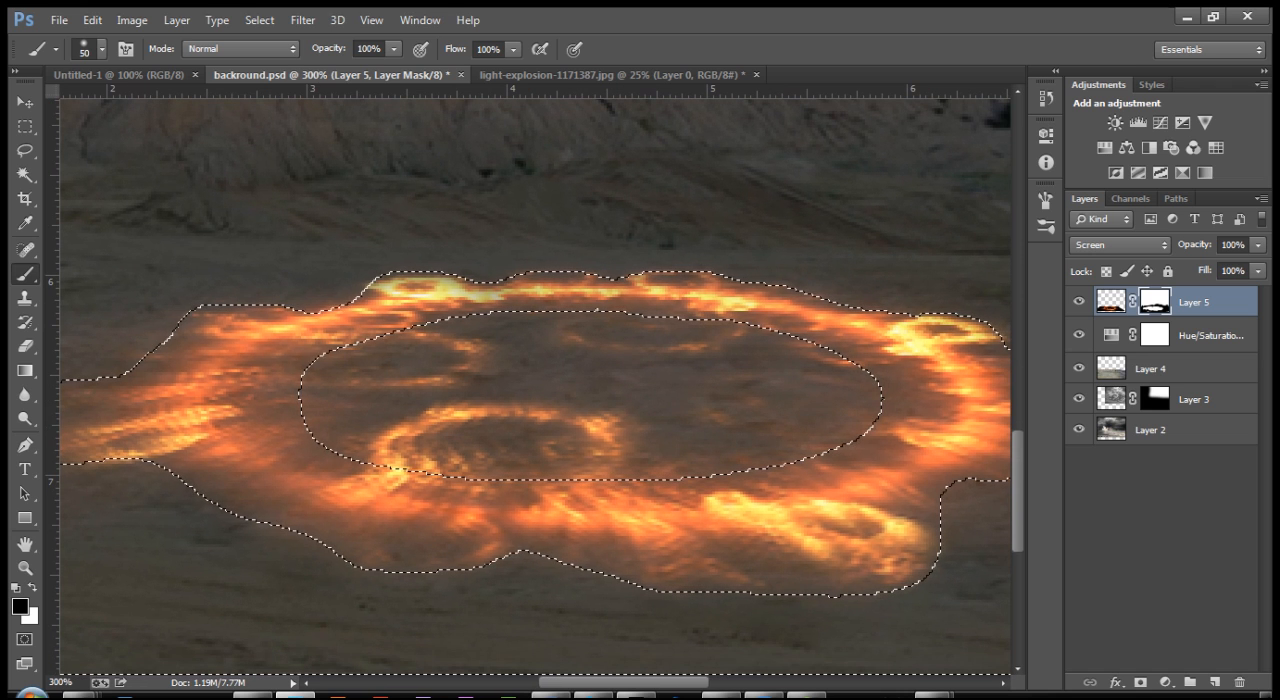
pyautogui.click(259, 20)
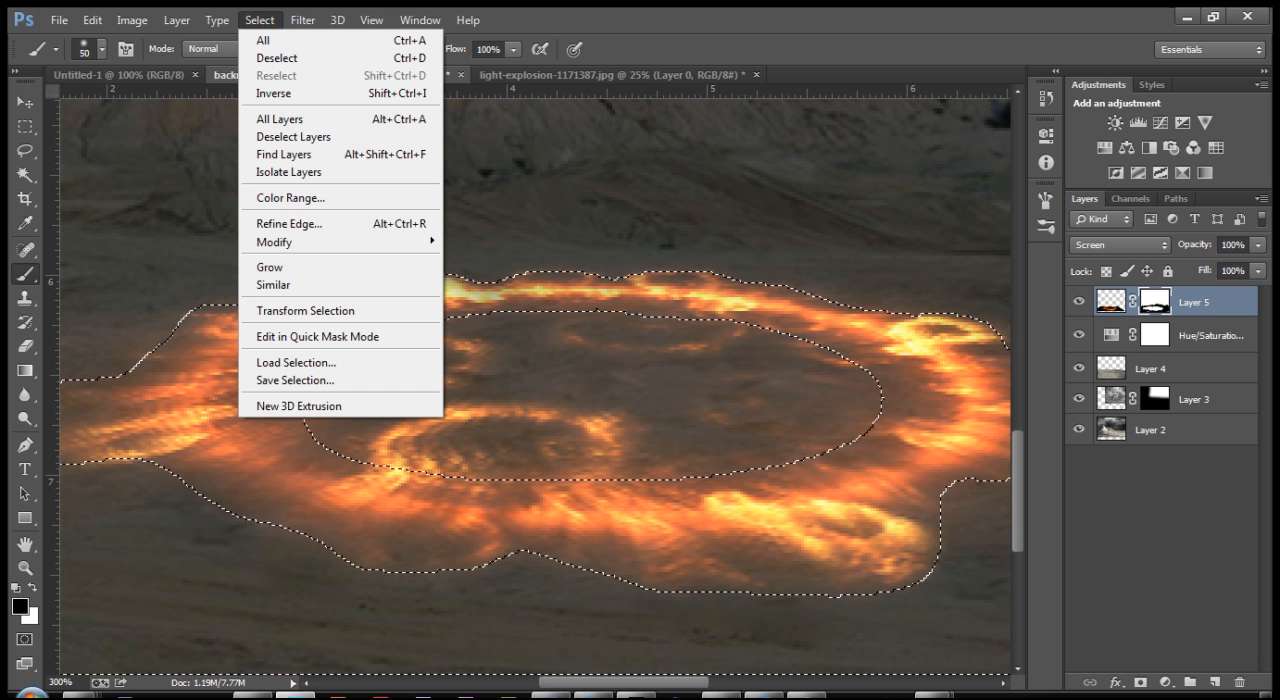
pyautogui.click(259, 20)
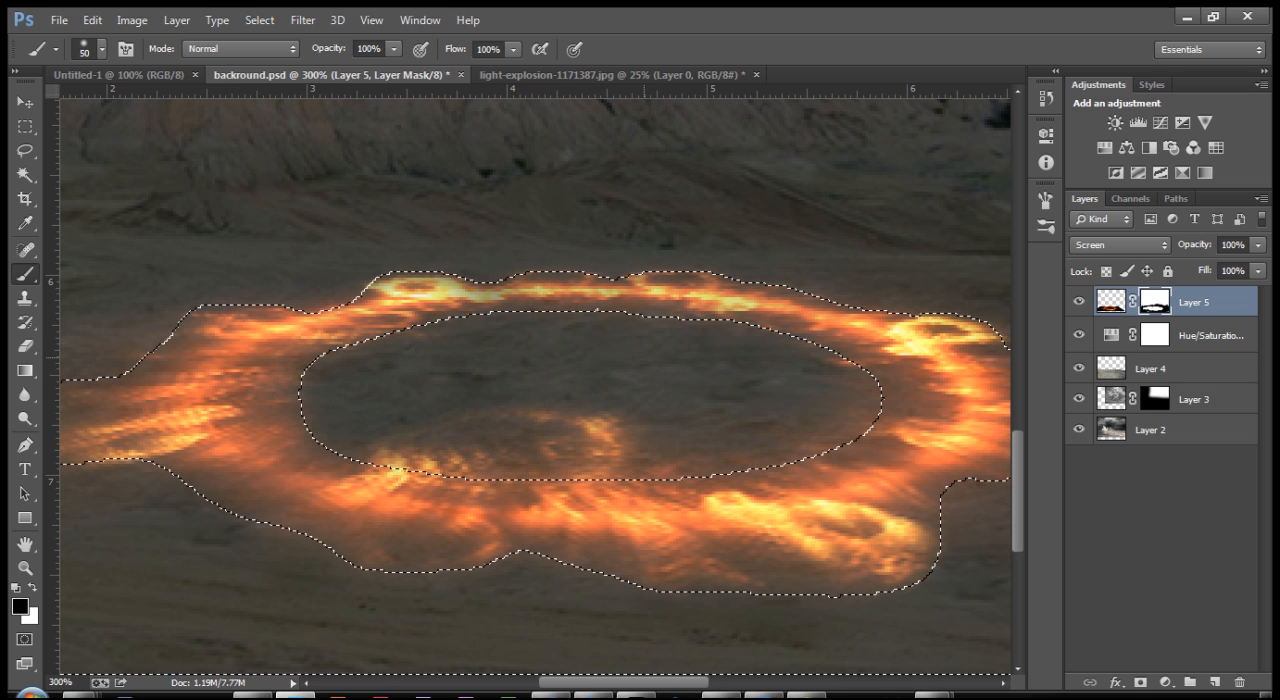
pyautogui.moveTo(558, 431); pyautogui.dragTo(348, 434)
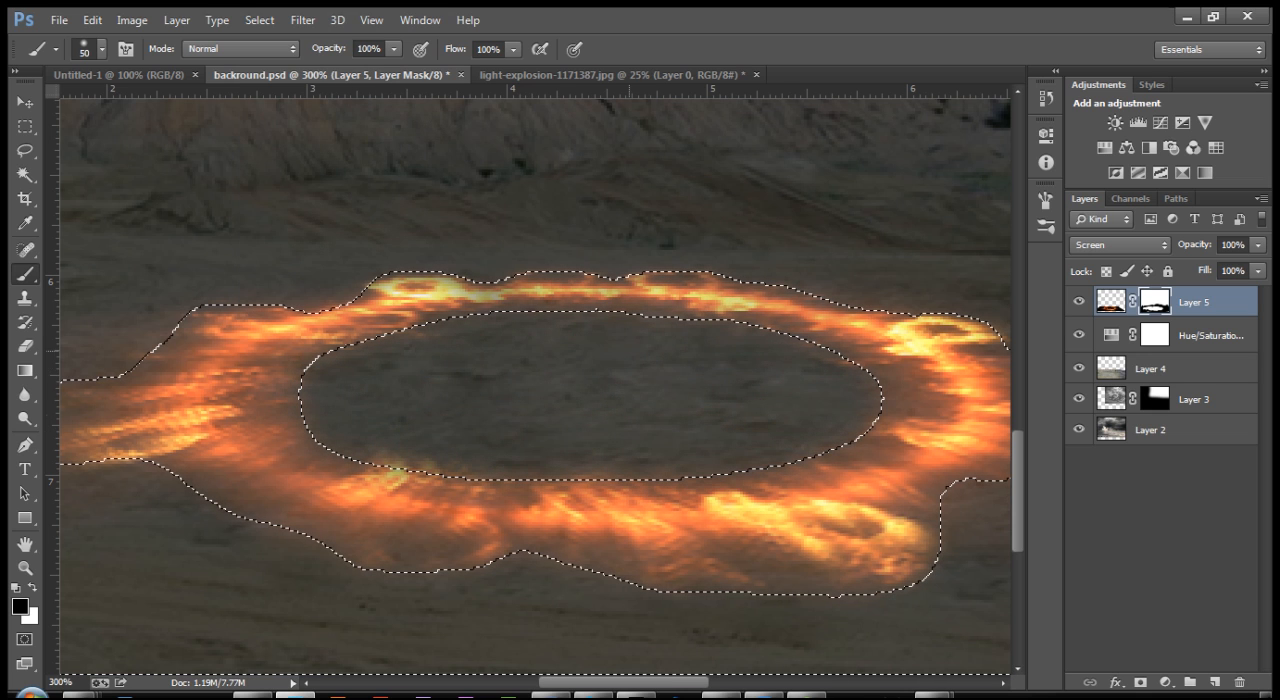
pyautogui.hotkey('ctrl', '-')
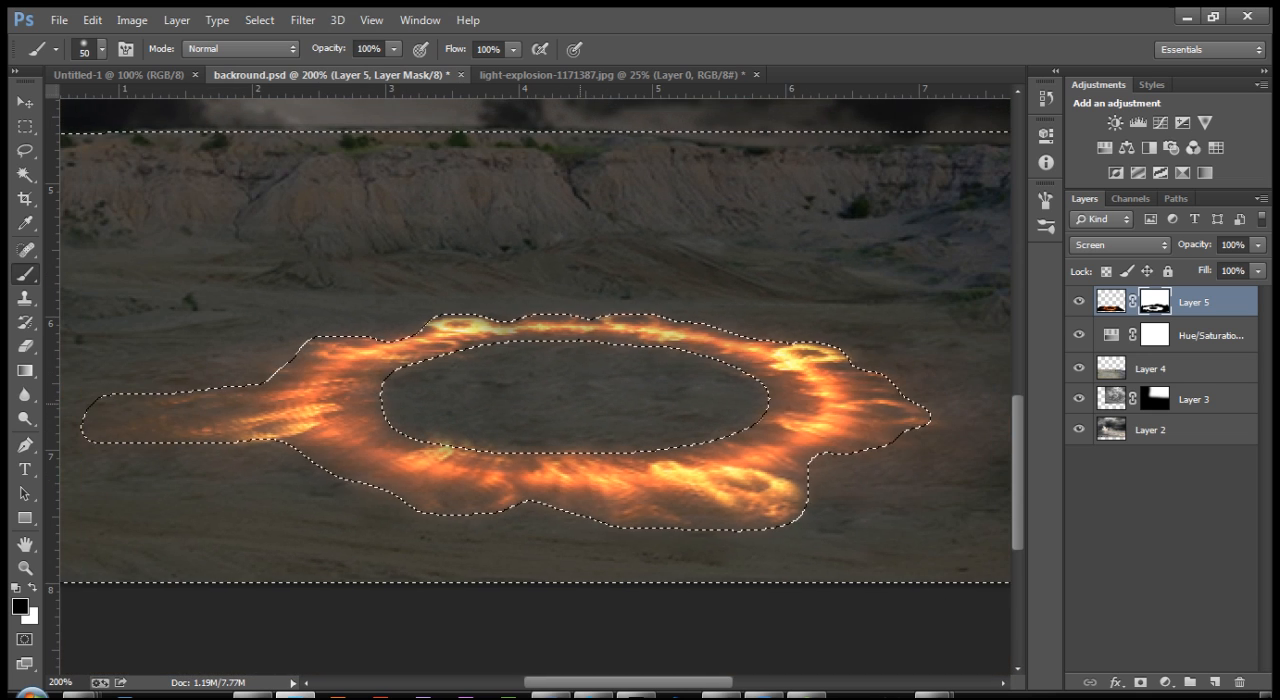
pyautogui.hotkey('ctrl', 'd')
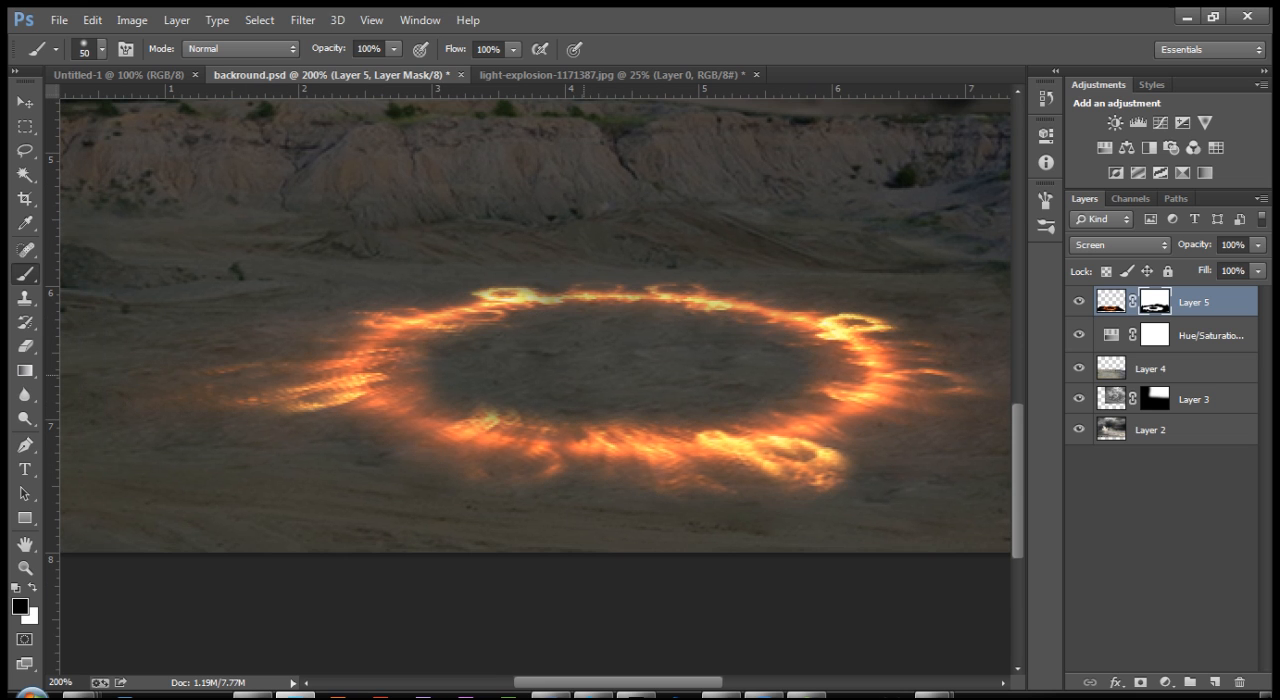
# Step: Add a new empty layer above the masked fire ring layer
pyautogui.moveTo(560, 330)
pyautogui.mouseDown()
pyautogui.moveTo(545, 414)
pyautogui.moveTo(526, 438)
pyautogui.mouseUp()
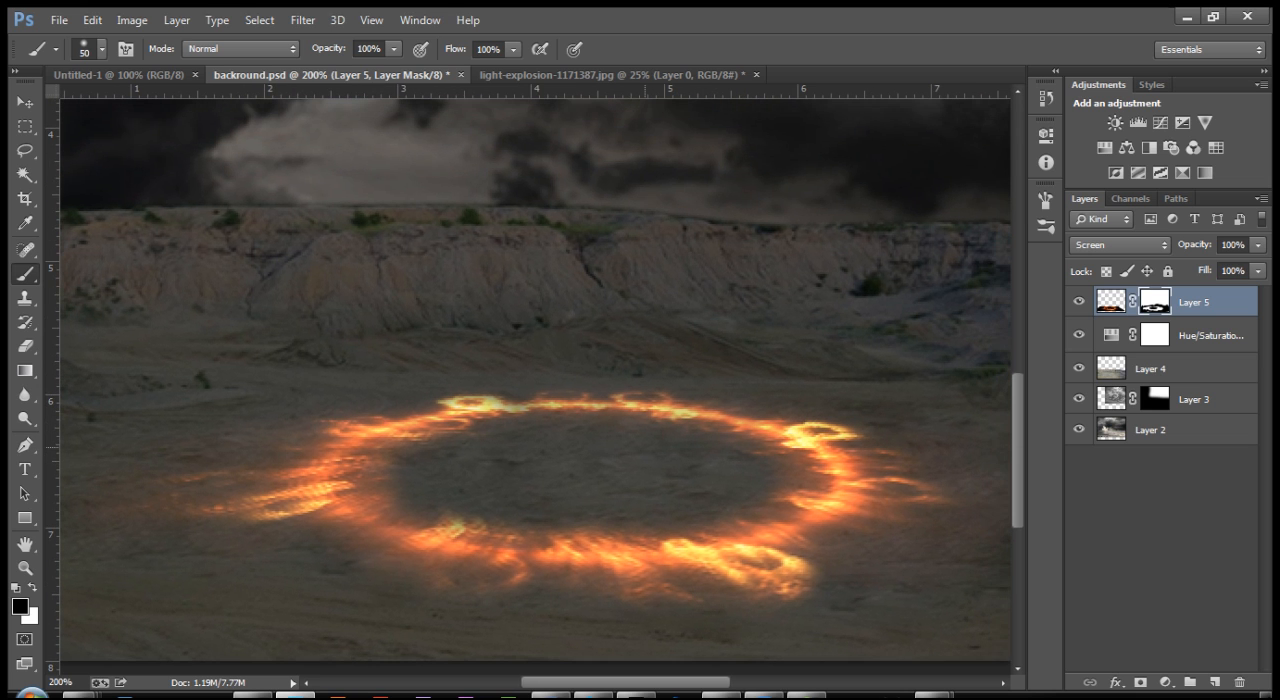
pyautogui.hotkey('ctrl', '-')
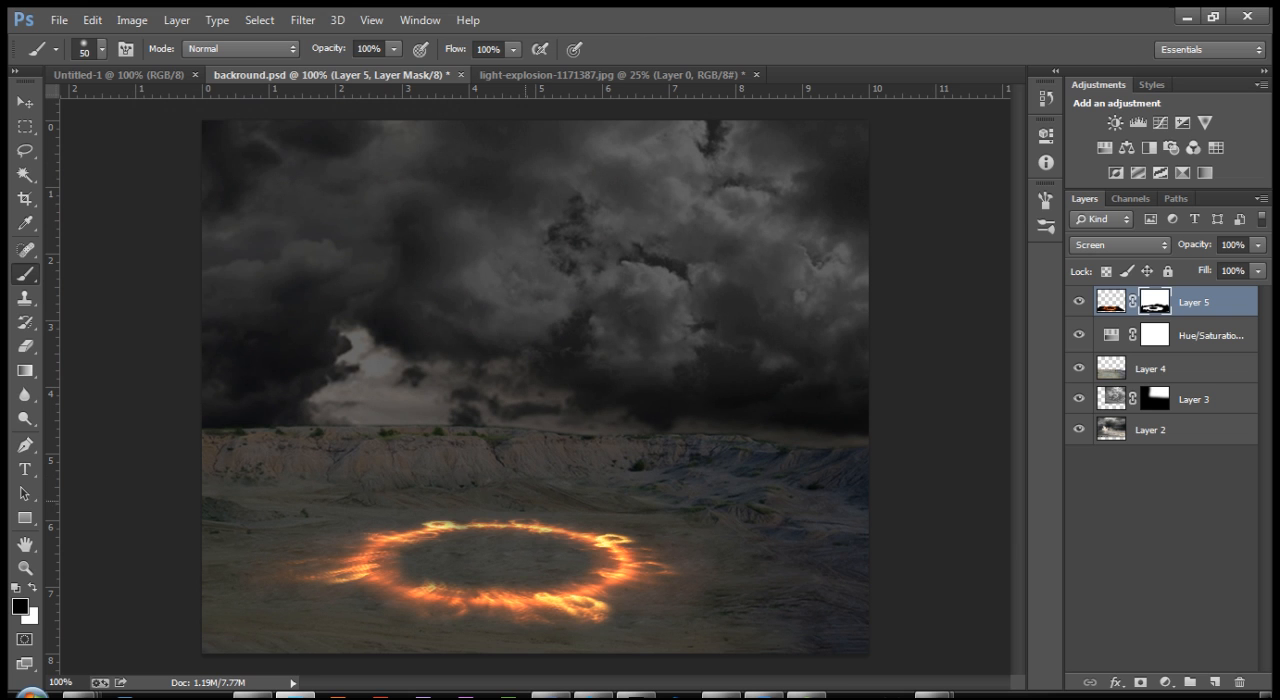
pyautogui.press('z')
pyautogui.click(518, 516)
pyautogui.click(518, 516)
pyautogui.moveTo(518, 516); pyautogui.dragTo(624, 238)
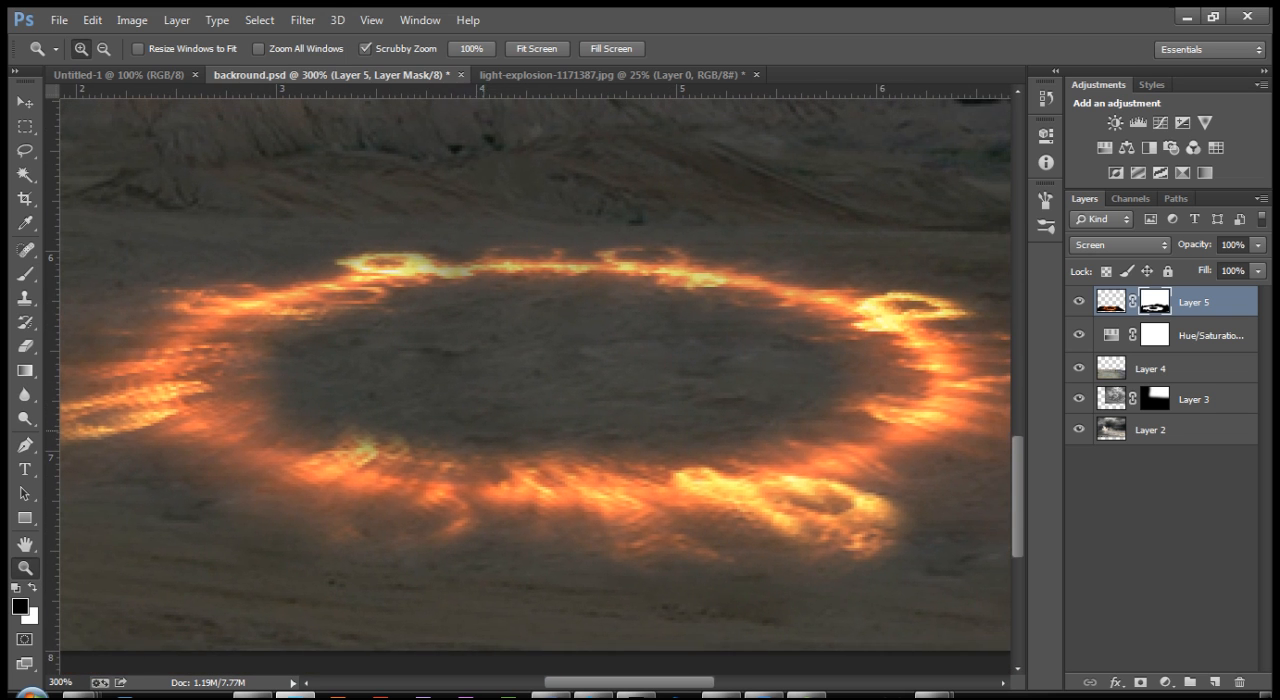
pyautogui.moveTo(523, 426); pyautogui.dragTo(509, 451)
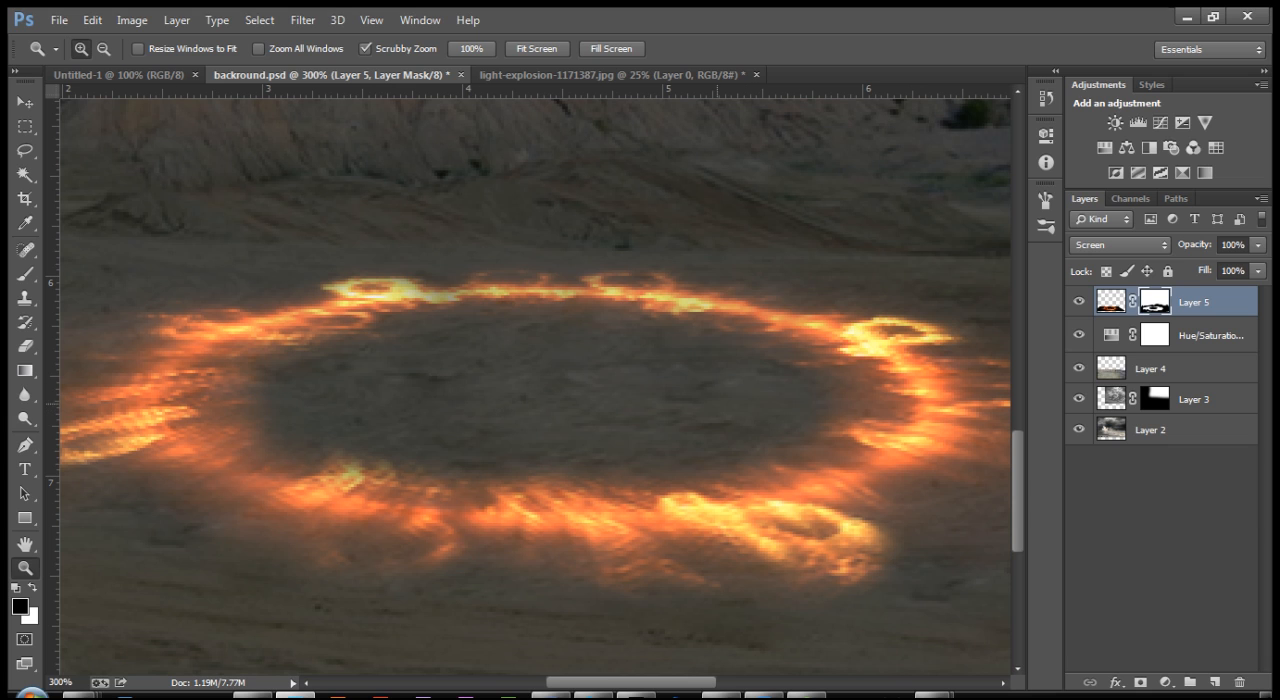
pyautogui.hotkey('ctrl', 'shift', 'n')
pyautogui.press('Return')
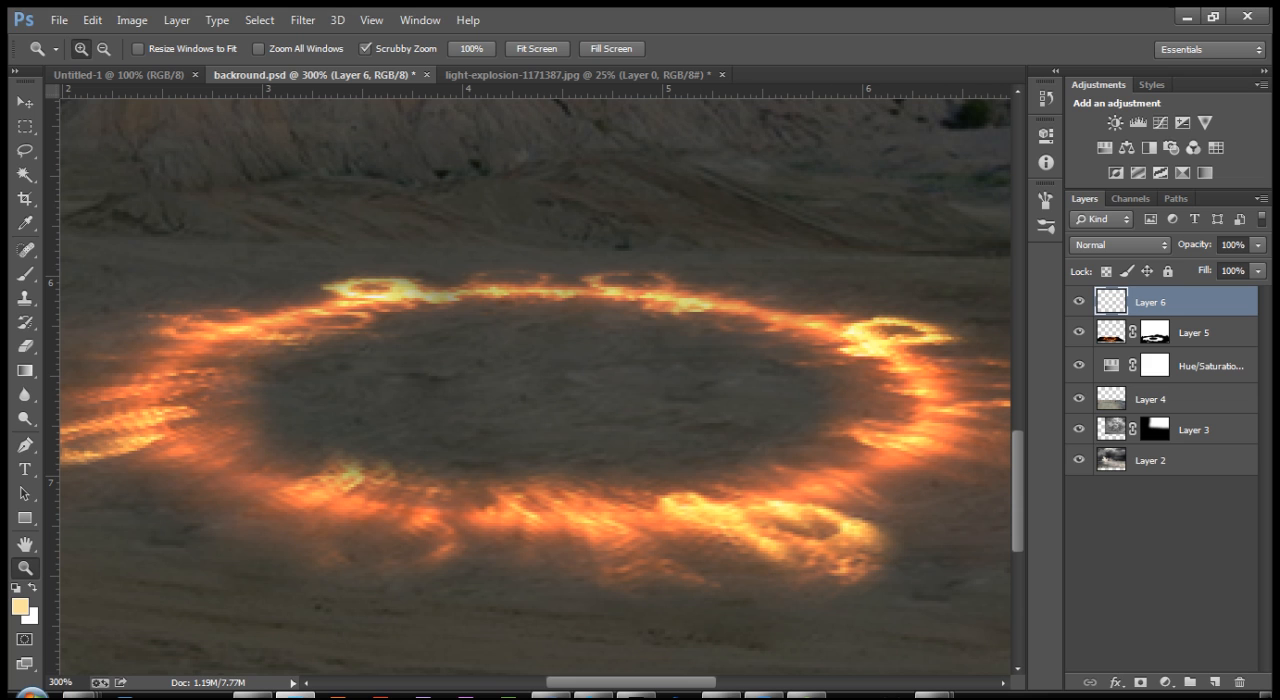
# Step: Set the foreground colour to orange, hex fda25c
pyautogui.click(20, 606)
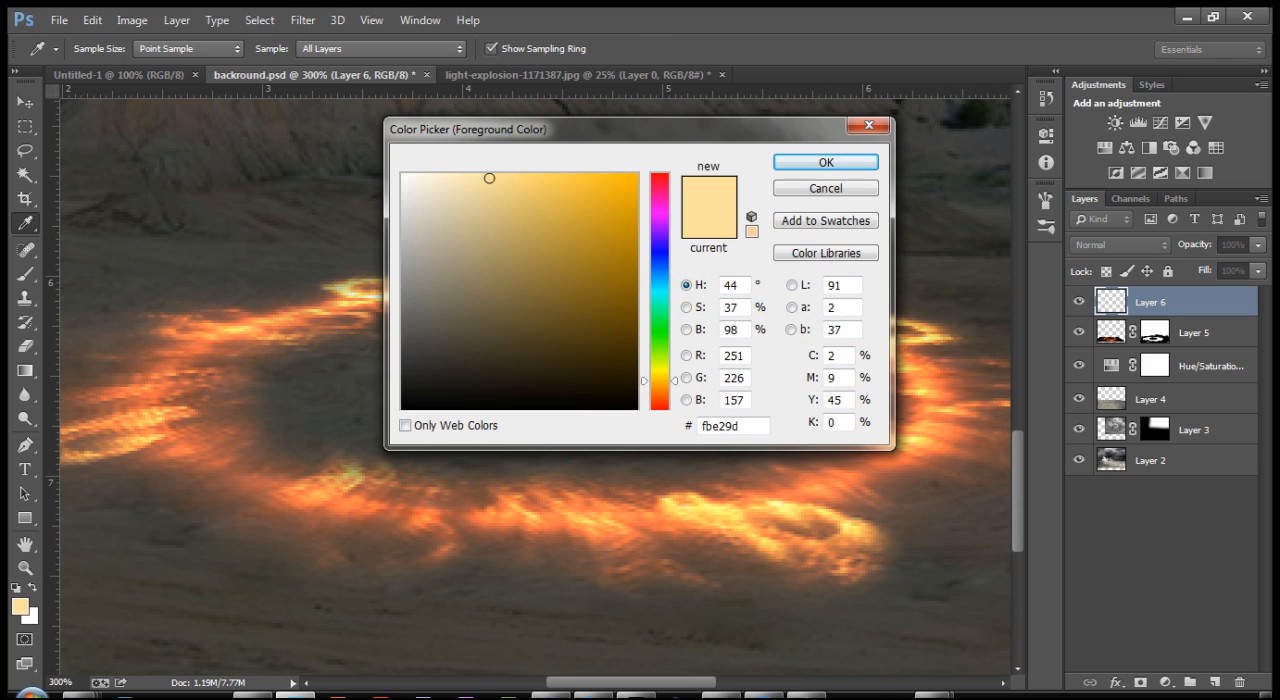
pyautogui.moveTo(660, 381); pyautogui.dragTo(660, 389)
pyautogui.click(596, 184)
pyautogui.click(603, 176)
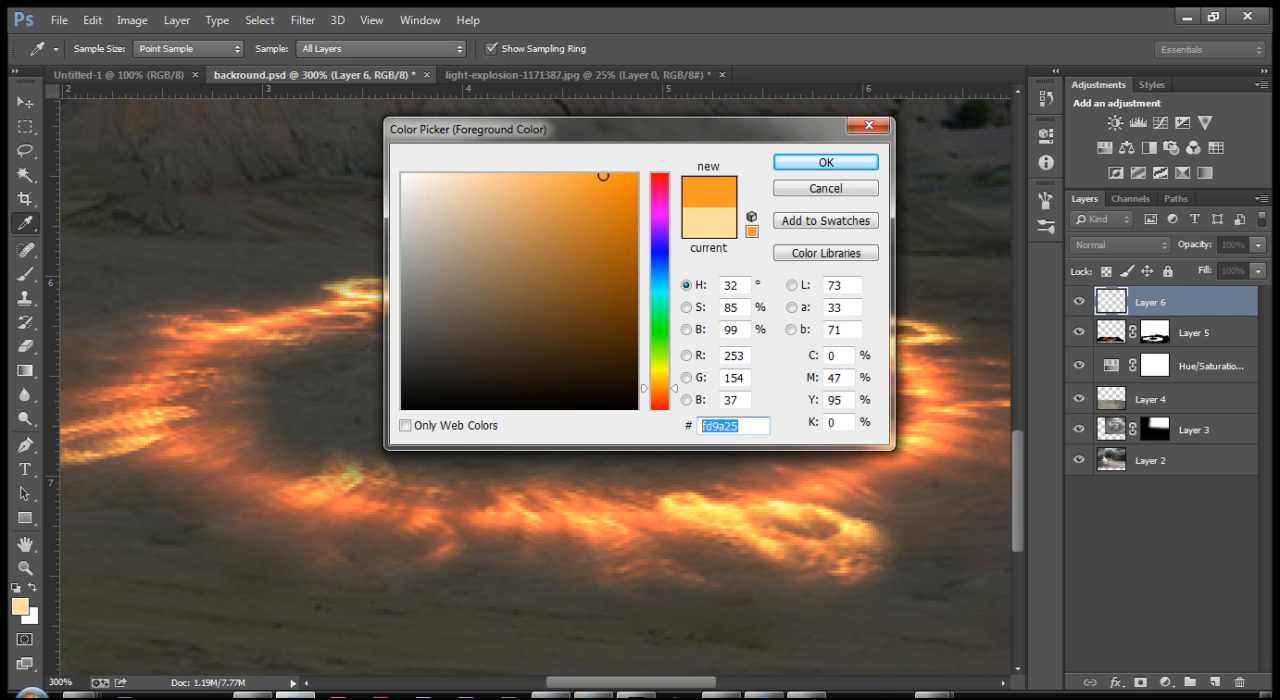
pyautogui.write('fda')
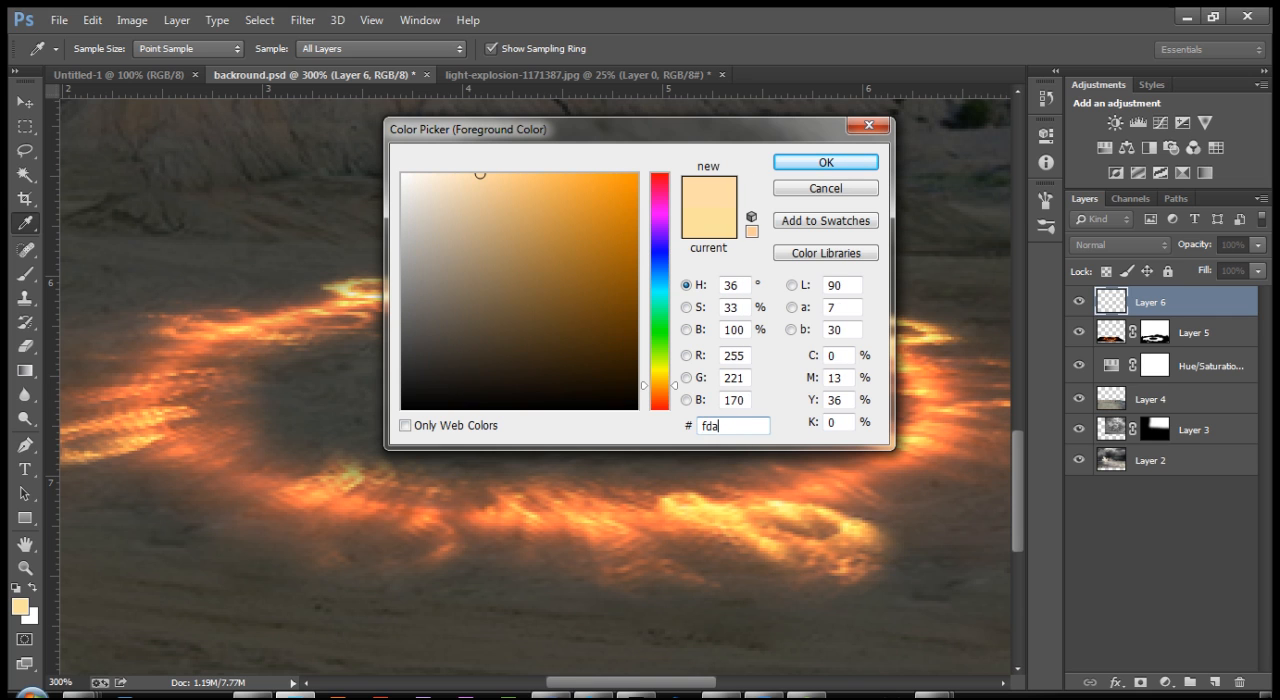
pyautogui.write('25c')
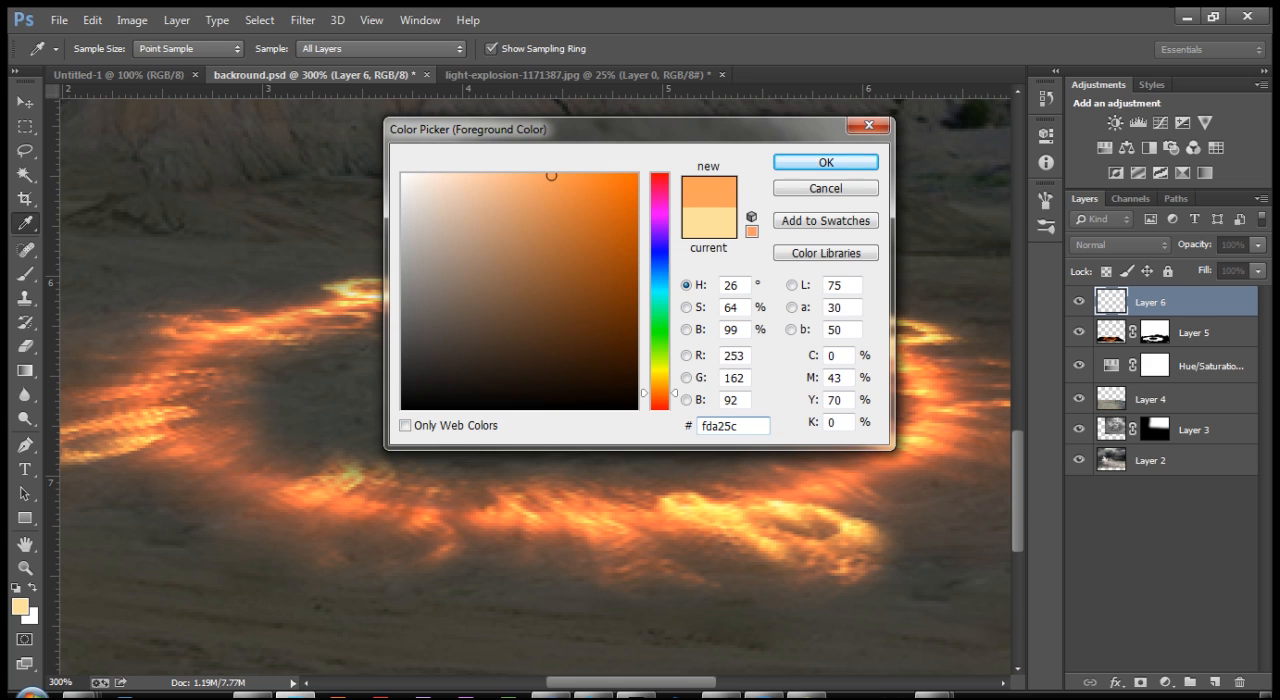
pyautogui.press('Return')
pyautogui.press('z')
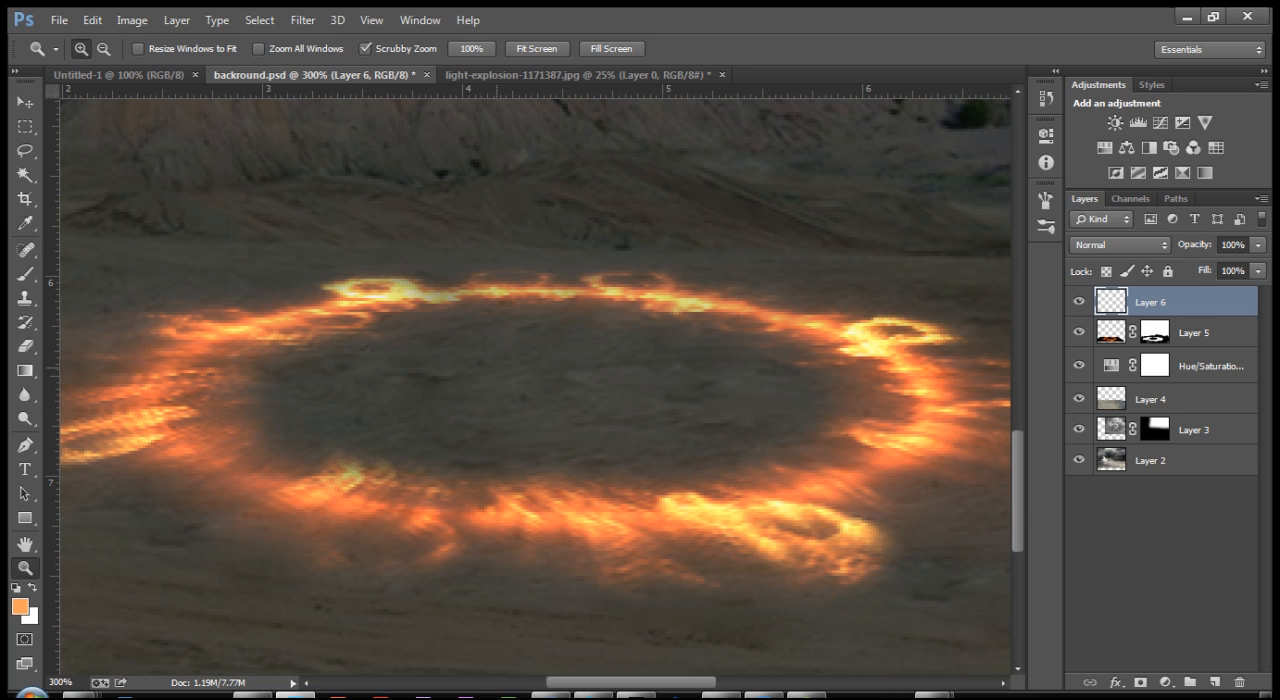
# Step: Paint a closed orange ring over the flames of the fire ring on the new layer with a soft 20 px brush
pyautogui.press('b')
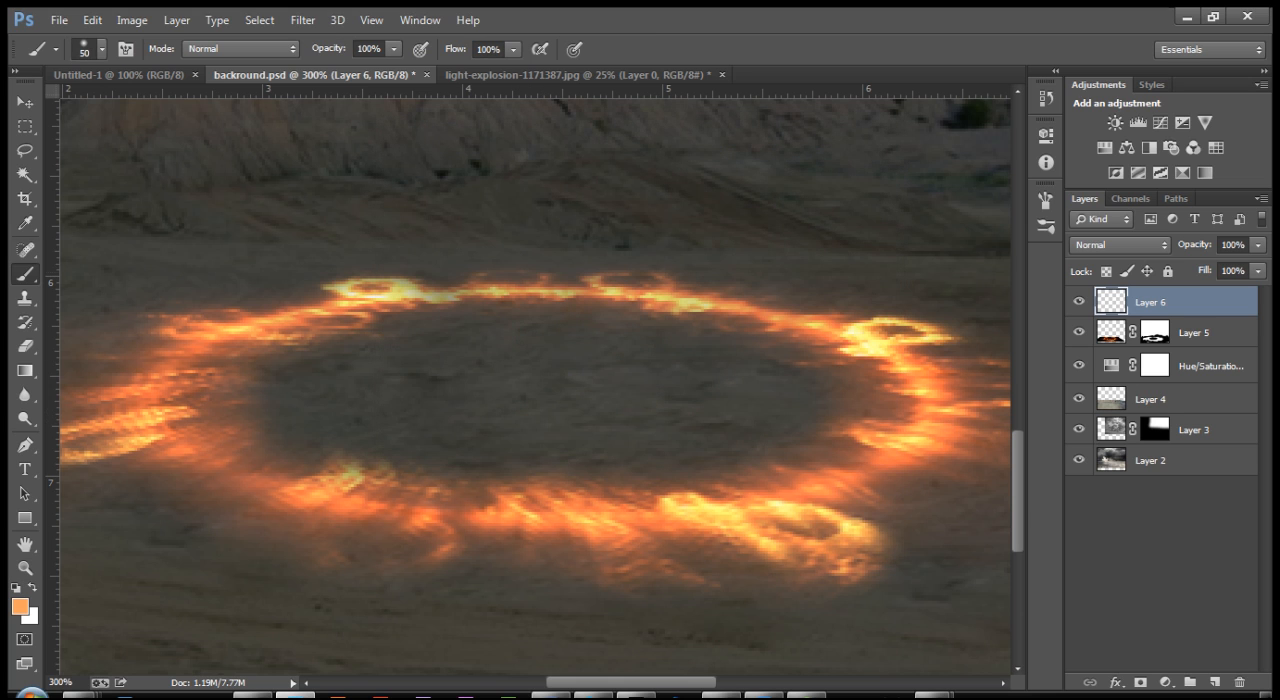
pyautogui.press('[')
pyautogui.press('[')
pyautogui.press('[')
pyautogui.press('[')
pyautogui.moveTo(410, 289); pyautogui.dragTo(545, 288)
pyautogui.hotkey('ctrl', 'z')
pyautogui.moveTo(425, 293)
pyautogui.mouseDown()
pyautogui.moveTo(645, 293)
pyautogui.moveTo(805, 312)
pyautogui.moveTo(868, 335)
pyautogui.moveTo(882, 366)
pyautogui.moveTo(902, 358)
pyautogui.moveTo(918, 415)
pyautogui.moveTo(862, 465)
pyautogui.moveTo(790, 485)
pyautogui.moveTo(485, 516)
pyautogui.moveTo(295, 495)
pyautogui.moveTo(222, 476)
pyautogui.moveTo(188, 448)
pyautogui.moveTo(177, 383)
pyautogui.moveTo(238, 316)
pyautogui.moveTo(425, 290)
pyautogui.mouseUp()
pyautogui.press(']')
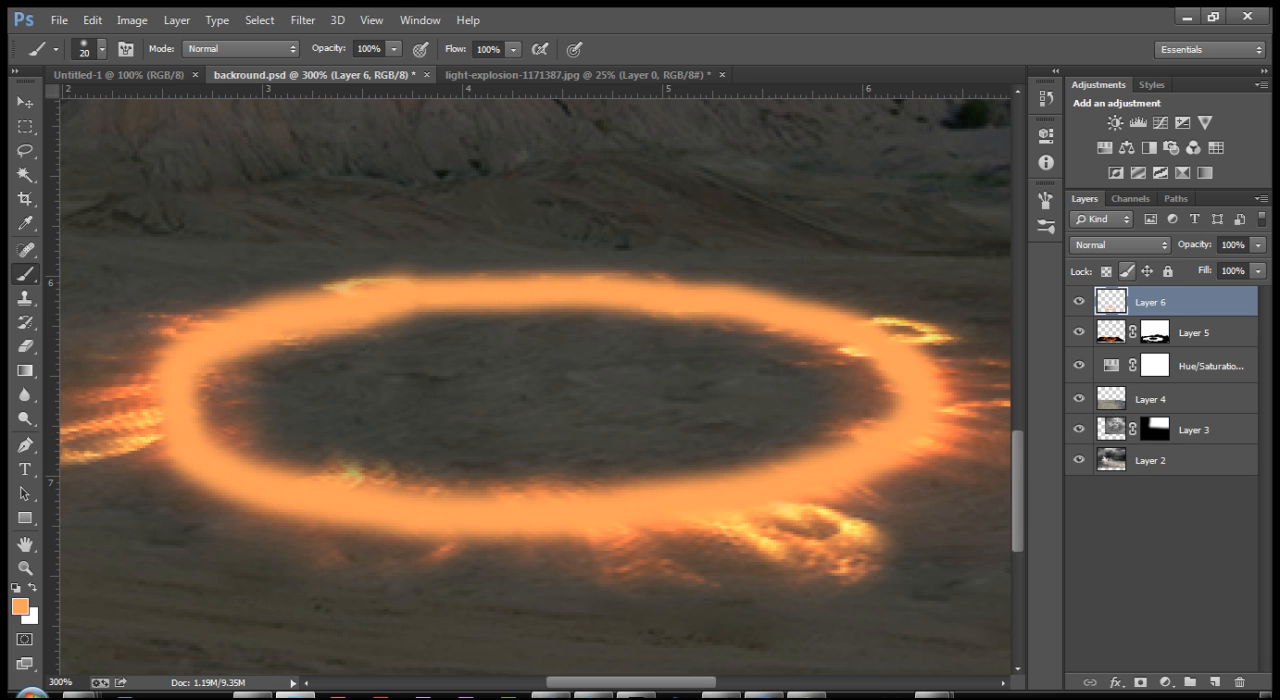
# Step: Set the orange ring layer's blend mode to Hard Light and clip the layer to the fire ring layer below
pyautogui.click(1108, 245)
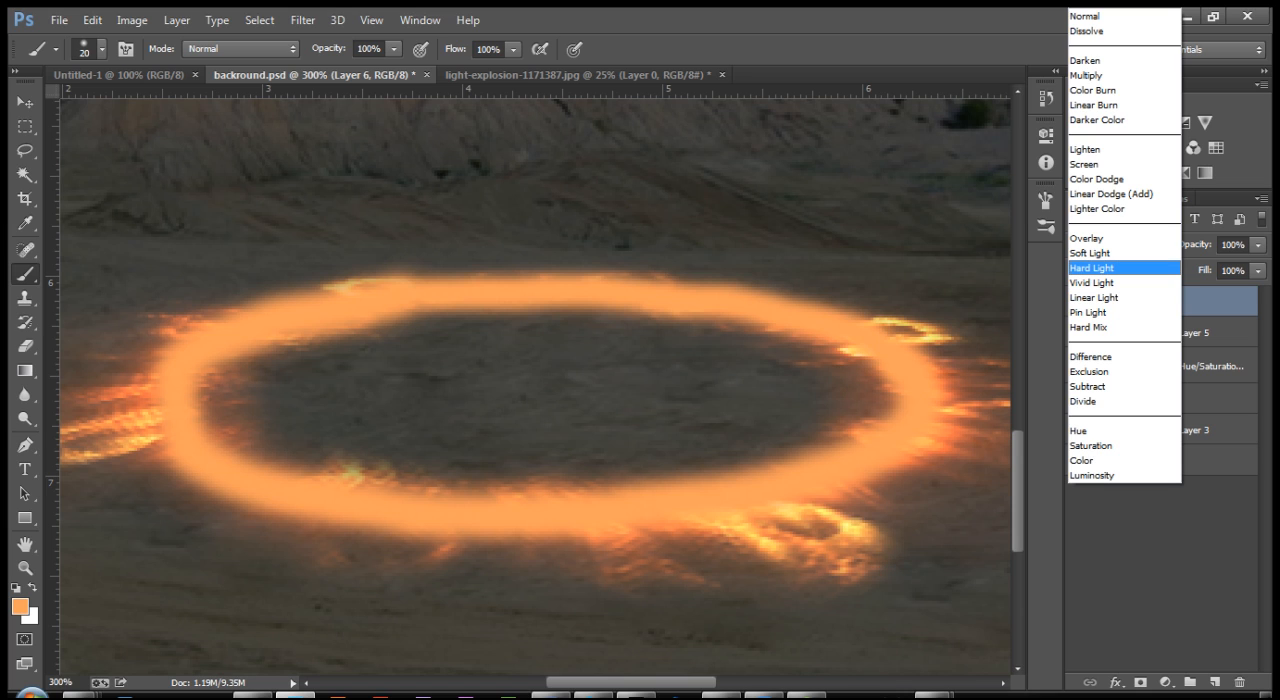
pyautogui.click(1092, 268)
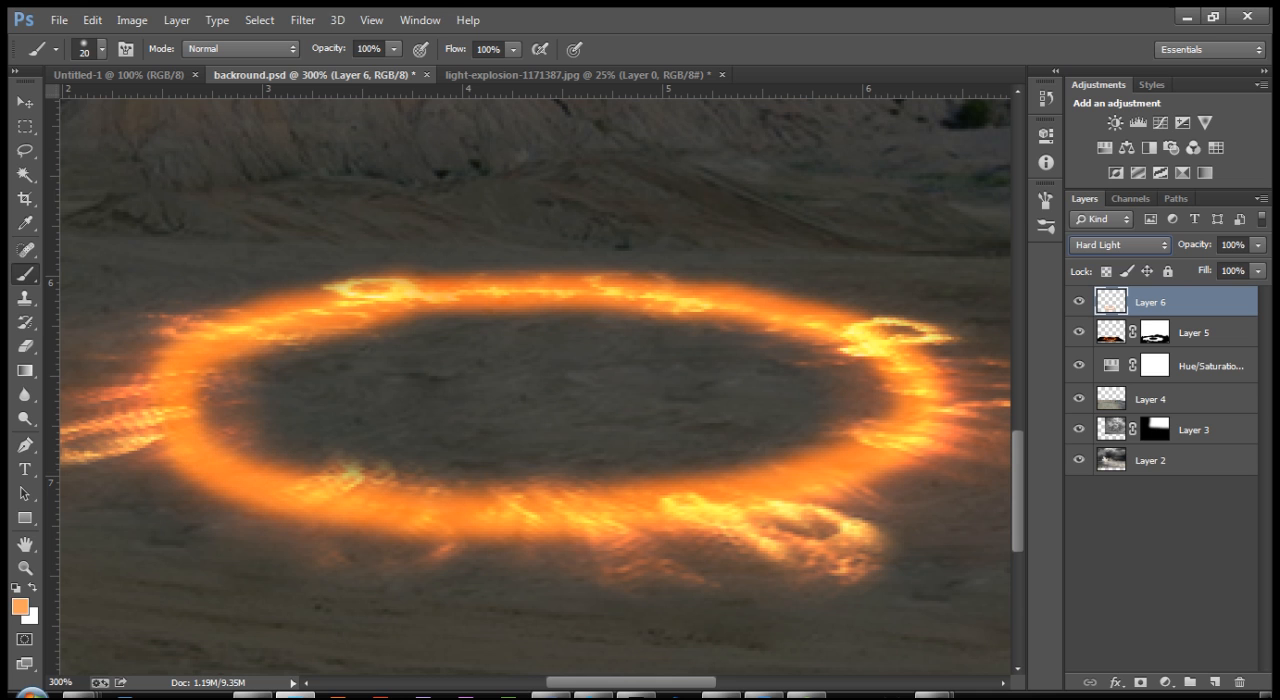
pyautogui.hotkey('ctrl', '1')
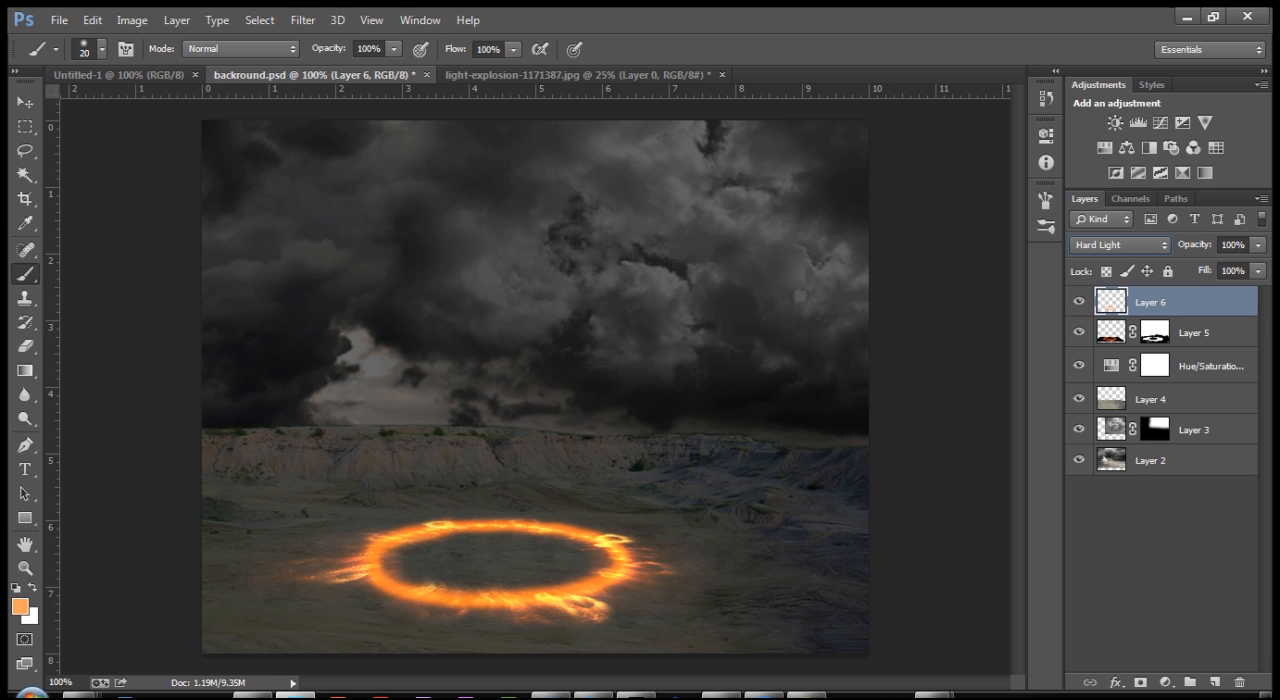
pyautogui.rightClick(1198, 302)
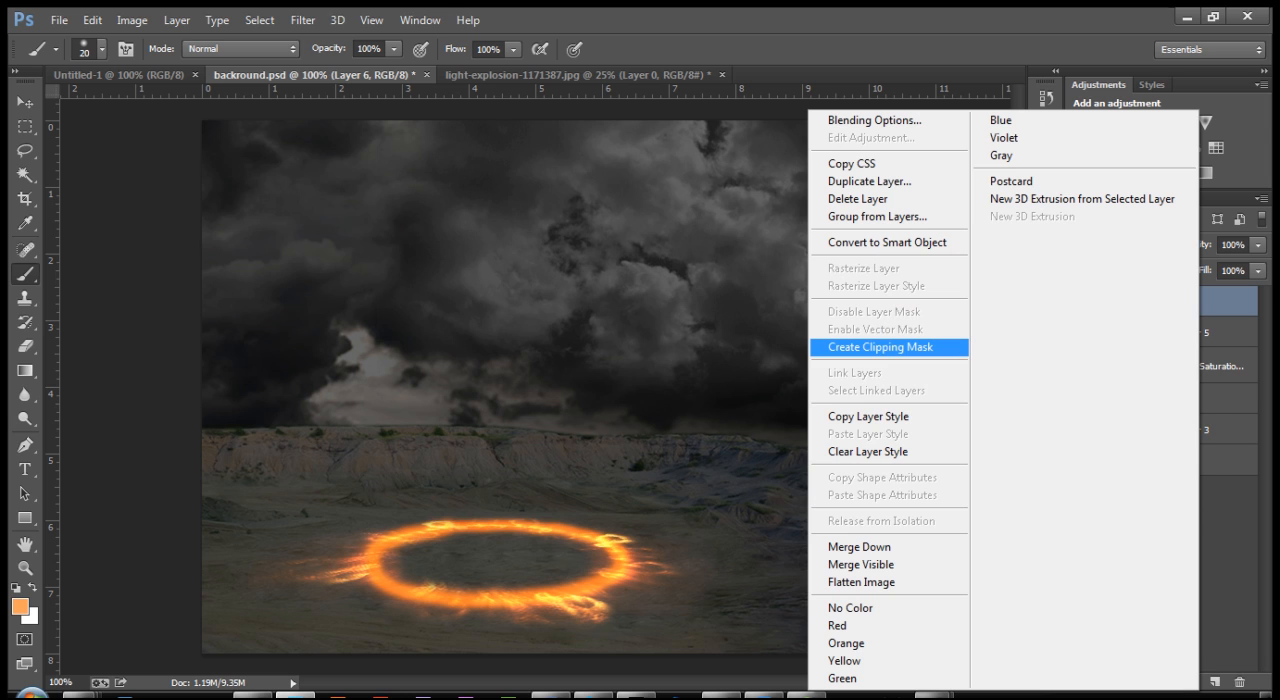
pyautogui.click(880, 347)
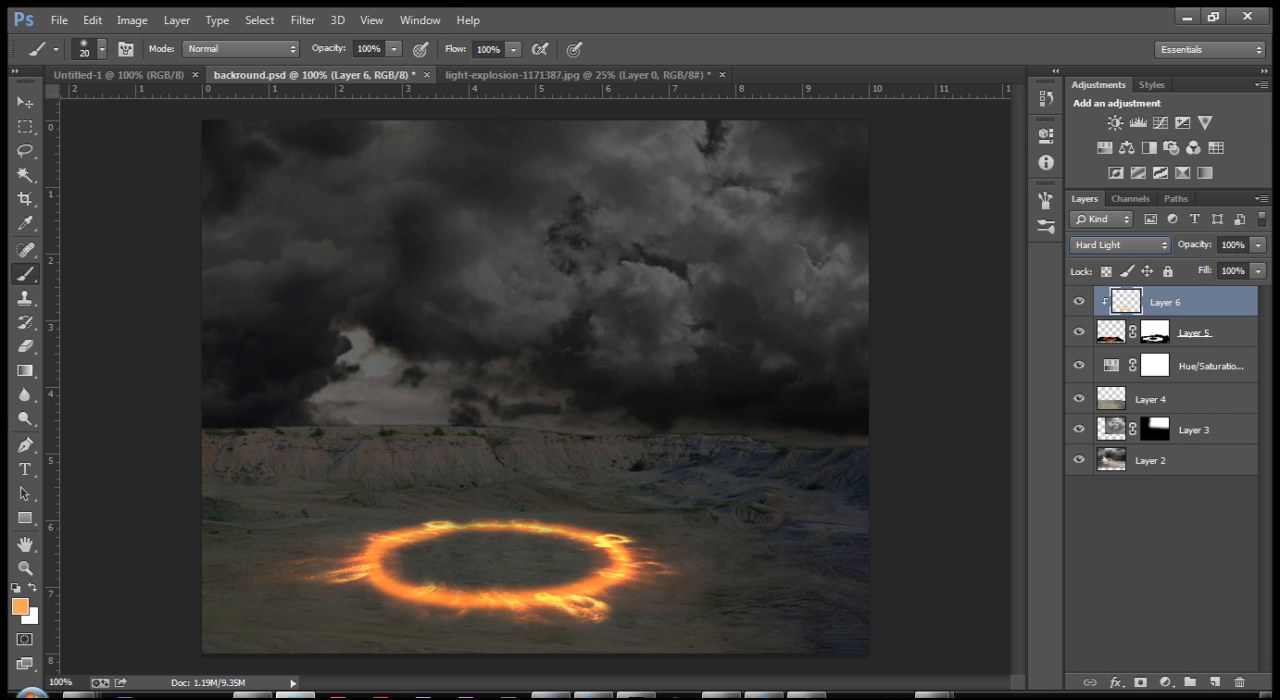
pyautogui.hotkey('ctrl', '+')
pyautogui.hotkey('ctrl', '+')
pyautogui.moveTo(480, 655); pyautogui.dragTo(457, 467)
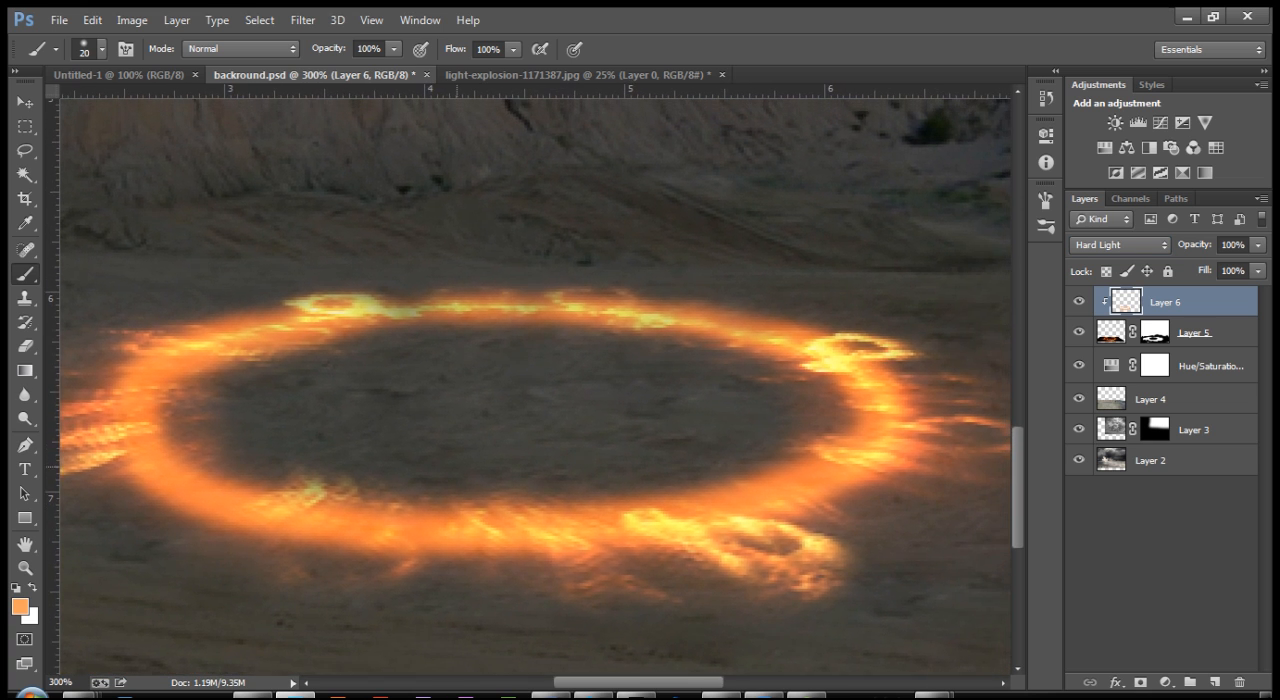
pyautogui.hotkey('ctrl', '-')
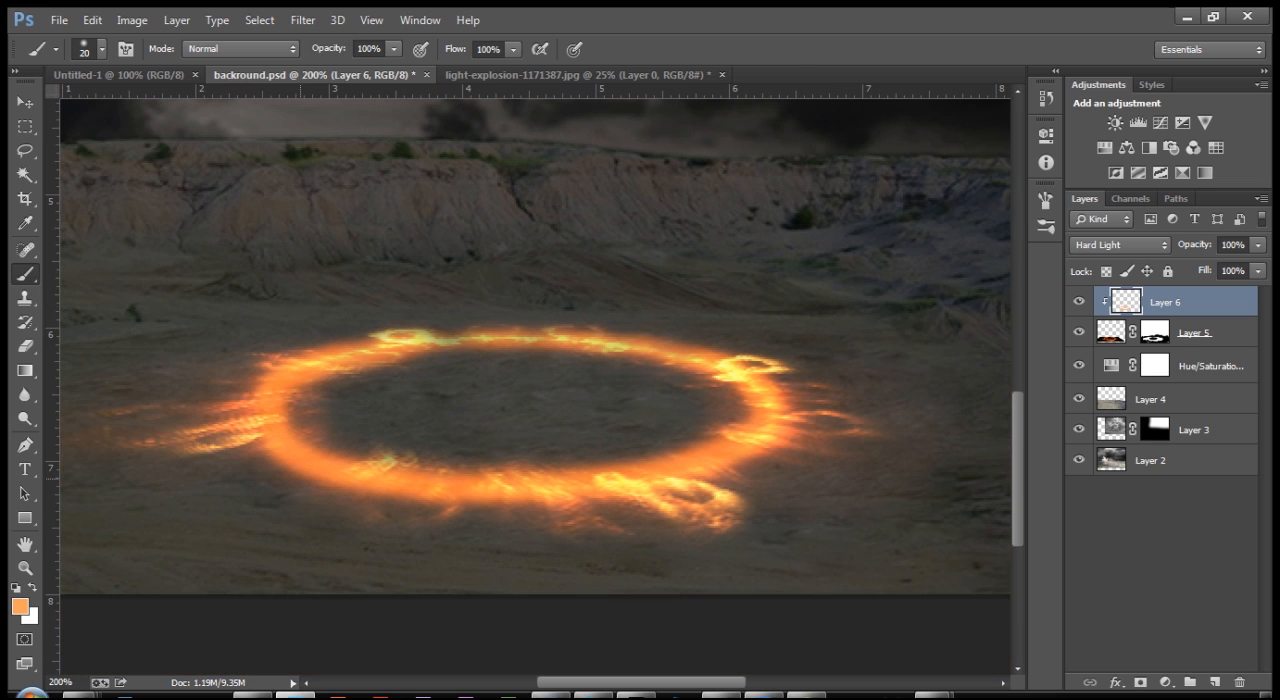
pyautogui.moveTo(380, 478); pyautogui.dragTo(446, 474)
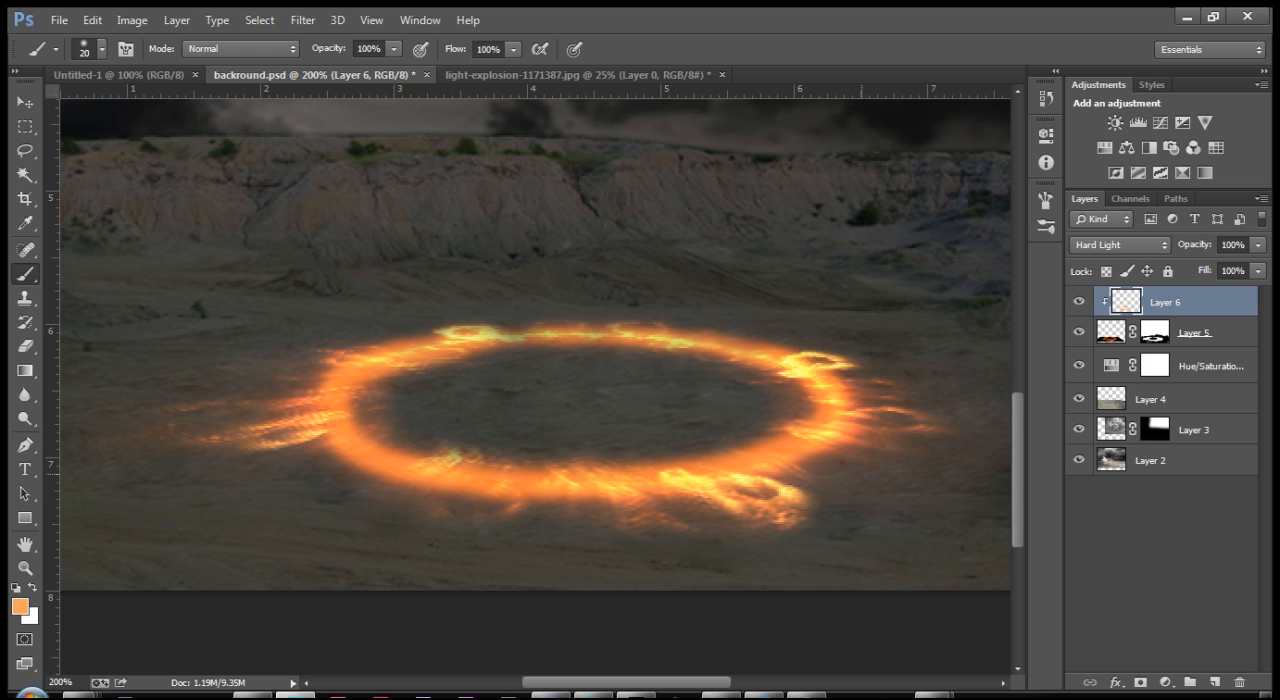
pyautogui.moveTo(847, 482); pyautogui.dragTo(961, 470)
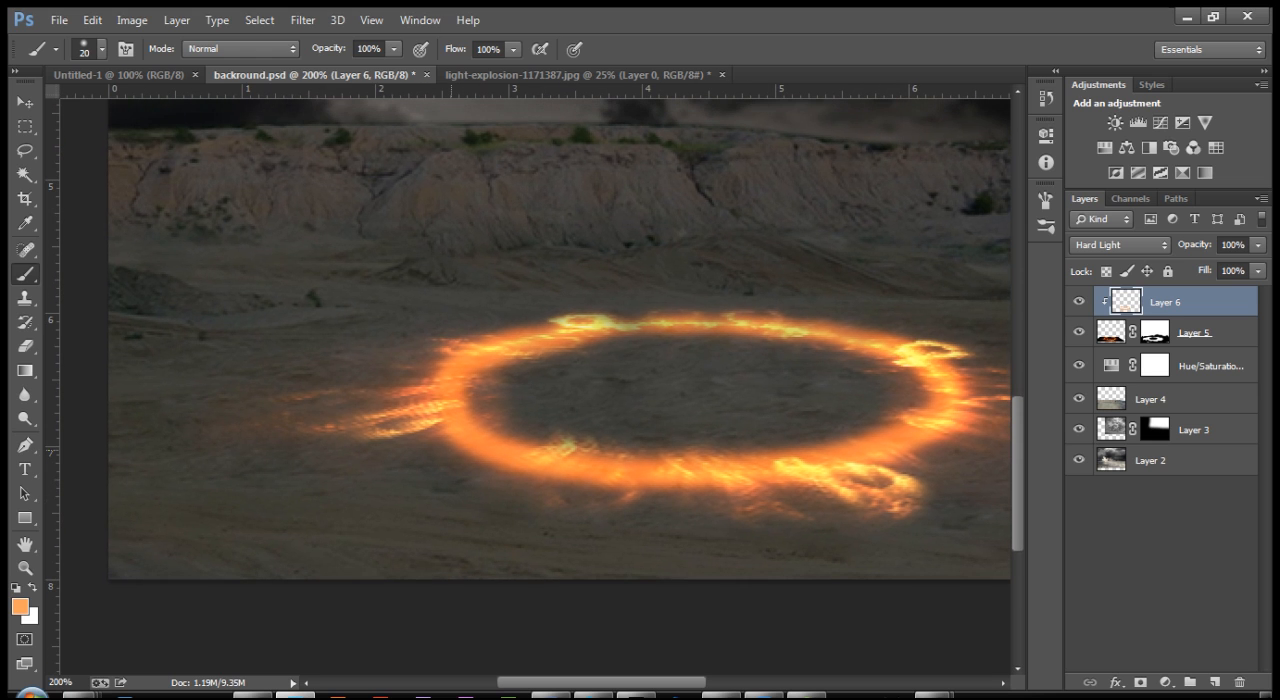
# Step: Select the flame streaks outside the ring's left edge with the Lasso tool, trimming off the excess selected area above them
pyautogui.press('l')
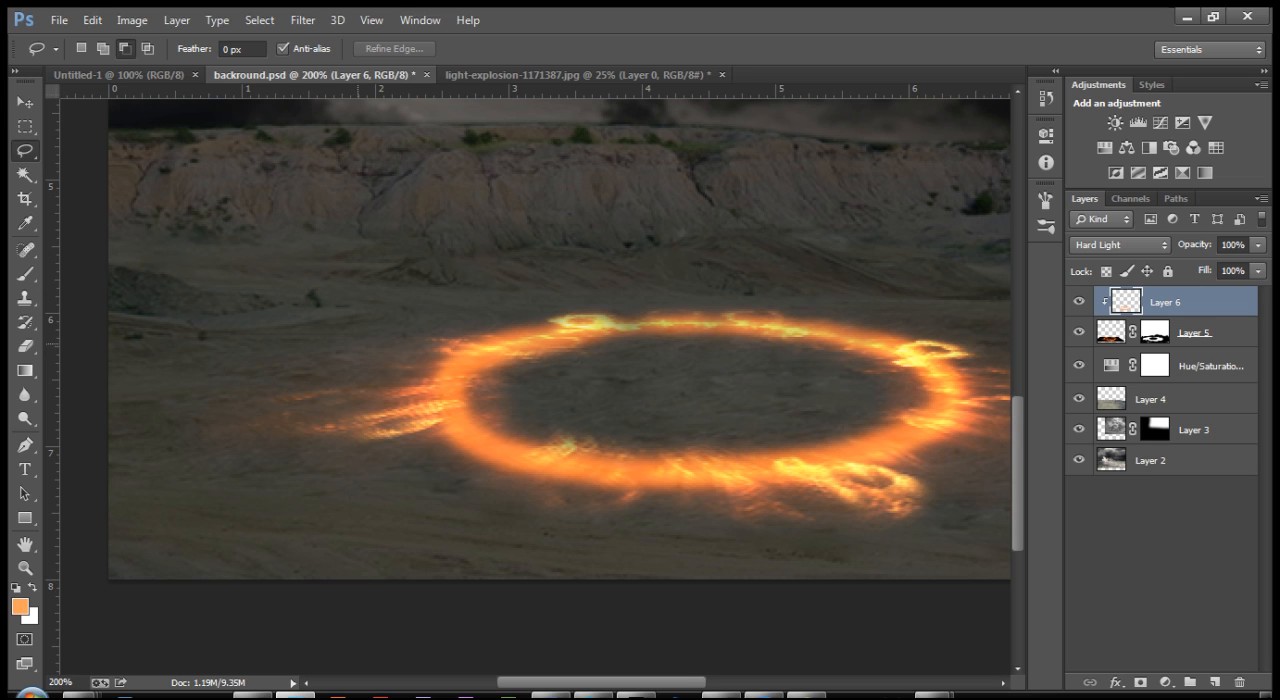
pyautogui.moveTo(356, 341)
pyautogui.mouseDown()
pyautogui.moveTo(456, 344)
pyautogui.moveTo(465, 428)
pyautogui.moveTo(303, 452)
pyautogui.mouseUp()
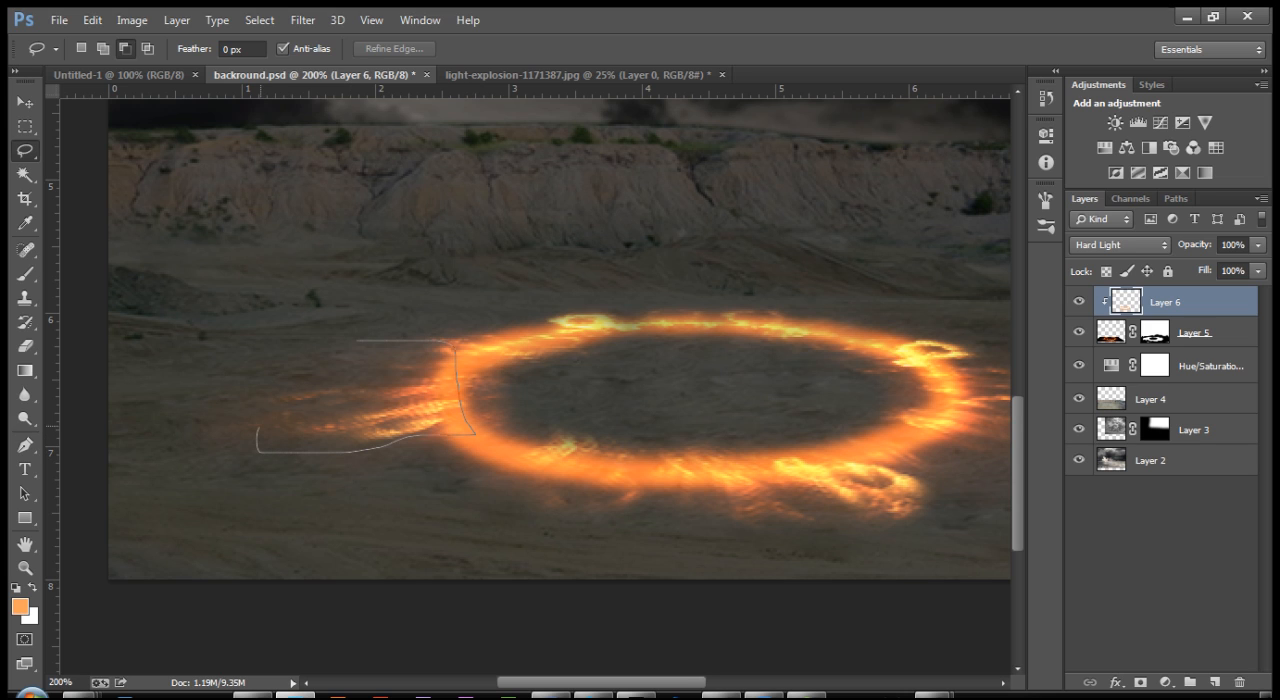
pyautogui.moveTo(276, 403); pyautogui.dragTo(445, 357)
pyautogui.click(103, 48)
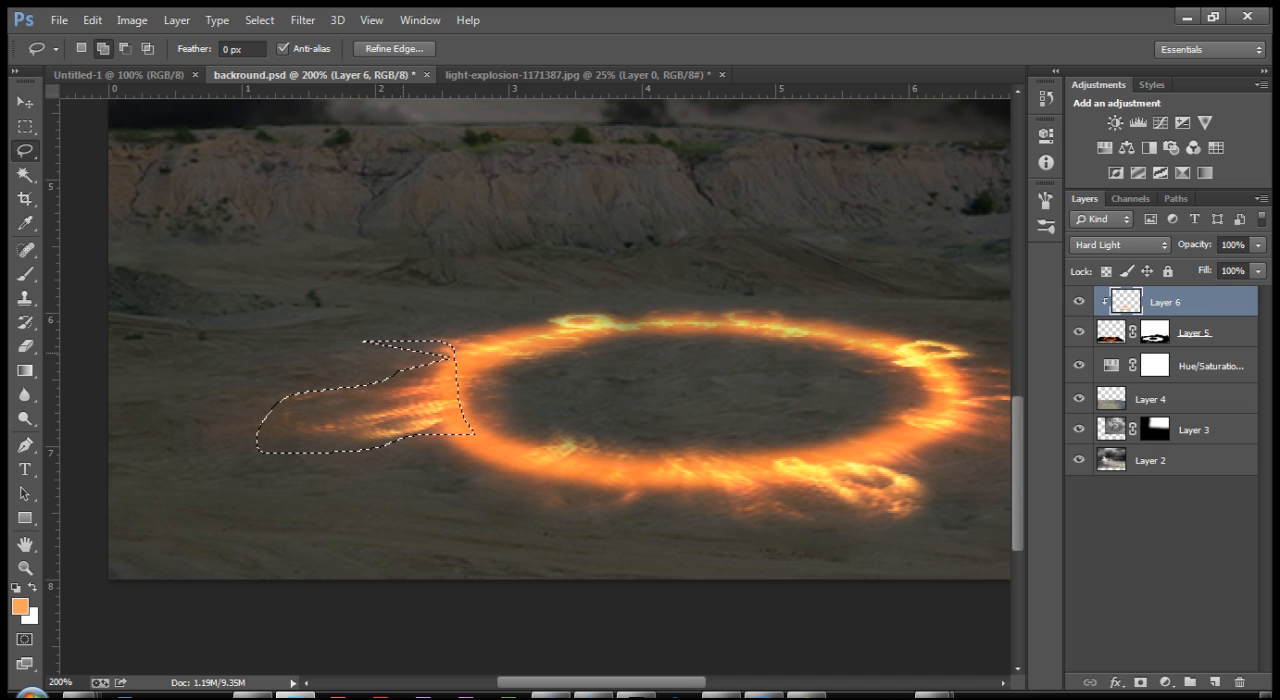
pyautogui.moveTo(378, 322)
pyautogui.mouseDown()
pyautogui.moveTo(362, 342)
pyautogui.moveTo(458, 348)
pyautogui.mouseUp()
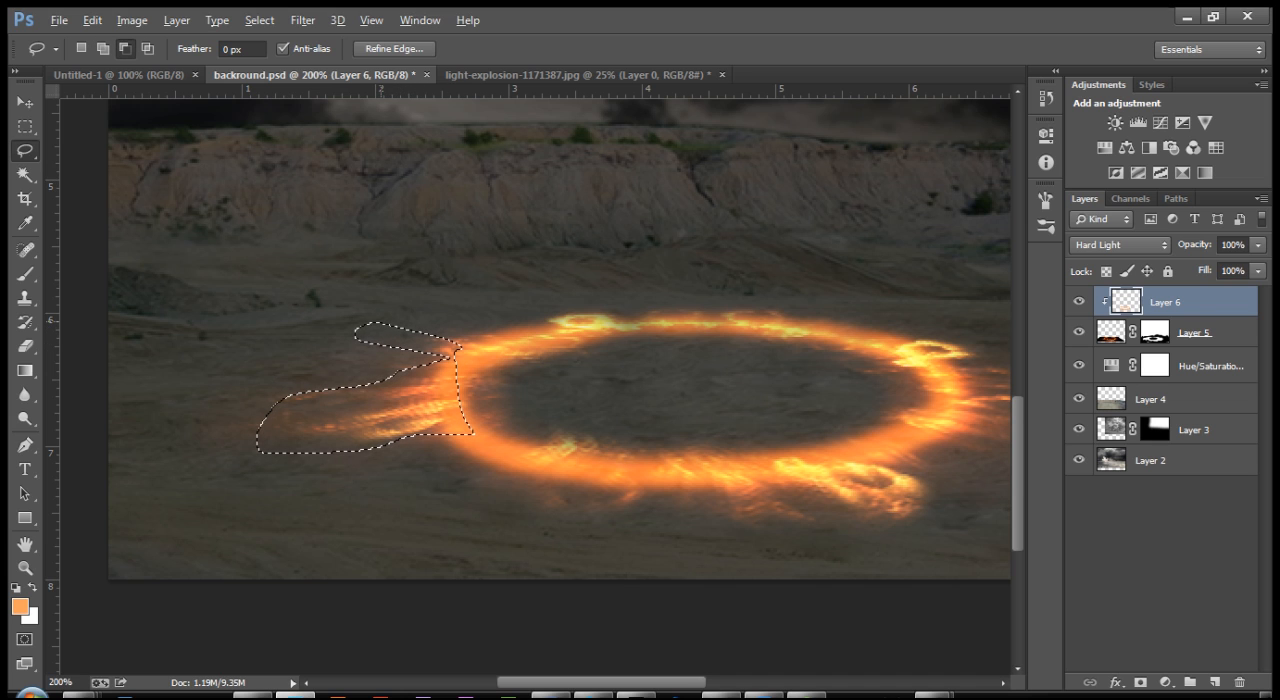
pyautogui.moveTo(402, 360); pyautogui.dragTo(440, 365)
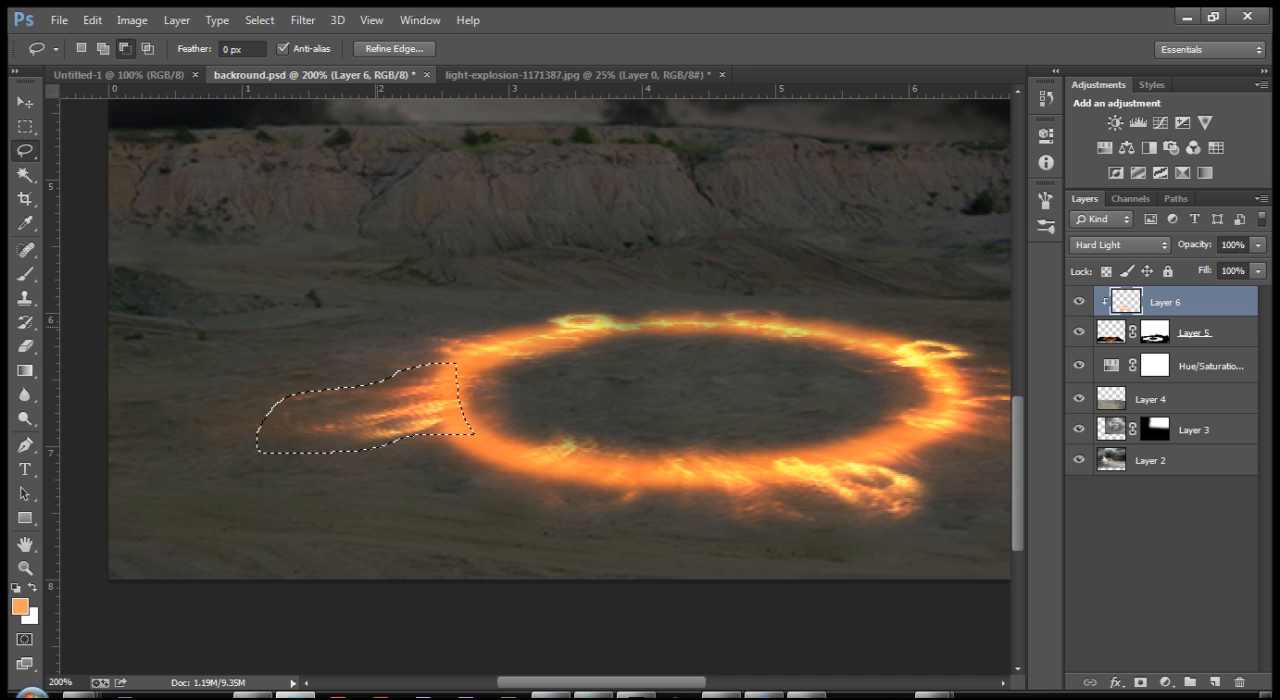
# Step: Feather the selection around the flame streaks by 10 pixels
pyautogui.scroll(-2, 560, 340)
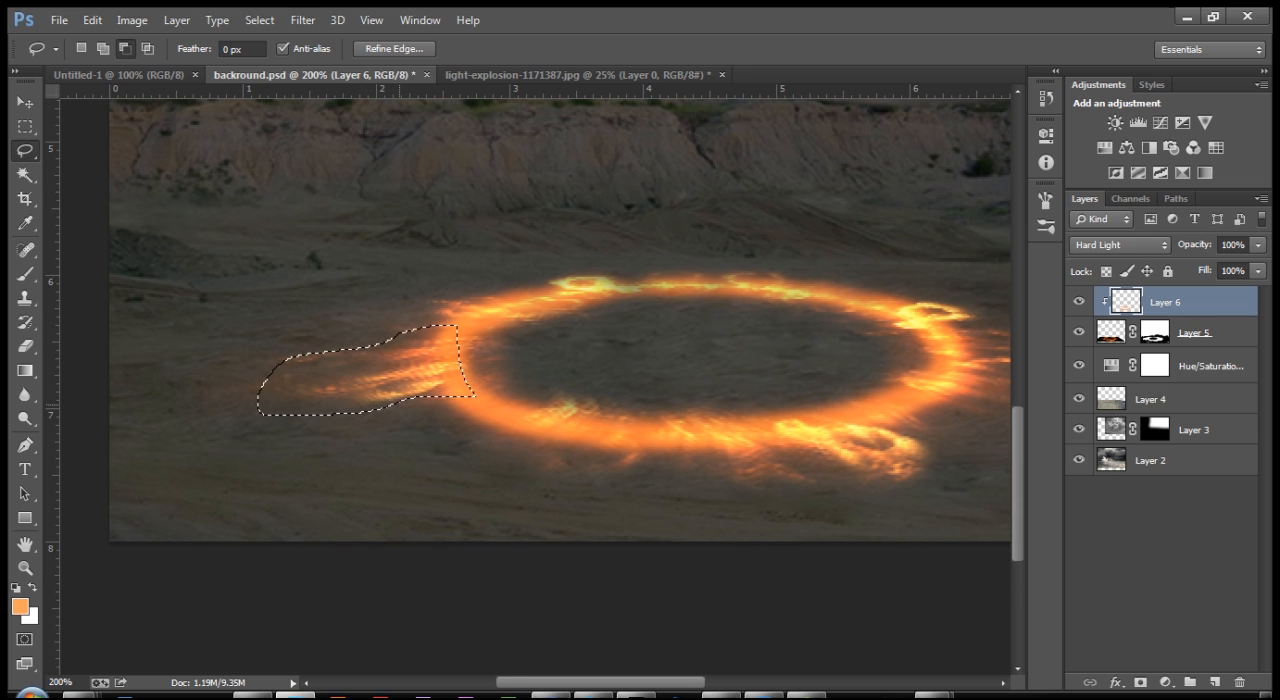
pyautogui.press('shift')
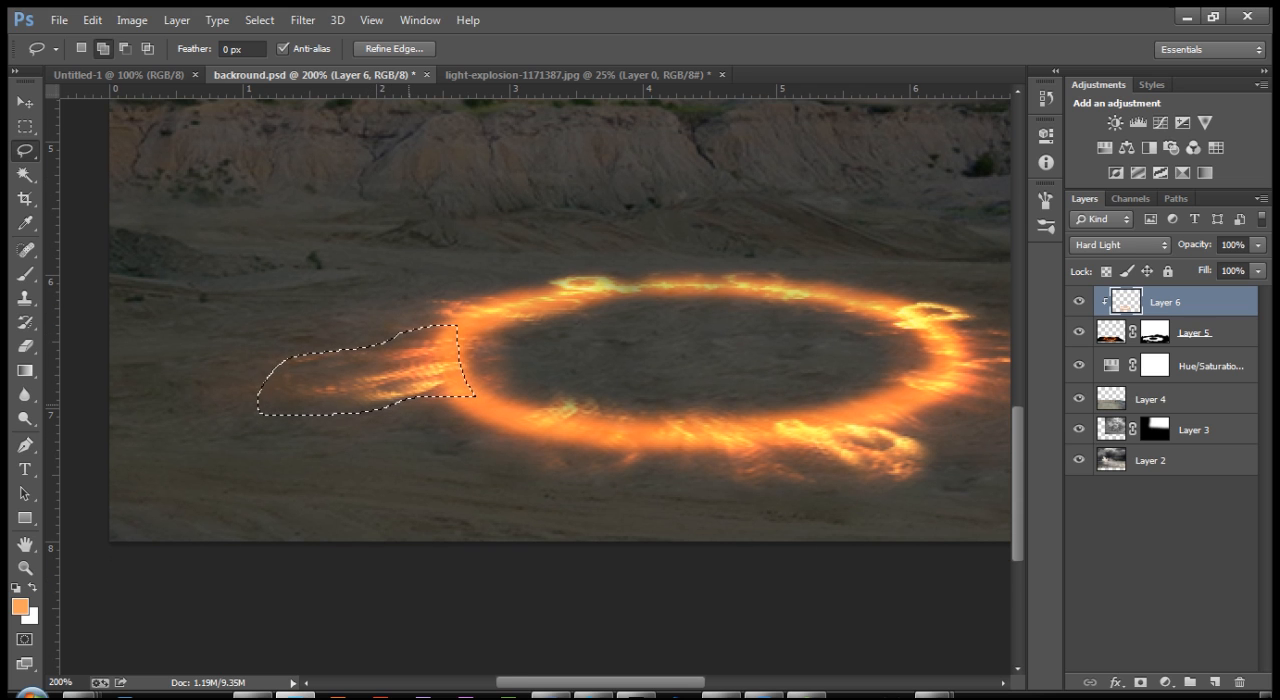
pyautogui.hotkey('shift', 'F6')
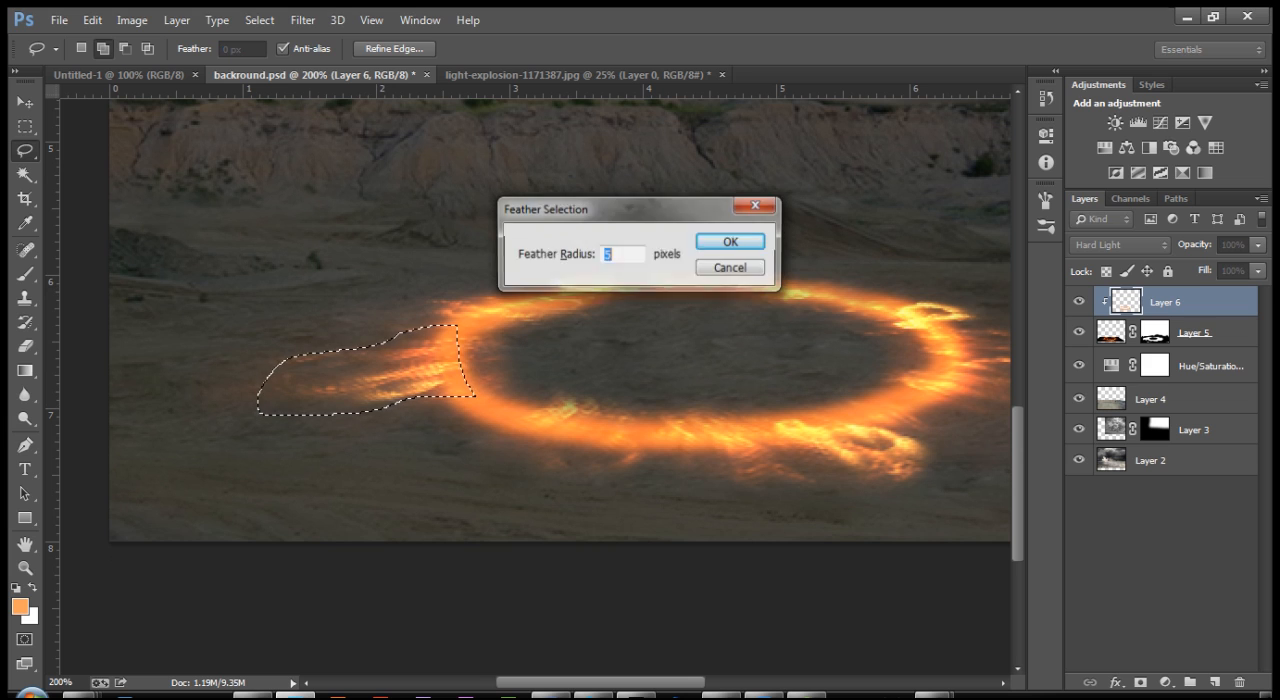
pyautogui.write('10')
pyautogui.press('Return')
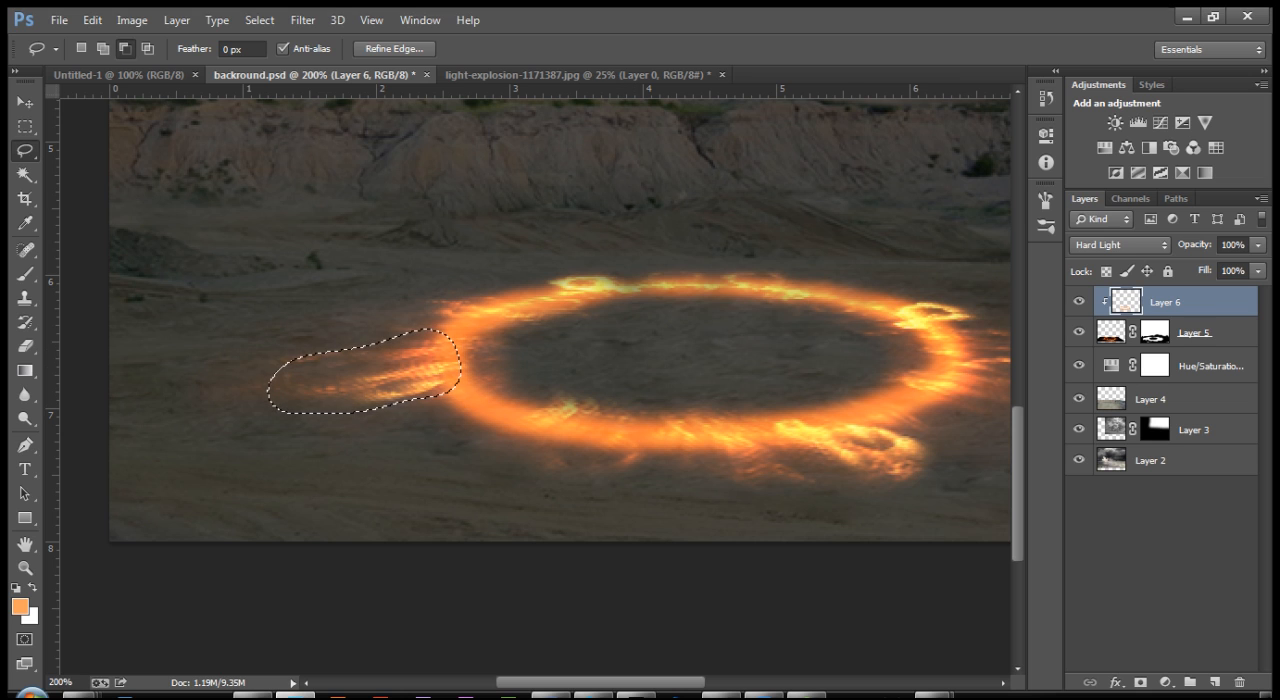
# Step: Copy the selected flames of the fire ring layer onto a new layer above the orange ring layer, with blend mode Screen
pyautogui.click(1111, 332)
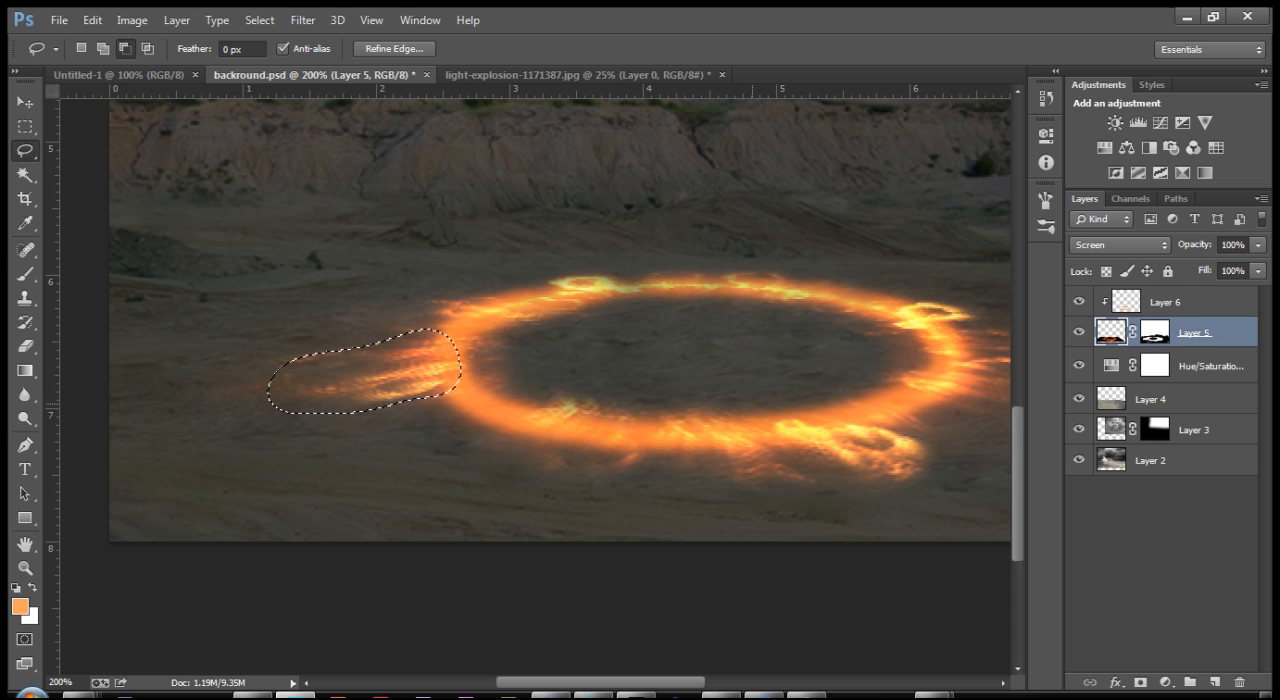
pyautogui.click(1160, 302)
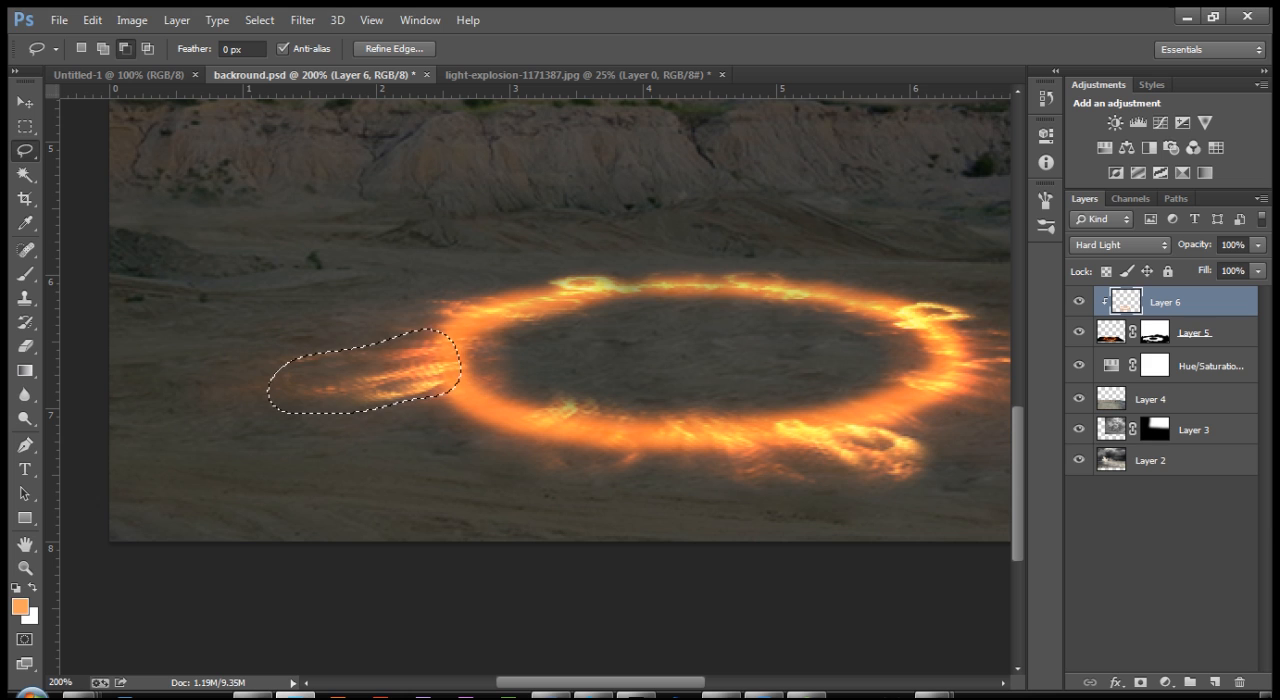
pyautogui.click(59, 20)
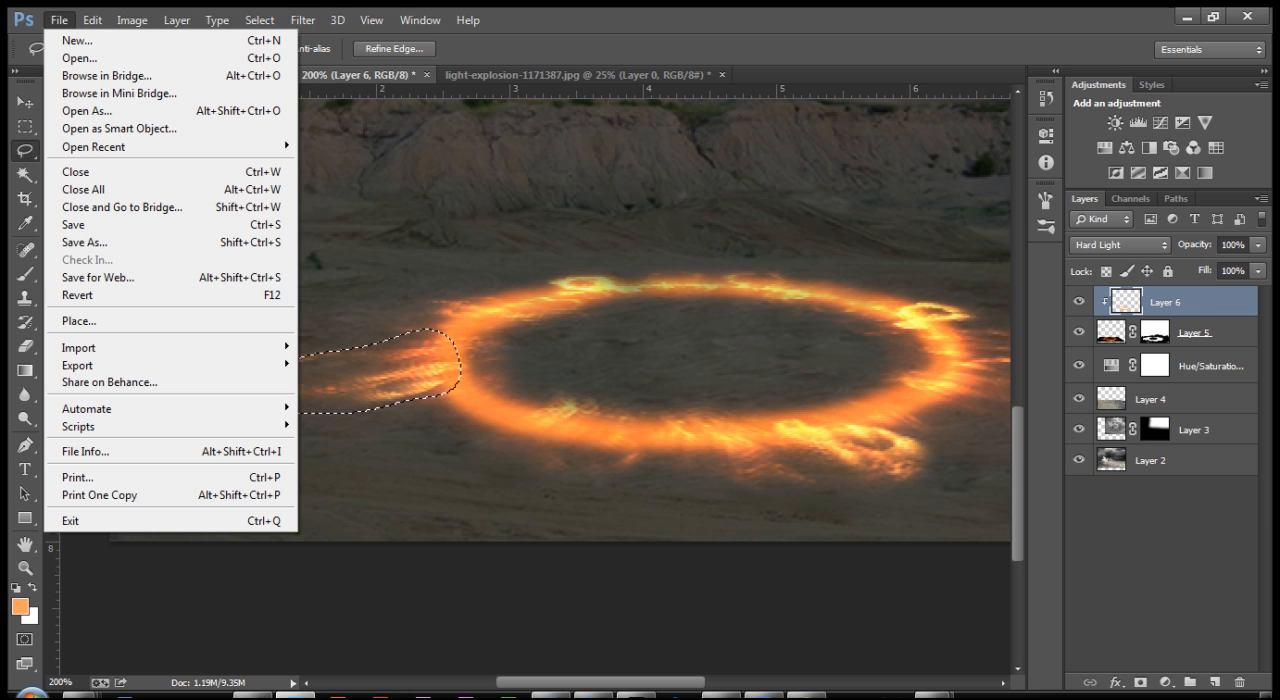
pyautogui.moveTo(92, 20)
pyautogui.press('Escape')
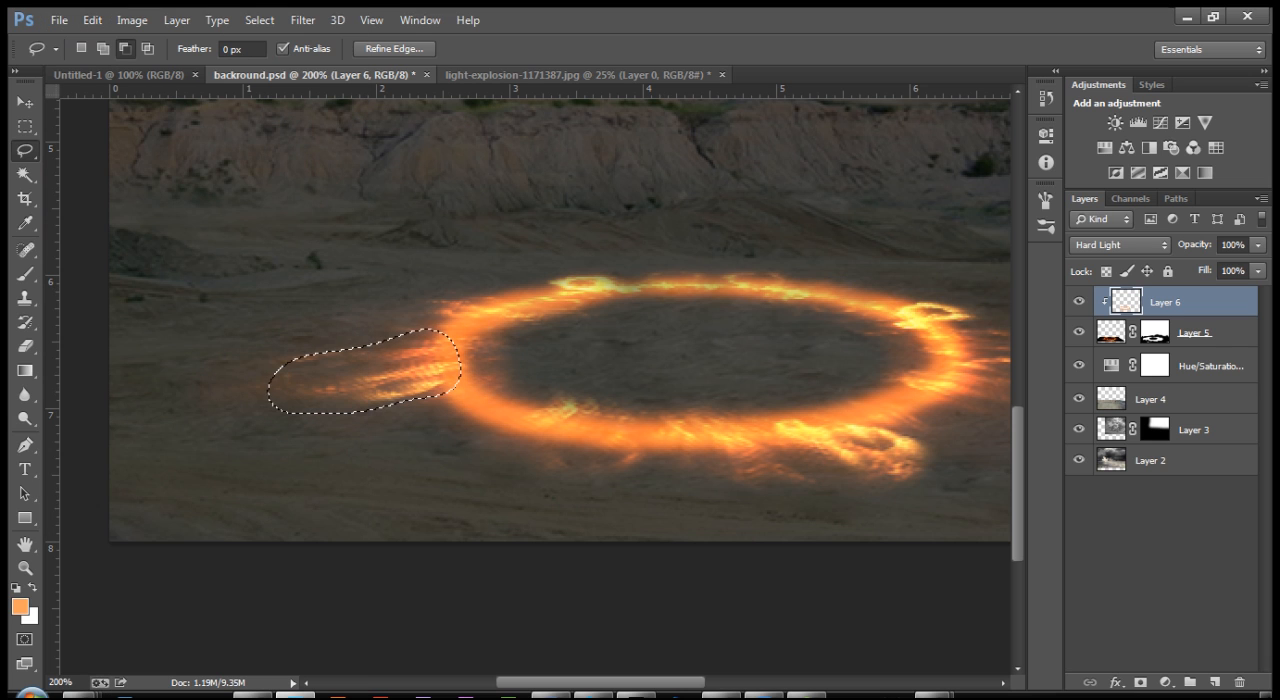
pyautogui.hotkey('ctrl', 'shift', 'n')
pyautogui.press('Return')
pyautogui.hotkey('ctrl', 'v')
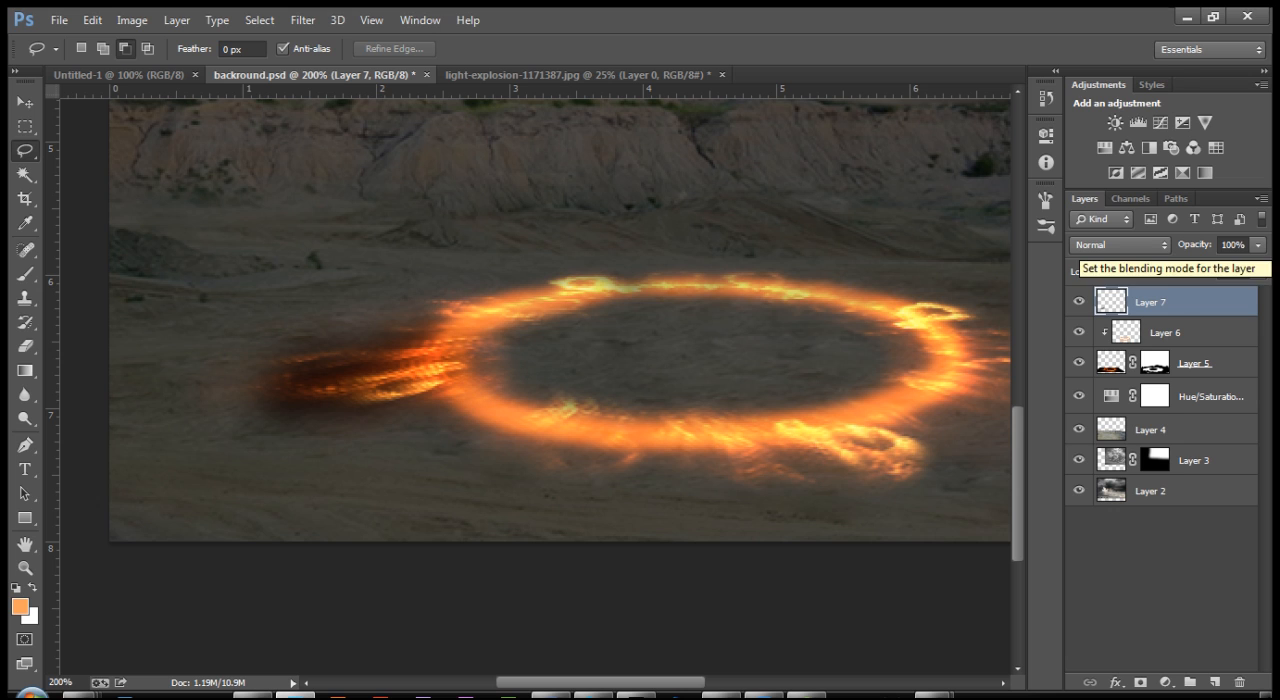
pyautogui.click(1118, 244)
pyautogui.click(1095, 164)
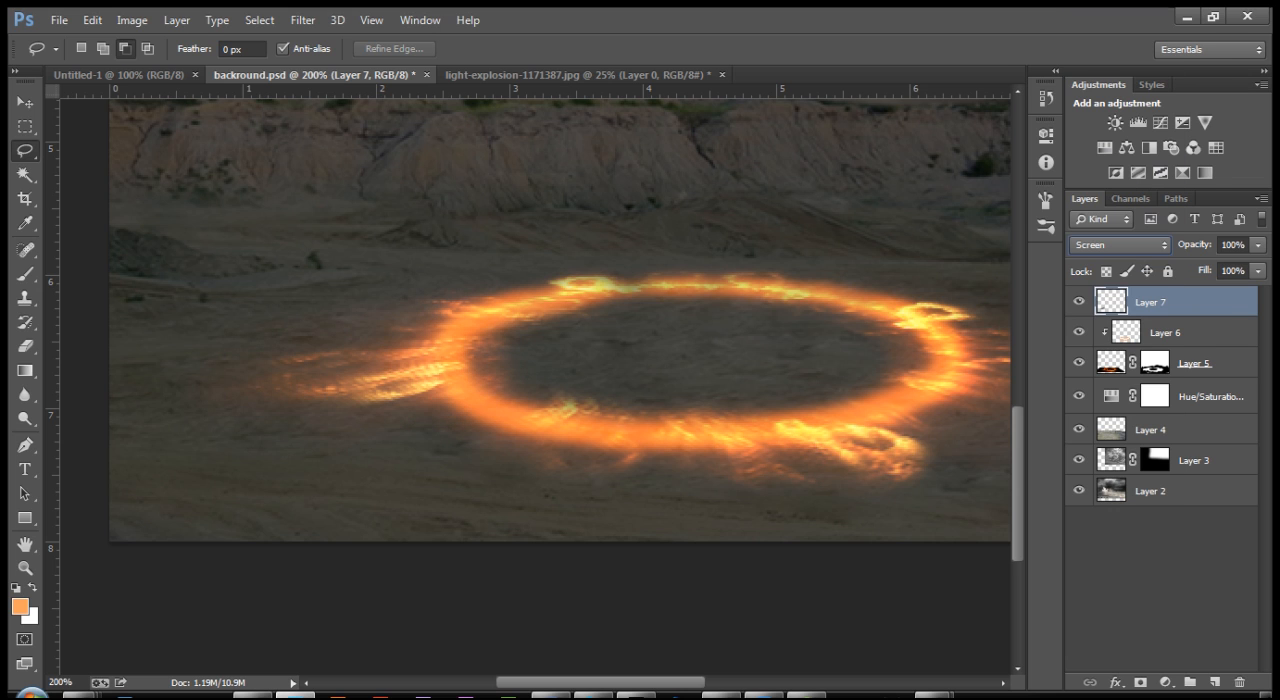
# Step: Move the copied flame patch into the ring's centre and place a duplicate of it outside the ring's lower-right edge
pyautogui.press('v')
pyautogui.moveTo(306, 368); pyautogui.dragTo(740, 395)
pyautogui.moveTo(785, 432); pyautogui.dragTo(740, 445)
# Step: Flip the duplicated flame patch horizontally and shift it up beside the ring's lower-right edge
pyautogui.hotkey('ctrl', 't')
pyautogui.rightClick(795, 452)
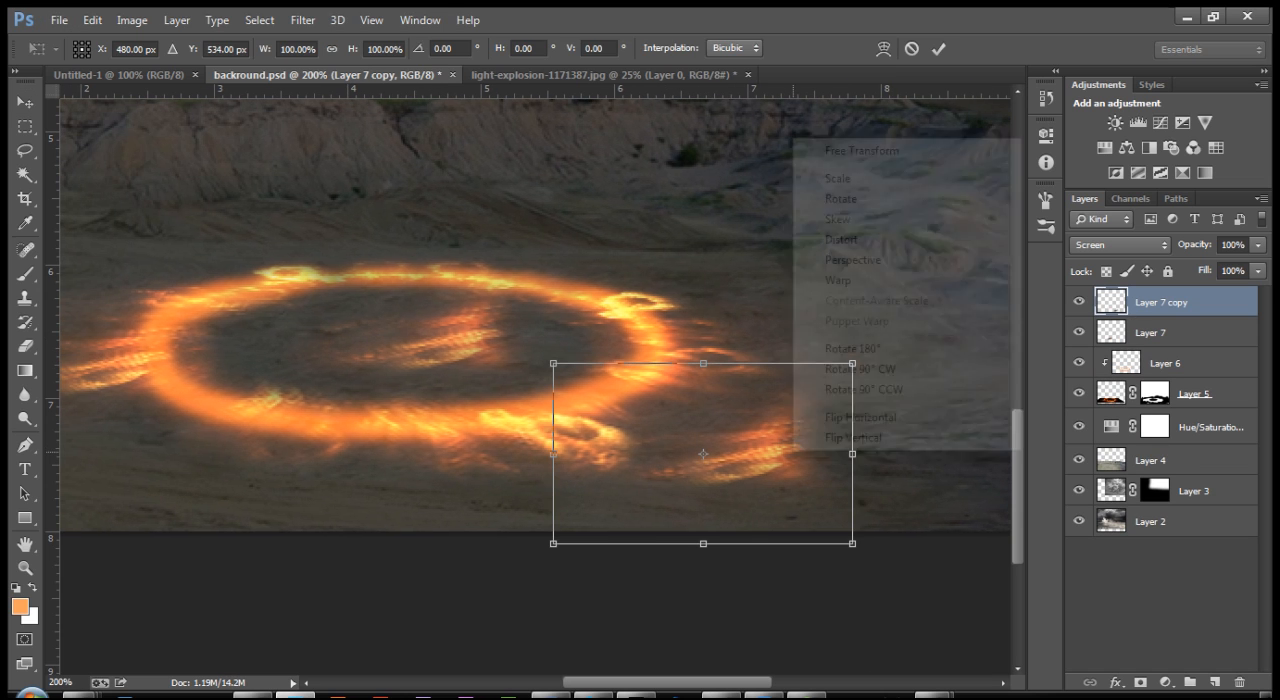
pyautogui.click(829, 417)
pyautogui.moveTo(648, 427); pyautogui.dragTo(682, 392)
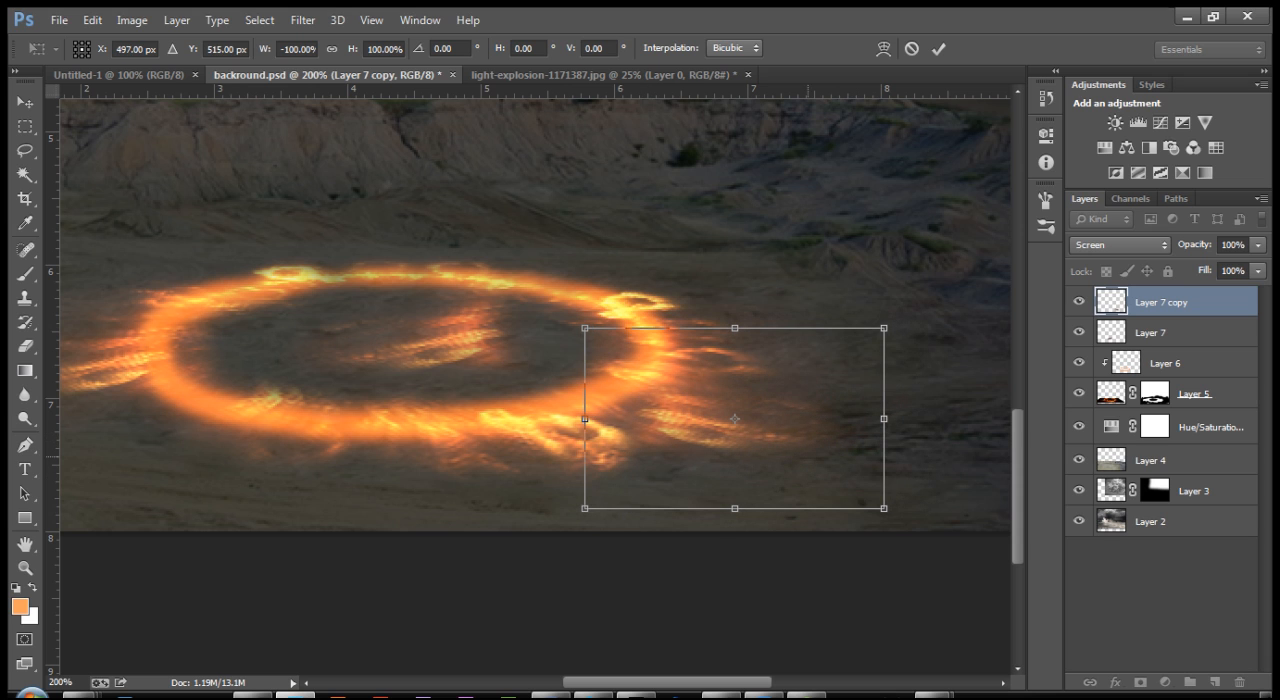
# Step: Distort the flipped flame patch with Free Transform so its streaks slant outward from the ring's lower-right edge
pyautogui.rightClick(796, 126)
pyautogui.click(848, 226)
pyautogui.moveTo(585, 328); pyautogui.dragTo(622, 322)
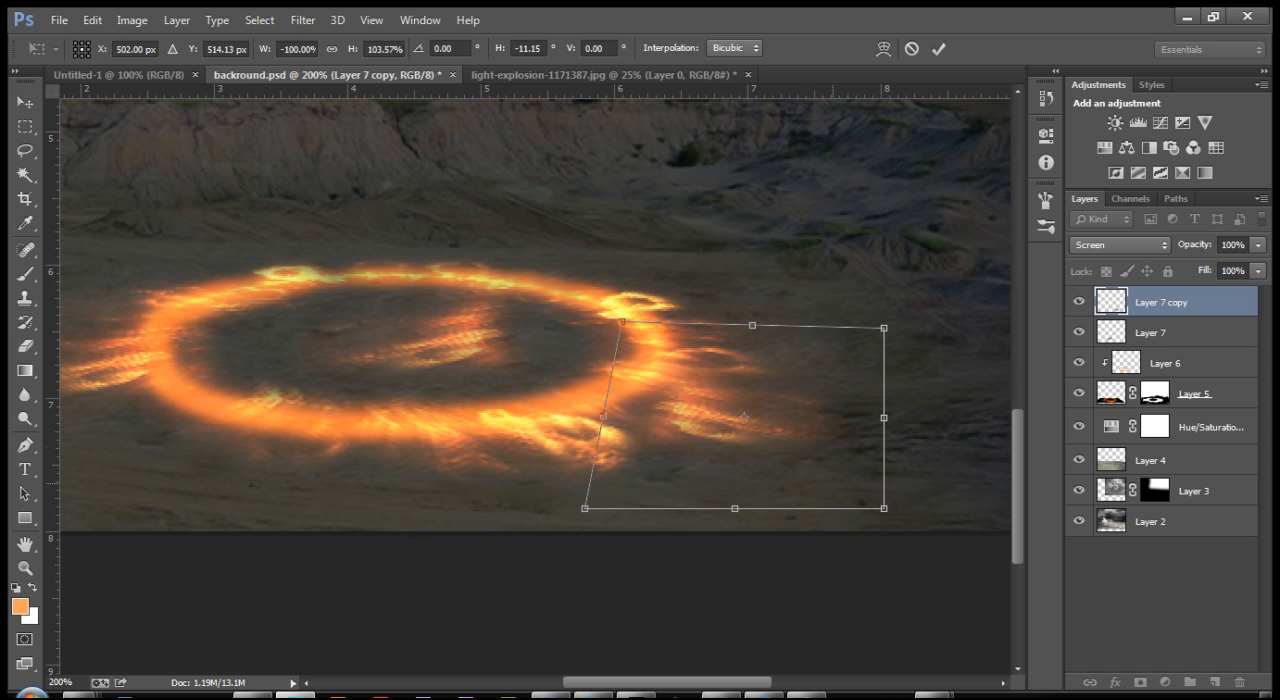
pyautogui.moveTo(884, 508); pyautogui.dragTo(798, 516)
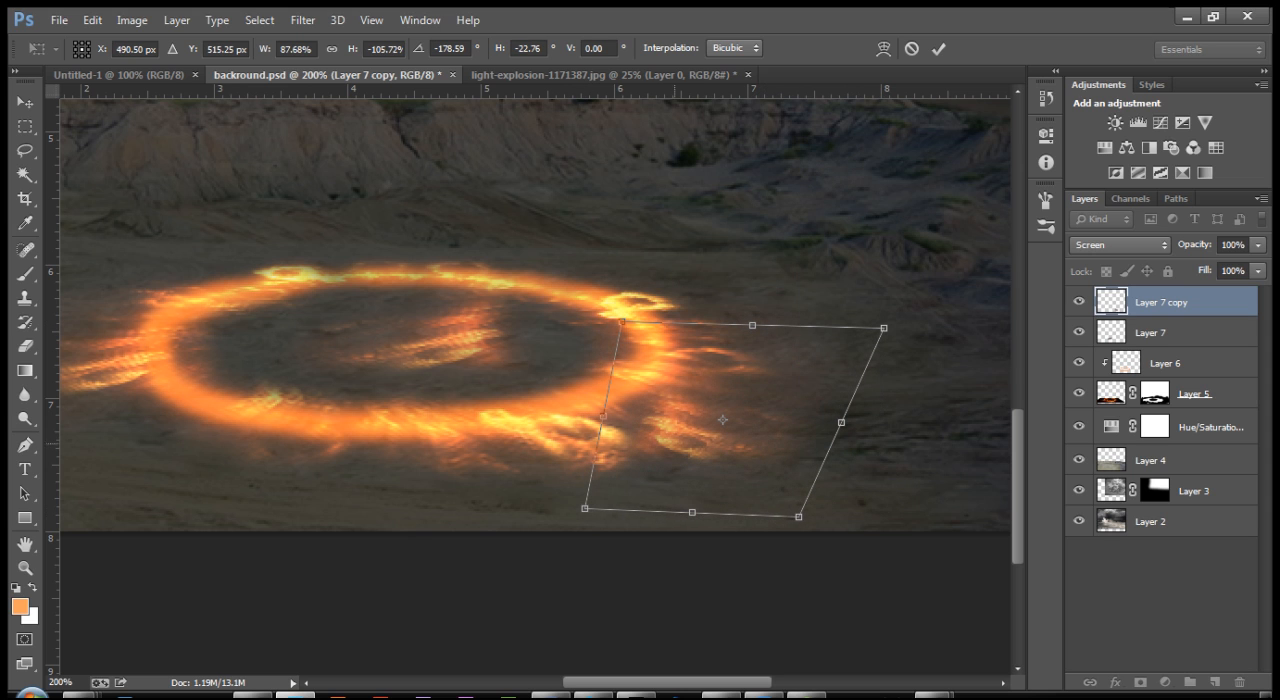
pyautogui.moveTo(585, 508); pyautogui.dragTo(517, 488)
pyautogui.moveTo(798, 516); pyautogui.dragTo(760, 530)
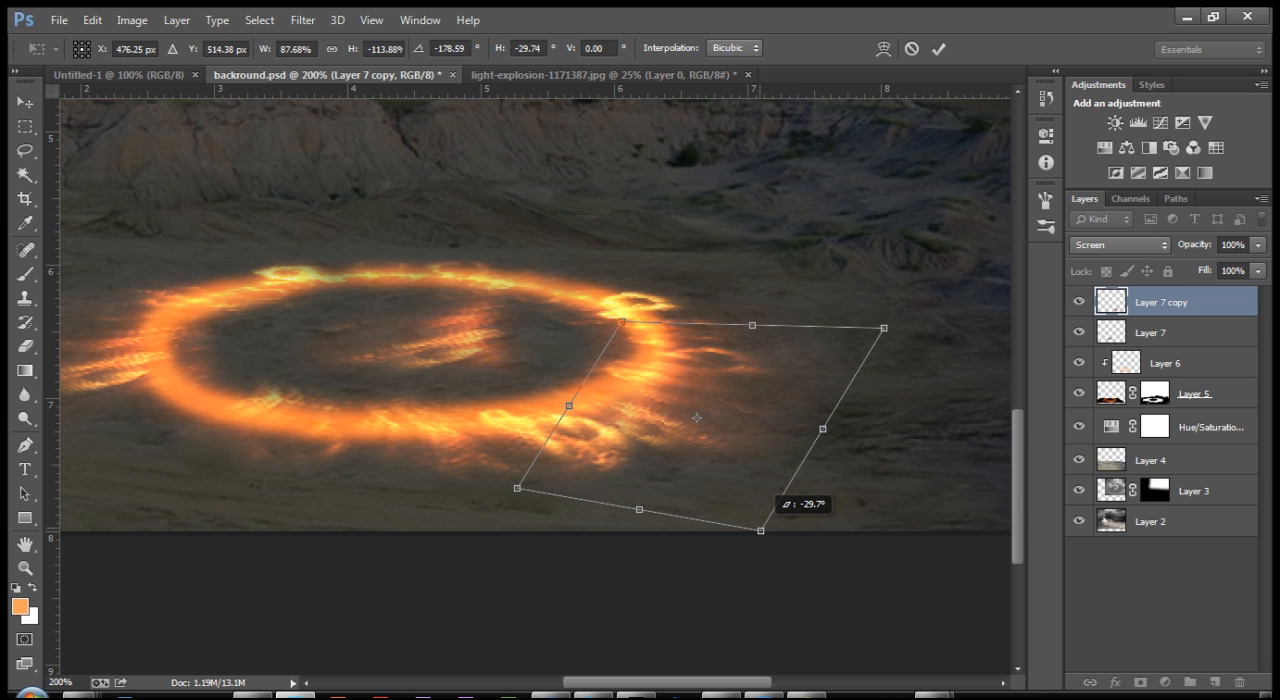
pyautogui.moveTo(884, 327); pyautogui.dragTo(908, 351)
pyautogui.moveTo(621, 322); pyautogui.dragTo(635, 308)
pyautogui.moveTo(517, 488); pyautogui.dragTo(476, 496)
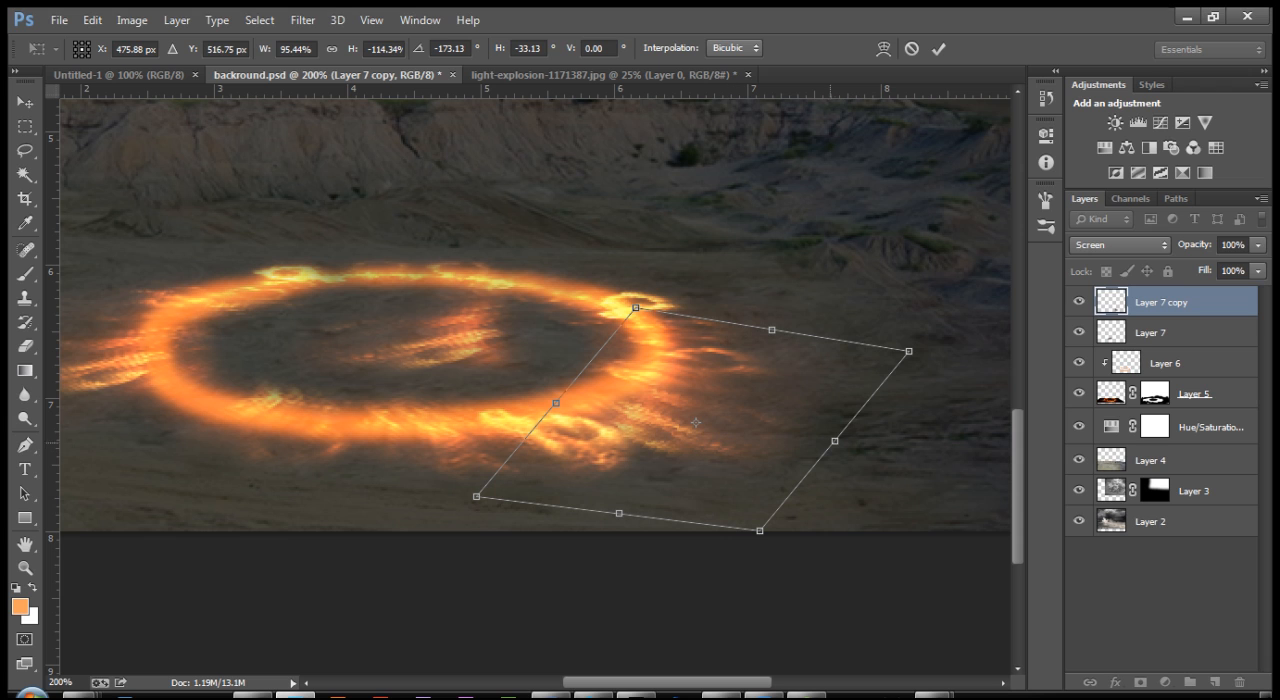
pyautogui.moveTo(835, 440); pyautogui.dragTo(828, 440)
pyautogui.press('Return')
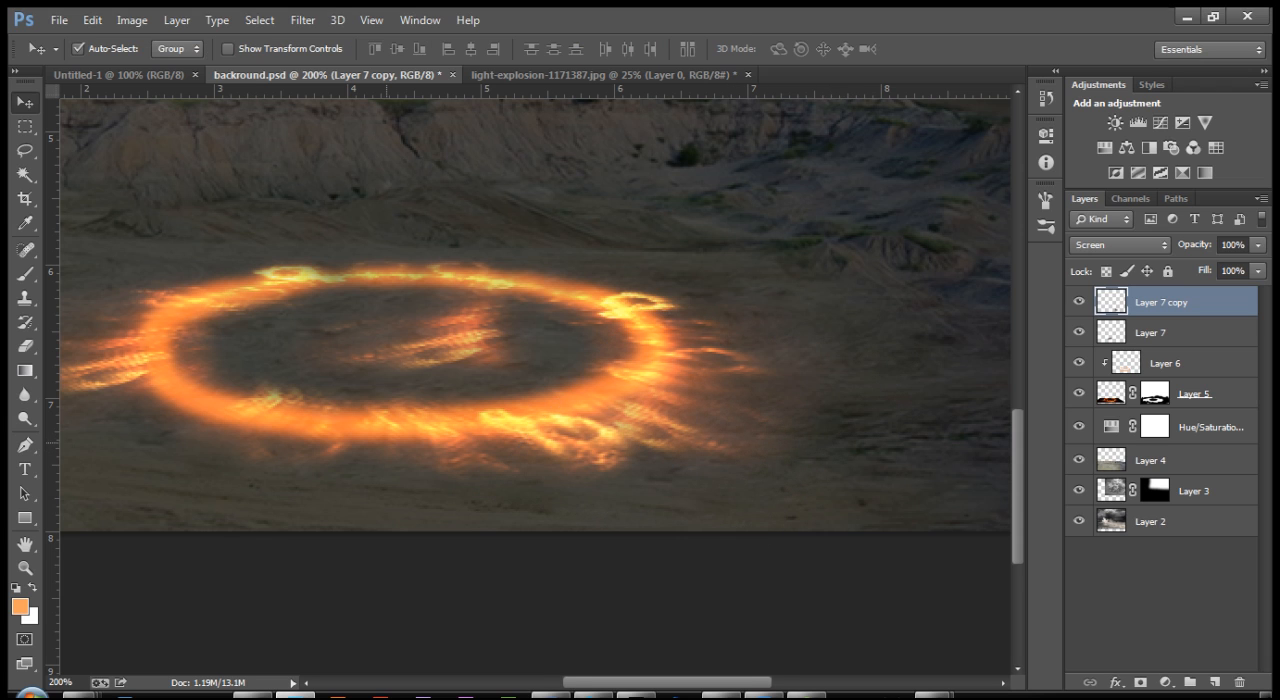
# Step: Duplicate the flame patch in the ring's centre and place the copy below the ring's left side
pyautogui.hscroll(-5, 628, 441)
pyautogui.moveTo(809, 332)
pyautogui.keyDown('alt'); pyautogui.mouseDown()
pyautogui.moveTo(526, 463)
pyautogui.moveTo(492, 447)
pyautogui.mouseUp(); pyautogui.keyUp('alt')
pyautogui.hscroll(-1, 492, 460)
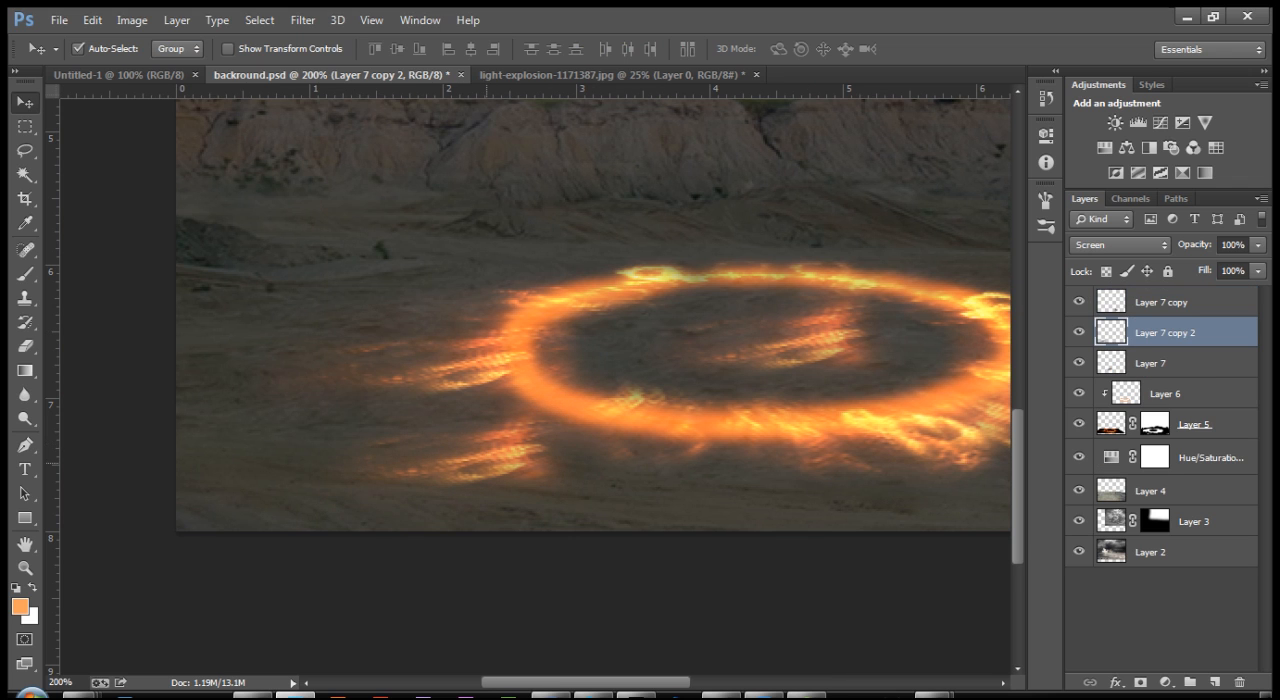
pyautogui.scroll(1, 593, 320)
# Step: Distort the new flame copy so its streaks slant outward and down, and move it against the ring's lower-left edge
pyautogui.hotkey('ctrl', 't')
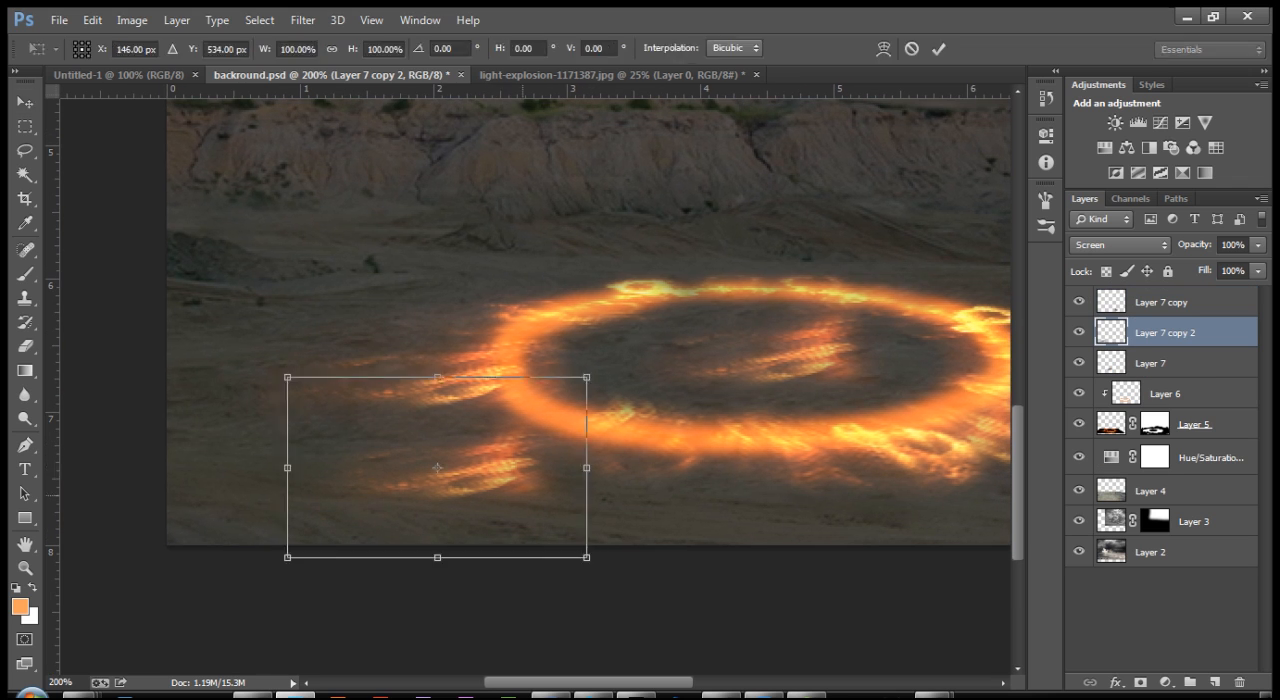
pyautogui.moveTo(598, 571); pyautogui.dragTo(641, 499)
pyautogui.hotkey('ctrl', 'z')
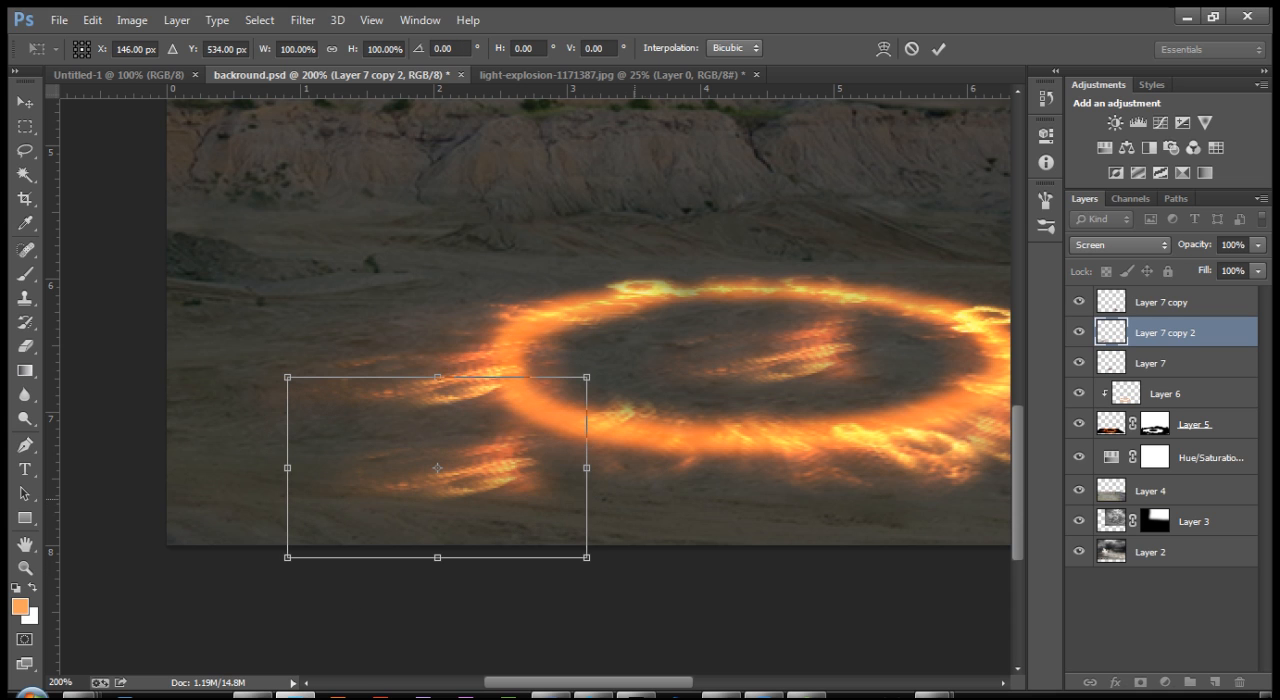
pyautogui.rightClick(506, 146)
pyautogui.click(545, 246)
pyautogui.moveTo(587, 377); pyautogui.dragTo(523, 353)
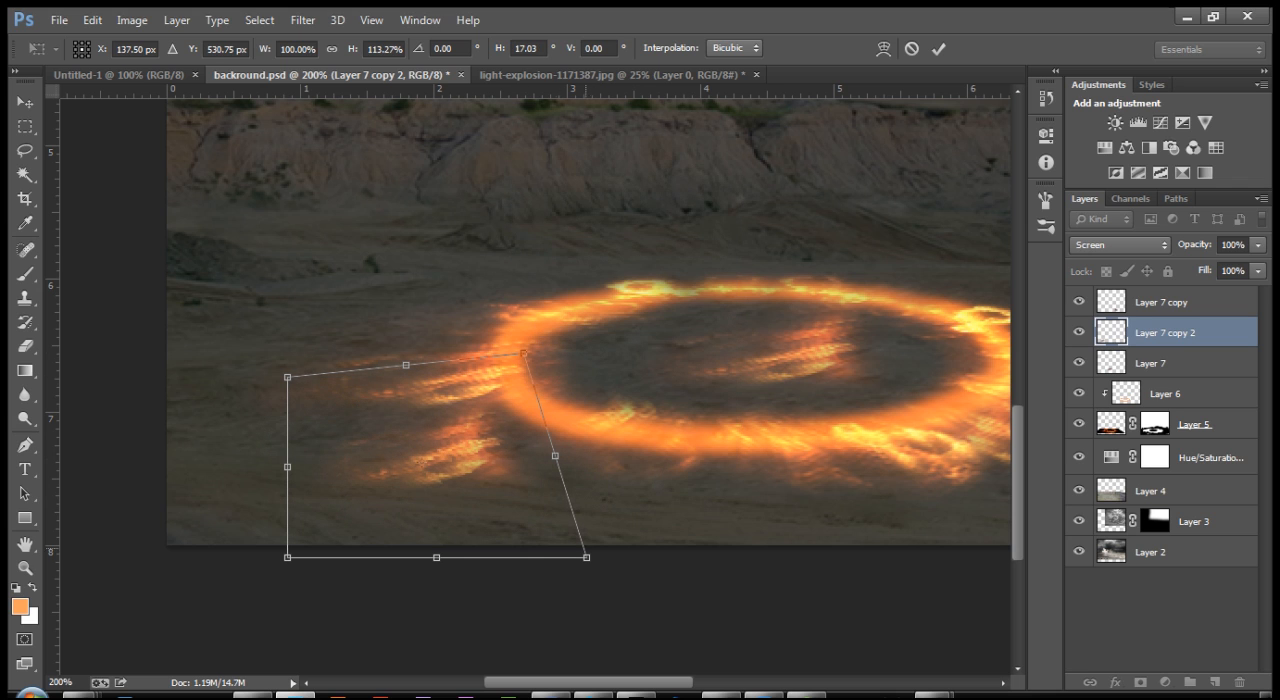
pyautogui.moveTo(586, 557); pyautogui.dragTo(675, 518)
pyautogui.moveTo(287, 557); pyautogui.dragTo(346, 617)
pyautogui.moveTo(287, 377); pyautogui.dragTo(243, 365)
pyautogui.moveTo(524, 353); pyautogui.dragTo(500, 344)
pyautogui.moveTo(675, 519); pyautogui.dragTo(723, 501)
pyautogui.moveTo(346, 617); pyautogui.dragTo(439, 668)
pyautogui.moveTo(243, 352); pyautogui.dragTo(191, 373)
pyautogui.moveTo(500, 330); pyautogui.dragTo(479, 330)
pyautogui.moveTo(723, 489); pyautogui.dragTo(739, 489)
pyautogui.moveTo(439, 668); pyautogui.dragTo(455, 663)
pyautogui.moveTo(447, 660); pyautogui.dragTo(443, 651)
pyautogui.press('Return')
pyautogui.moveTo(541, 469); pyautogui.dragTo(407, 453)
# Step: Duplicate the lower-left flame, place the copy further along the ring's lower edge towards the middle, and adjust its transform
pyautogui.moveTo(366, 367); pyautogui.dragTo(520, 395)
pyautogui.hotkey('ctrl', 'j')
pyautogui.hotkey('ctrl', 't')
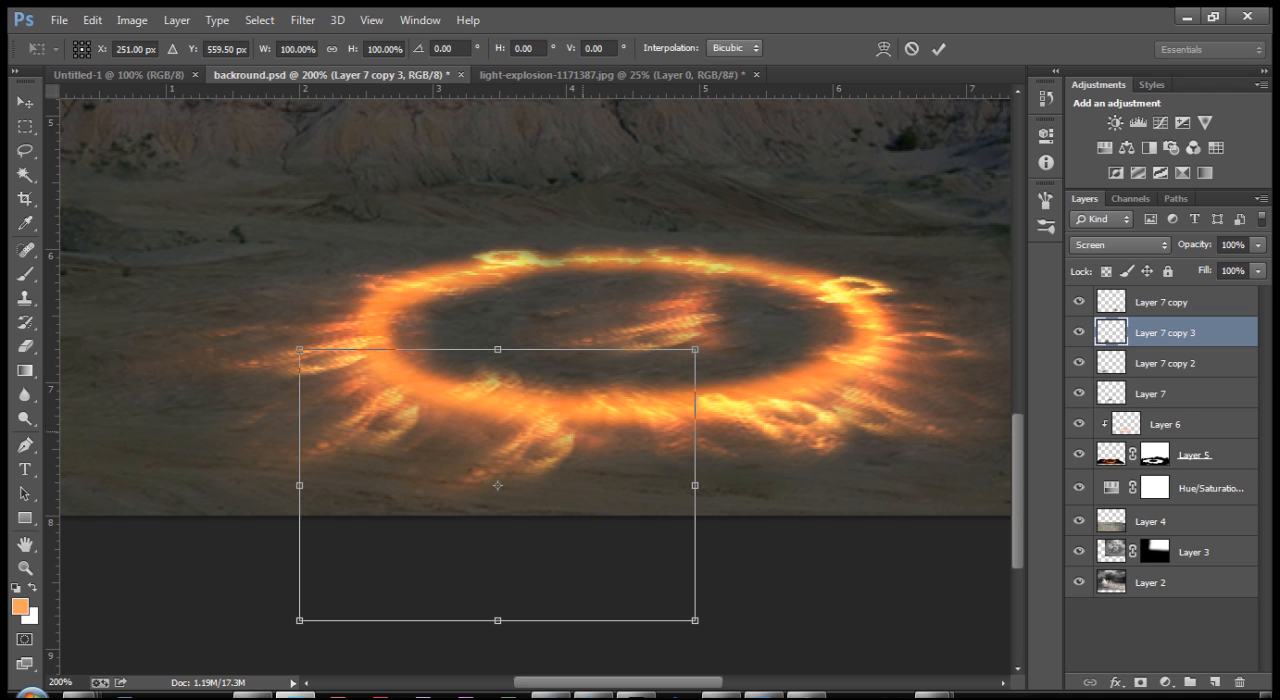
pyautogui.moveTo(695, 349); pyautogui.dragTo(654, 377)
pyautogui.moveTo(541, 410); pyautogui.dragTo(485, 408)
# Step: Distort this flame copy so its streaks point more steeply downward from the ring's lower edge
pyautogui.rightClick(489, 441)
pyautogui.click(541, 226)
pyautogui.moveTo(280, 375)
pyautogui.mouseDown()
pyautogui.moveTo(306, 380)
pyautogui.moveTo(274, 379)
pyautogui.mouseUp()
pyautogui.moveTo(596, 592); pyautogui.dragTo(744, 583)
pyautogui.moveTo(280, 592); pyautogui.dragTo(312, 662)
pyautogui.moveTo(436, 377); pyautogui.dragTo(408, 385)
pyautogui.moveTo(744, 583); pyautogui.dragTo(770, 562)
pyautogui.moveTo(569, 382); pyautogui.dragTo(571, 376)
pyautogui.moveTo(312, 662); pyautogui.dragTo(365, 637)
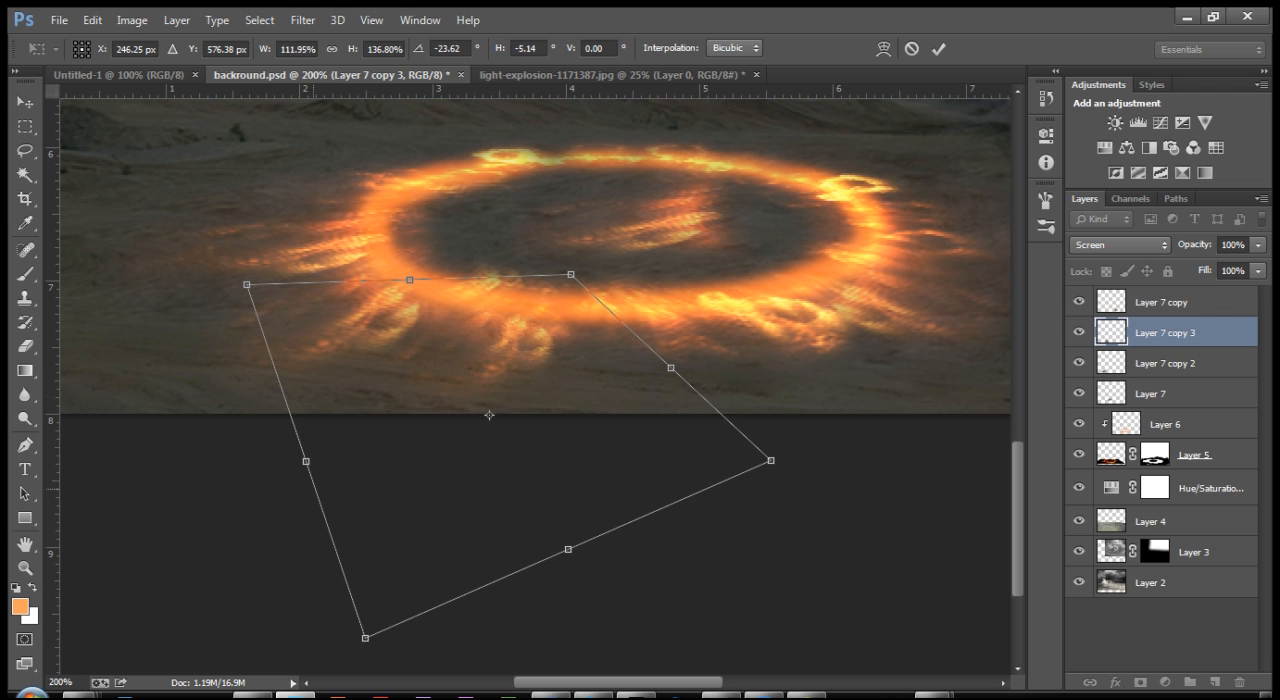
pyautogui.moveTo(247, 284); pyautogui.dragTo(218, 284)
pyautogui.moveTo(571, 274); pyautogui.dragTo(569, 270)
pyautogui.moveTo(770, 460); pyautogui.dragTo(781, 460)
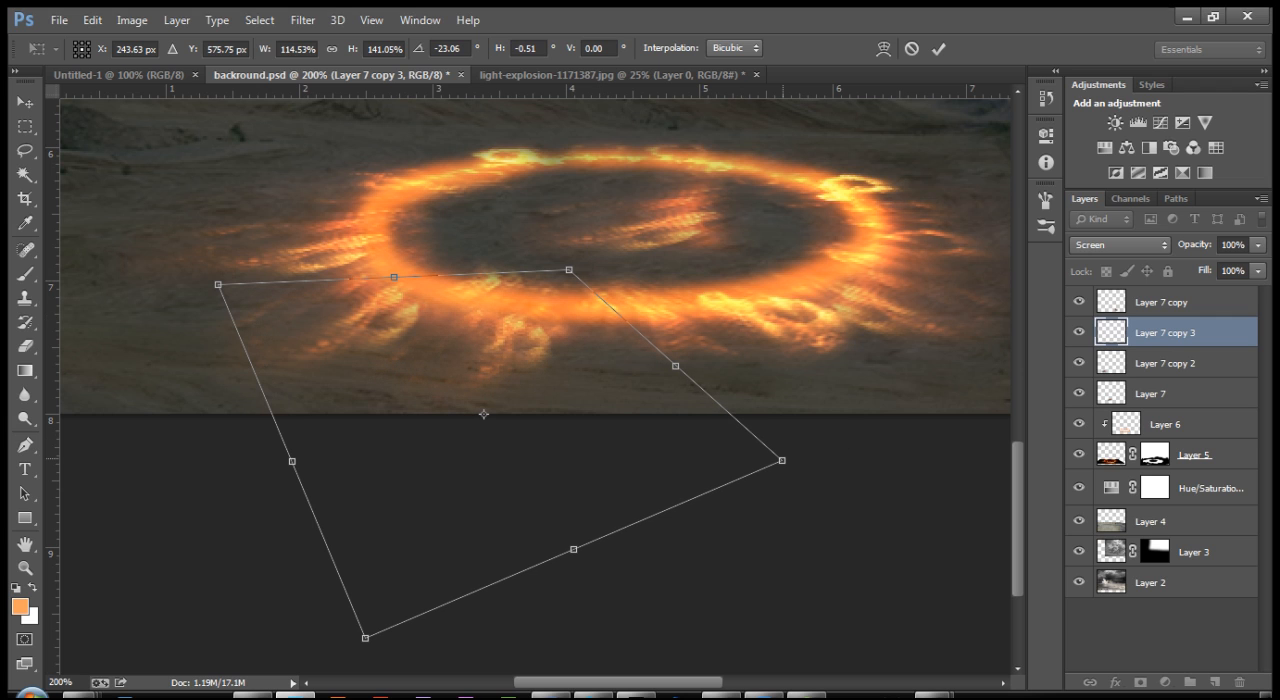
pyautogui.moveTo(365, 637); pyautogui.dragTo(382, 647)
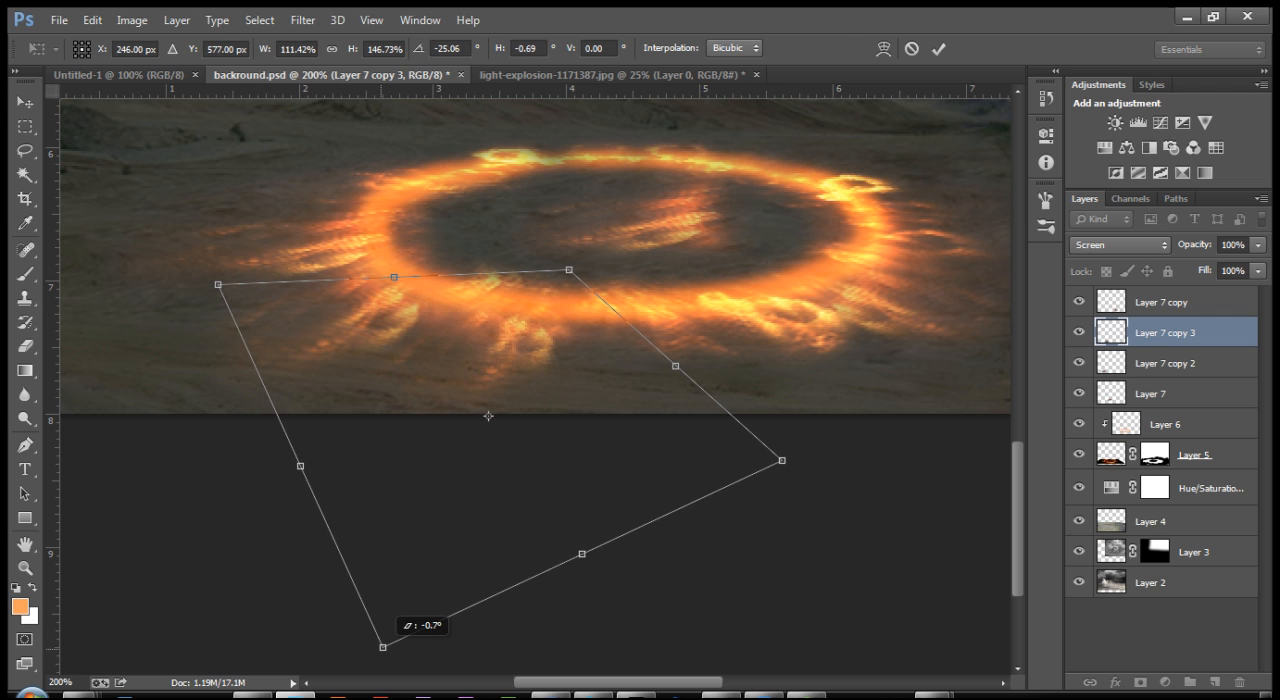
pyautogui.press('Return')
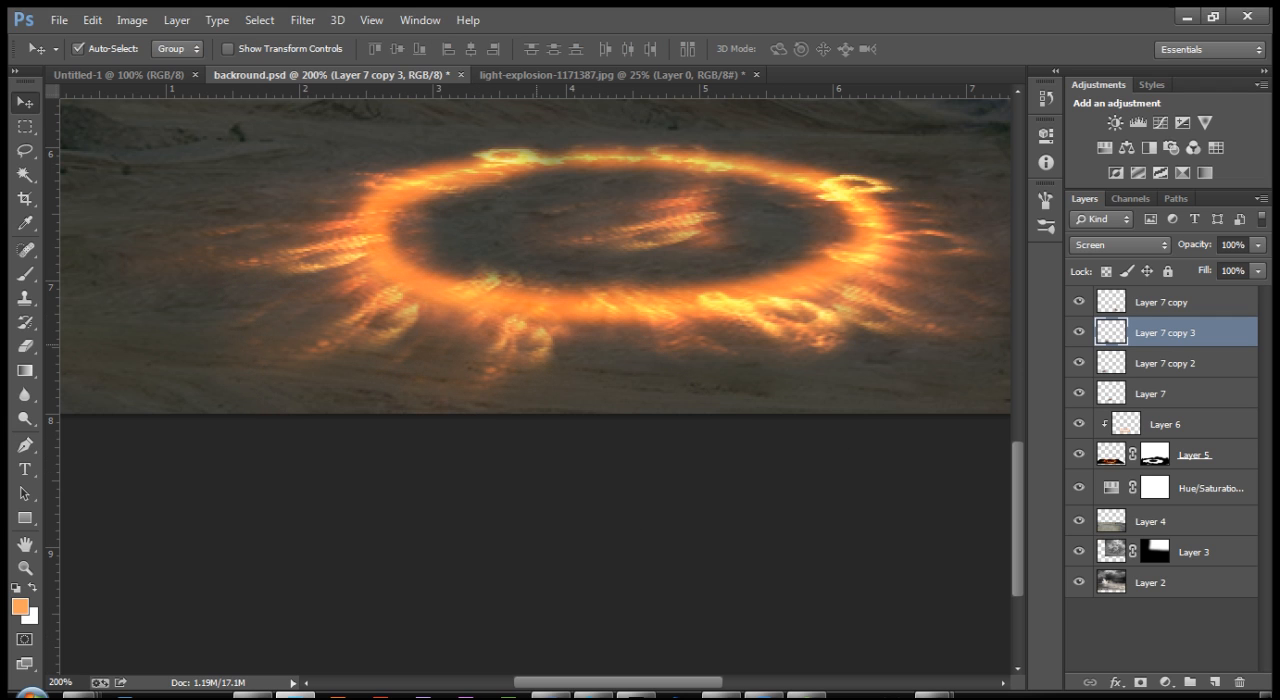
# Step: Duplicate the latest lower-edge flame, place the copy near the middle of the ring's lower edge, and distort it so its streaks point downward
pyautogui.moveTo(520, 354)
pyautogui.mouseDown()
pyautogui.moveTo(667, 368)
pyautogui.moveTo(653, 369)
pyautogui.mouseUp()
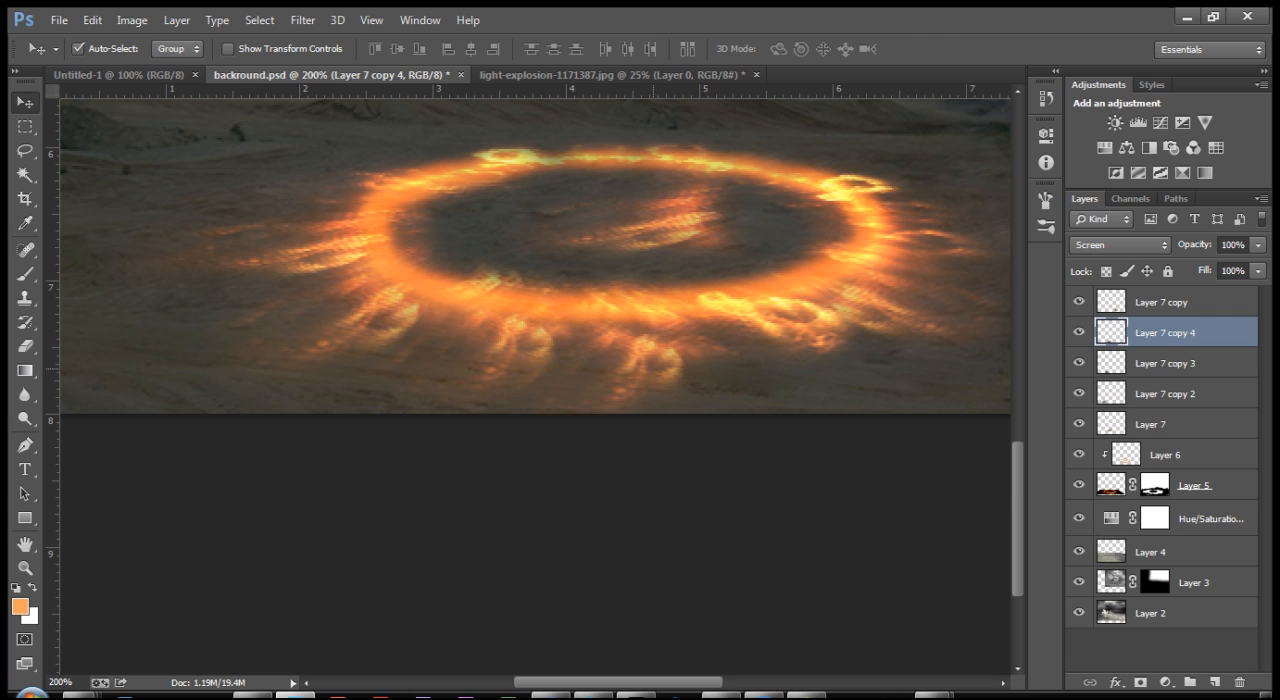
pyautogui.hotkey('ctrl', 't')
pyautogui.rightClick(650, 356)
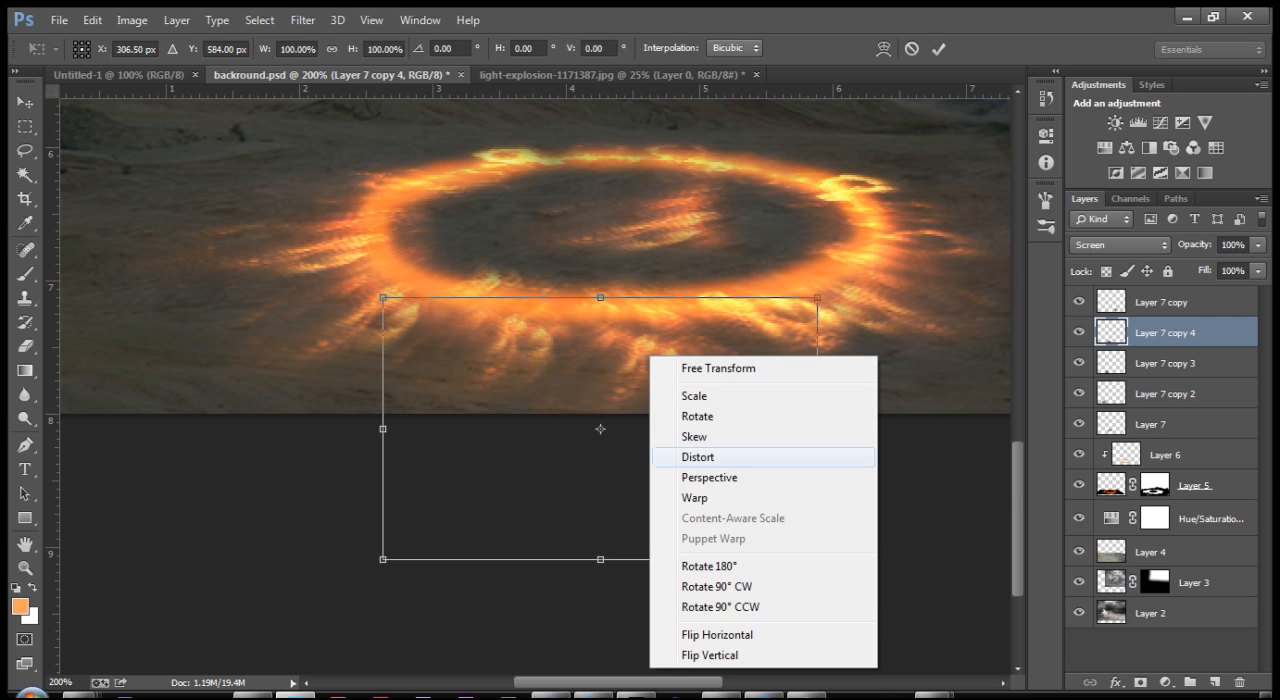
pyautogui.click(698, 457)
pyautogui.moveTo(817, 297); pyautogui.dragTo(801, 265)
pyautogui.moveTo(817, 559); pyautogui.dragTo(871, 566)
pyautogui.moveTo(383, 559); pyautogui.dragTo(403, 602)
pyautogui.moveTo(593, 282); pyautogui.dragTo(571, 287)
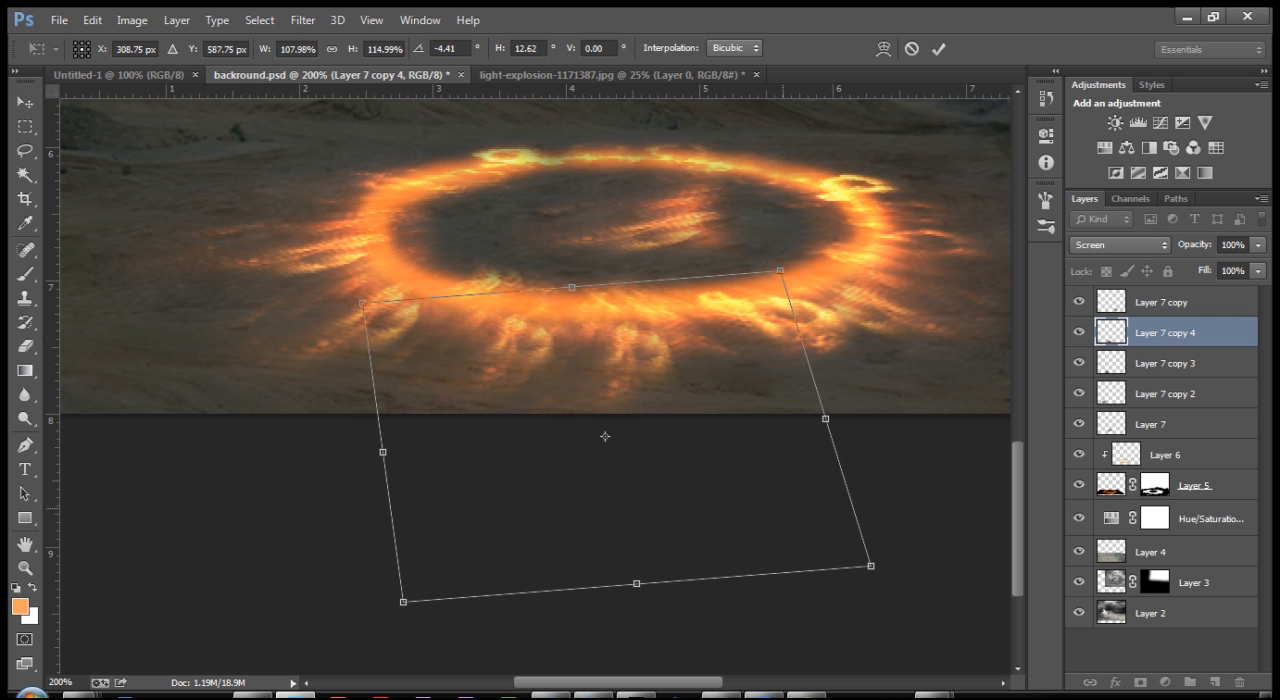
pyautogui.moveTo(871, 566); pyautogui.dragTo(884, 539)
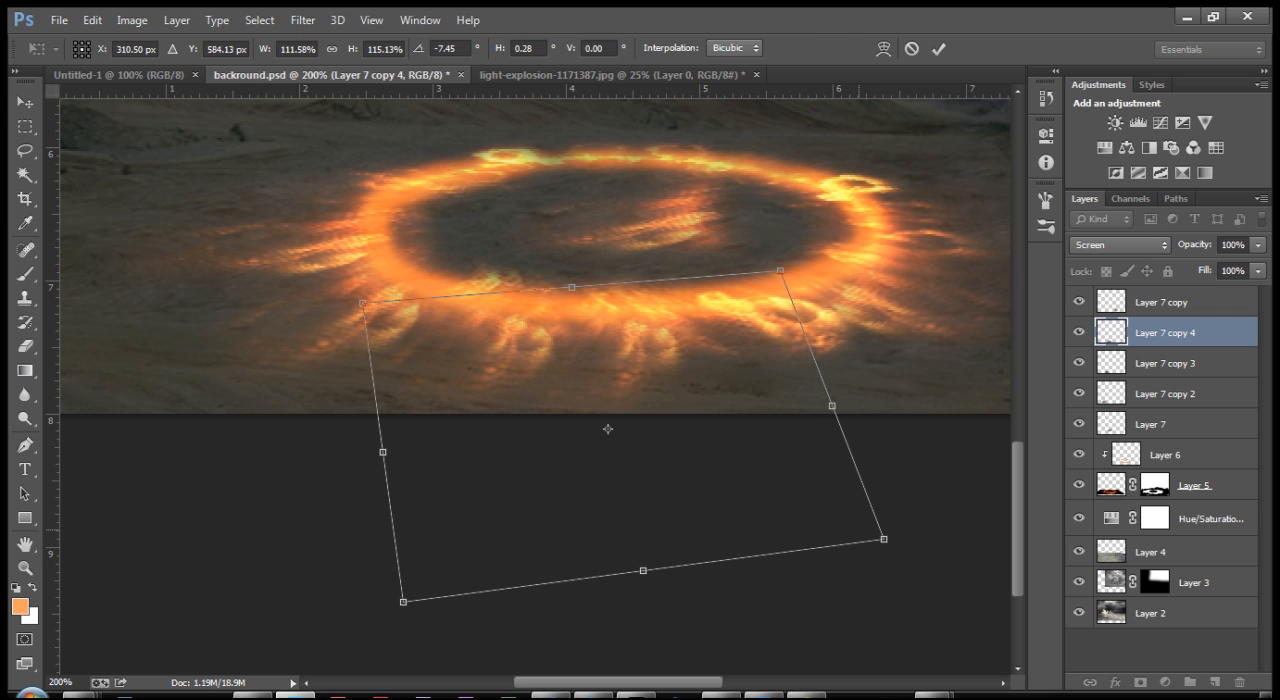
pyautogui.press('Return')
# Step: Scale the new lower-edge flame copy to about 61.5% and move it against the ring's edge
pyautogui.hotkey('ctrl', 't')
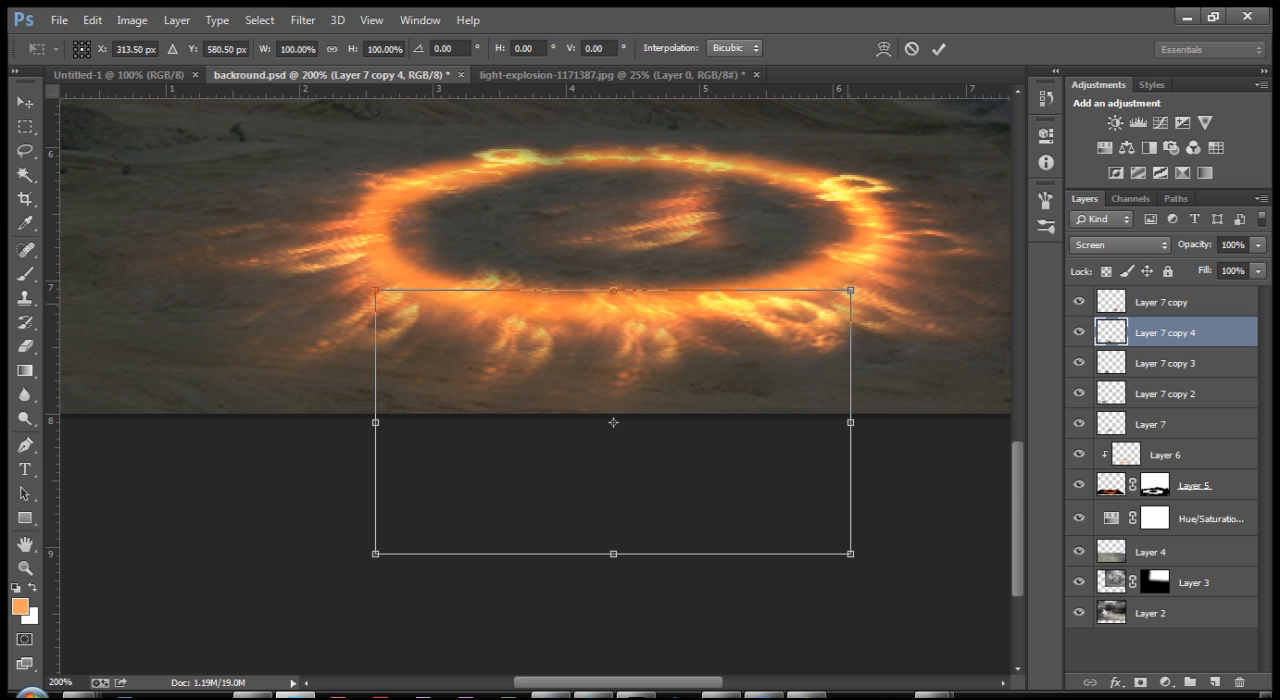
pyautogui.moveTo(851, 290); pyautogui.dragTo(760, 341)
pyautogui.moveTo(613, 367); pyautogui.dragTo(618, 358)
pyautogui.moveTo(618, 414); pyautogui.dragTo(607, 384)
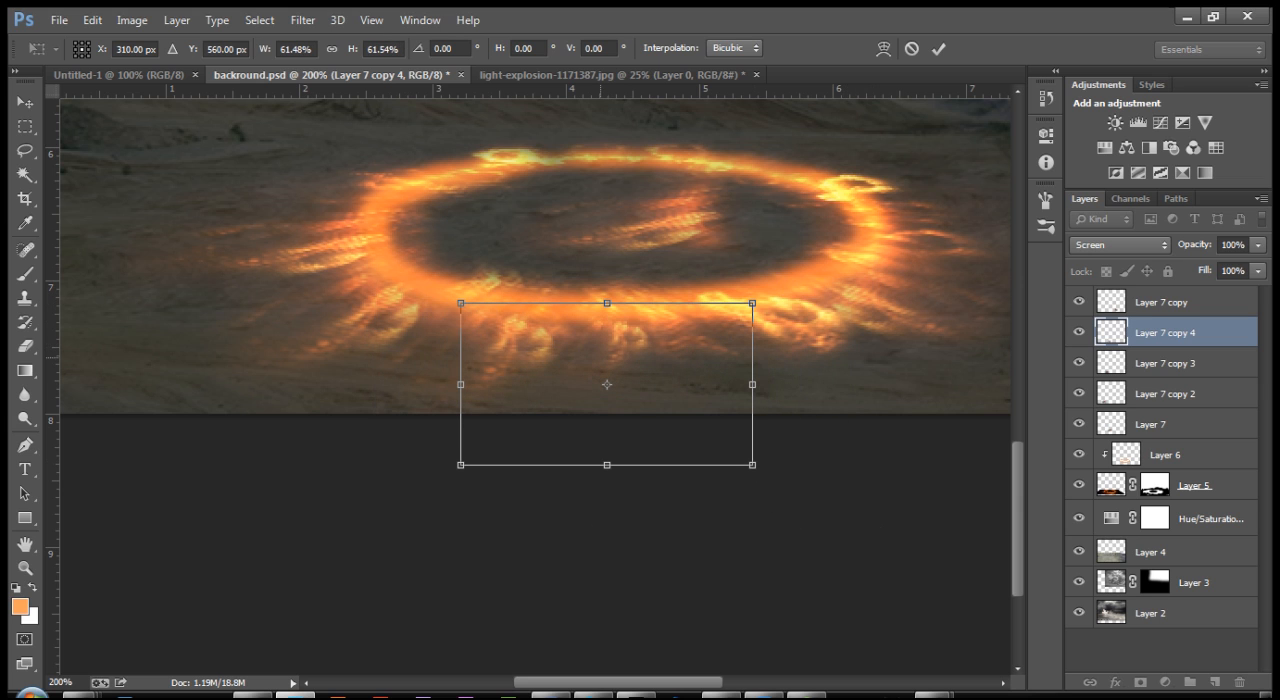
pyautogui.press('Return')
# Step: Duplicate the lower-right flame, place the copy above the ring's right half, and flip it vertically
pyautogui.moveTo(540, 336); pyautogui.dragTo(464, 492)
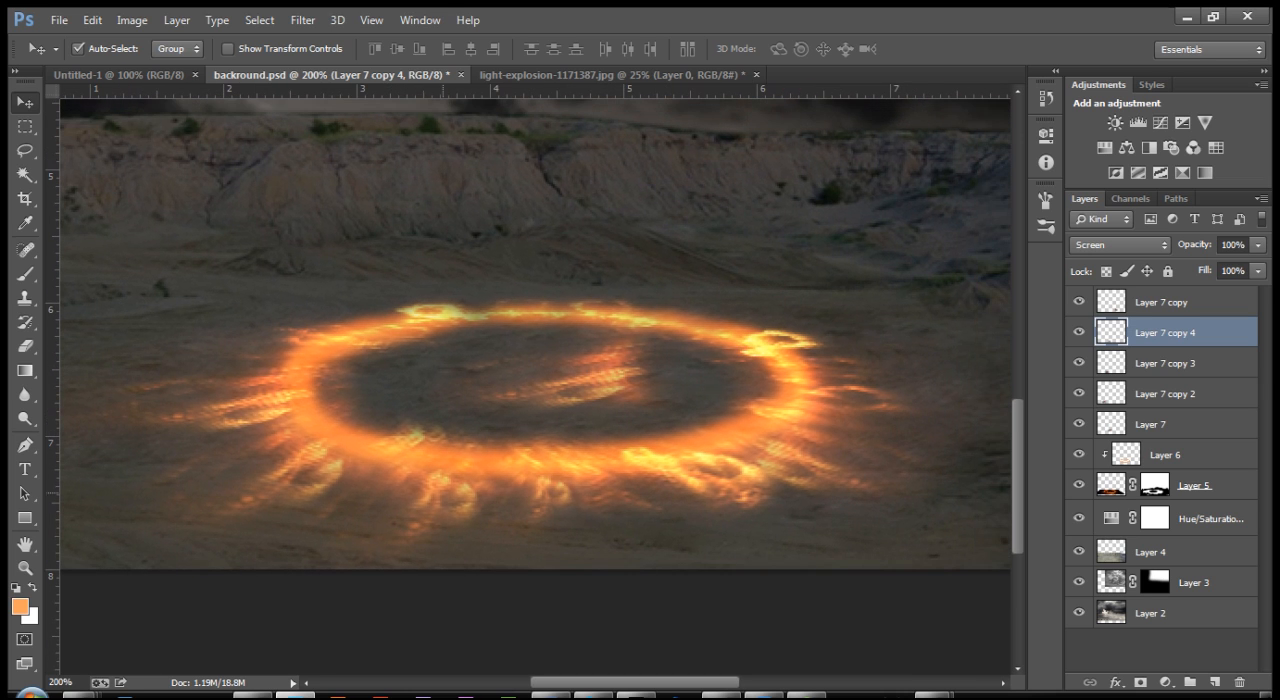
pyautogui.moveTo(812, 468)
pyautogui.mouseDown()
pyautogui.moveTo(457, 203)
pyautogui.moveTo(526, 279)
pyautogui.mouseUp()
pyautogui.scroll(1, 415, 333)
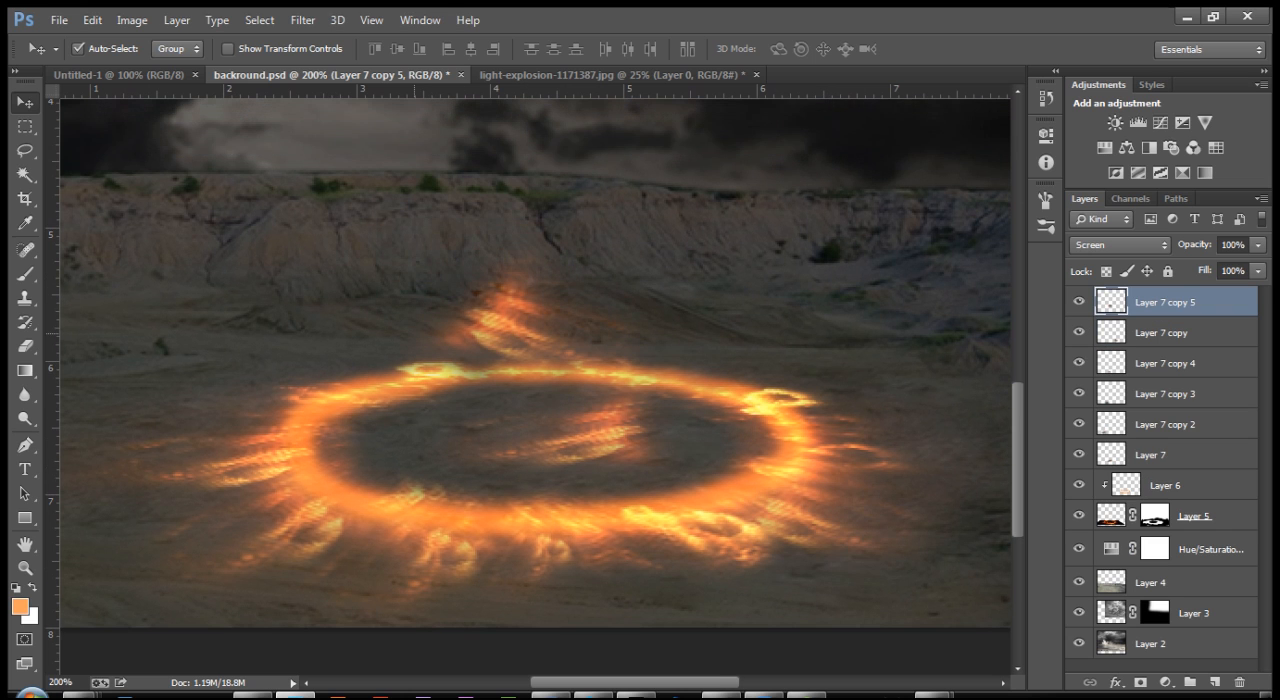
pyautogui.moveTo(495, 350); pyautogui.dragTo(716, 350)
pyautogui.hotkey('ctrl', 't')
pyautogui.rightClick(736, 332)
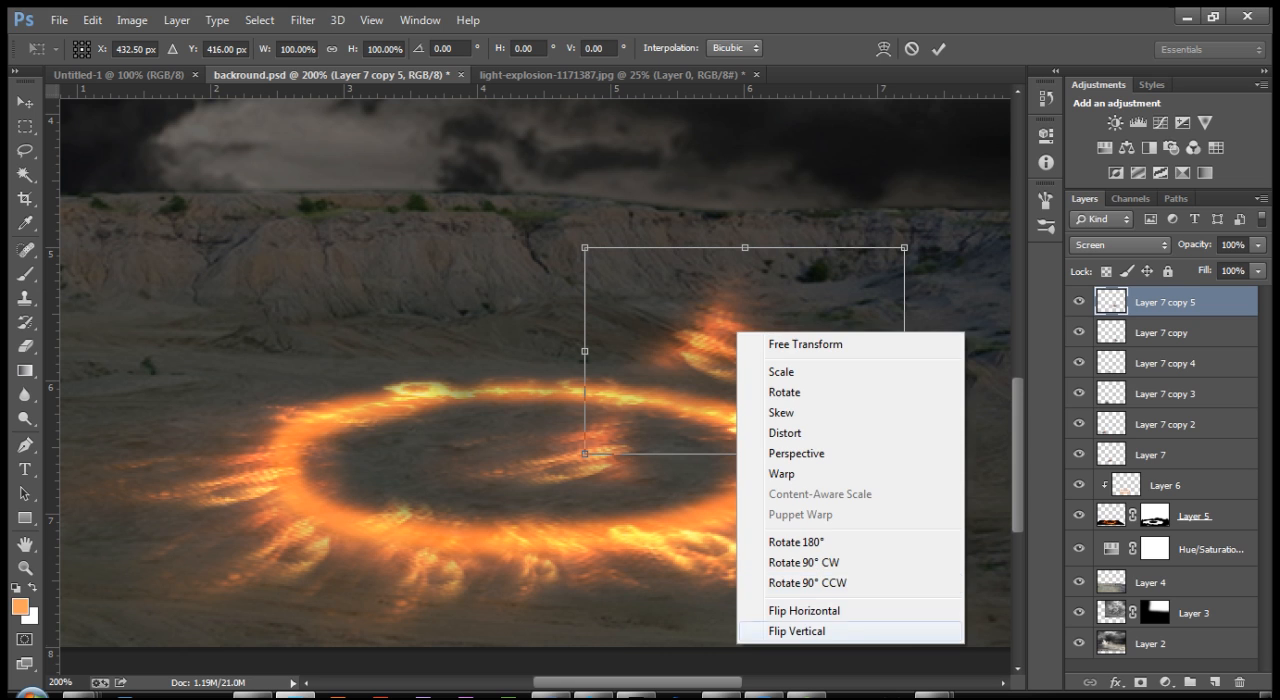
pyautogui.click(800, 631)
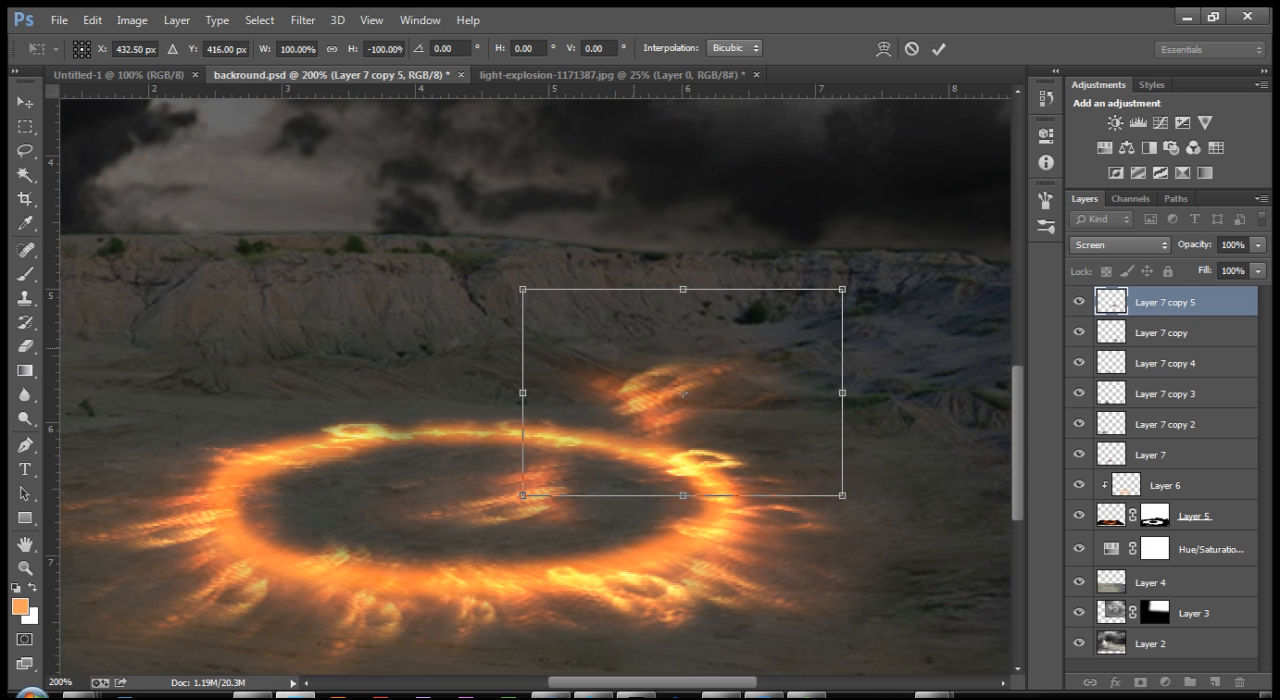
pyautogui.moveTo(745, 350); pyautogui.dragTo(683, 397)
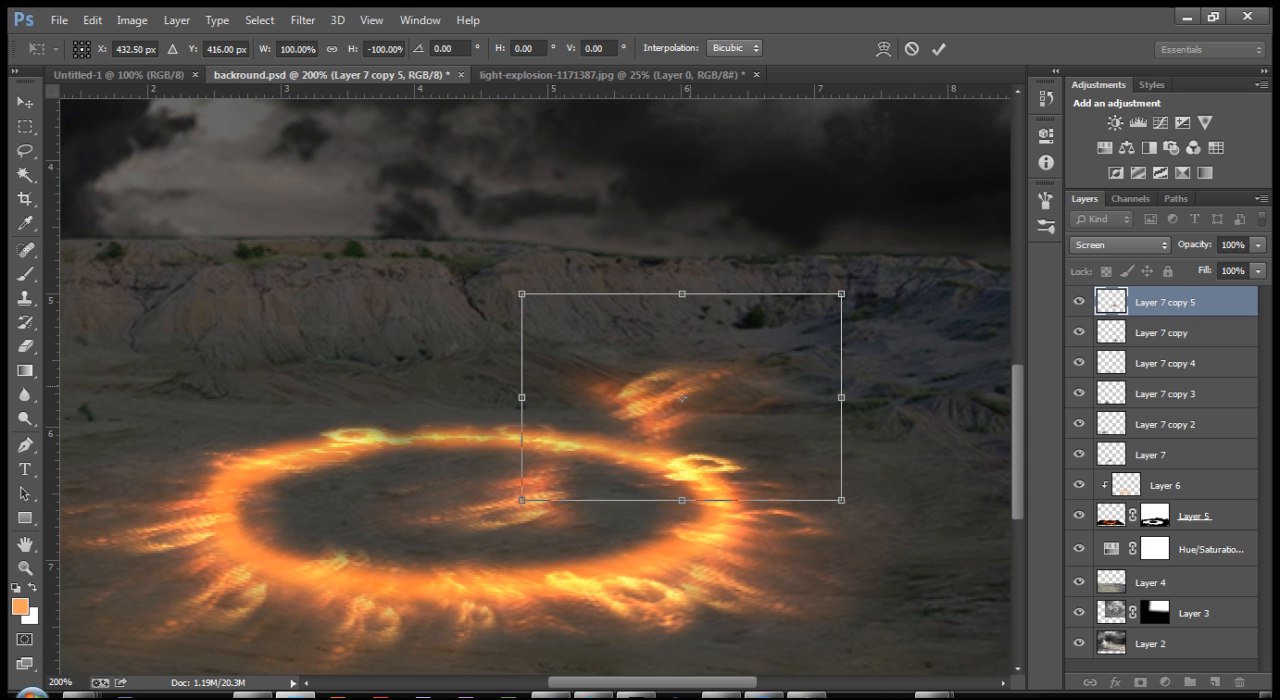
# Step: Distort the flipped flame copy into a flattened, slanted shape and fit it against the ring's upper-right edge
pyautogui.rightClick(683, 397)
pyautogui.click(734, 171)
pyautogui.moveTo(522, 294); pyautogui.dragTo(480, 355)
pyautogui.moveTo(841, 294); pyautogui.dragTo(732, 391)
pyautogui.moveTo(480, 355); pyautogui.dragTo(471, 394)
pyautogui.moveTo(642, 447); pyautogui.dragTo(663, 425)
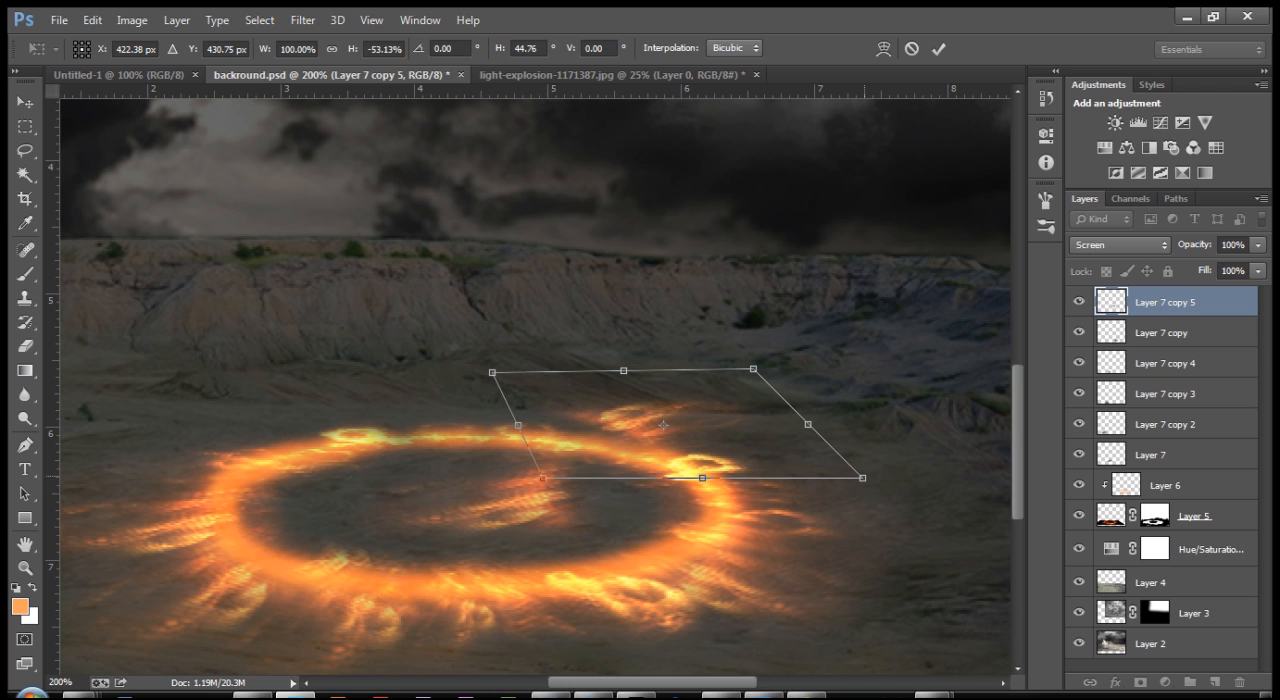
pyautogui.moveTo(492, 372); pyautogui.dragTo(489, 399)
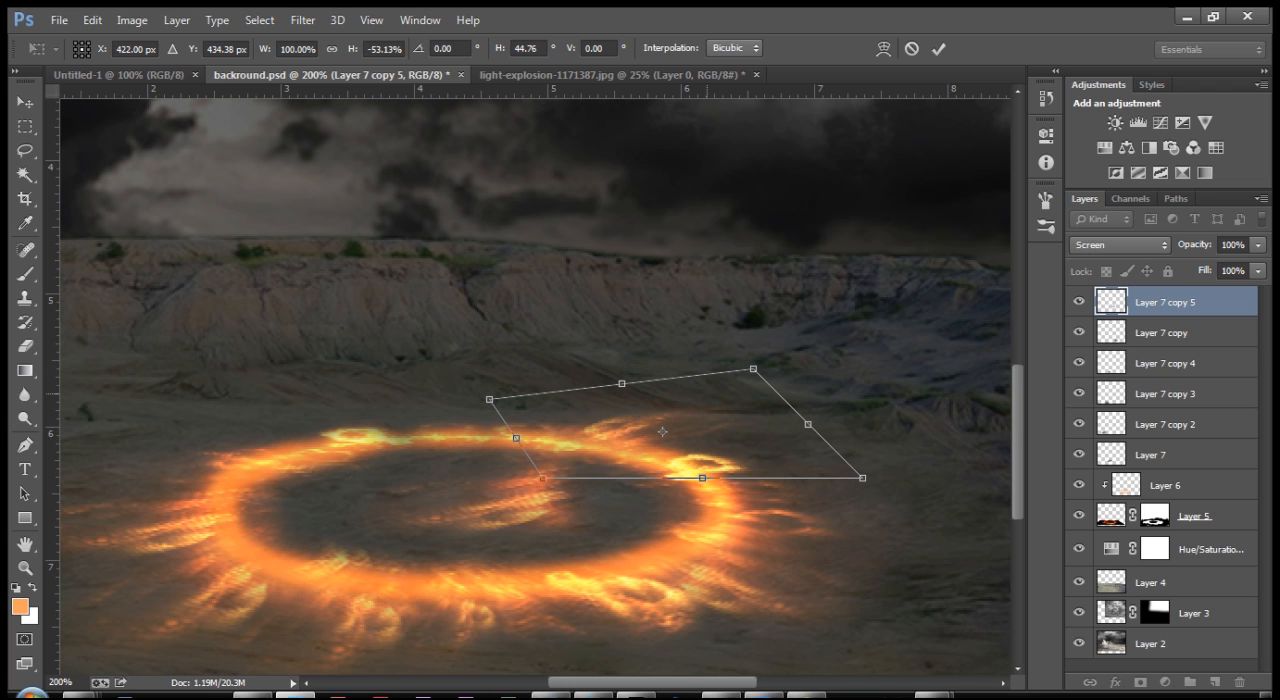
pyautogui.moveTo(753, 369); pyautogui.dragTo(717, 367)
pyautogui.moveTo(702, 478); pyautogui.dragTo(779, 498)
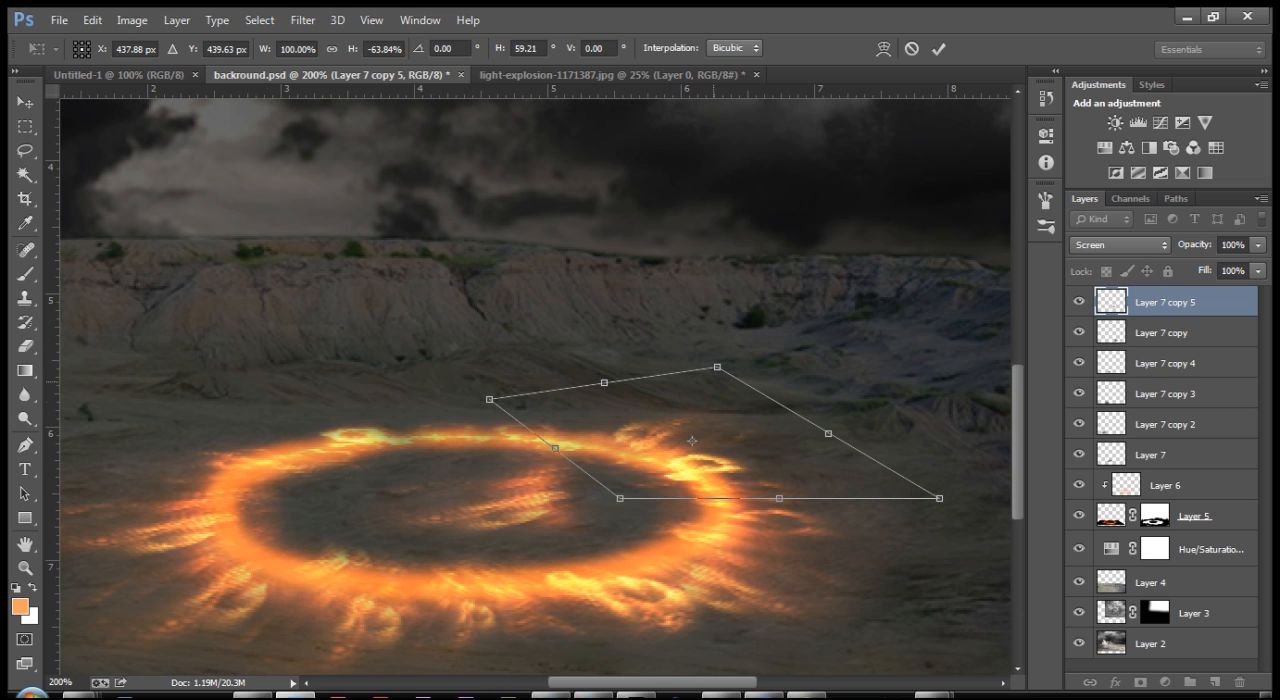
pyautogui.moveTo(717, 367); pyautogui.dragTo(717, 394)
pyautogui.moveTo(669, 432); pyautogui.dragTo(660, 432)
pyautogui.press('Return')
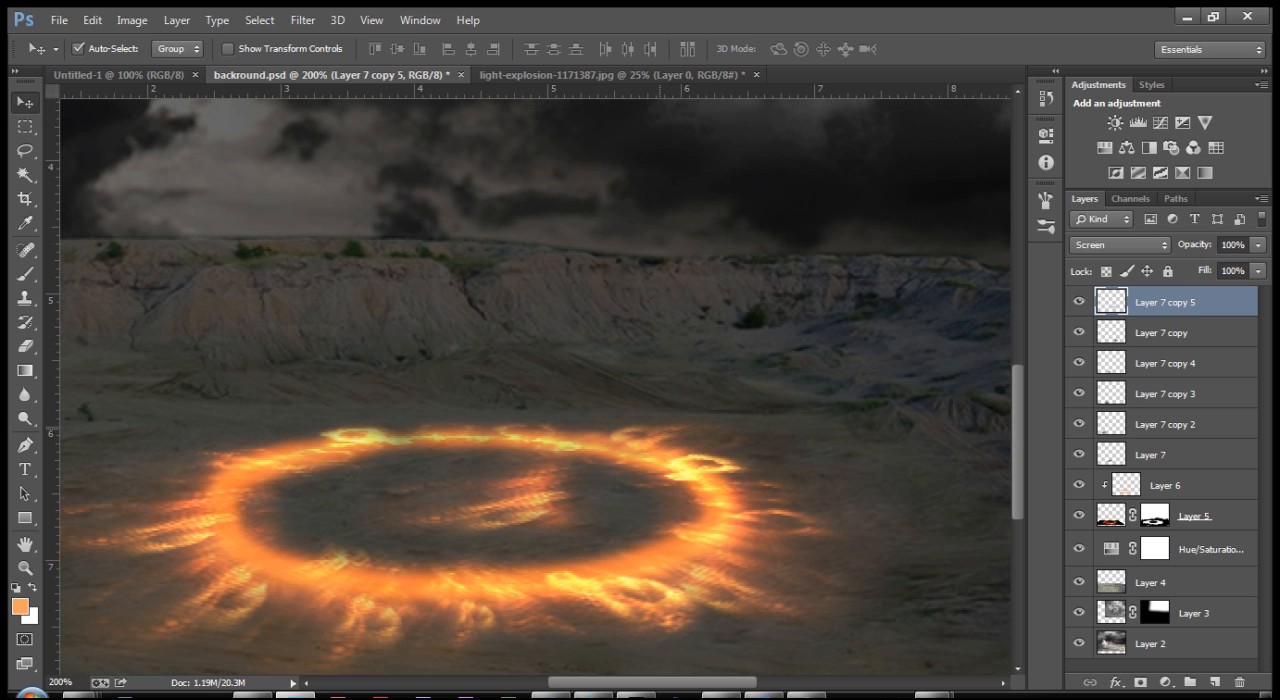
# Step: Duplicate the upper-right flame and distort the copy so its streaks rise from the left part of the ring's upper edge
pyautogui.keyDown('alt'); pyautogui.moveTo(656, 437); pyautogui.dragTo(549, 413); pyautogui.keyUp('alt')
pyautogui.hotkey('ctrl', 't')
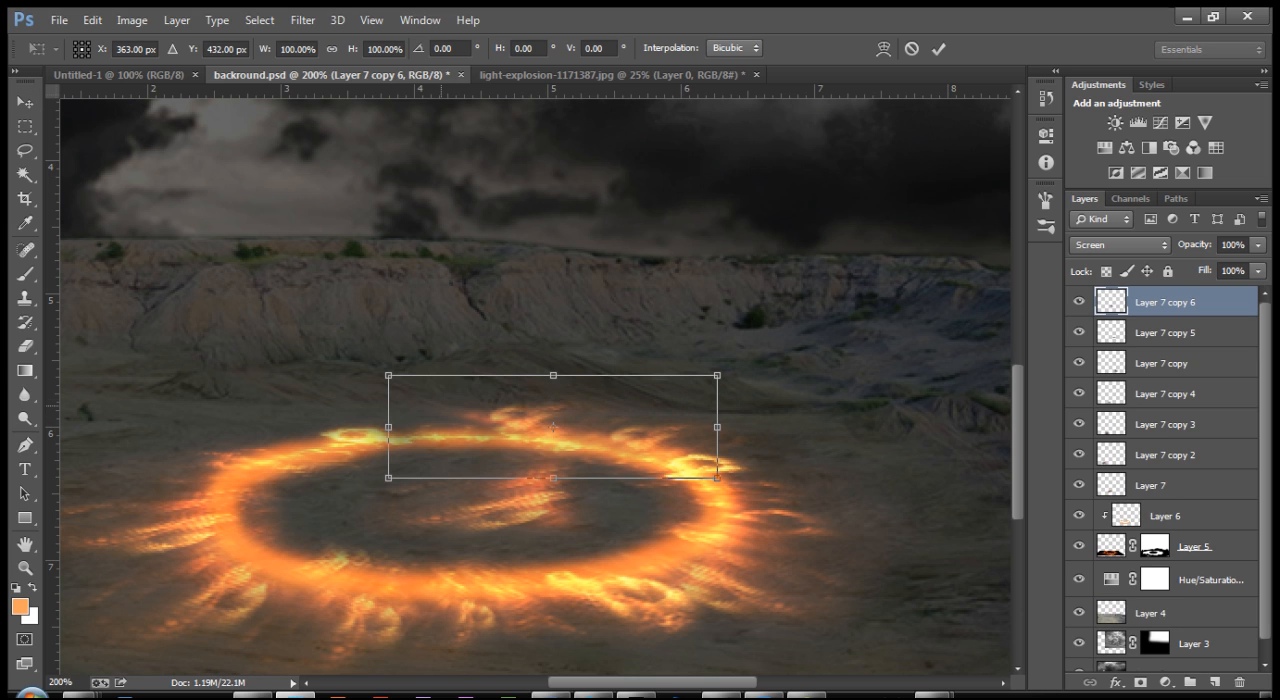
pyautogui.rightClick(545, 434)
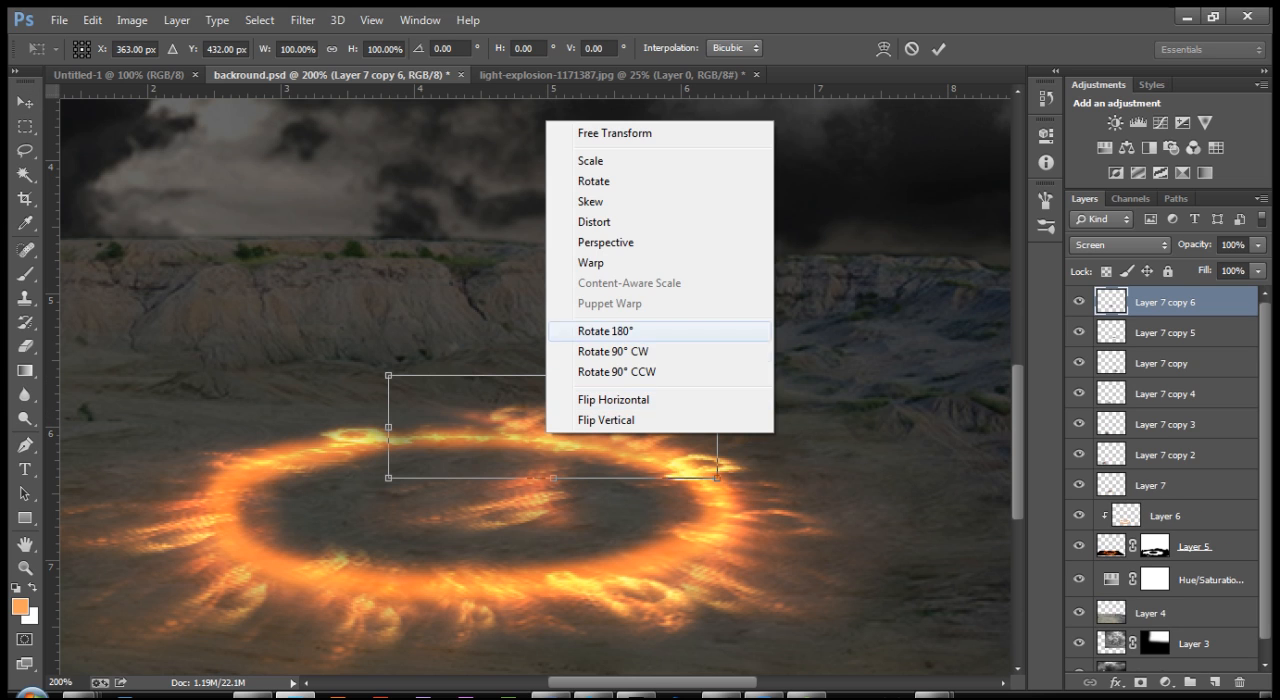
pyautogui.click(600, 222)
pyautogui.moveTo(388, 376); pyautogui.dragTo(355, 395)
pyautogui.moveTo(717, 375); pyautogui.dragTo(657, 318)
pyautogui.moveTo(717, 478); pyautogui.dragTo(793, 436)
pyautogui.moveTo(388, 477); pyautogui.dragTo(388, 533)
pyautogui.moveTo(355, 395); pyautogui.dragTo(347, 417)
pyautogui.moveTo(657, 318); pyautogui.dragTo(480, 376)
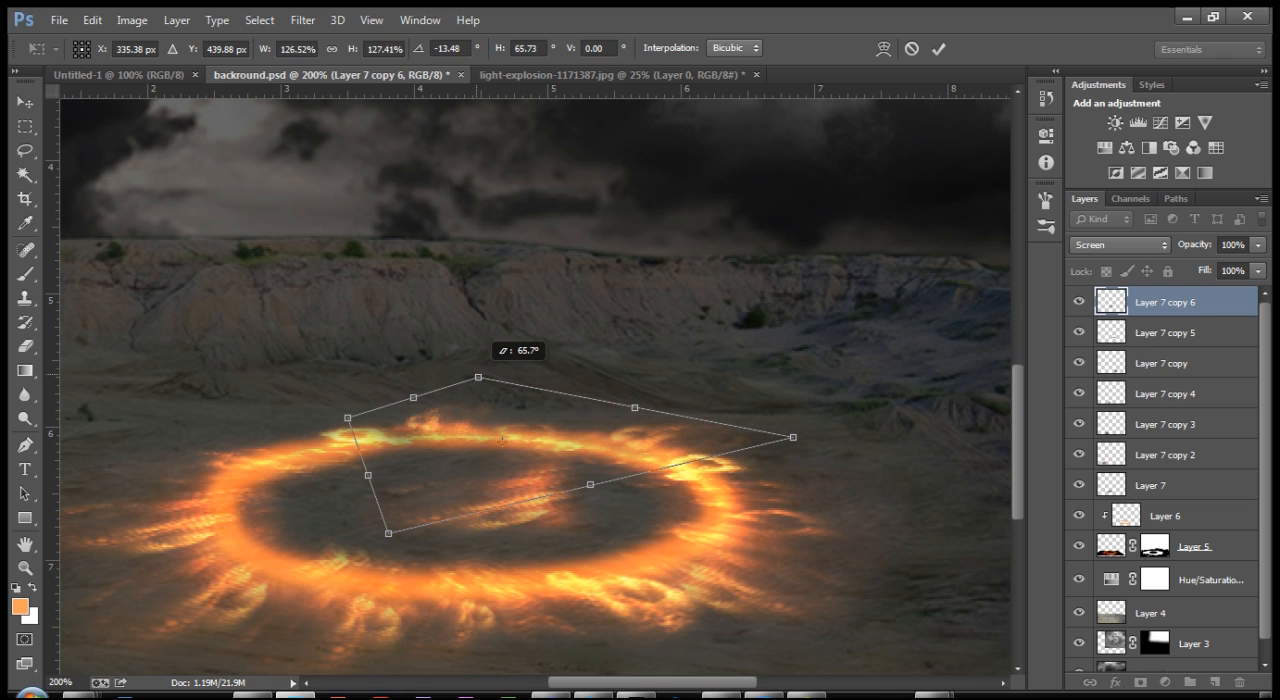
pyautogui.press('Return')
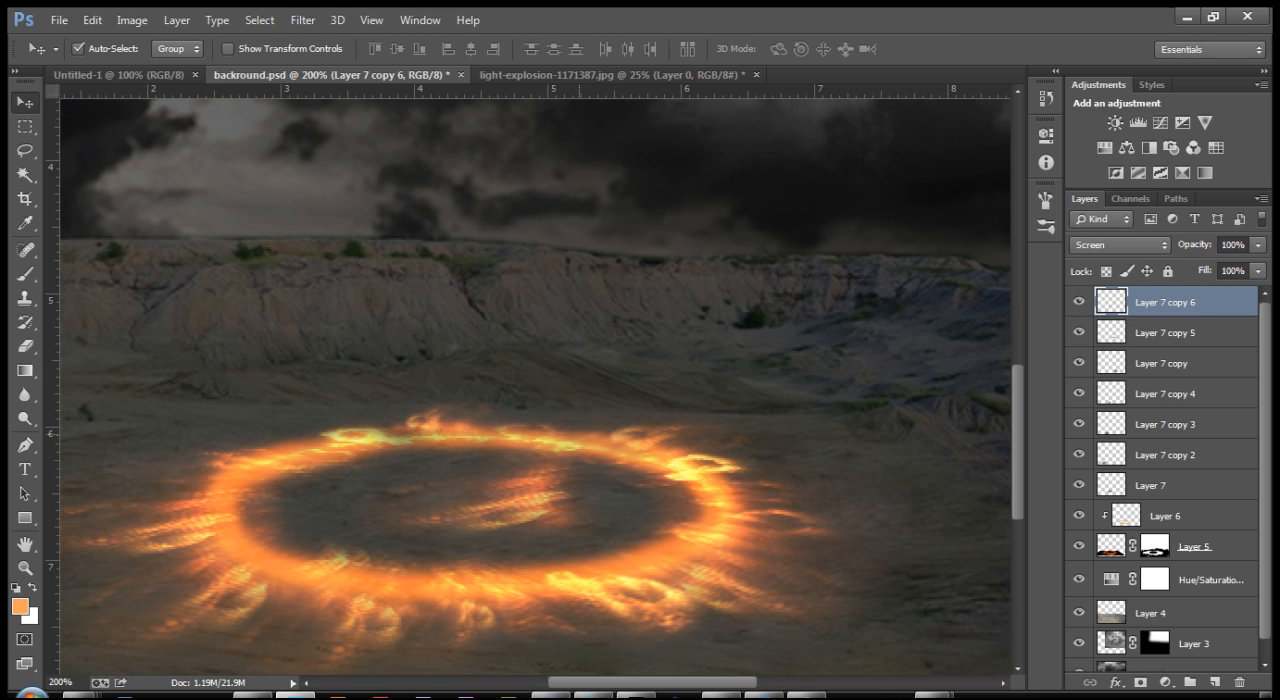
# Step: Add two more copies of the upper-left flame along the ring's upper edge, and switch to full-screen mode with the menu bar
pyautogui.moveTo(432, 418); pyautogui.dragTo(572, 434)
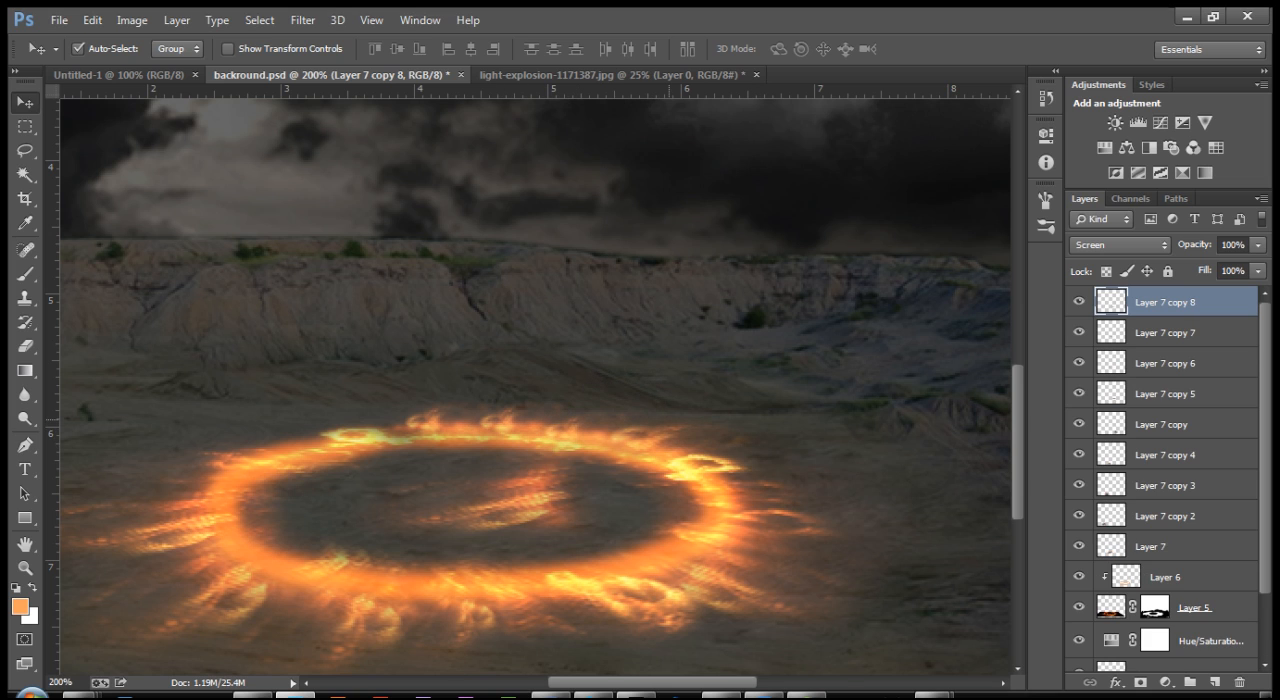
pyautogui.hotkey('ctrl', '-')
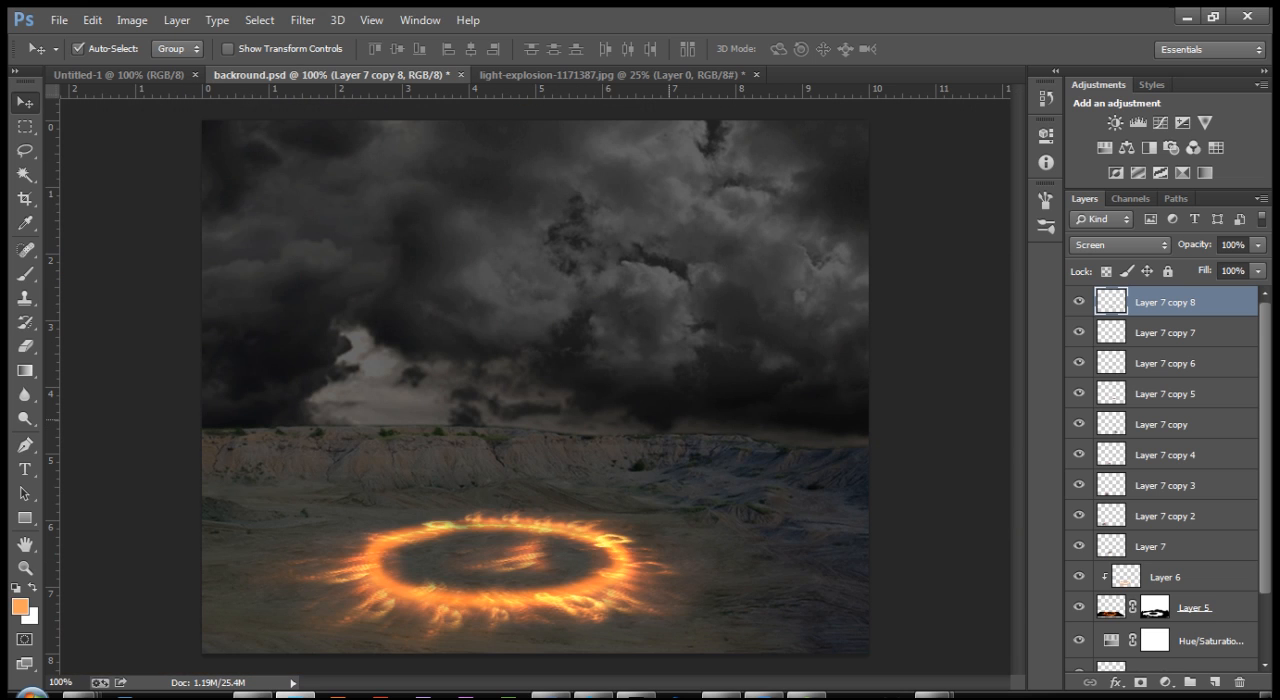
pyautogui.press('f')
pyautogui.moveTo(600, 500); pyautogui.dragTo(534, 379)
pyautogui.hotkey('ctrl', '+')
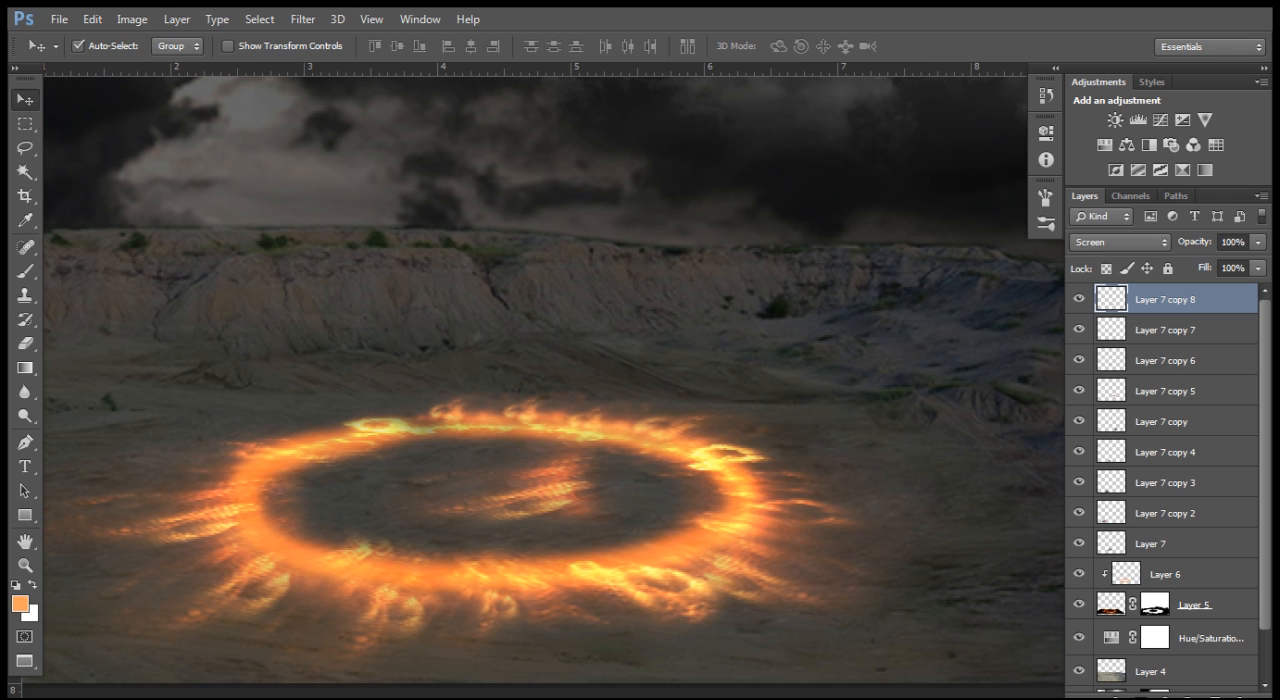
pyautogui.keyDown('shift'); pyautogui.click(1165, 544); pyautogui.keyUp('shift')
pyautogui.hotkey('ctrl', 'g')
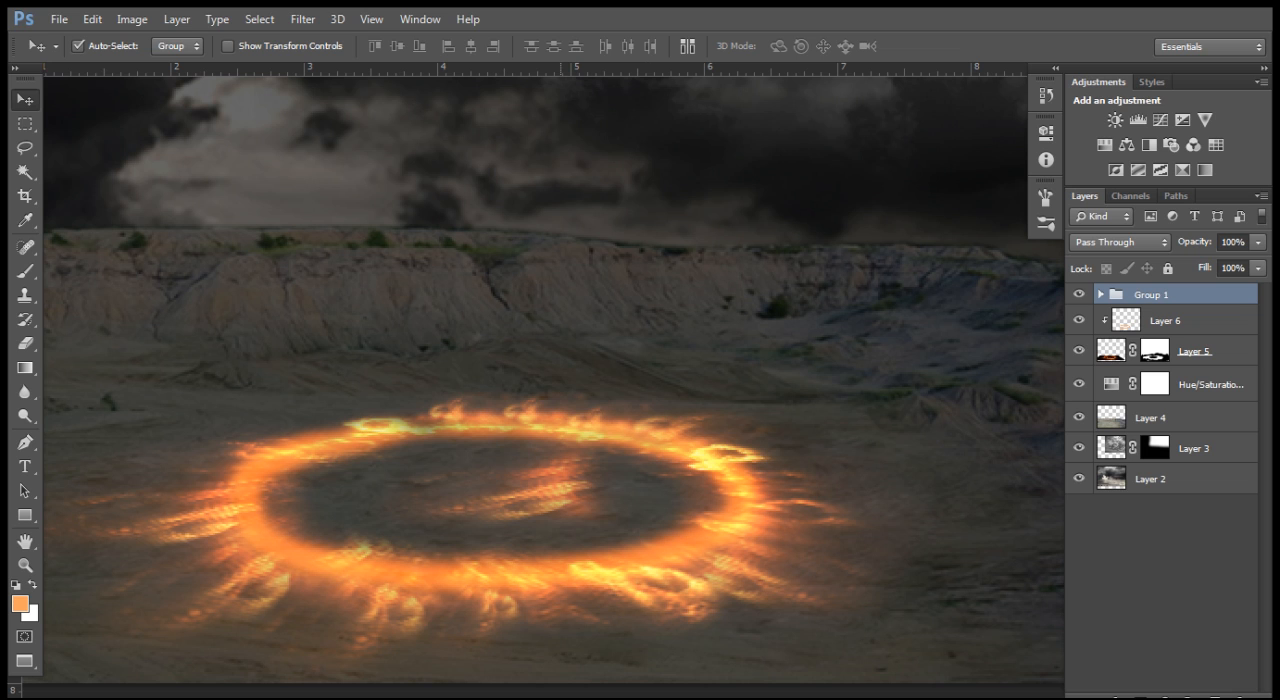
pyautogui.rightClick(1148, 294)
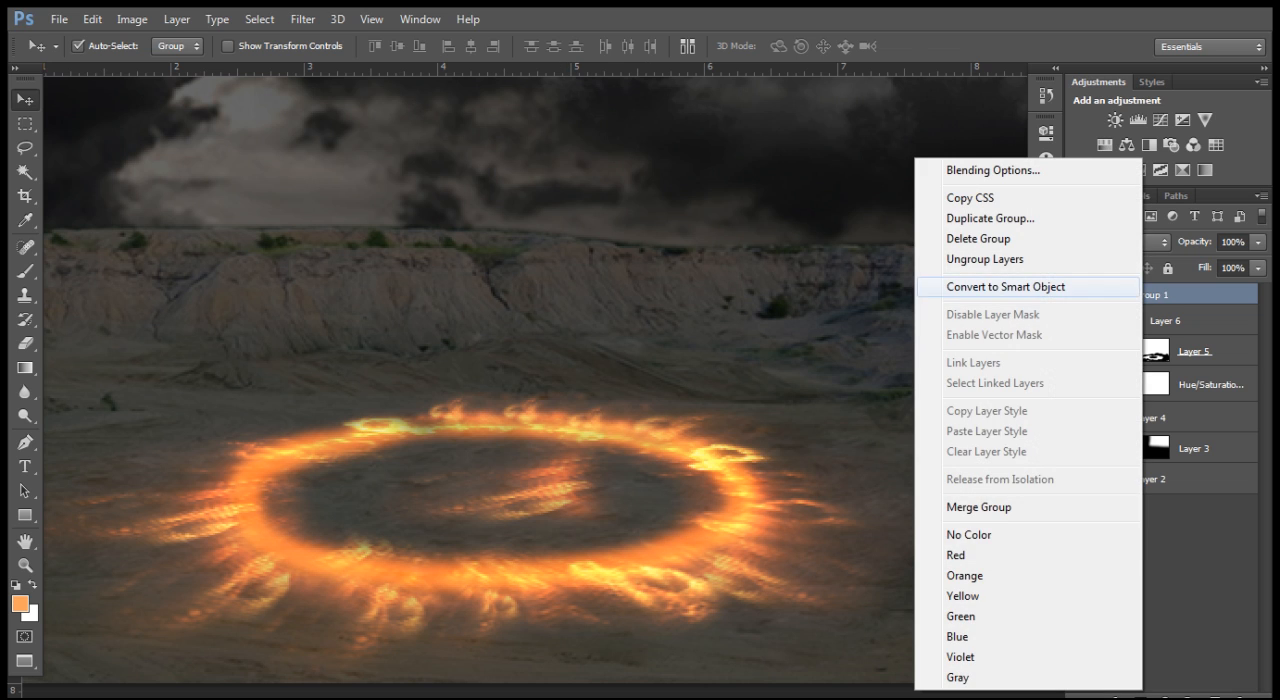
pyautogui.click(990, 259)
pyautogui.click(1003, 330)
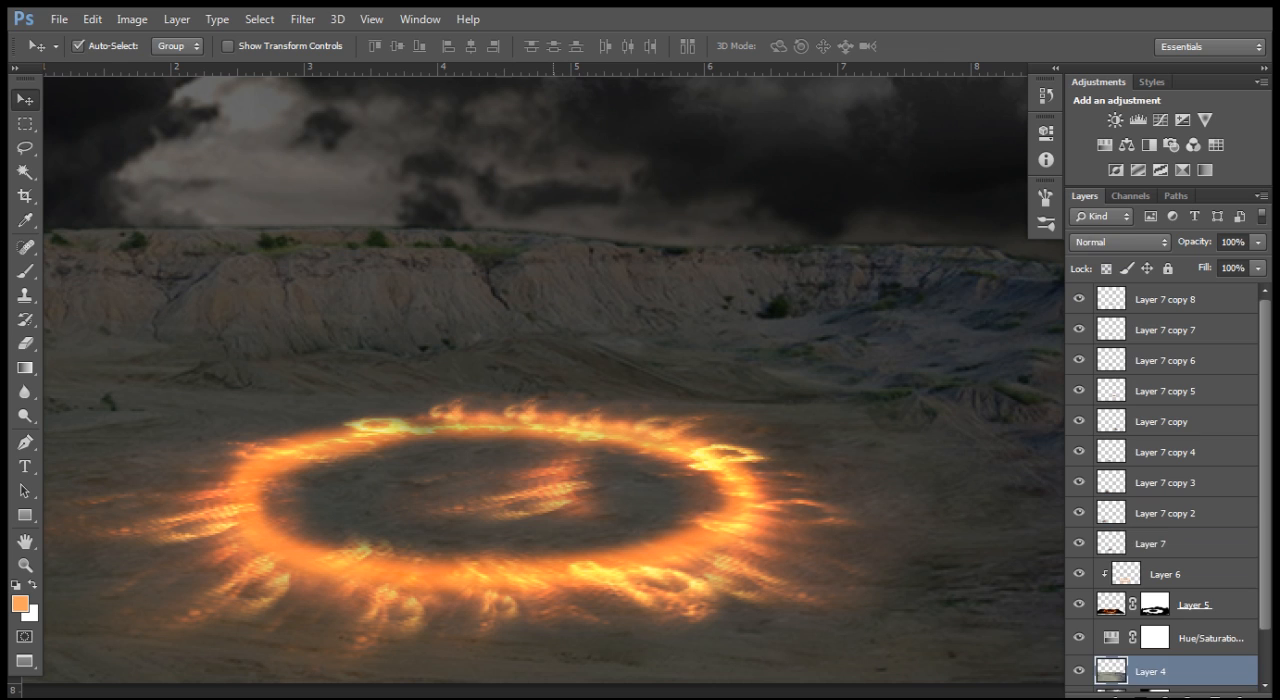
# Step: Delete the flame patch in the ring's centre and group all the remaining Layer 7 flame copies
pyautogui.click(555, 492)
pyautogui.press('Delete')
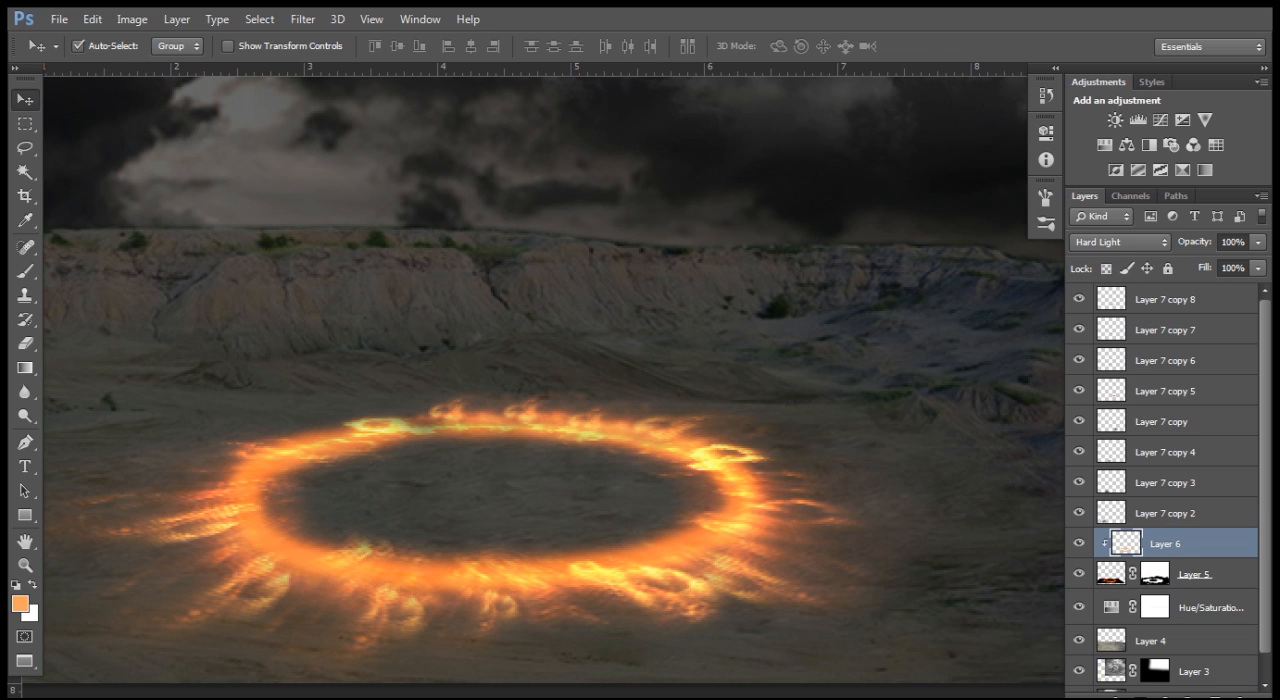
pyautogui.click(1179, 513)
pyautogui.keyDown('shift'); pyautogui.click(1179, 299); pyautogui.keyUp('shift')
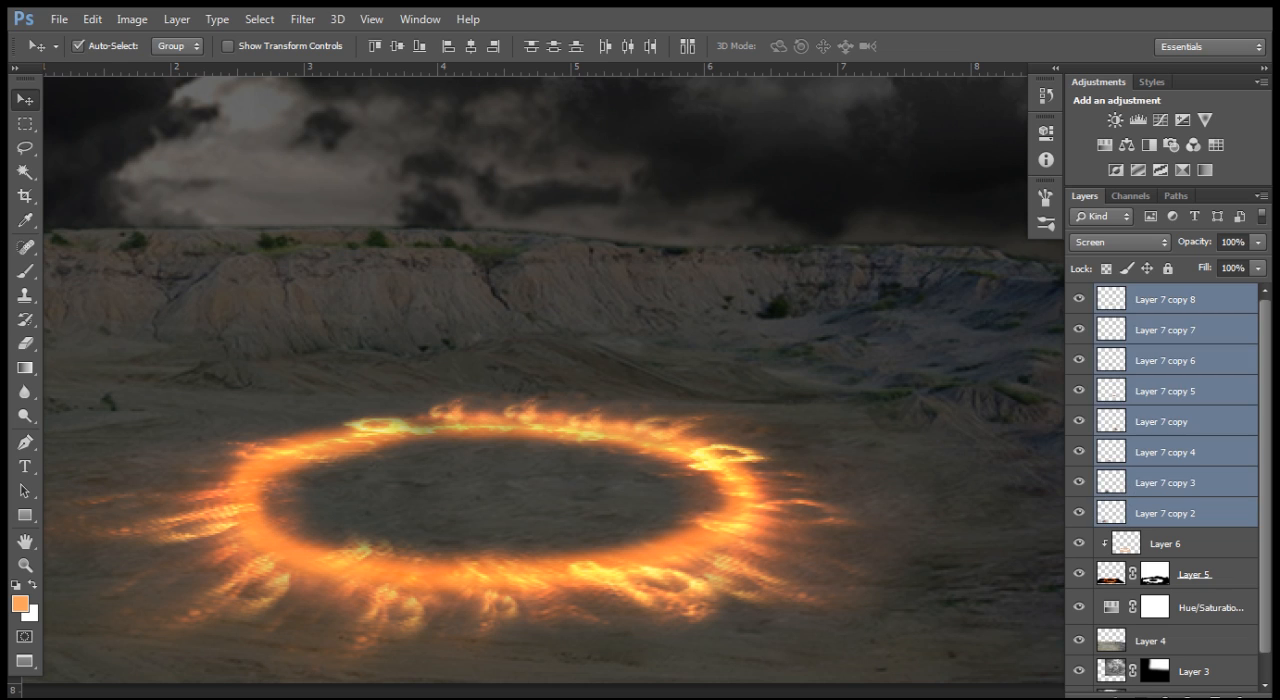
pyautogui.hotkey('ctrl', 'g')
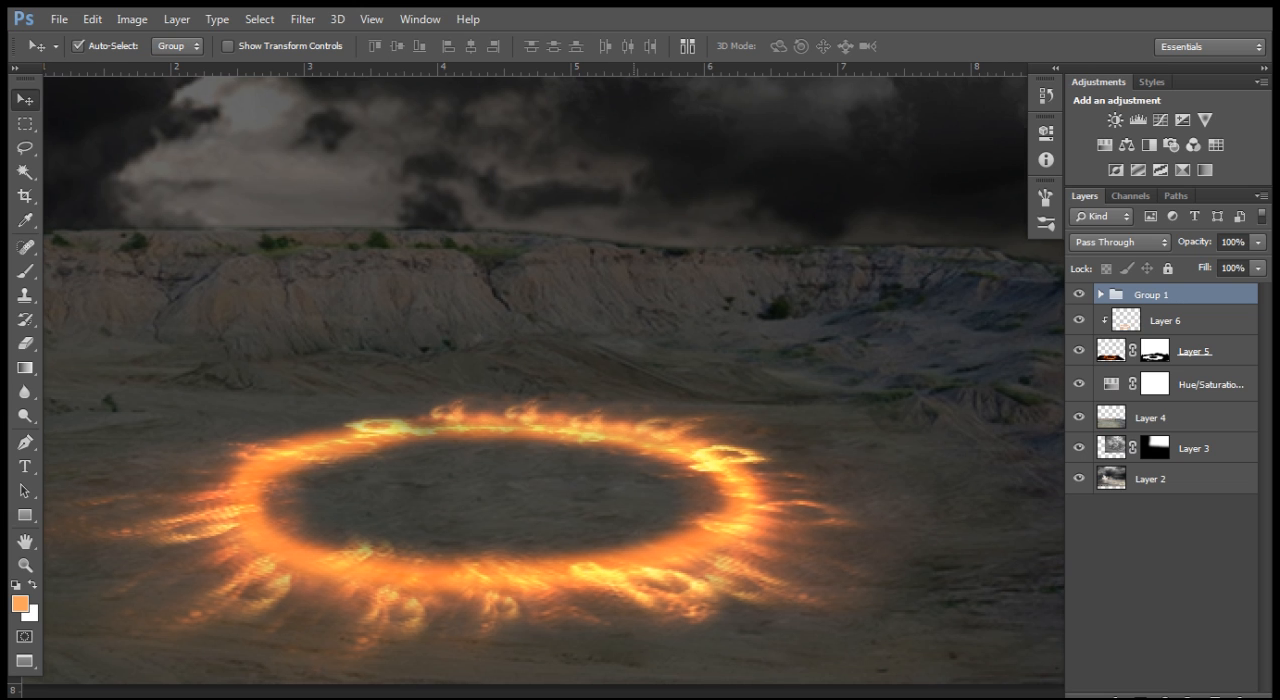
# Step: Create a new empty layer above the flame group
pyautogui.hotkey('ctrl', '-')
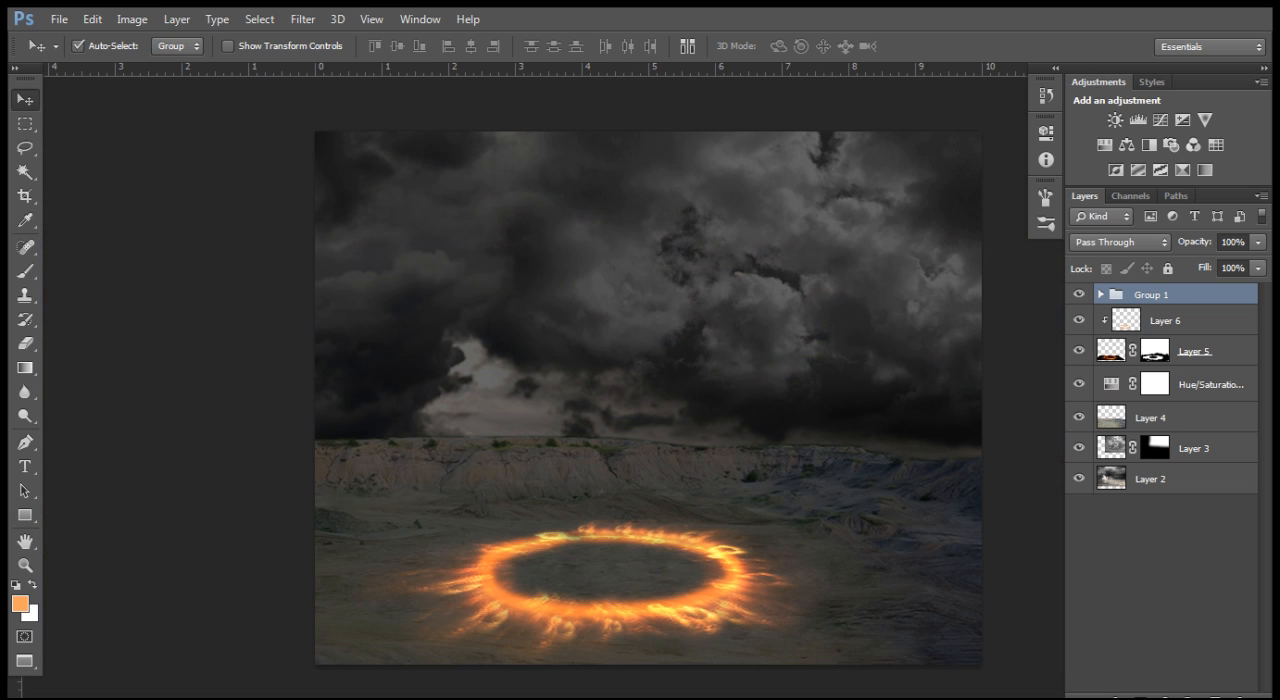
pyautogui.hotkey('ctrl', 'shift', 'n')
pyautogui.press('Return')
# Step: Lasso a wide rounded area around the ring and its flames, down to the ground's lower edge, and extend the selection's left side smoothly
pyautogui.press('l')
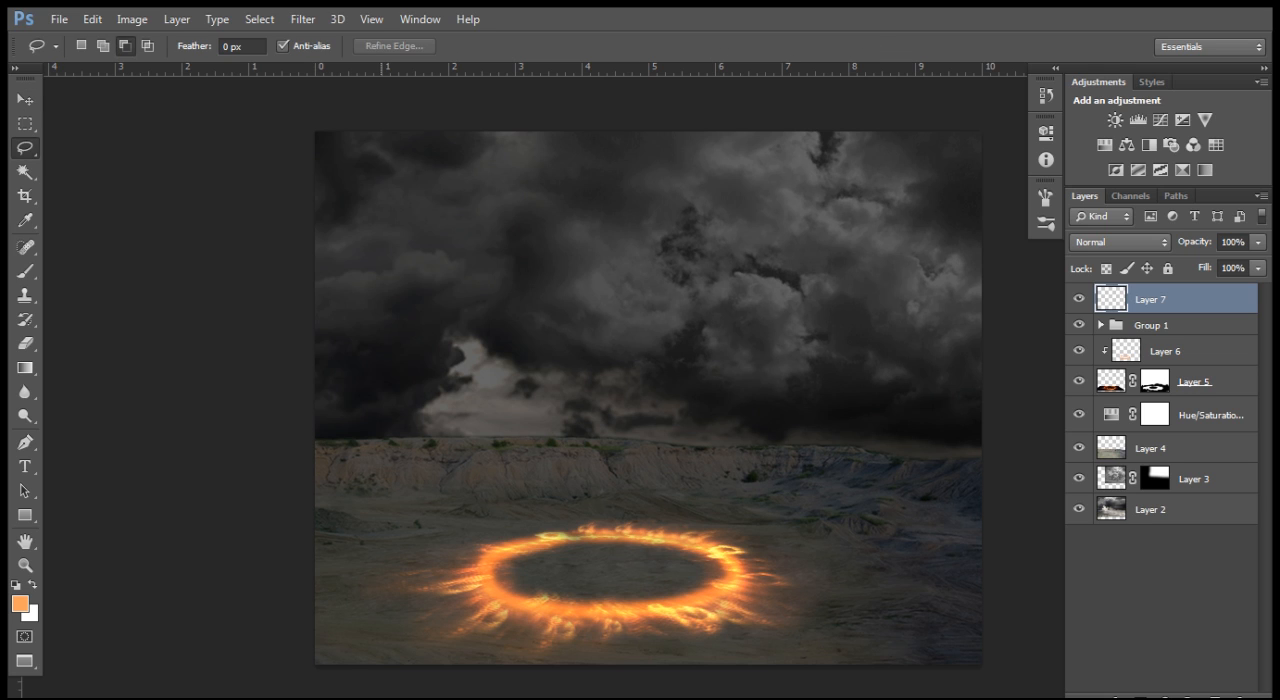
pyautogui.press('z')
pyautogui.click(388, 530)
pyautogui.moveTo(756, 545); pyautogui.dragTo(530, 369)
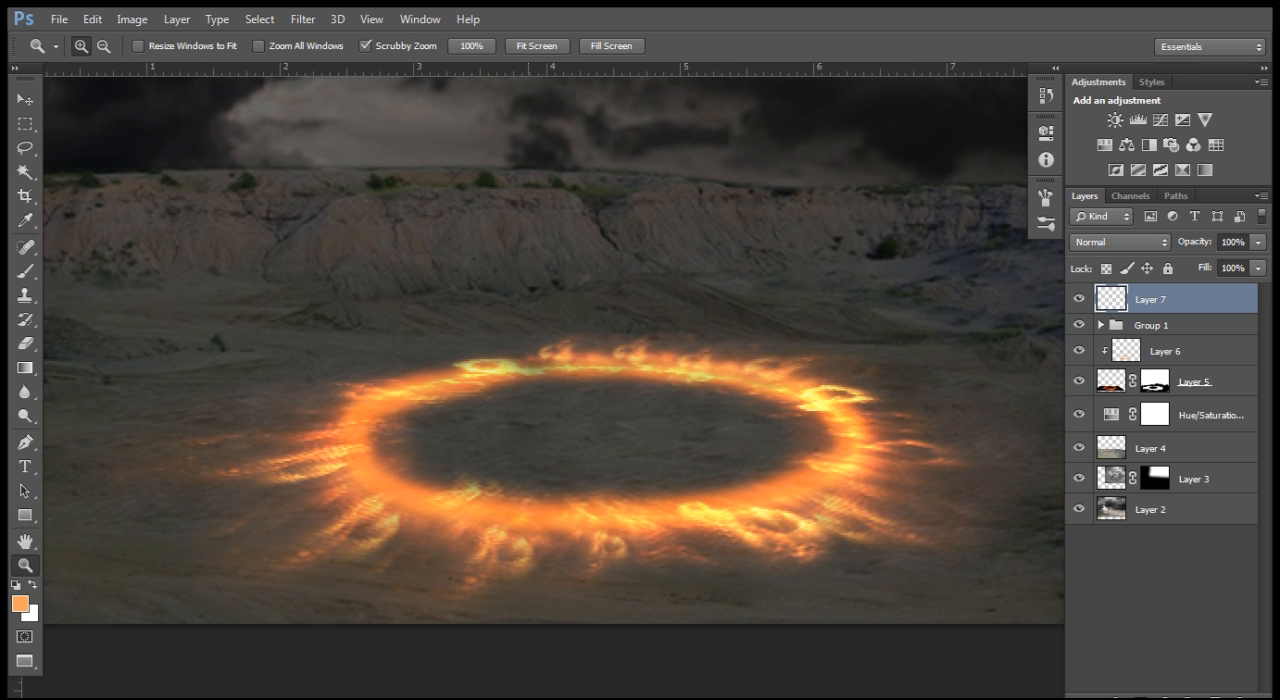
pyautogui.press('Tab')
pyautogui.press('l')
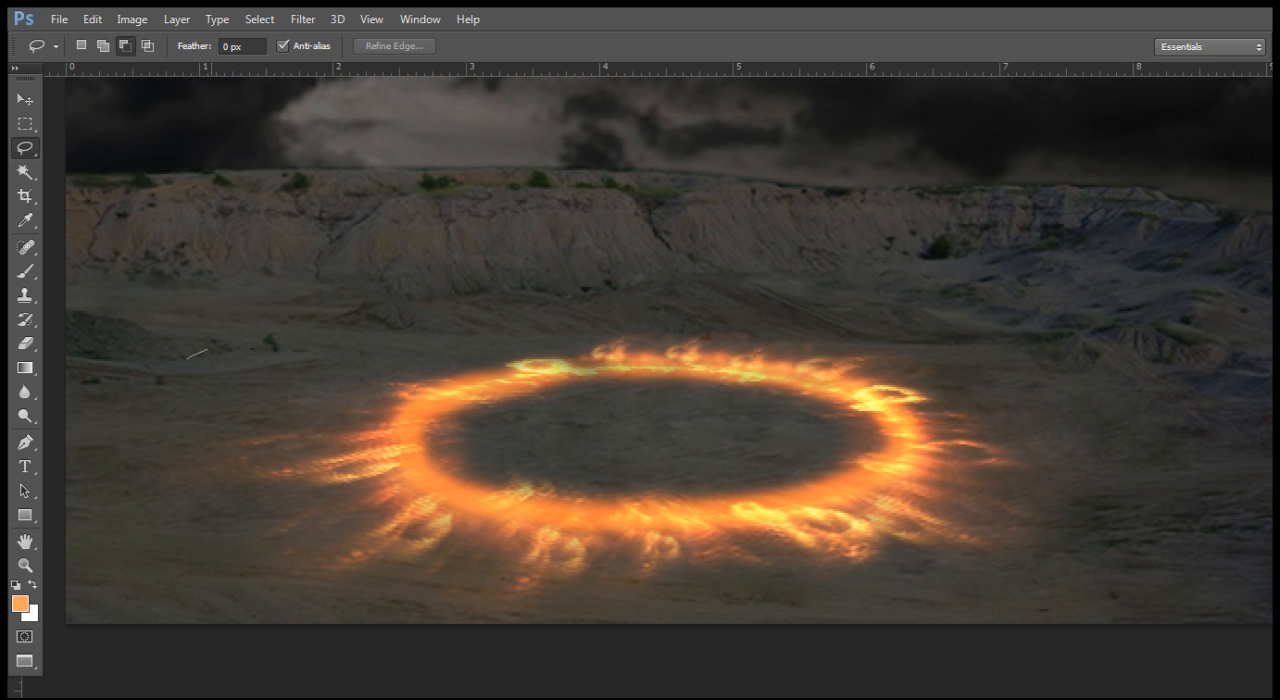
pyautogui.moveTo(272, 321); pyautogui.dragTo(496, 277)
pyautogui.moveTo(585, 273); pyautogui.dragTo(848, 265)
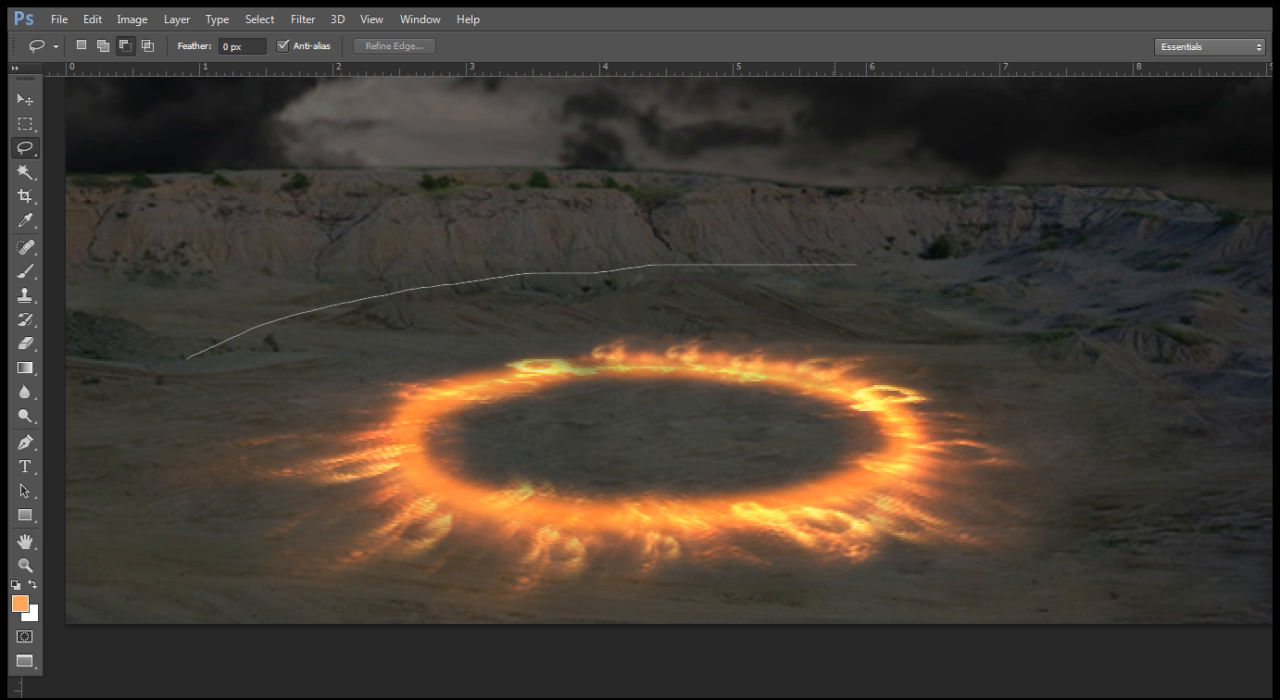
pyautogui.moveTo(928, 270)
pyautogui.mouseDown()
pyautogui.moveTo(1035, 306)
pyautogui.moveTo(1121, 366)
pyautogui.moveTo(1174, 450)
pyautogui.moveTo(1180, 536)
pyautogui.mouseUp()
pyautogui.moveTo(1131, 609)
pyautogui.mouseDown()
pyautogui.moveTo(980, 623)
pyautogui.moveTo(506, 623)
pyautogui.moveTo(228, 592)
pyautogui.moveTo(124, 492)
pyautogui.moveTo(188, 358)
pyautogui.mouseUp()
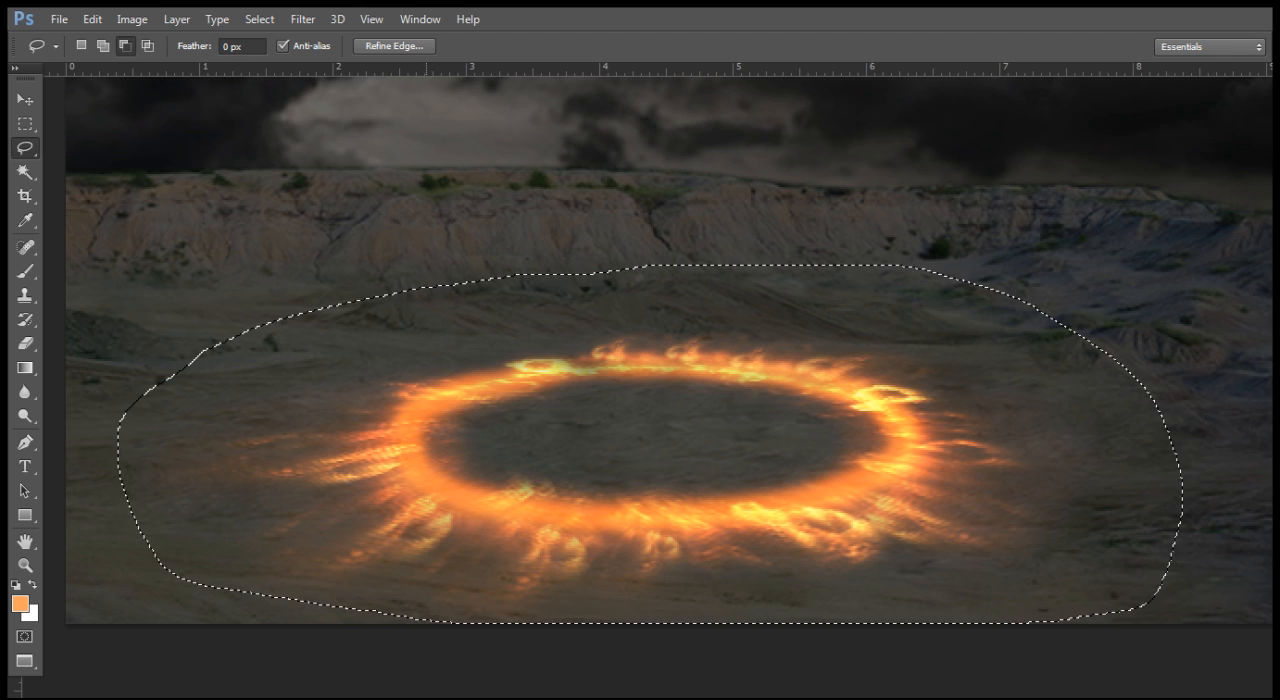
pyautogui.moveTo(291, 420); pyautogui.dragTo(327, 326)
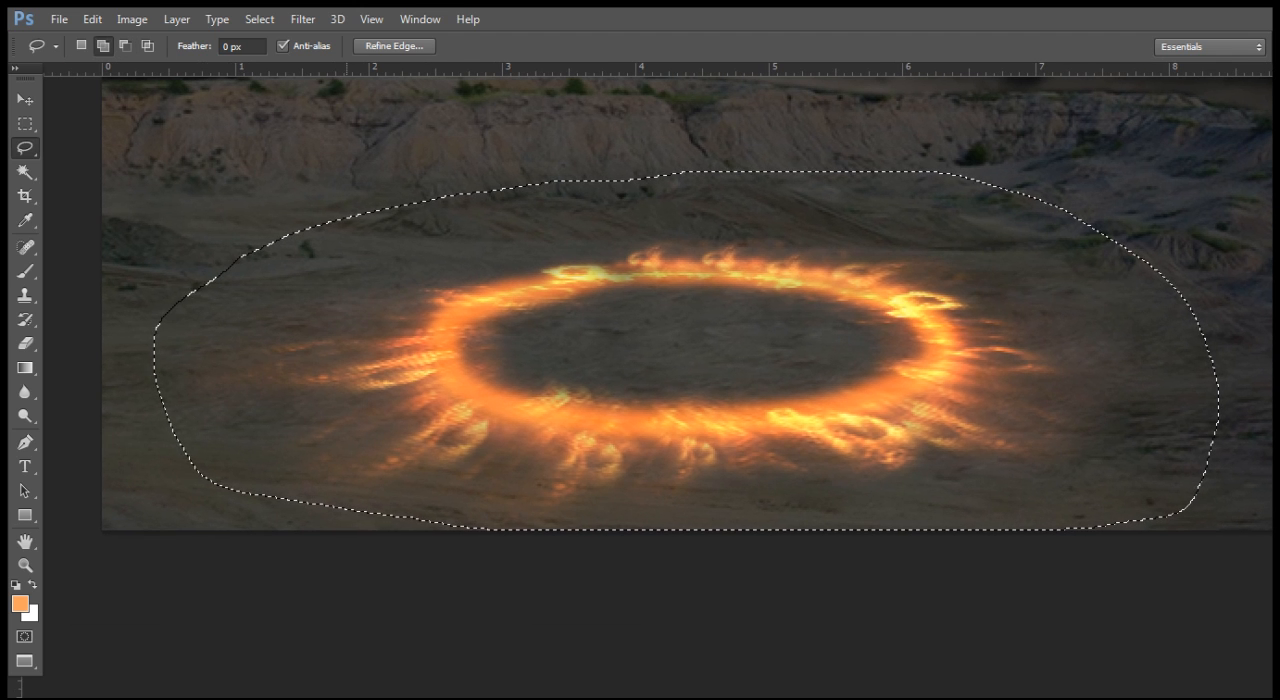
pyautogui.moveTo(350, 215)
pyautogui.mouseDown()
pyautogui.moveTo(256, 228)
pyautogui.moveTo(170, 278)
pyautogui.moveTo(145, 368)
pyautogui.moveTo(162, 452)
pyautogui.moveTo(272, 503)
pyautogui.moveTo(342, 511)
pyautogui.mouseUp()
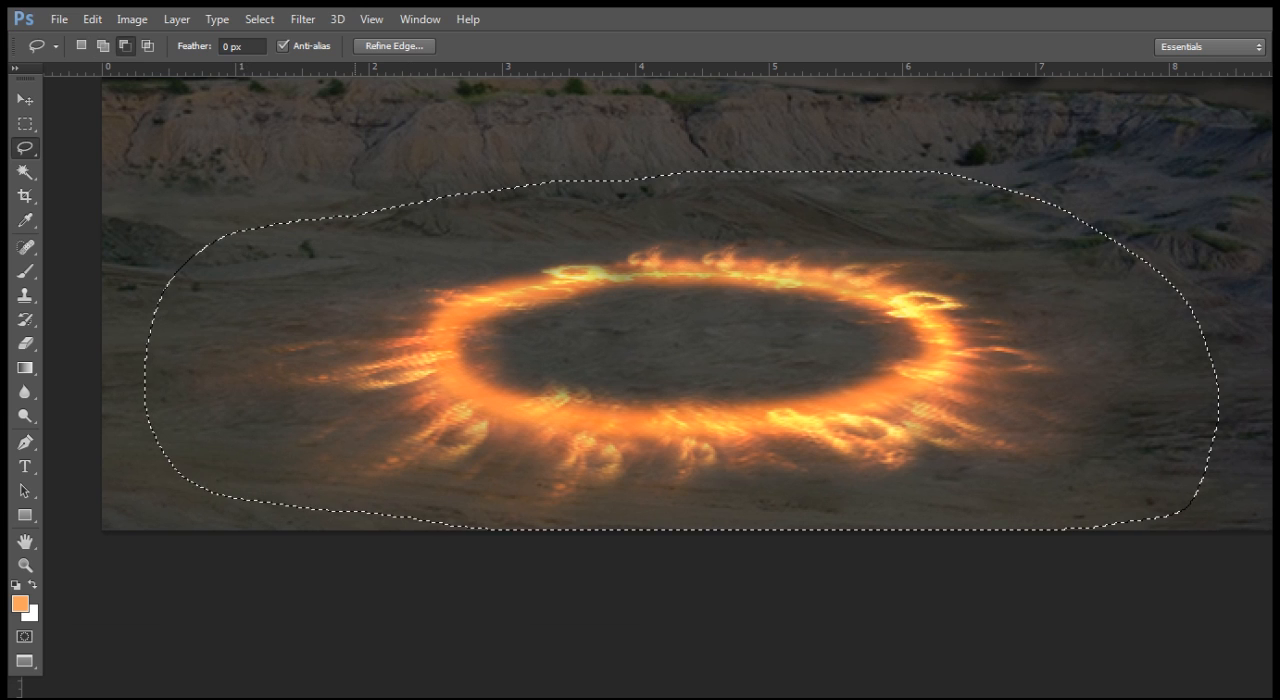
# Step: Subtract a curved strip from the selection's right side to bring that edge closer to the ring's flames
pyautogui.moveTo(316, 400); pyautogui.dragTo(360, 429)
pyautogui.moveTo(366, 250)
pyautogui.mouseDown()
pyautogui.moveTo(491, 222)
pyautogui.moveTo(760, 209)
pyautogui.mouseUp()
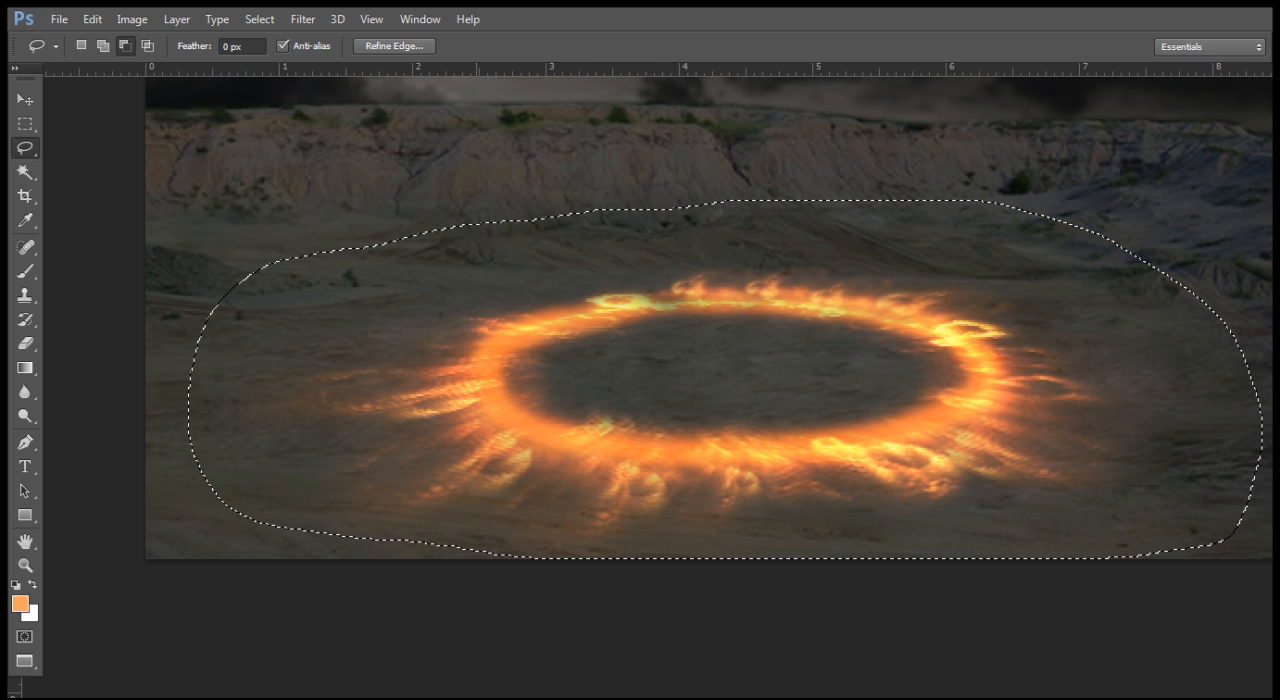
pyautogui.moveTo(213, 303)
pyautogui.mouseDown()
pyautogui.moveTo(250, 268)
pyautogui.moveTo(370, 240)
pyautogui.moveTo(600, 213)
pyautogui.moveTo(670, 214)
pyautogui.mouseUp()
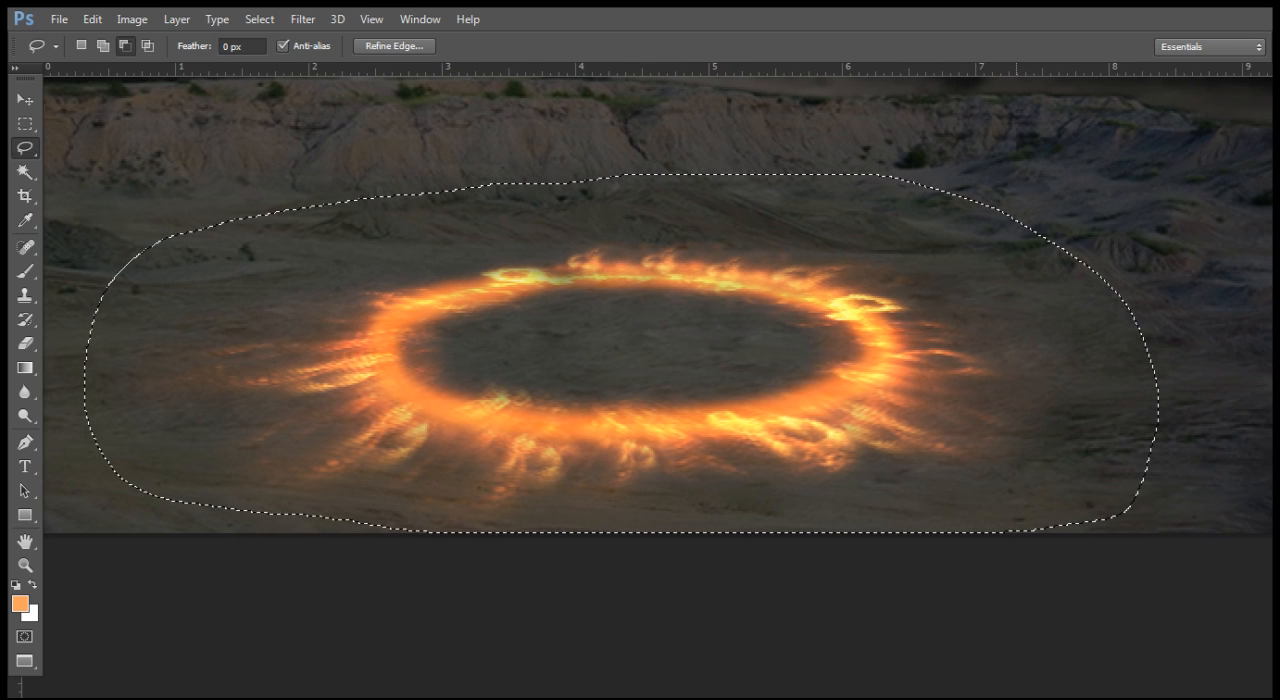
pyautogui.moveTo(1035, 229)
pyautogui.mouseDown()
pyautogui.moveTo(1095, 348)
pyautogui.moveTo(1104, 430)
pyautogui.mouseUp()
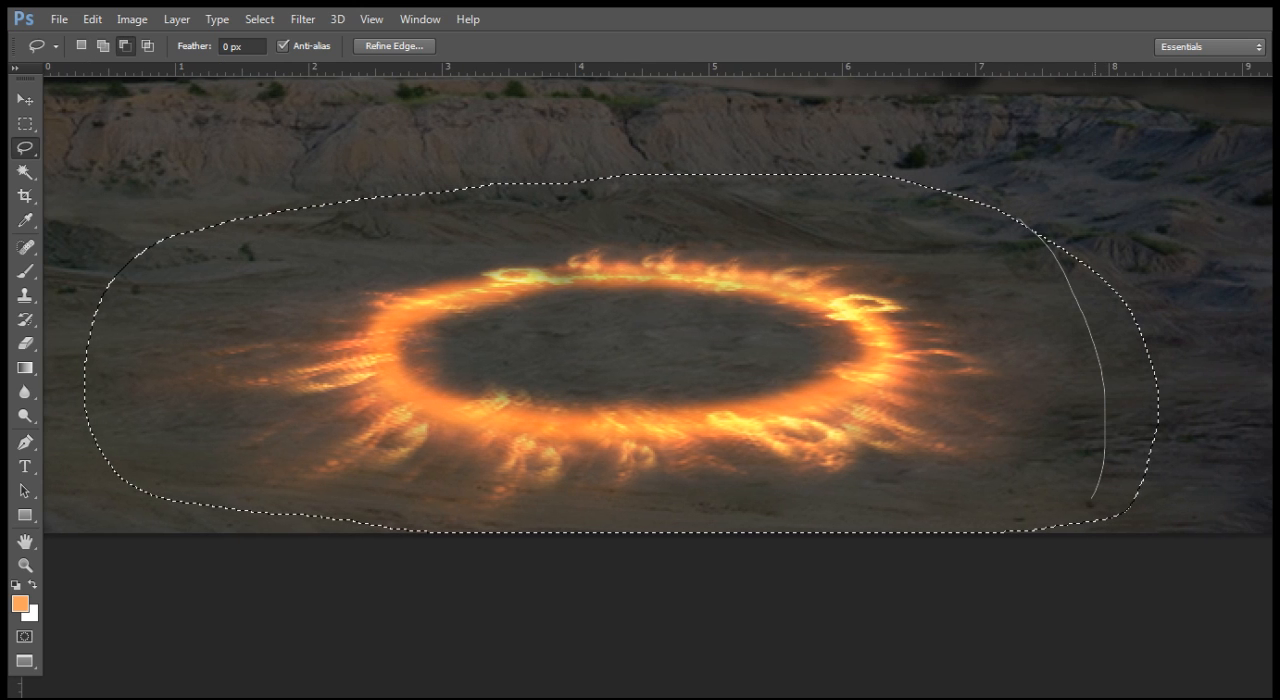
pyautogui.moveTo(1072, 532); pyautogui.dragTo(1072, 534)
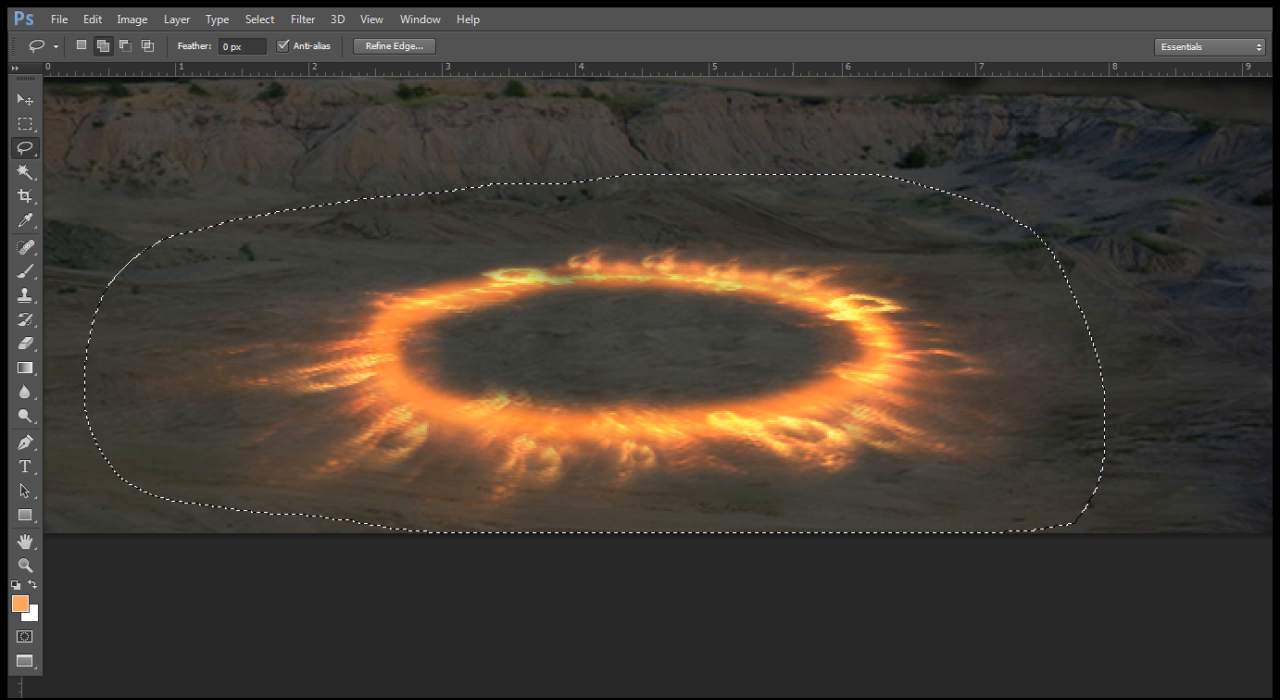
# Step: Extend the selection's right side slightly outward and refine the curve around its upper-right corner
pyautogui.moveTo(606, 179)
pyautogui.mouseDown()
pyautogui.moveTo(832, 188)
pyautogui.moveTo(1020, 220)
pyautogui.moveTo(681, 126)
pyautogui.moveTo(660, 132)
pyautogui.mouseUp()
pyautogui.moveTo(1016, 400); pyautogui.dragTo(1001, 369)
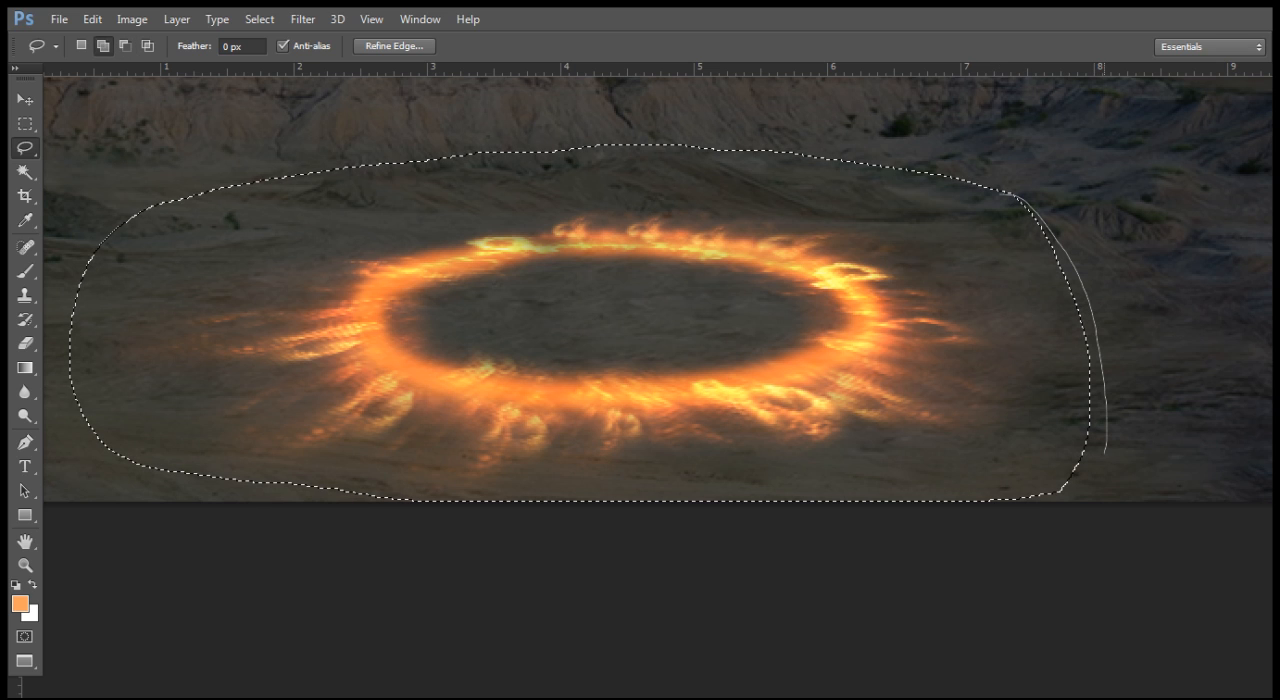
pyautogui.moveTo(1068, 490); pyautogui.dragTo(1062, 492)
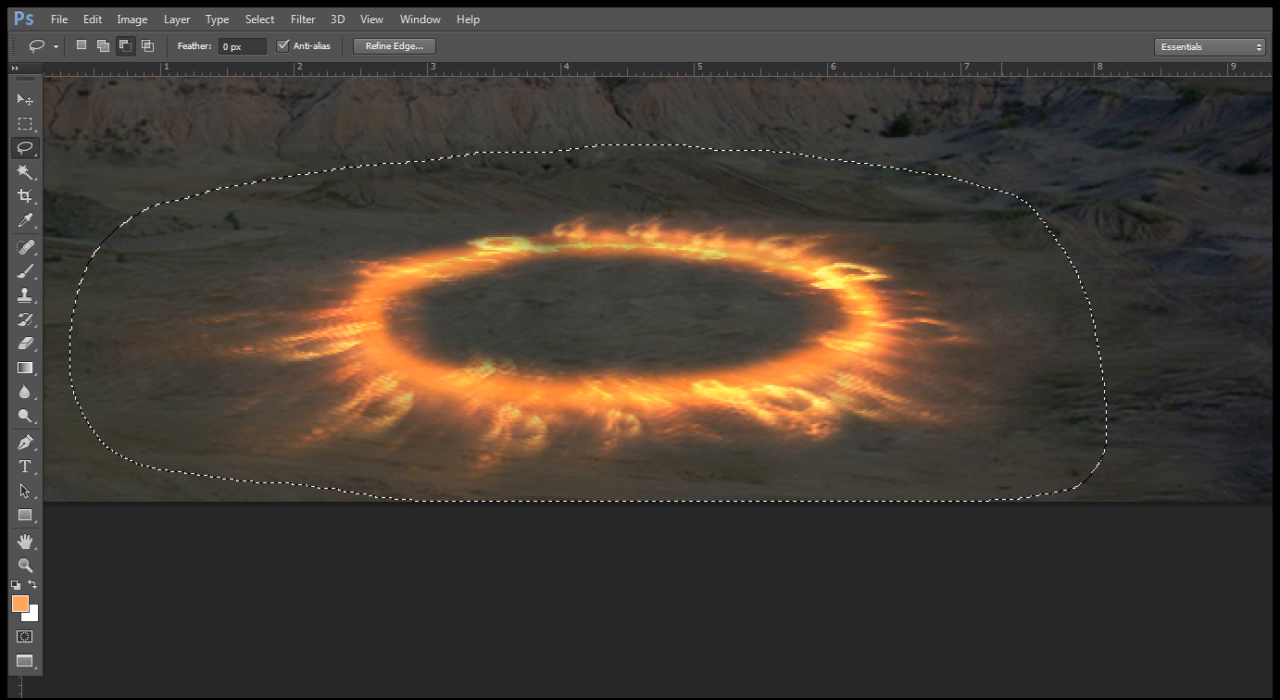
pyautogui.press('shift')
pyautogui.moveTo(990, 187); pyautogui.dragTo(1030, 196)
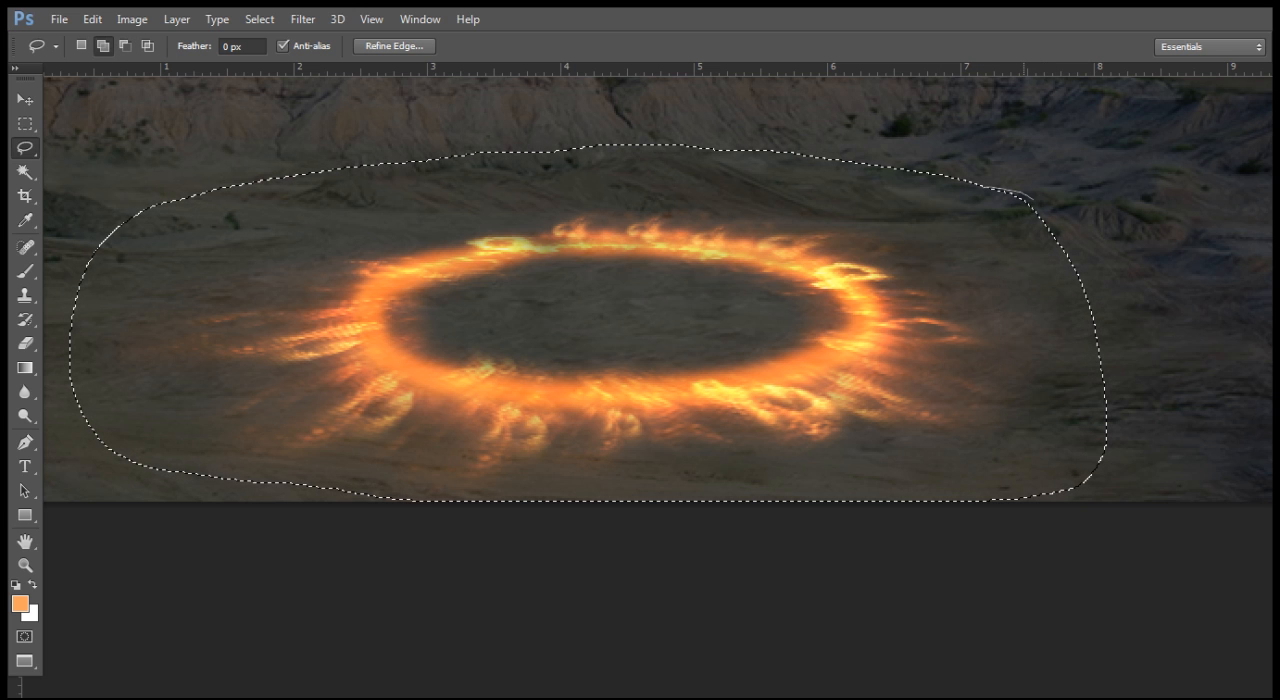
pyautogui.moveTo(1081, 272); pyautogui.dragTo(1098, 351)
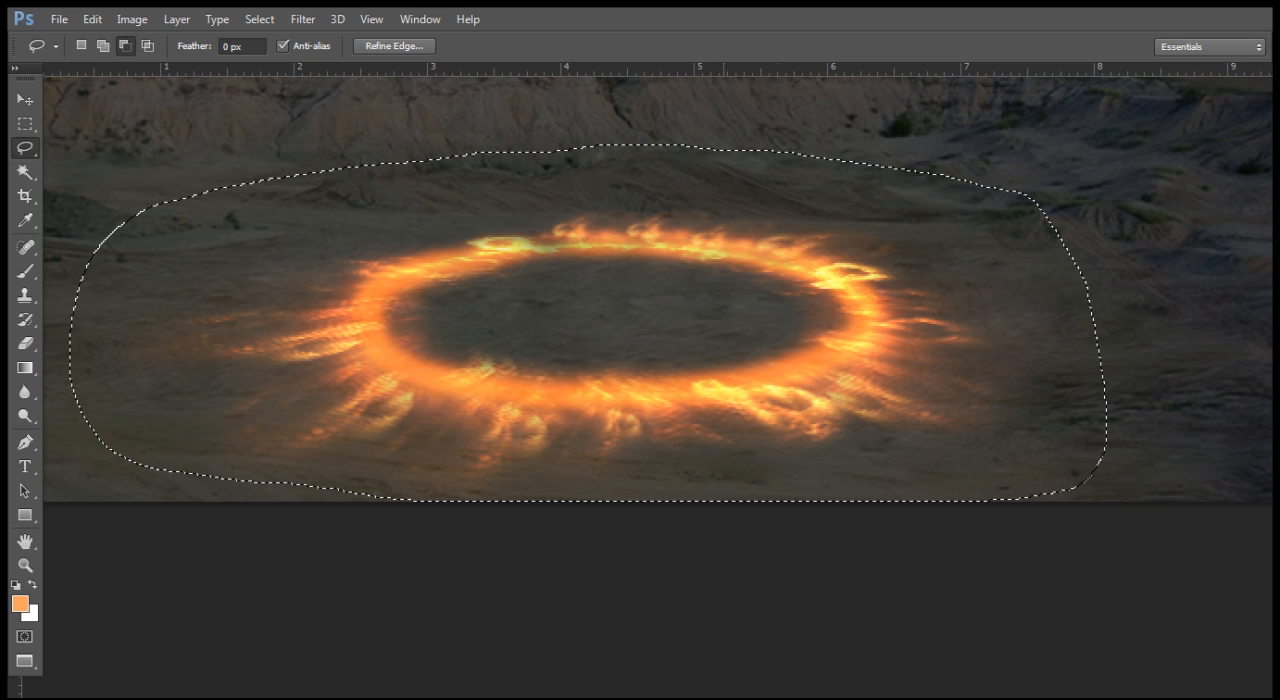
# Step: Trim the selection's bottom edge to a smooth curve just above the ground's lower edge
pyautogui.press('space')
pyautogui.moveTo(282, 400); pyautogui.dragTo(373, 313)
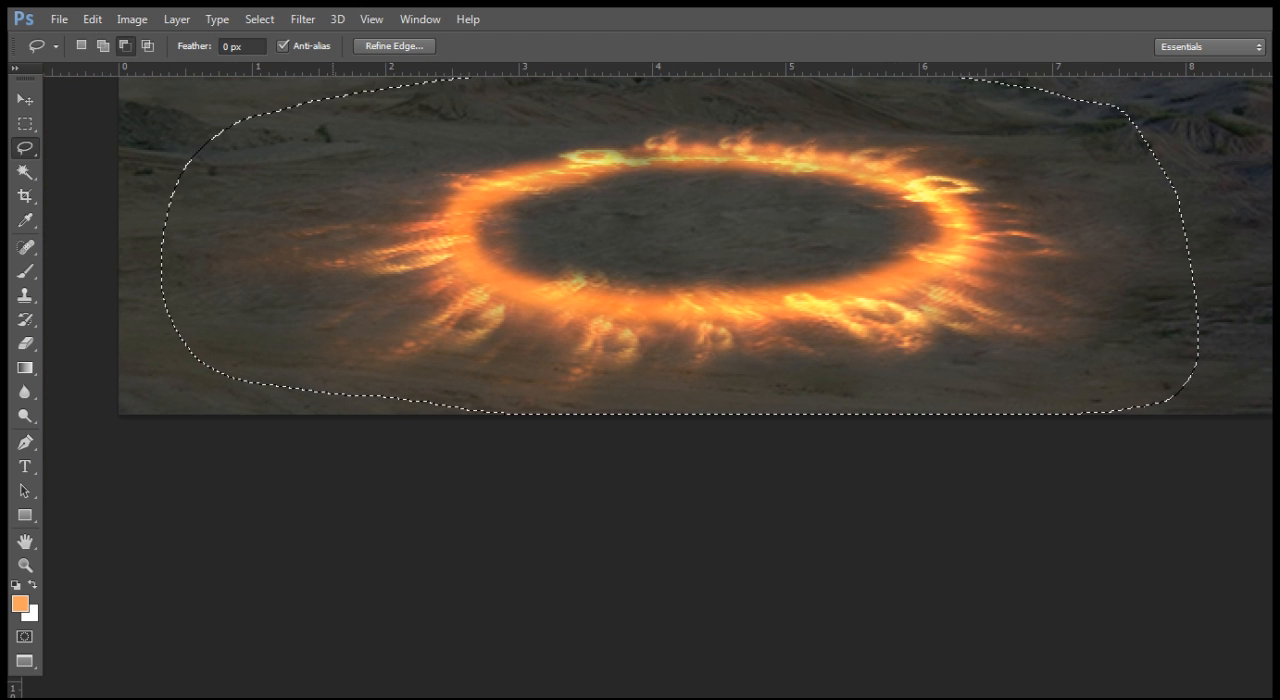
pyautogui.press('shift')
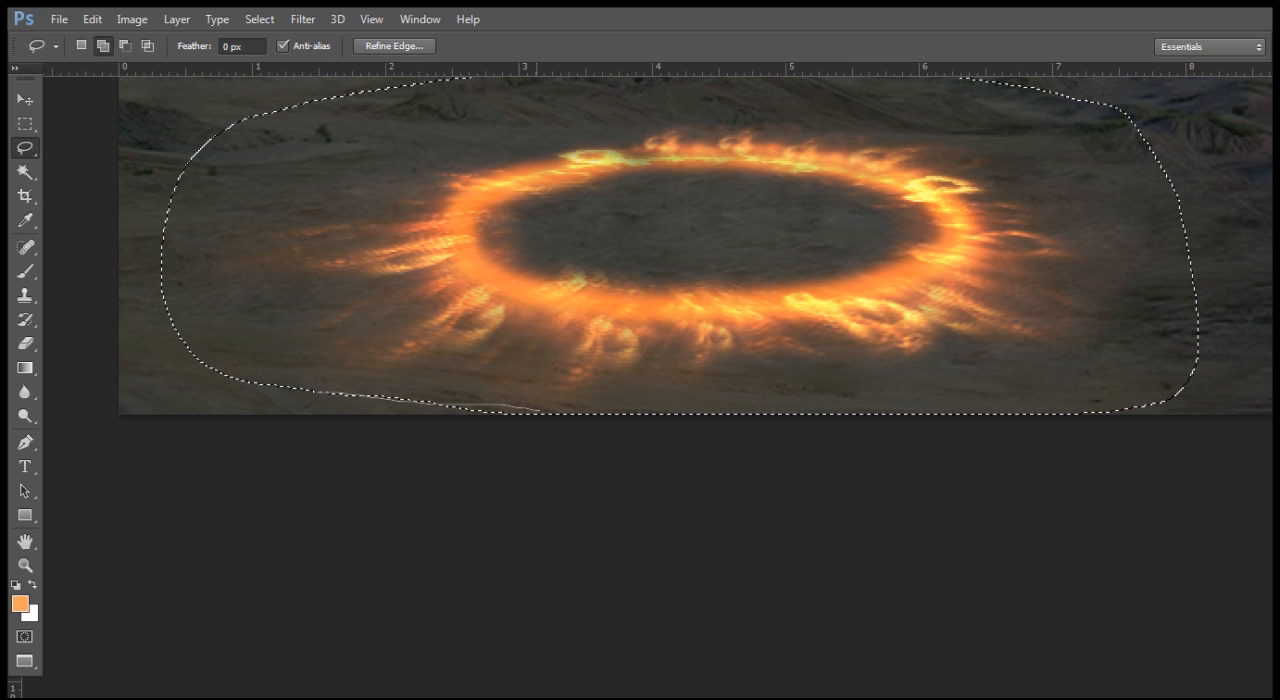
pyautogui.moveTo(866, 408)
pyautogui.mouseDown()
pyautogui.moveTo(970, 398)
pyautogui.moveTo(1195, 410)
pyautogui.moveTo(1080, 413)
pyautogui.mouseUp()
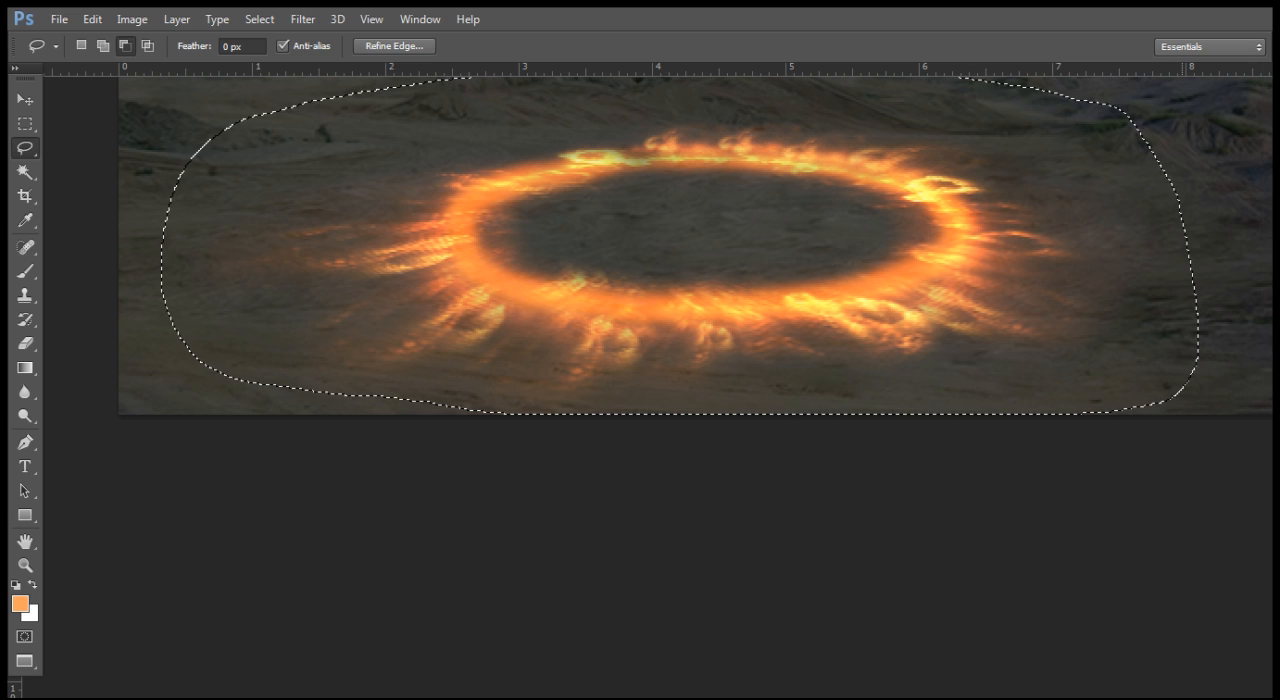
pyautogui.moveTo(1182, 401)
pyautogui.mouseDown()
pyautogui.moveTo(932, 409)
pyautogui.moveTo(1182, 413)
pyautogui.moveTo(1179, 398)
pyautogui.moveTo(398, 403)
pyautogui.mouseUp()
pyautogui.hotkey('ctrl', 'alt', 'z')
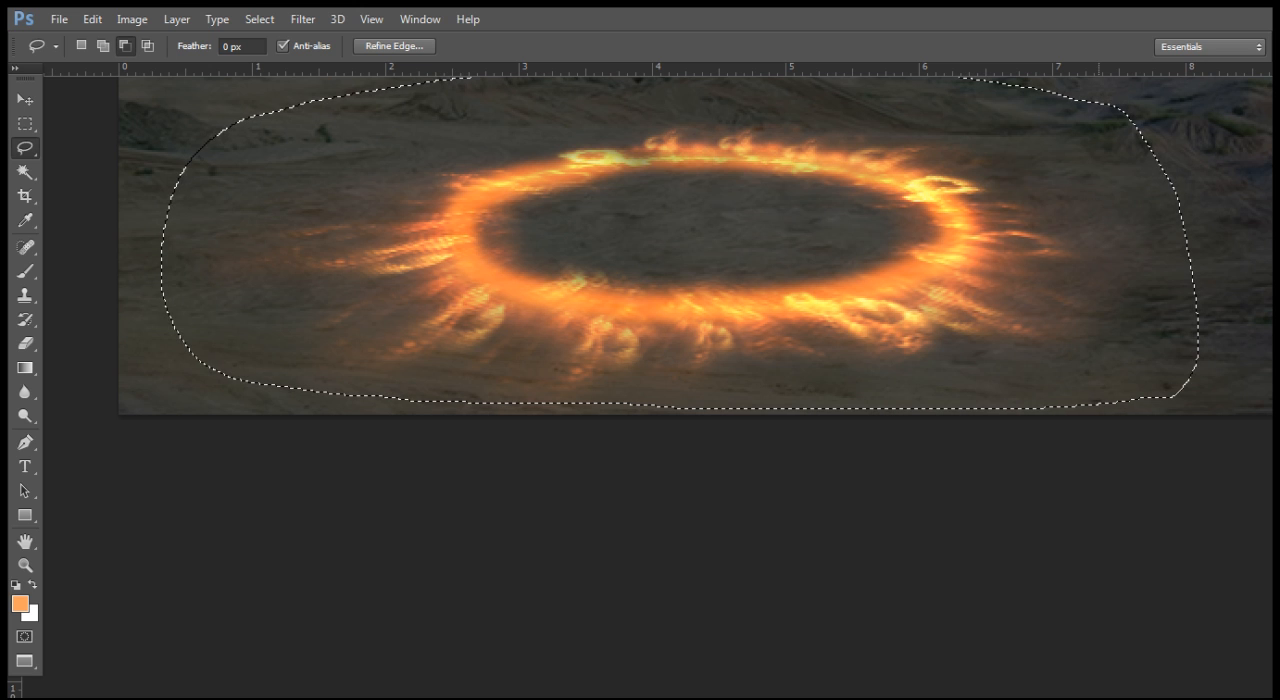
# Step: Round out the selection's upper-left corner and smooth its top edge by adding and subtracting small lasso areas
pyautogui.hotkey('ctrl', '-')
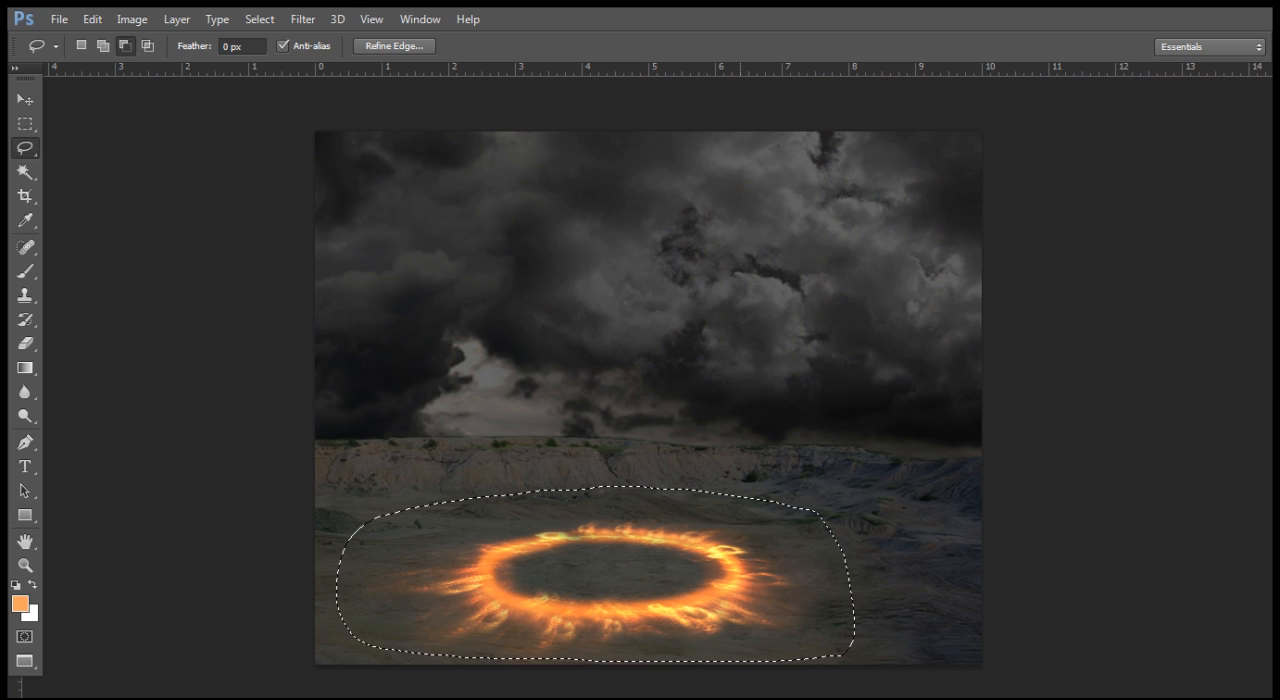
pyautogui.press('z')
pyautogui.click(738, 486)
pyautogui.moveTo(738, 486); pyautogui.dragTo(668, 358)
pyautogui.keyDown('alt'); pyautogui.click(862, 305); pyautogui.keyUp('alt')
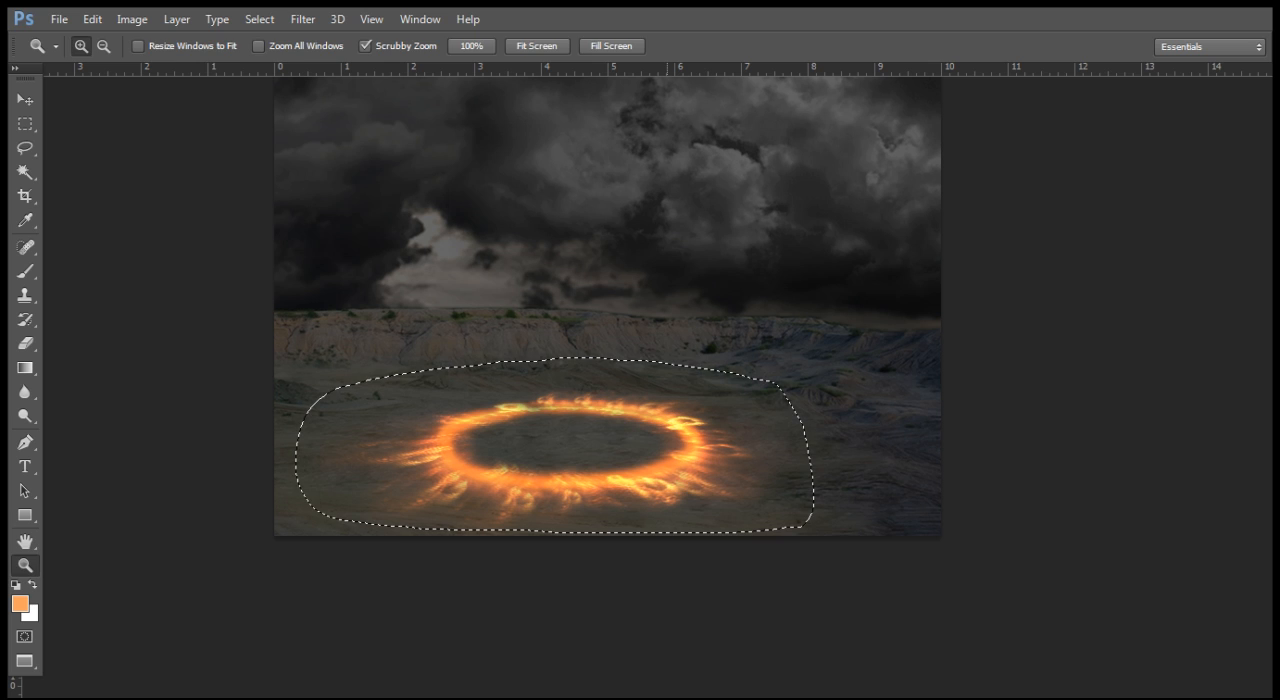
pyautogui.press('l')
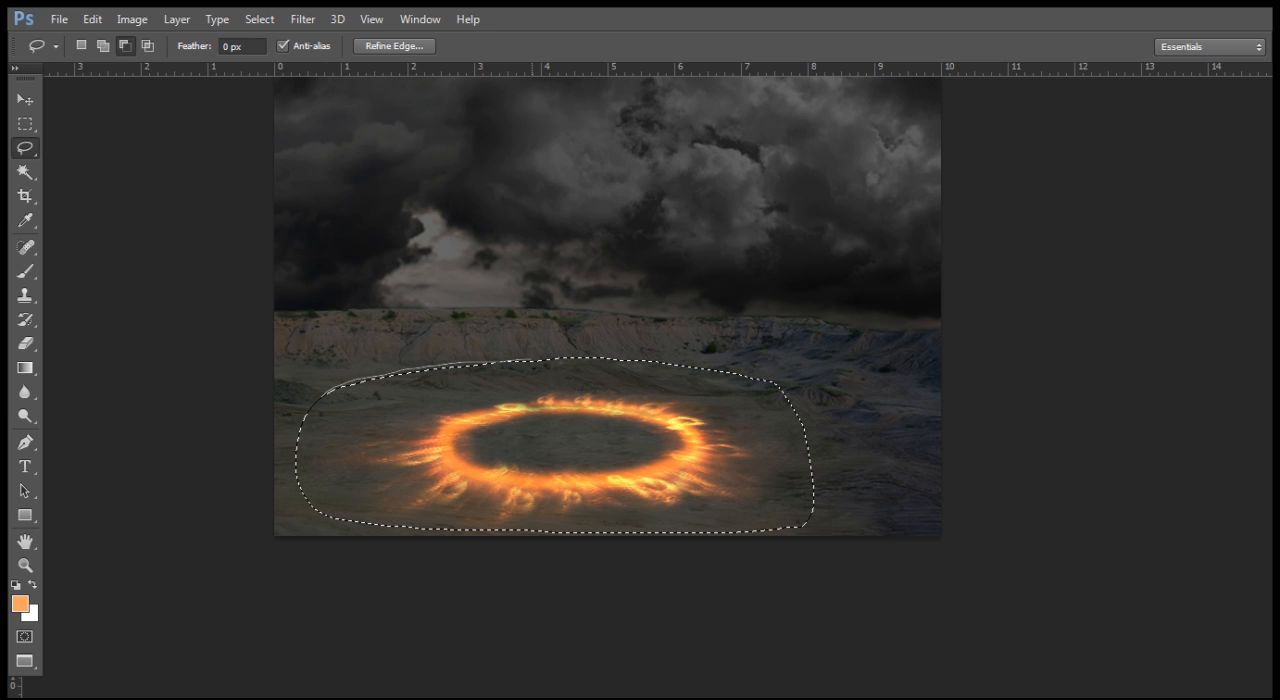
pyautogui.press('shift')
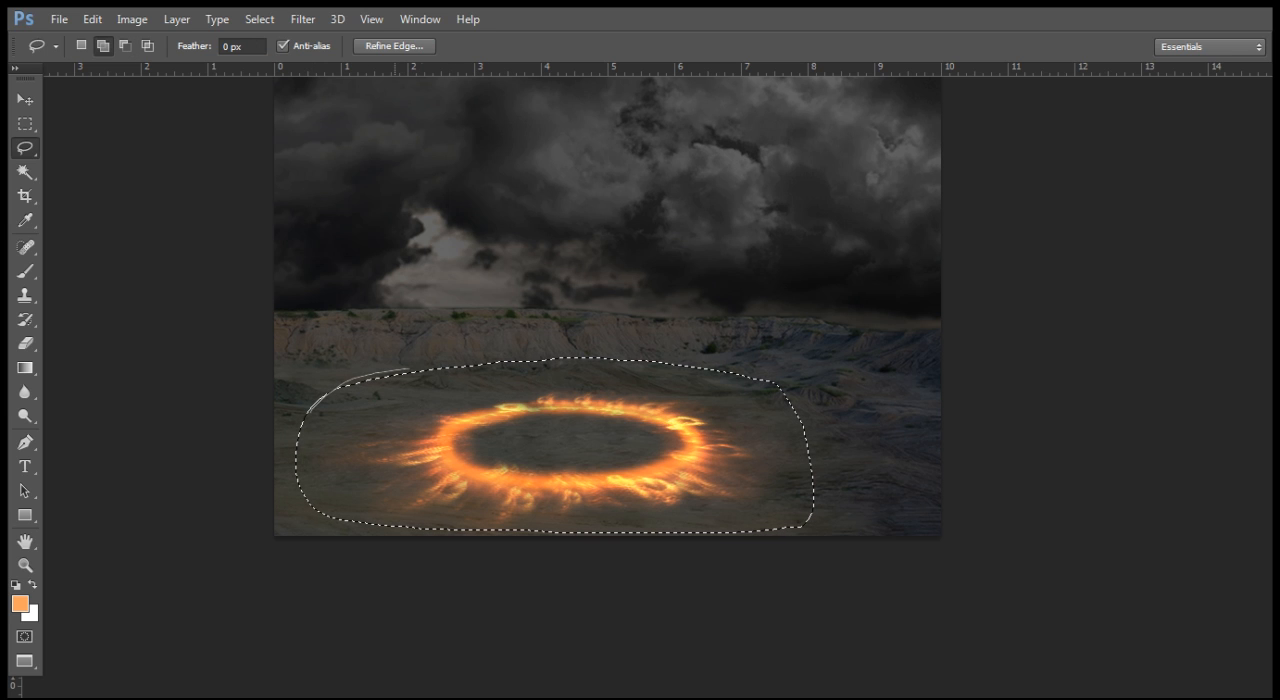
pyautogui.press('alt')
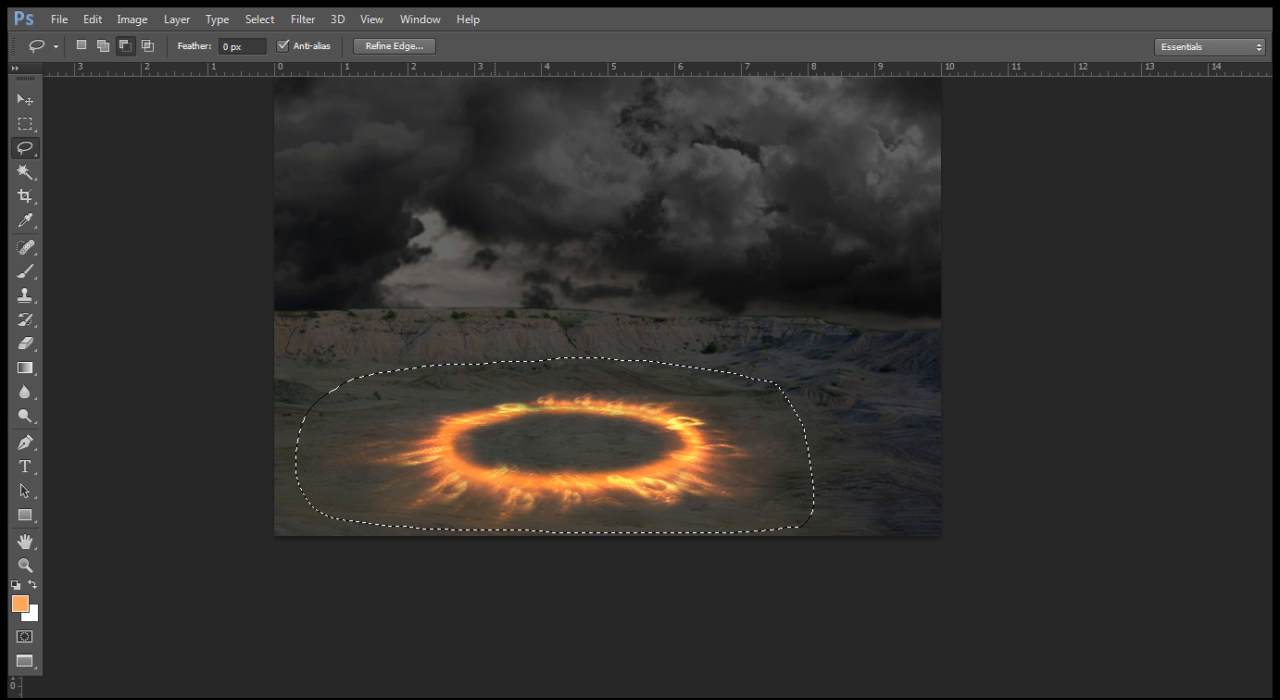
pyautogui.press('shift')
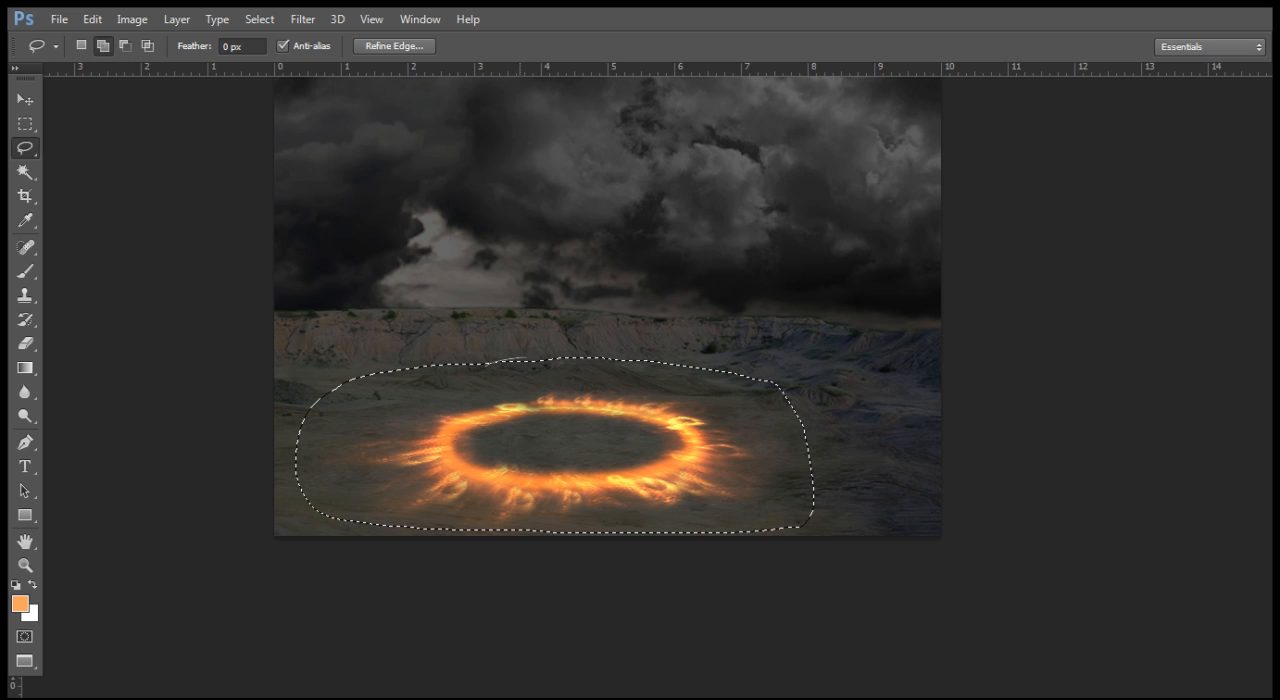
pyautogui.moveTo(468, 389); pyautogui.dragTo(462, 386)
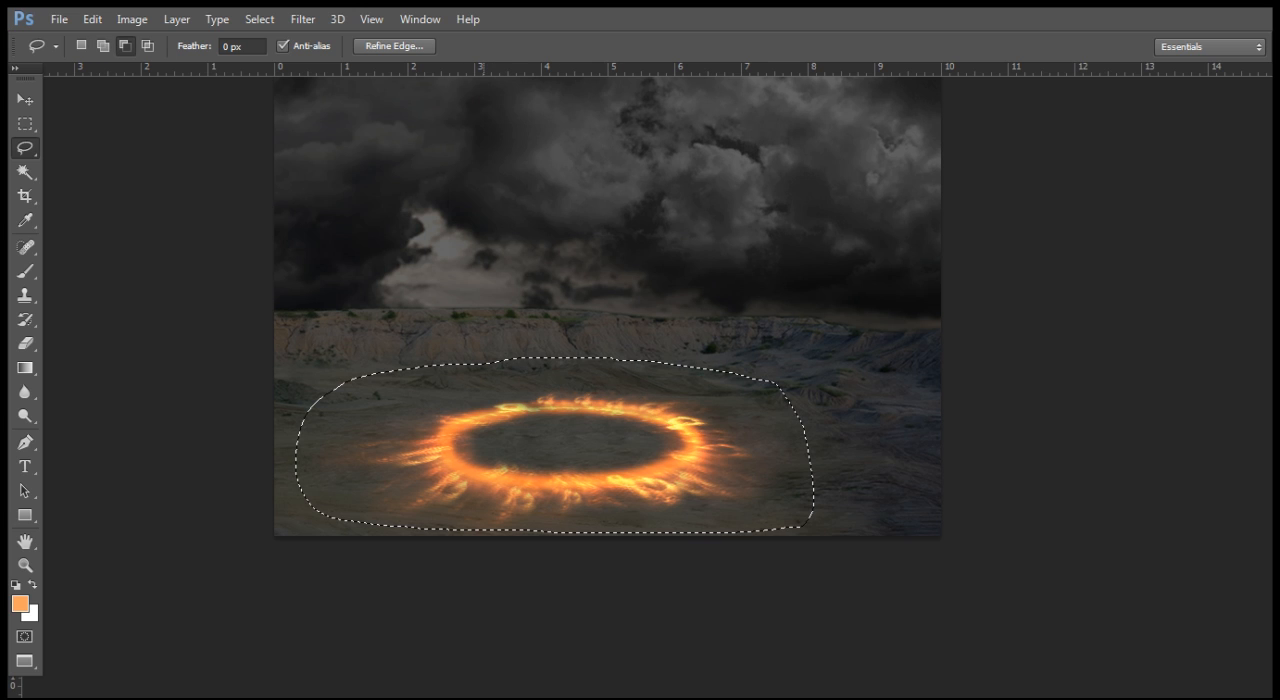
pyautogui.press('alt')
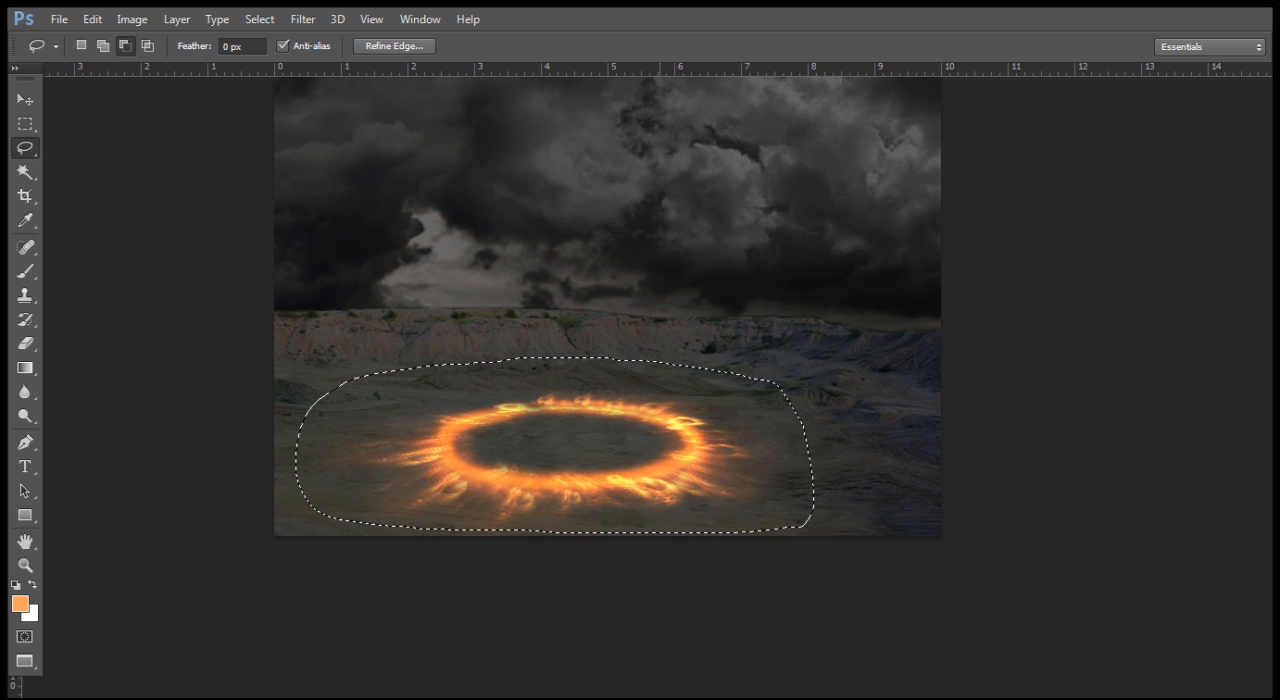
# Step: Add a thin curved area along the selection's upper-right corner and right side to round them off
pyautogui.press('shift')
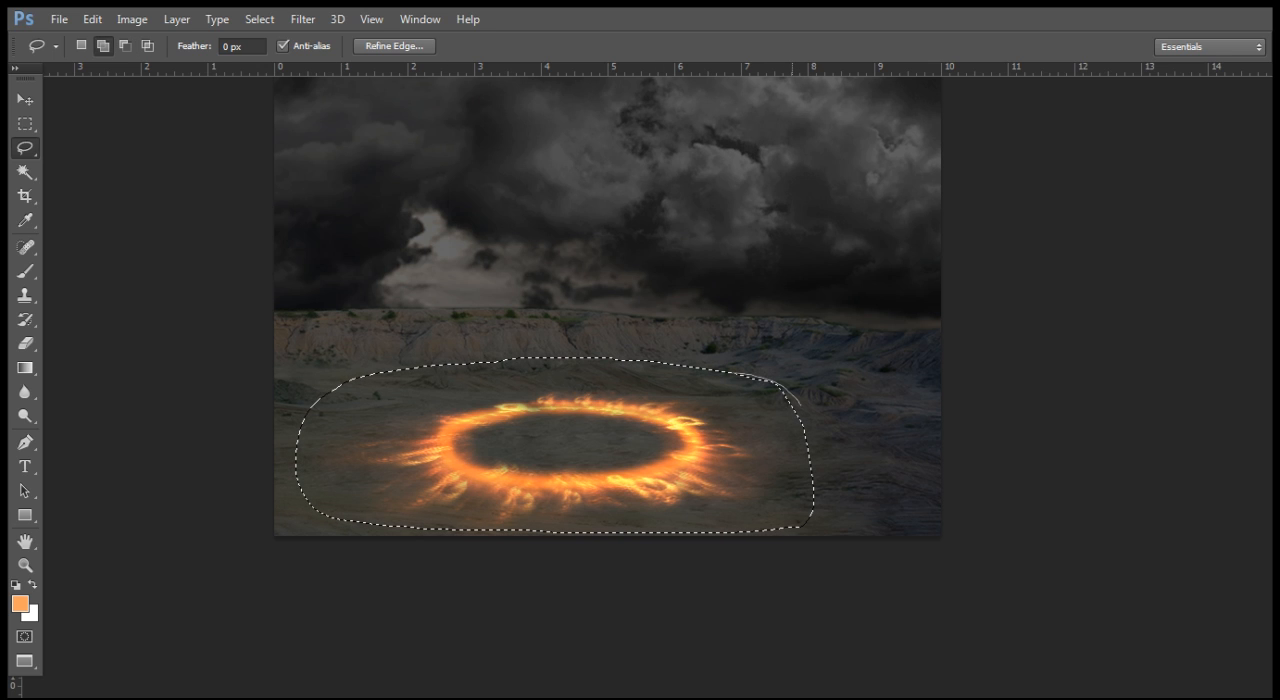
pyautogui.moveTo(792, 527); pyautogui.dragTo(782, 527)
pyautogui.press('shift')
pyautogui.press('alt')
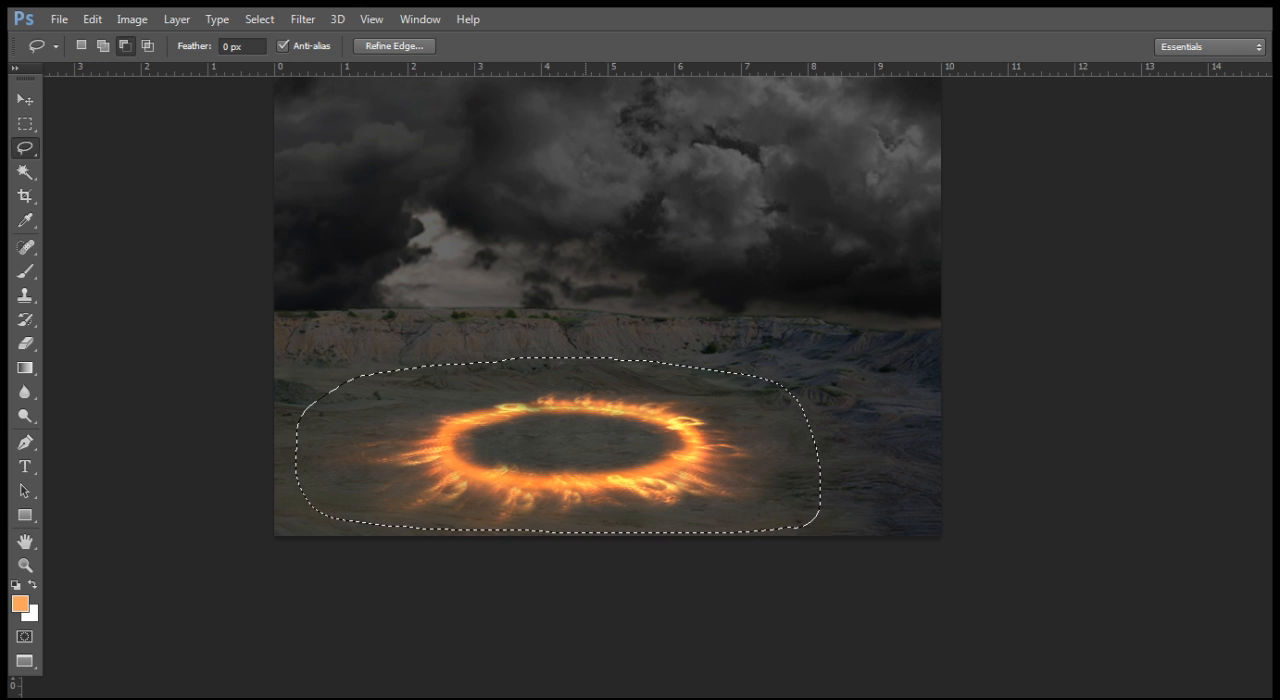
# Step: Show the layer list and set the foreground color to the orange fda25c
pyautogui.press('F7')
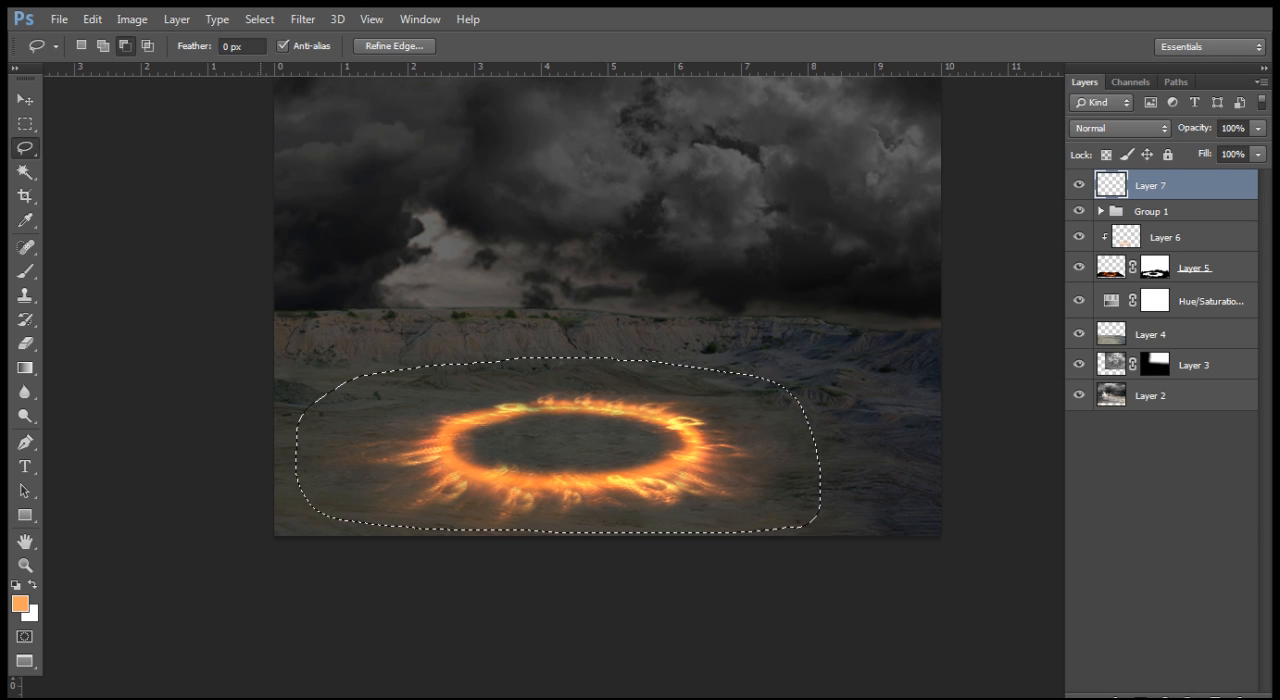
pyautogui.click(20, 604)
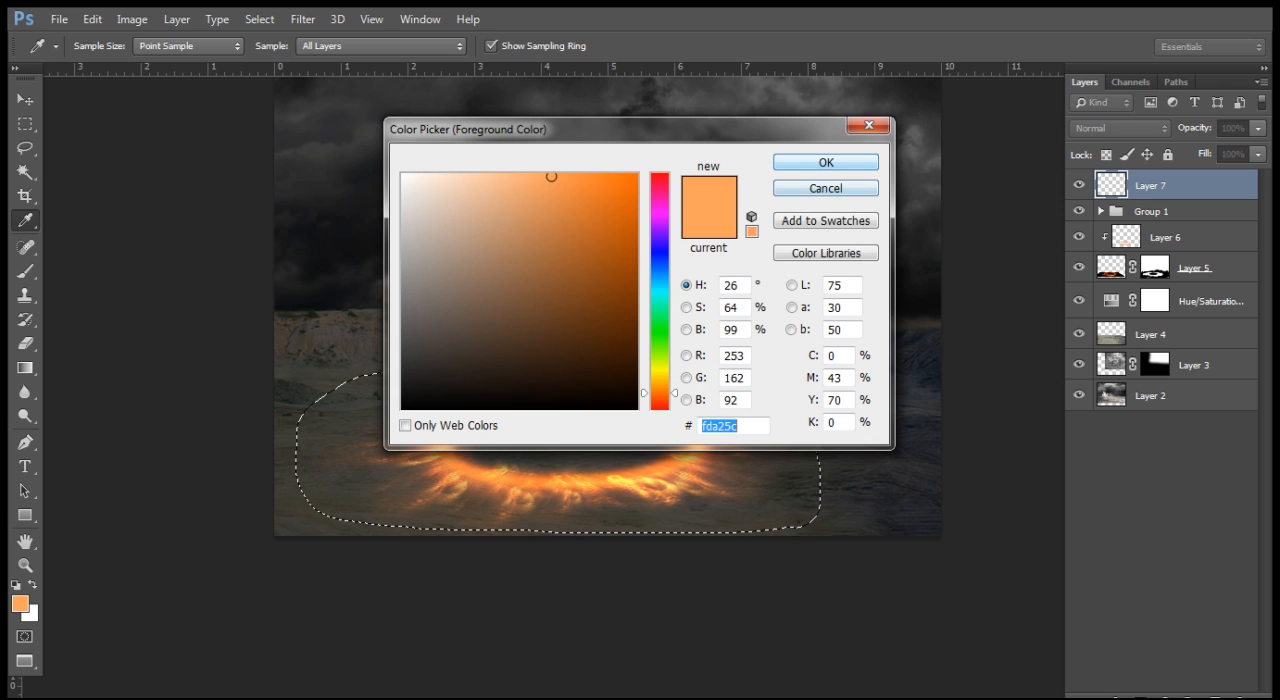
pyautogui.write('ffa057')
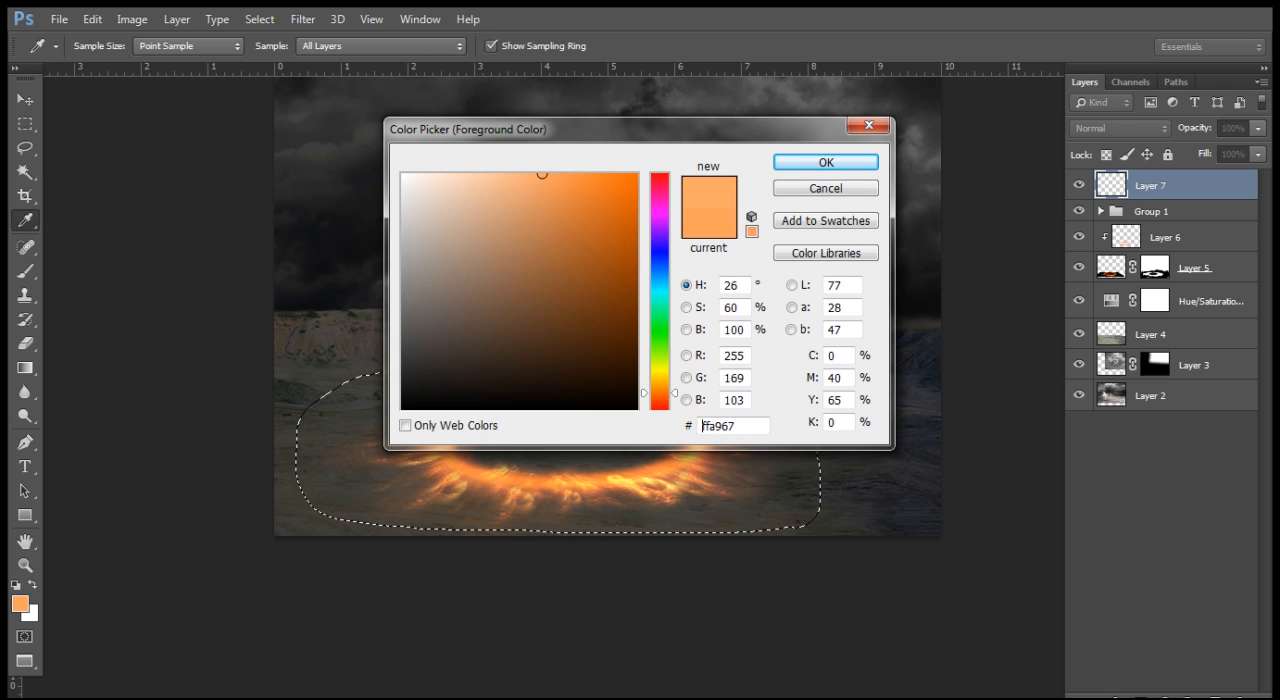
pyautogui.doubleClick(703, 426)
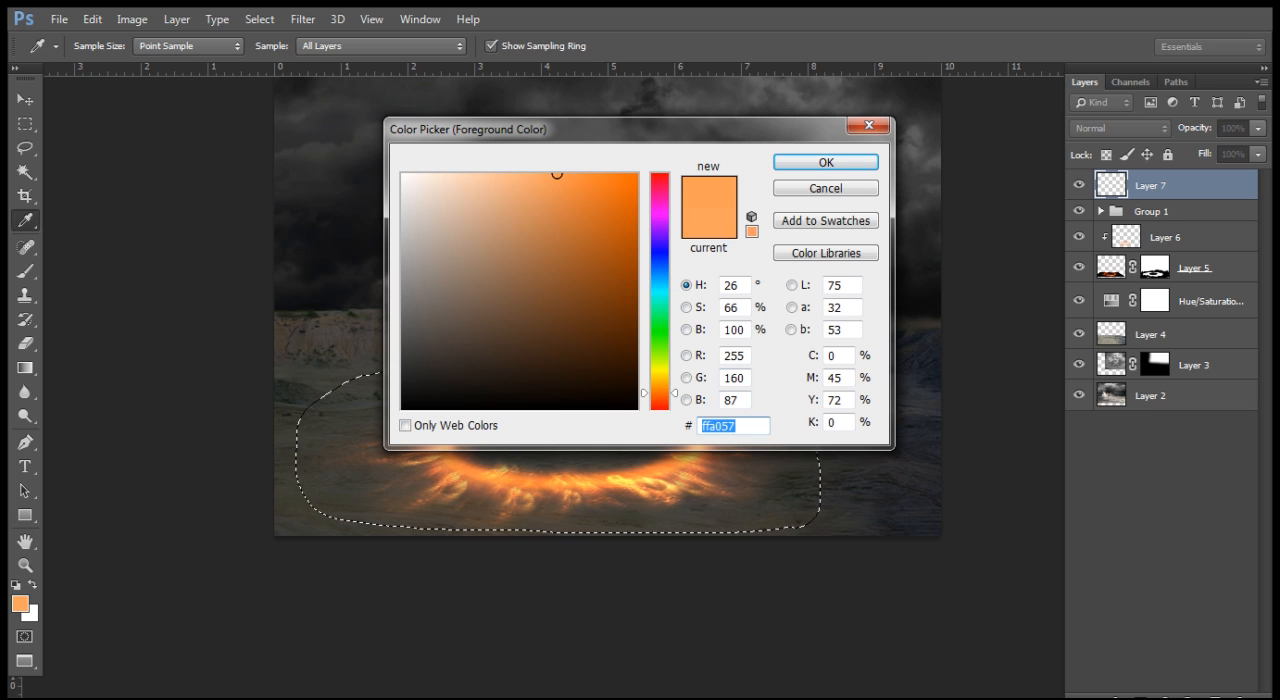
pyautogui.write('fad')
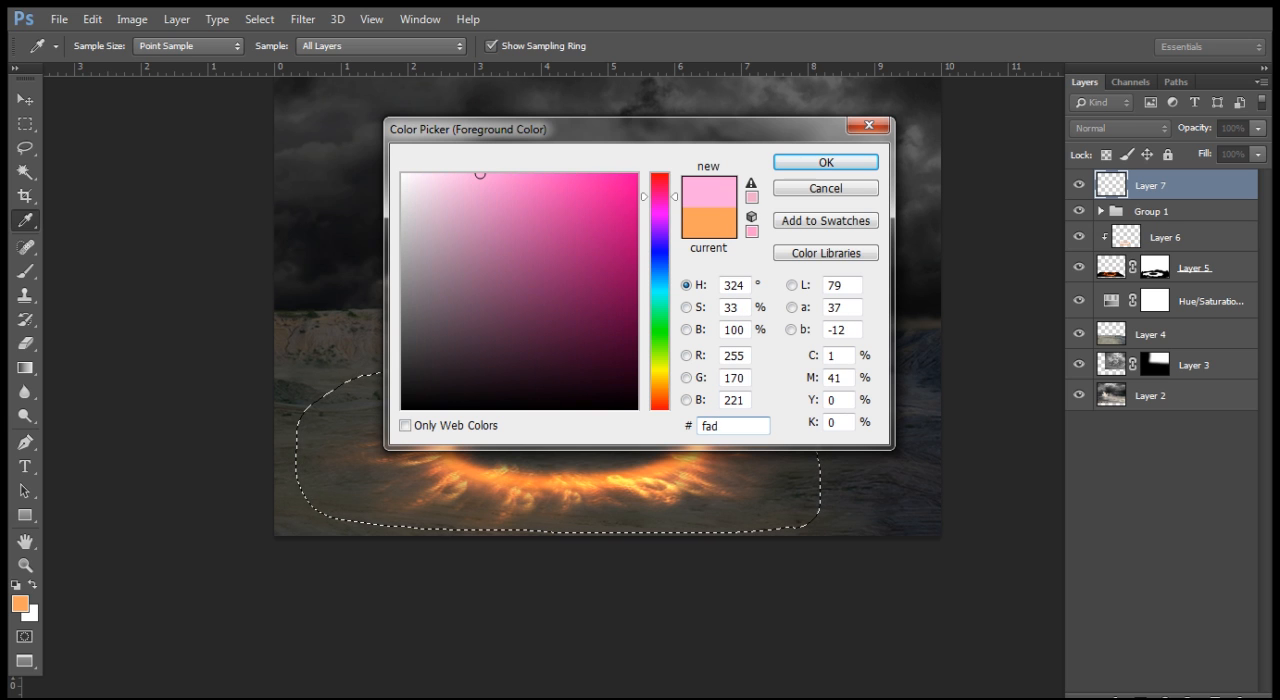
pyautogui.write('a')
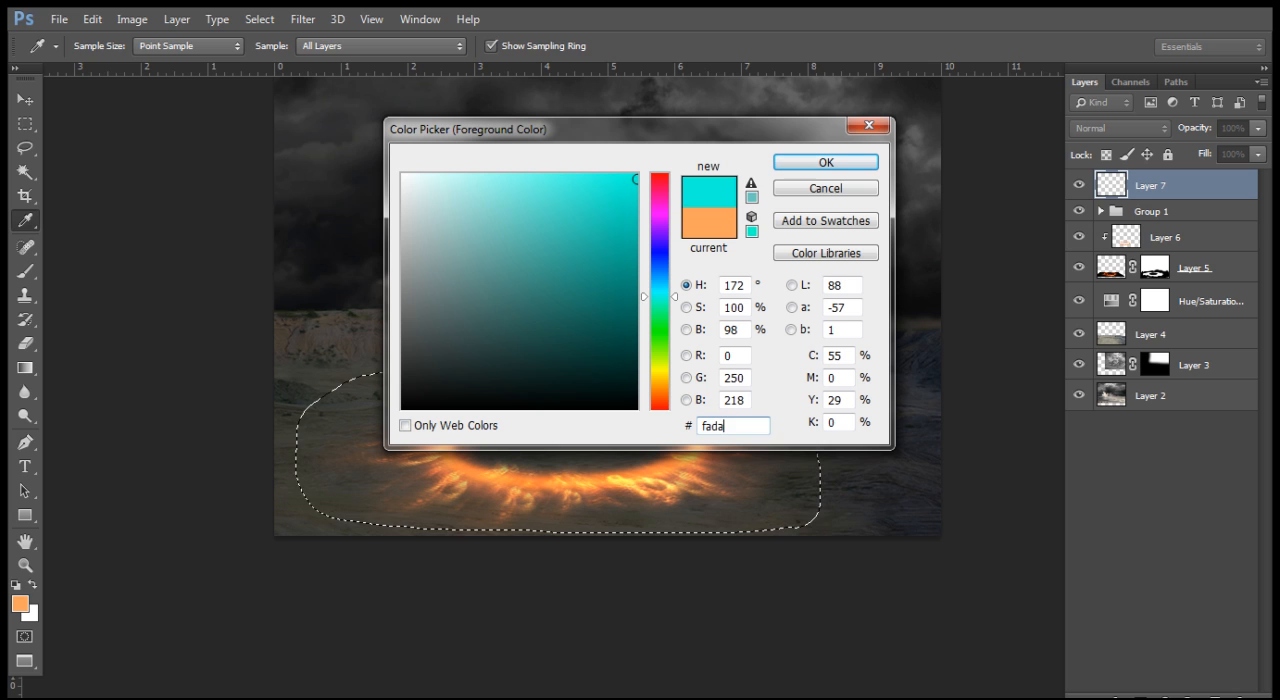
pyautogui.write('25c')
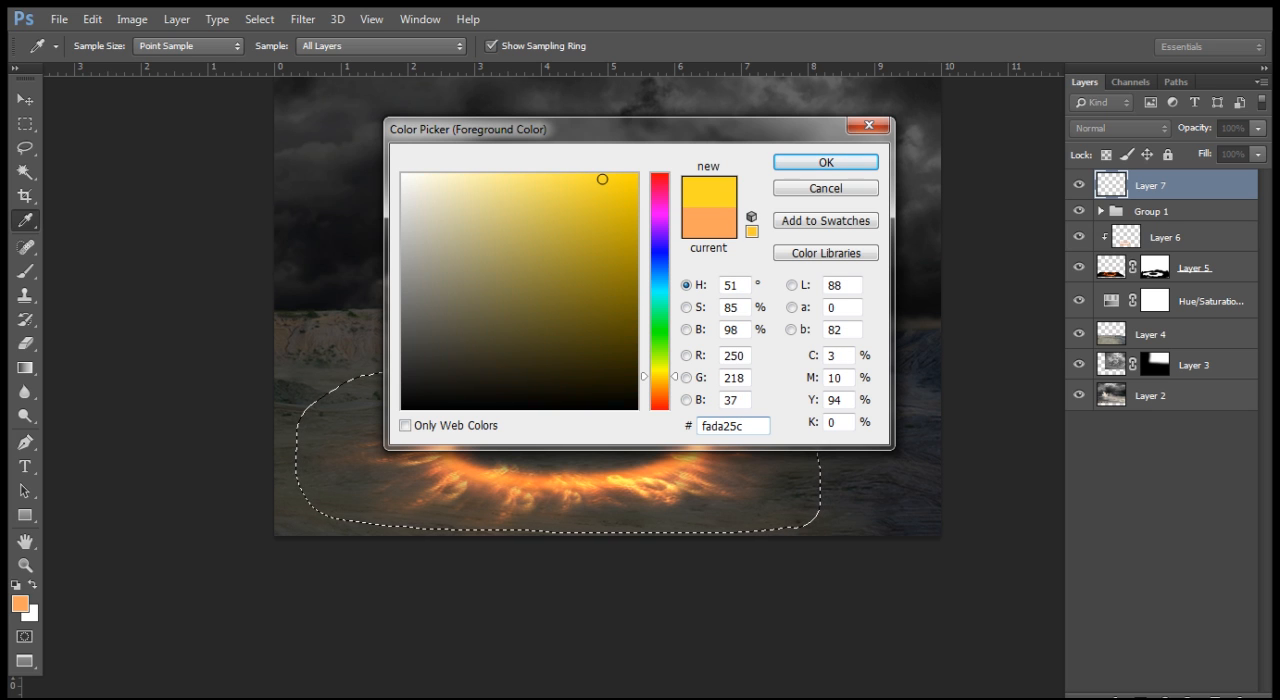
pyautogui.moveTo(706, 426); pyautogui.dragTo(712, 426)
pyautogui.press('BackSpace')
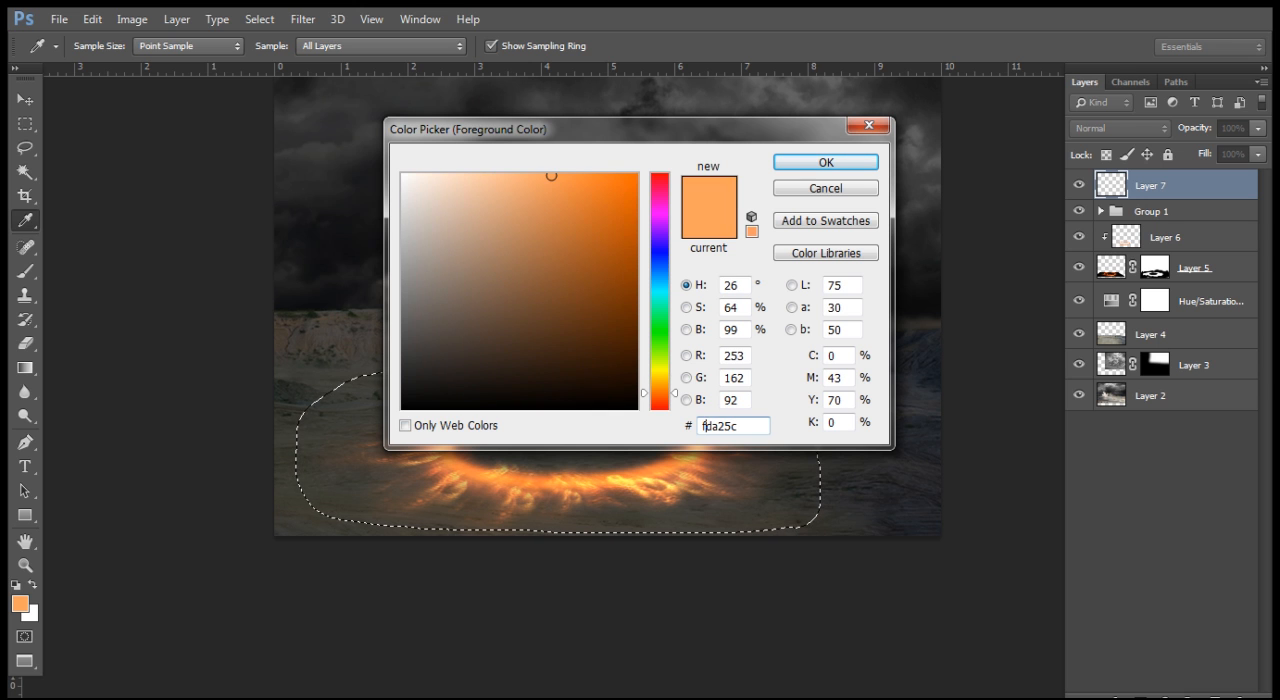
pyautogui.press('Return')
pyautogui.press('l')
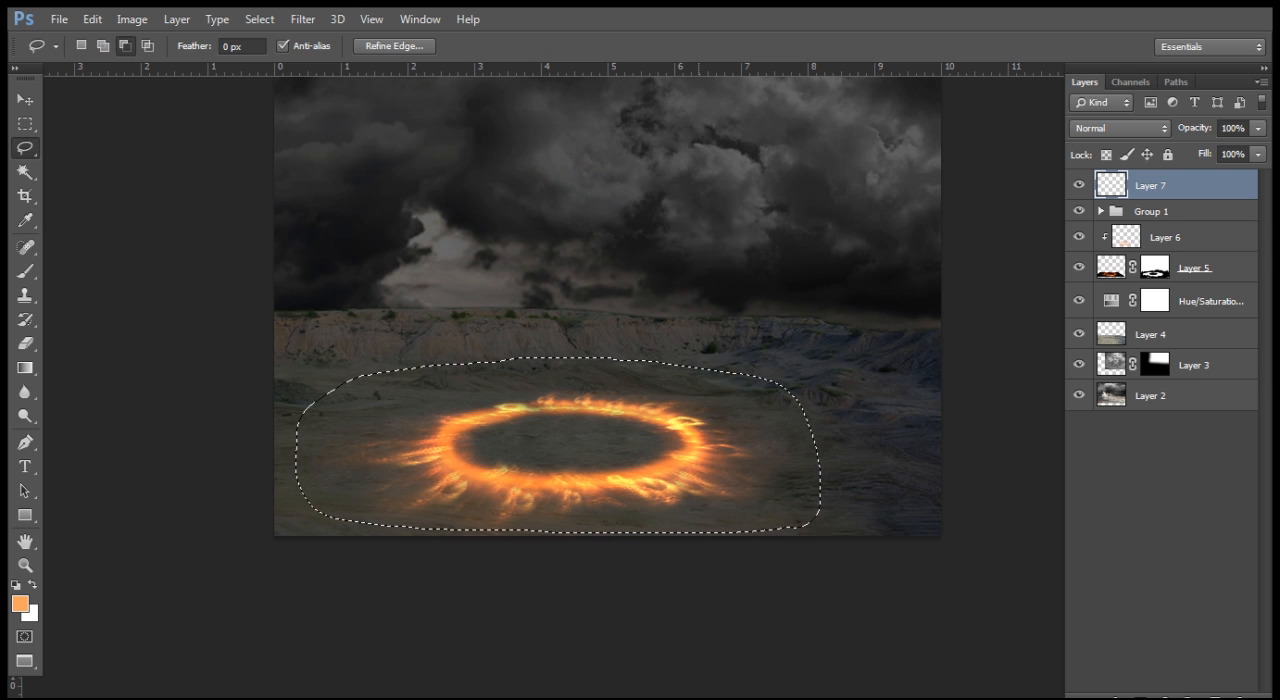
# Step: Feather the selection around the ring by 15 pixels
pyautogui.hotkey('shift', 'F6')
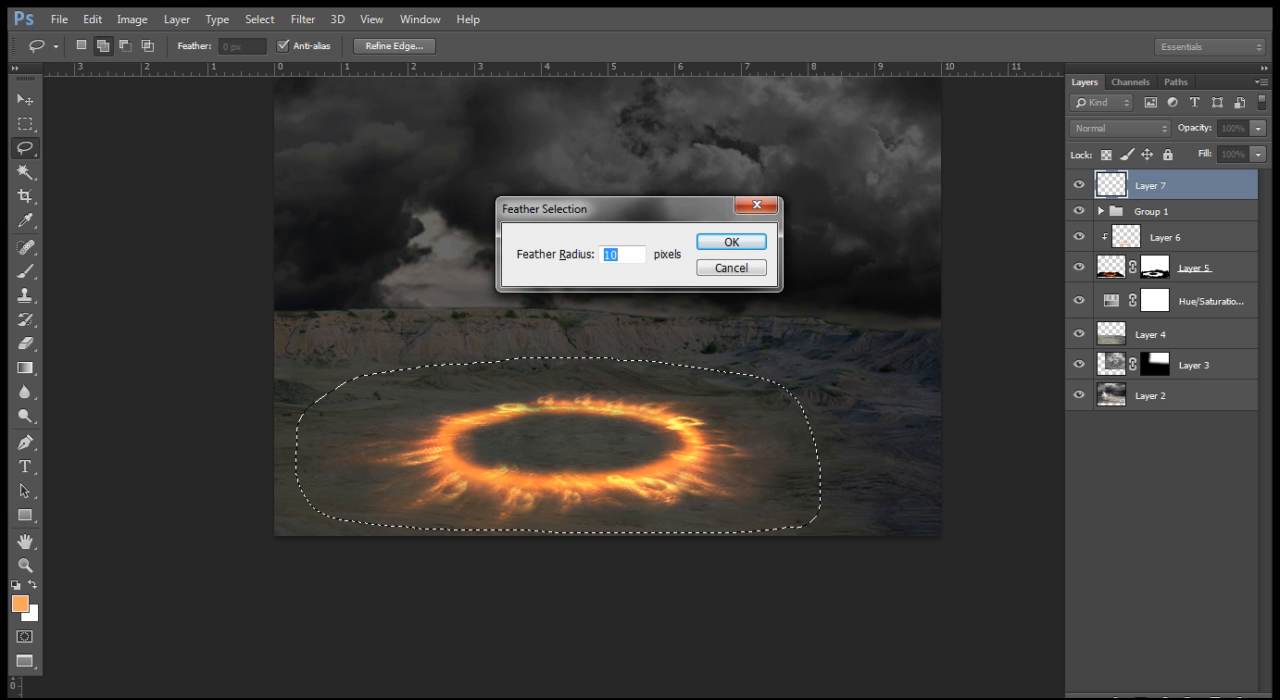
pyautogui.write('15')
pyautogui.press('Return')
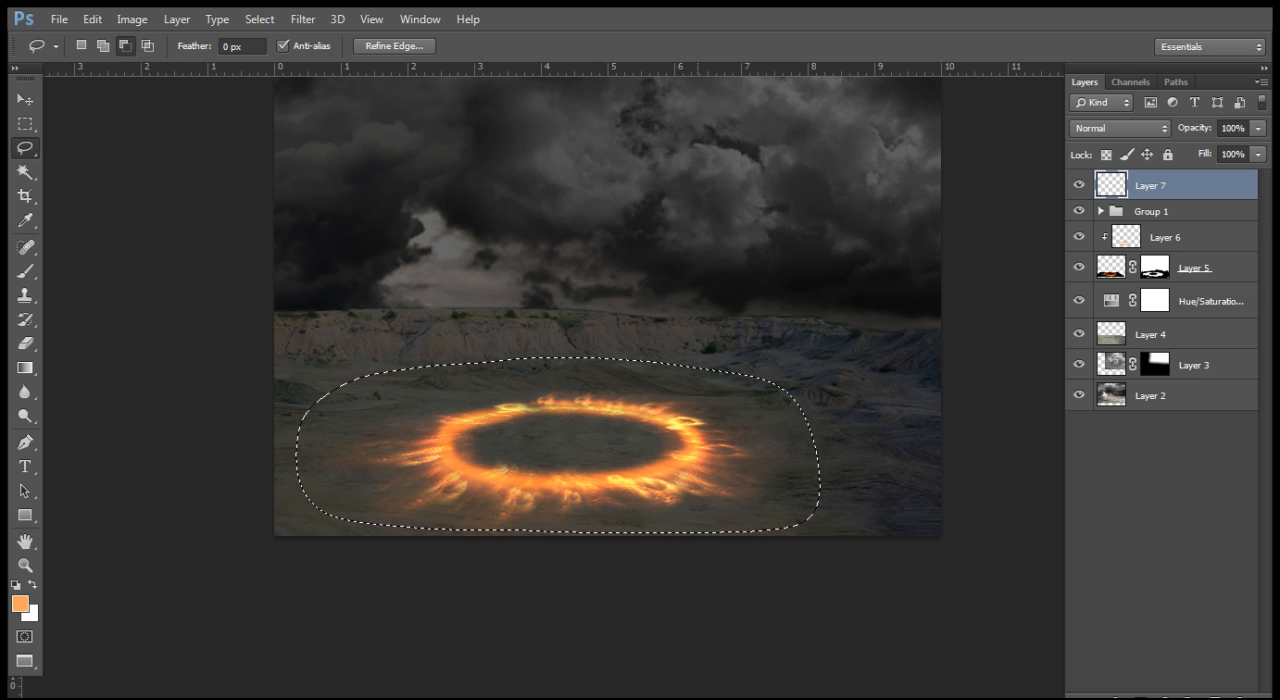
# Step: Set up a soft round brush with 0% hardness and a size of 150 px for painting around the ring
pyautogui.hotkey('ctrl', '+')
pyautogui.hotkey('ctrl', '+')
pyautogui.moveTo(558, 450); pyautogui.dragTo(652, 394)
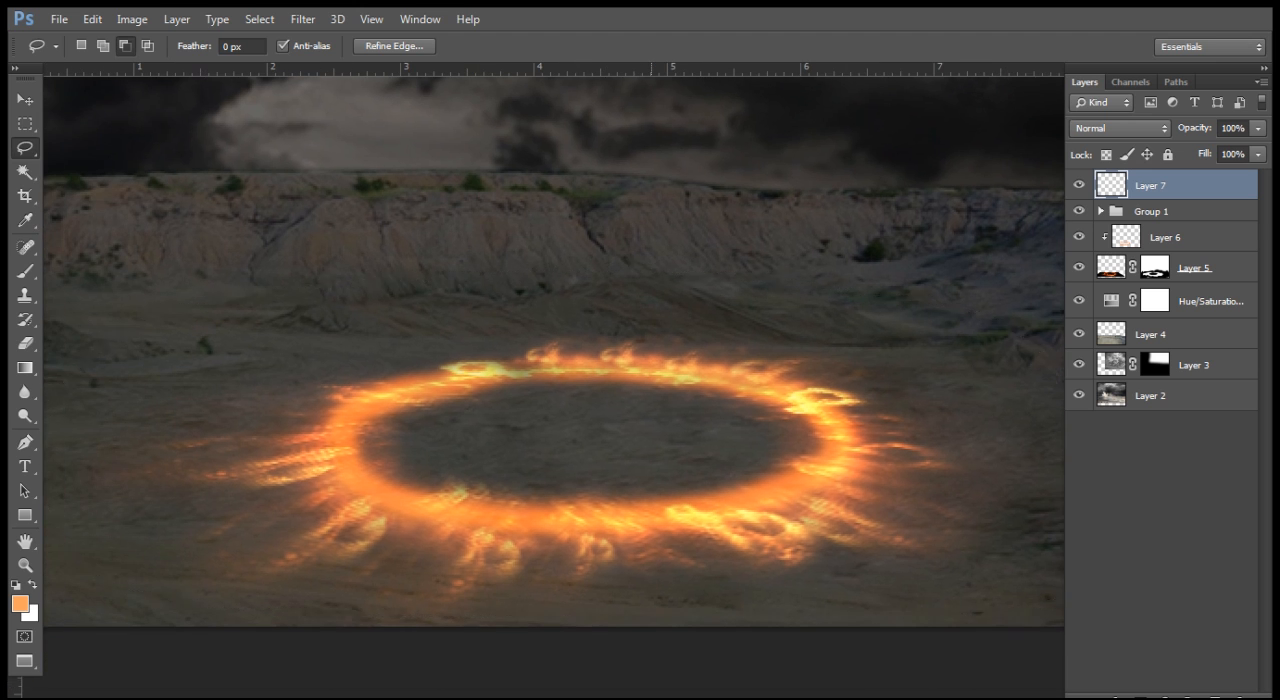
pyautogui.click(25, 271)
pyautogui.moveTo(540, 430); pyautogui.dragTo(562, 381)
pyautogui.press(']')
pyautogui.press(']')
pyautogui.press(']')
pyautogui.press(']')
pyautogui.press(']')
pyautogui.press(']')
pyautogui.press(']')
pyautogui.press(']')
pyautogui.press(']')
pyautogui.press(']')
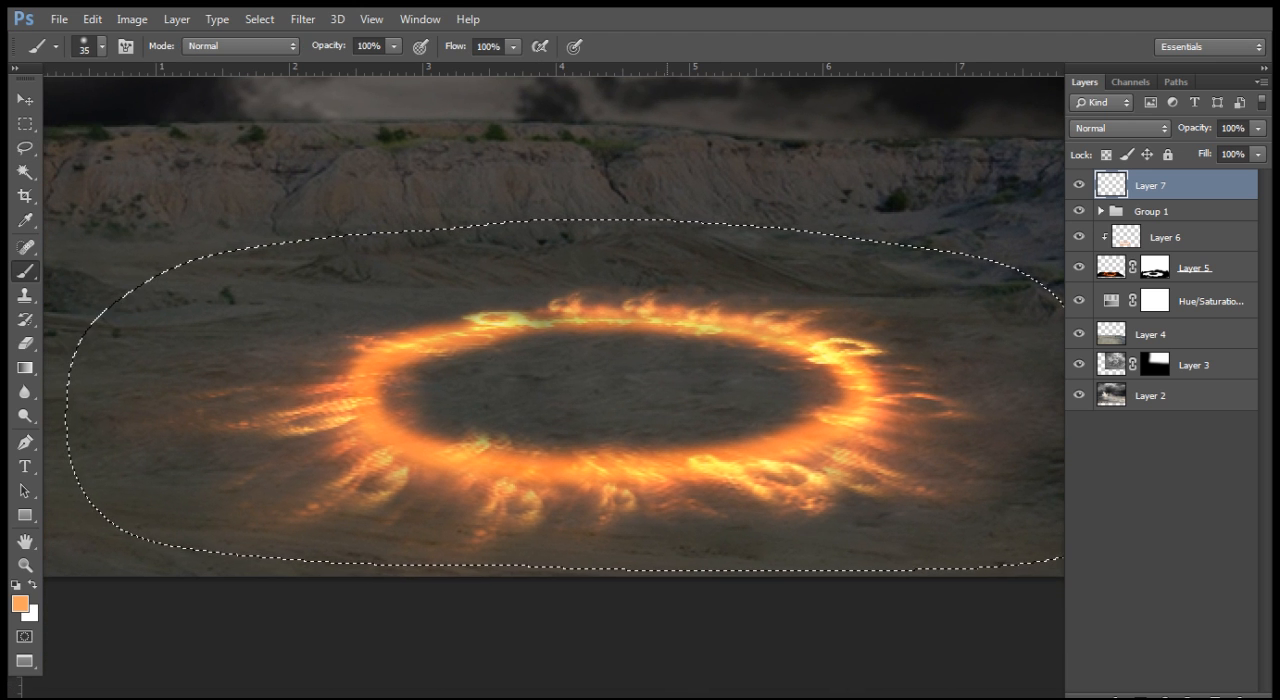
pyautogui.click(102, 47)
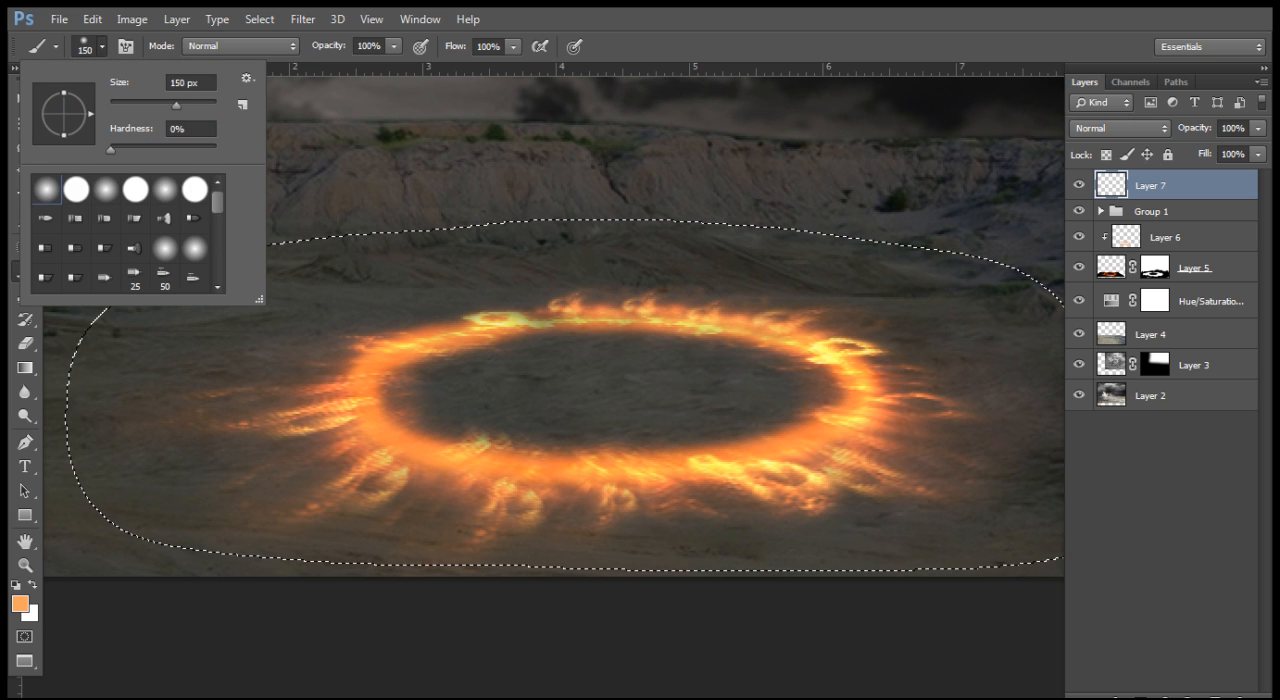
pyautogui.moveTo(177, 104)
pyautogui.mouseDown()
pyautogui.moveTo(151, 104)
pyautogui.moveTo(168, 104)
pyautogui.mouseUp()
pyautogui.press('Return')
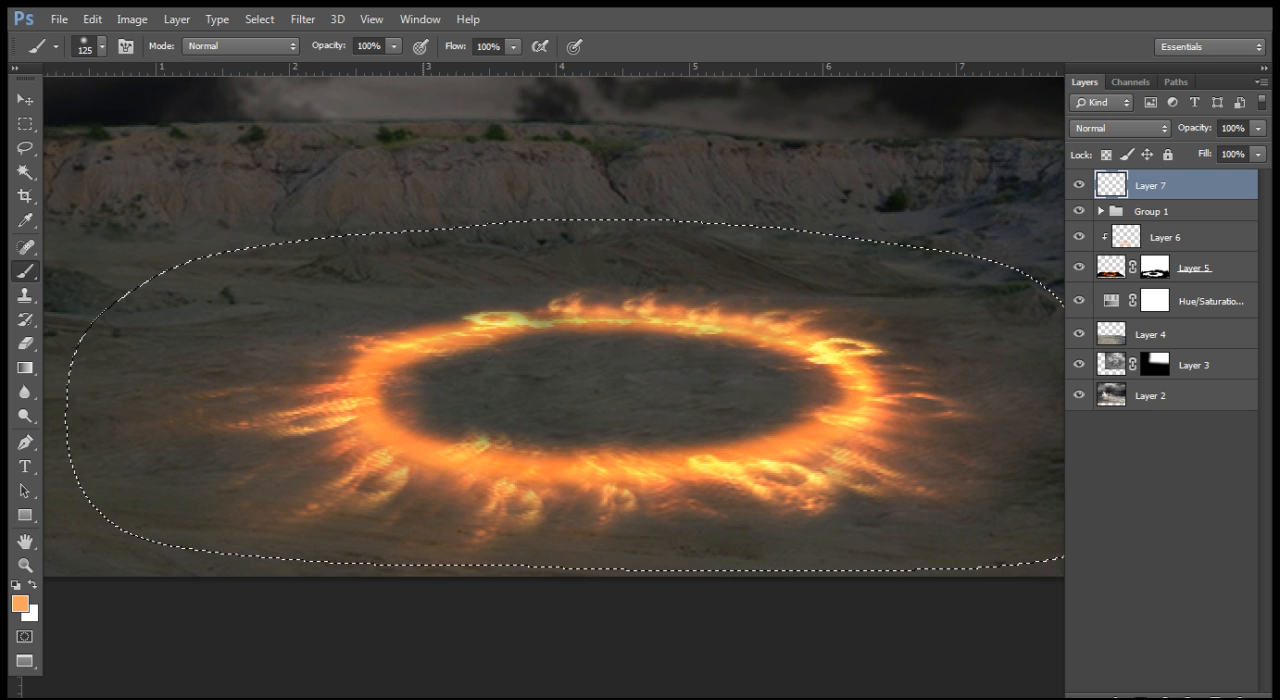
pyautogui.press(']')
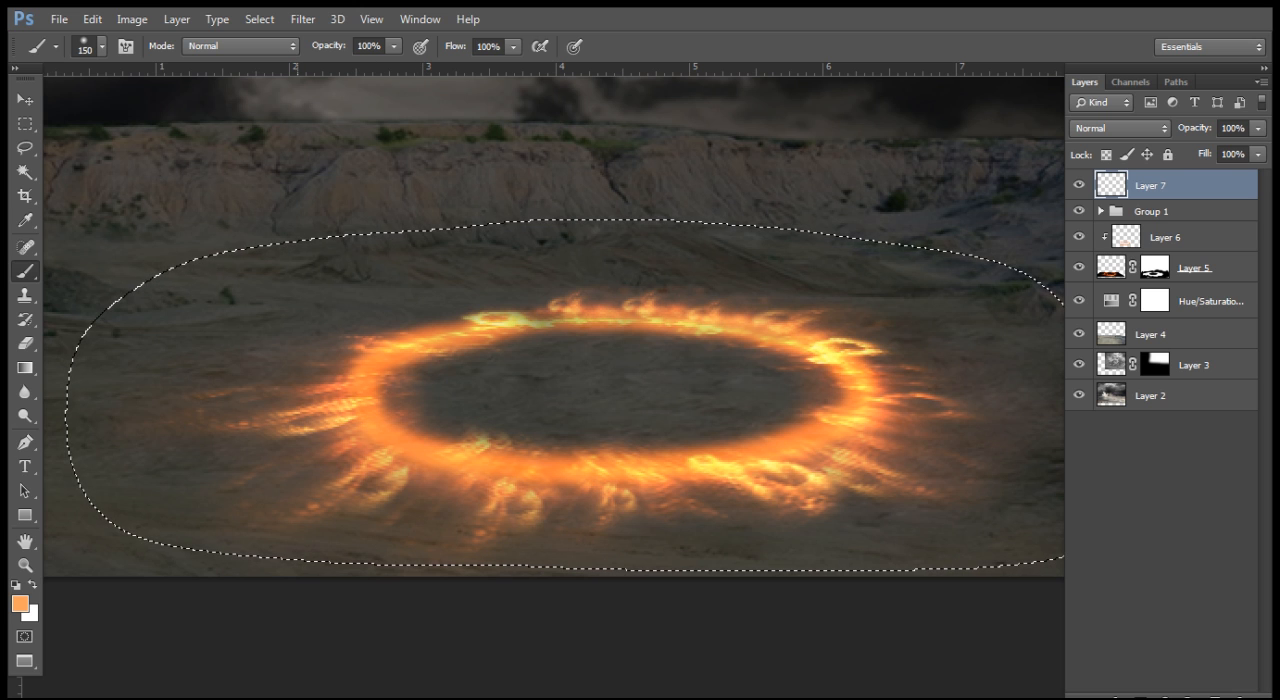
# Step: Paint the feathered selection around the ring with solid orange on Layer 7, covering it from end to end
pyautogui.moveTo(400, 340)
pyautogui.mouseDown()
pyautogui.moveTo(240, 380)
pyautogui.moveTo(140, 450)
pyautogui.moveTo(500, 340)
pyautogui.moveTo(840, 370)
pyautogui.moveTo(920, 390)
pyautogui.mouseUp()
pyautogui.moveTo(852, 370)
pyautogui.mouseDown()
pyautogui.moveTo(935, 382)
pyautogui.moveTo(930, 455)
pyautogui.moveTo(390, 450)
pyautogui.mouseUp()
pyautogui.moveTo(970, 392); pyautogui.dragTo(834, 370)
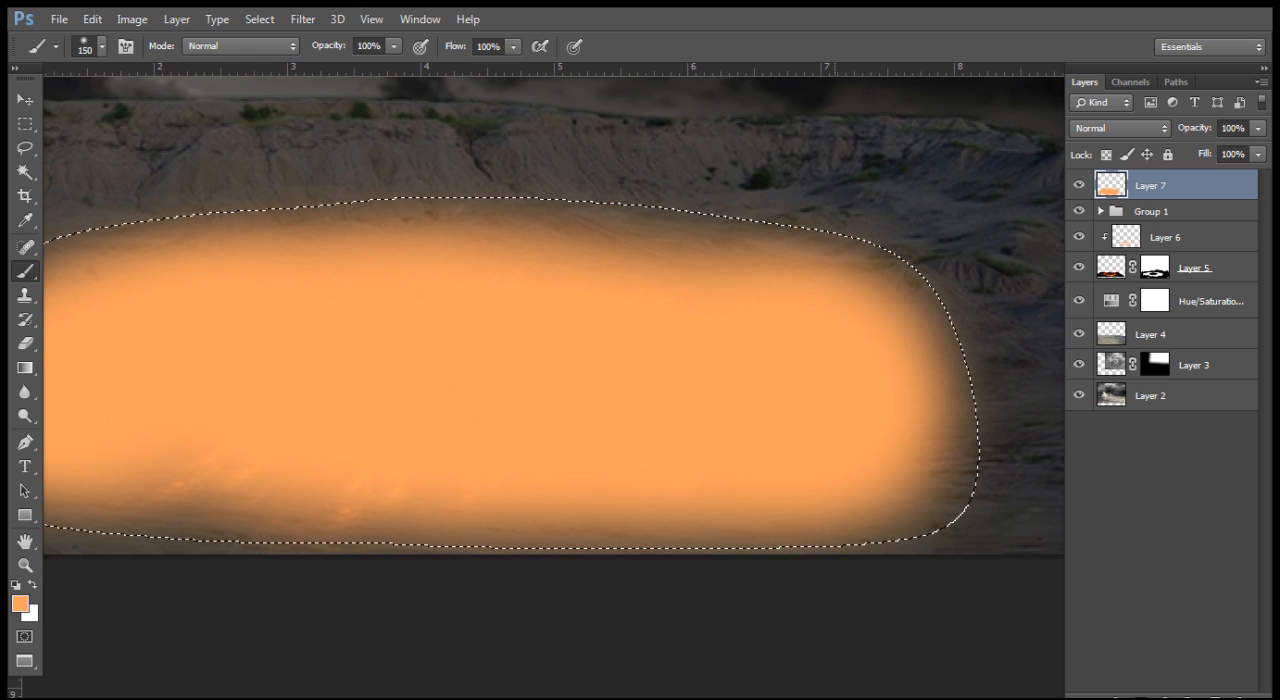
pyautogui.moveTo(312, 393); pyautogui.dragTo(452, 370)
pyautogui.moveTo(440, 445); pyautogui.dragTo(280, 445)
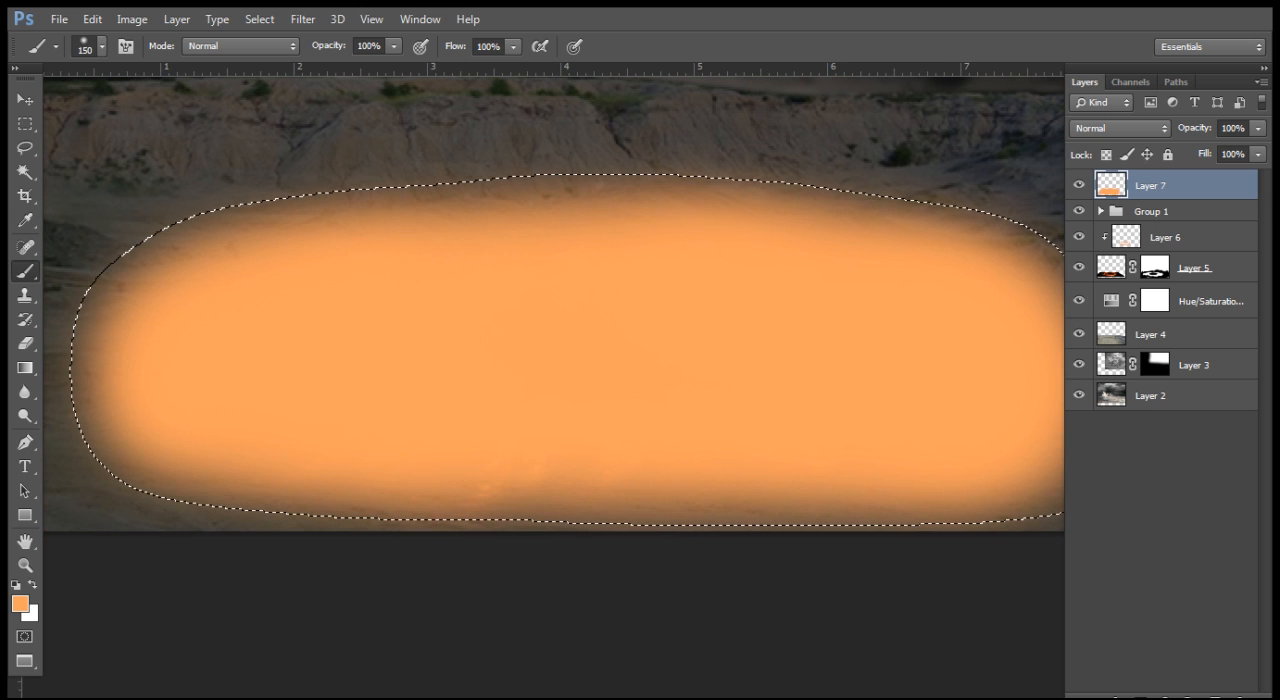
# Step: Set Layer 7's blend mode to Soft Light and clear the selection
pyautogui.click(1119, 128)
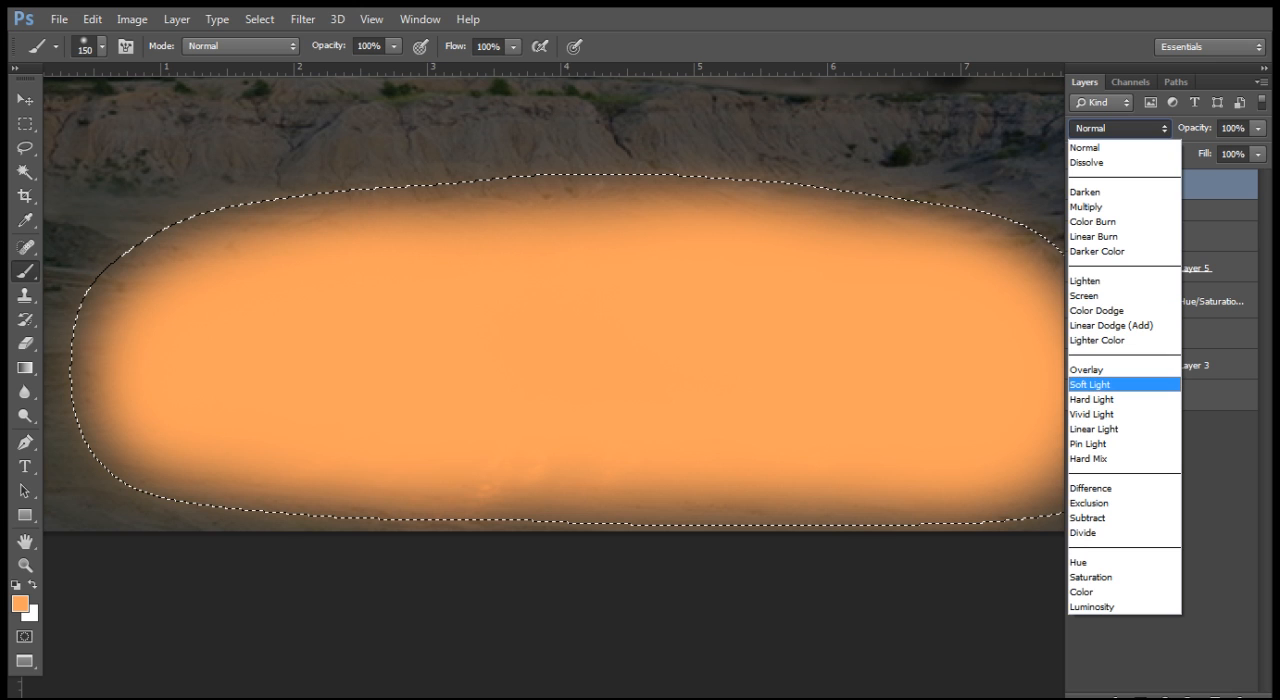
pyautogui.click(1090, 385)
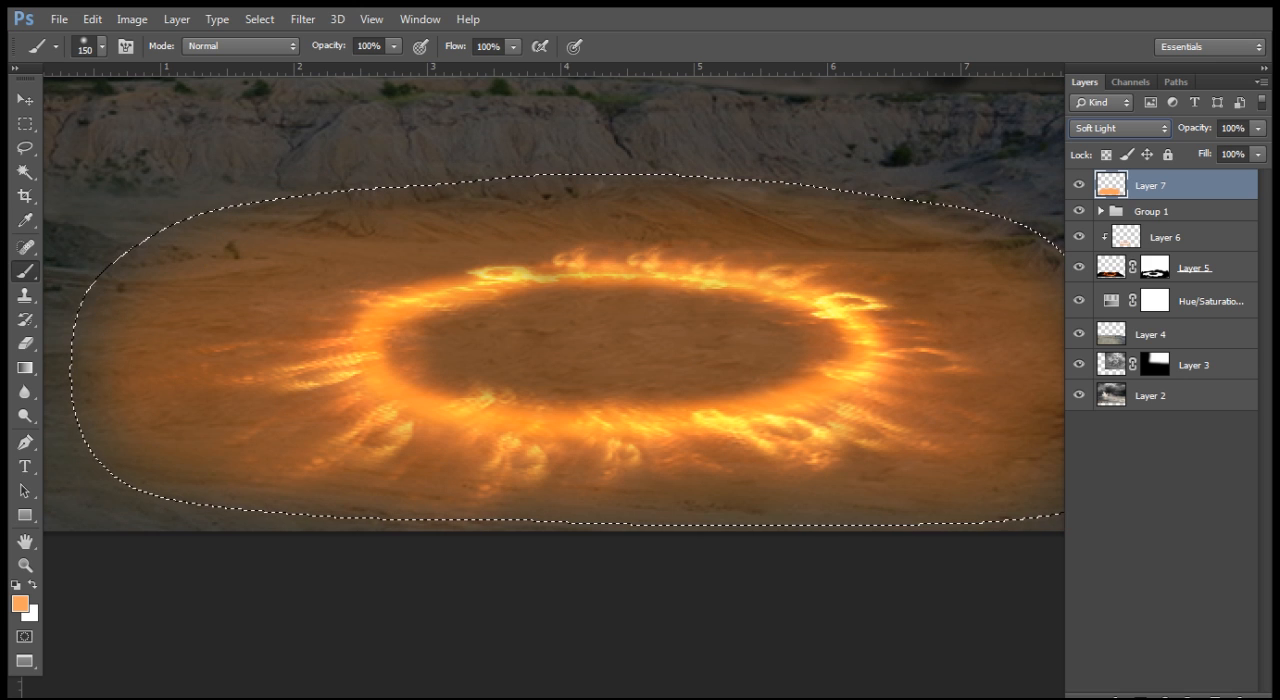
pyautogui.hotkey('ctrl', 'd')
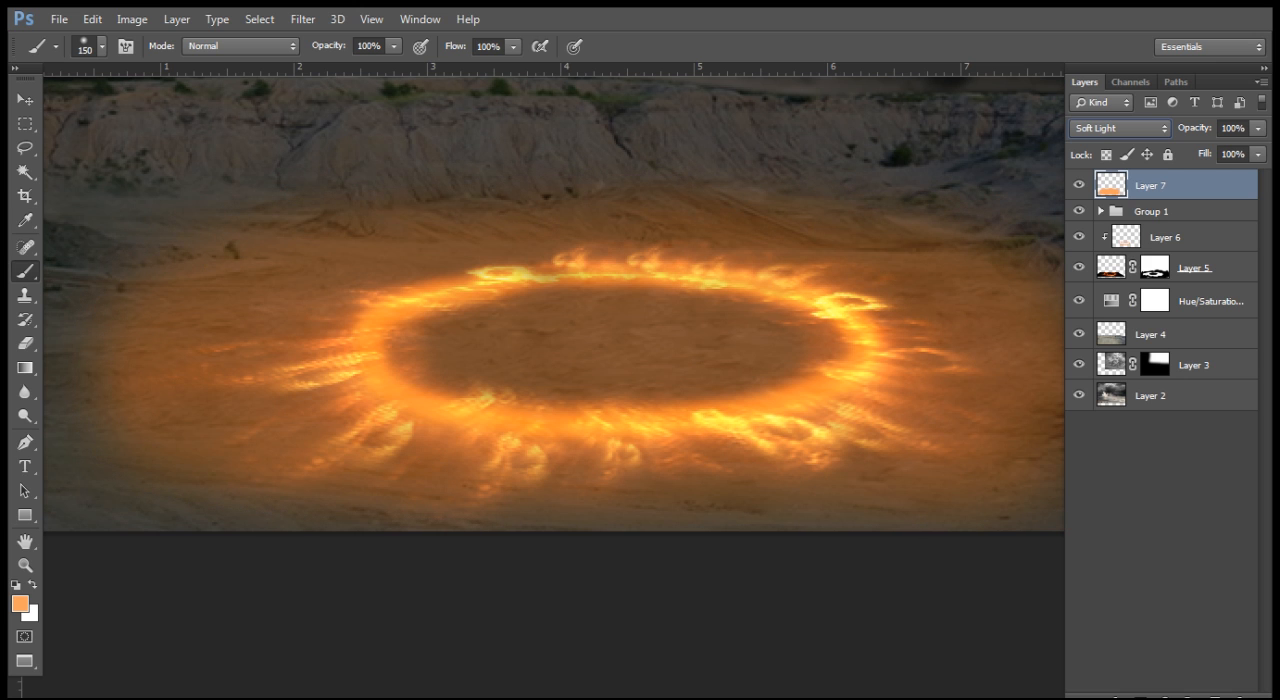
pyautogui.hotkey('ctrl', '-')
pyautogui.hotkey('ctrl', '-')
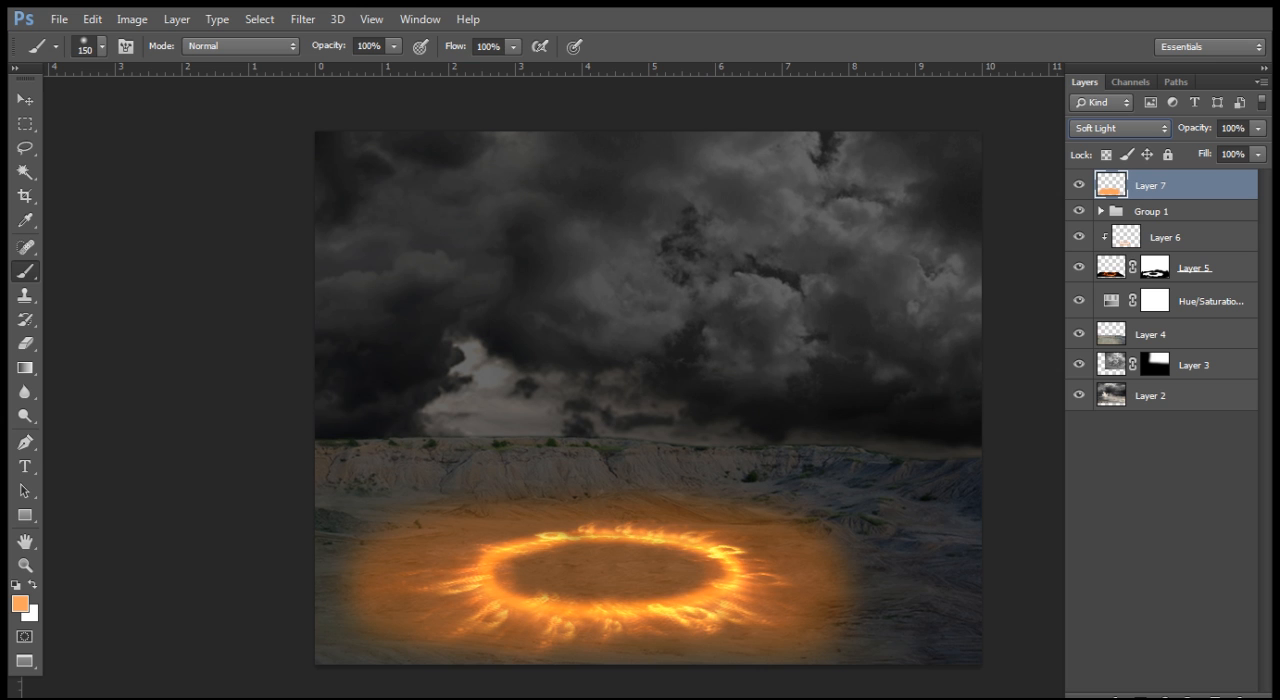
# Step: Add a new empty layer above Layer 7 for a second glow around the ring
pyautogui.hotkey('ctrl', '+')
pyautogui.hotkey('ctrl', '+')
pyautogui.hotkey('ctrl', '+')
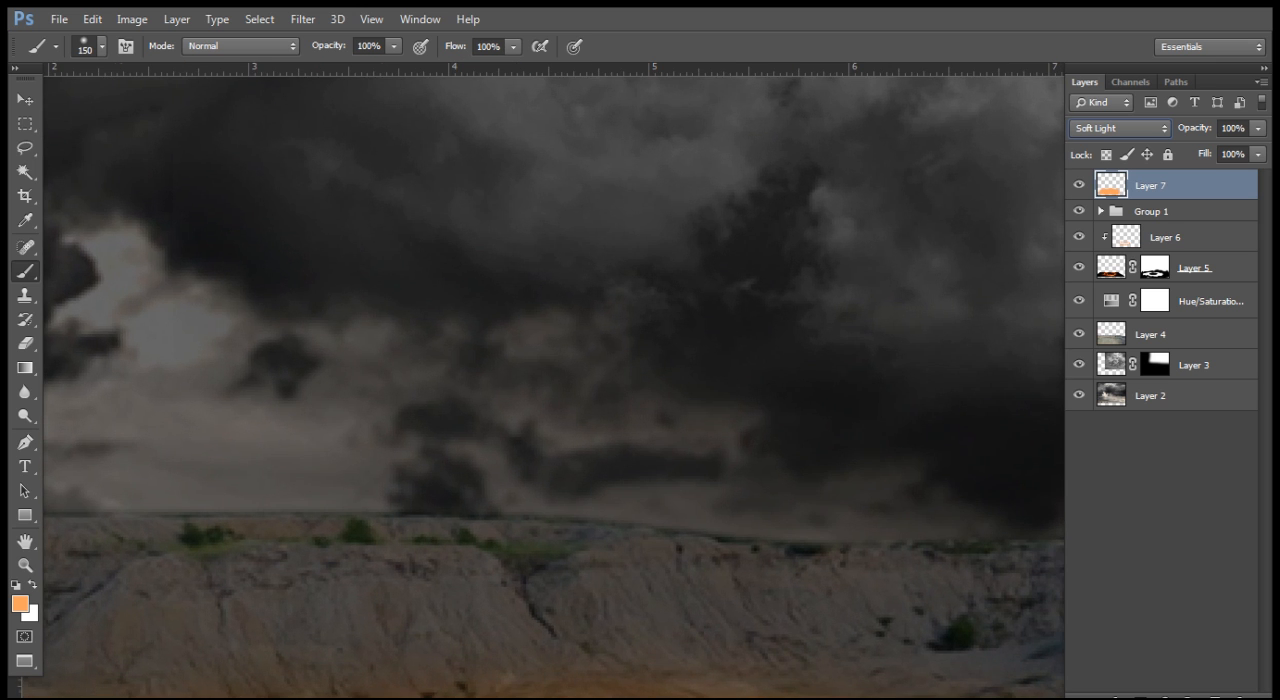
pyautogui.moveTo(459, 660); pyautogui.dragTo(541, 92)
pyautogui.hotkey('ctrl', 'shift', 'n')
pyautogui.press('Return')
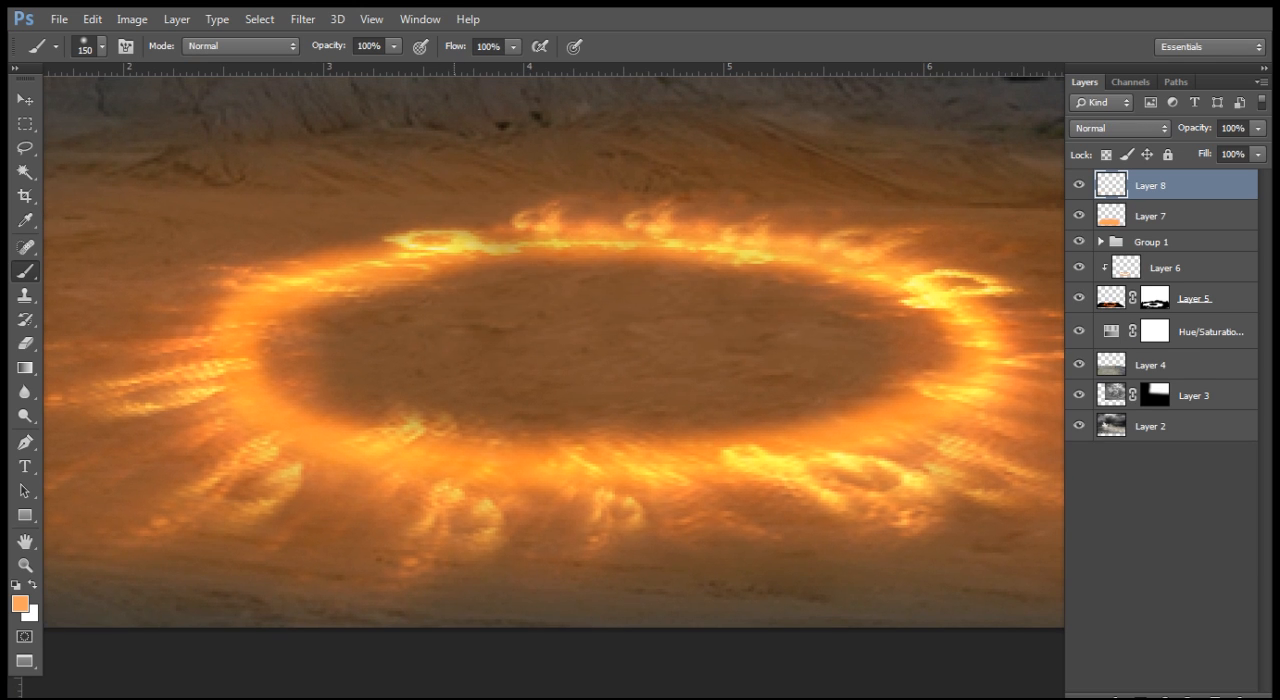
# Step: Lasso a smaller oval area closely around the fiery ring and feather the selection by 15 pixels
pyautogui.hotkey('ctrl', '-')
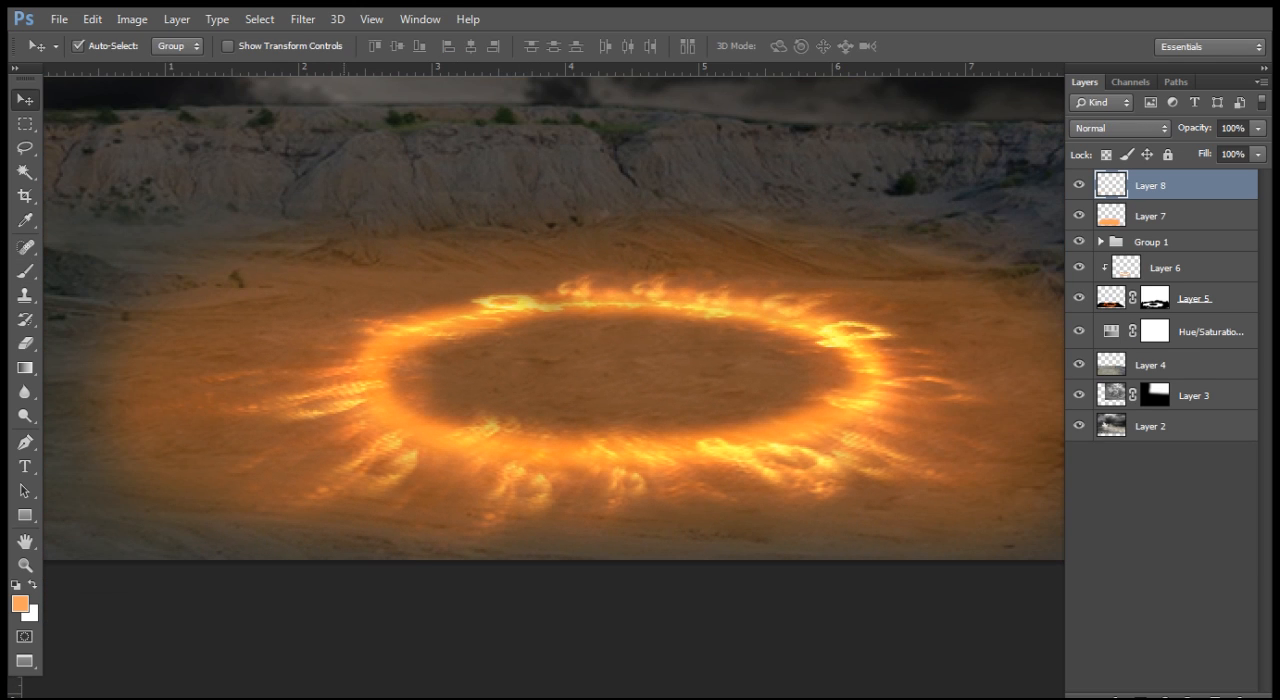
pyautogui.press('l')
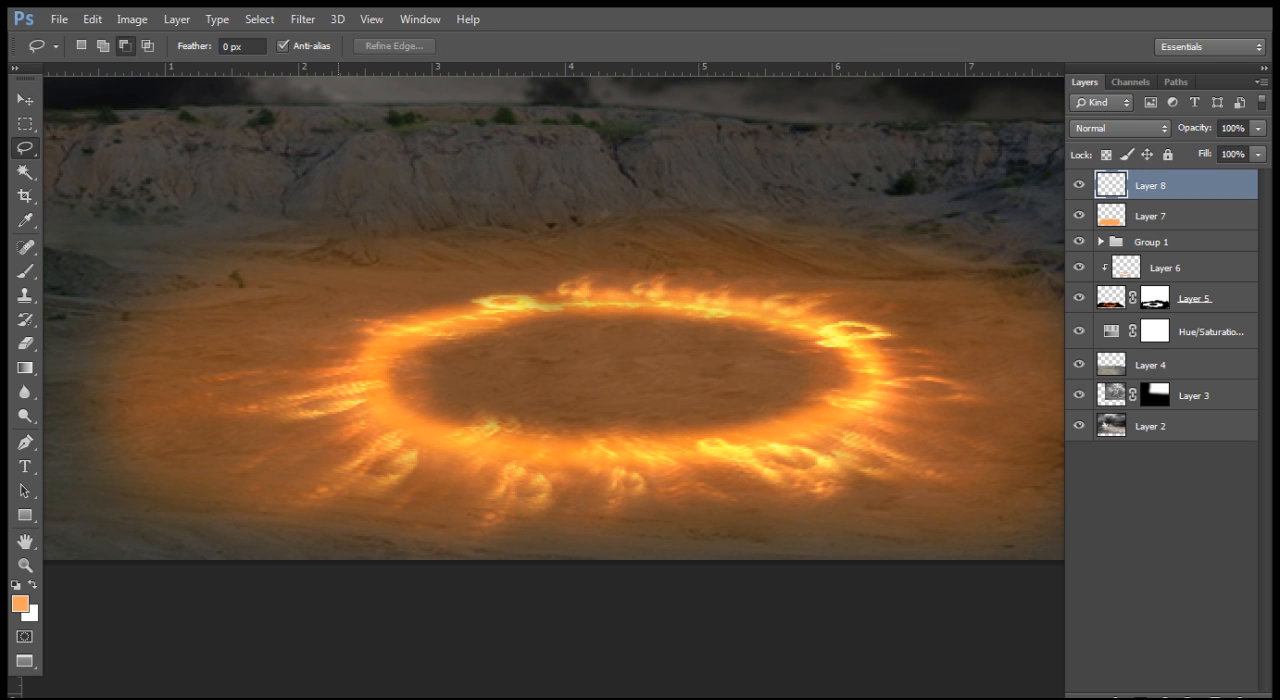
pyautogui.moveTo(372, 302)
pyautogui.mouseDown()
pyautogui.moveTo(624, 261)
pyautogui.moveTo(825, 267)
pyautogui.moveTo(910, 305)
pyautogui.mouseUp()
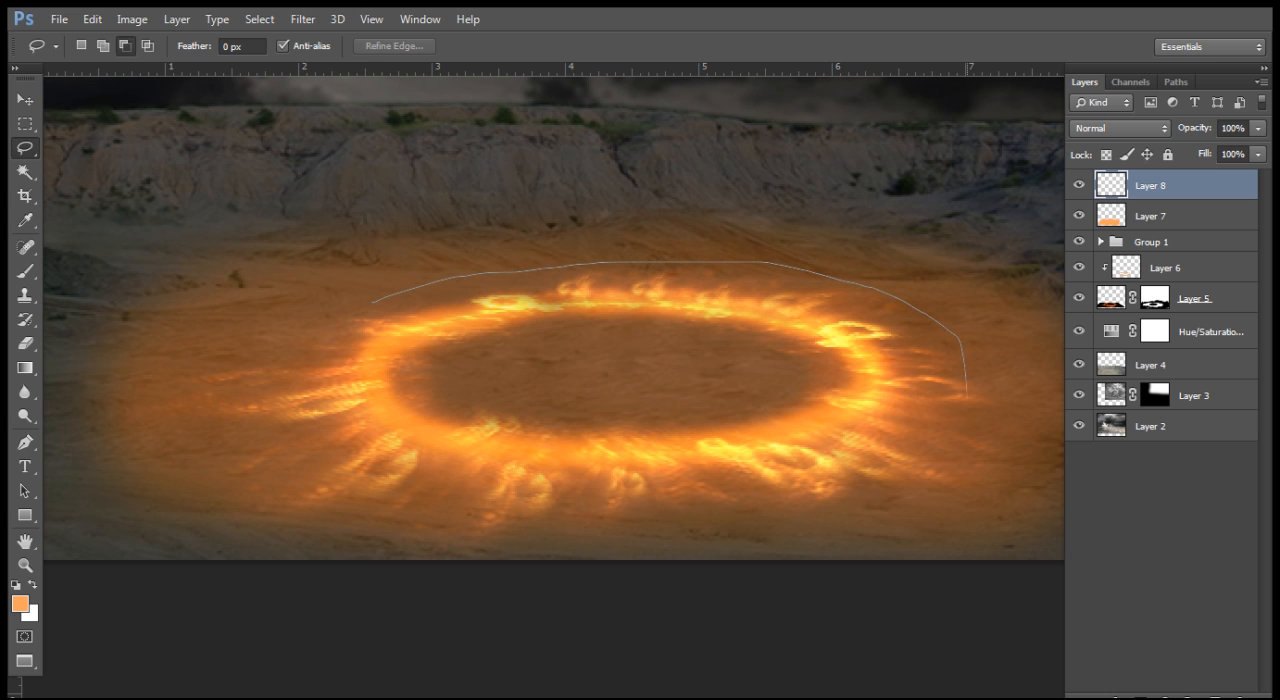
pyautogui.moveTo(655, 527)
pyautogui.mouseDown()
pyautogui.moveTo(434, 527)
pyautogui.moveTo(318, 504)
pyautogui.moveTo(271, 458)
pyautogui.moveTo(260, 393)
pyautogui.moveTo(277, 335)
pyautogui.moveTo(370, 302)
pyautogui.mouseUp()
pyautogui.press('shift')
pyautogui.hotkey('shift', 'F6')
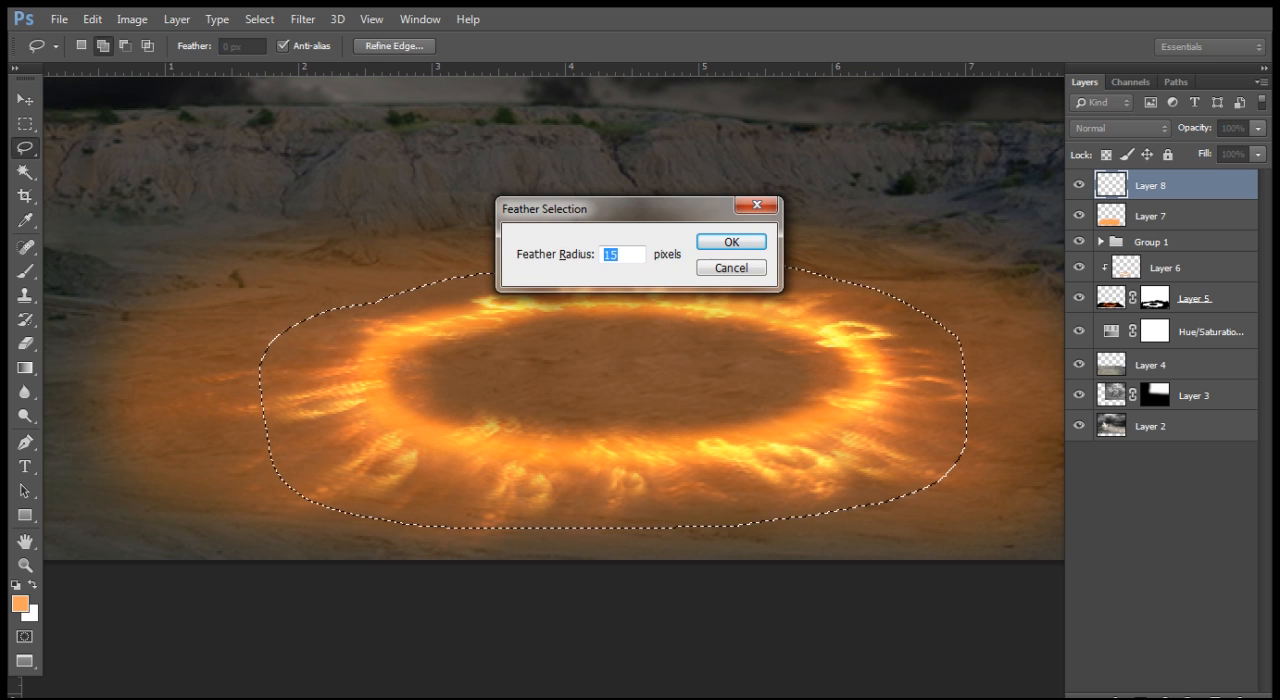
pyautogui.press('Return')
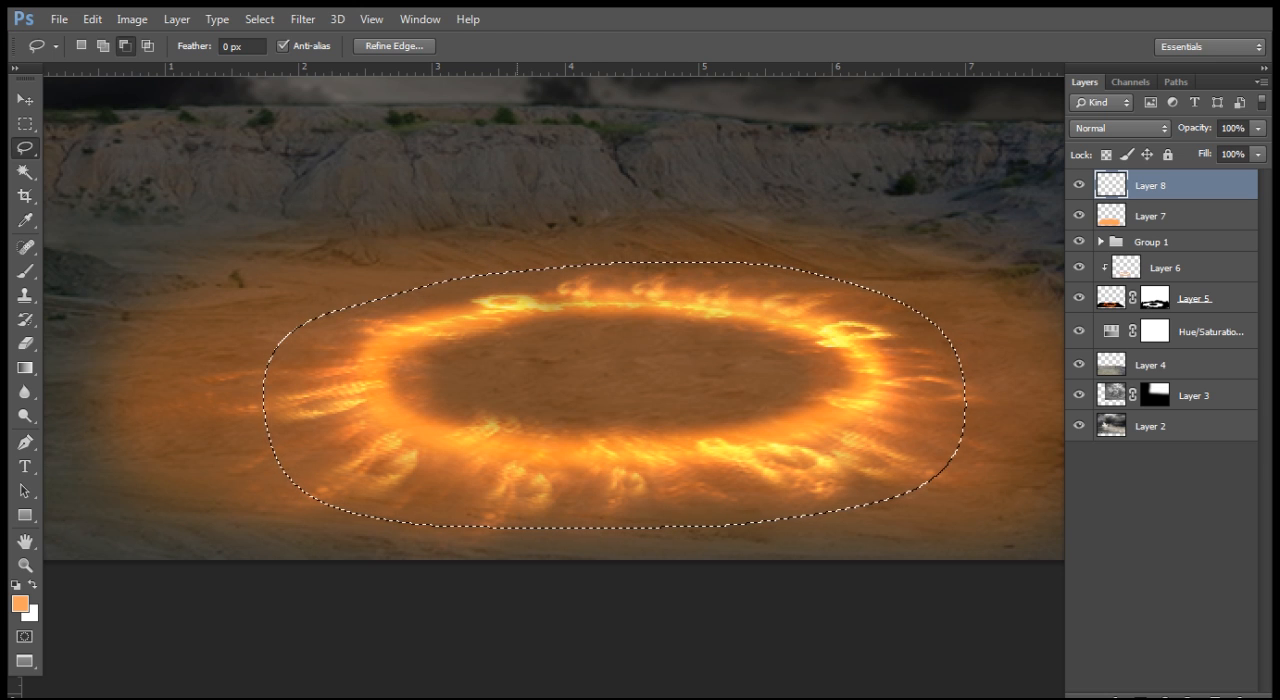
# Step: Paint the smaller selection over the ring solid orange on Layer 8 with a 100 px soft brush
pyautogui.press('b')
pyautogui.press('[')
pyautogui.press('[')
pyautogui.press('[')
pyautogui.press(']')
pyautogui.moveTo(545, 375)
pyautogui.mouseDown()
pyautogui.moveTo(346, 366)
pyautogui.moveTo(489, 372)
pyautogui.mouseUp()
pyautogui.moveTo(640, 335); pyautogui.dragTo(850, 340)
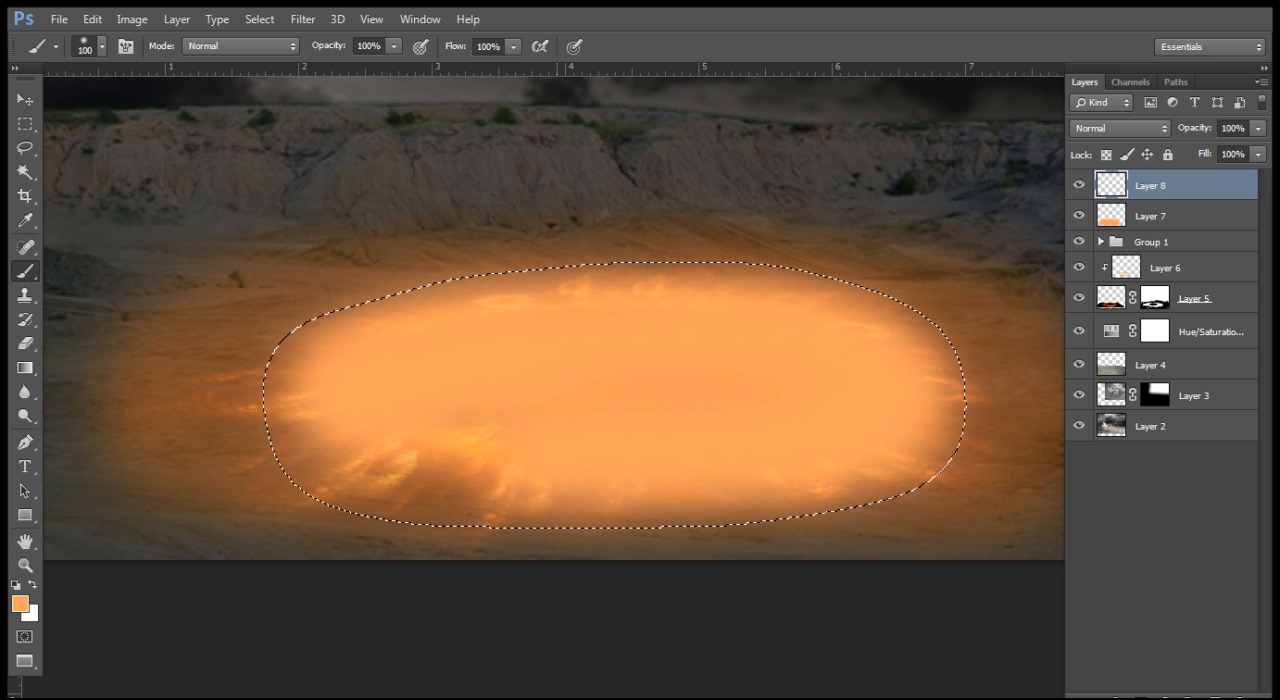
pyautogui.moveTo(498, 400)
pyautogui.mouseDown()
pyautogui.moveTo(760, 395)
pyautogui.moveTo(617, 400)
pyautogui.mouseUp()
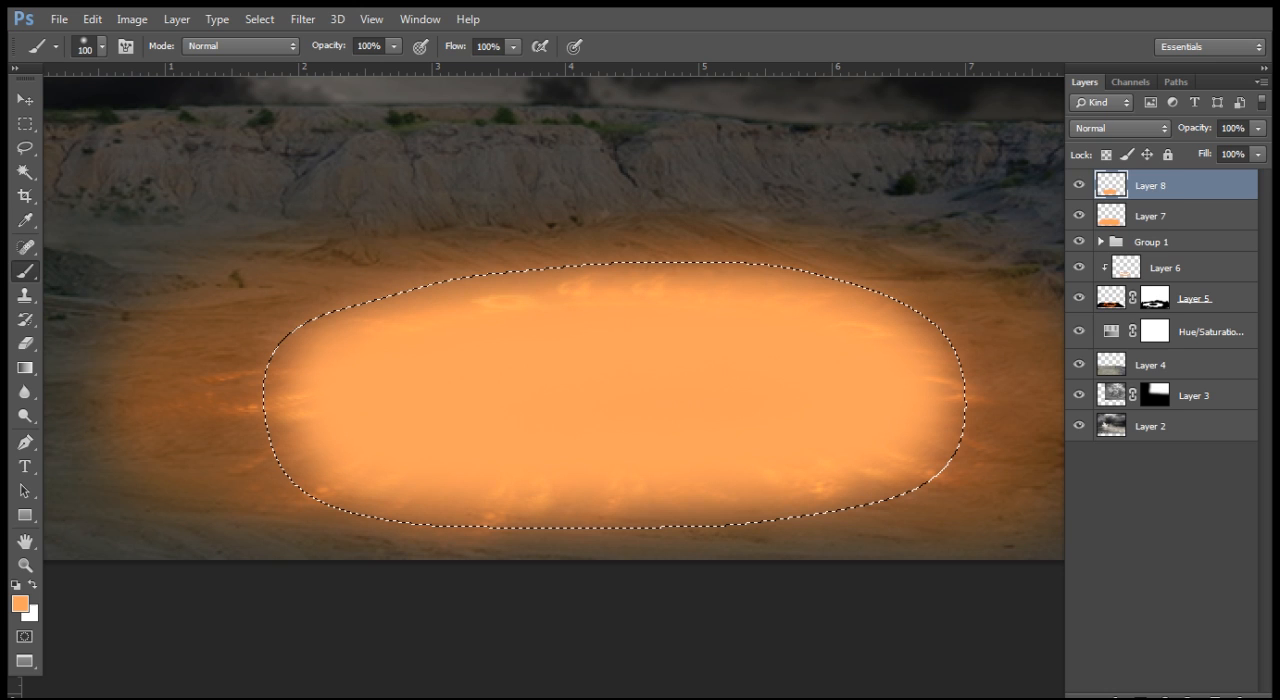
# Step: Set Layer 8 to Overlay blending at 50% opacity and clear the selection
pyautogui.click(1120, 128)
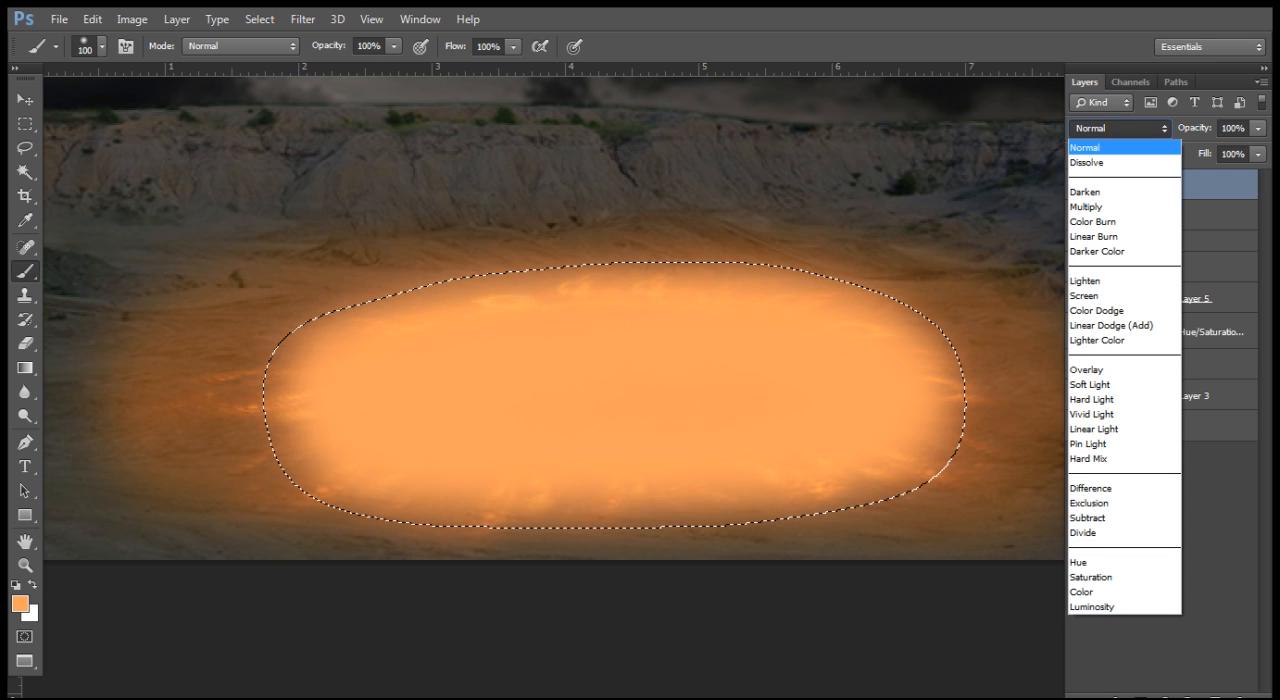
pyautogui.click(1087, 369)
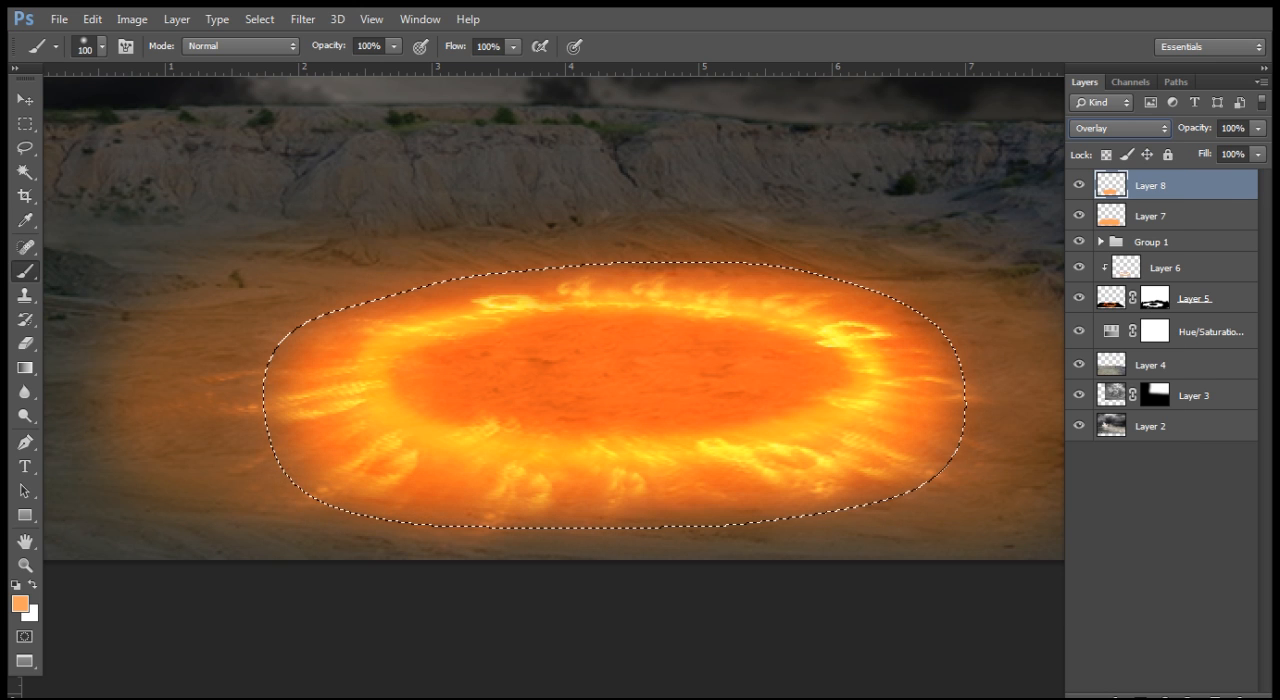
pyautogui.hotkey('ctrl', 'd')
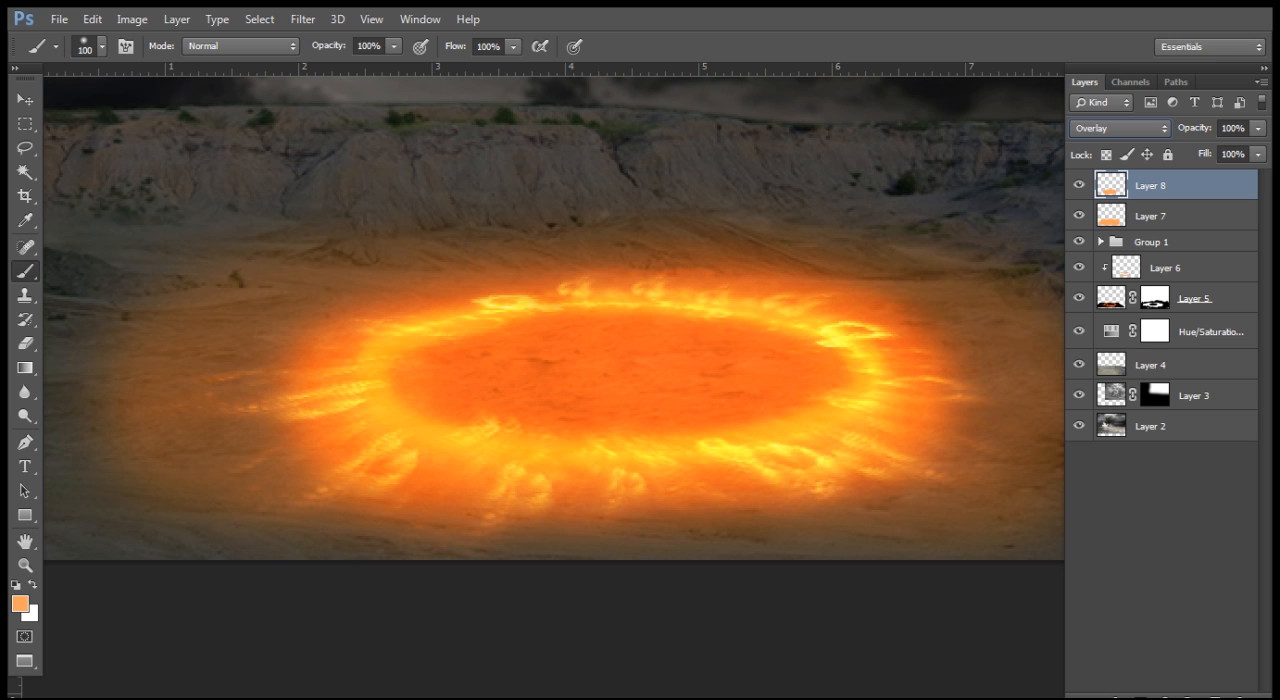
pyautogui.click(1258, 128)
pyautogui.moveTo(1258, 149); pyautogui.dragTo(1211, 149)
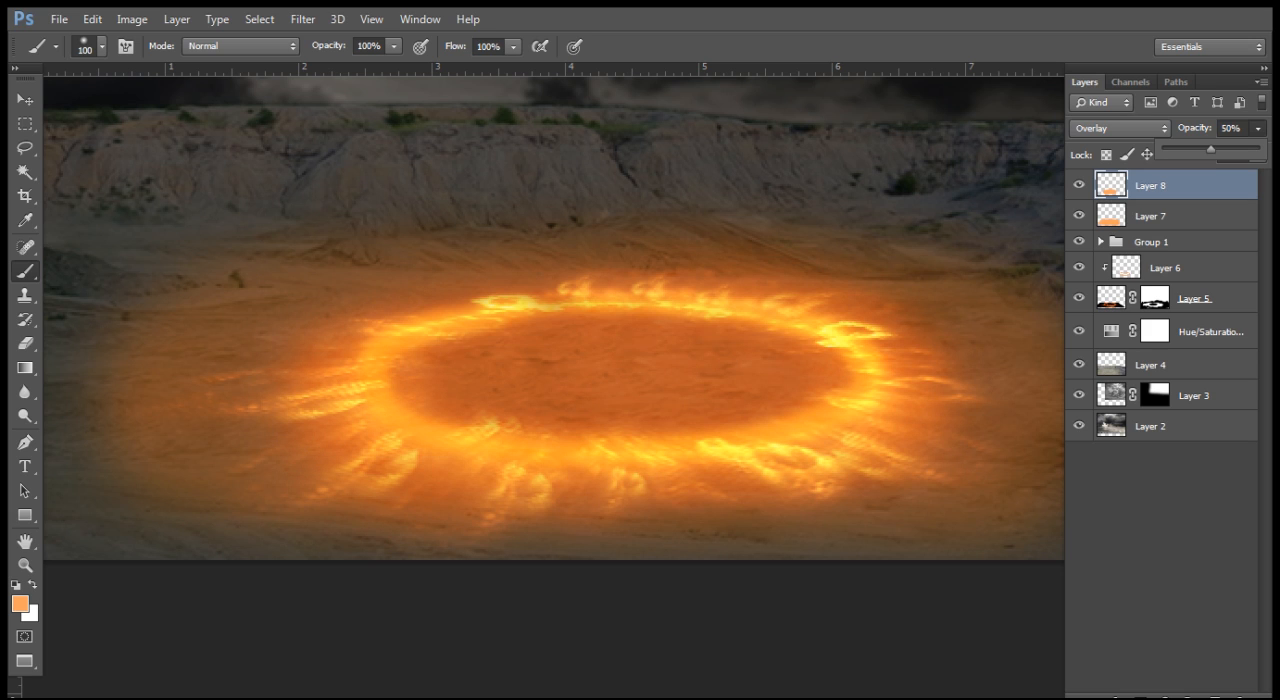
pyautogui.press('Return')
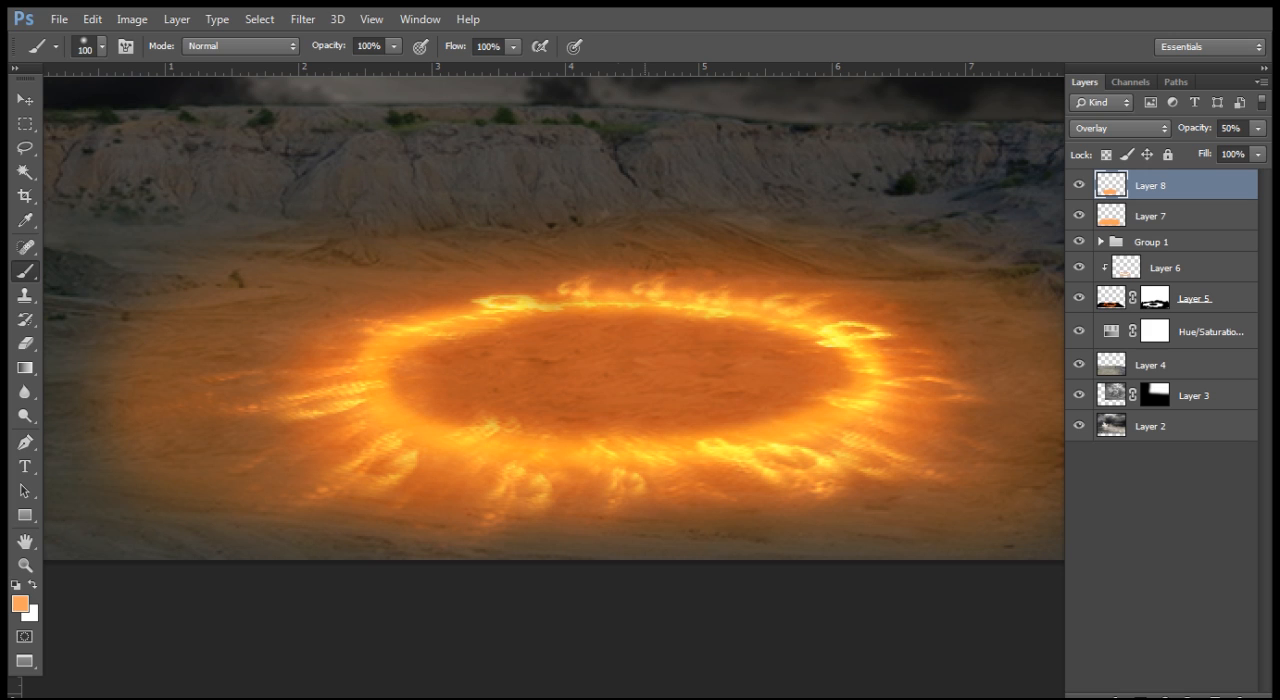
# Step: Reduce the brush size to 35 px
pyautogui.press('[')
pyautogui.press('[')
pyautogui.press('[')
pyautogui.press('[')
pyautogui.press('[')
pyautogui.press('[')
pyautogui.press('[')
pyautogui.press('[')
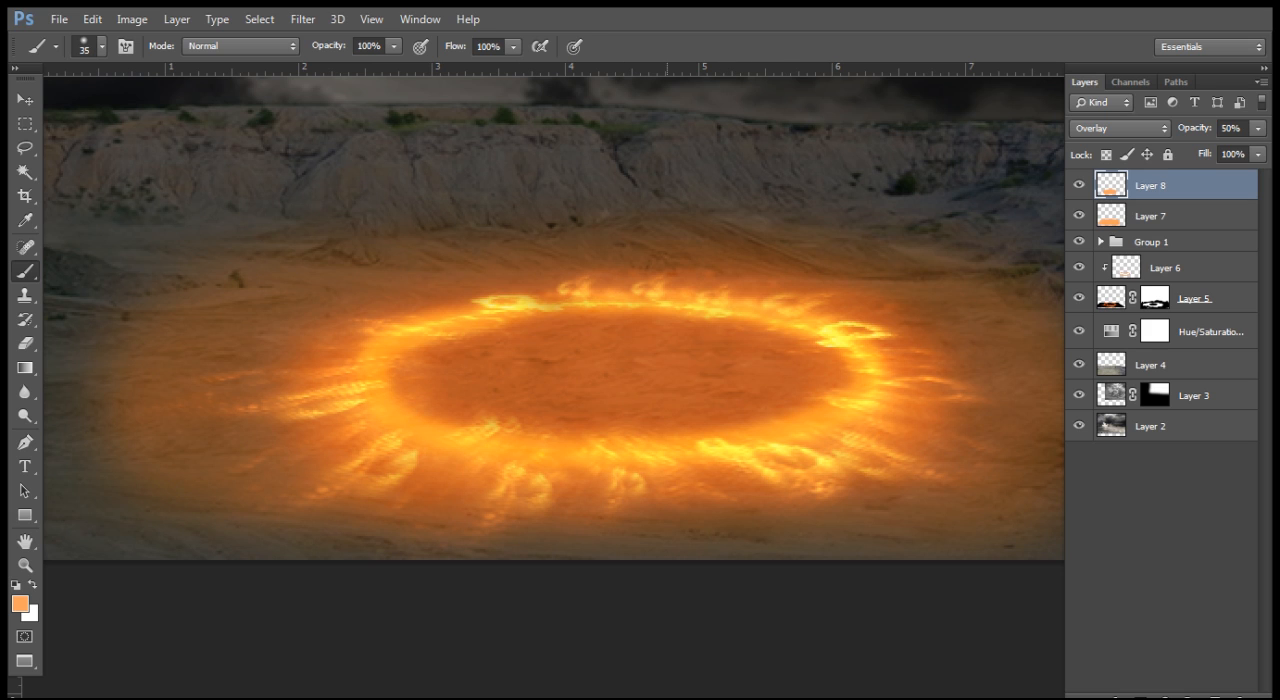
# Step: Add a new blank layer above Layer 8 with Normal blending and 100% opacity
pyautogui.hotkey('ctrl', 'shift', 'n')
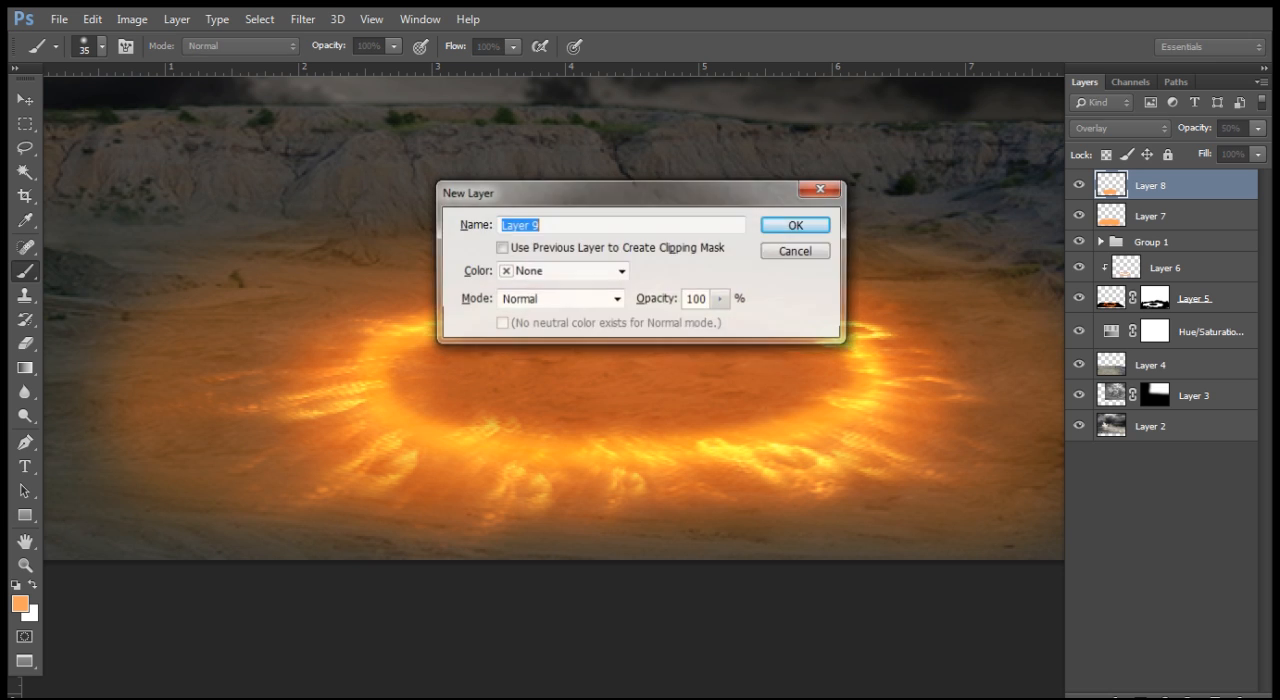
pyautogui.press('Return')
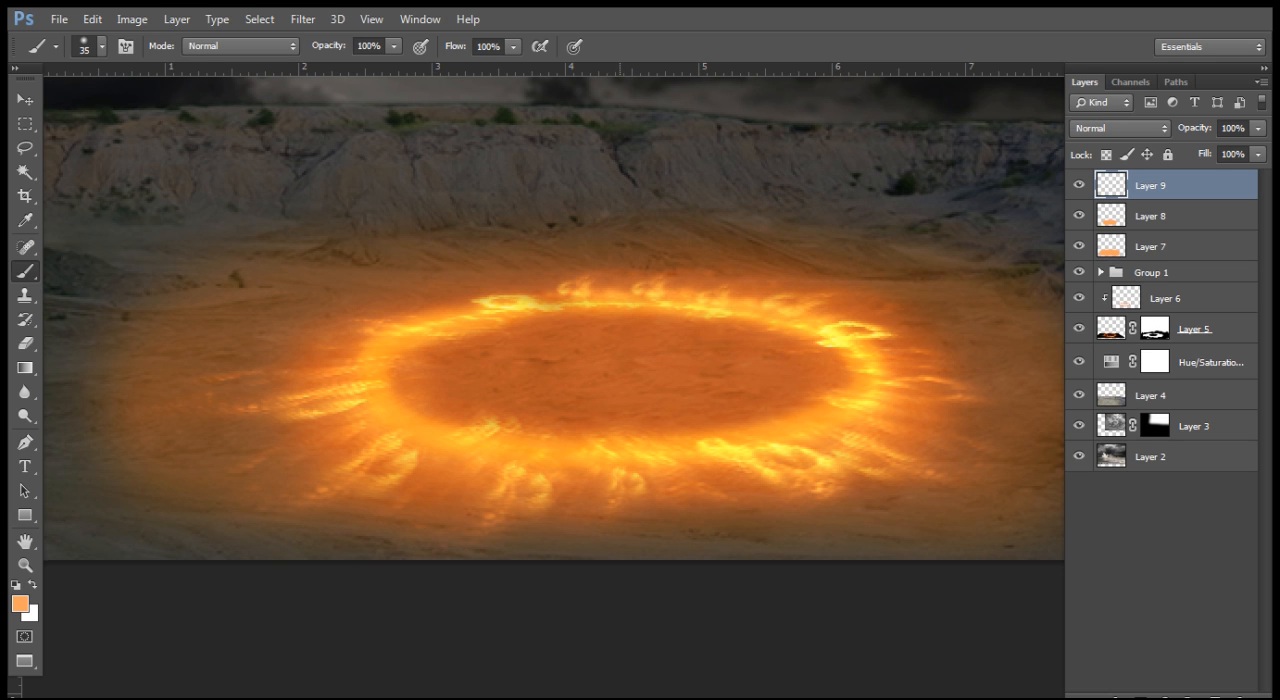
pyautogui.scroll(1, 625, 380)
pyautogui.moveTo(607, 370); pyautogui.dragTo(591, 425)
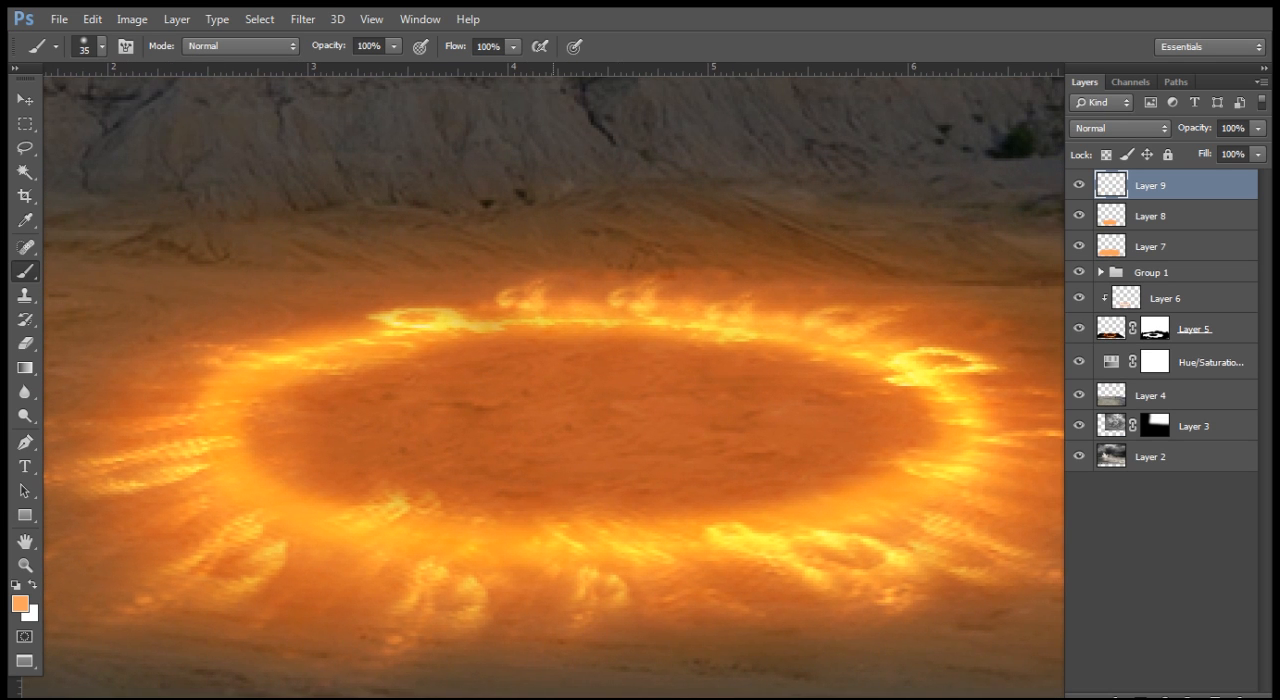
# Step: Paint an orange arc along the fiery ring's far and right rim with a 15 px soft brush and set Layer 9 to Hard Light
pyautogui.press('[')
pyautogui.press(']')
pyautogui.press('[')
pyautogui.moveTo(478, 314)
pyautogui.mouseDown()
pyautogui.moveTo(533, 317)
pyautogui.moveTo(473, 318)
pyautogui.moveTo(850, 333)
pyautogui.moveTo(950, 369)
pyautogui.moveTo(967, 455)
pyautogui.mouseUp()
pyautogui.hotkey('ctrl', 'z')
pyautogui.moveTo(455, 321); pyautogui.dragTo(424, 326)
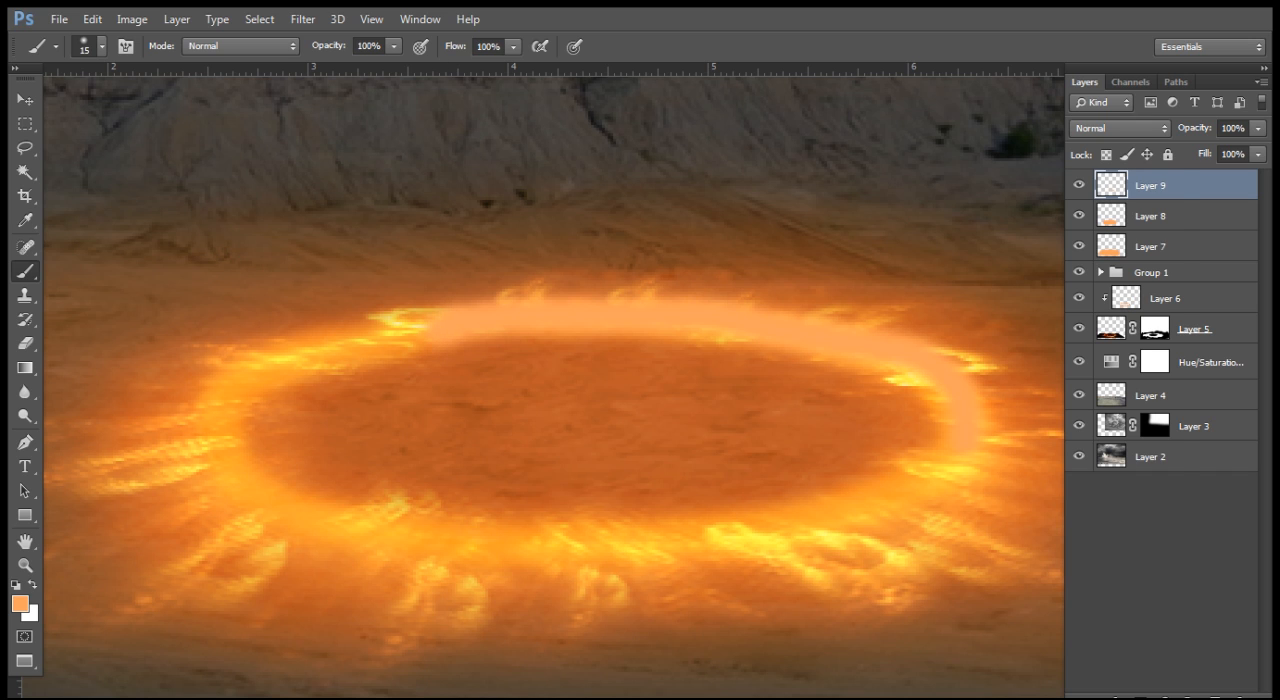
pyautogui.click(1120, 128)
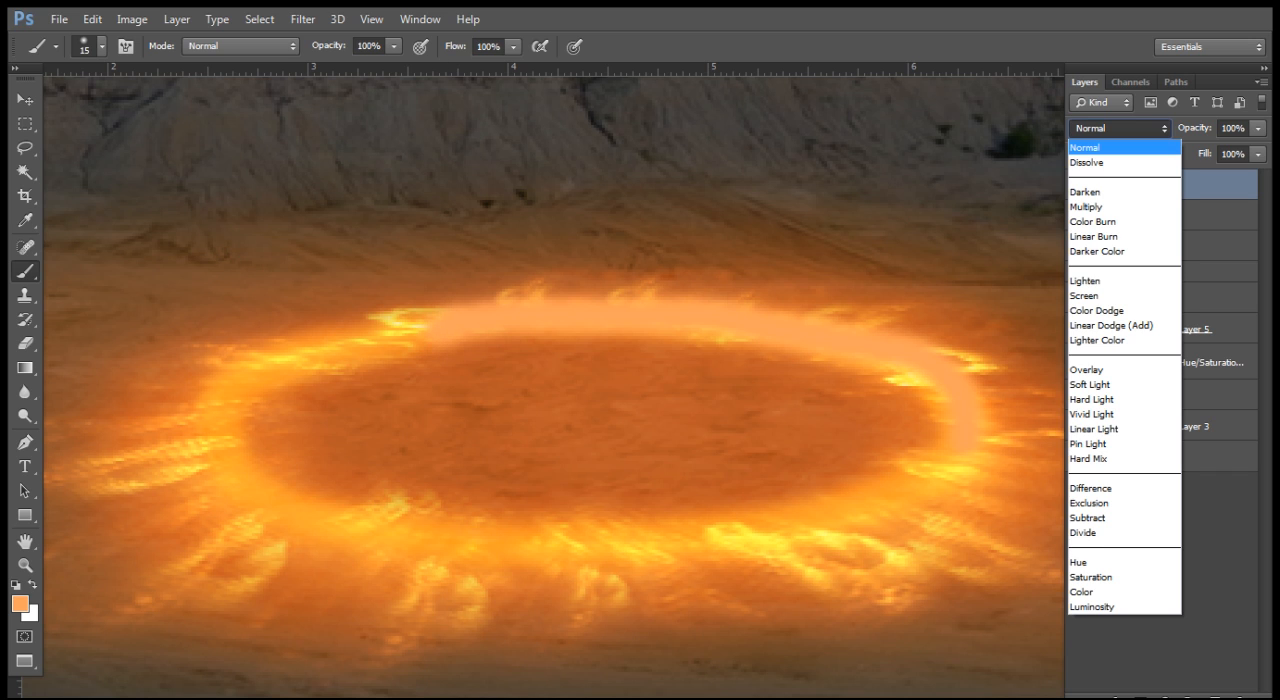
pyautogui.click(1100, 399)
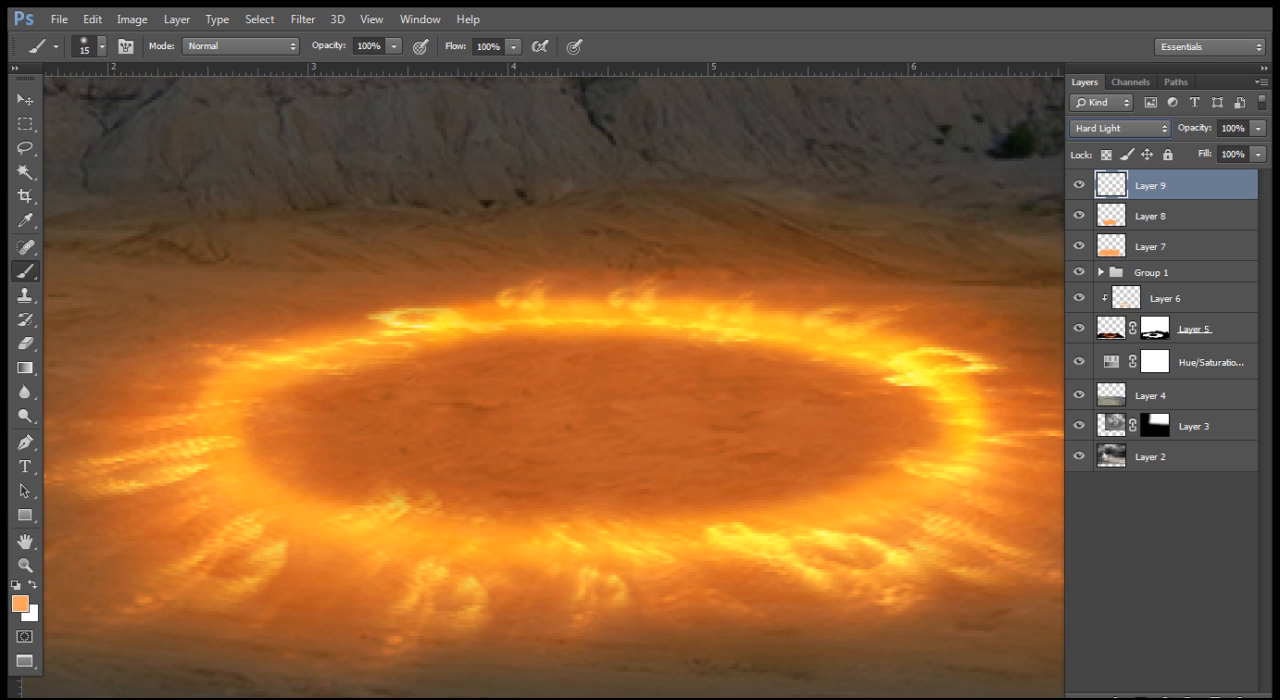
# Step: Return the workspace to the standard screen mode with the document tabs shown
pyautogui.hotkey('ctrl', '0')
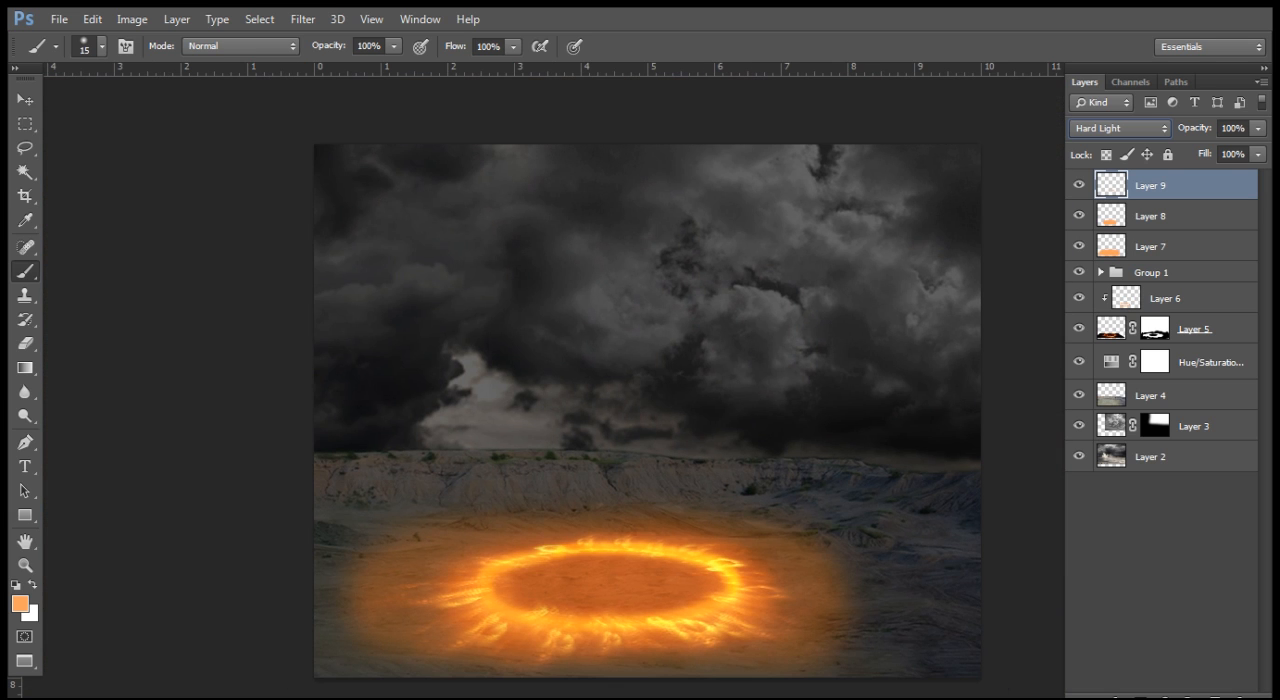
pyautogui.hotkey('ctrl', '+')
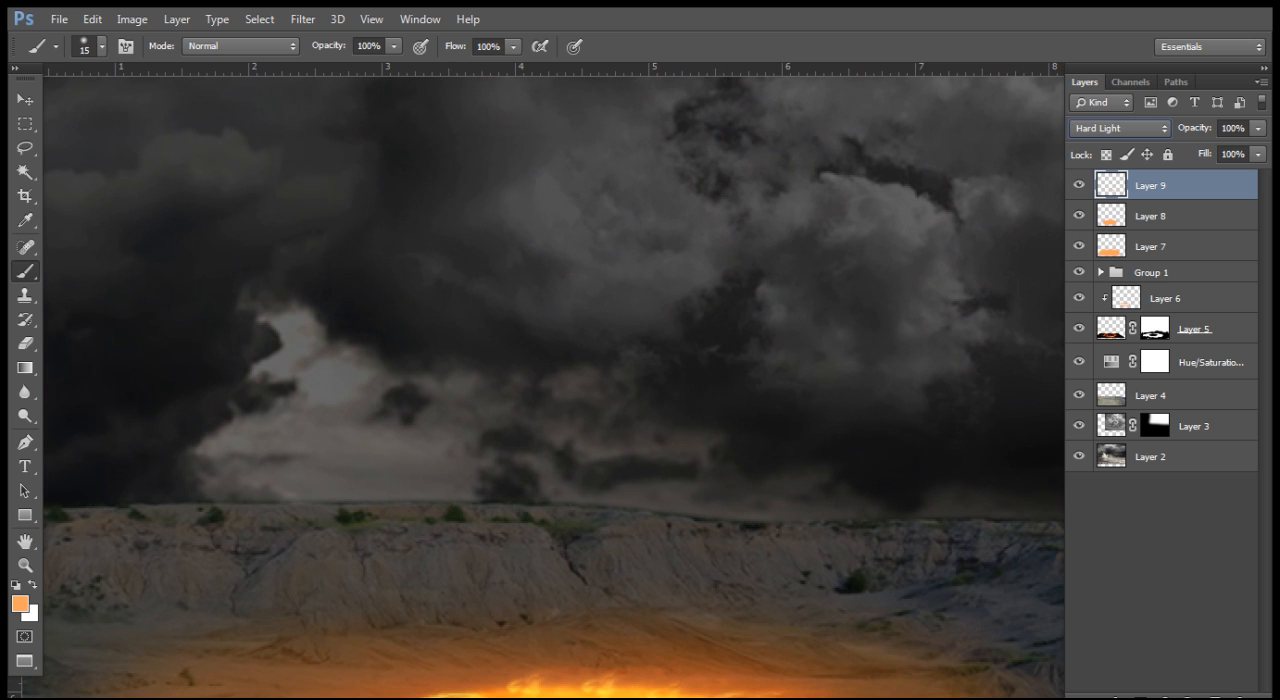
pyautogui.hotkey('ctrl', '+')
pyautogui.moveTo(642, 450); pyautogui.dragTo(600, 252)
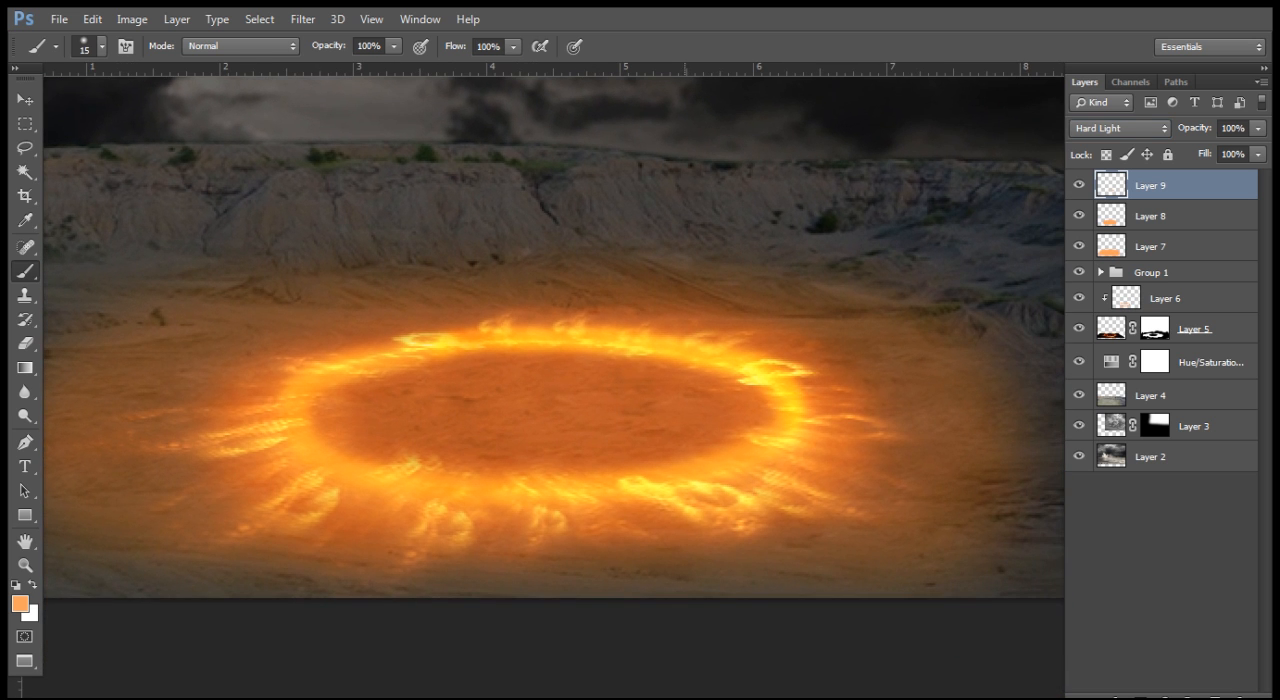
pyautogui.press('f')
pyautogui.press('f')
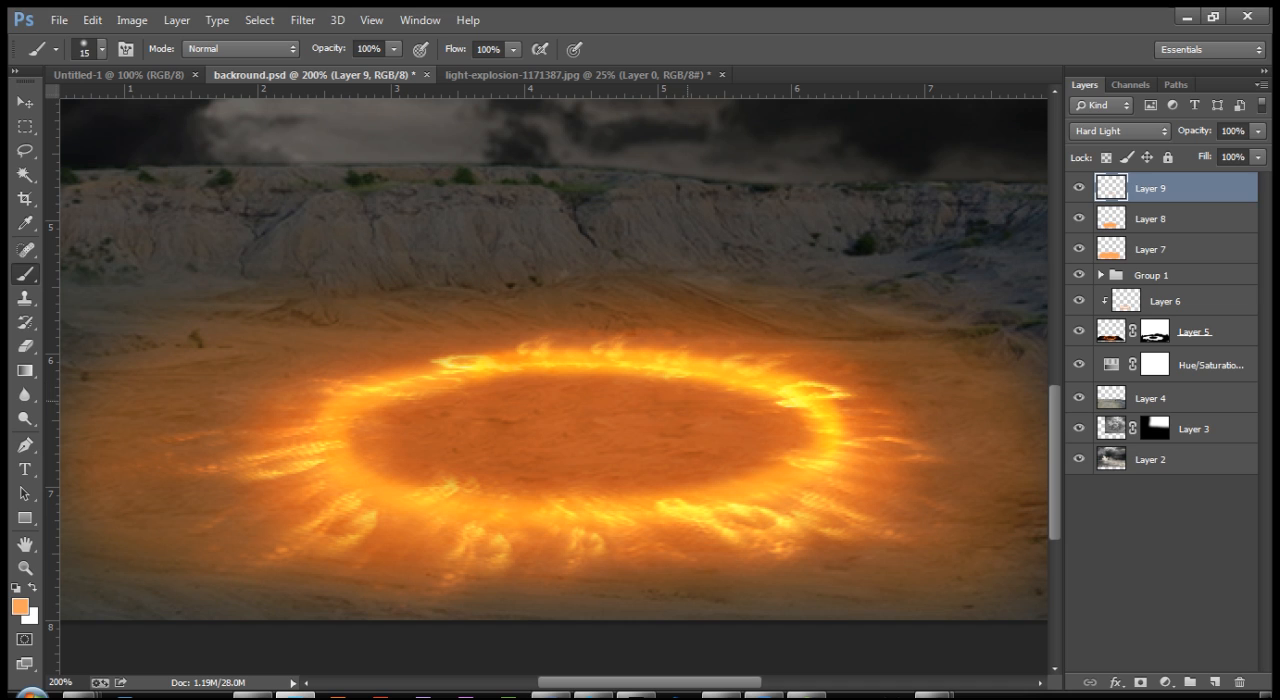
pyautogui.click(1067, 696)
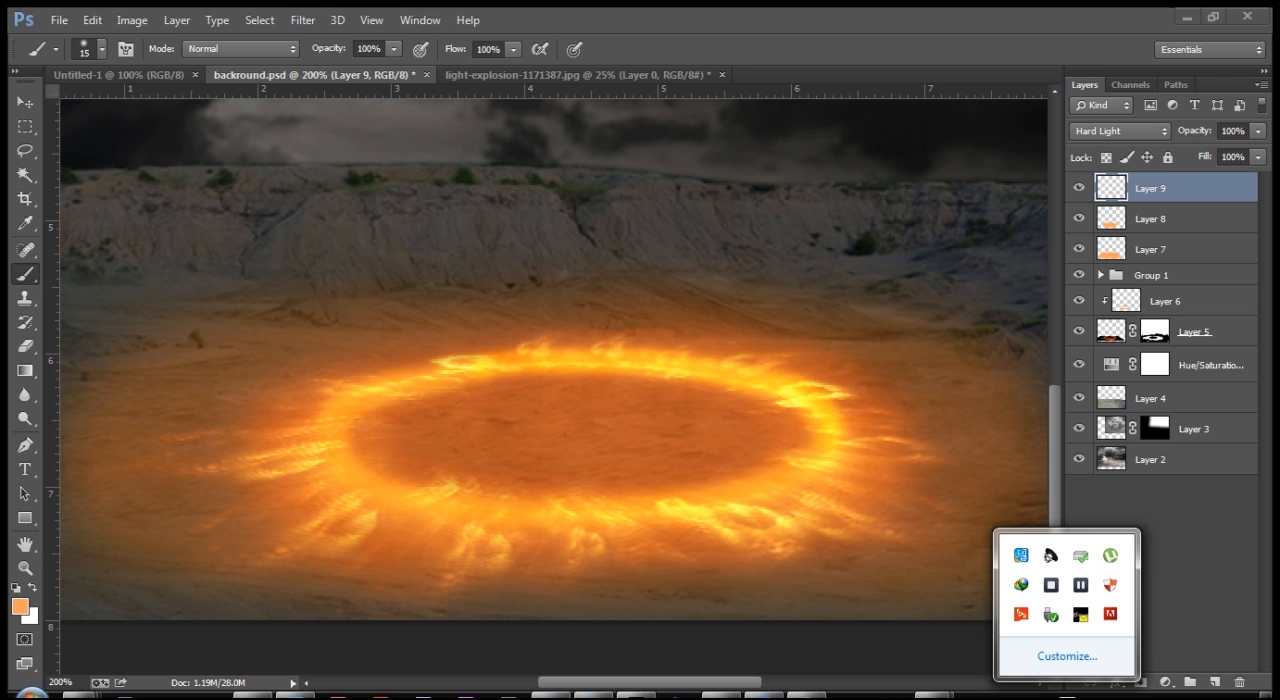
pyautogui.click(1067, 696)
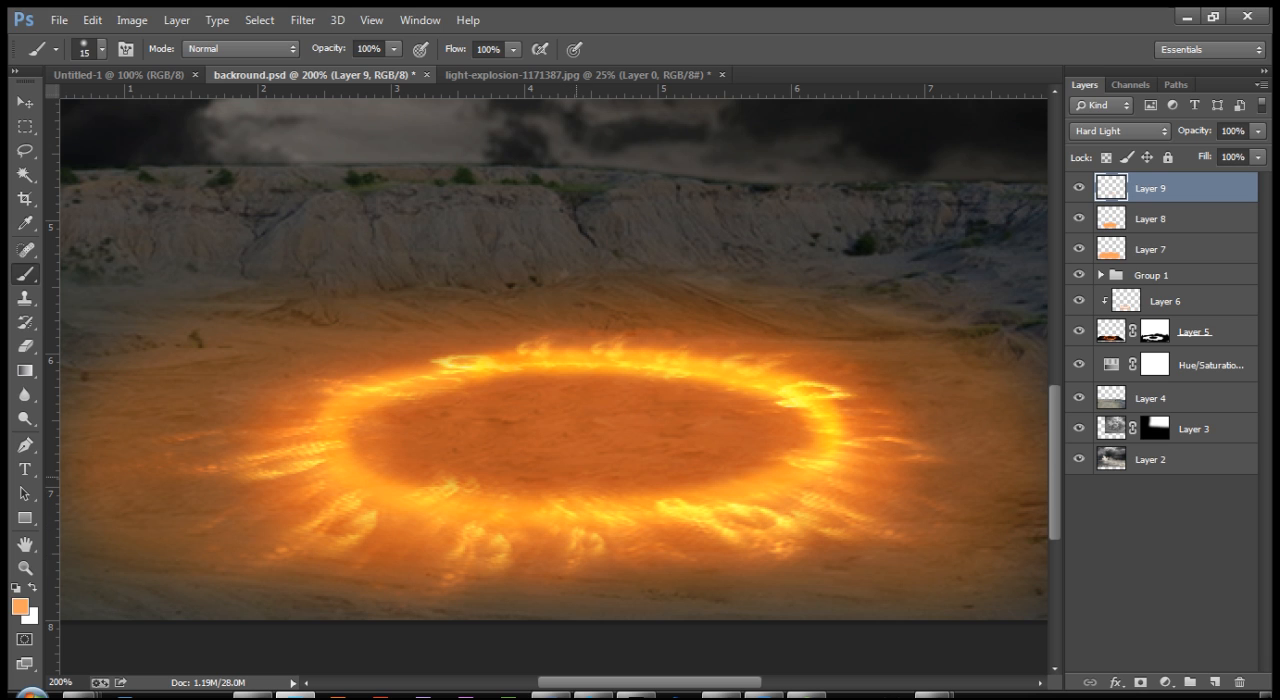
pyautogui.hotkey('ctrl', '-')
pyautogui.hotkey('ctrl', '+')
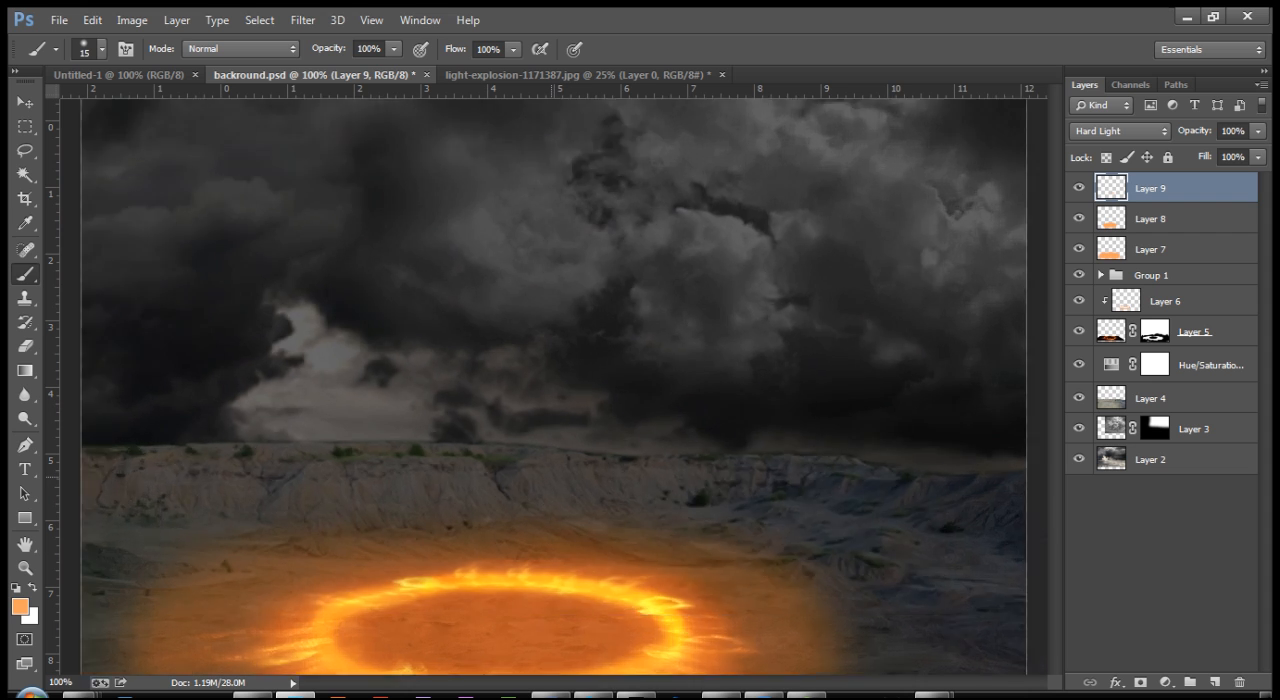
pyautogui.scroll(-3, 554, 386)
pyautogui.moveTo(515, 279); pyautogui.dragTo(603, 265)
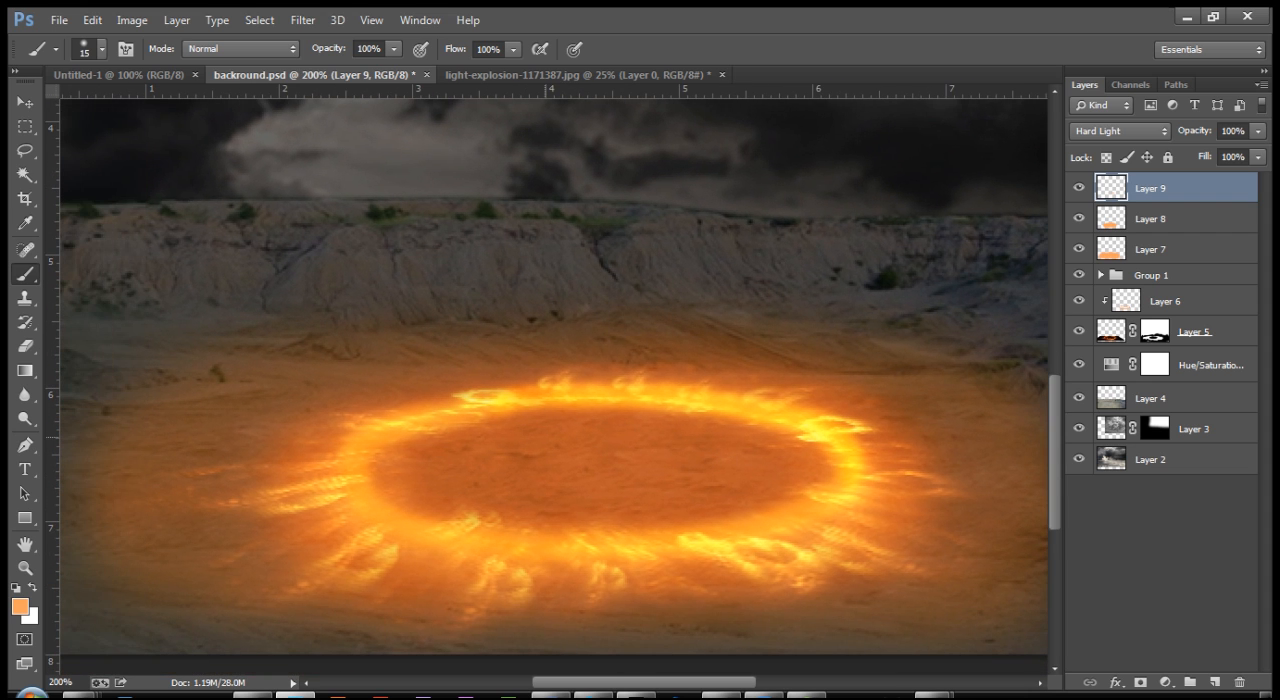
pyautogui.moveTo(627, 414); pyautogui.dragTo(653, 516)
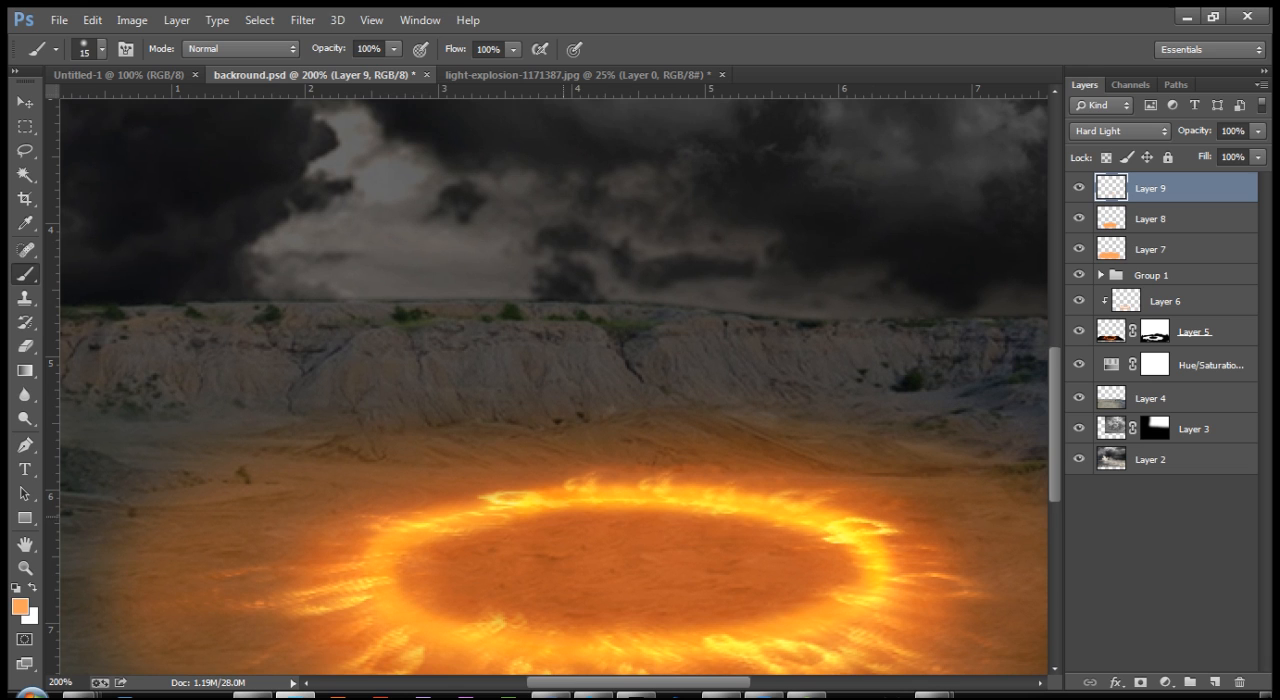
pyautogui.moveTo(653, 516); pyautogui.dragTo(643, 474)
pyautogui.moveTo(696, 529); pyautogui.dragTo(638, 467)
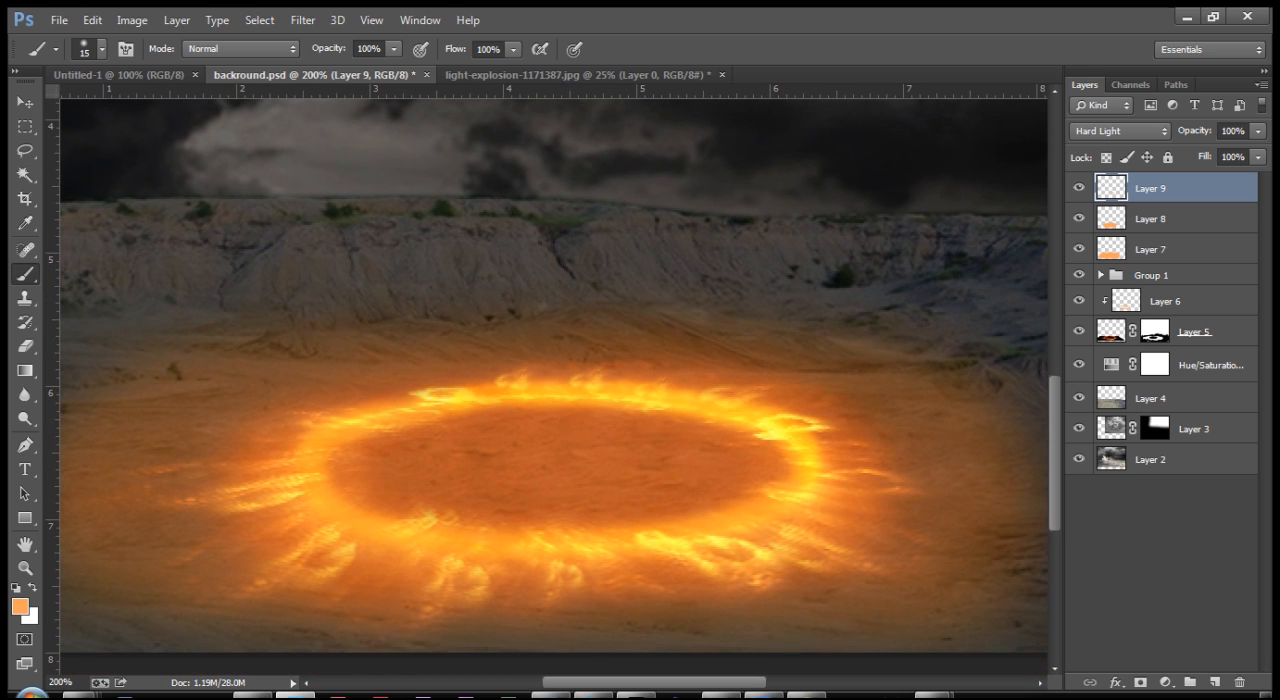
# Step: Duplicate Layer 5 with its mask and place Layer 5 copy above Layer 9 in the layer stack
pyautogui.click(1194, 332)
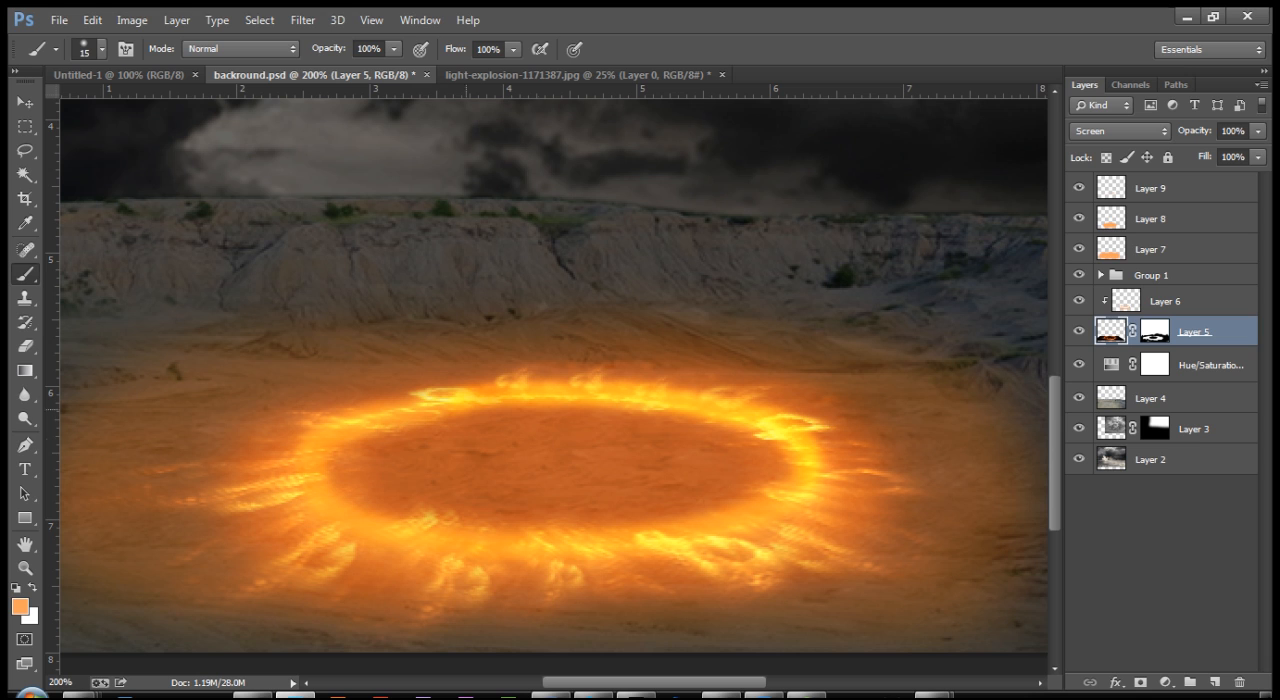
pyautogui.moveTo(800, 457); pyautogui.dragTo(774, 454)
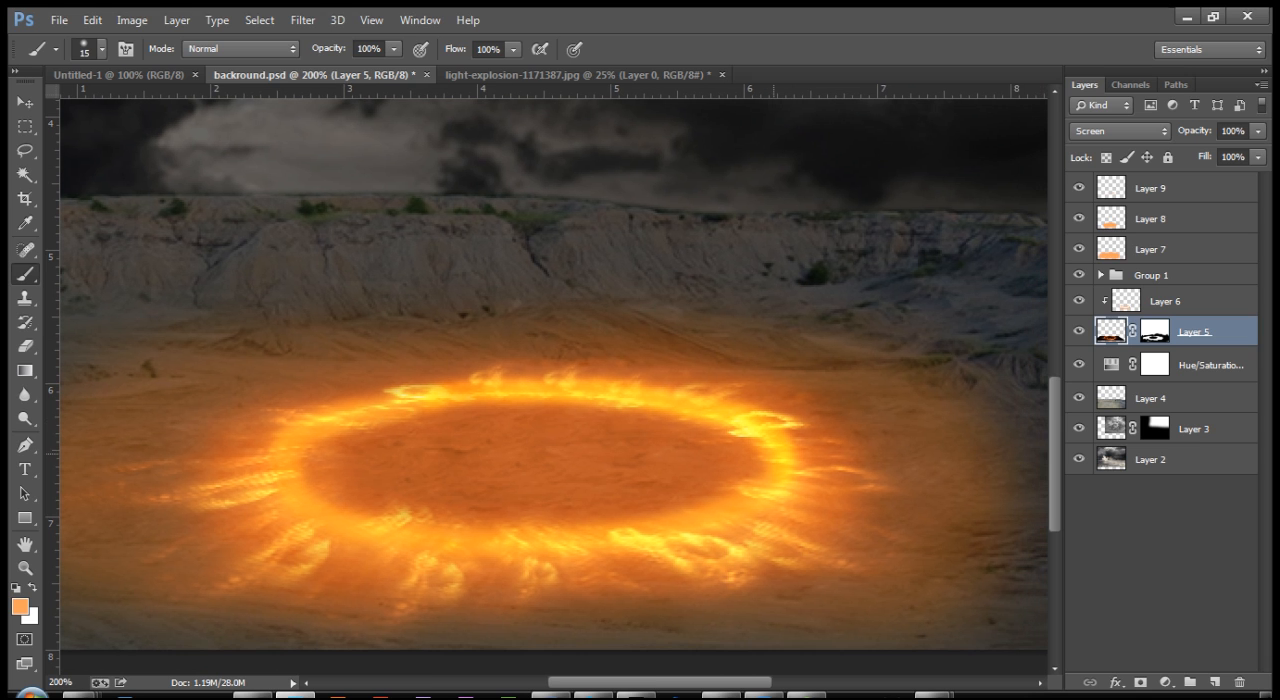
pyautogui.rightClick(1240, 332)
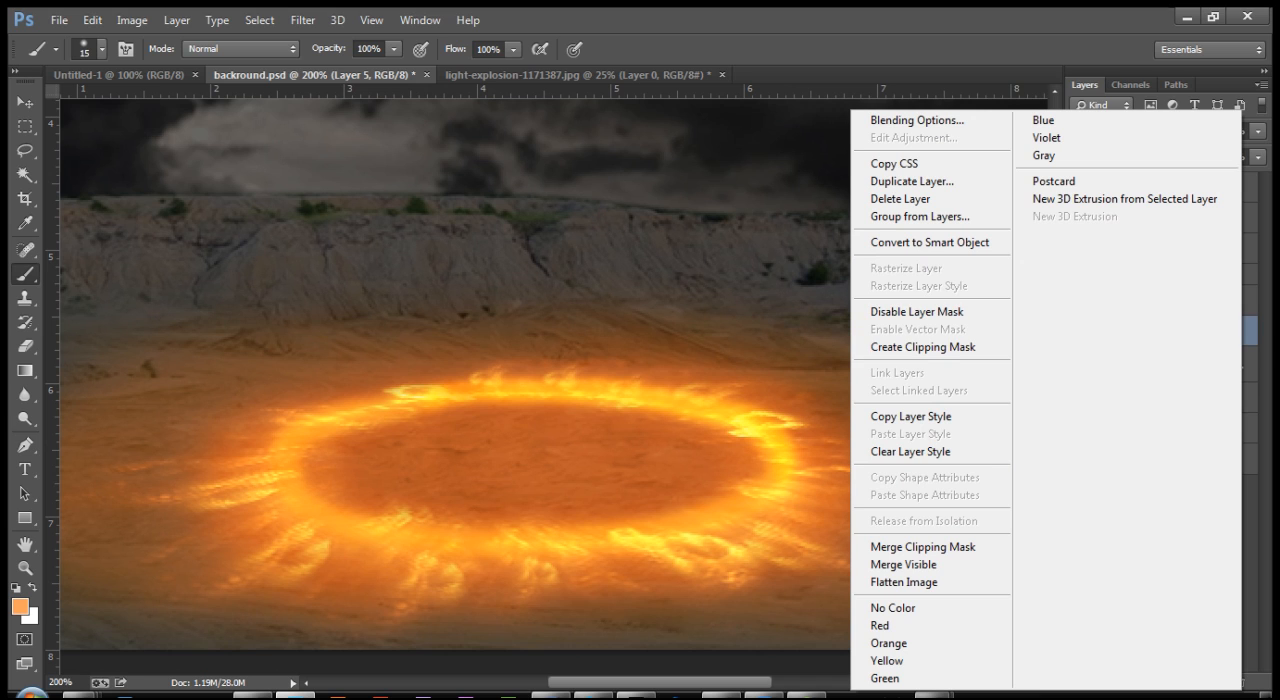
pyautogui.press('Escape')
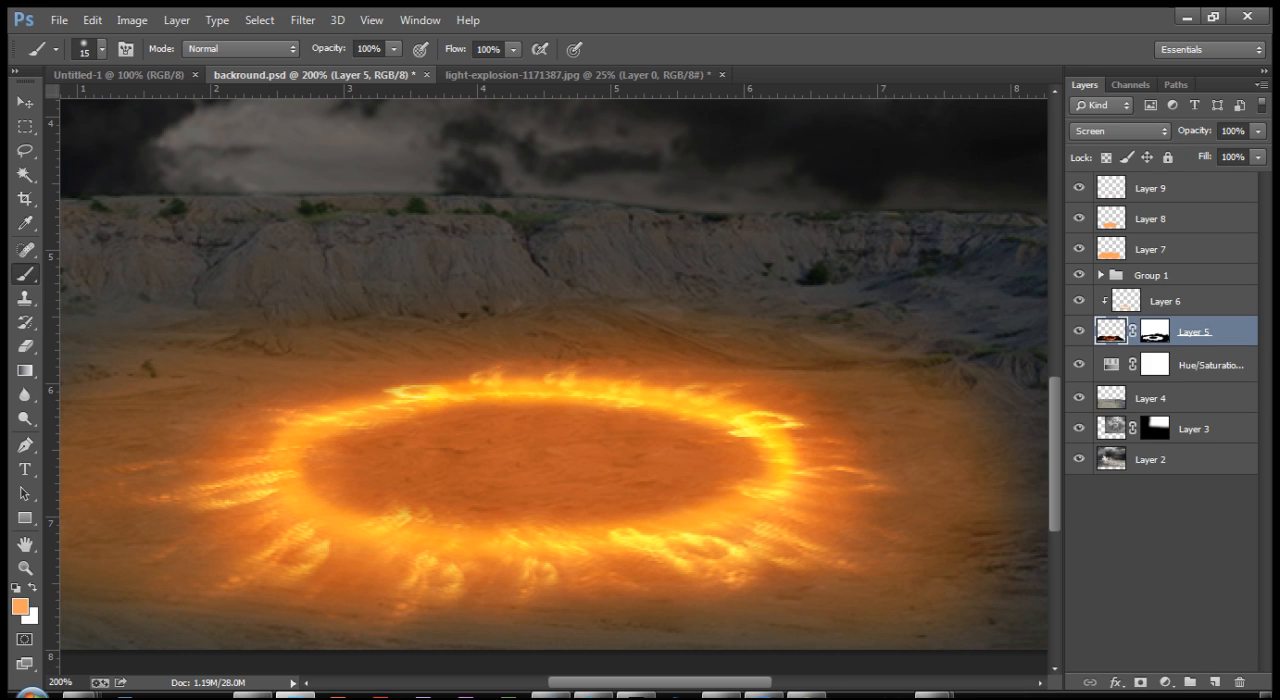
pyautogui.rightClick(1189, 332)
pyautogui.rightClick(1200, 332)
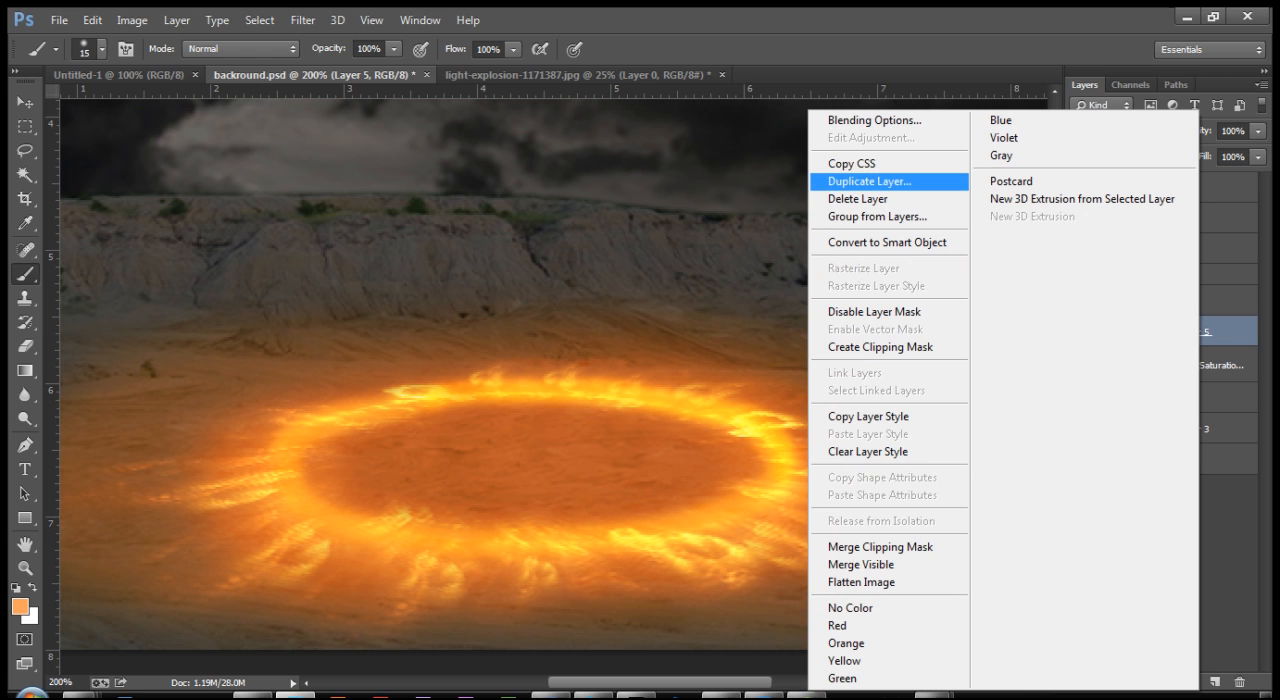
pyautogui.click(868, 181)
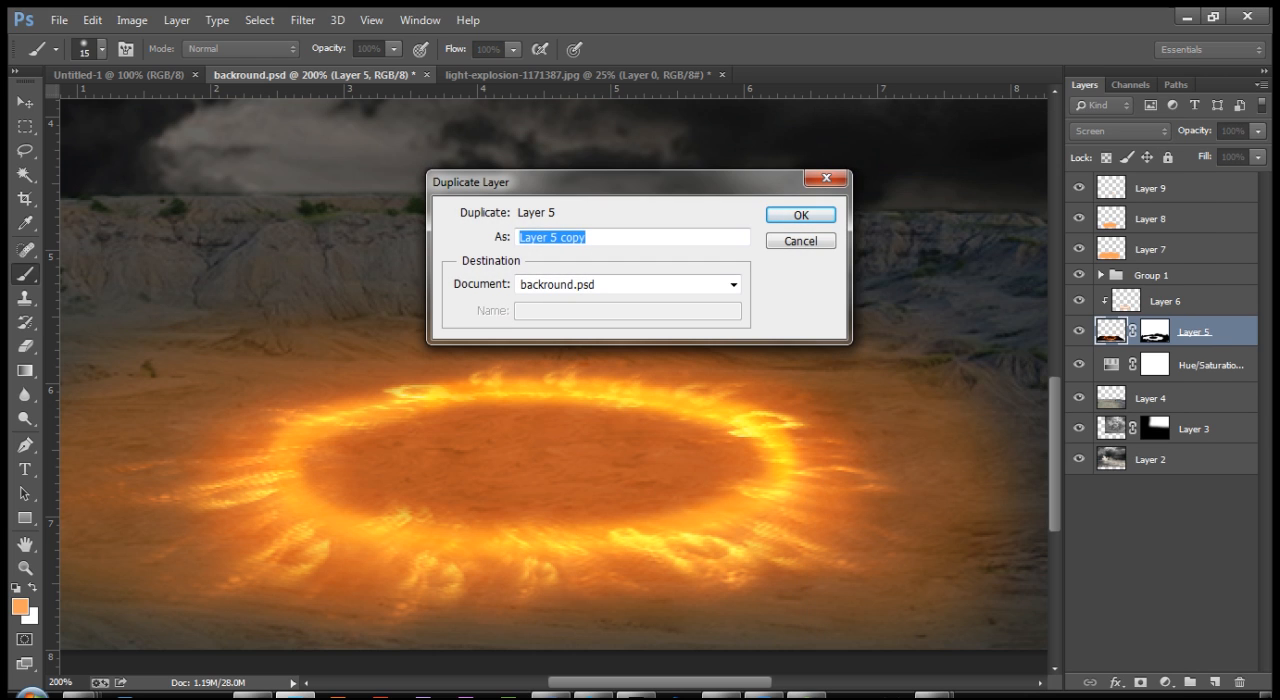
pyautogui.press('Return')
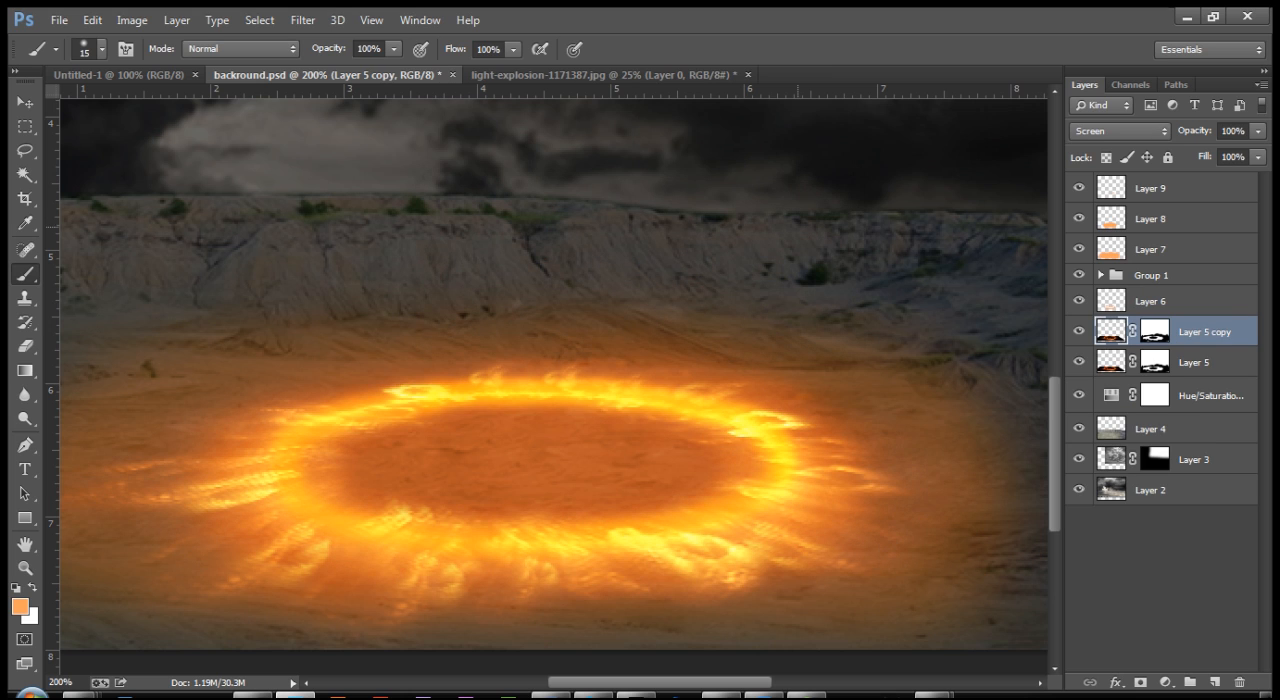
pyautogui.moveTo(1205, 331); pyautogui.dragTo(1205, 185)
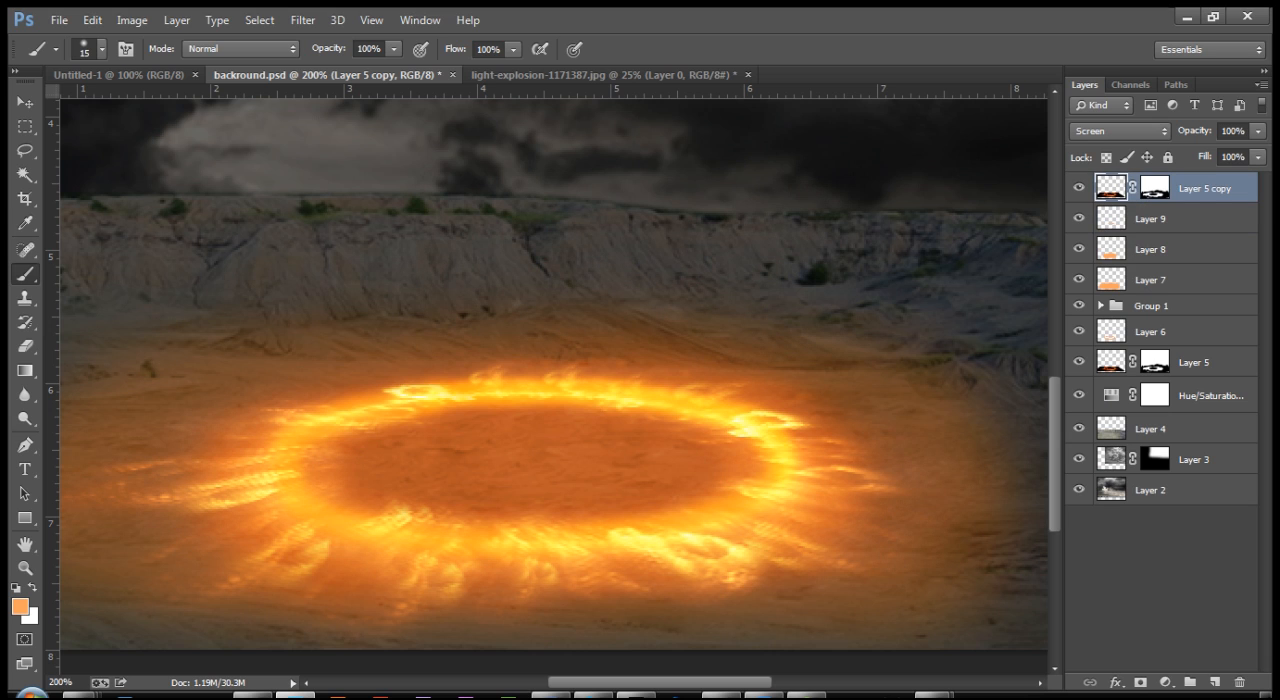
# Step: Apply a Motion Blur to Layer 5 copy with a 90° angle and a 300-pixel distance
pyautogui.click(302, 20)
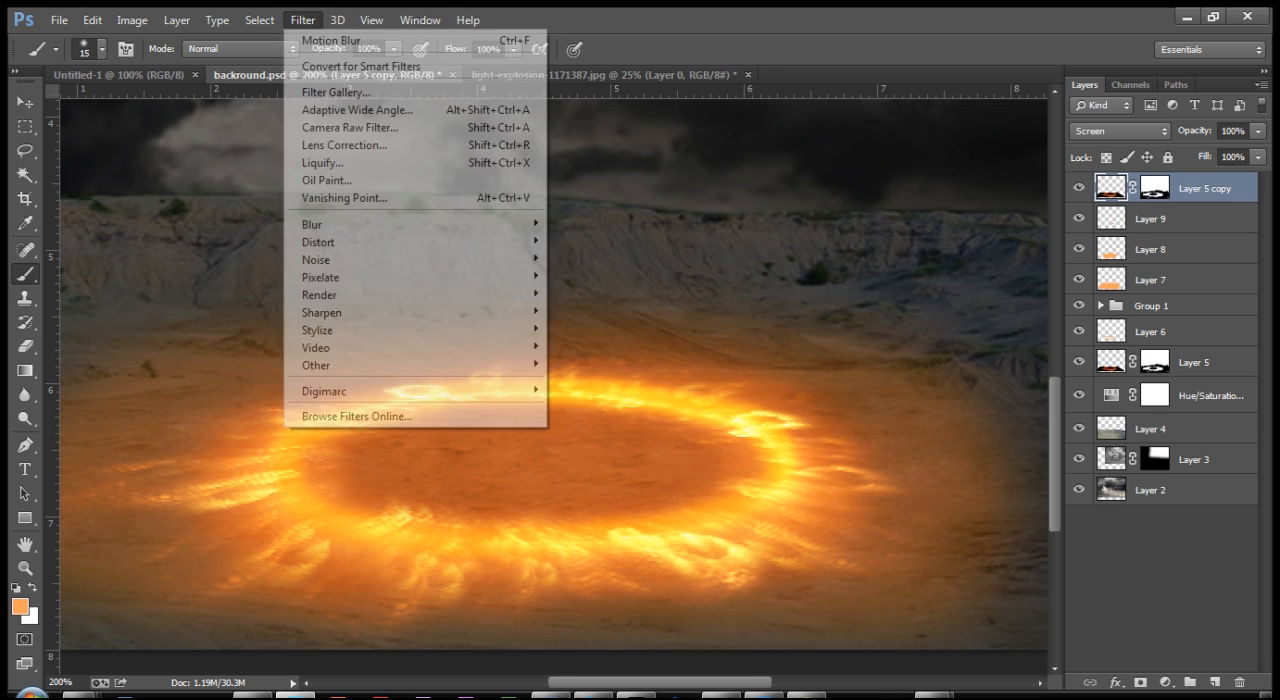
pyautogui.moveTo(330, 224)
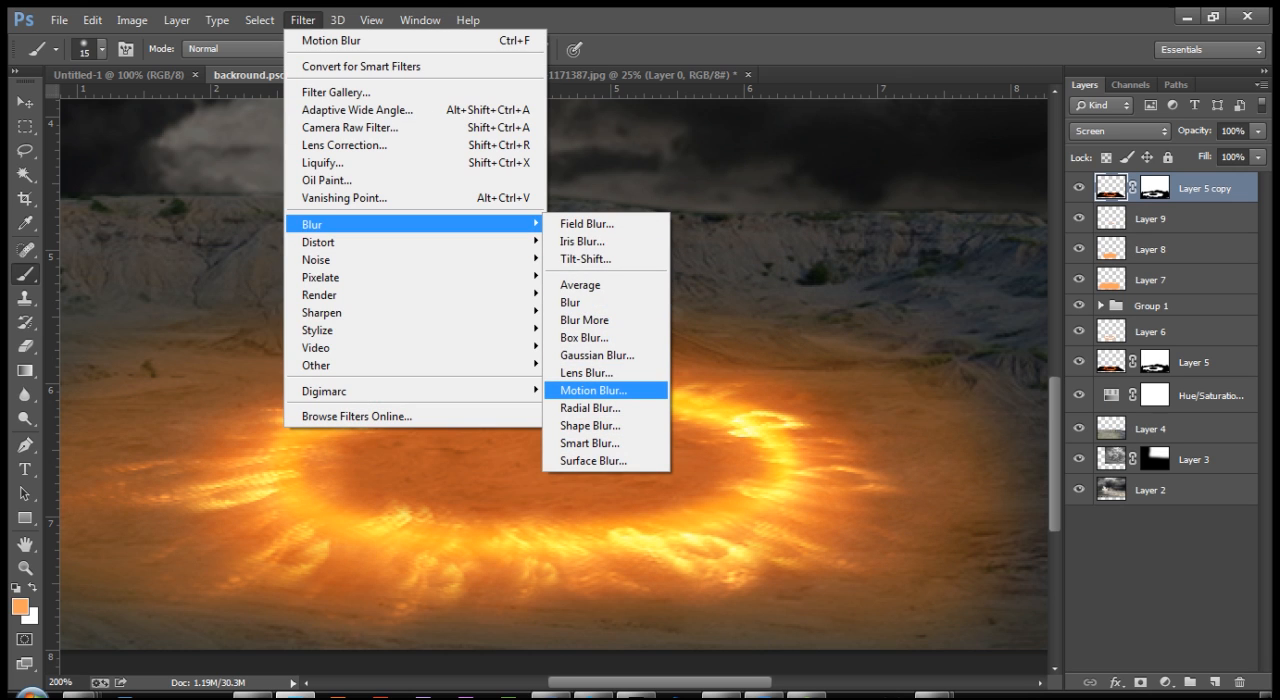
pyautogui.click(593, 390)
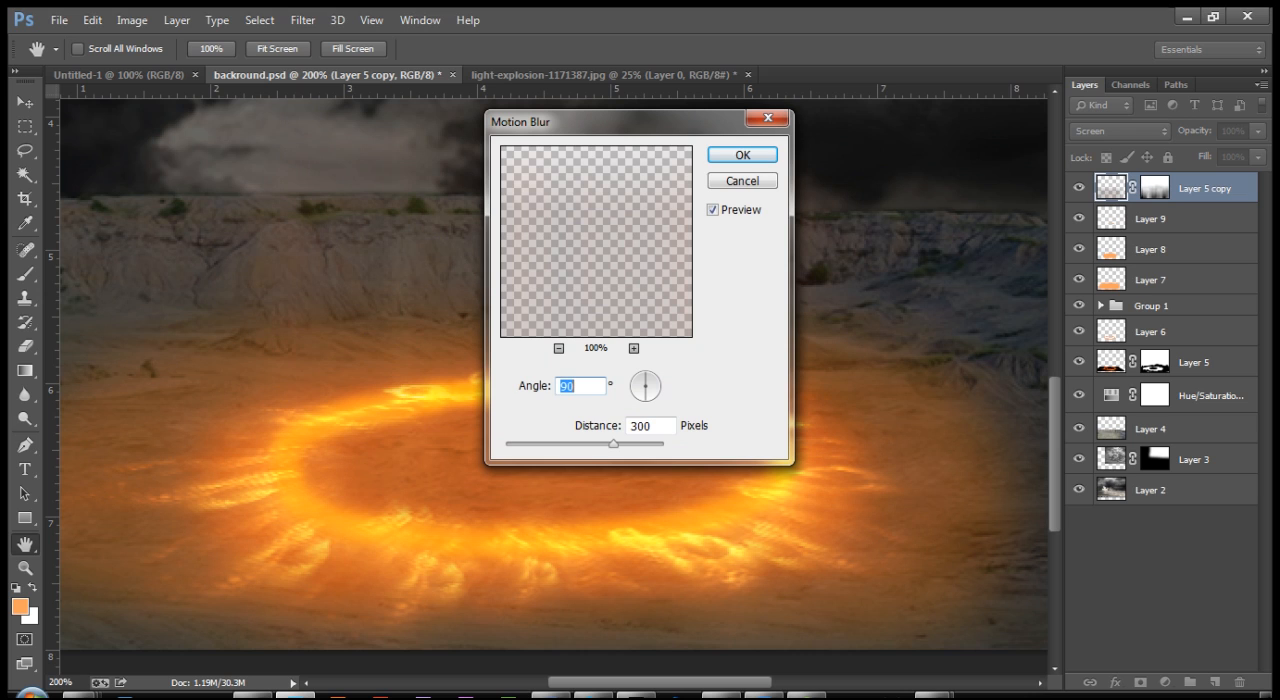
pyautogui.doubleClick(641, 426)
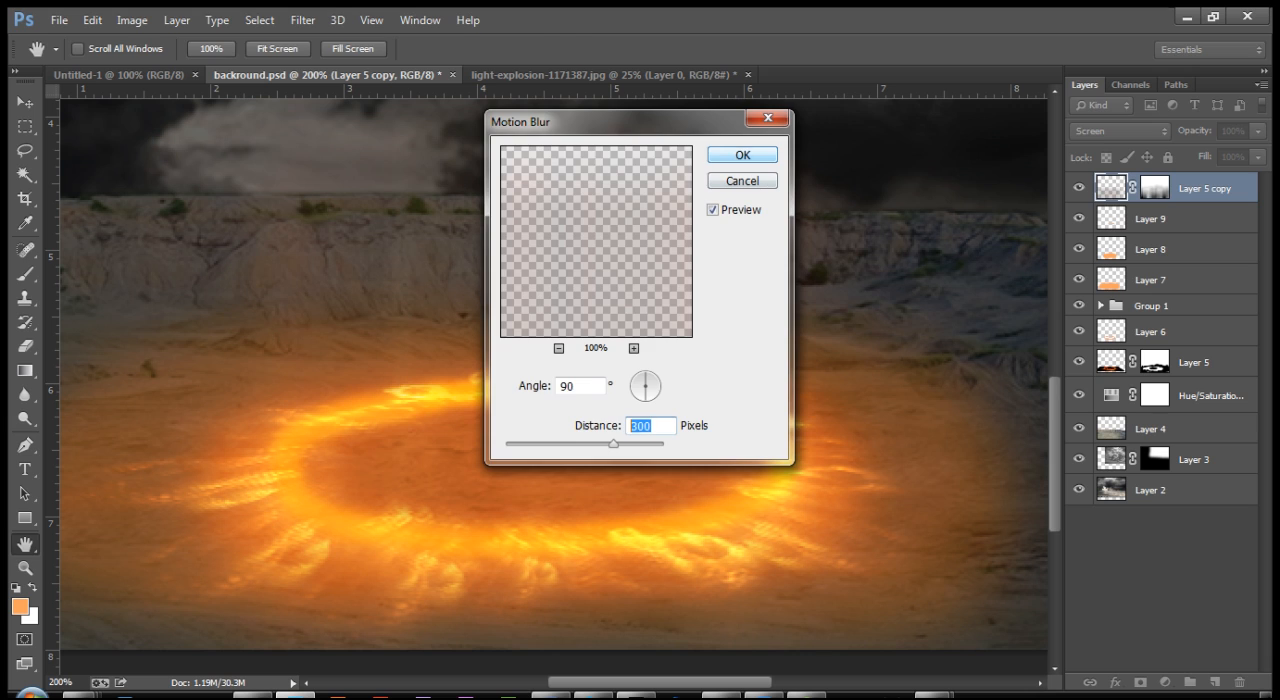
pyautogui.press('Return')
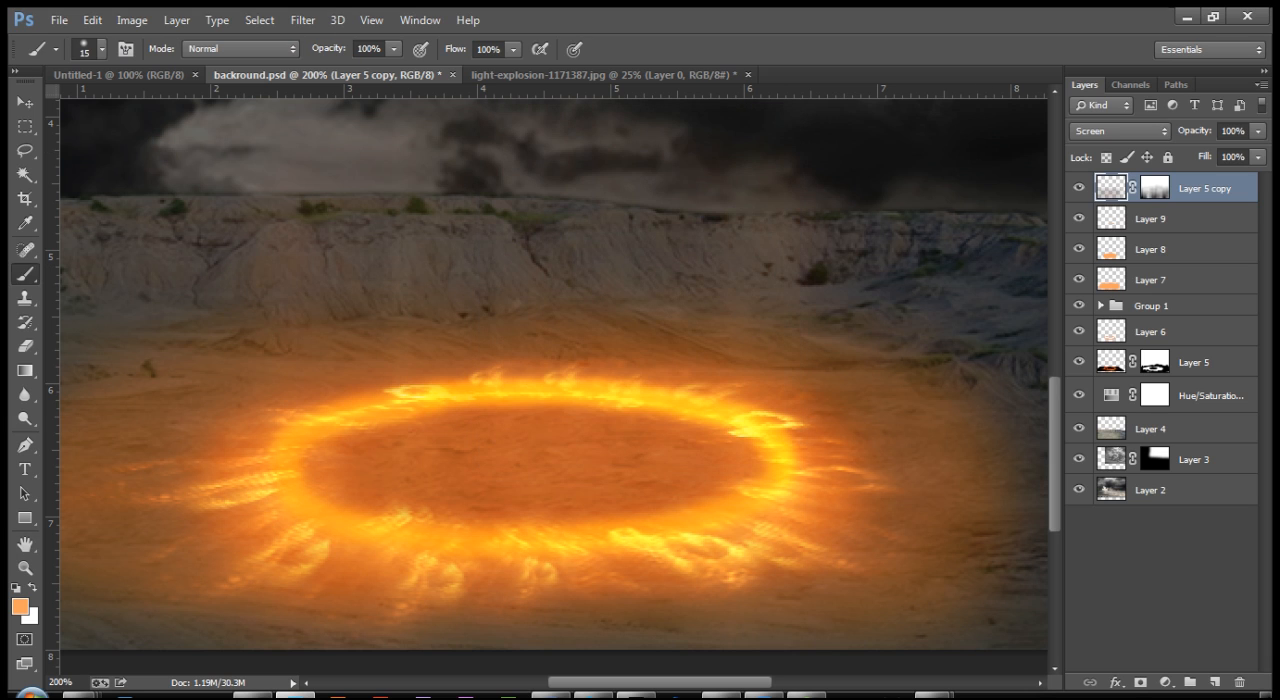
# Step: Duplicate the motion-blurred Layer 5 copy within the same document
pyautogui.rightClick(1198, 188)
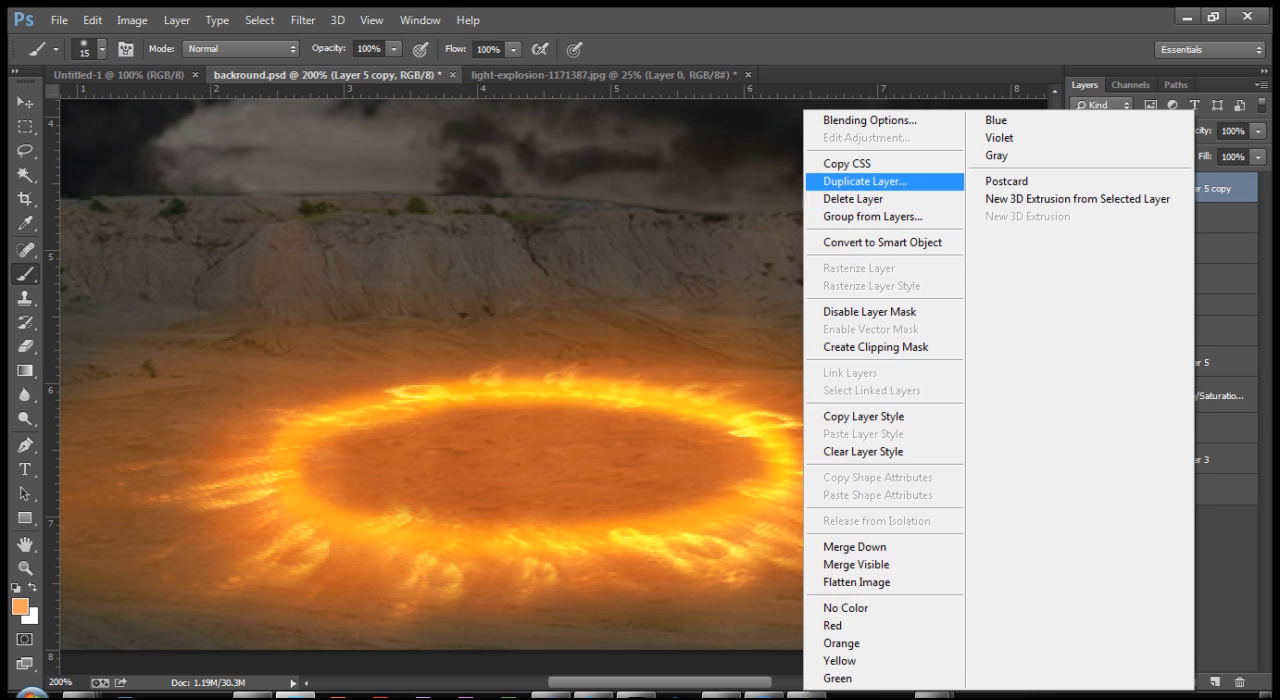
pyautogui.press('Return')
pyautogui.press('Return')
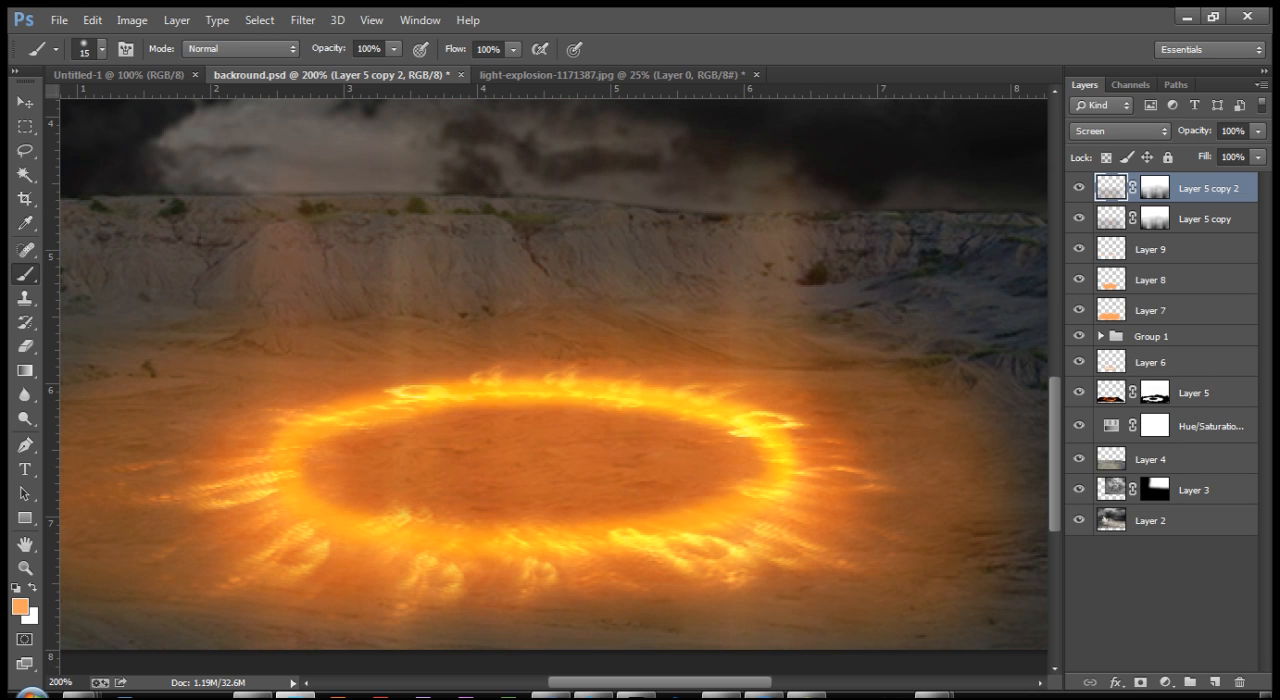
# Step: Move Layer 5 copy 2 straight up so its vertical light streaks extend from above the ring into the clouds
pyautogui.hotkey('ctrl', '-')
pyautogui.hotkey('ctrl', '-')
pyautogui.hotkey('ctrl', '-')
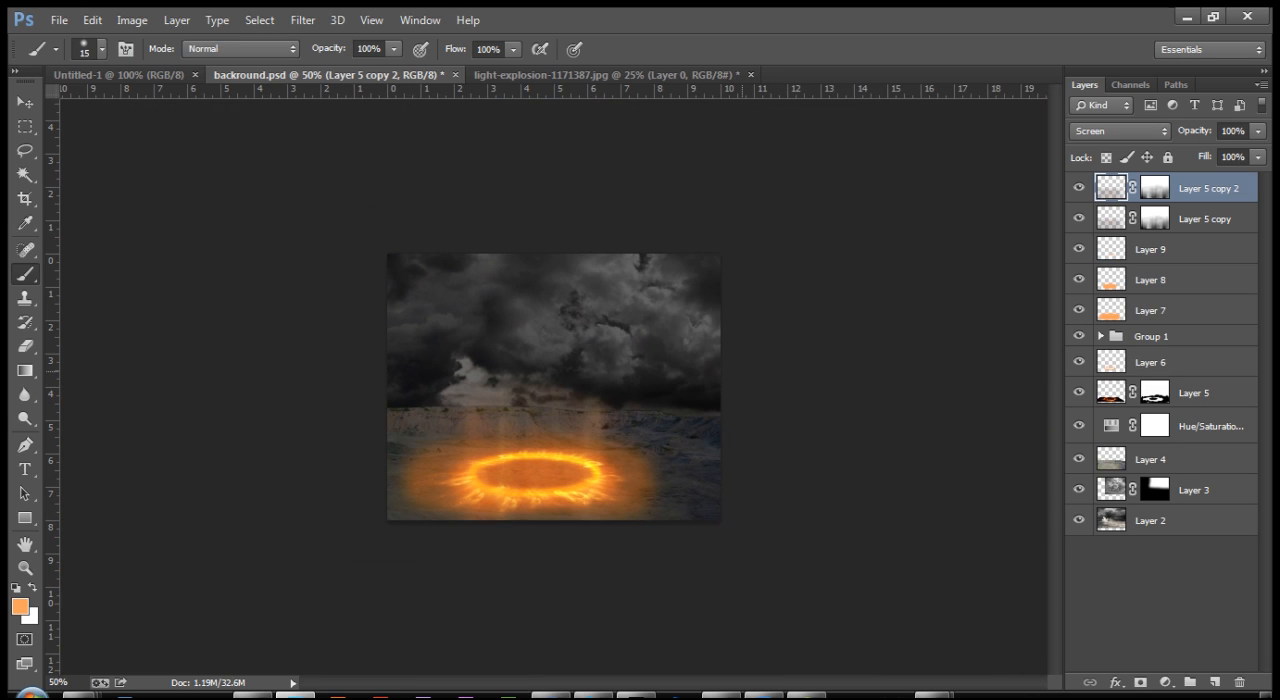
pyautogui.press('v')
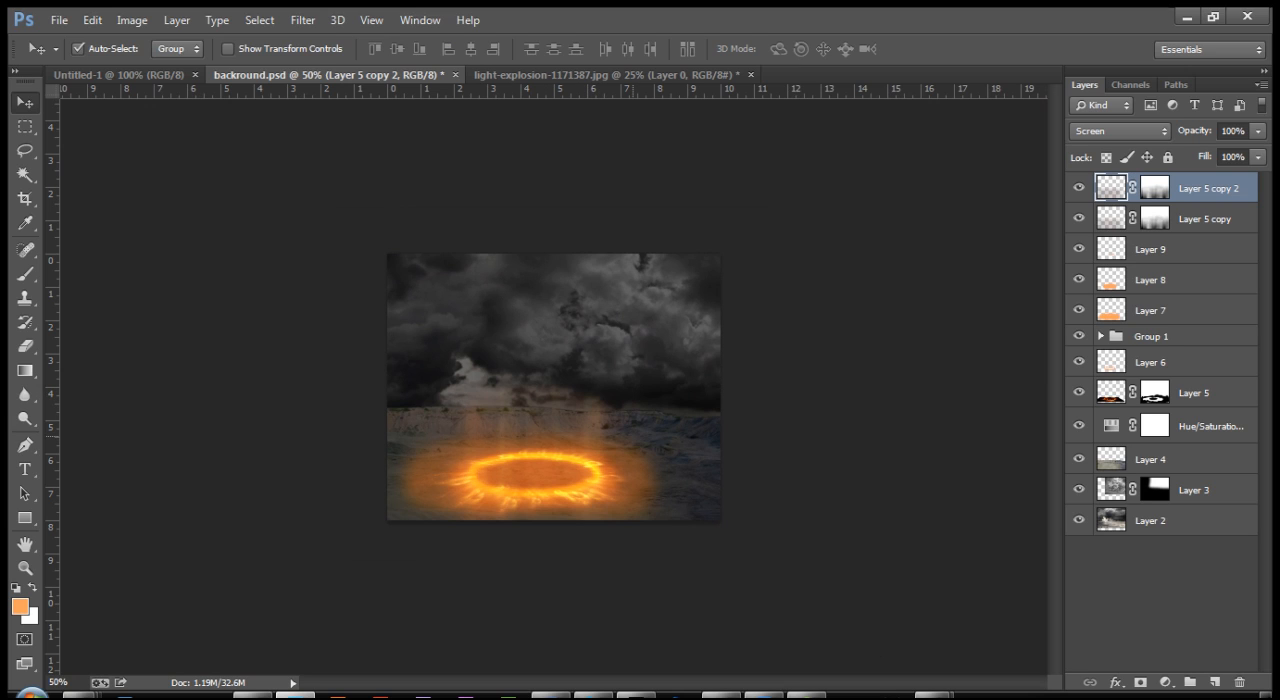
pyautogui.hotkey('shift', 'Up')
pyautogui.hotkey('shift', 'Up')
pyautogui.hotkey('shift', 'Up')
pyautogui.hotkey('shift', 'Up')
pyautogui.hotkey('shift', 'Up')
pyautogui.hotkey('shift', 'Up')
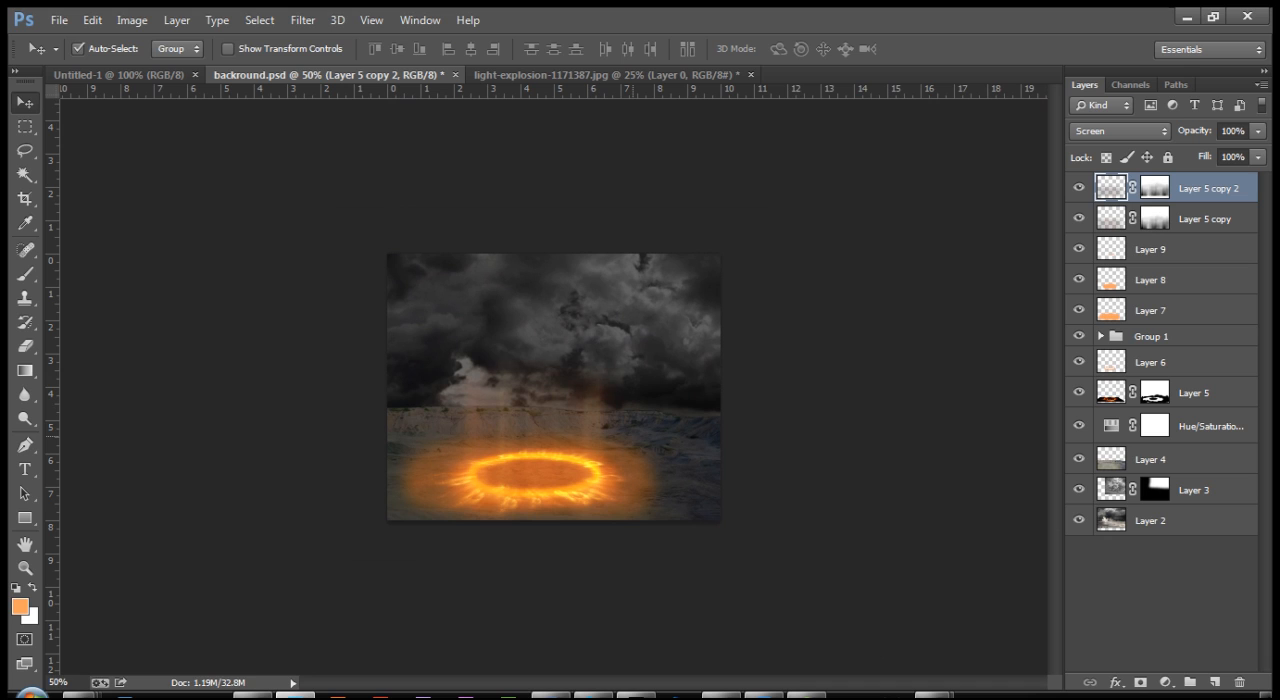
pyautogui.hotkey('shift', 'Up')
pyautogui.hotkey('shift', 'Up')
pyautogui.hotkey('shift', 'Up')
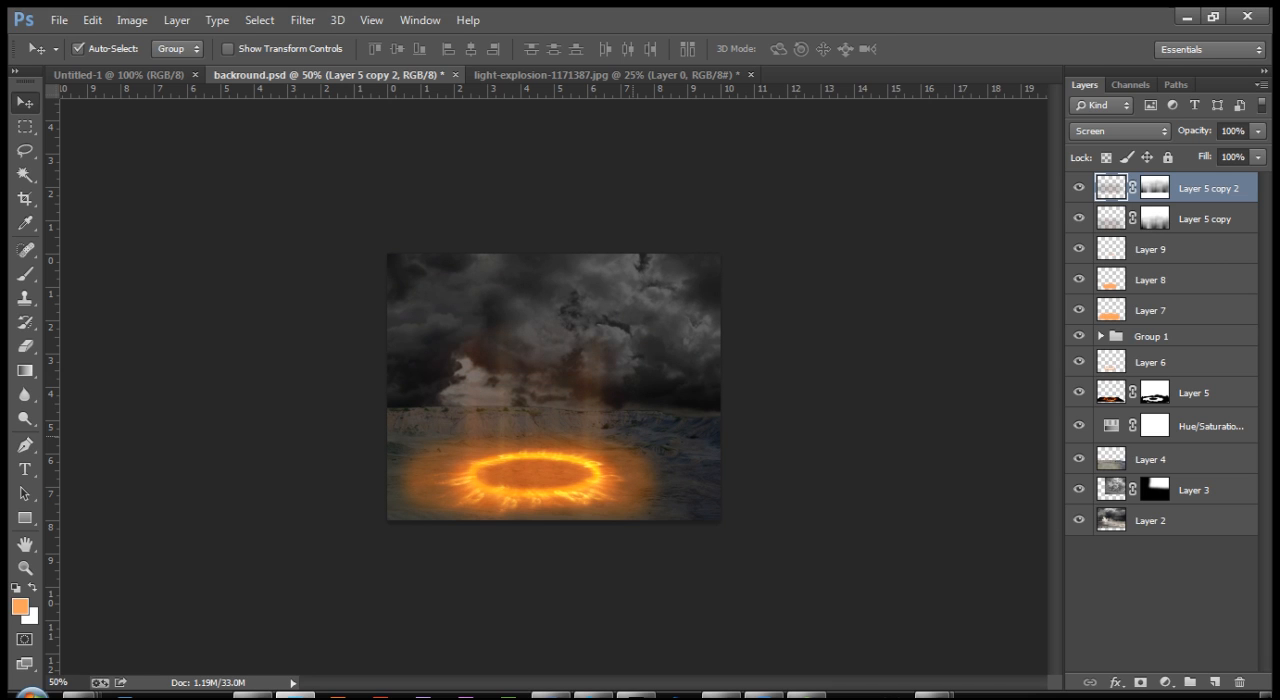
# Step: Add a new empty layer with Normal blending above Layer 5 copy 2
pyautogui.hotkey('ctrl', '+')
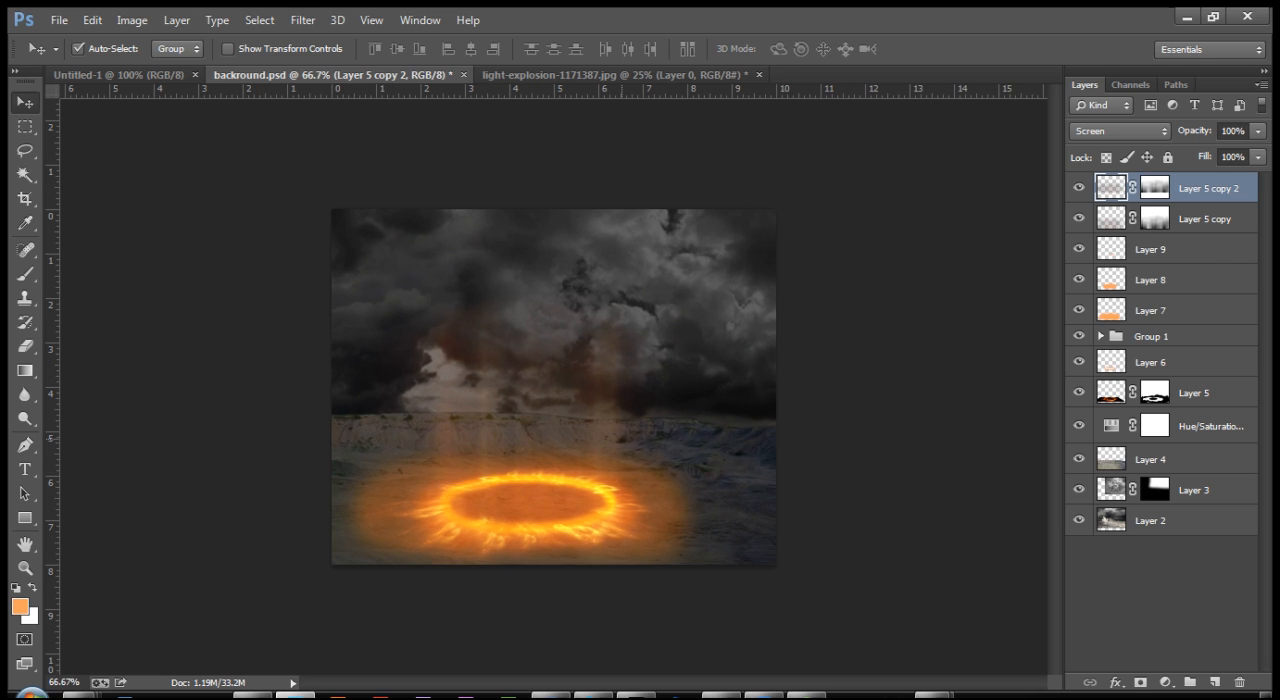
pyautogui.hotkey('ctrl', '+')
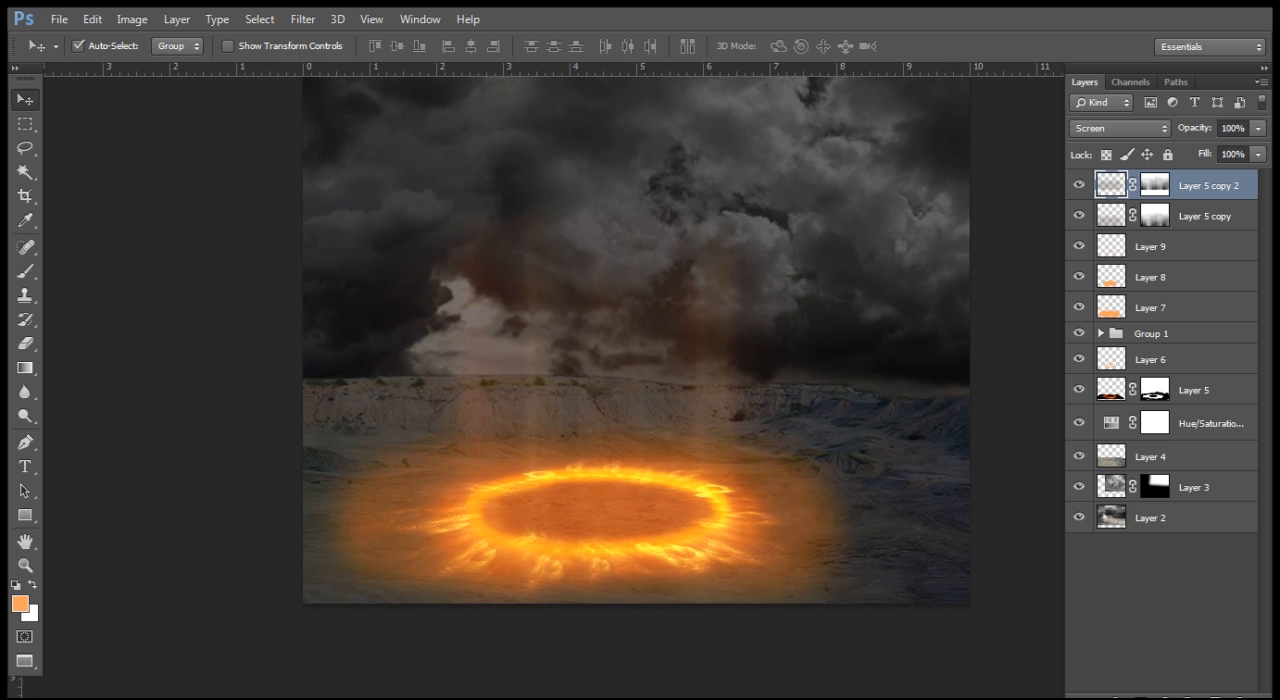
pyautogui.hotkey('ctrl', '+')
pyautogui.hotkey('ctrl', '+')
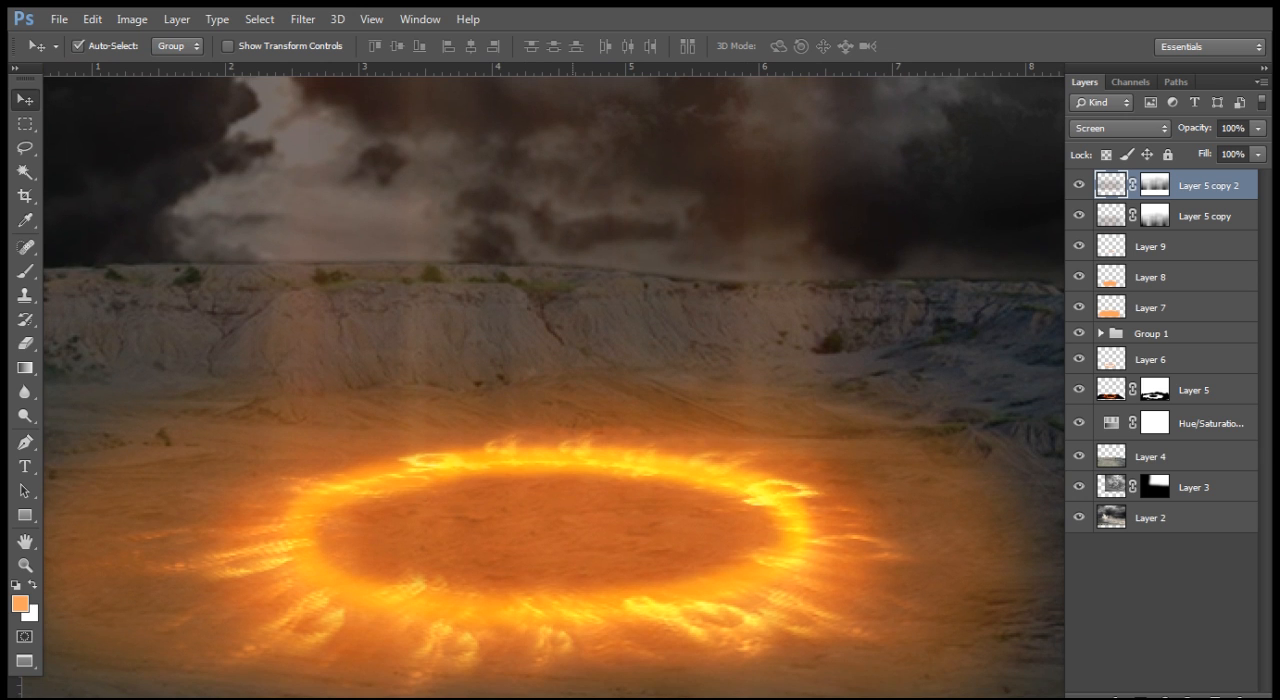
pyautogui.hotkey('ctrl', '-')
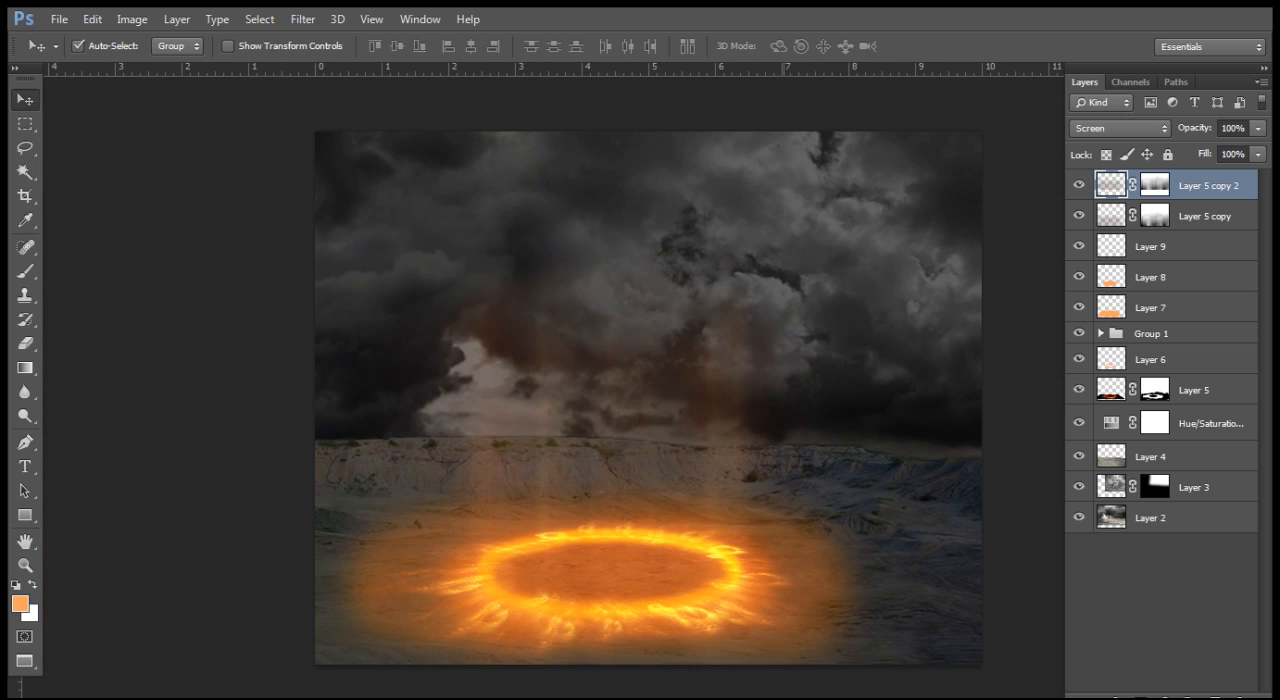
pyautogui.hotkey('ctrl', '+')
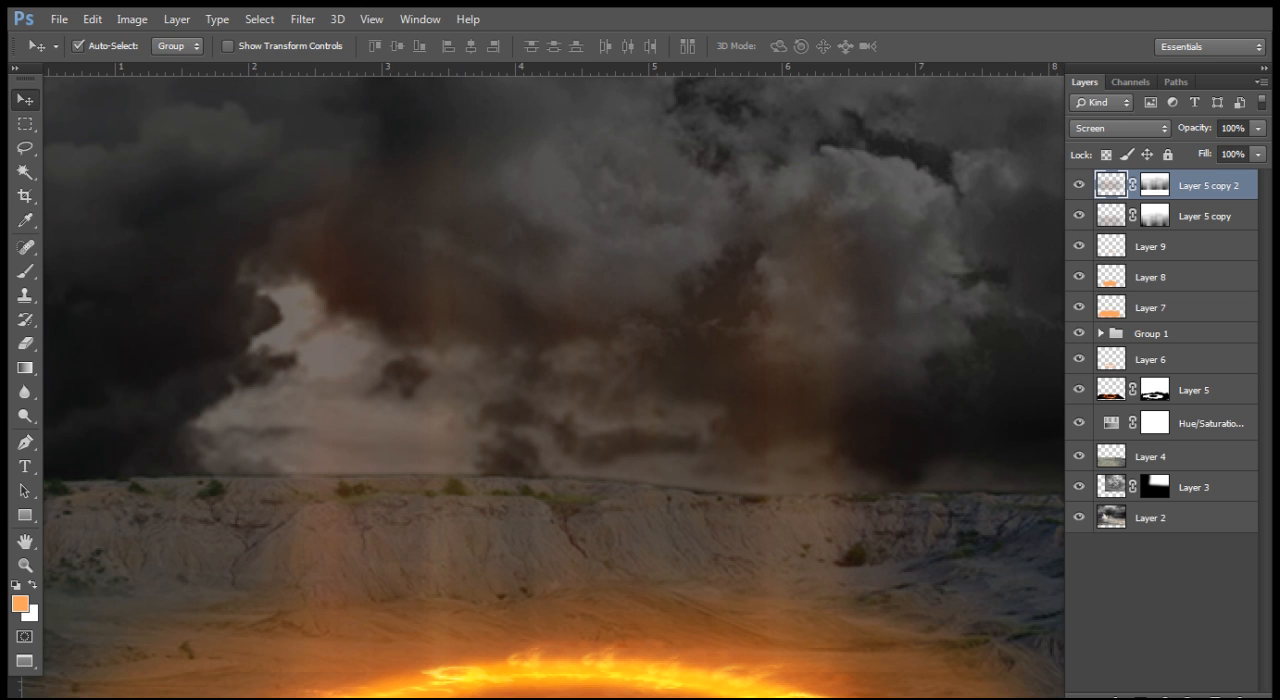
pyautogui.hotkey('ctrl', 'shift', 'n')
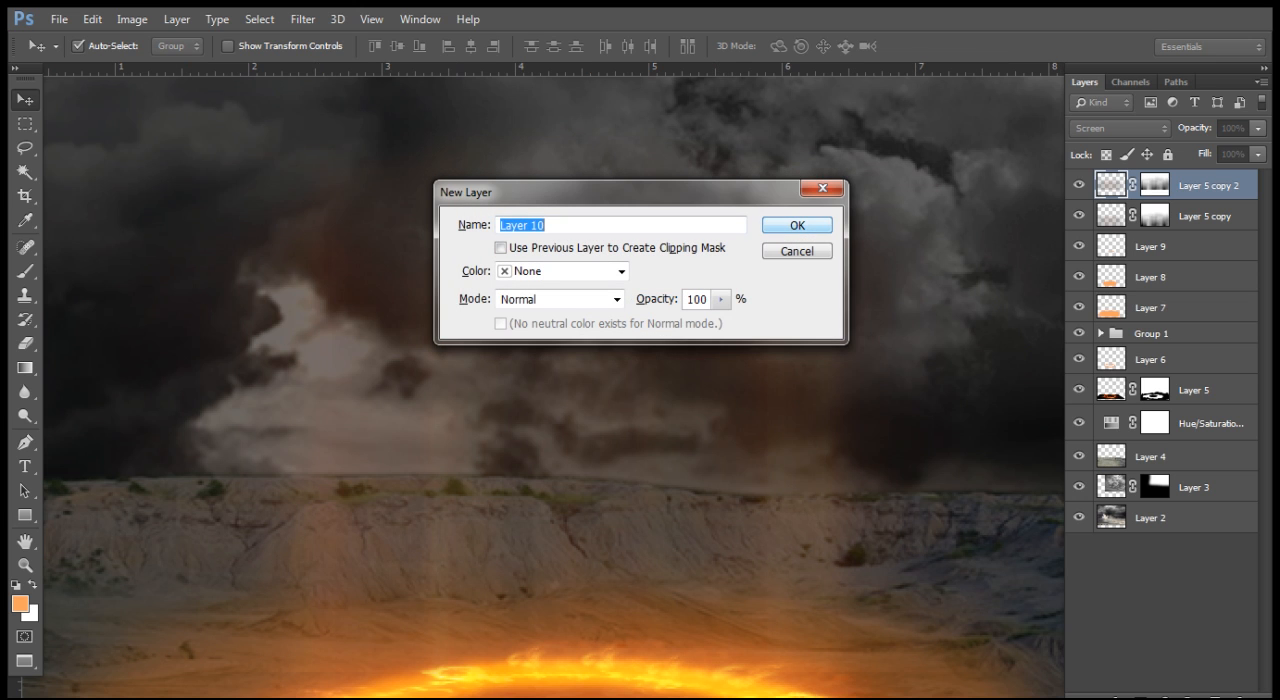
pyautogui.press('Return')
# Step: Draw a freehand lasso selection around the ground area inside the fiery ring, following its inner edge
pyautogui.moveTo(702, 520); pyautogui.dragTo(706, 175)
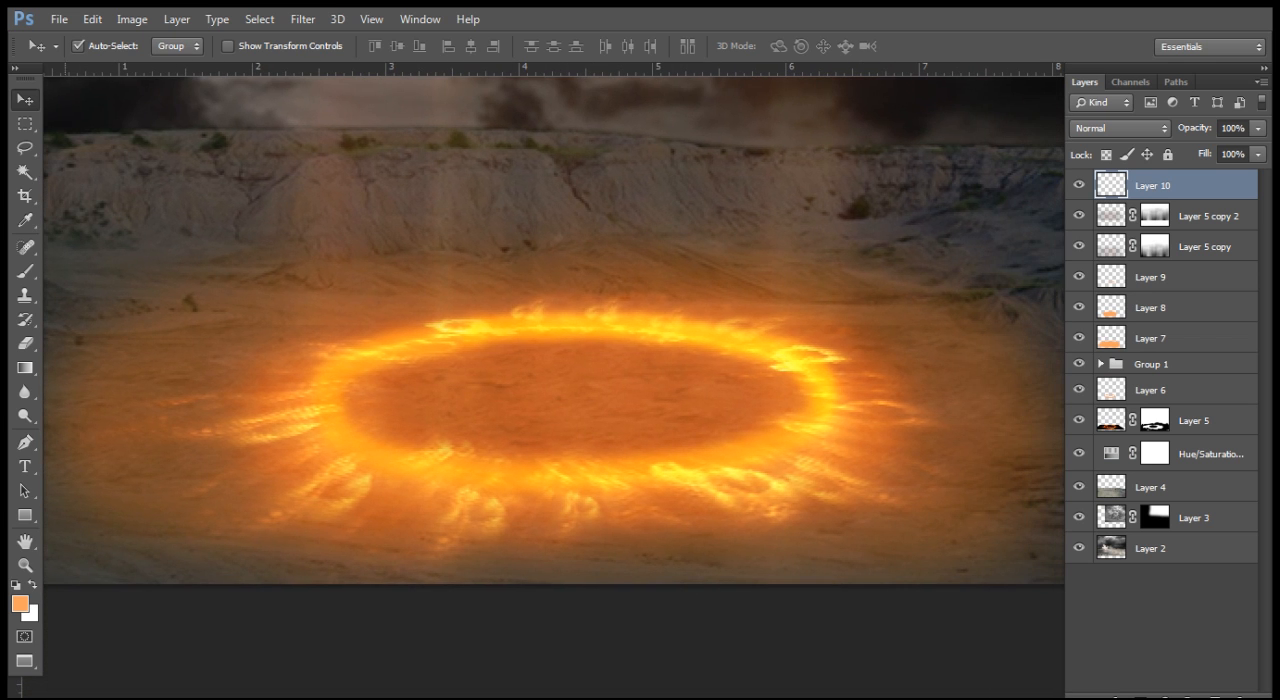
pyautogui.click(25, 147)
pyautogui.moveTo(405, 360)
pyautogui.mouseDown()
pyautogui.moveTo(511, 335)
pyautogui.moveTo(675, 338)
pyautogui.moveTo(775, 362)
pyautogui.moveTo(797, 412)
pyautogui.mouseUp()
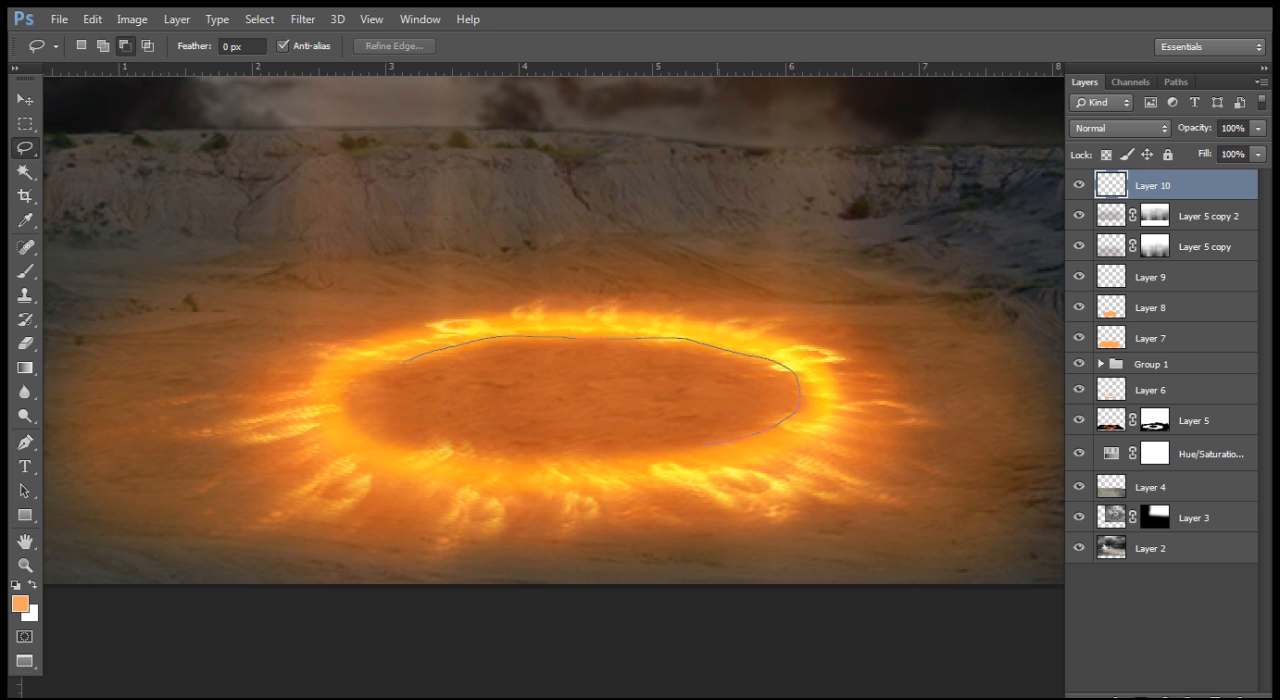
pyautogui.moveTo(632, 455); pyautogui.dragTo(425, 450)
pyautogui.moveTo(363, 425); pyautogui.dragTo(358, 385)
pyautogui.moveTo(430, 345); pyautogui.dragTo(468, 342)
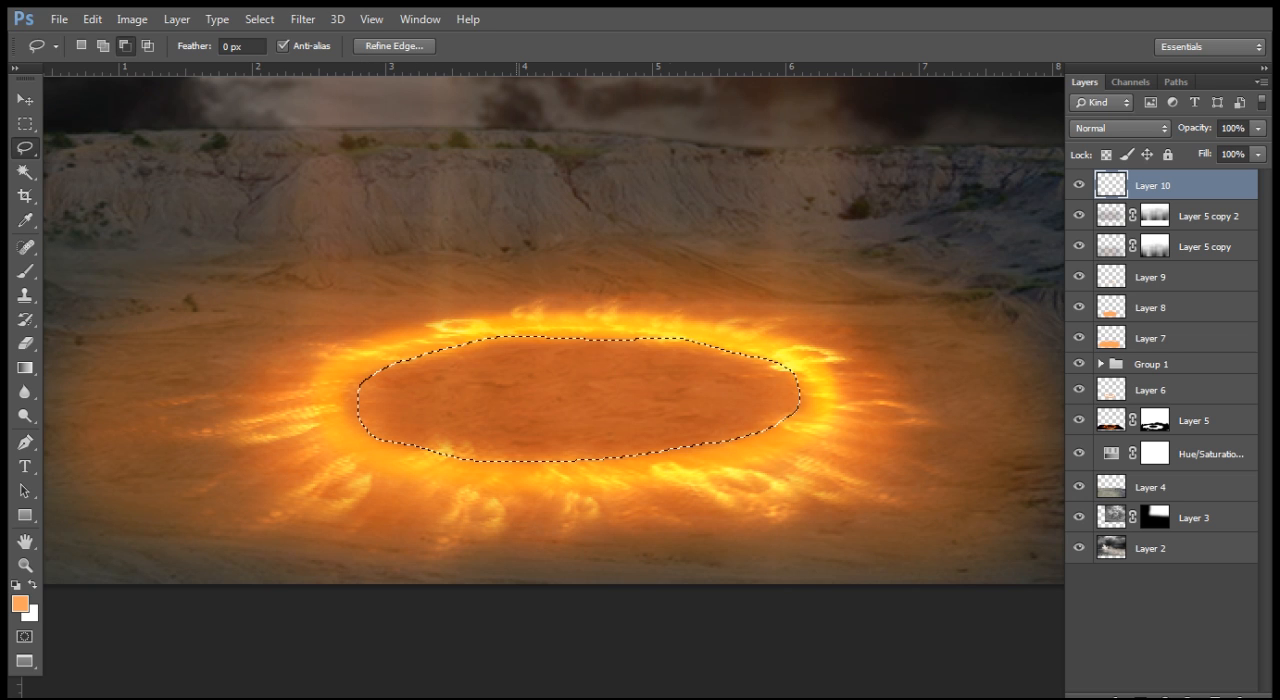
pyautogui.click(1111, 420)
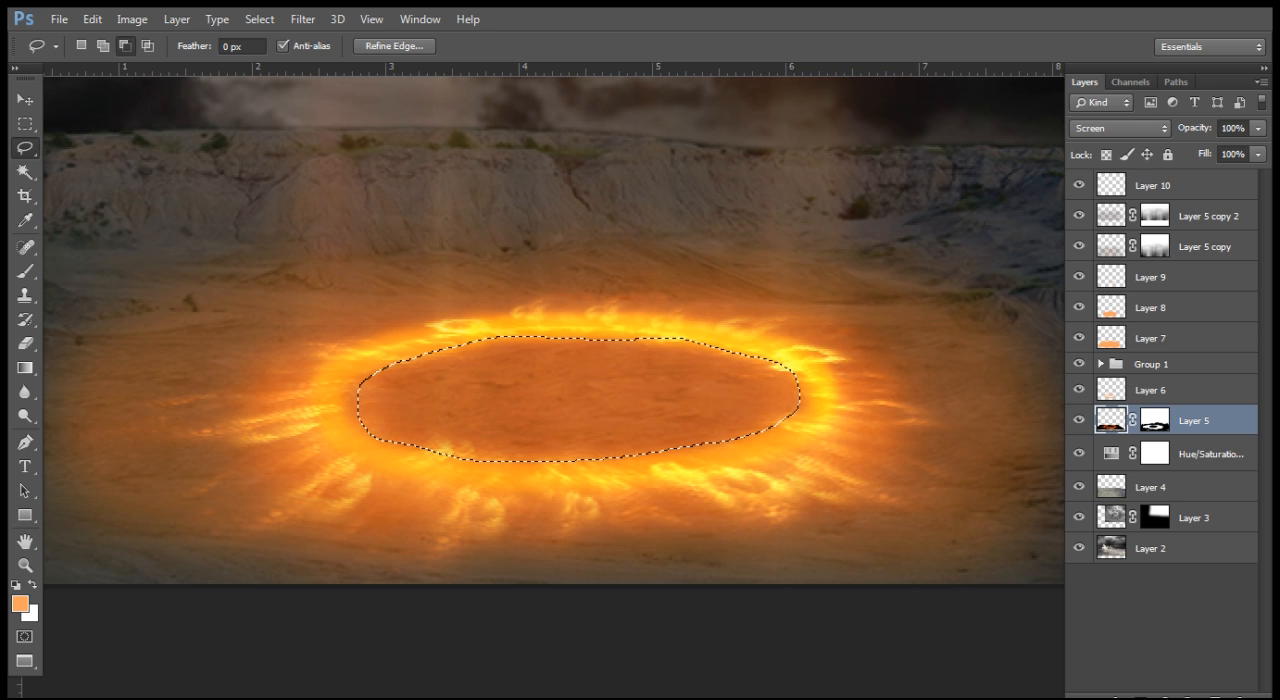
pyautogui.click(1153, 185)
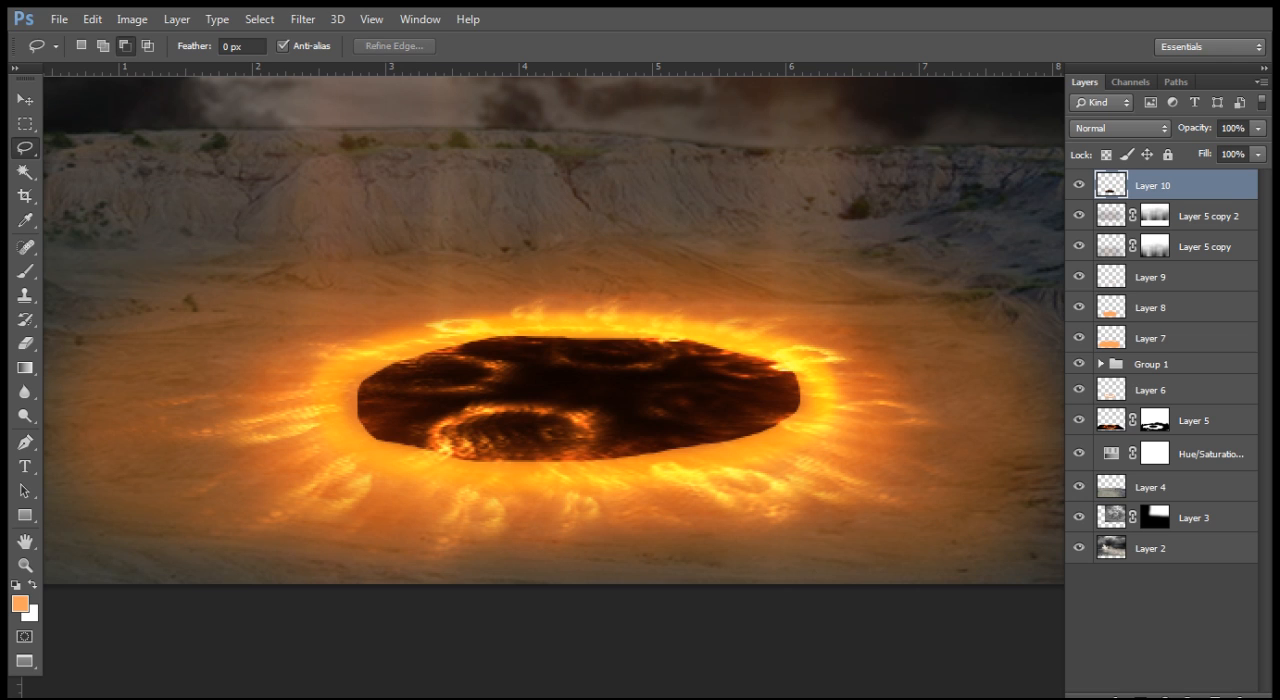
pyautogui.hotkey('ctrl', 'alt', 'z')
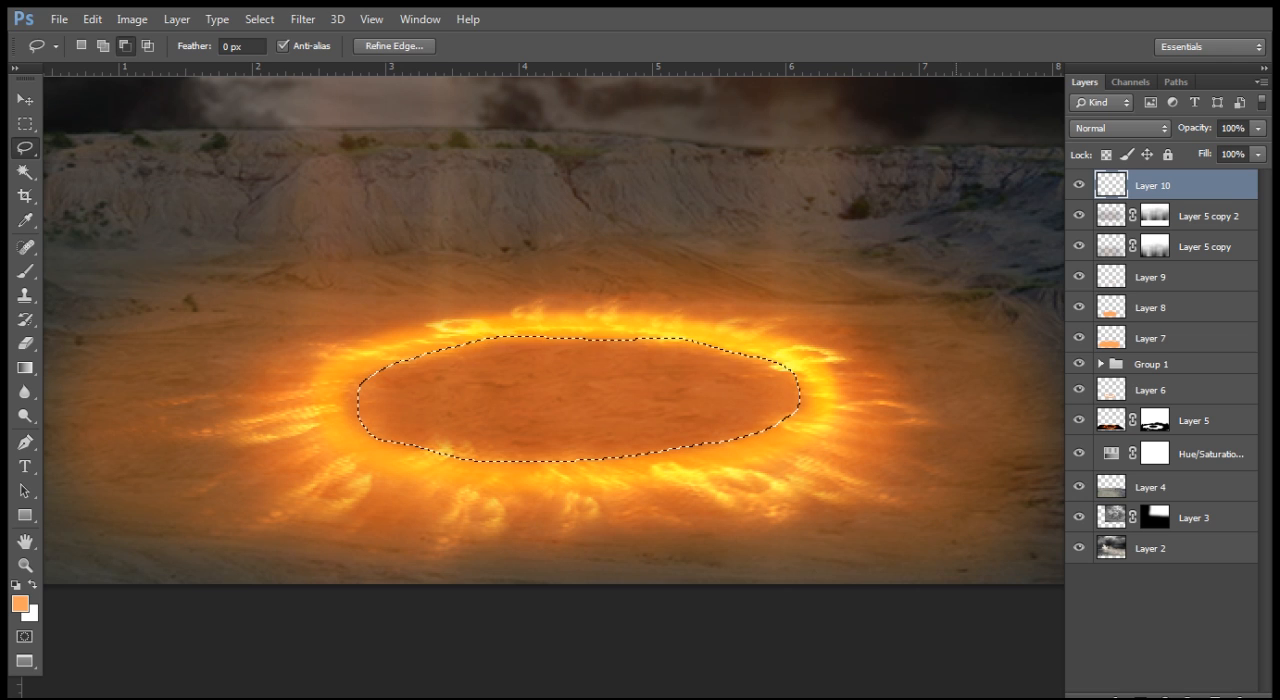
pyautogui.press('alt')
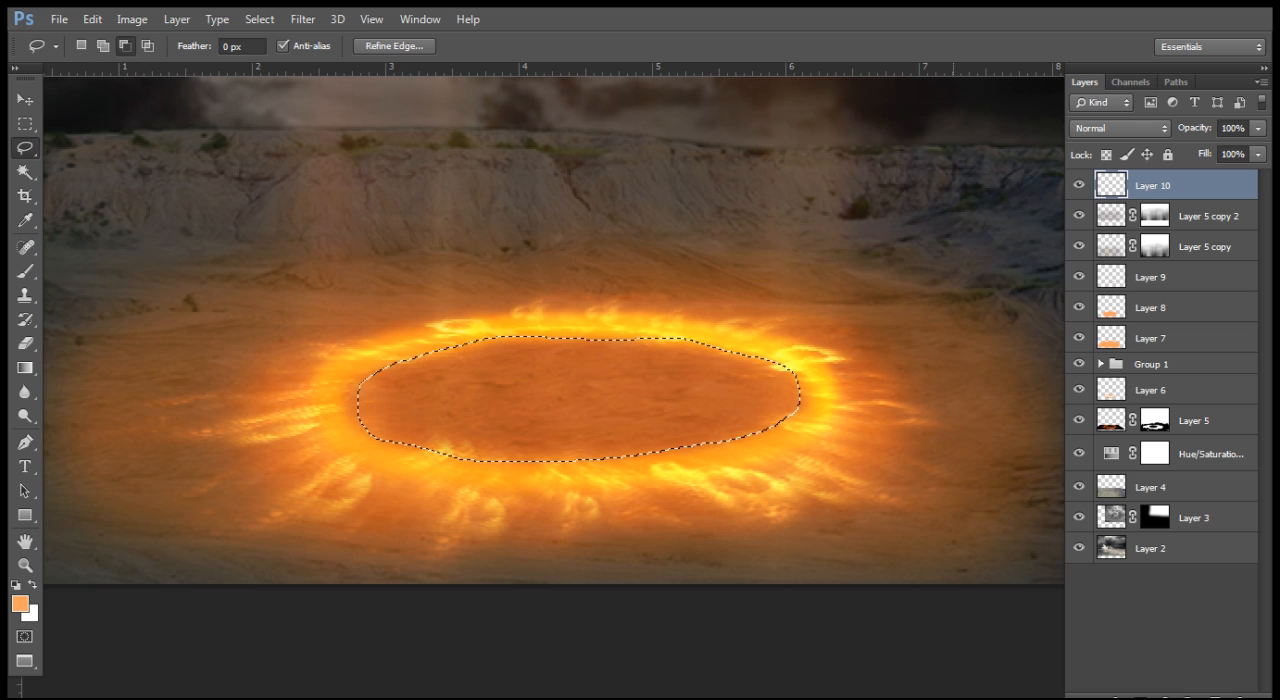
pyautogui.hotkey('ctrl', 'd')
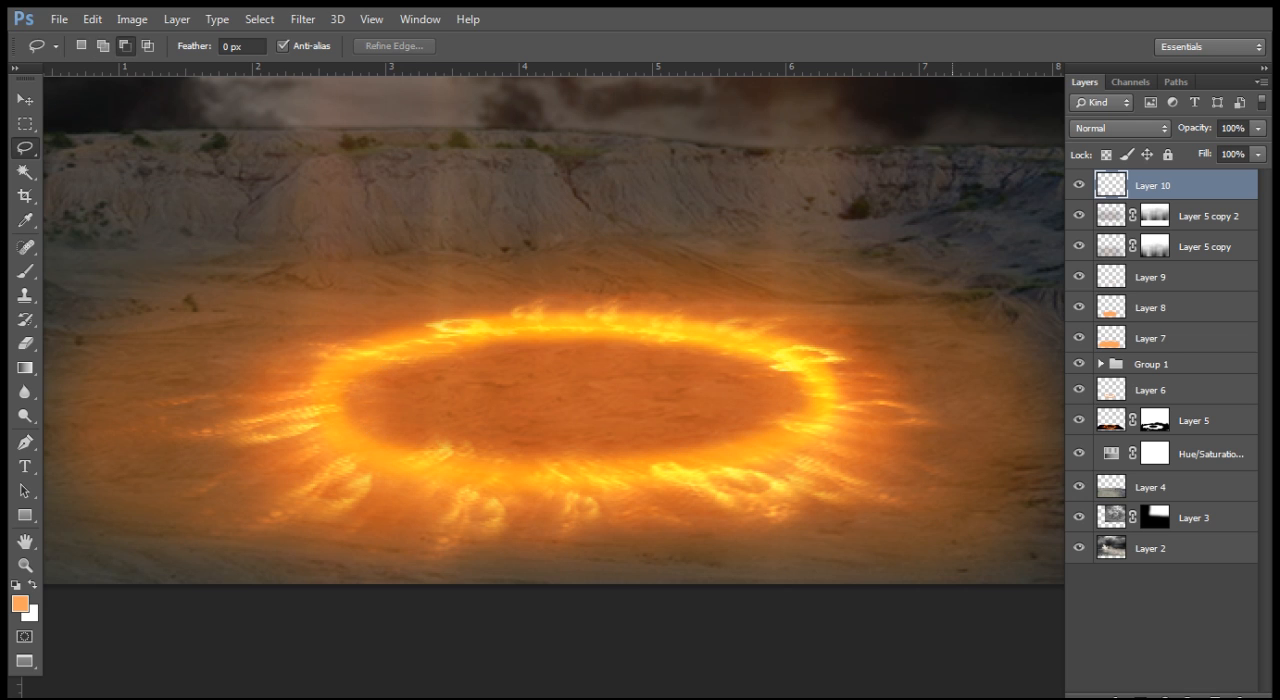
pyautogui.hotkey('ctrl', 'z')
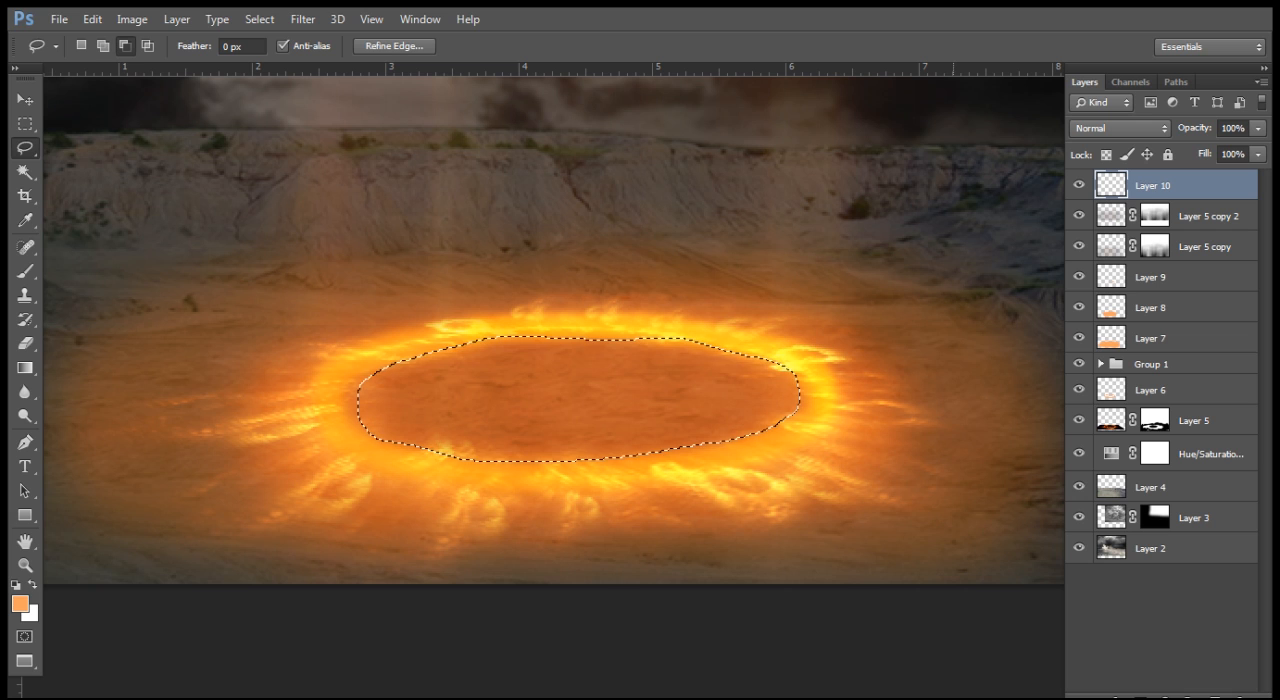
# Step: Feather the selection inside the ring by 20 pixels and copy that area of Layer 5 into Layer 10
pyautogui.rightClick(654, 296)
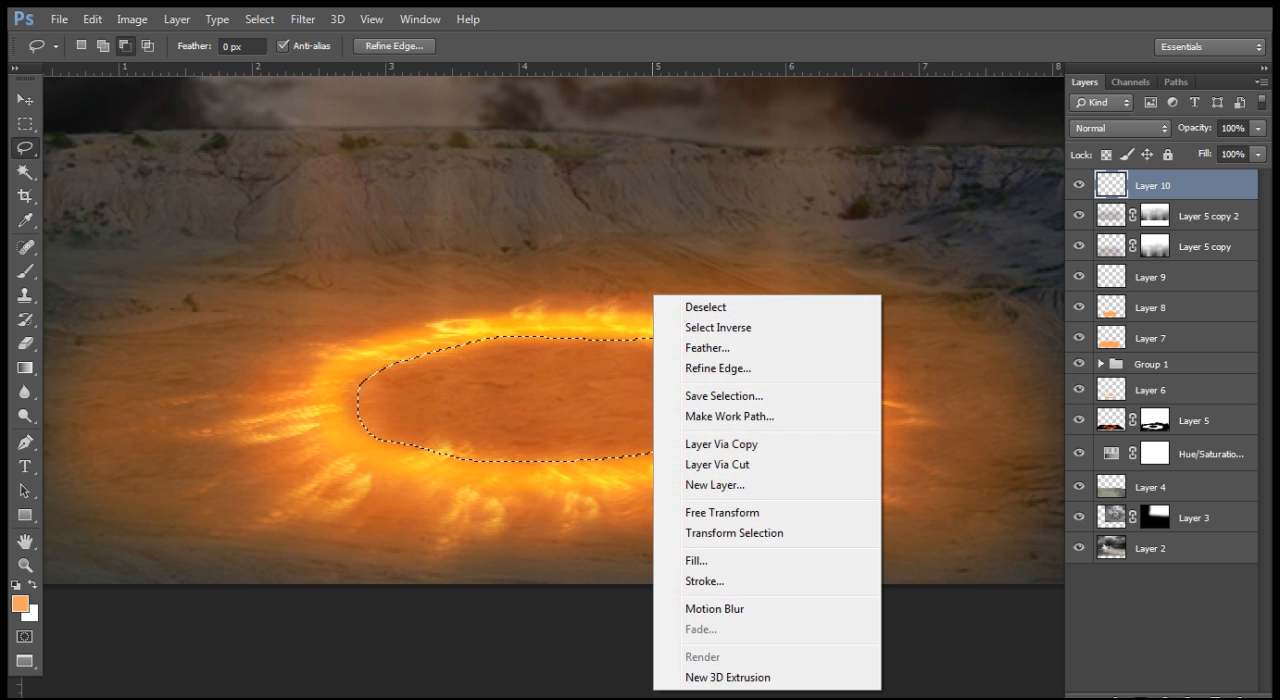
pyautogui.click(840, 348)
pyautogui.write('20')
pyautogui.press('Return')
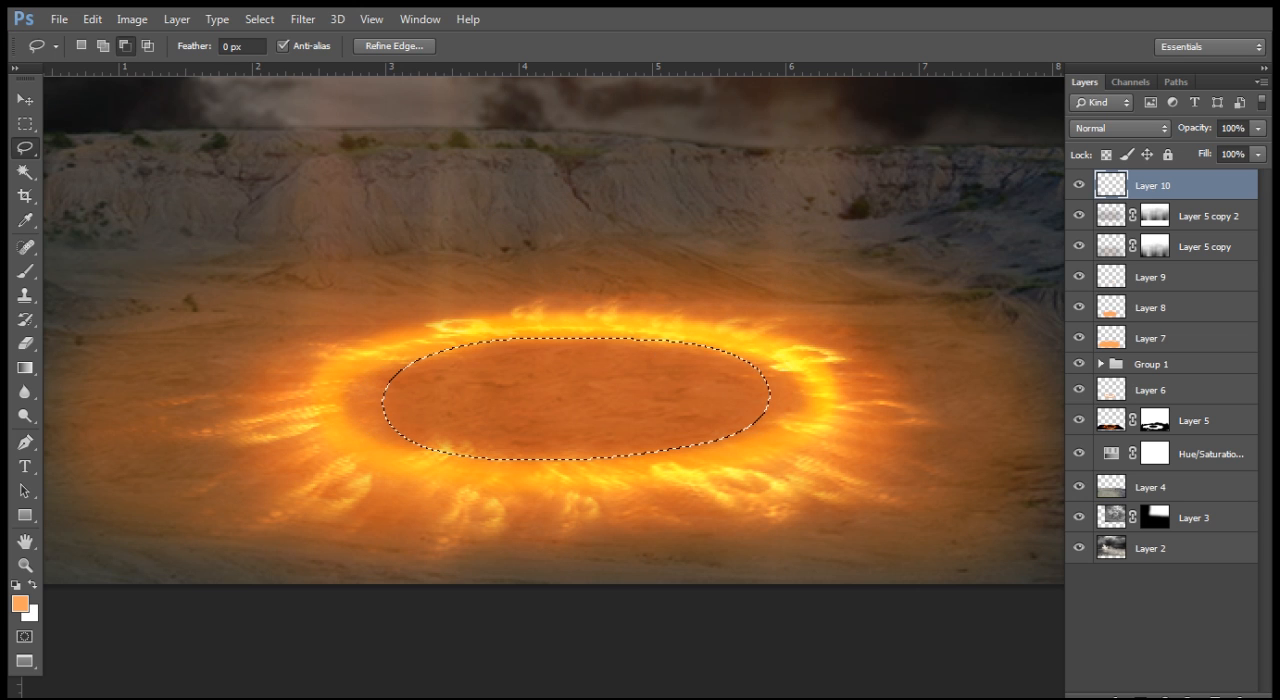
pyautogui.click(1194, 421)
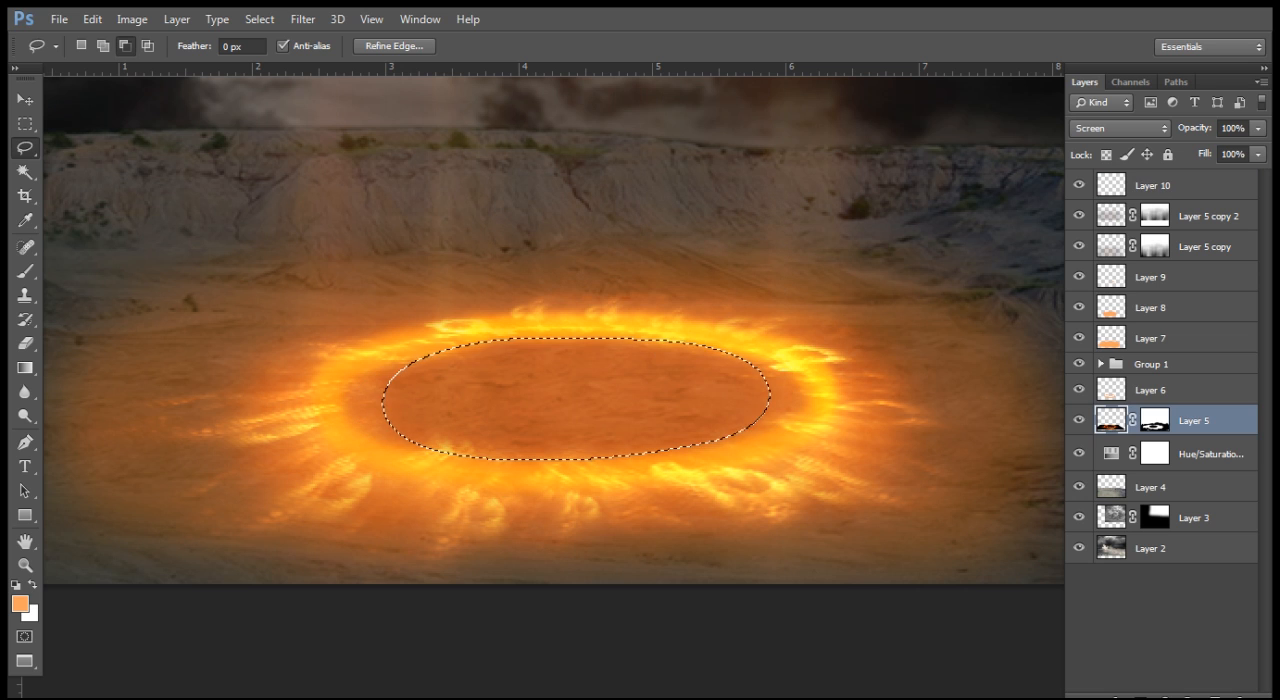
pyautogui.click(1153, 186)
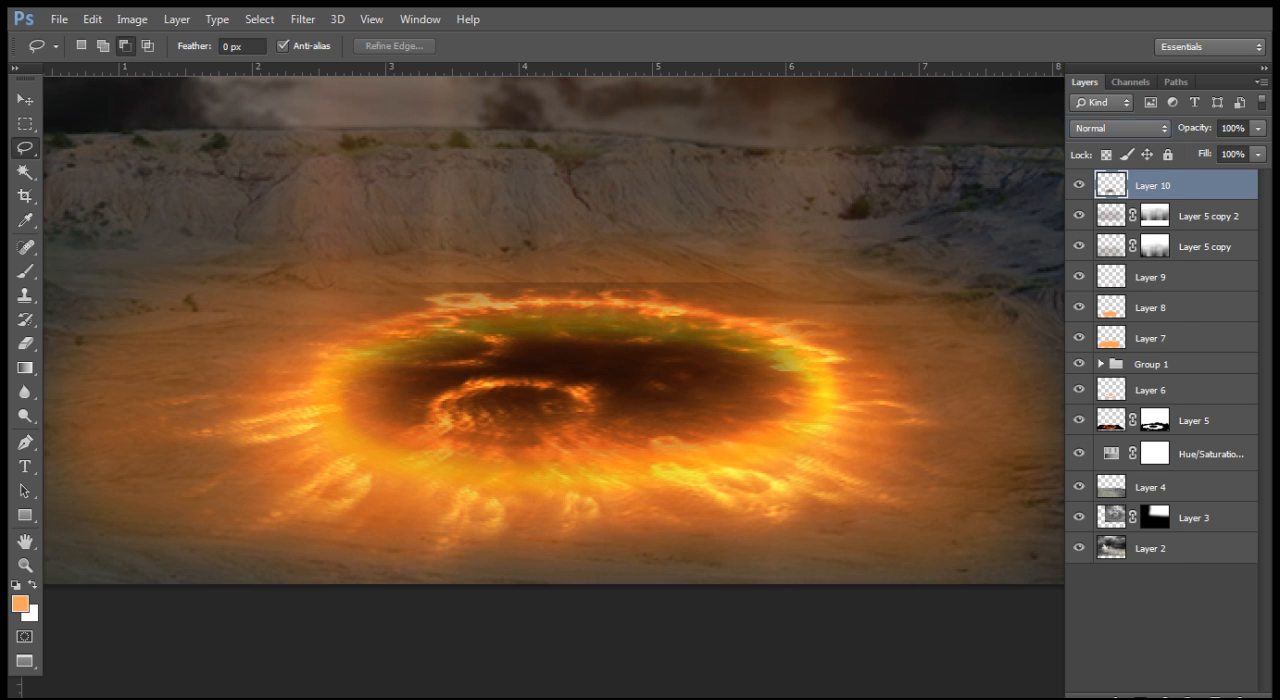
# Step: Compare Multiply and Overlay blending on Layer 10 and settle on the Screen blend mode
pyautogui.click(1120, 128)
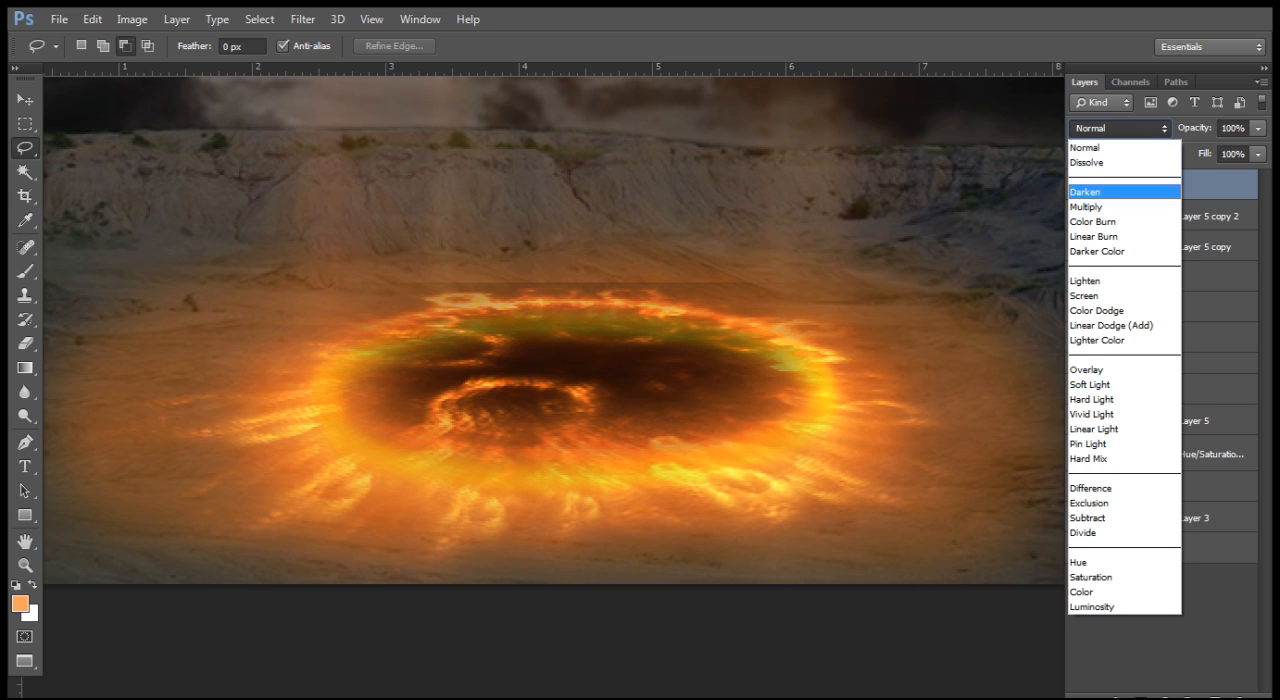
pyautogui.click(1086, 206)
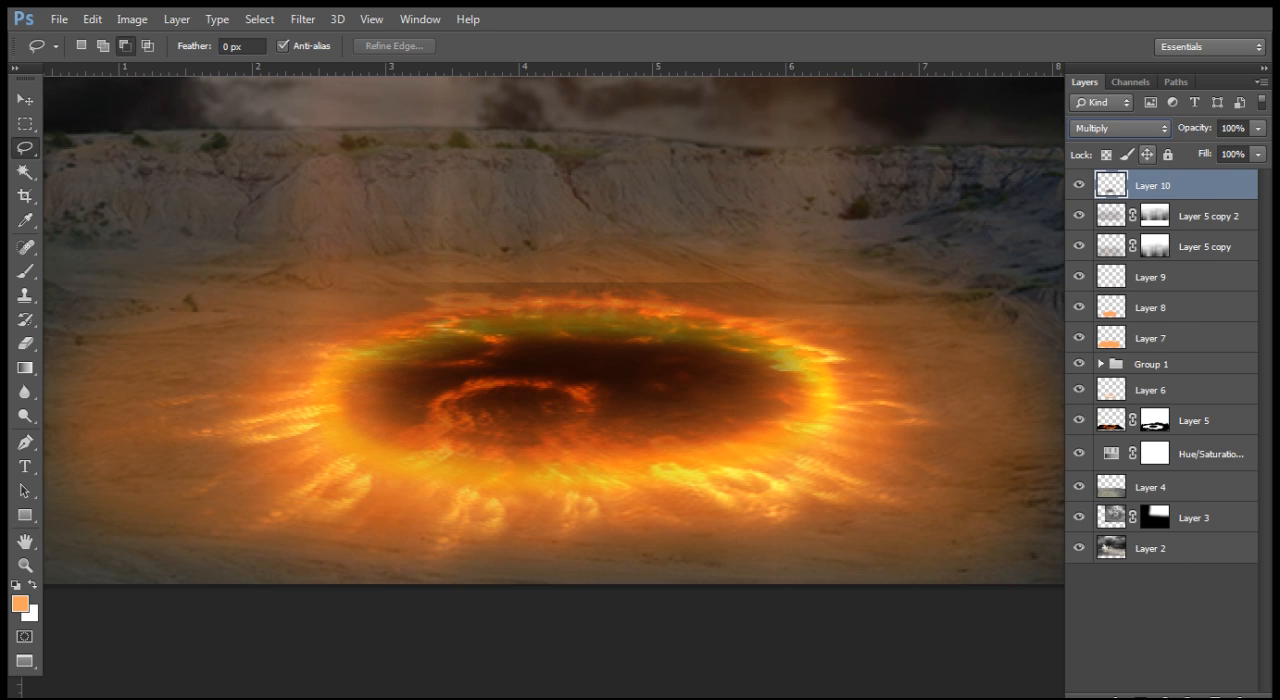
pyautogui.click(1120, 128)
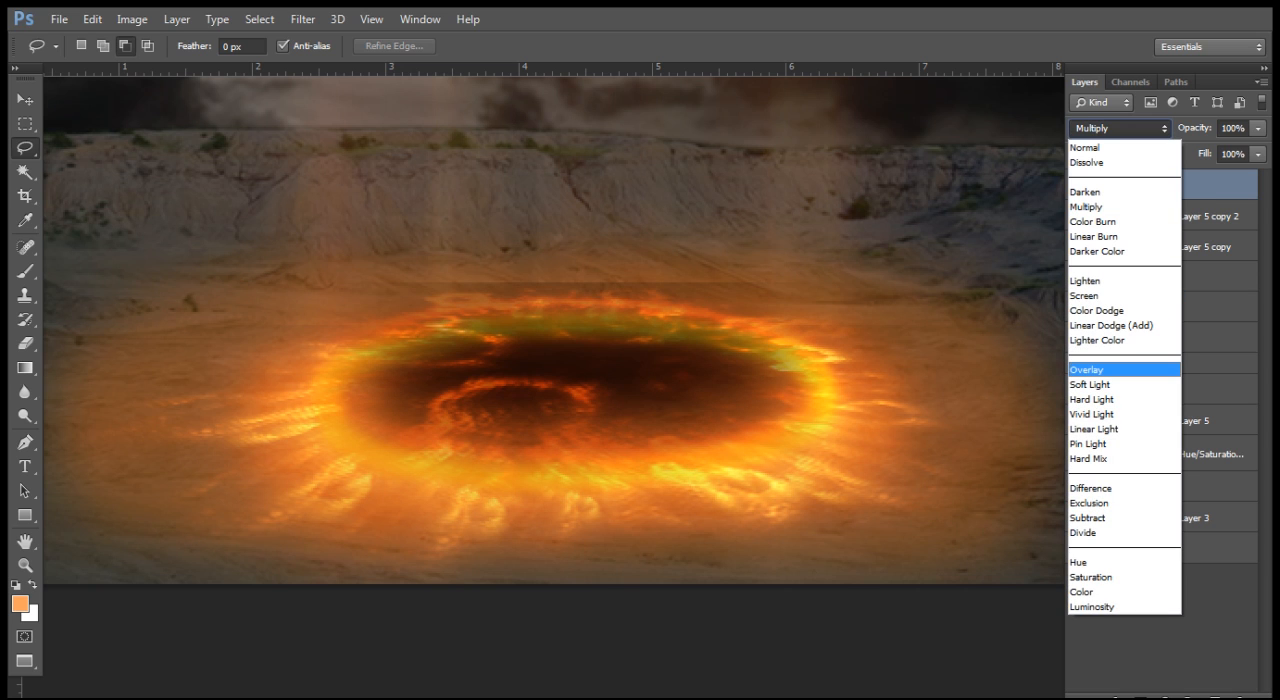
pyautogui.click(1095, 369)
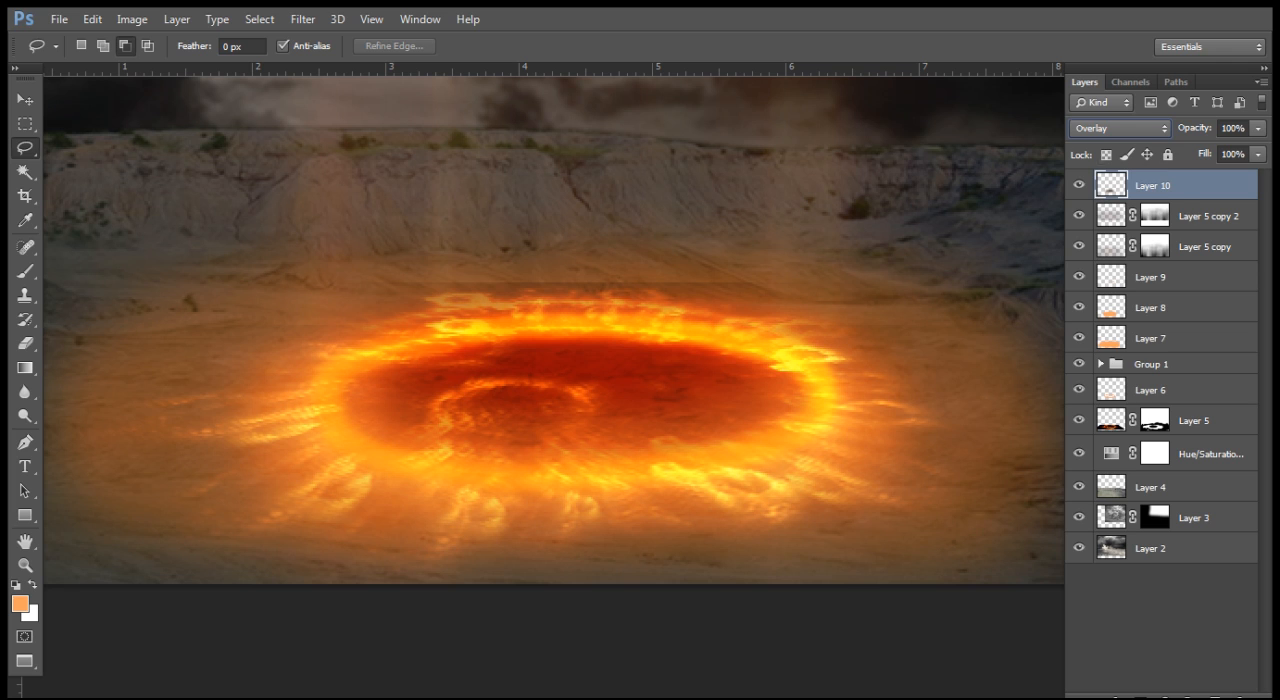
pyautogui.click(1120, 128)
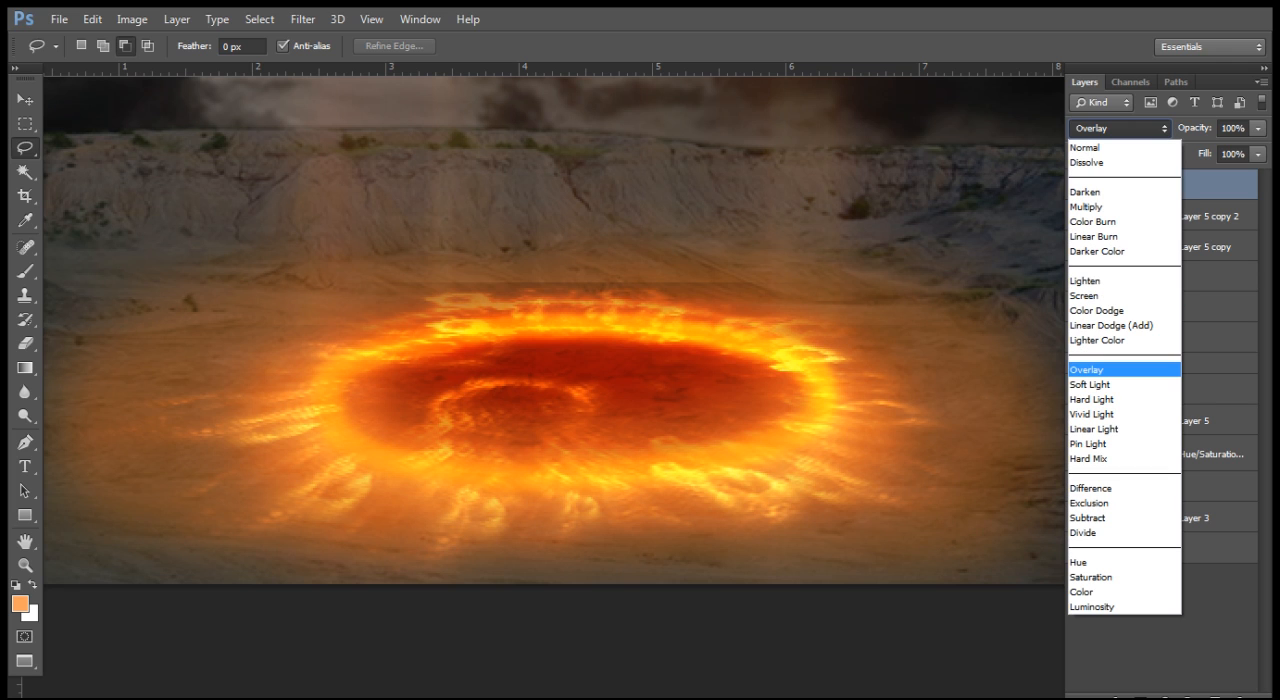
pyautogui.click(1085, 296)
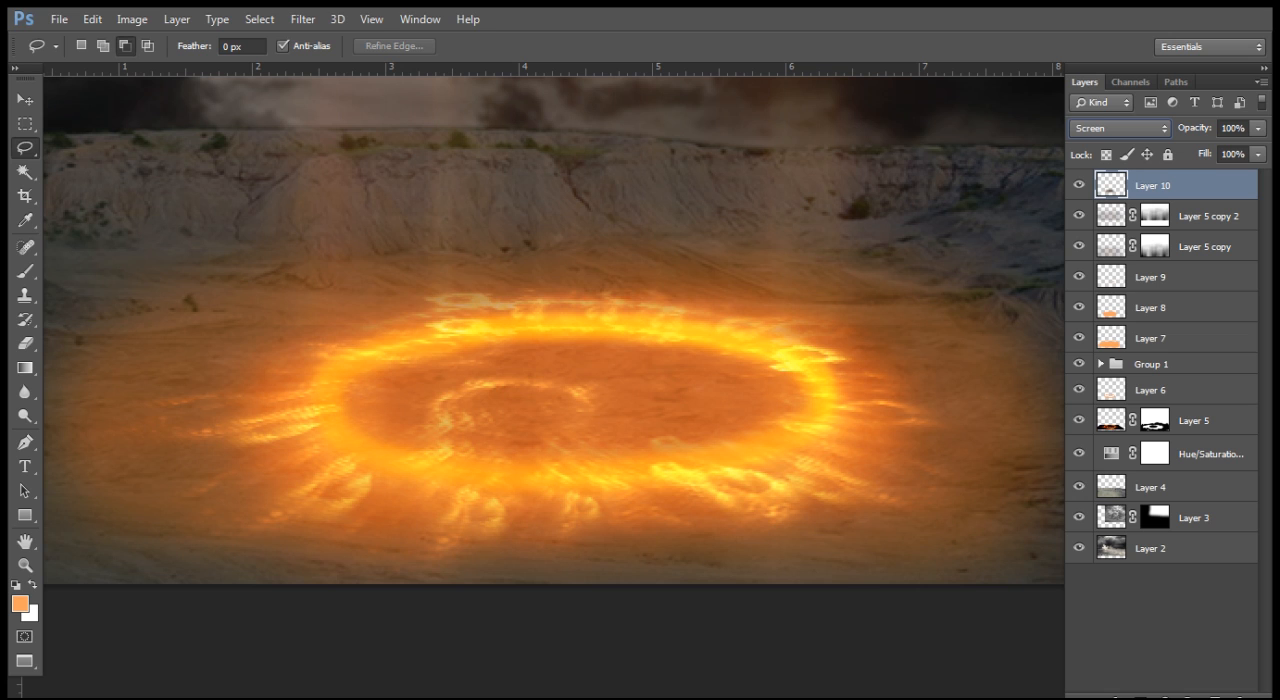
# Step: Rename Layer 10 as "ground"
pyautogui.doubleClick(1161, 186)
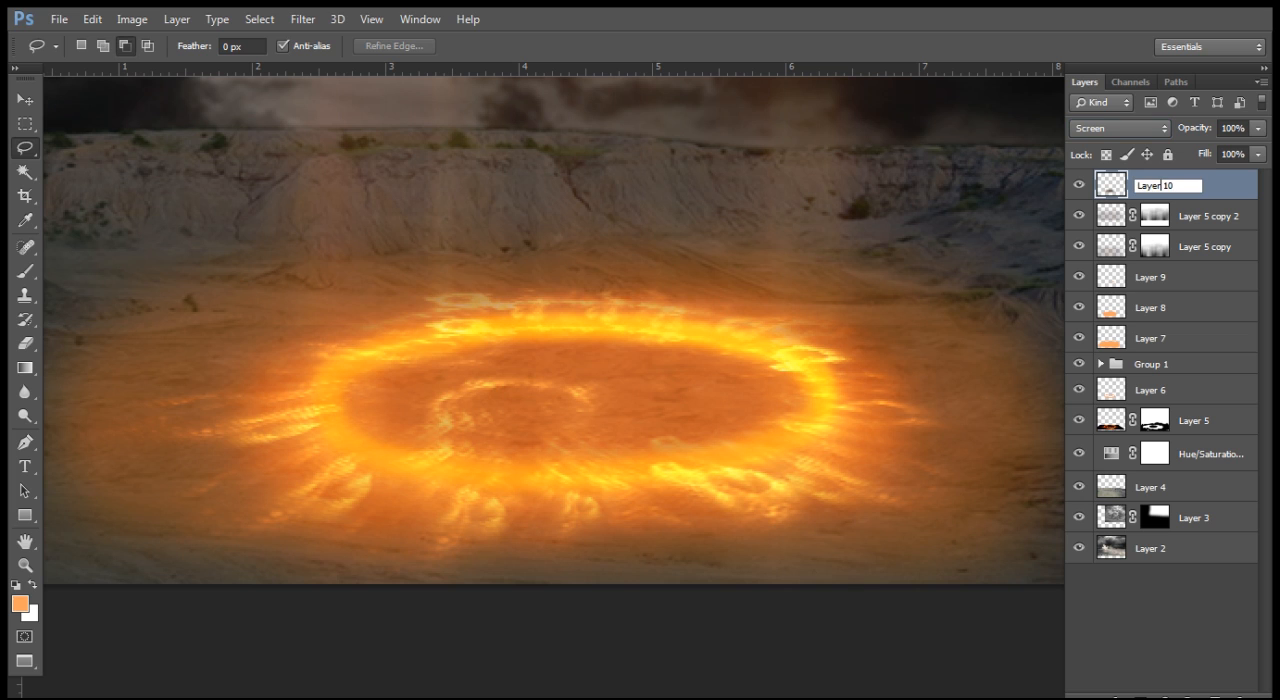
pyautogui.moveTo(1174, 186); pyautogui.dragTo(1136, 186)
pyautogui.write('ground')
pyautogui.press('Return')
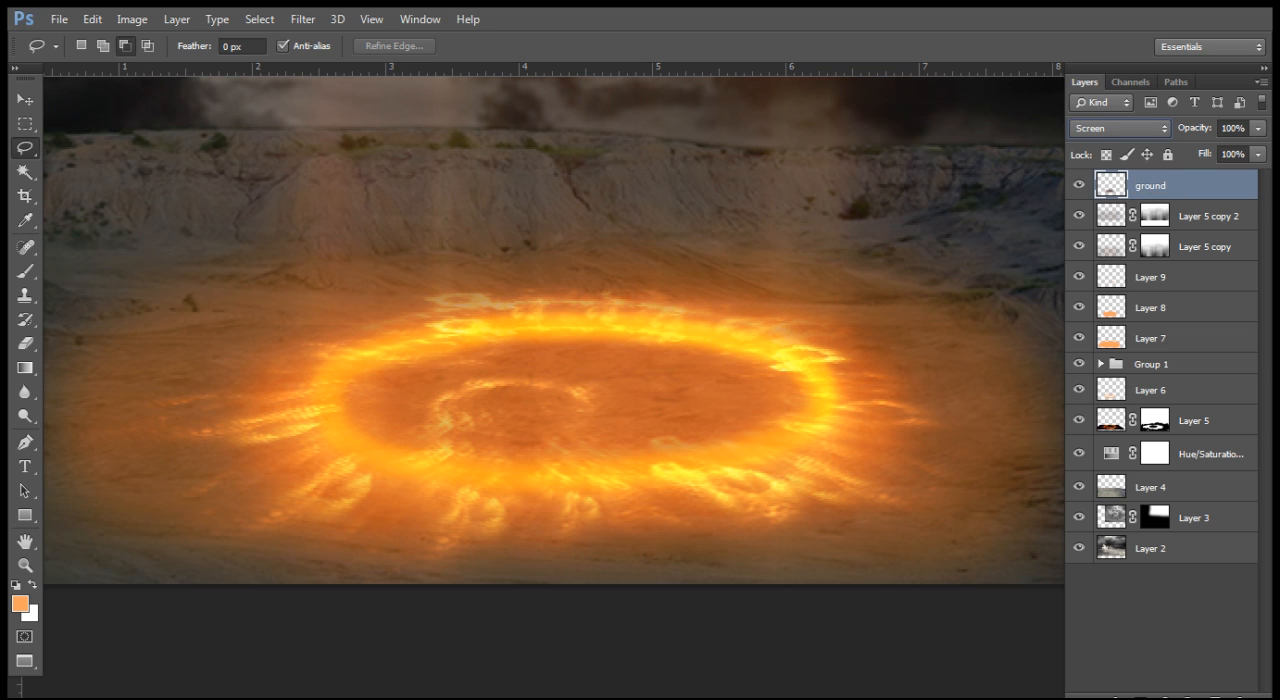
# Step: Deselect all layers with the Move tool active and return to the standard screen mode showing the document tabs
pyautogui.hotkey('ctrl', '-')
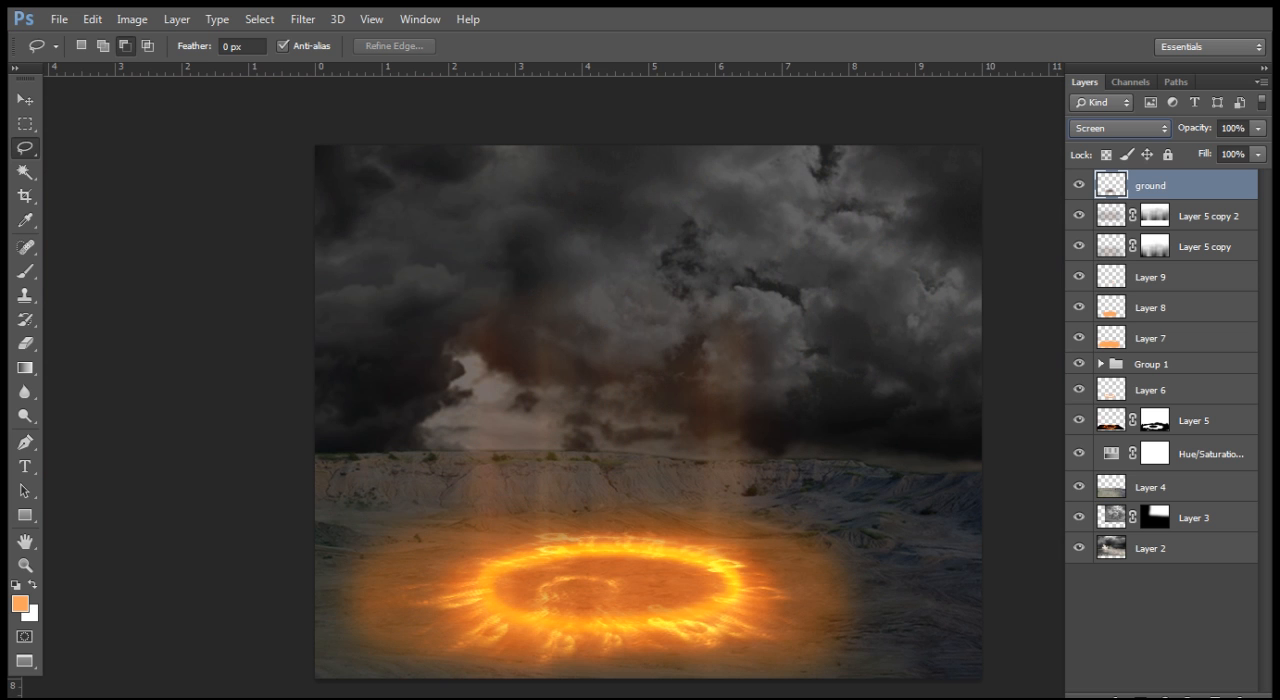
pyautogui.hotkey('ctrl', '+')
pyautogui.moveTo(545, 600); pyautogui.dragTo(605, 232)
pyautogui.press('v')
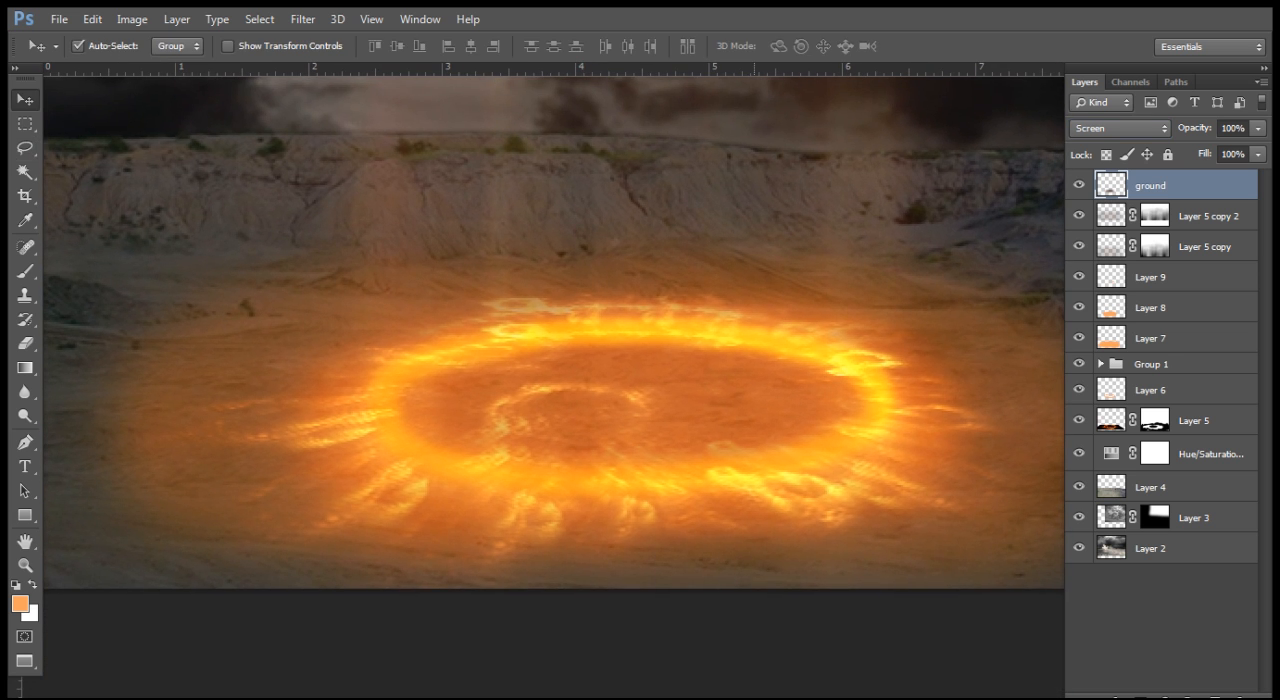
pyautogui.click(755, 637)
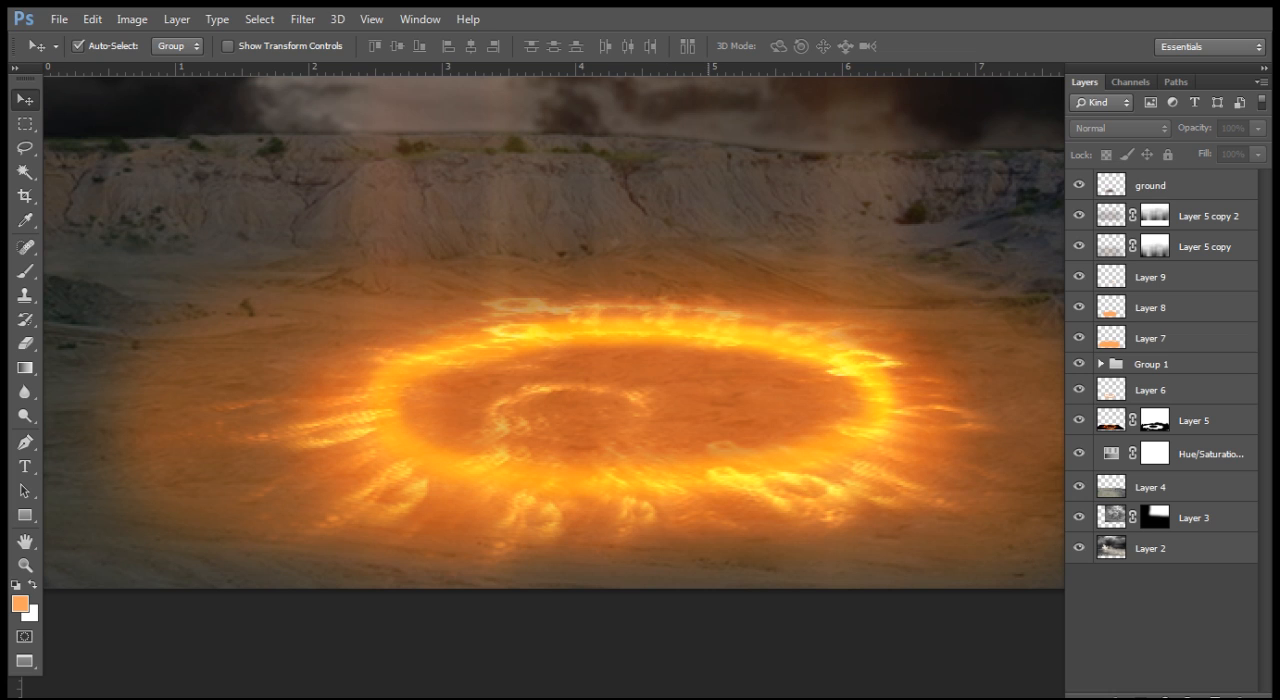
pyautogui.press('f')
pyautogui.press('f')
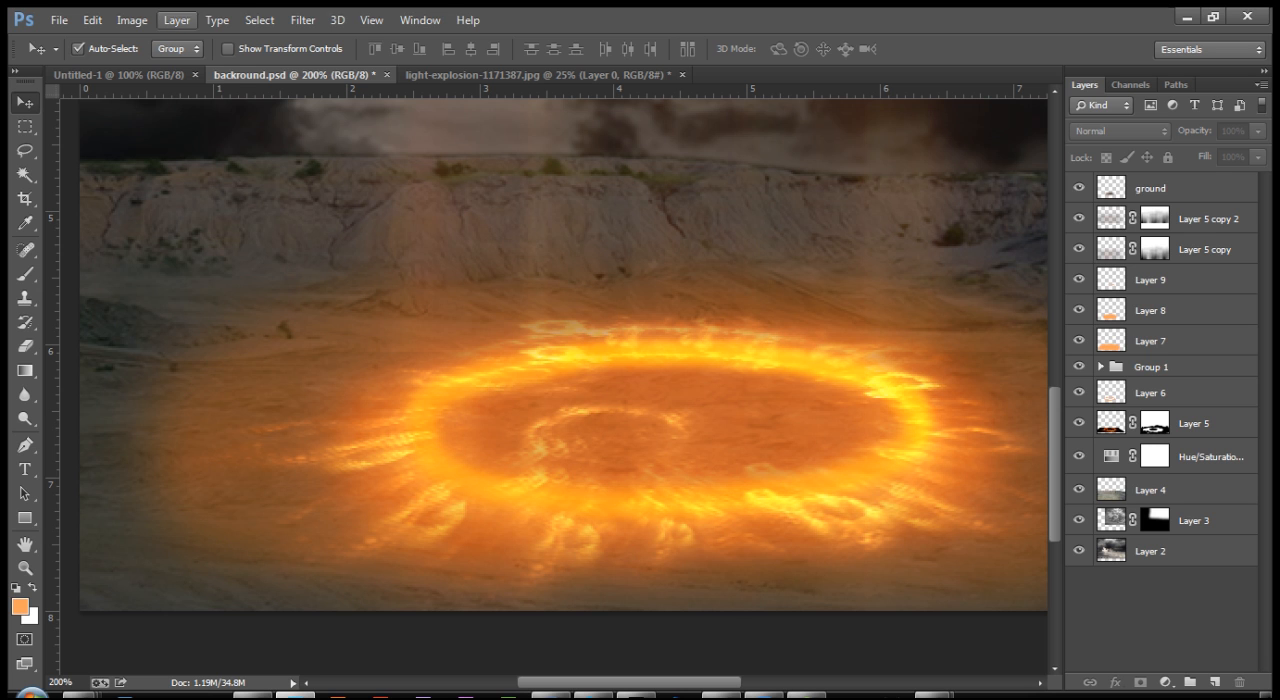
# Step: Open the cracked-earth texture image earth-1154496 as a separate document
pyautogui.click(59, 20)
pyautogui.click(85, 58)
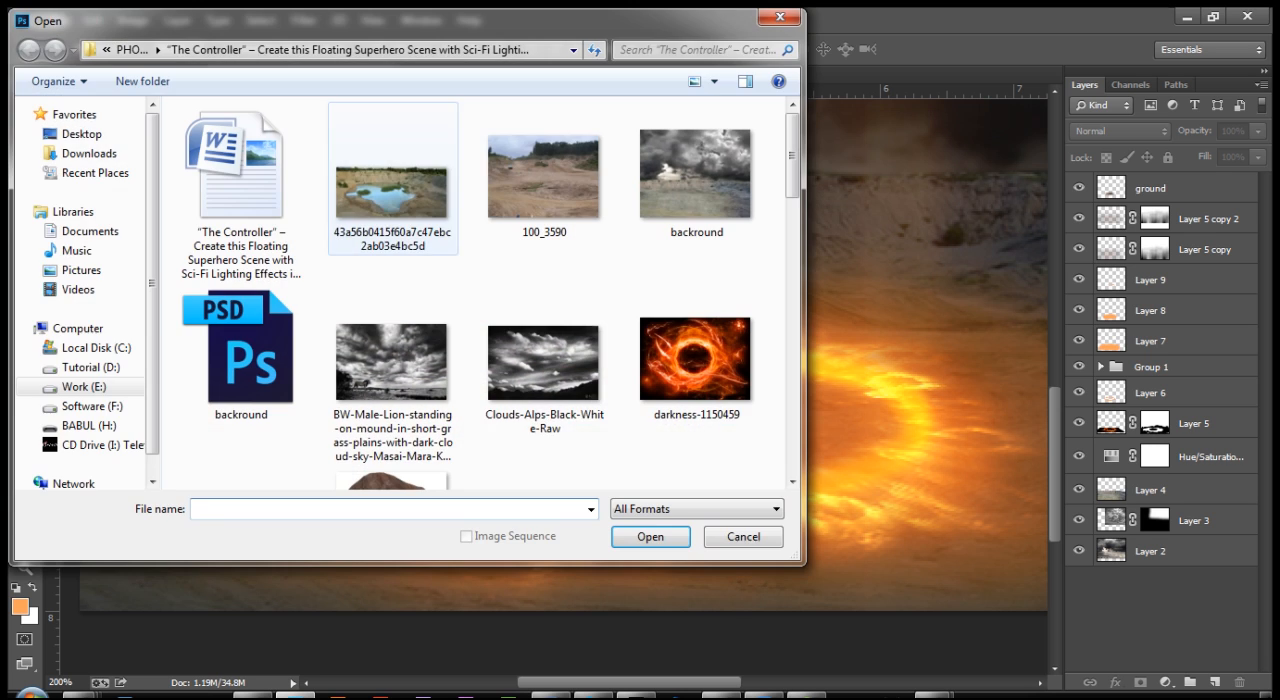
pyautogui.moveTo(792, 155); pyautogui.dragTo(792, 255)
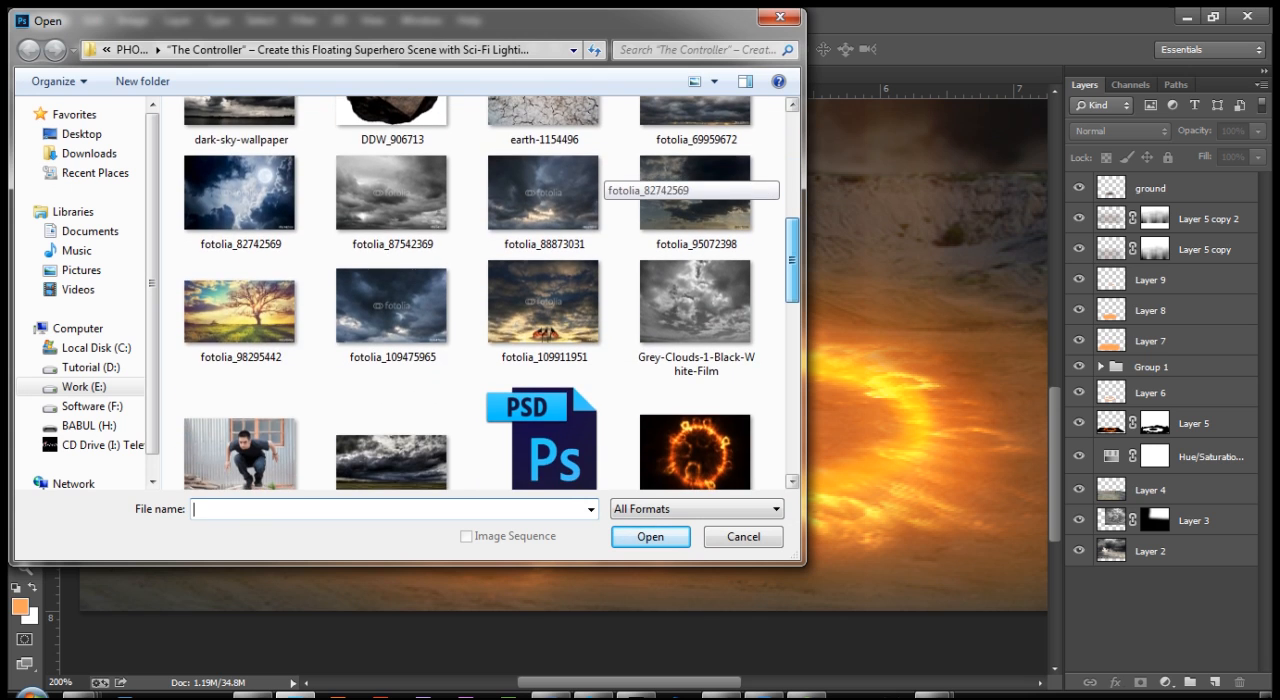
pyautogui.click(546, 125)
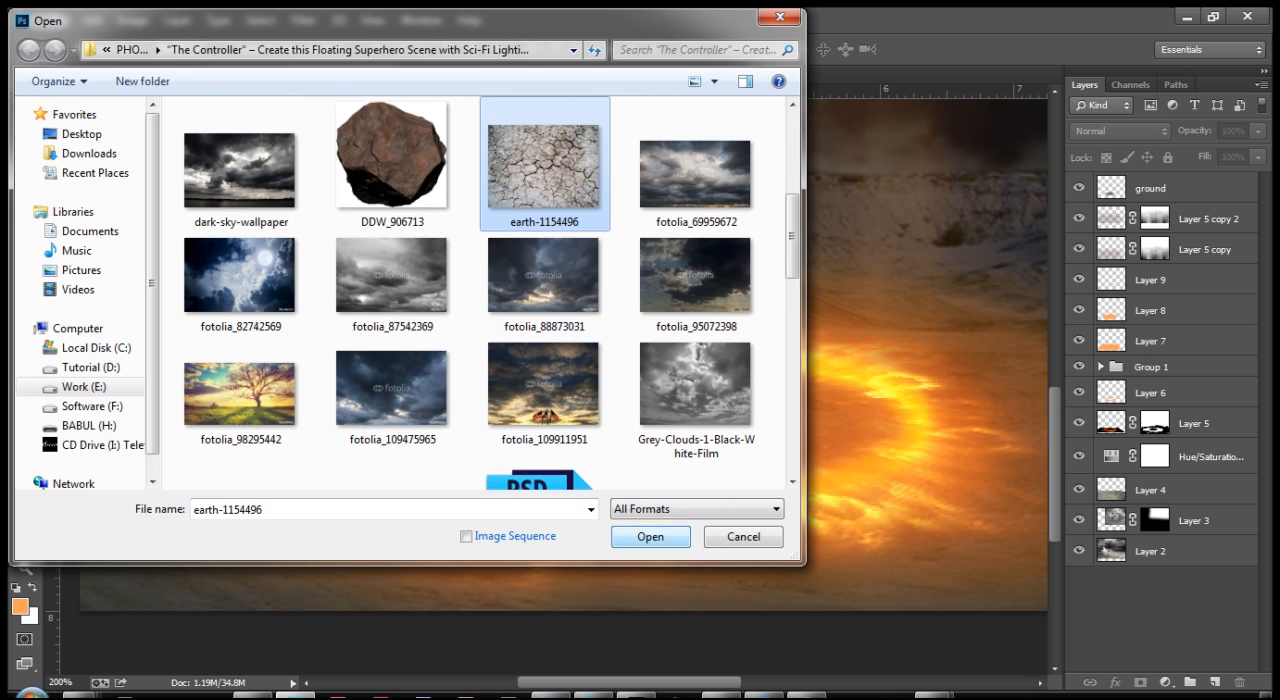
pyautogui.click(650, 536)
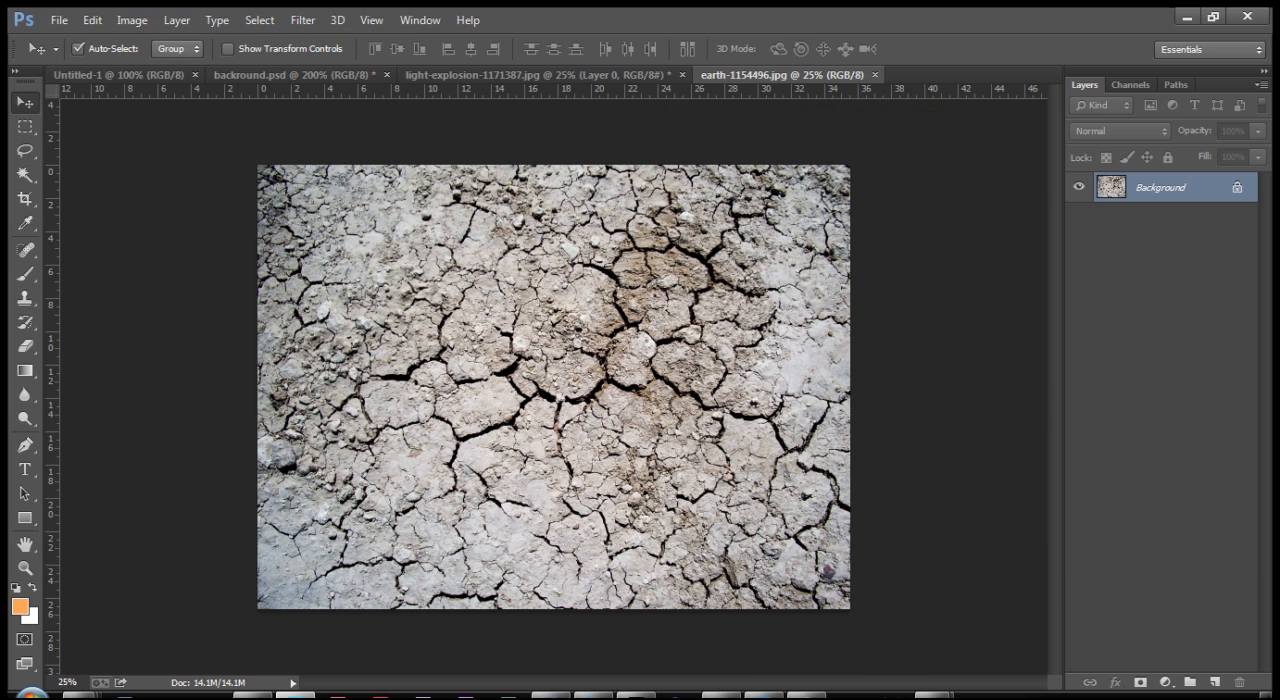
# Step: Convert the earth-1154496 background to a regular layer and copy the cracked-earth texture into backround.psd
pyautogui.doubleClick(1160, 187)
pyautogui.press('Return')
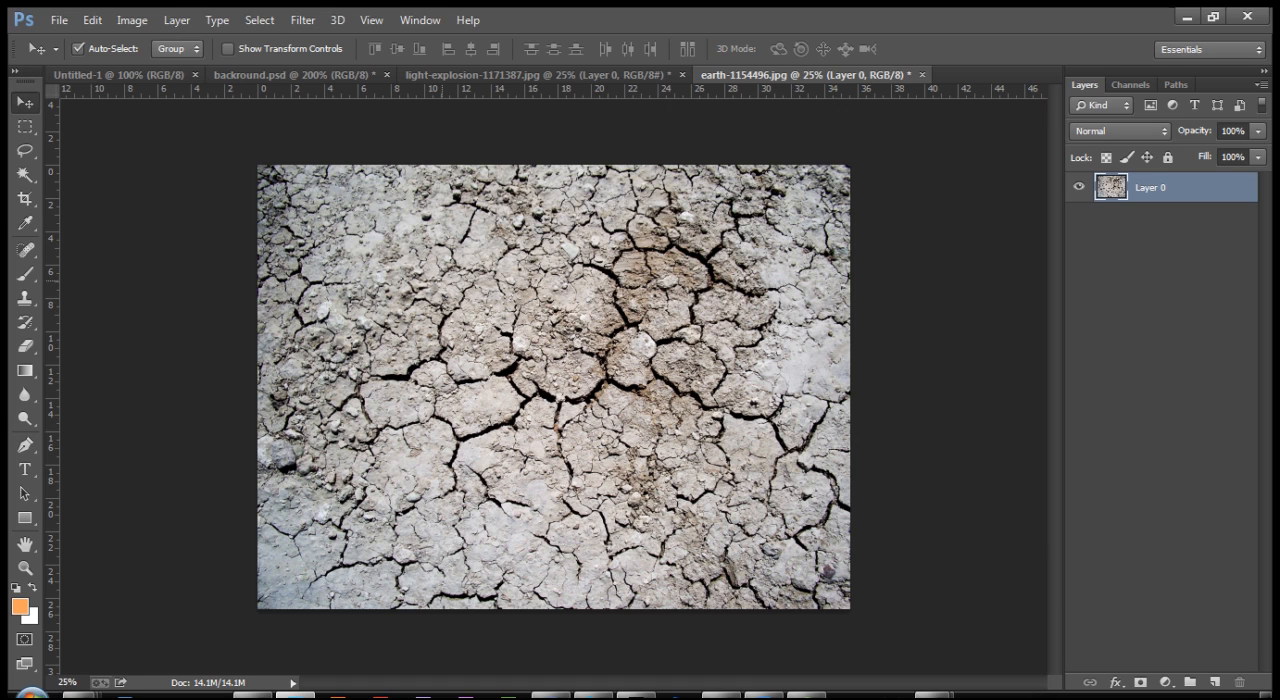
pyautogui.moveTo(442, 280); pyautogui.dragTo(345, 180)
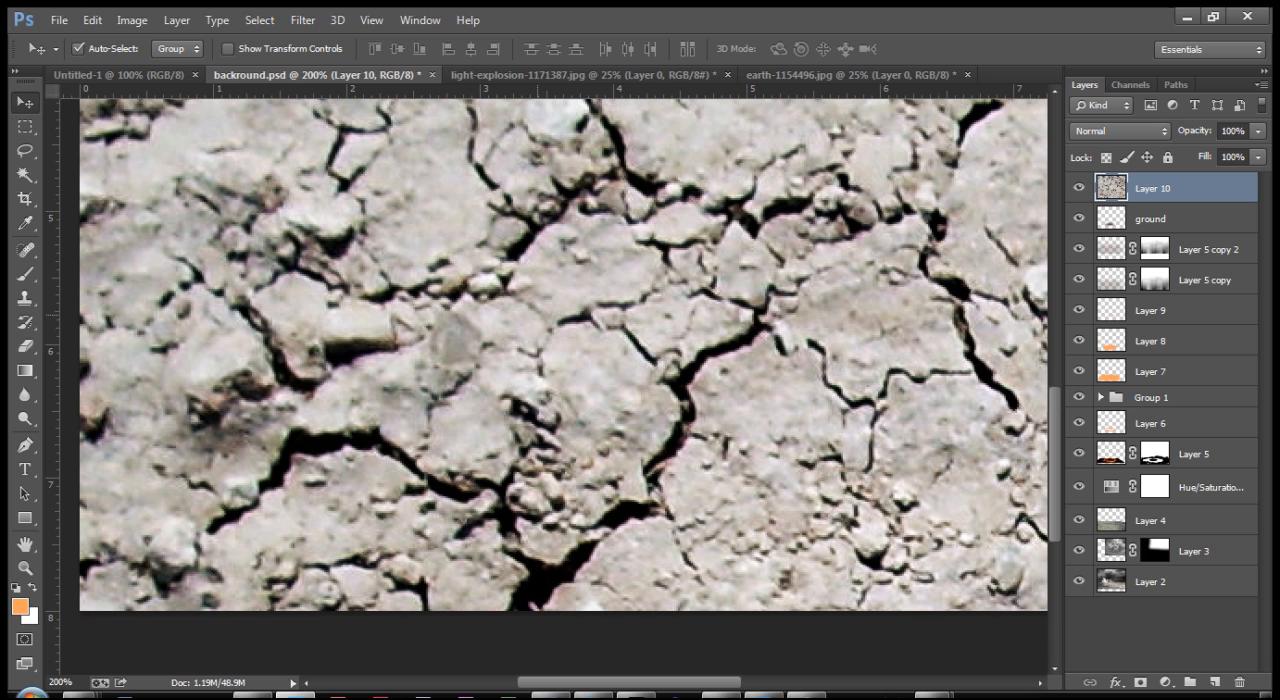
# Step: Scale the cracked-earth layer to about 14.4% and position it over the fiery ring
pyautogui.hotkey('ctrl', '-')
pyautogui.hotkey('ctrl', '-')
pyautogui.hotkey('ctrl', '-')
pyautogui.hotkey('ctrl', 't')
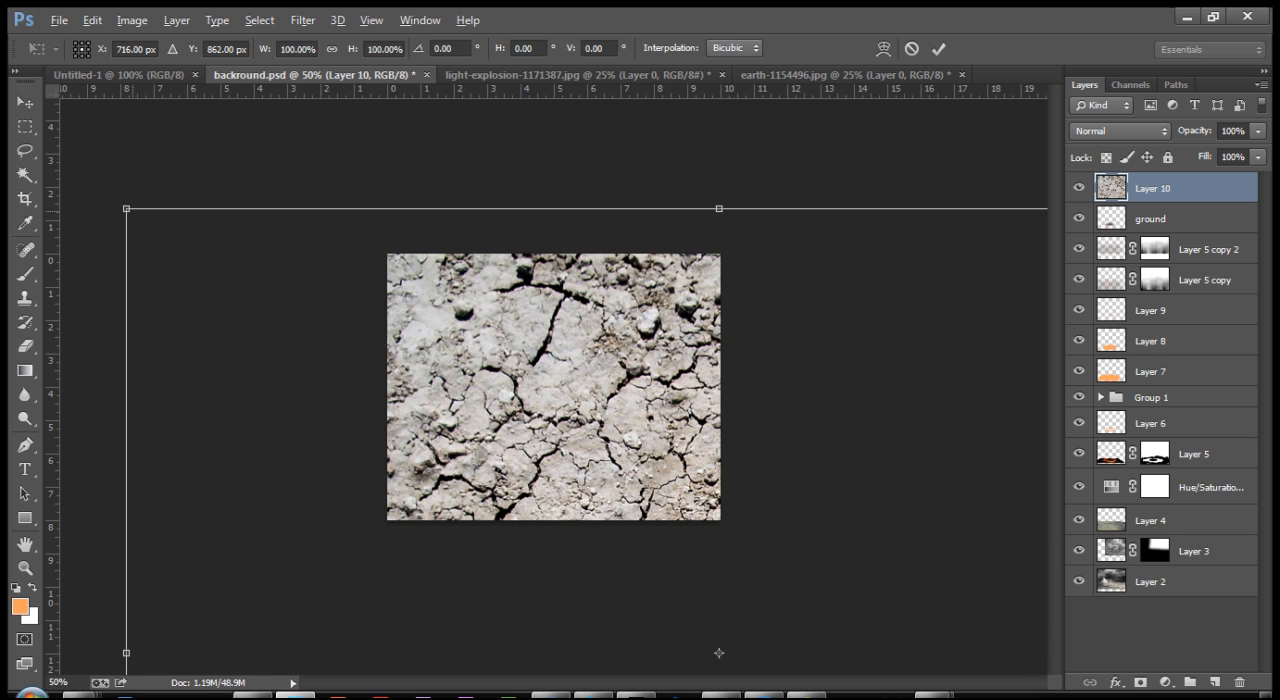
pyautogui.moveTo(126, 209); pyautogui.dragTo(607, 570)
pyautogui.moveTo(677, 644); pyautogui.dragTo(512, 414)
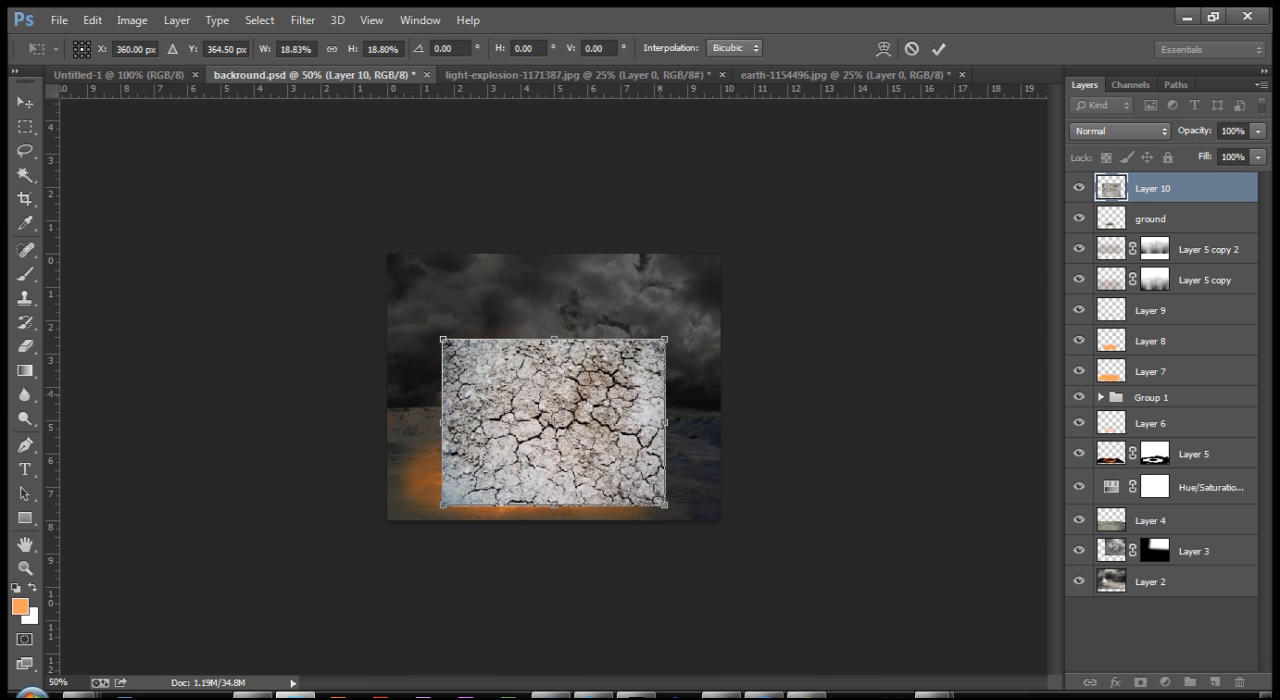
pyautogui.moveTo(666, 339); pyautogui.dragTo(640, 358)
pyautogui.moveTo(582, 434); pyautogui.dragTo(559, 458)
pyautogui.hotkey('ctrl', '+')
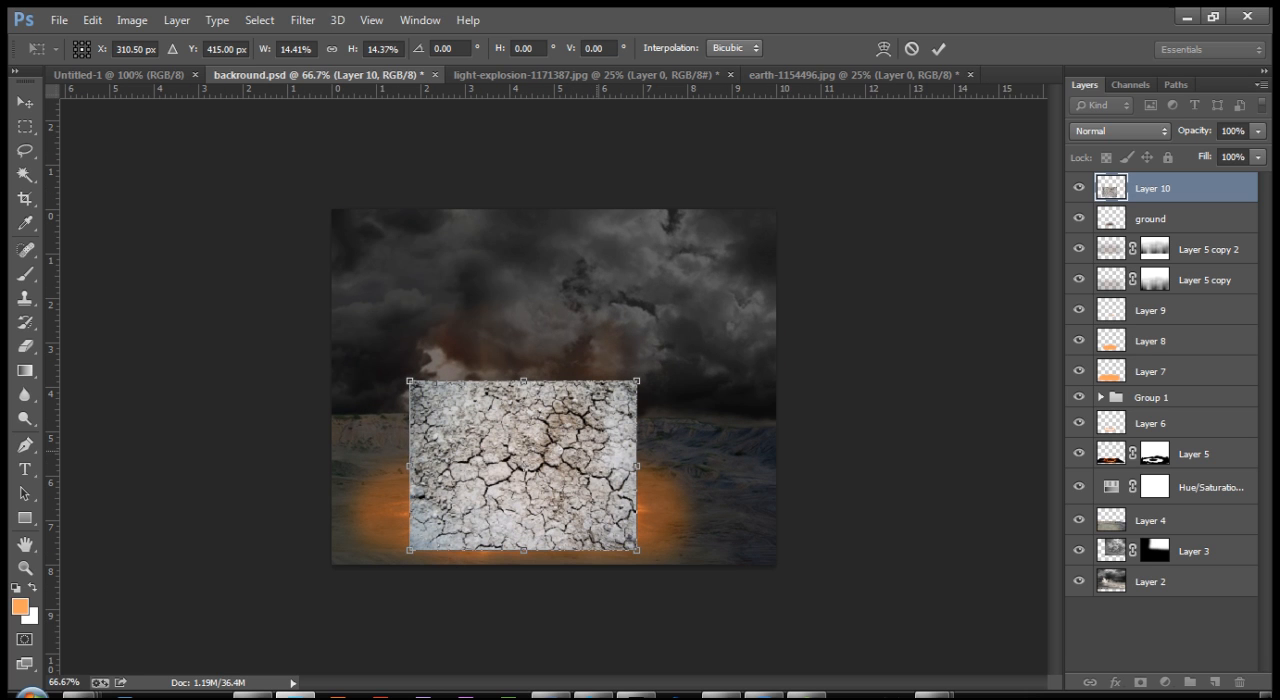
pyautogui.press('Return')
pyautogui.hotkey('ctrl', '+')
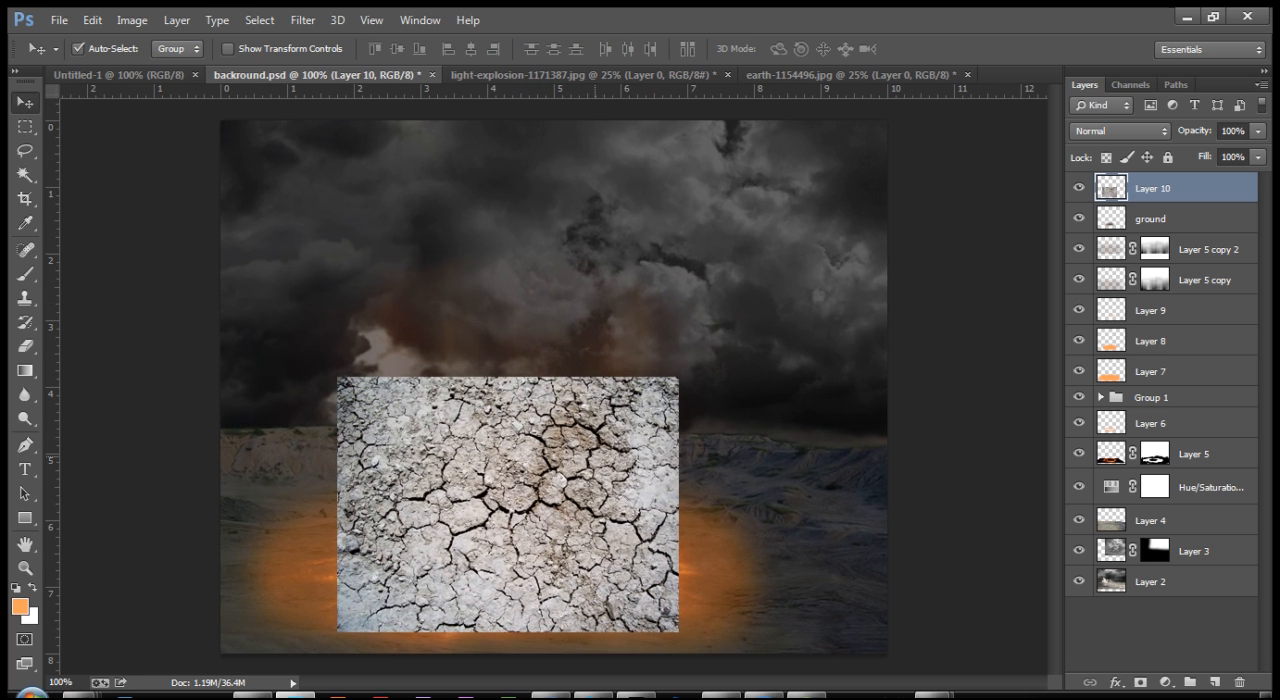
# Step: Enlarge the cracked-earth layer to about 107% and shift it so it stays over the fiery ring
pyautogui.press('f')
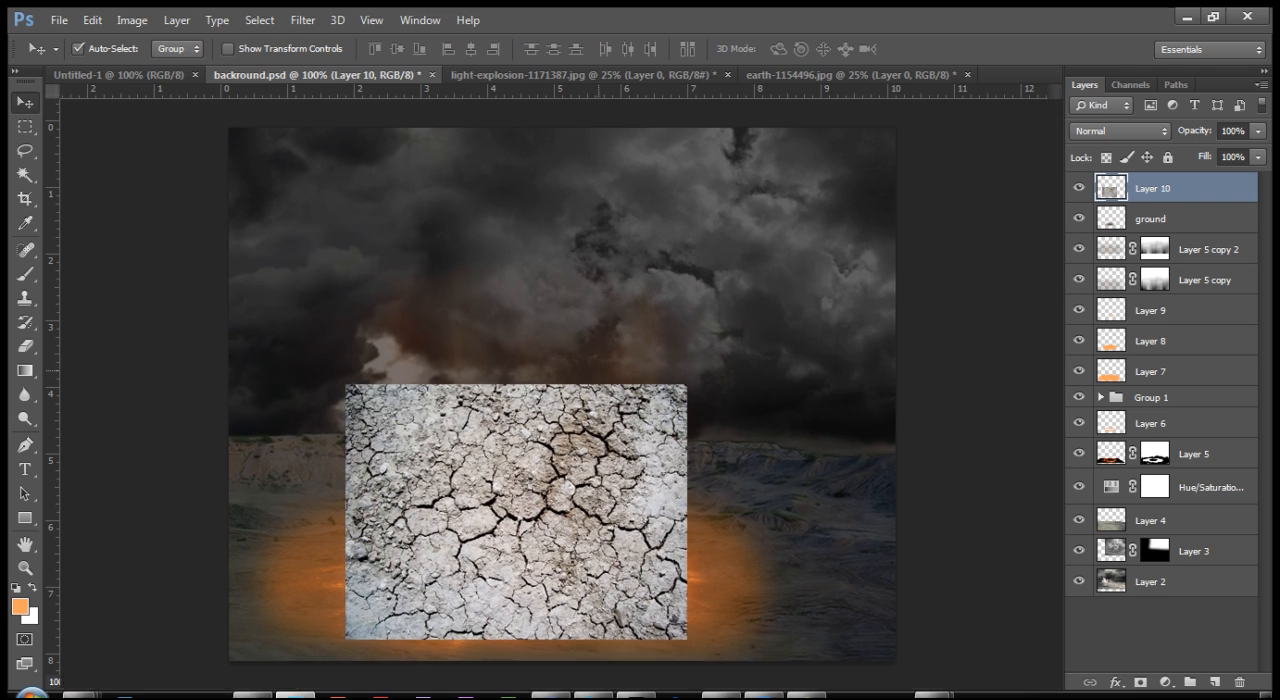
pyautogui.hotkey('ctrl', '+')
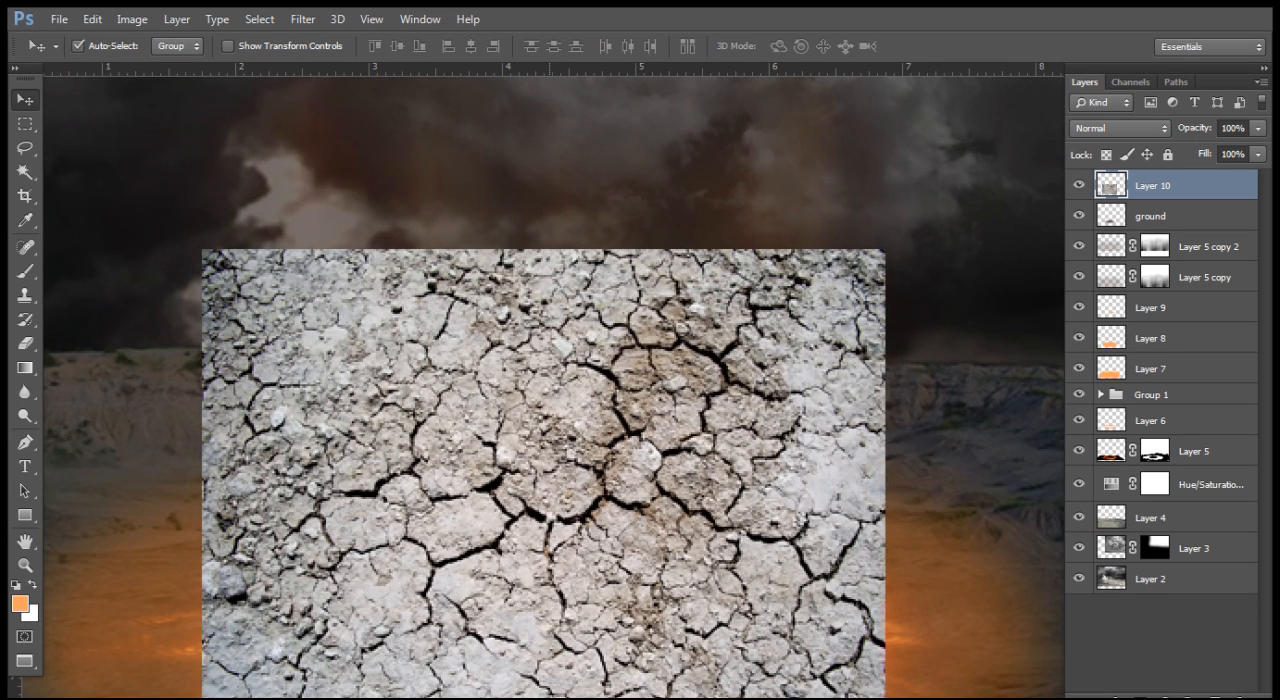
pyautogui.hotkey('ctrl', '-')
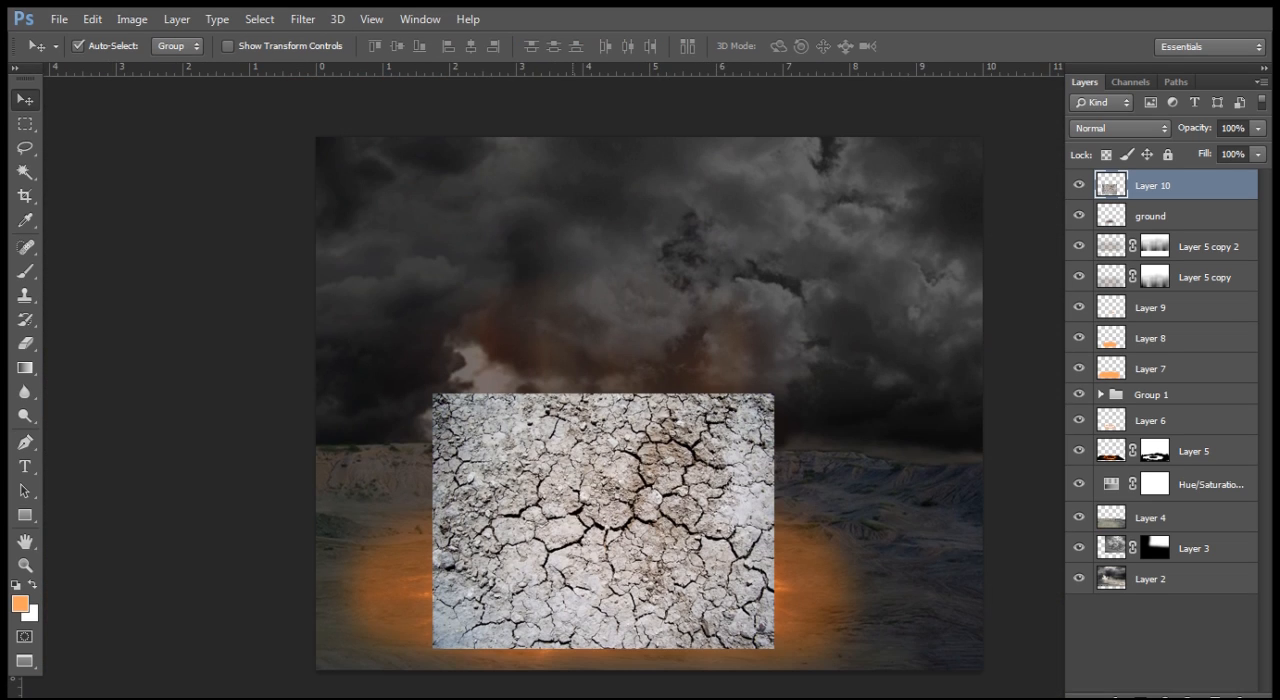
pyautogui.hotkey('ctrl', 't')
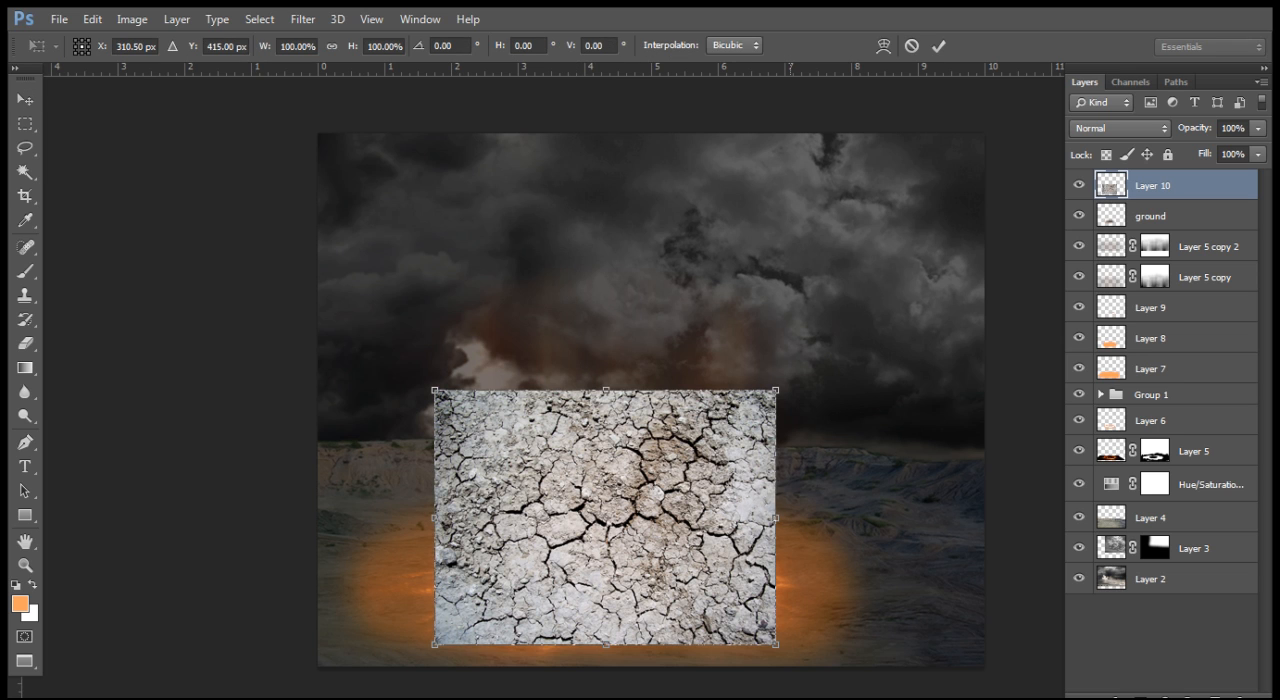
pyautogui.moveTo(777, 645); pyautogui.dragTo(790, 656)
pyautogui.moveTo(680, 592); pyautogui.dragTo(688, 582)
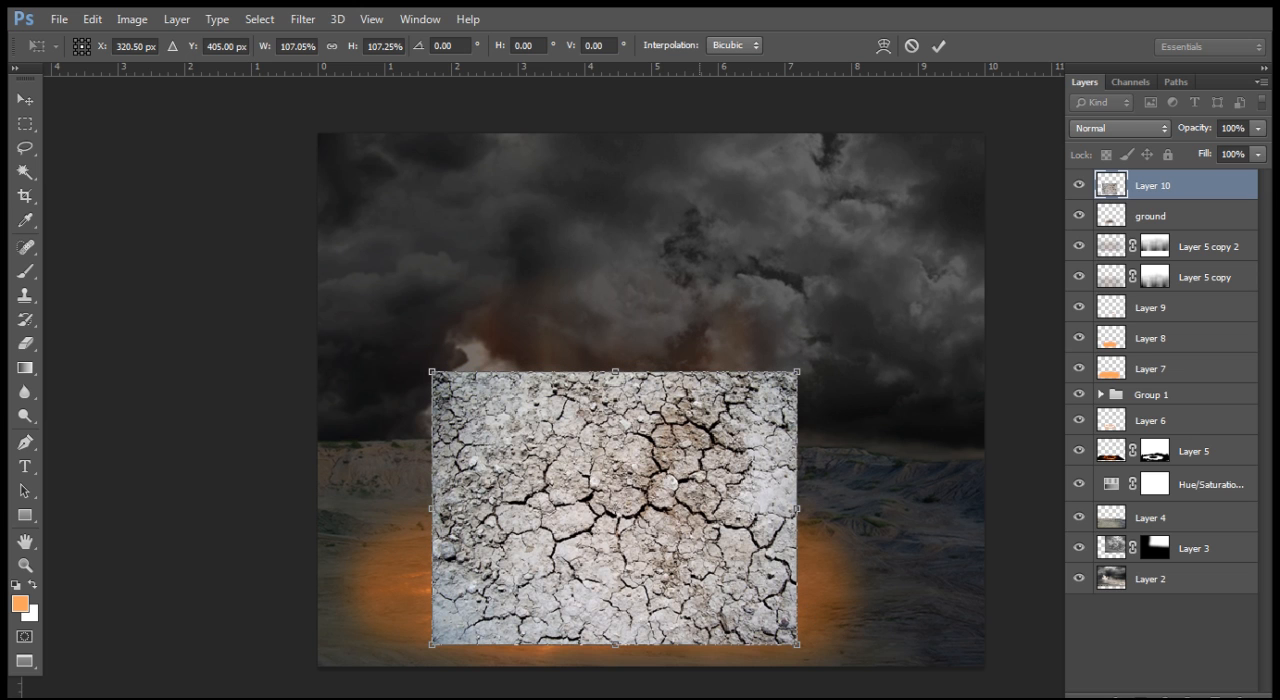
# Step: Squash the cracked-earth layer to about 85% width and 46% height with Skew so it lies inside the ring
pyautogui.rightClick(662, 112)
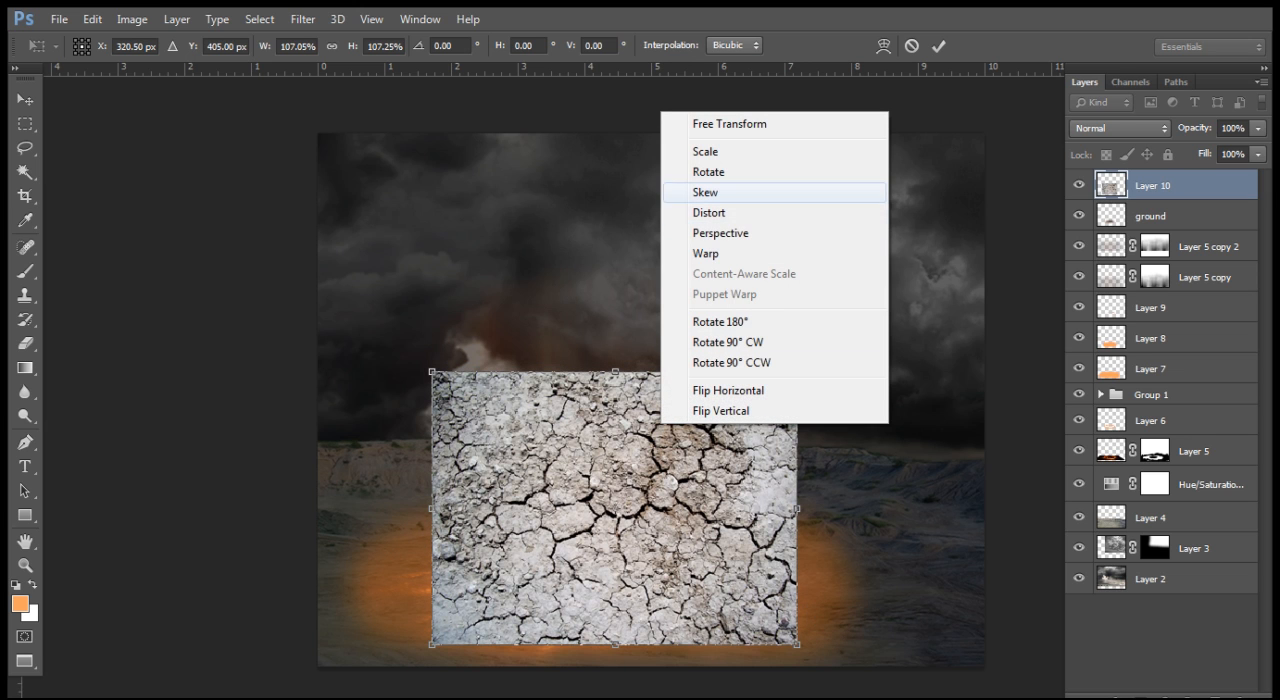
pyautogui.click(705, 192)
pyautogui.moveTo(614, 371); pyautogui.dragTo(611, 539)
pyautogui.moveTo(432, 569); pyautogui.dragTo(476, 569)
pyautogui.moveTo(798, 570); pyautogui.dragTo(767, 570)
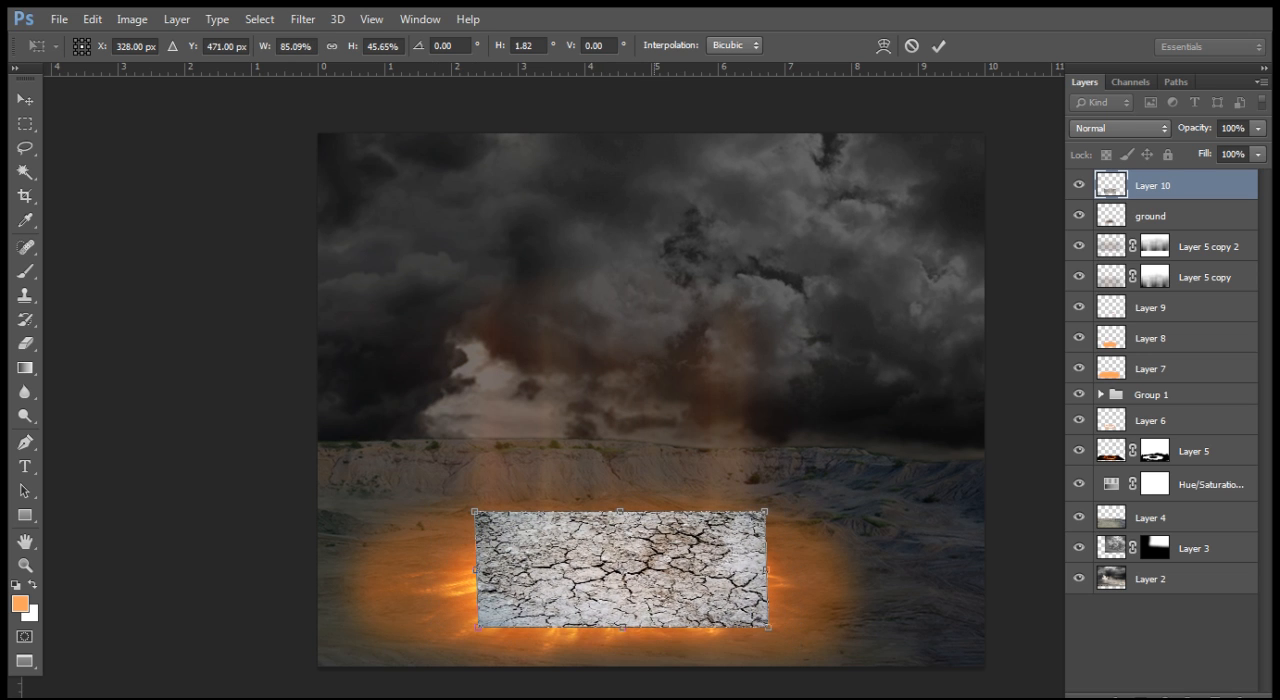
# Step: Flatten the texture to about 32% height and pull its far corners inward to match the ground's perspective
pyautogui.moveTo(621, 512); pyautogui.dragTo(621, 544)
pyautogui.moveTo(626, 586); pyautogui.dragTo(672, 547)
pyautogui.moveTo(764, 524); pyautogui.dragTo(752, 535)
pyautogui.moveTo(474, 524); pyautogui.dragTo(485, 528)
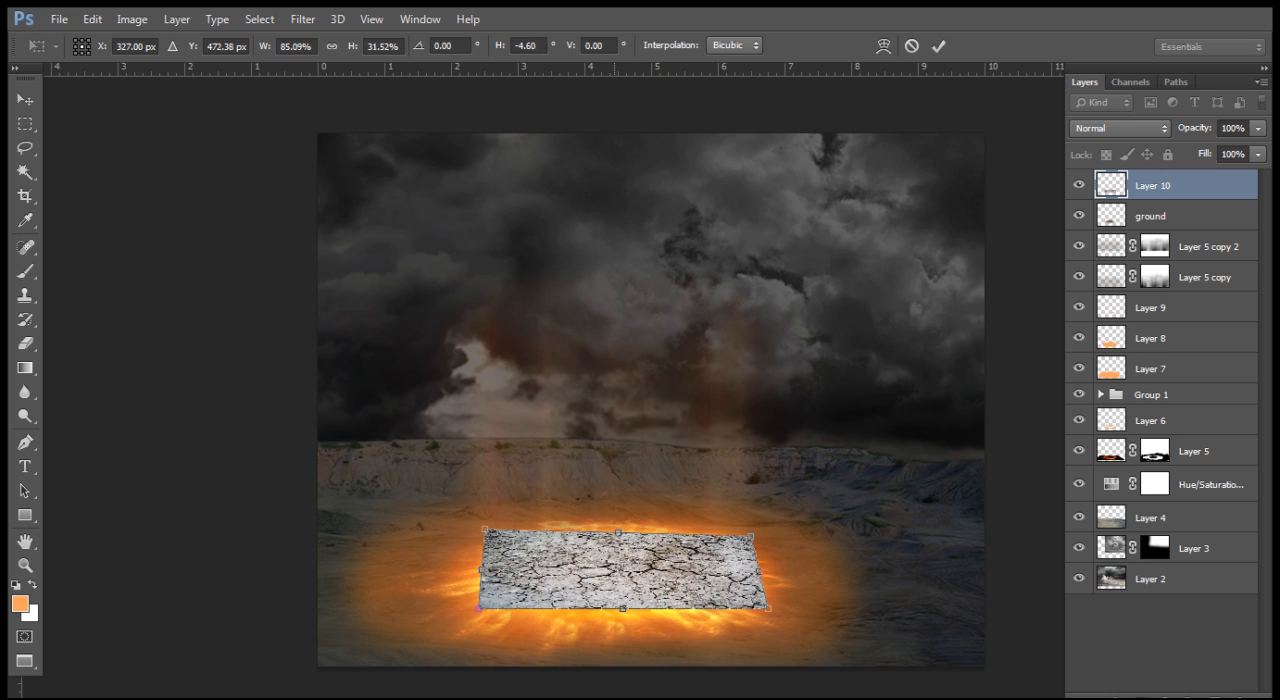
pyautogui.moveTo(617, 532); pyautogui.dragTo(617, 528)
pyautogui.moveTo(769, 606); pyautogui.dragTo(768, 608)
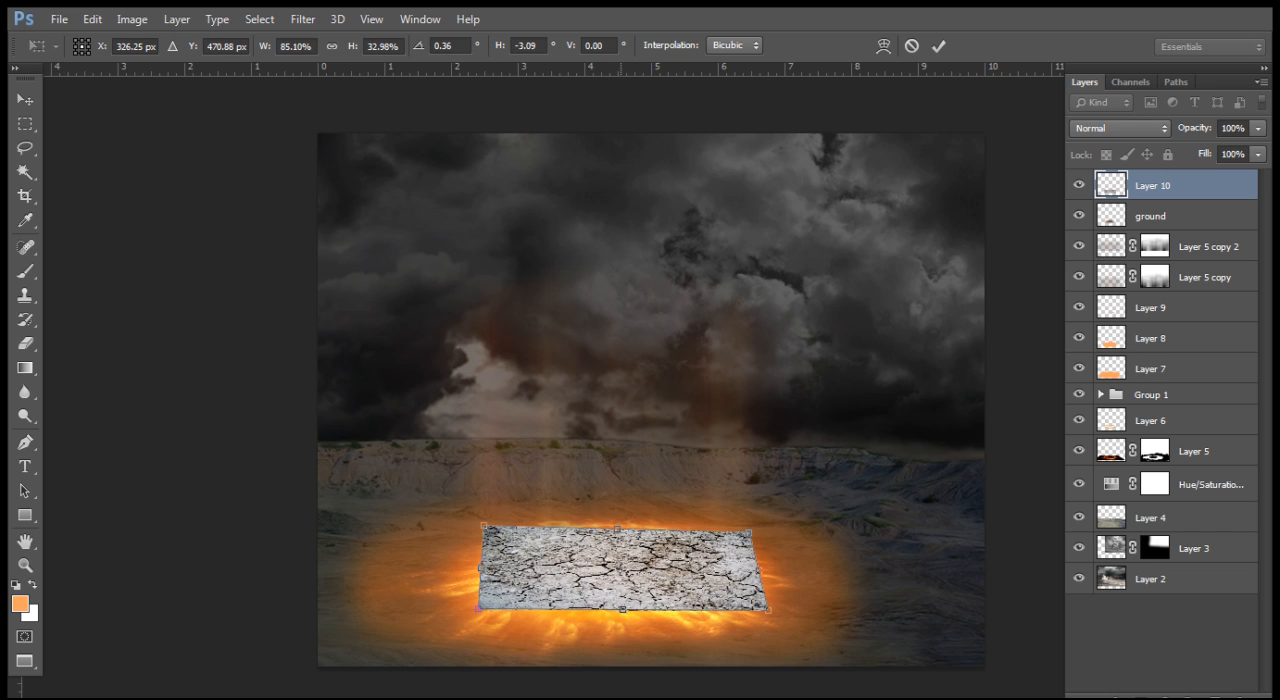
pyautogui.moveTo(618, 529); pyautogui.dragTo(488, 524)
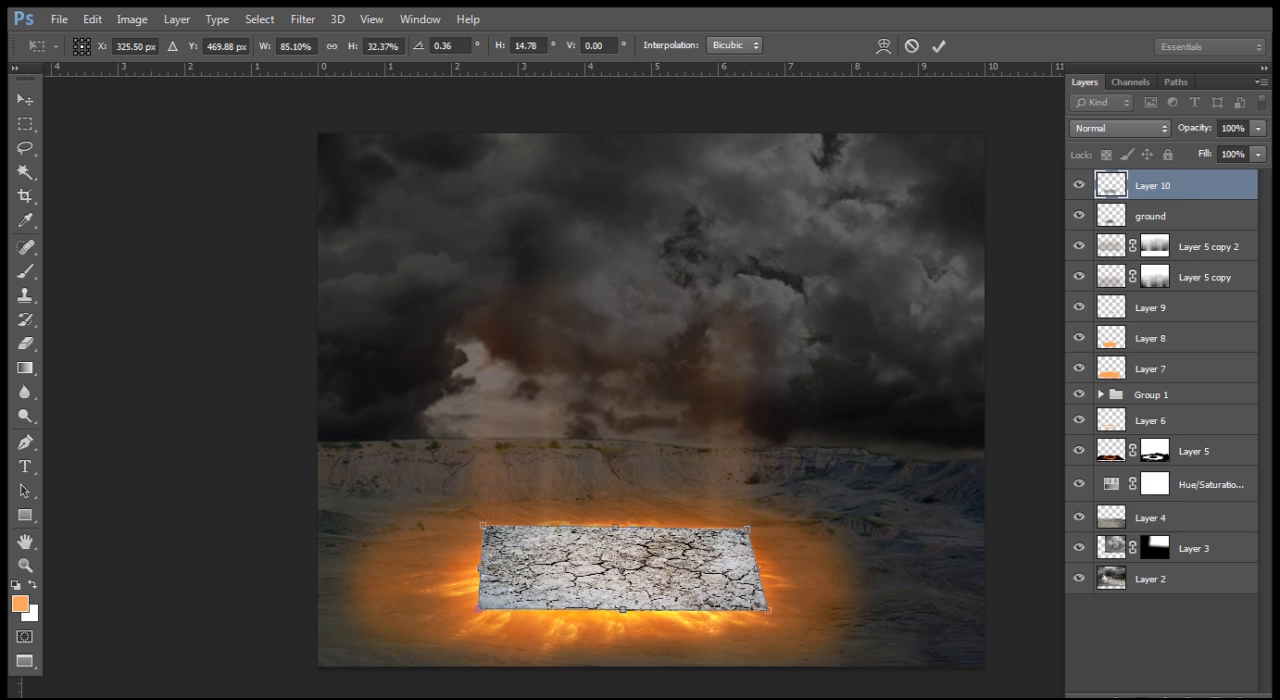
# Step: Set Layer 10's blend mode to Soft Light and apply the transform
pyautogui.click(1120, 128)
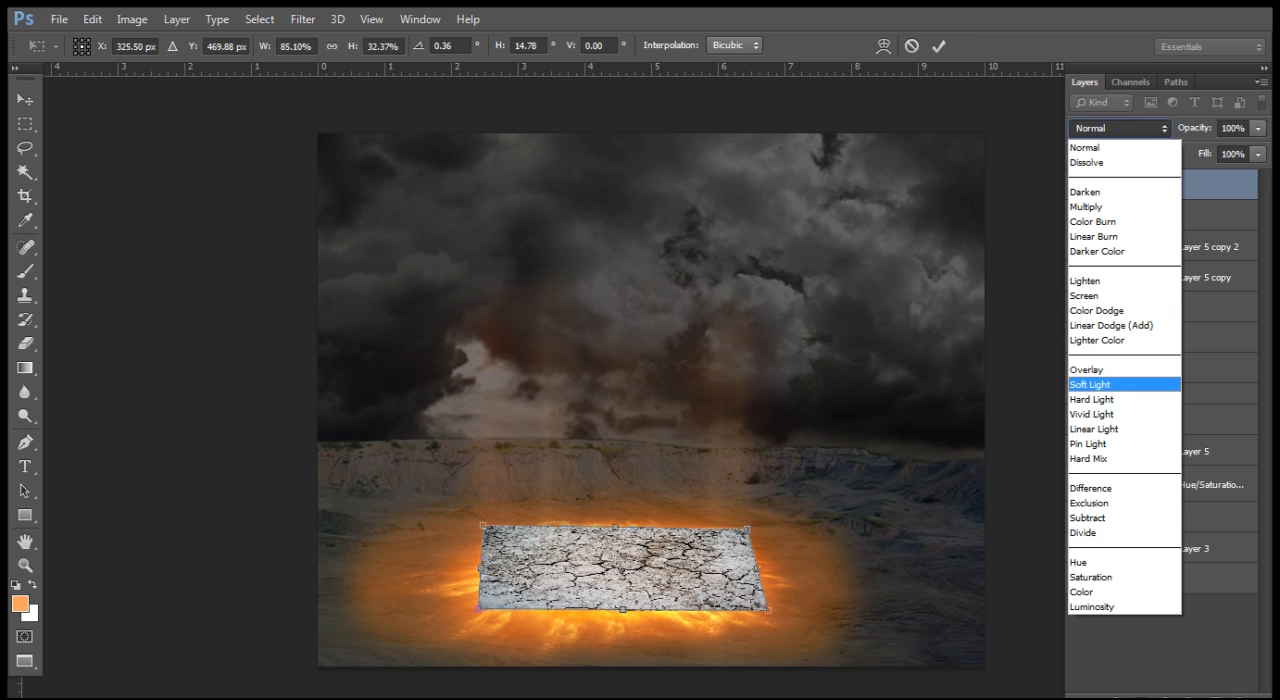
pyautogui.click(1112, 385)
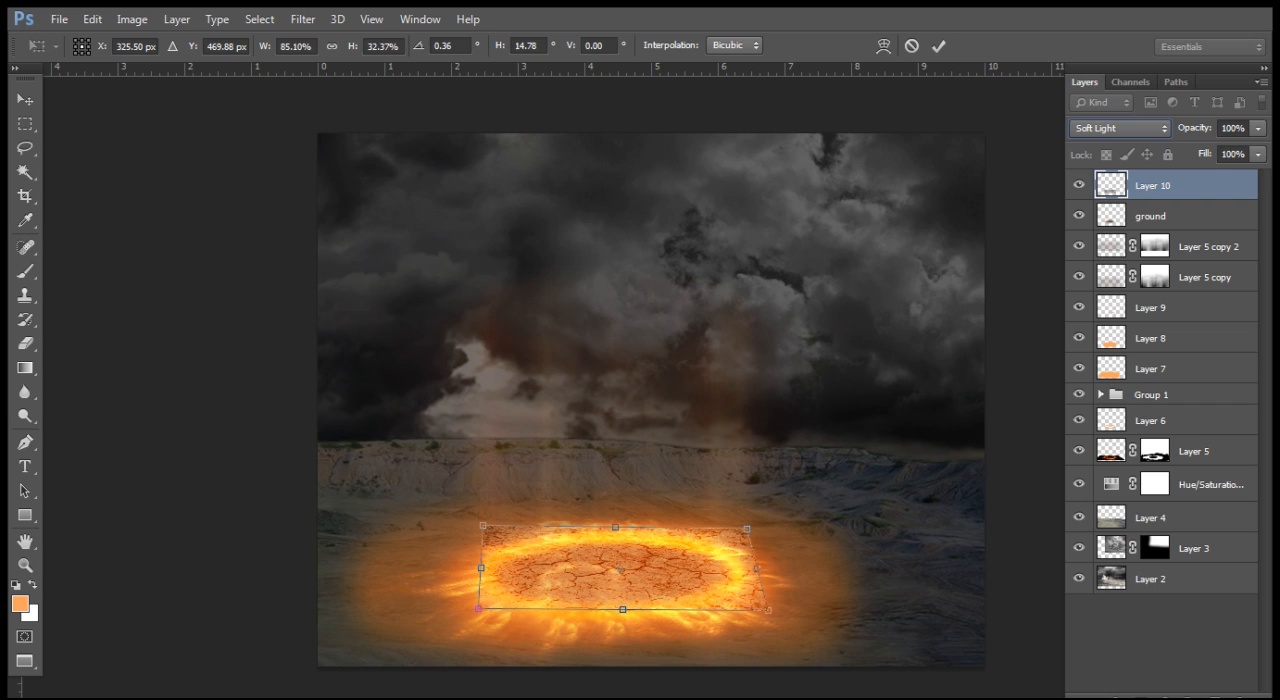
pyautogui.press('Return')
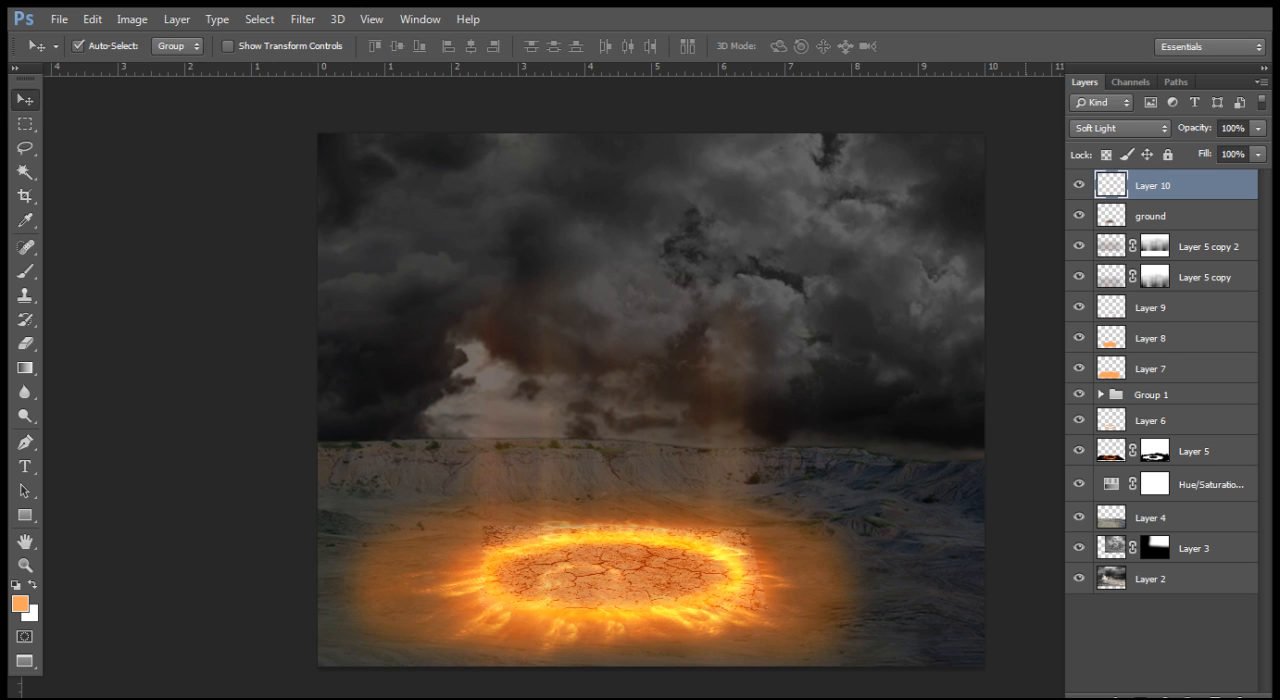
# Step: Return to the standard screen mode and examine how the cracked texture blends with the fiery ring, close up and in full view
pyautogui.press('f')
pyautogui.press('f')
pyautogui.press('f')
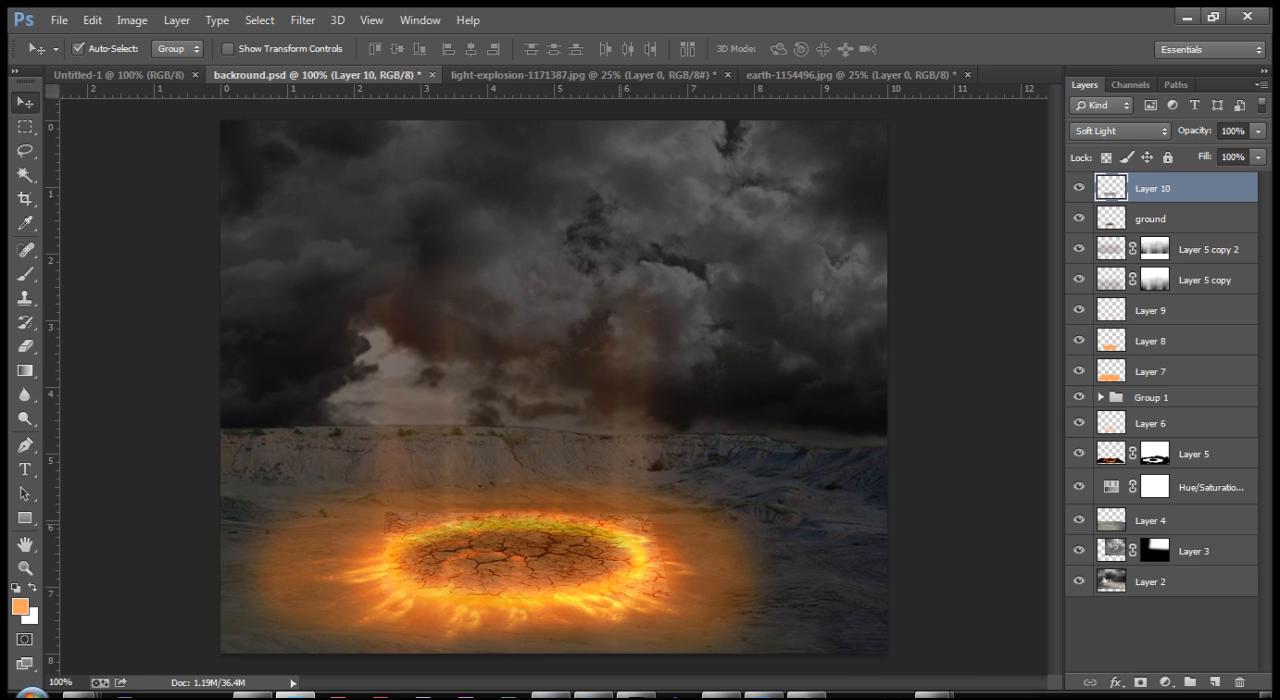
pyautogui.hotkey('ctrl', '+')
pyautogui.moveTo(620, 526); pyautogui.dragTo(760, 160)
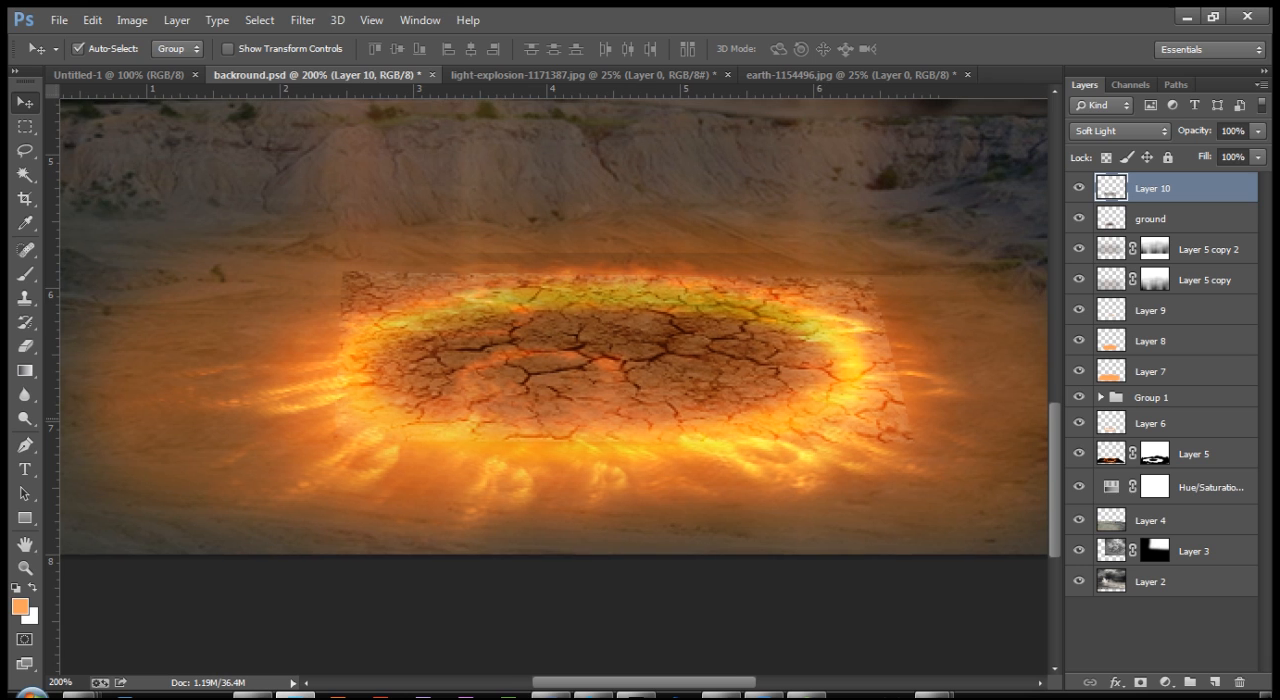
pyautogui.moveTo(524, 426); pyautogui.dragTo(508, 437)
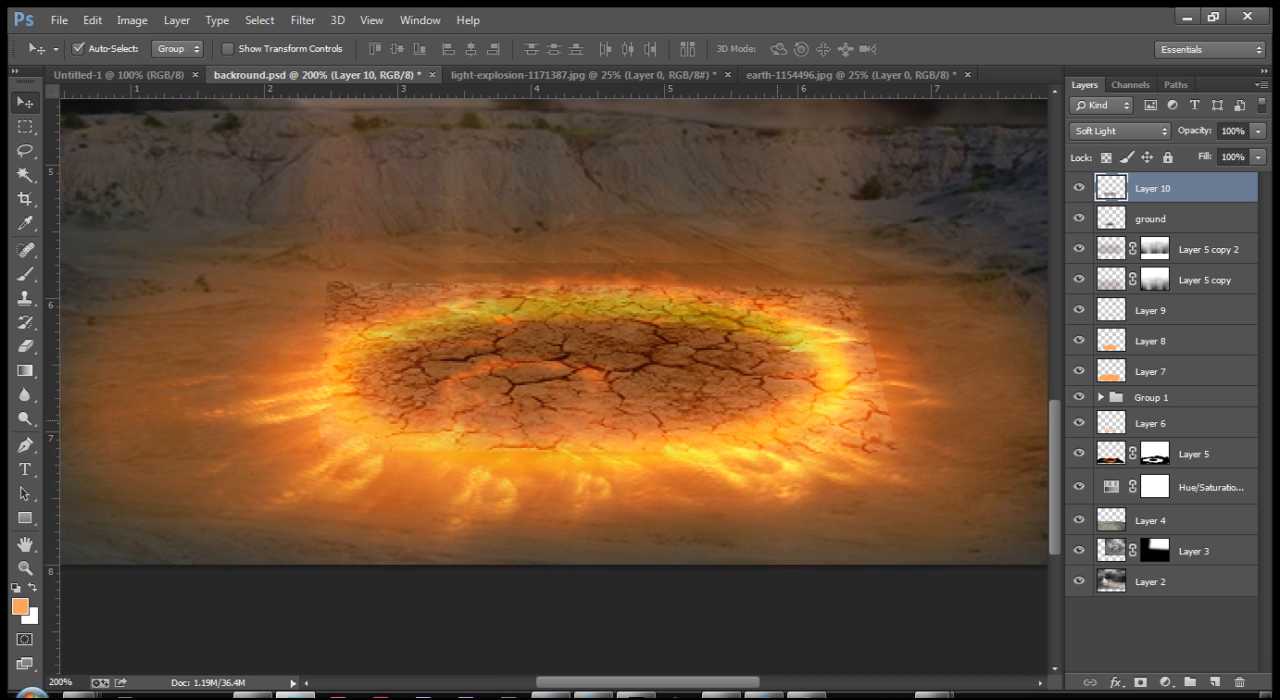
pyautogui.hotkey('ctrl', '-')
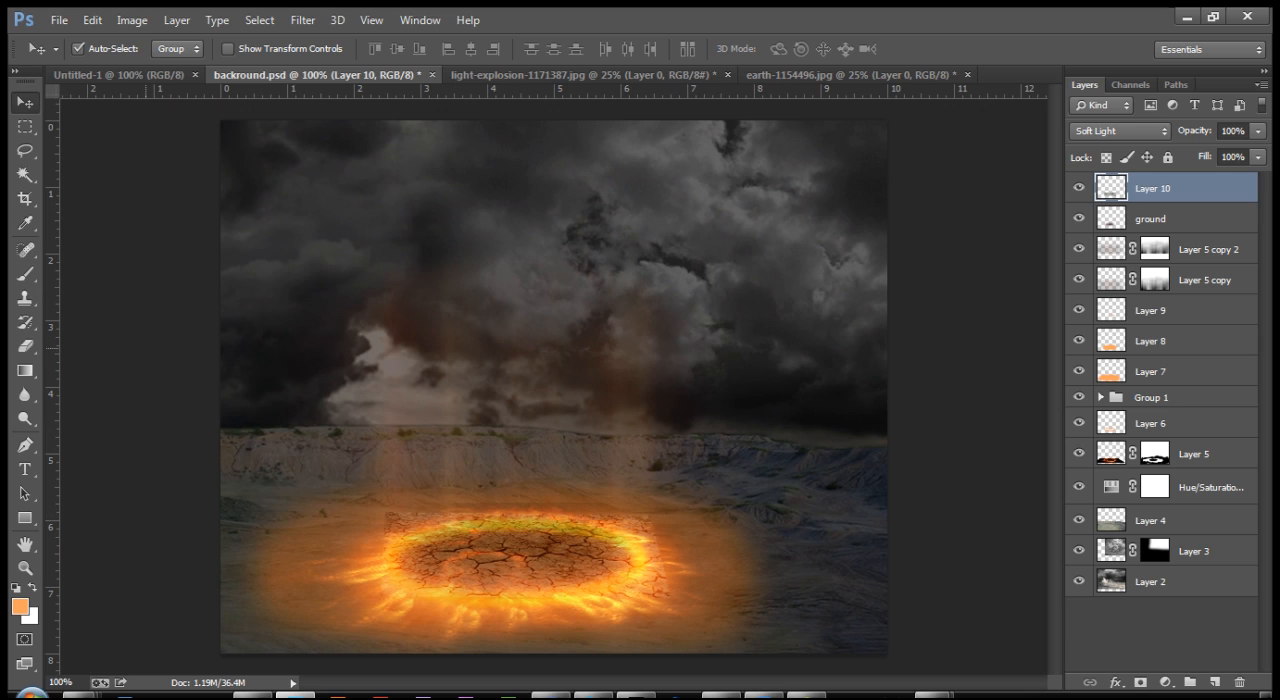
pyautogui.press('l')
pyautogui.moveTo(260, 486)
pyautogui.mouseDown()
pyautogui.moveTo(442, 444)
pyautogui.moveTo(780, 572)
pyautogui.moveTo(482, 654)
pyautogui.moveTo(250, 652)
pyautogui.moveTo(262, 484)
pyautogui.mouseUp()
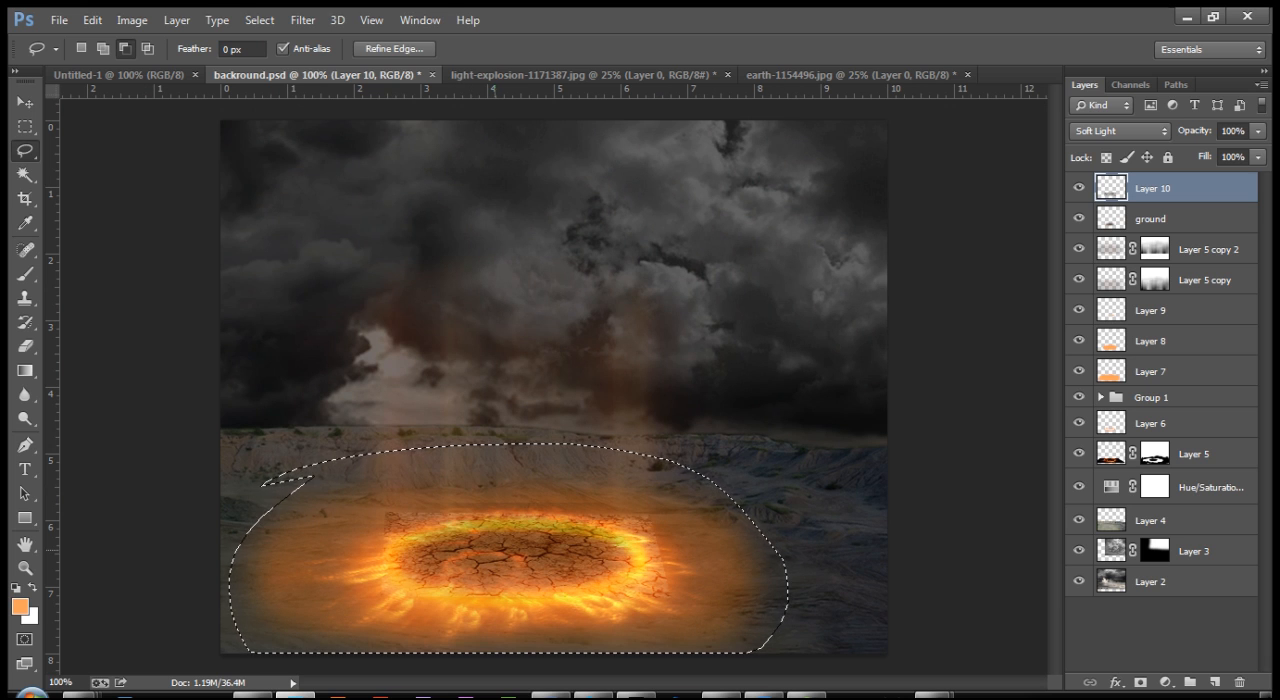
pyautogui.hotkey('ctrl', '+')
pyautogui.hotkey('ctrl', '+')
pyautogui.moveTo(490, 622); pyautogui.dragTo(593, 97)
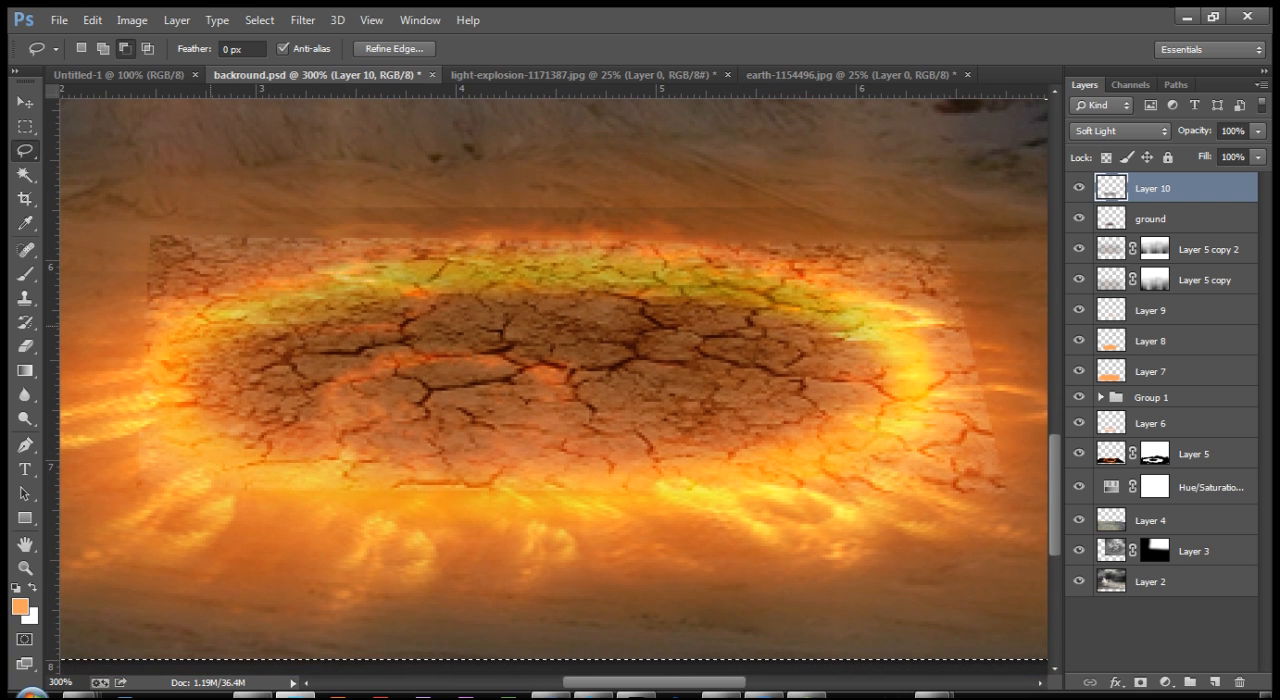
pyautogui.moveTo(264, 302)
pyautogui.mouseDown()
pyautogui.moveTo(216, 322)
pyautogui.moveTo(290, 302)
pyautogui.mouseUp()
pyautogui.hotkey('ctrl', 'z')
pyautogui.moveTo(348, 277)
pyautogui.mouseDown()
pyautogui.moveTo(700, 264)
pyautogui.moveTo(780, 280)
pyautogui.moveTo(858, 307)
pyautogui.moveTo(900, 342)
pyautogui.moveTo(912, 408)
pyautogui.moveTo(864, 455)
pyautogui.moveTo(732, 492)
pyautogui.moveTo(582, 506)
pyautogui.moveTo(286, 500)
pyautogui.moveTo(190, 436)
pyautogui.moveTo(180, 405)
pyautogui.moveTo(205, 316)
pyautogui.moveTo(214, 308)
pyautogui.moveTo(194, 360)
pyautogui.moveTo(264, 305)
pyautogui.mouseUp()
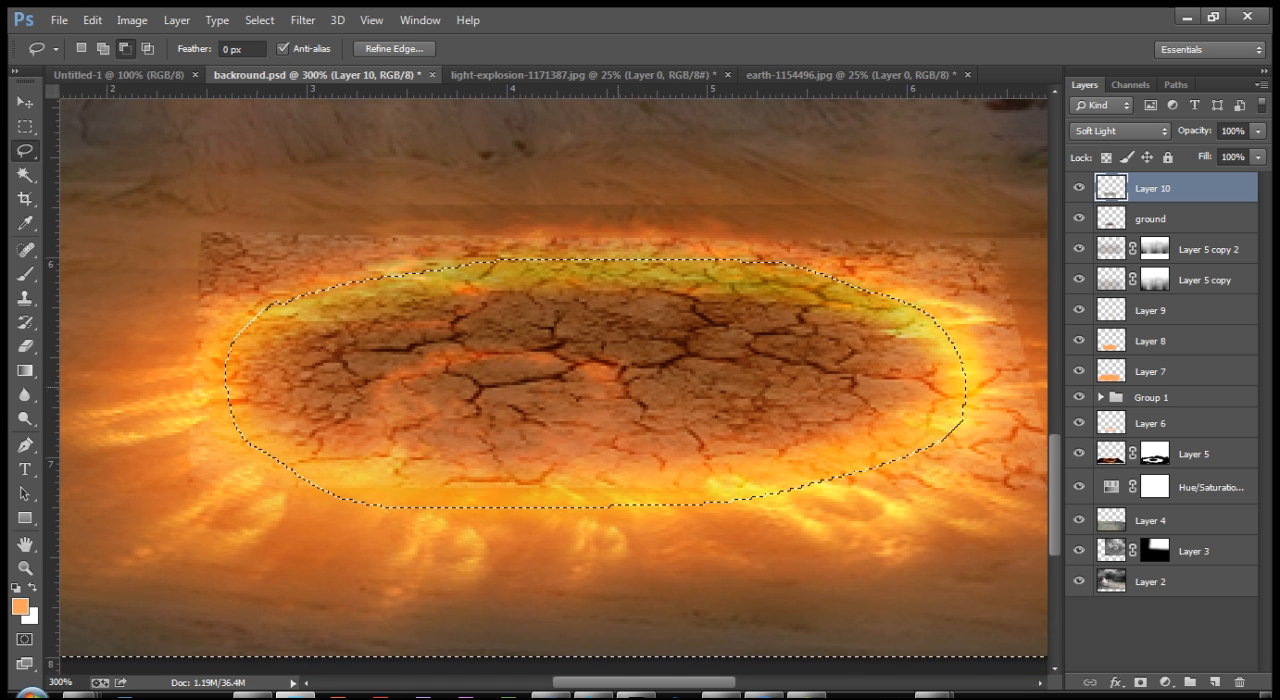
pyautogui.hotkey('ctrl', 'd')
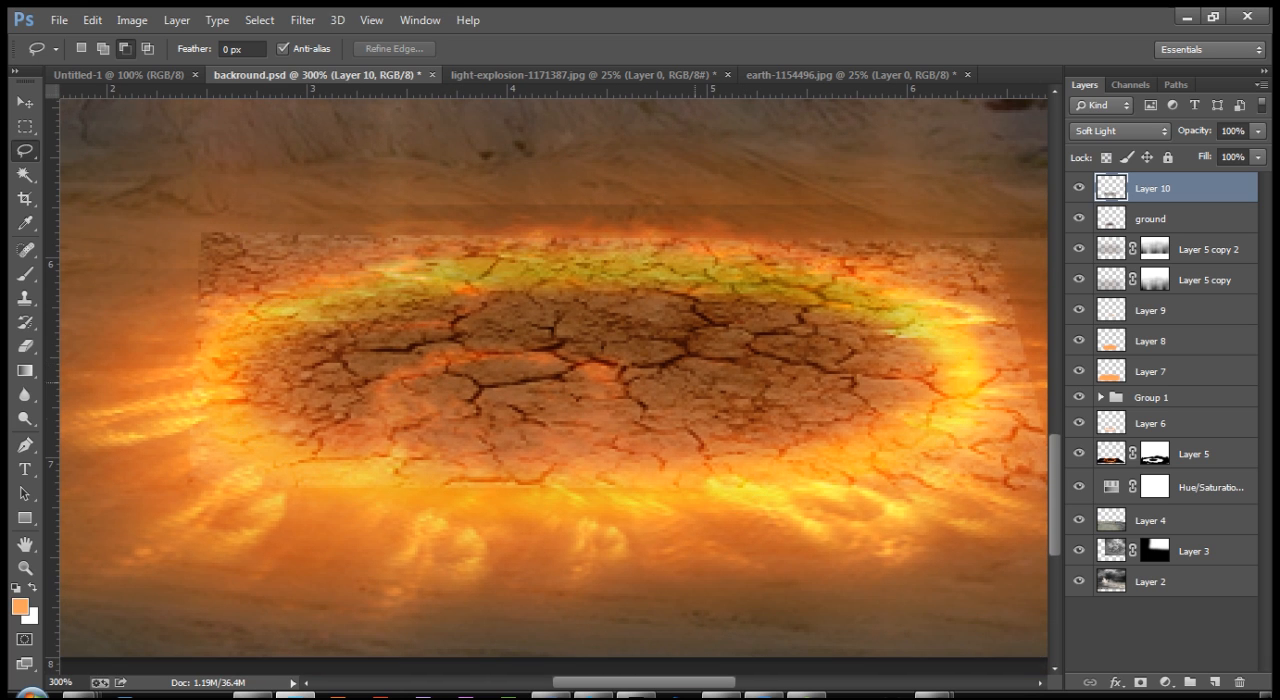
# Step: Add a layer mask to Layer 10
pyautogui.hotkey('ctrl', '-')
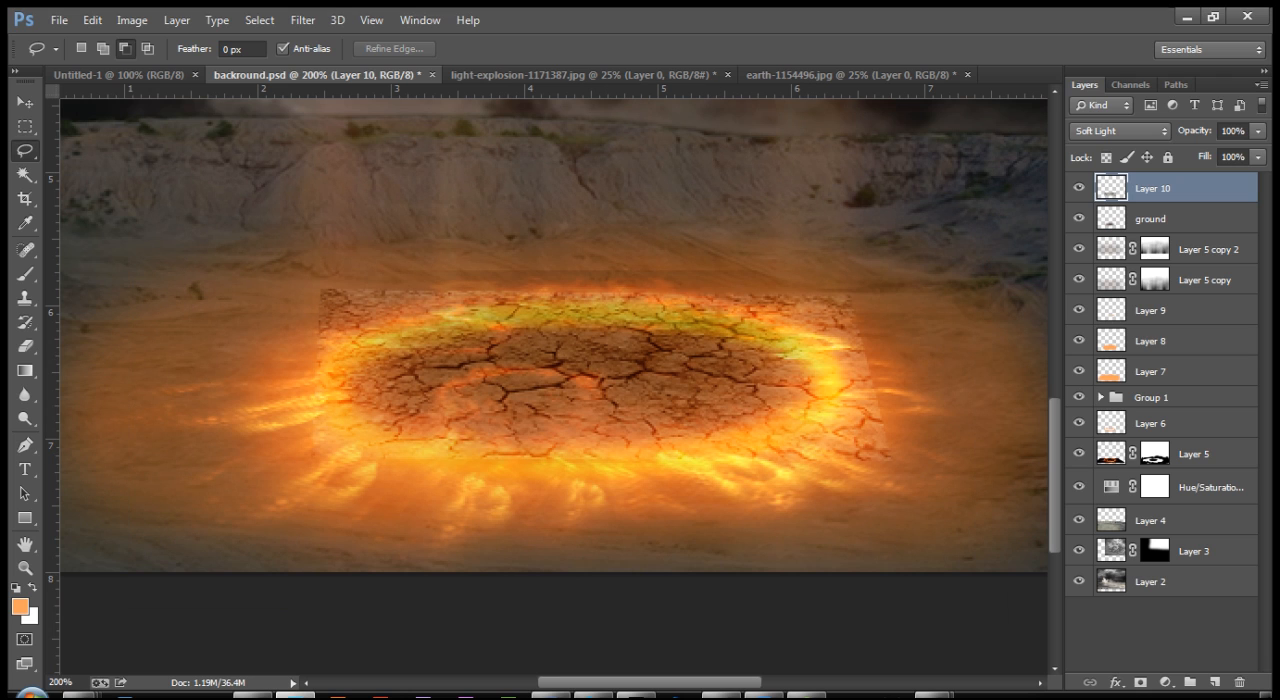
pyautogui.click(1141, 682)
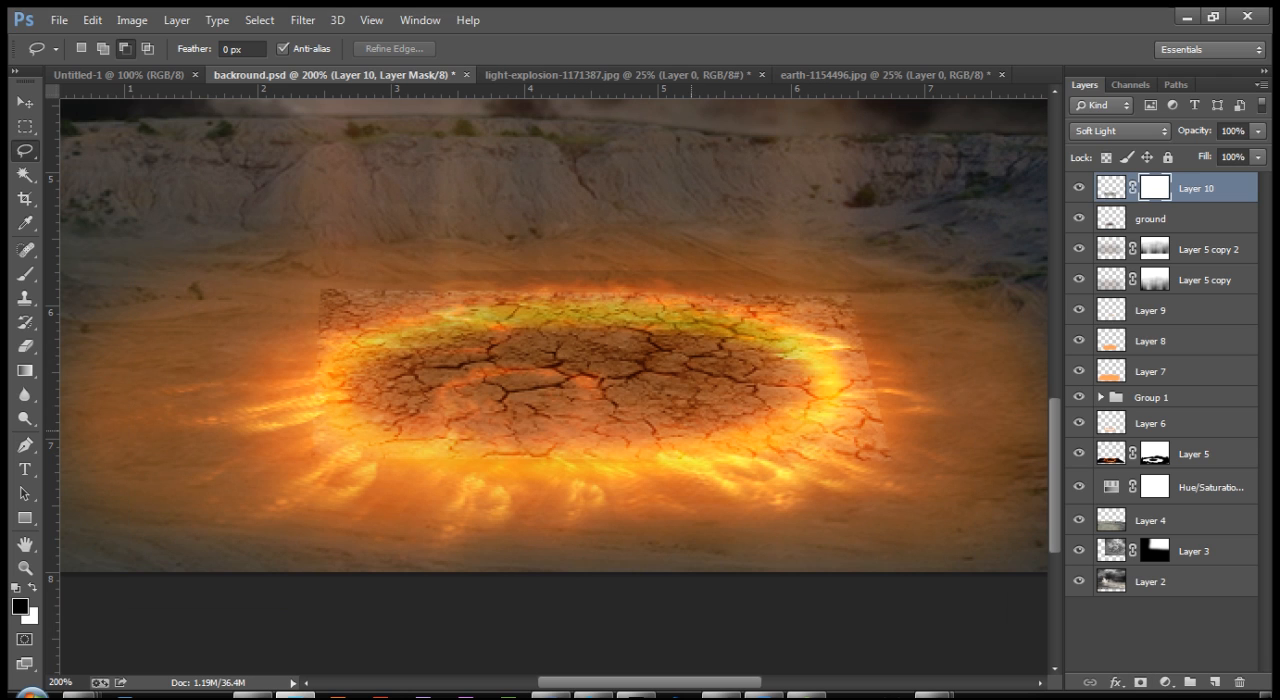
pyautogui.moveTo(509, 299); pyautogui.dragTo(523, 372)
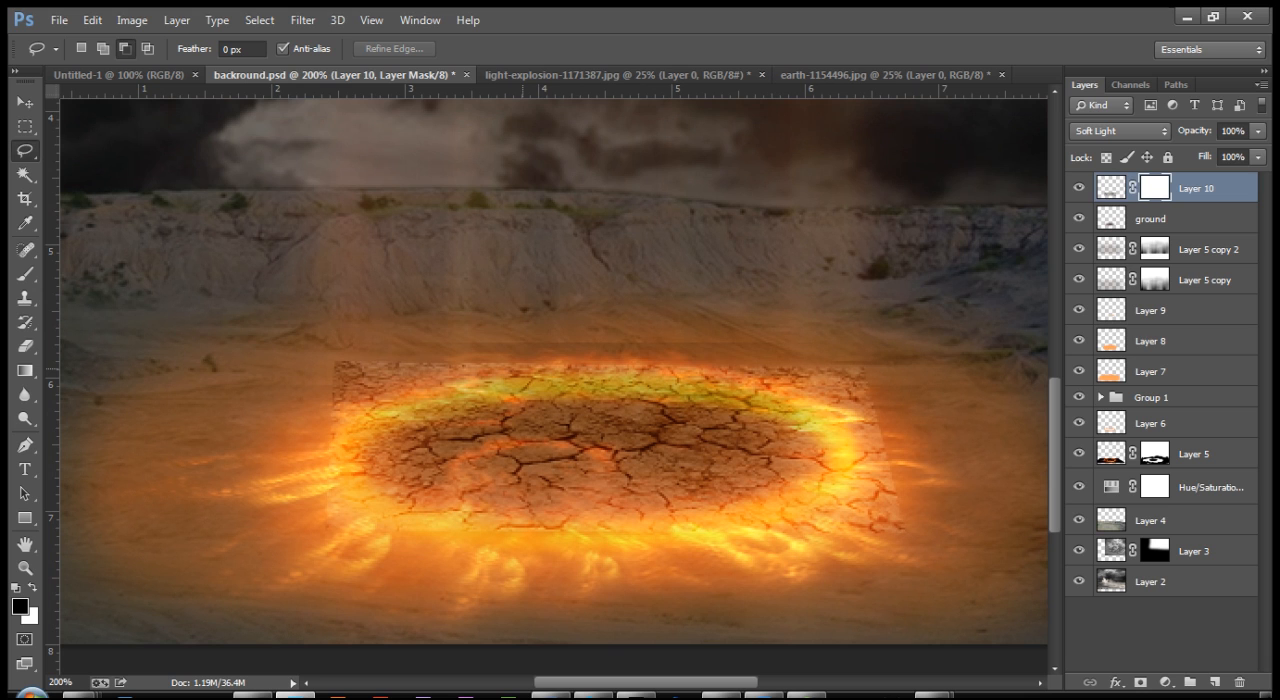
# Step: Lasso the whole ground area below the horizon and subtract the cracked interior of the fiery ring from the selection
pyautogui.hotkey('ctrl', '-')
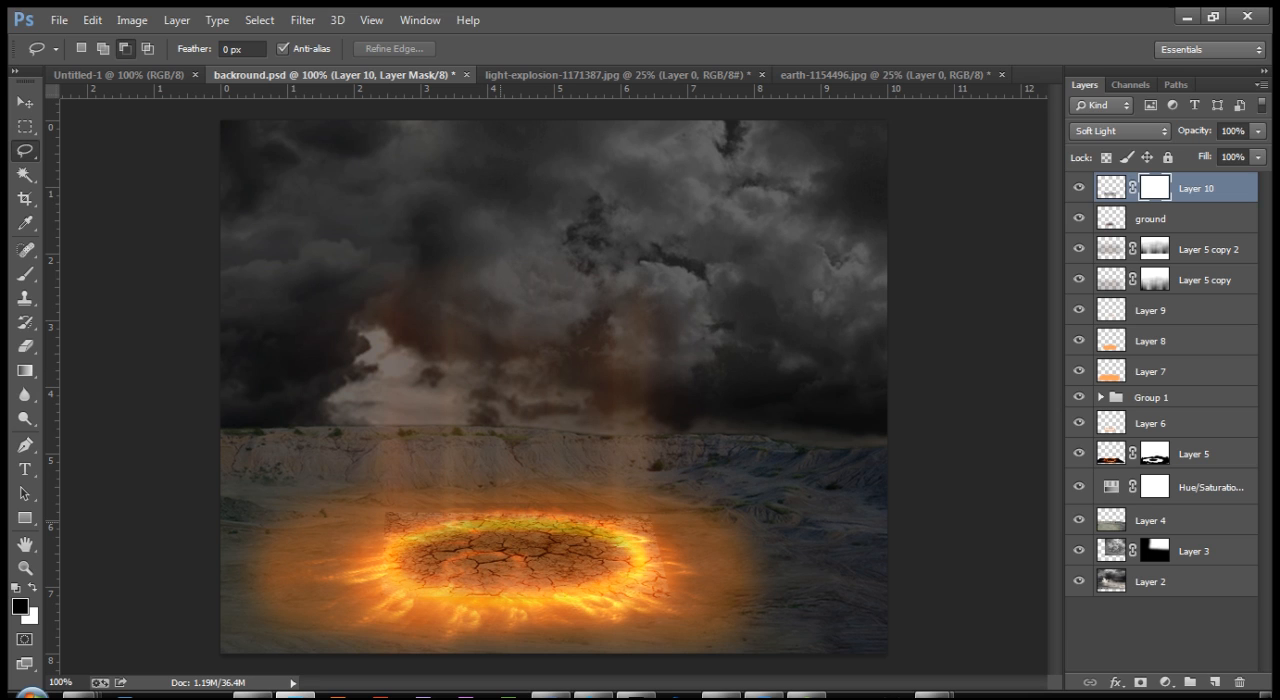
pyautogui.moveTo(221, 448)
pyautogui.mouseDown()
pyautogui.moveTo(318, 428)
pyautogui.moveTo(752, 440)
pyautogui.moveTo(887, 484)
pyautogui.moveTo(887, 654)
pyautogui.moveTo(221, 654)
pyautogui.moveTo(221, 450)
pyautogui.mouseUp()
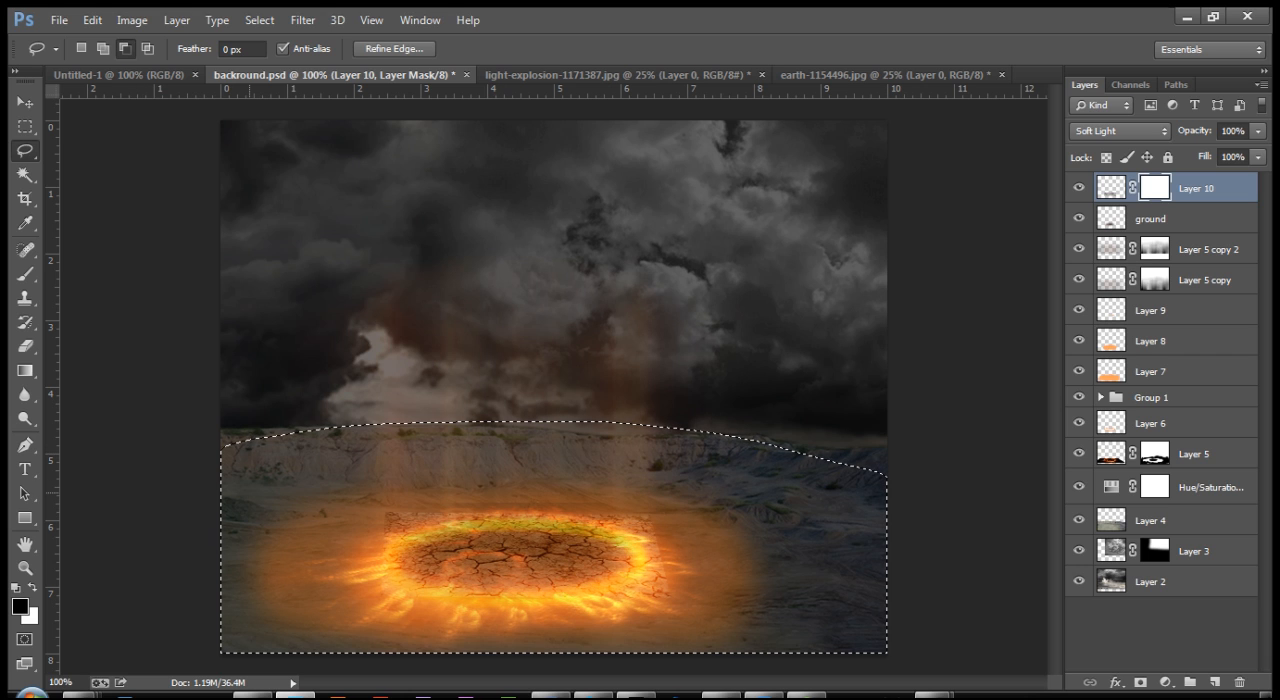
pyautogui.hotkey('ctrl', '+')
pyautogui.hotkey('ctrl', '+')
pyautogui.hotkey('ctrl', '+')
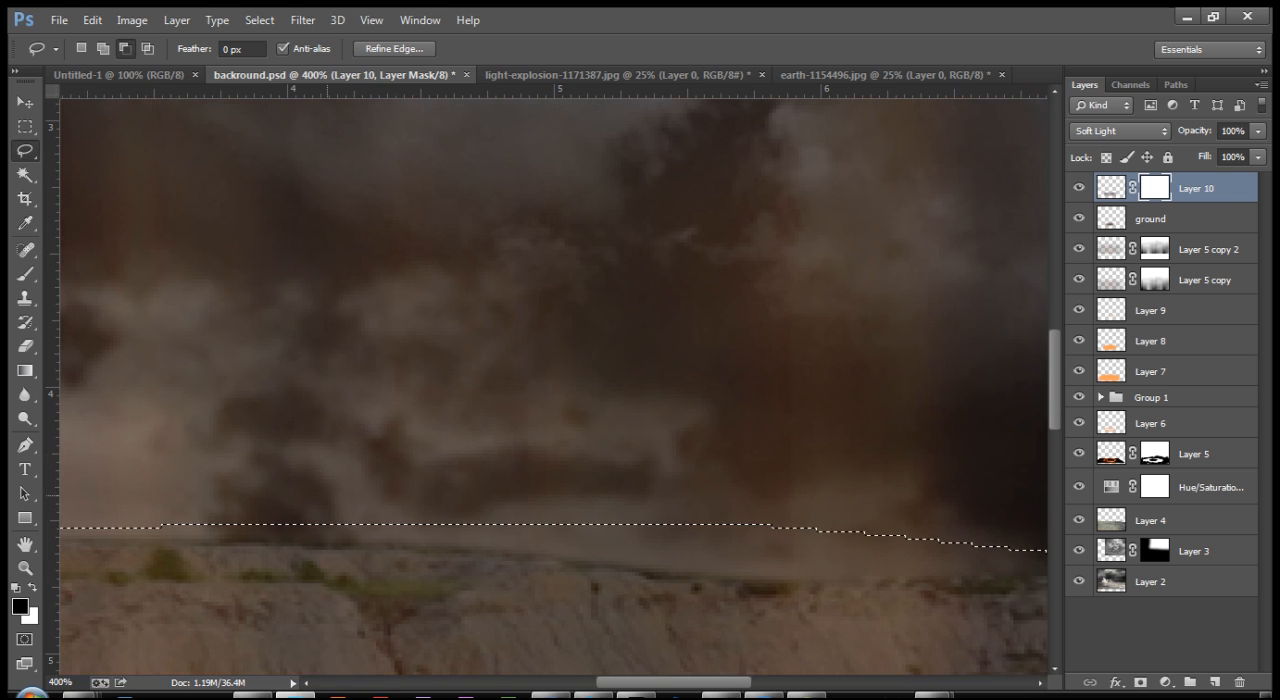
pyautogui.moveTo(380, 600); pyautogui.dragTo(460, 319)
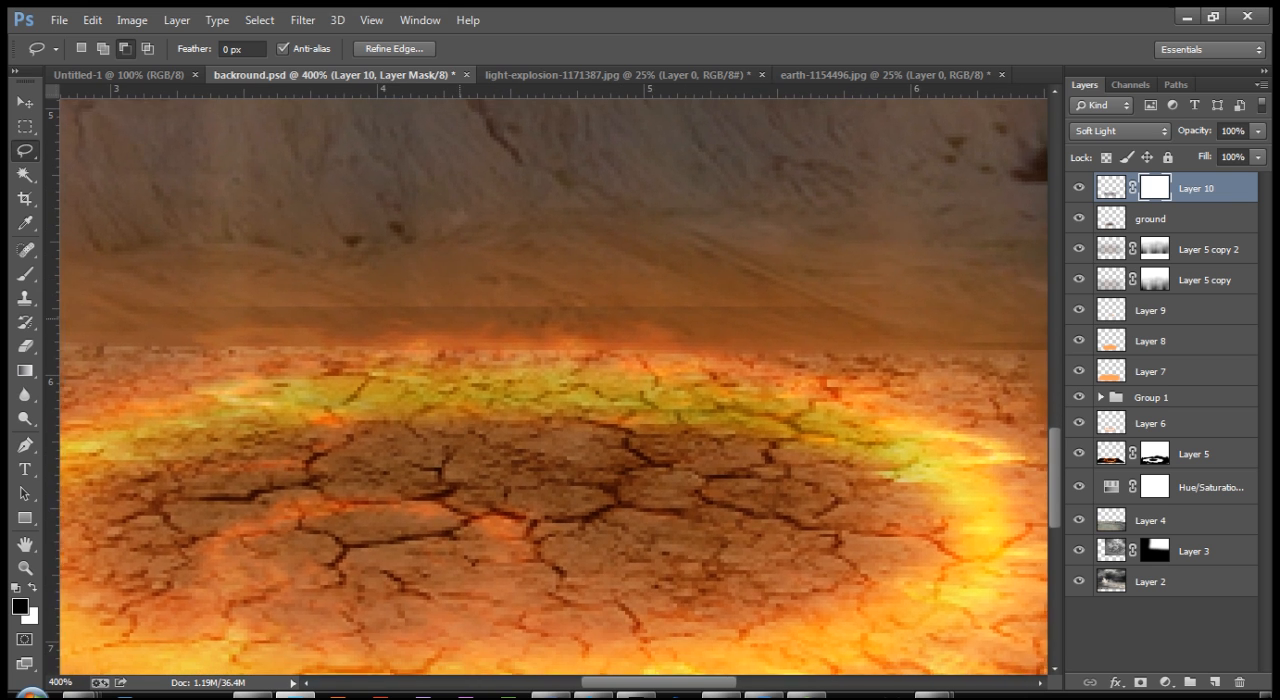
pyautogui.hotkey('ctrl', '-')
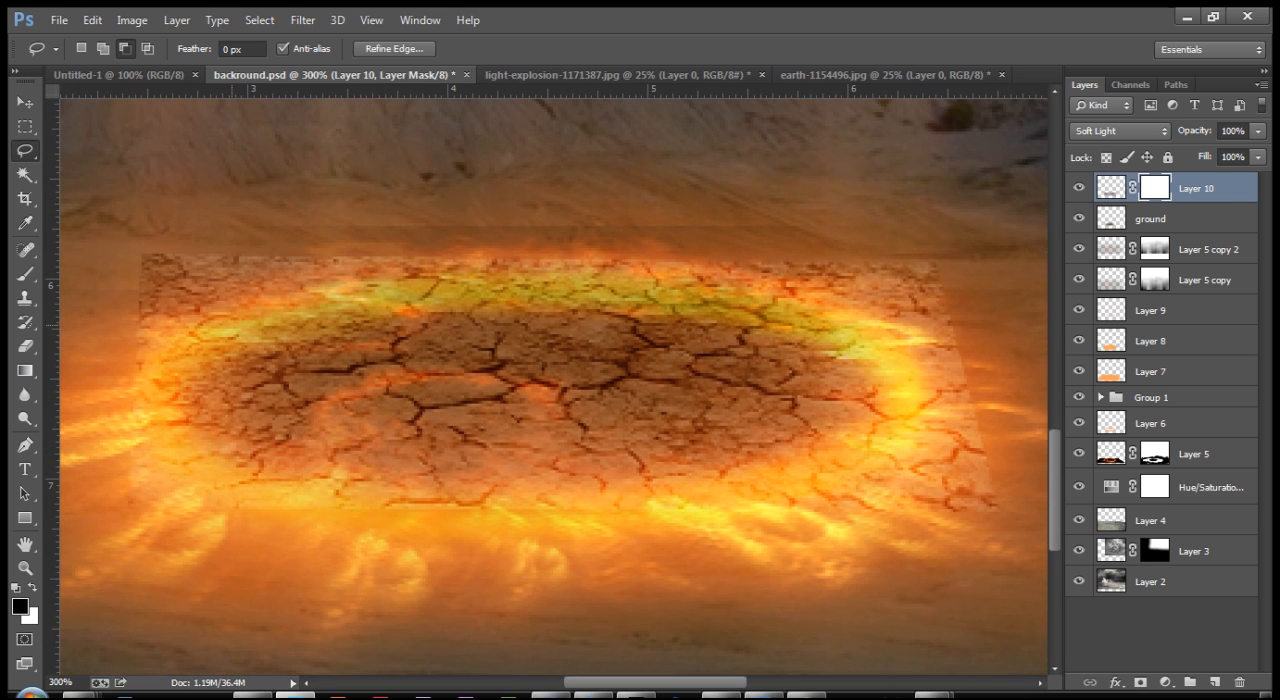
pyautogui.moveTo(346, 298); pyautogui.dragTo(366, 295)
pyautogui.moveTo(680, 302)
pyautogui.mouseDown()
pyautogui.moveTo(846, 328)
pyautogui.moveTo(890, 376)
pyautogui.moveTo(893, 422)
pyautogui.moveTo(840, 465)
pyautogui.moveTo(608, 511)
pyautogui.moveTo(322, 508)
pyautogui.moveTo(244, 486)
pyautogui.moveTo(184, 431)
pyautogui.moveTo(170, 360)
pyautogui.moveTo(220, 326)
pyautogui.mouseUp()
pyautogui.moveTo(330, 358); pyautogui.dragTo(505, 350)
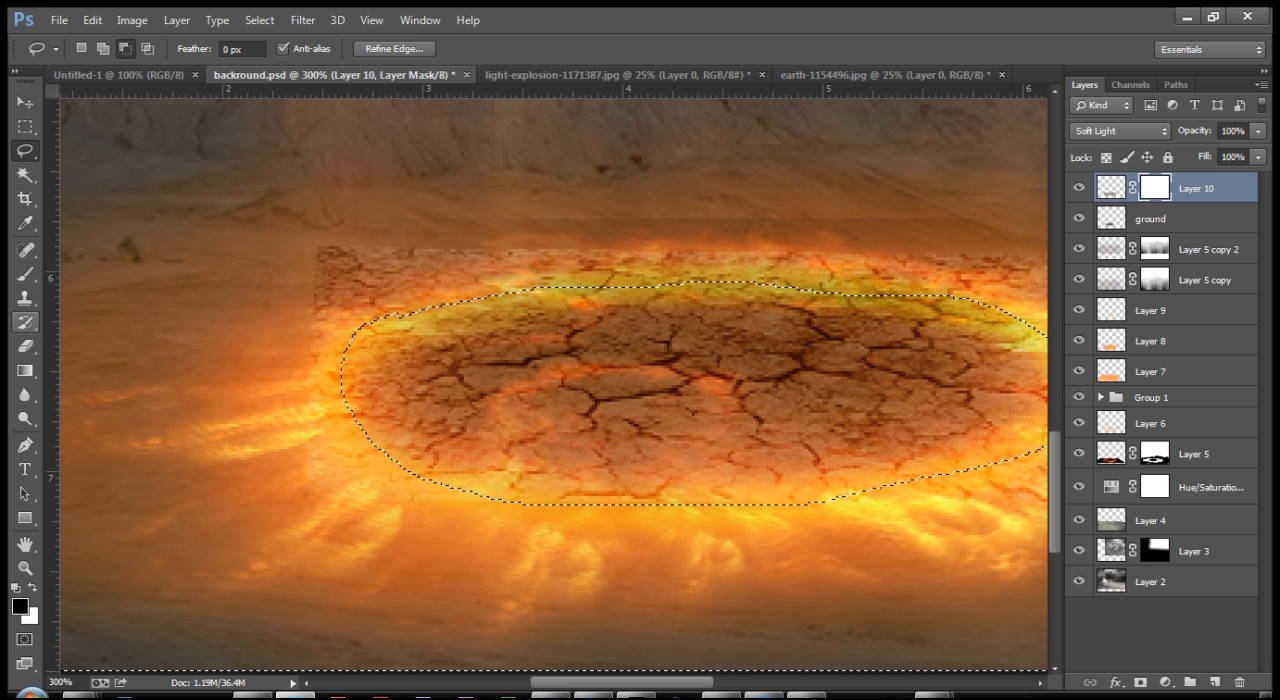
# Step: Paint black with a 35 px brush on Layer 10's mask to hide the texture outside the ring, and deselect
pyautogui.press('b')
pyautogui.press(']')
pyautogui.press(']')
pyautogui.press(']')
pyautogui.press(']')
pyautogui.moveTo(318, 250)
pyautogui.mouseDown()
pyautogui.moveTo(440, 246)
pyautogui.moveTo(343, 298)
pyautogui.mouseUp()
pyautogui.moveTo(322, 385)
pyautogui.mouseDown()
pyautogui.moveTo(362, 488)
pyautogui.moveTo(520, 515)
pyautogui.moveTo(458, 475)
pyautogui.mouseUp()
pyautogui.moveTo(740, 525); pyautogui.dragTo(940, 480)
pyautogui.moveTo(900, 520); pyautogui.dragTo(722, 537)
pyautogui.moveTo(866, 472)
pyautogui.mouseDown()
pyautogui.moveTo(805, 250)
pyautogui.moveTo(710, 262)
pyautogui.moveTo(494, 236)
pyautogui.moveTo(238, 233)
pyautogui.mouseUp()
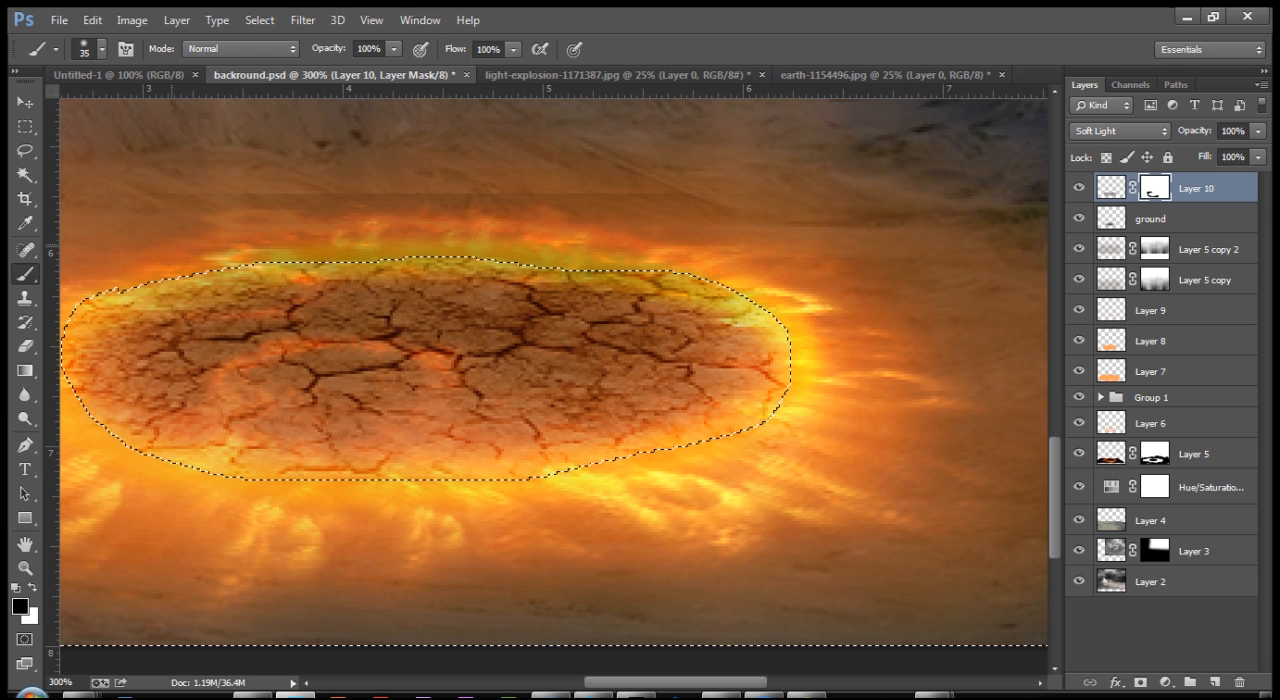
pyautogui.moveTo(668, 389); pyautogui.dragTo(688, 430)
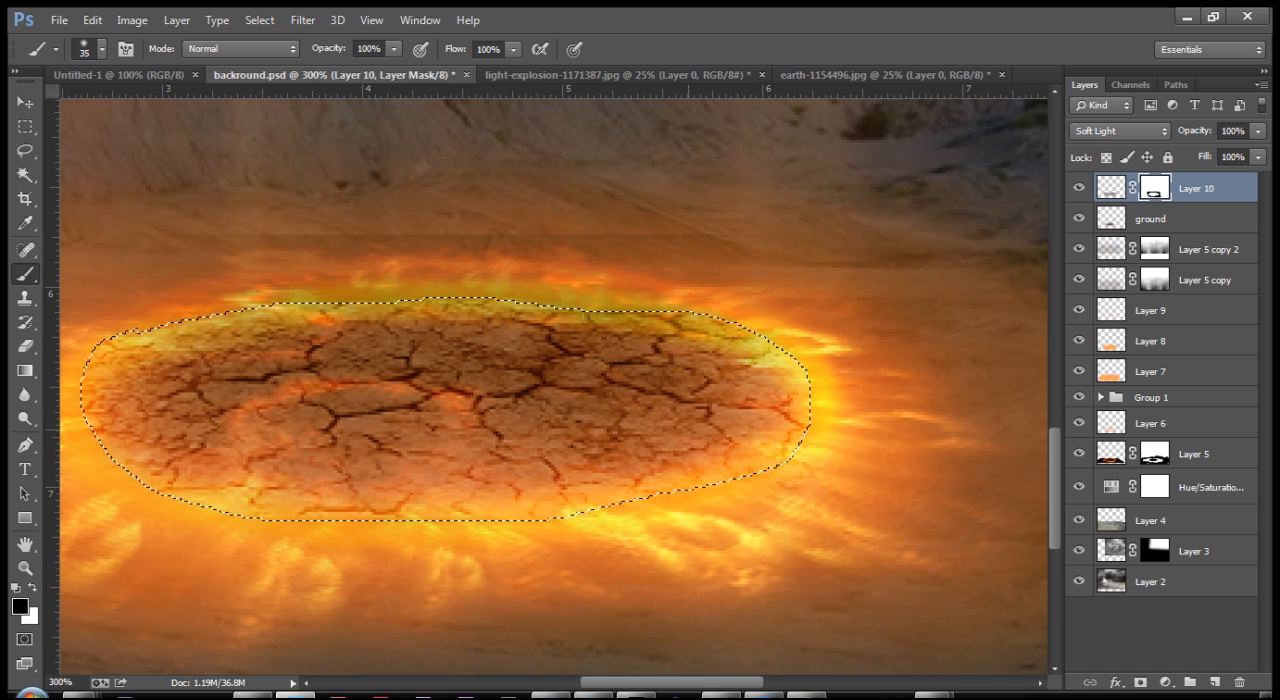
pyautogui.hotkey('ctrl', 'd')
pyautogui.hotkey('ctrl', '1')
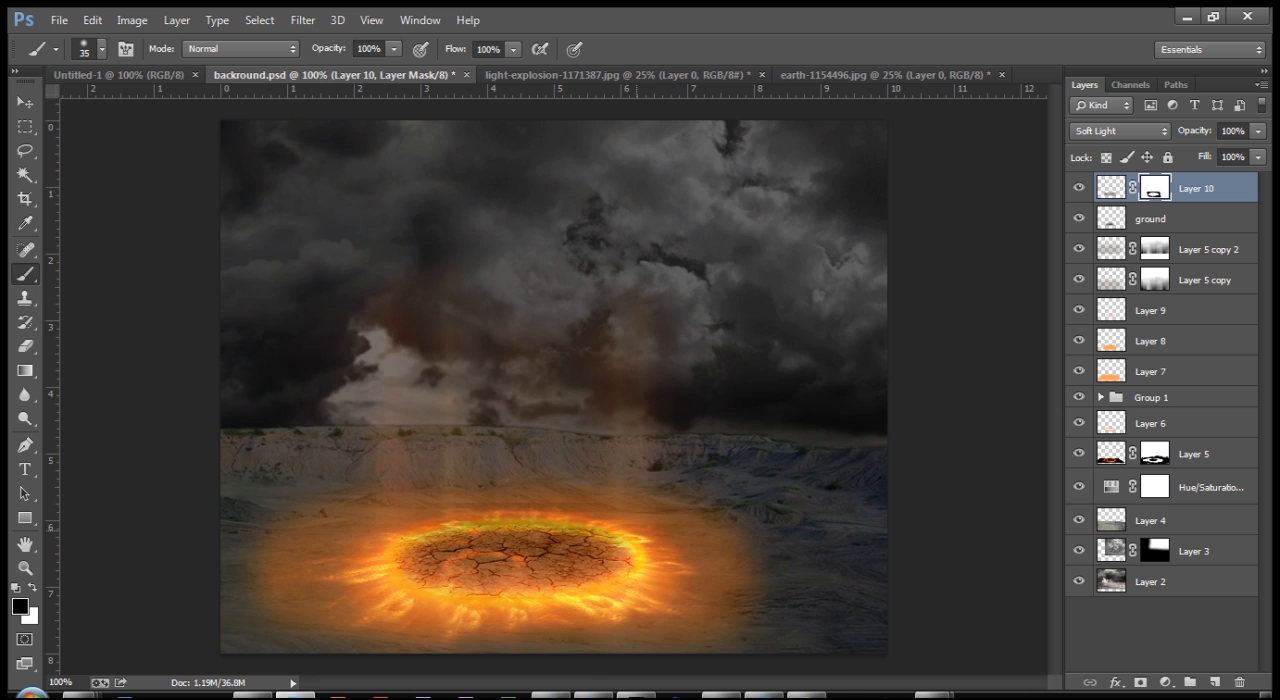
# Step: Add a new blank layer above Layer 10
pyautogui.hotkey('ctrl', '+')
pyautogui.hotkey('ctrl', '+')
pyautogui.moveTo(637, 529); pyautogui.dragTo(691, 289)
pyautogui.moveTo(580, 600); pyautogui.dragTo(678, 226)
pyautogui.moveTo(555, 416); pyautogui.dragTo(542, 425)
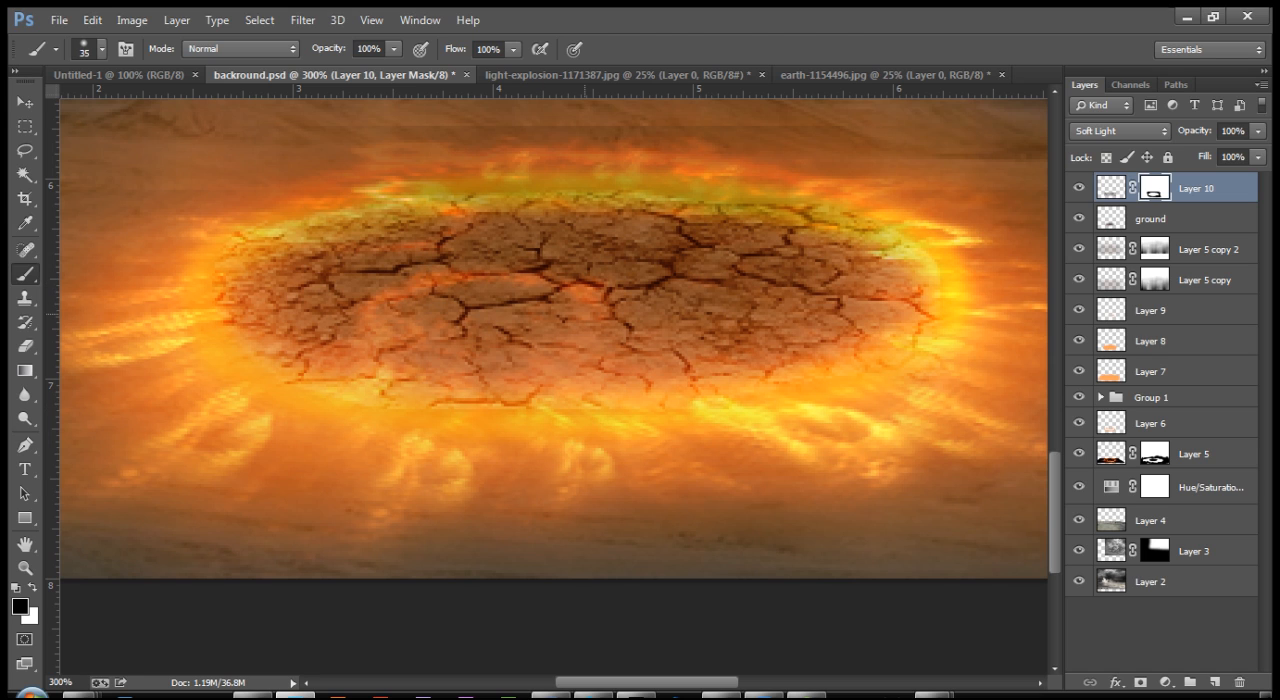
pyautogui.press('v')
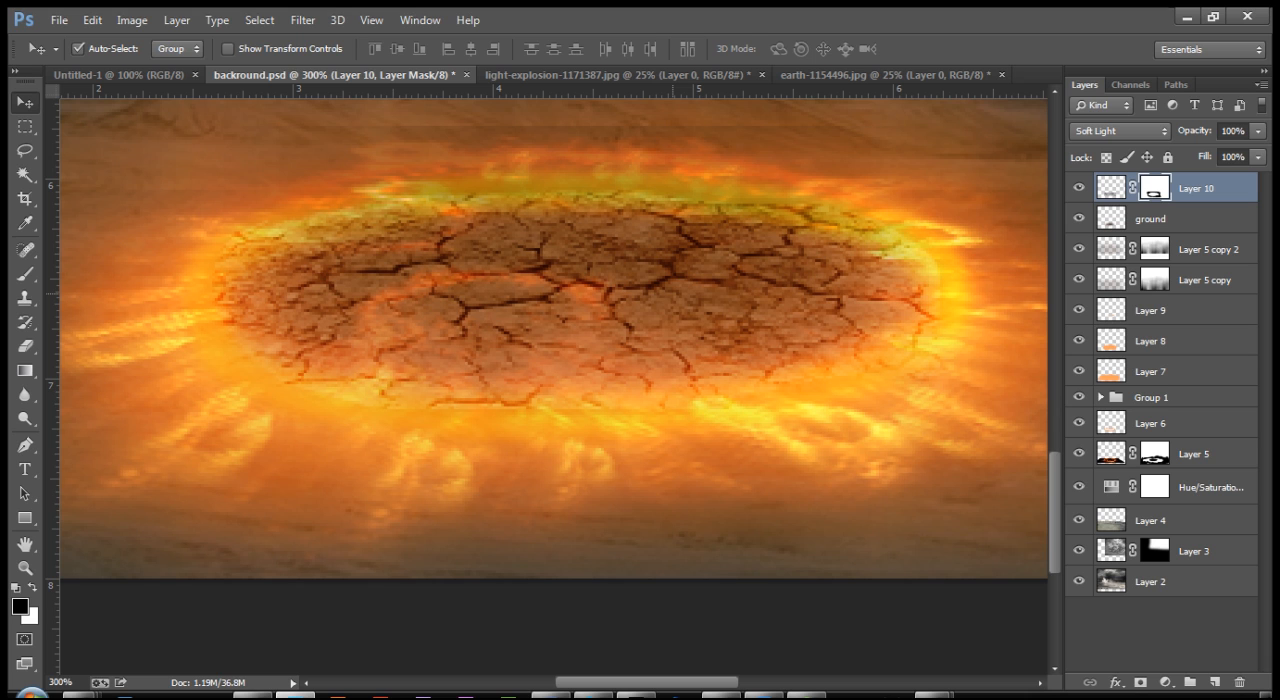
pyautogui.hotkey('ctrl', 'shift', 'n')
pyautogui.press('Return')
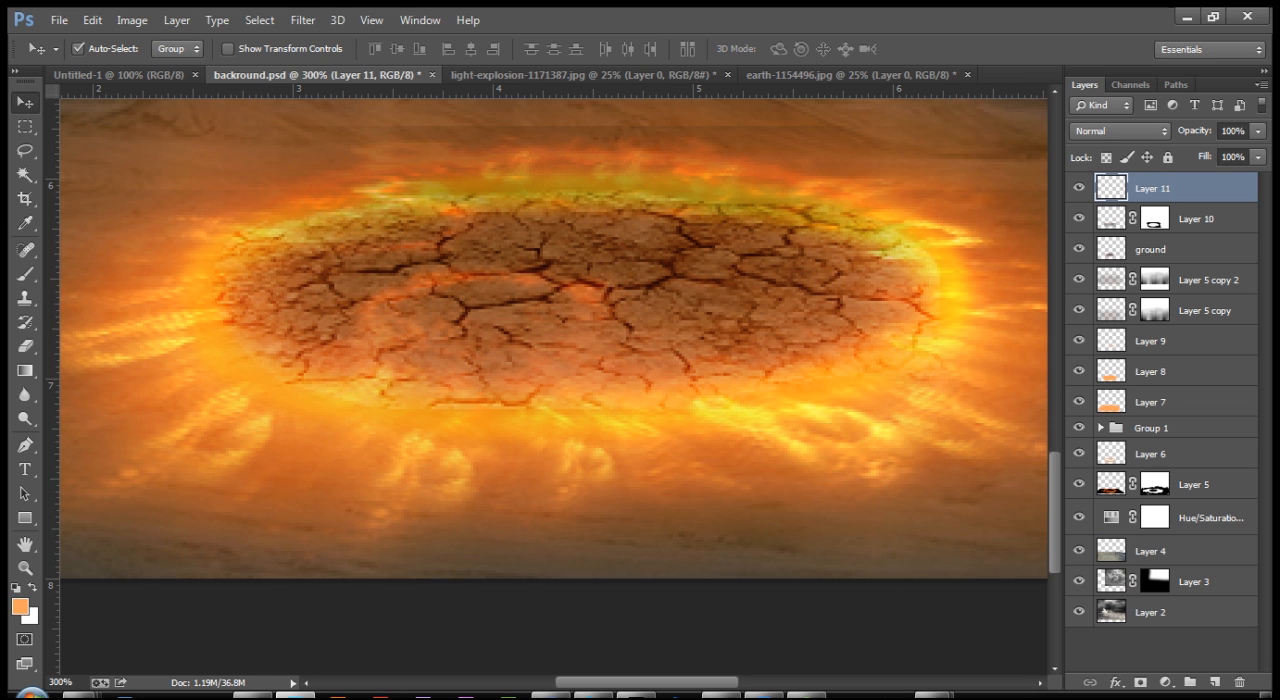
# Step: Set the foreground colour to the light peach #fbcb9c
pyautogui.click(20, 607)
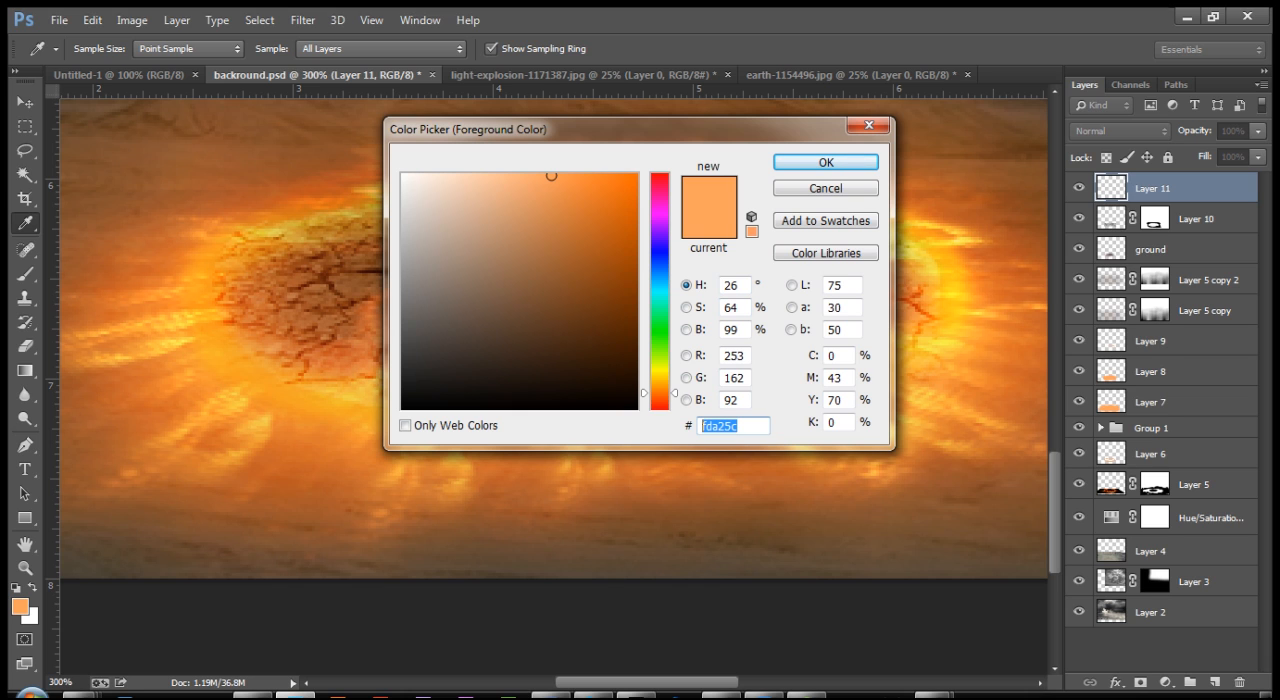
pyautogui.write('ffc090')
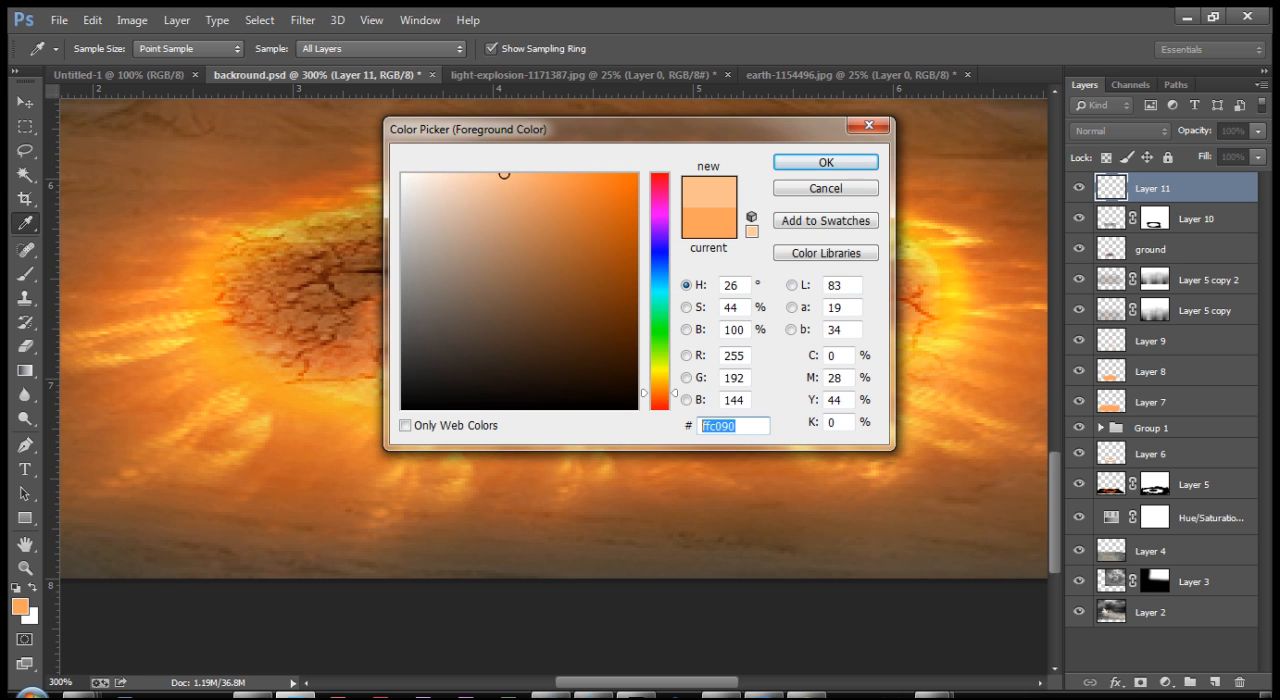
pyautogui.write('fb')
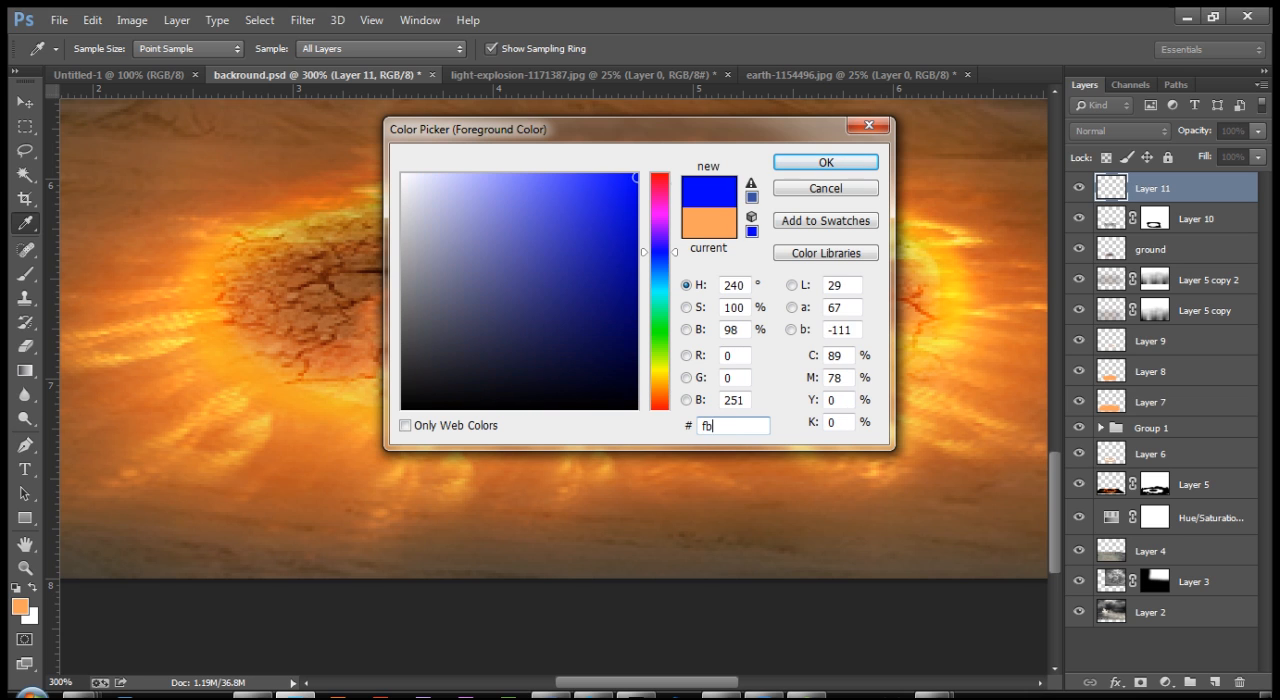
pyautogui.write('cb')
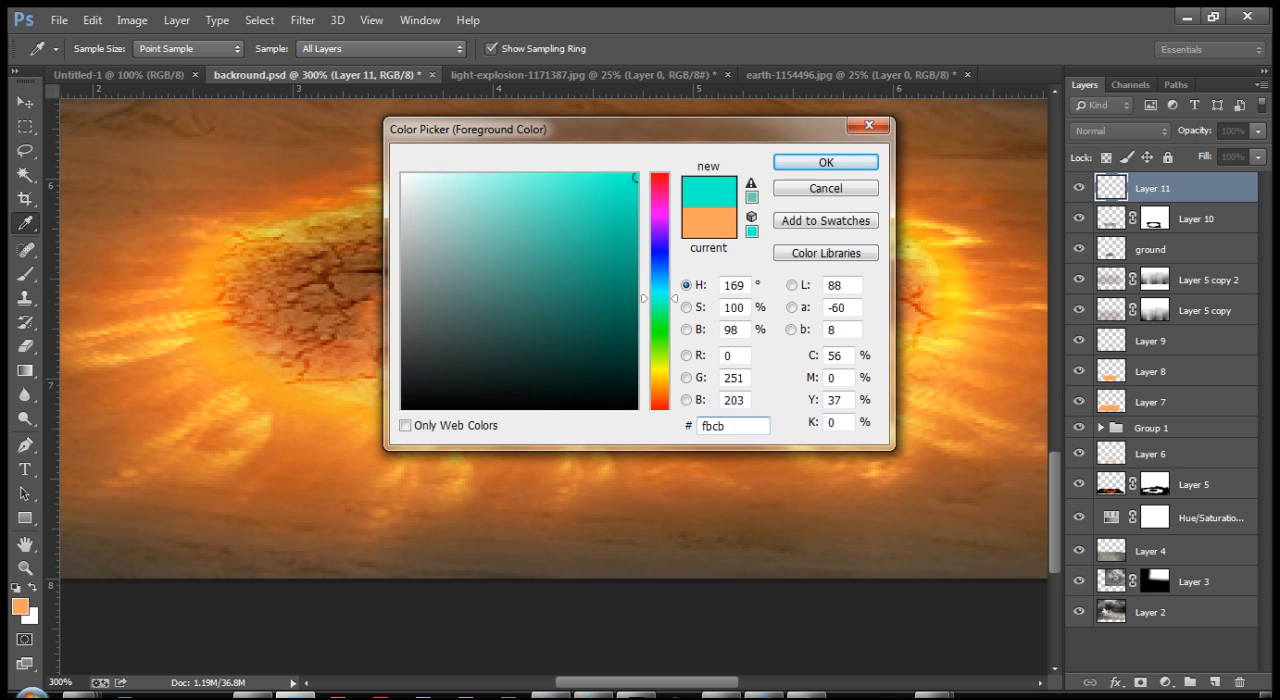
pyautogui.write('9')
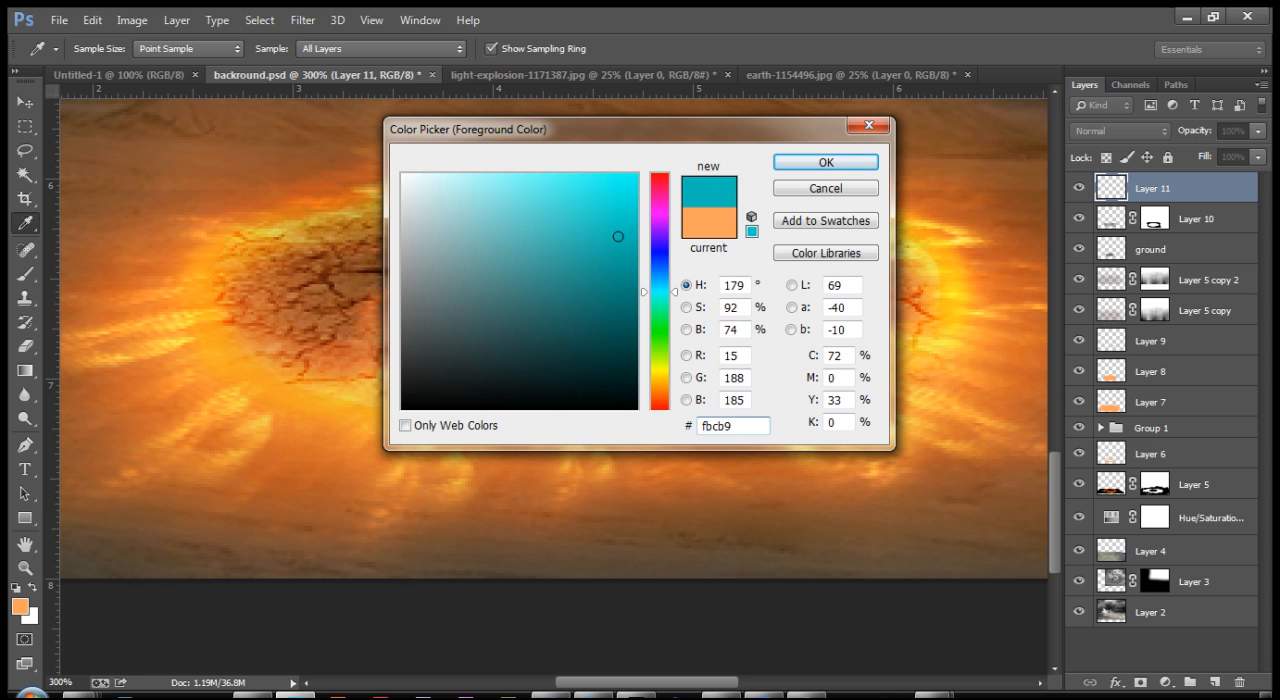
pyautogui.write('c')
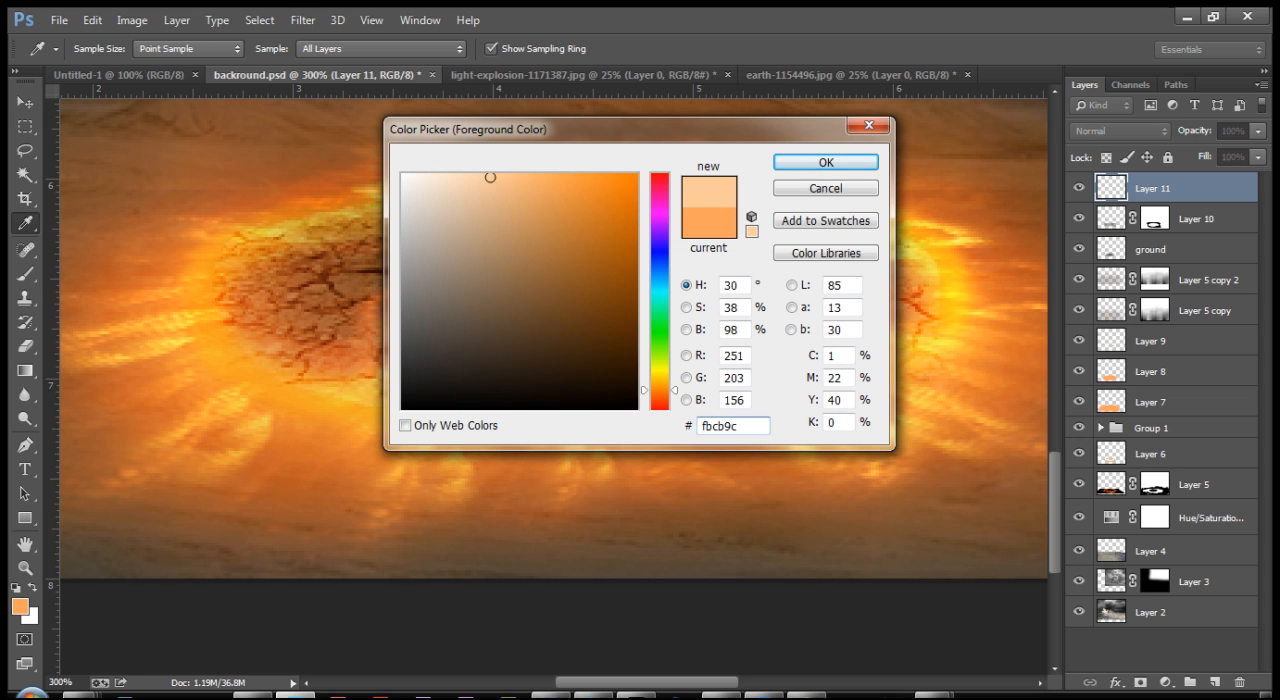
pyautogui.press('Return')
pyautogui.press('v')
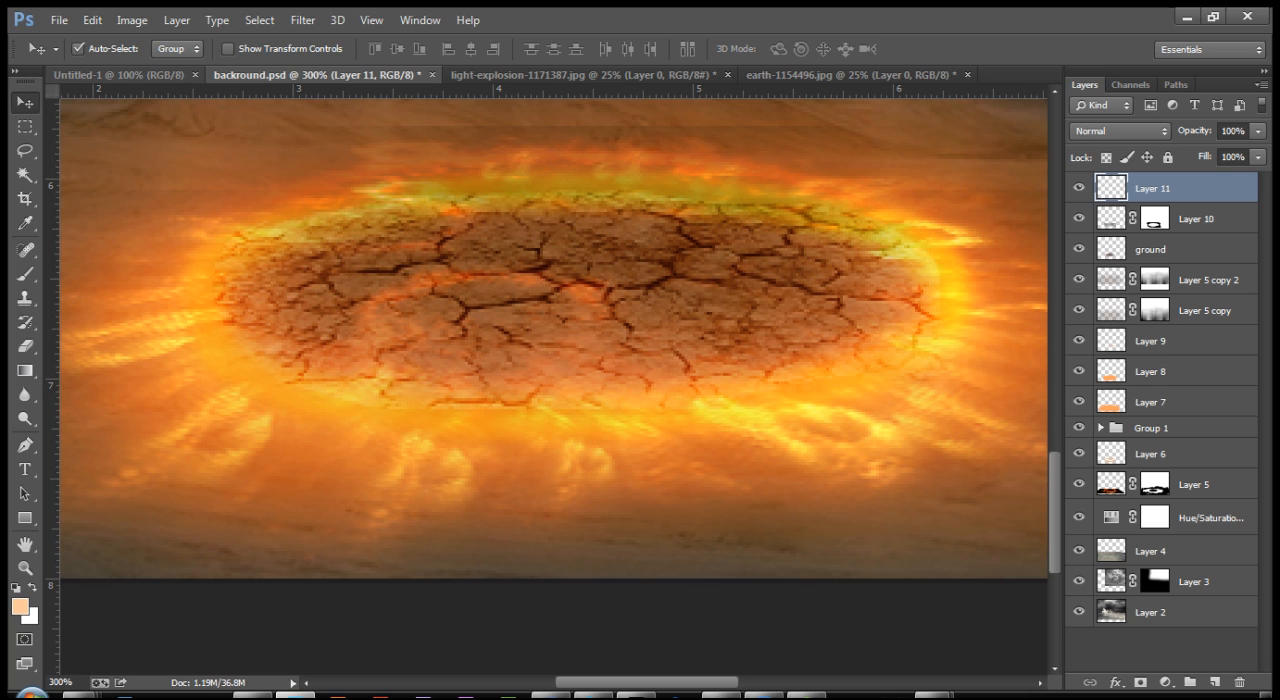
# Step: Paint a thin peach highlight with a 2 px brush along the horizontal crack in the left part of the ring
pyautogui.press('b')
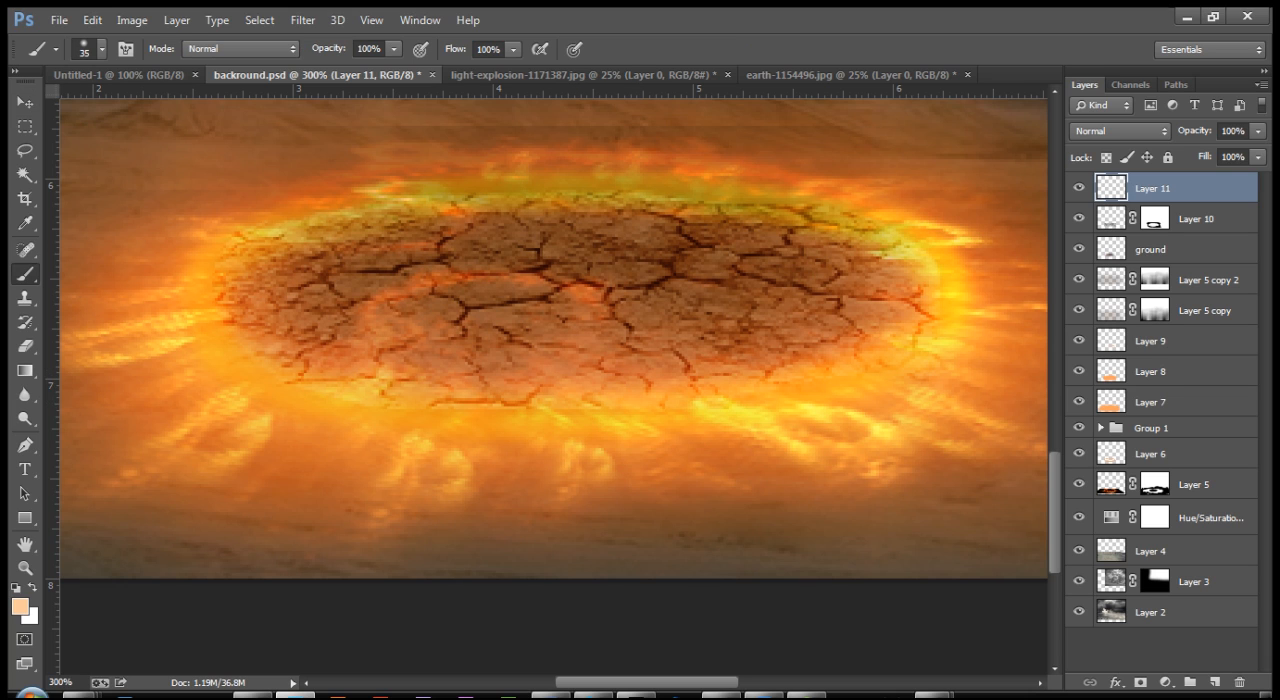
pyautogui.press('[')
pyautogui.press('[')
pyautogui.press('[')
pyautogui.hotkey('ctrl', '+')
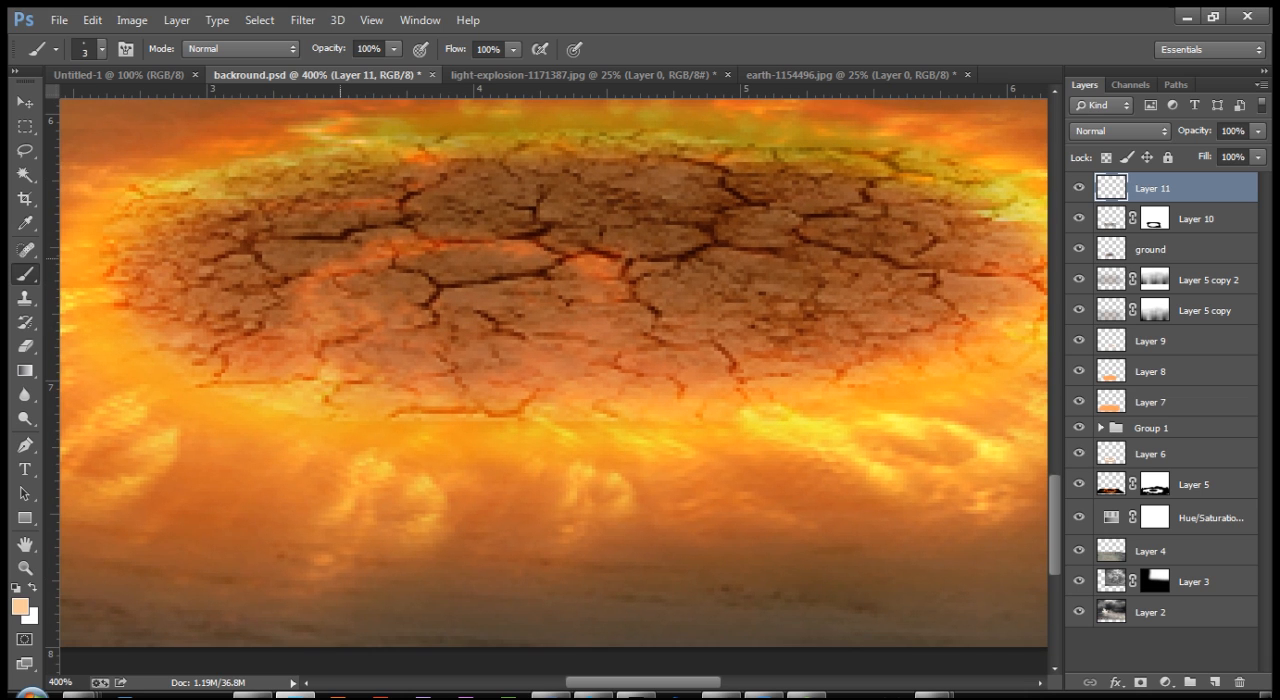
pyautogui.press('[')
pyautogui.moveTo(296, 240)
pyautogui.mouseDown()
pyautogui.moveTo(358, 235)
pyautogui.moveTo(302, 237)
pyautogui.moveTo(370, 230)
pyautogui.mouseUp()
pyautogui.hotkey('ctrl', 'z')
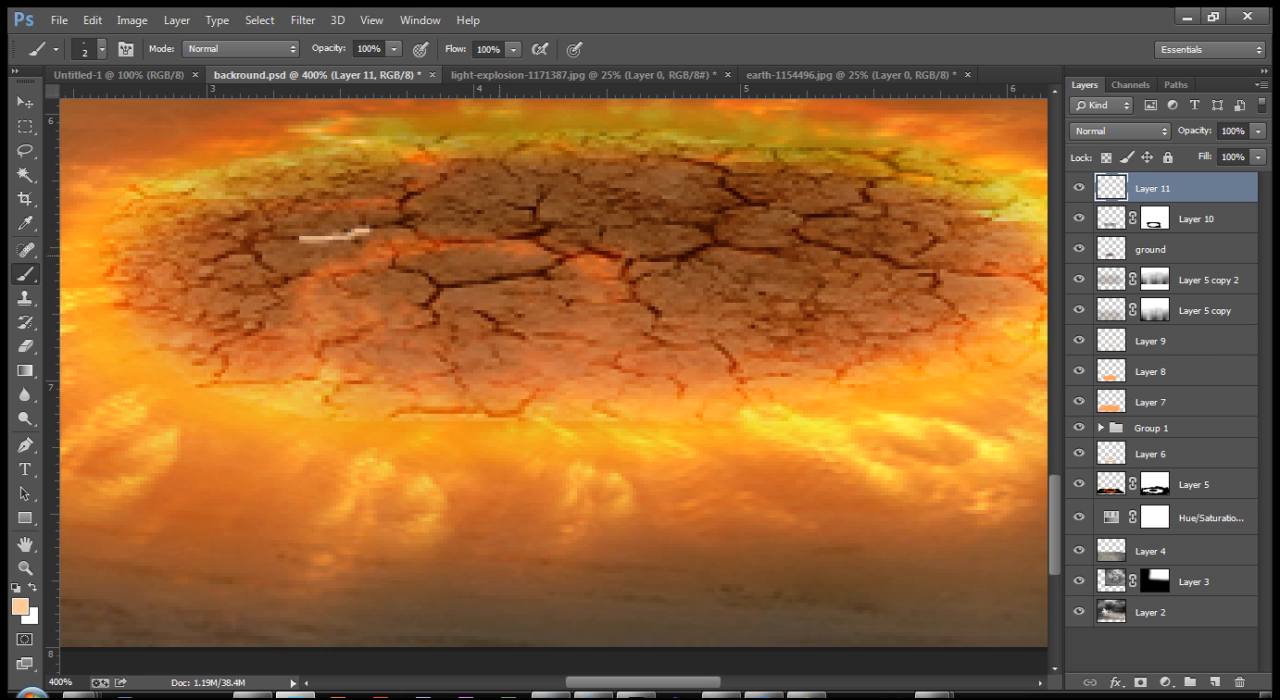
# Step: Highlight the upper-left crack and the bent crack just below it with 2 px strokes, each on its own new layer
pyautogui.hotkey('ctrl', 'shift', 'n')
pyautogui.press('Return')
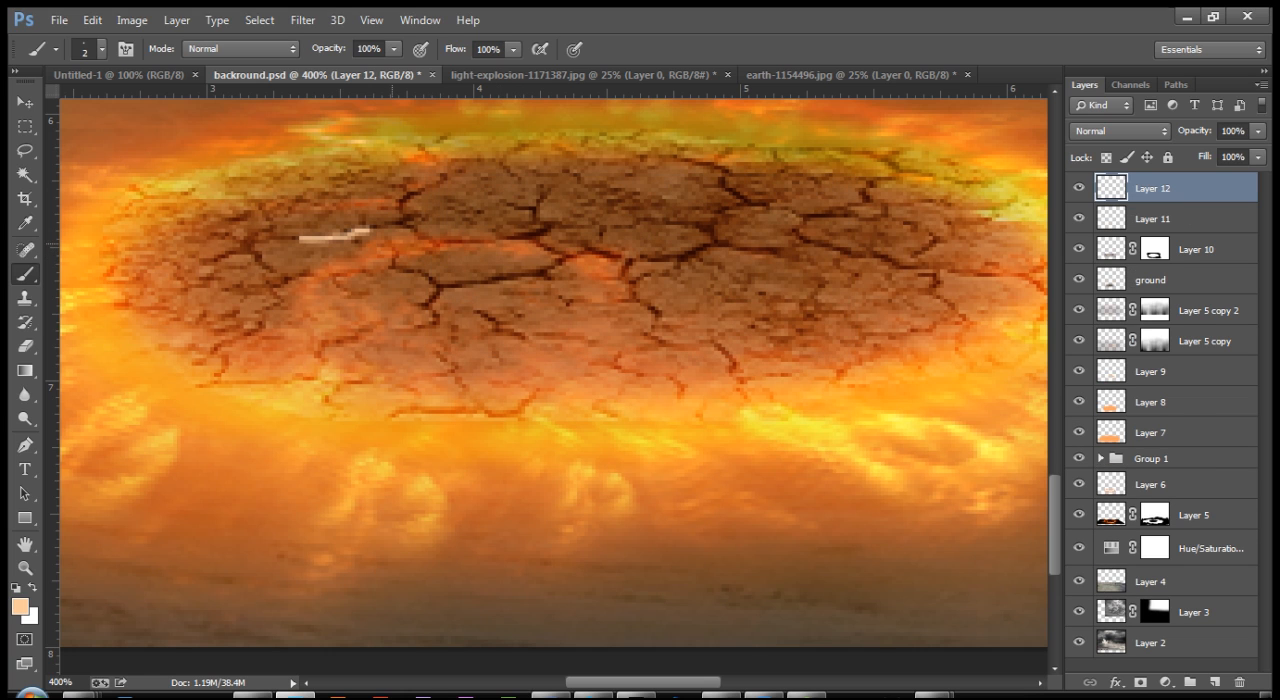
pyautogui.moveTo(424, 187); pyautogui.dragTo(397, 225)
pyautogui.hotkey('ctrl', 'shift', 'n')
pyautogui.press('Return')
pyautogui.moveTo(394, 250)
pyautogui.mouseDown()
pyautogui.moveTo(396, 270)
pyautogui.moveTo(436, 287)
pyautogui.mouseUp()
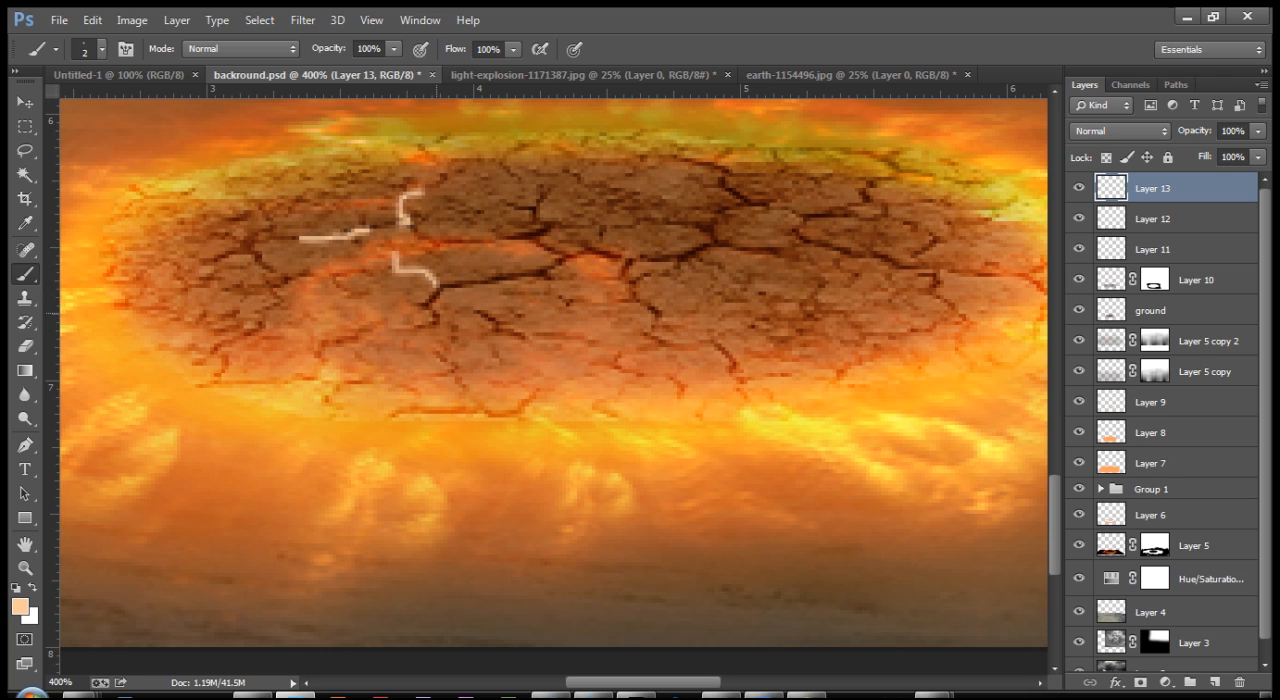
# Step: Highlight the crack junction left of the ring's centre and the branch above it, each on its own new layer
pyautogui.hotkey('ctrl', 'shift', 'n')
pyautogui.press('Return')
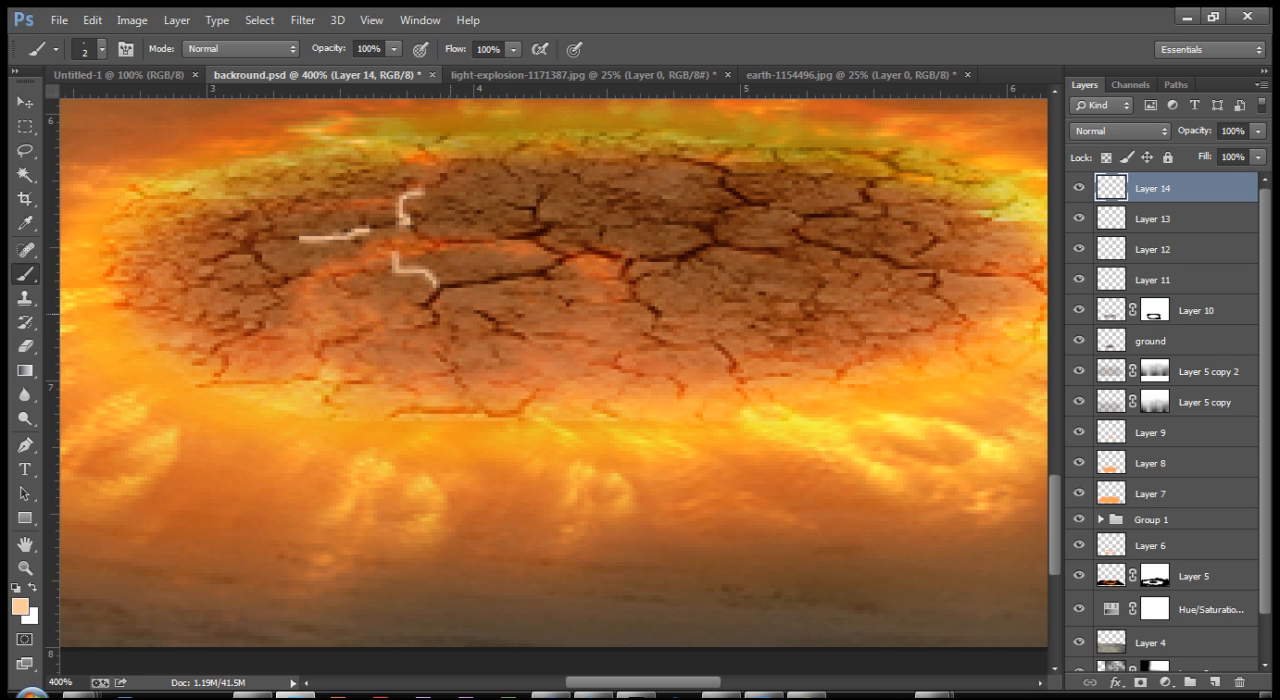
pyautogui.moveTo(508, 238)
pyautogui.mouseDown()
pyautogui.moveTo(548, 230)
pyautogui.moveTo(556, 258)
pyautogui.mouseUp()
pyautogui.hotkey('ctrl', 'shift', 'n')
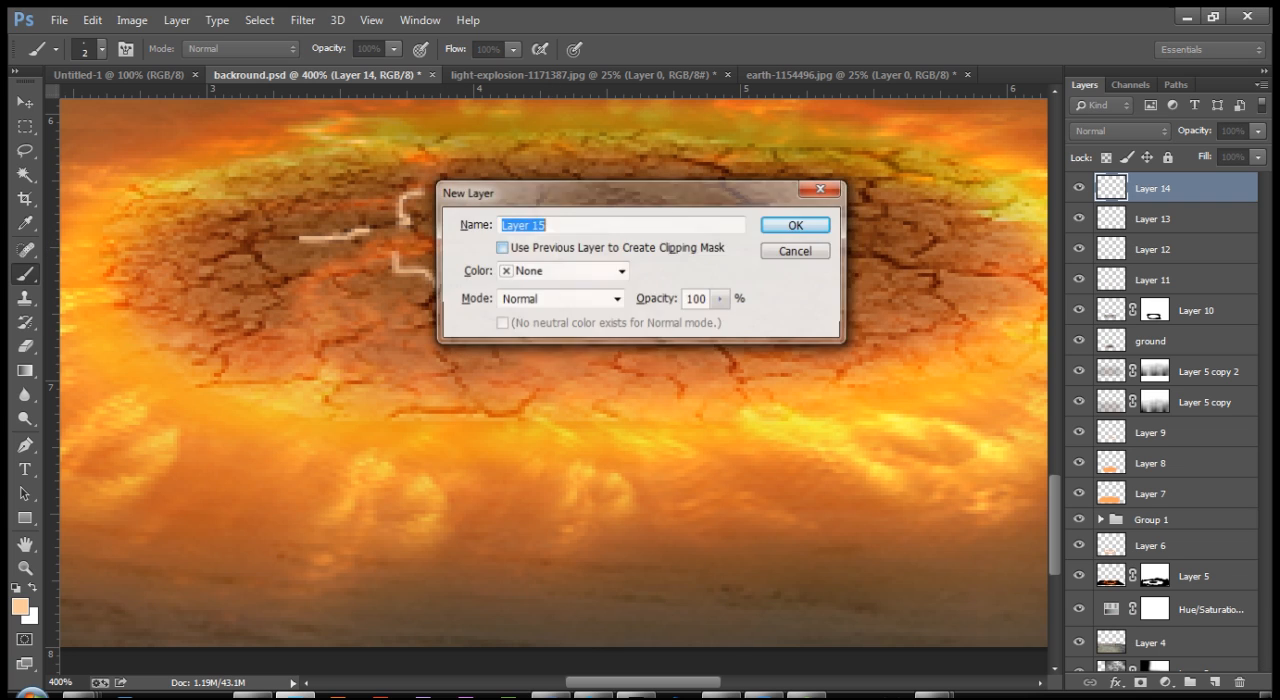
pyautogui.press('Return')
pyautogui.moveTo(514, 208)
pyautogui.mouseDown()
pyautogui.moveTo(538, 229)
pyautogui.moveTo(538, 207)
pyautogui.mouseUp()
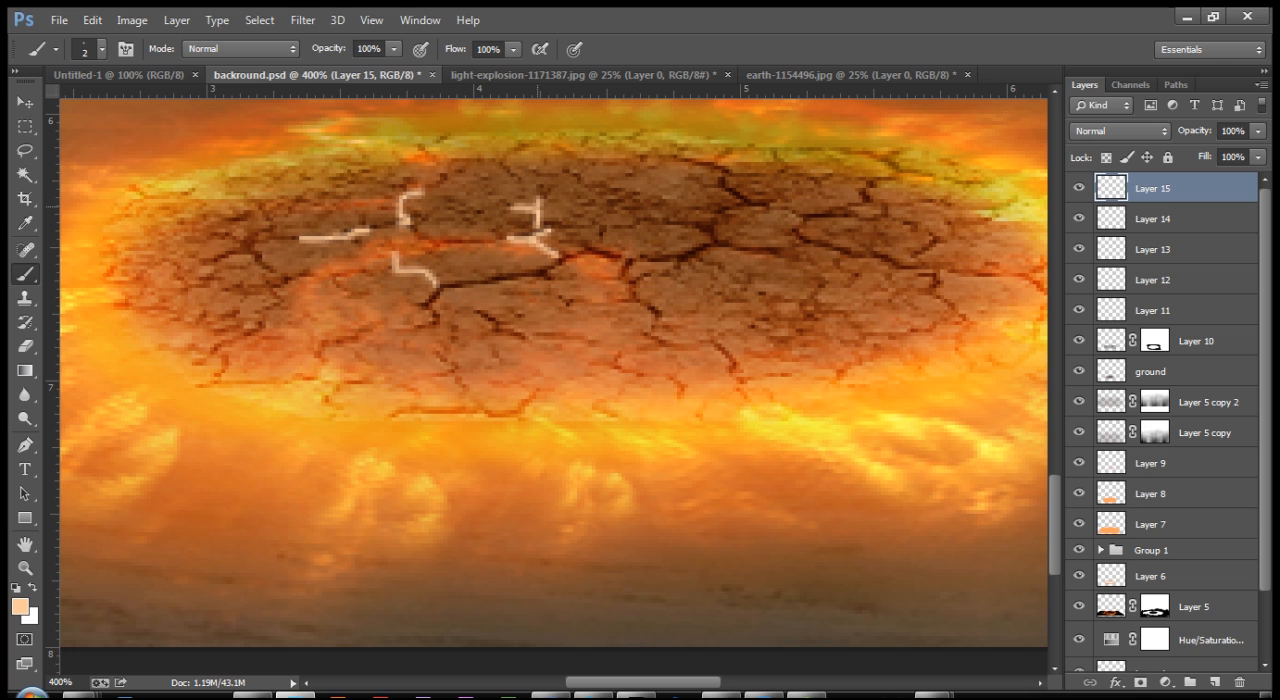
# Step: Highlight the crack below the centre-left junction and the forked crack right of centre, each on its own new layer
pyautogui.hotkey('ctrl', 'shift', 'n')
pyautogui.press('Return')
pyautogui.moveTo(482, 285); pyautogui.dragTo(556, 272)
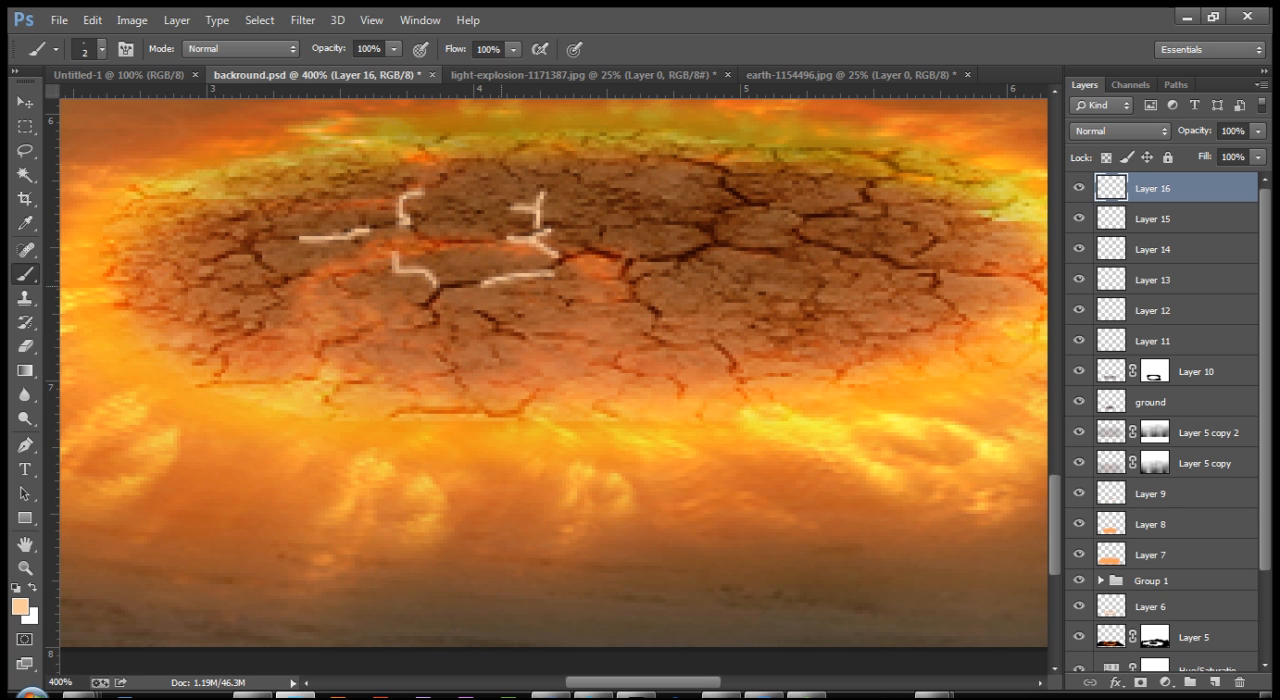
pyautogui.hotkey('ctrl', 'shift', 'n')
pyautogui.press('Return')
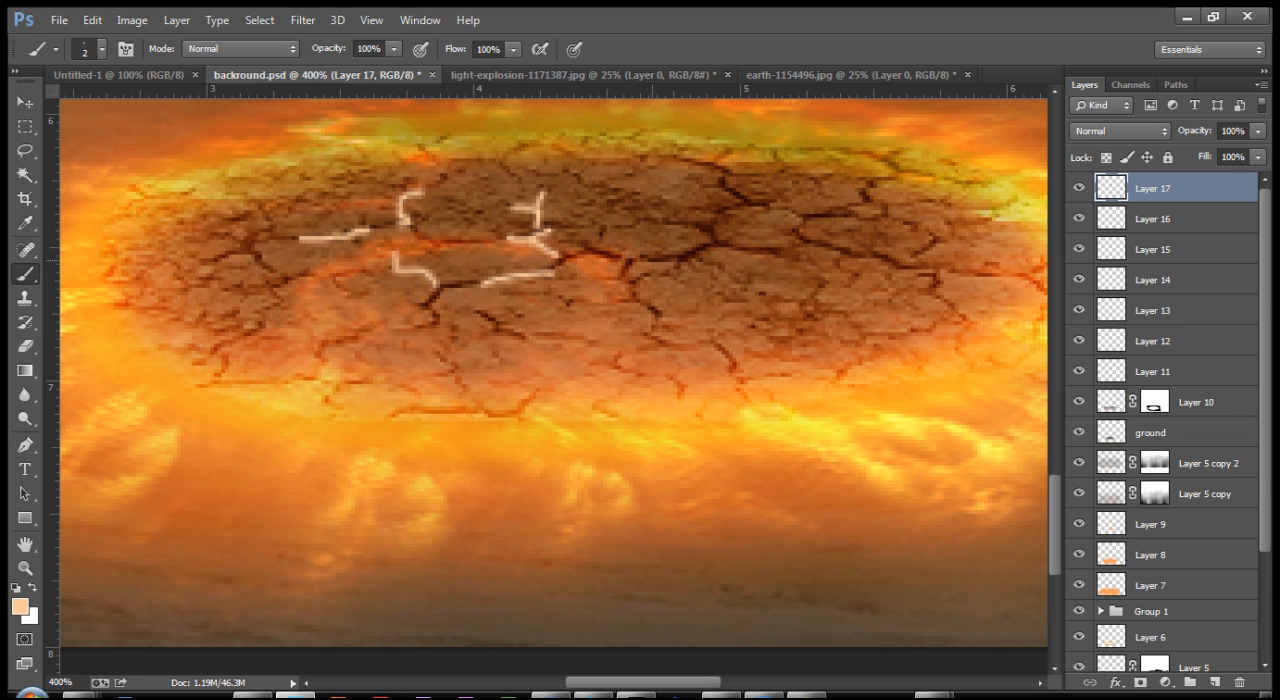
pyautogui.moveTo(605, 251)
pyautogui.mouseDown()
pyautogui.moveTo(627, 262)
pyautogui.moveTo(638, 305)
pyautogui.moveTo(650, 259)
pyautogui.moveTo(706, 249)
pyautogui.mouseUp()
# Step: Highlight the crack at the right end of the forked stroke and the one above it, each on its own new layer
pyautogui.hotkey('ctrl', 'shift', 'n')
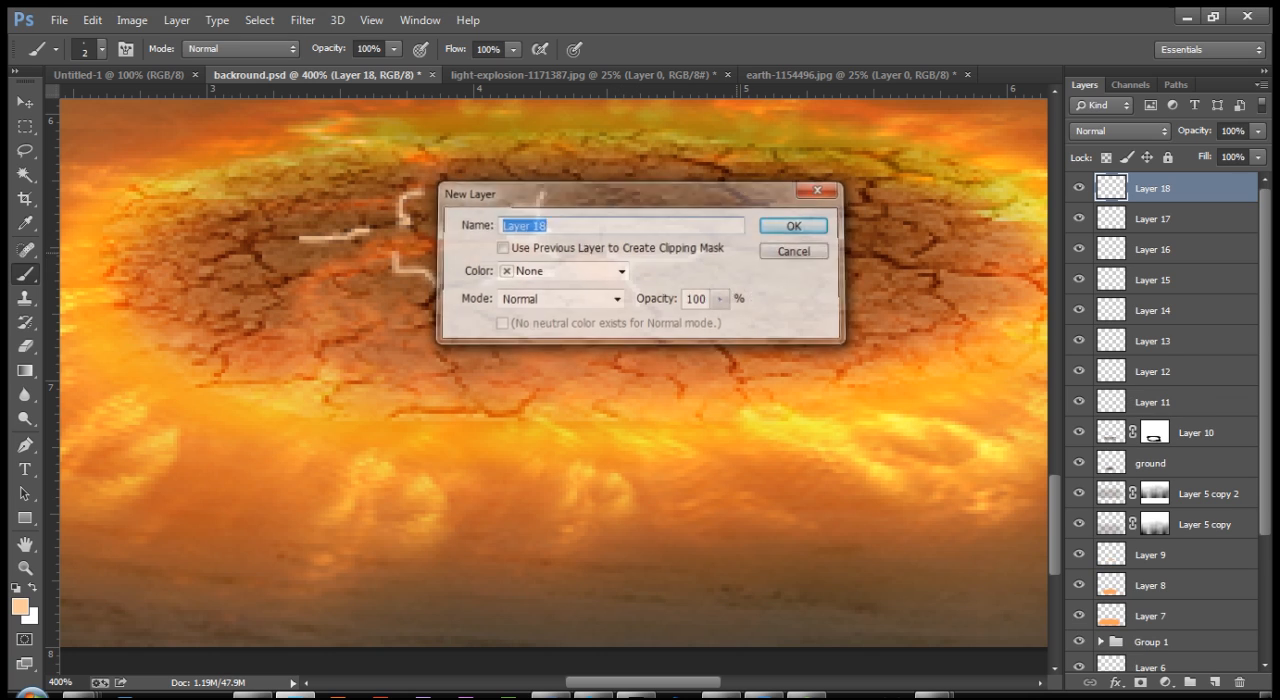
pyautogui.press('Return')
pyautogui.moveTo(696, 224); pyautogui.dragTo(746, 251)
pyautogui.hotkey('ctrl', 'shift', 'n')
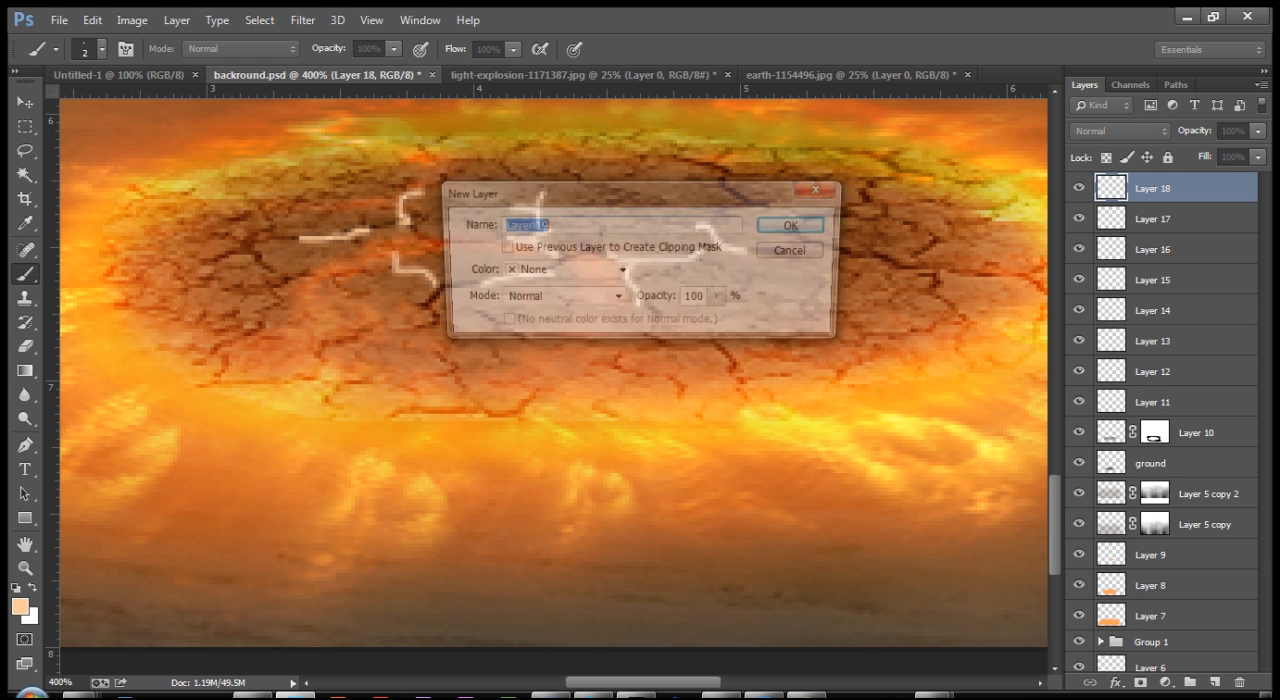
pyautogui.press('Return')
pyautogui.moveTo(722, 174); pyautogui.dragTo(763, 207)
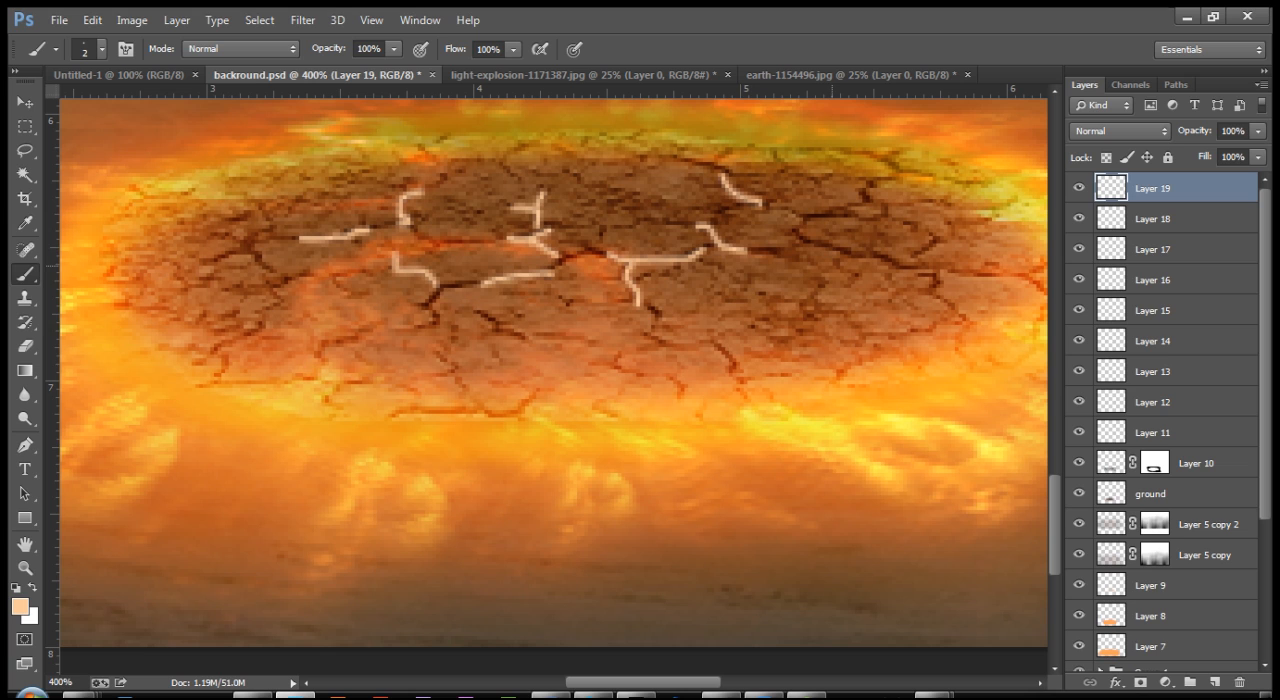
# Step: Highlight the short horizontal crack in the ring's right part and the diagonal one below it, each on its own new layer
pyautogui.hotkey('ctrl', 'shift', 'n')
pyautogui.press('Return')
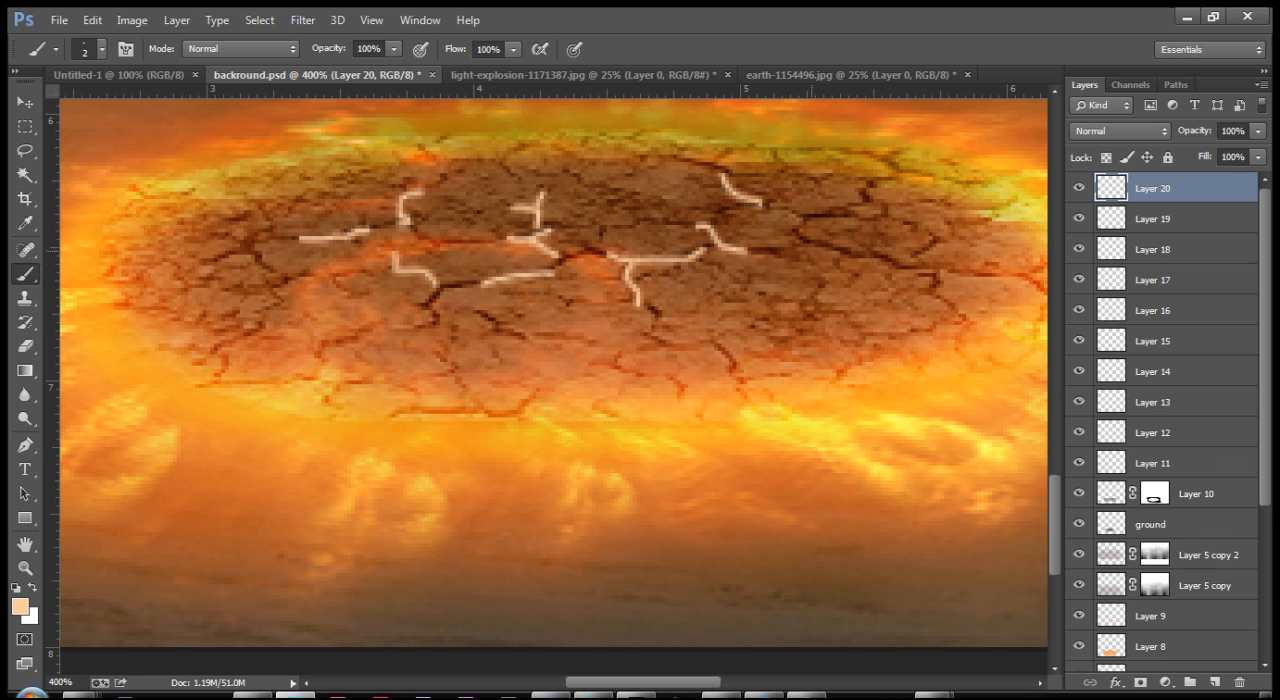
pyautogui.moveTo(816, 216); pyautogui.dragTo(837, 217)
pyautogui.hotkey('ctrl', 'shift', 'n')
pyautogui.press('Return')
pyautogui.moveTo(798, 232); pyautogui.dragTo(855, 252)
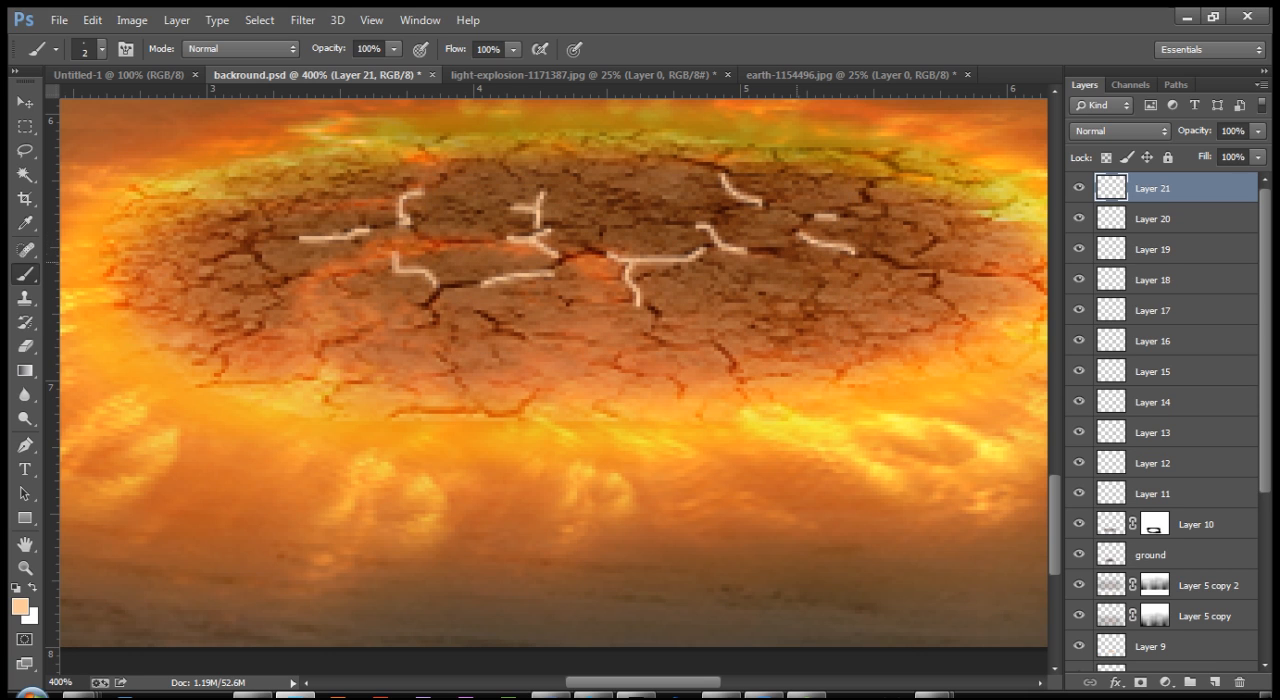
# Step: Highlight the vertical crack near the ring's lower right and the diagonal one below its centre-left, each on its own new layer
pyautogui.hotkey('ctrl', 'shift', 'n')
pyautogui.press('Return')
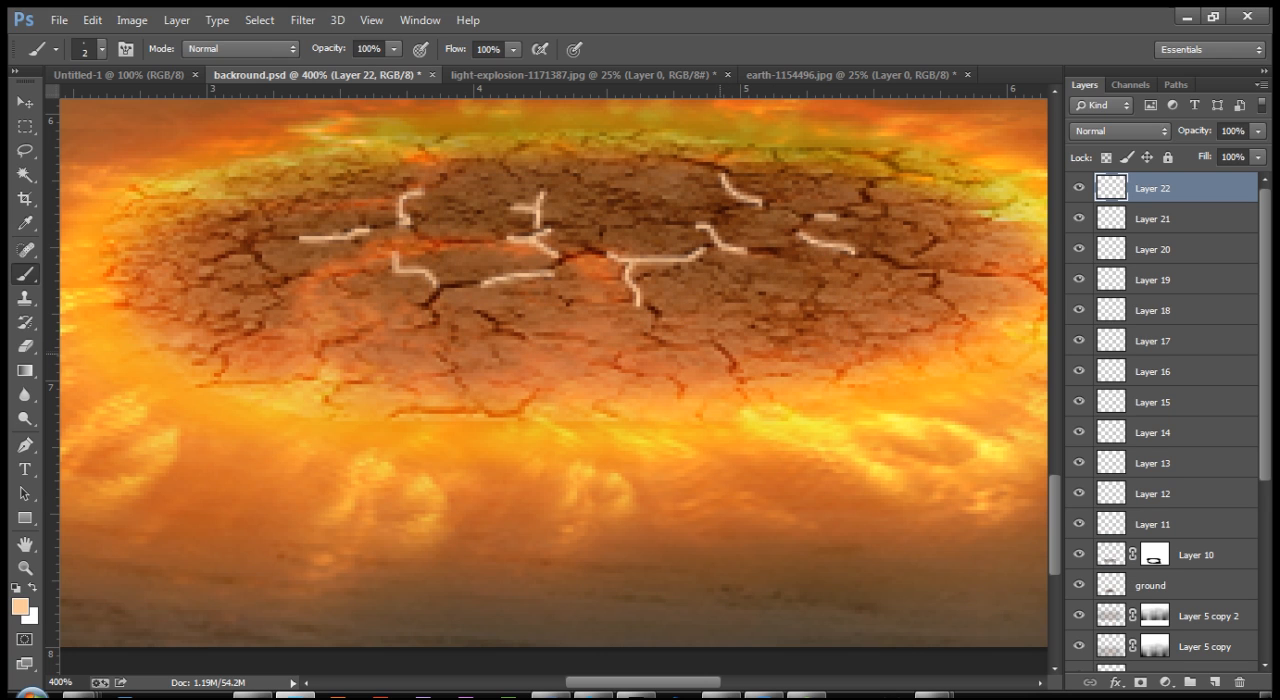
pyautogui.moveTo(717, 339); pyautogui.dragTo(736, 382)
pyautogui.hotkey('ctrl', 'shift', 'n')
pyautogui.press('Return')
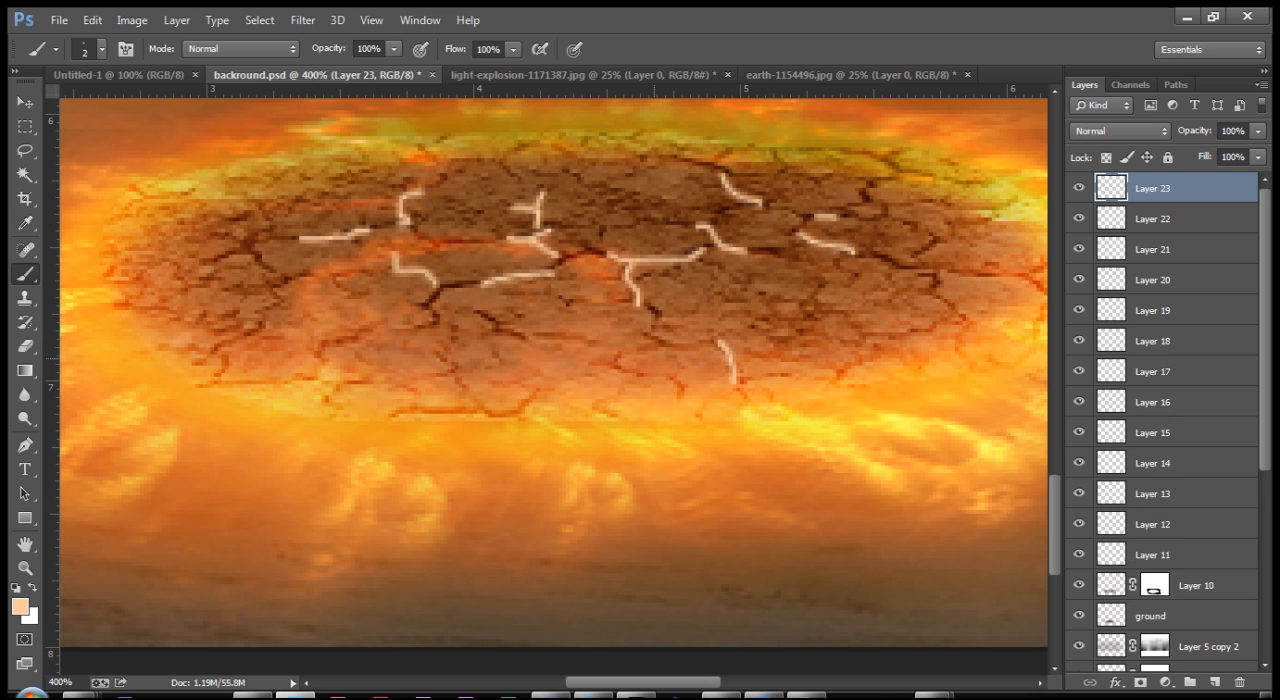
pyautogui.moveTo(480, 308); pyautogui.dragTo(527, 338)
# Step: Highlight the steep crack on the ring's left side and the one descending from the centre-left junction, each on its own new layer
pyautogui.hotkey('ctrl', 'shift', 'n')
pyautogui.press('Return')
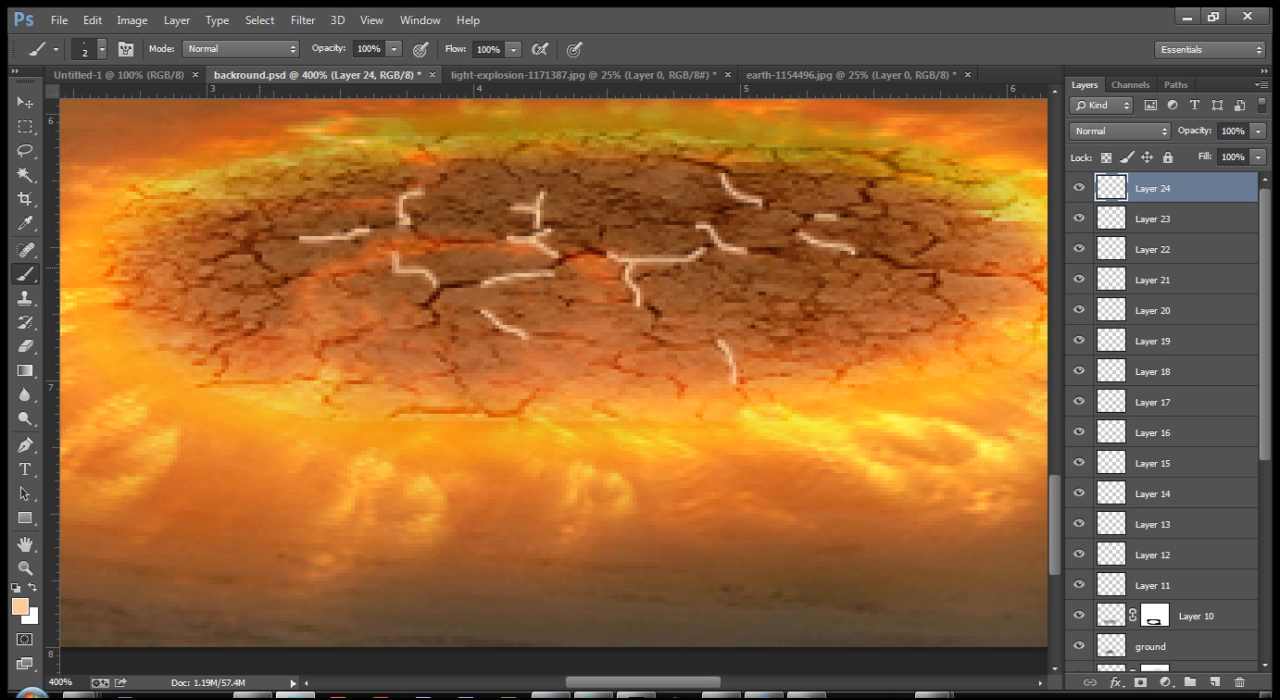
pyautogui.moveTo(249, 236); pyautogui.dragTo(272, 287)
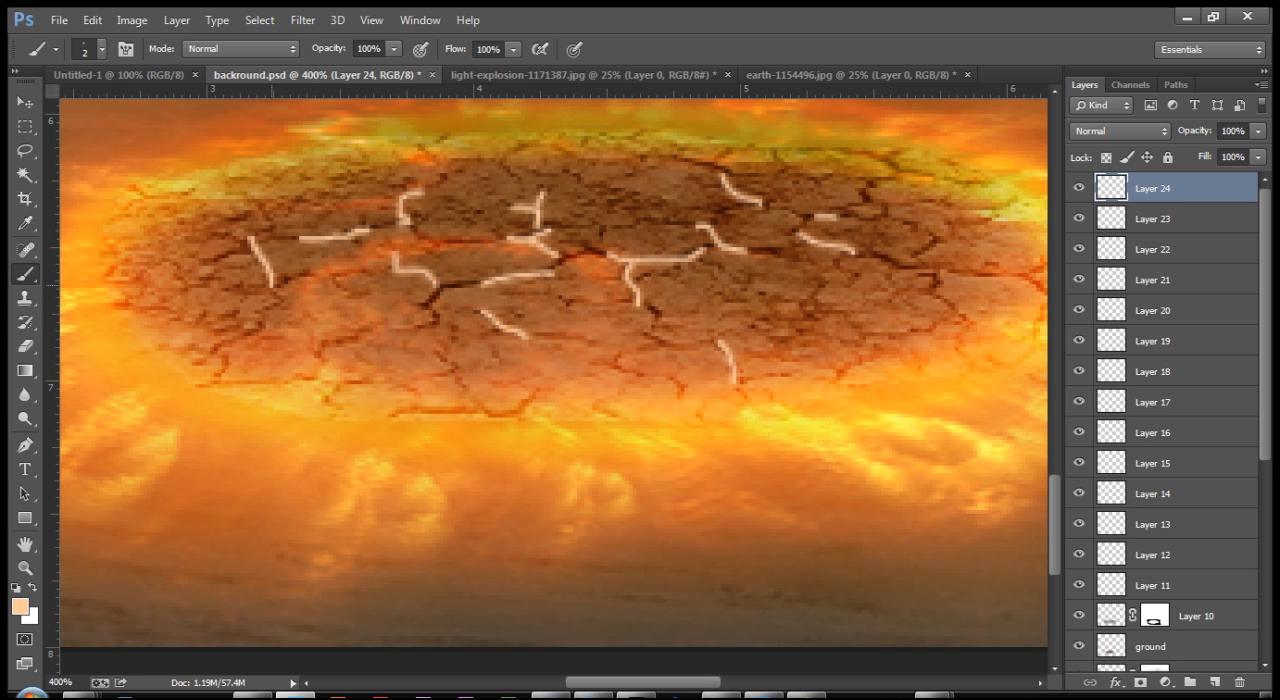
pyautogui.hotkey('ctrl', 'shift', 'n')
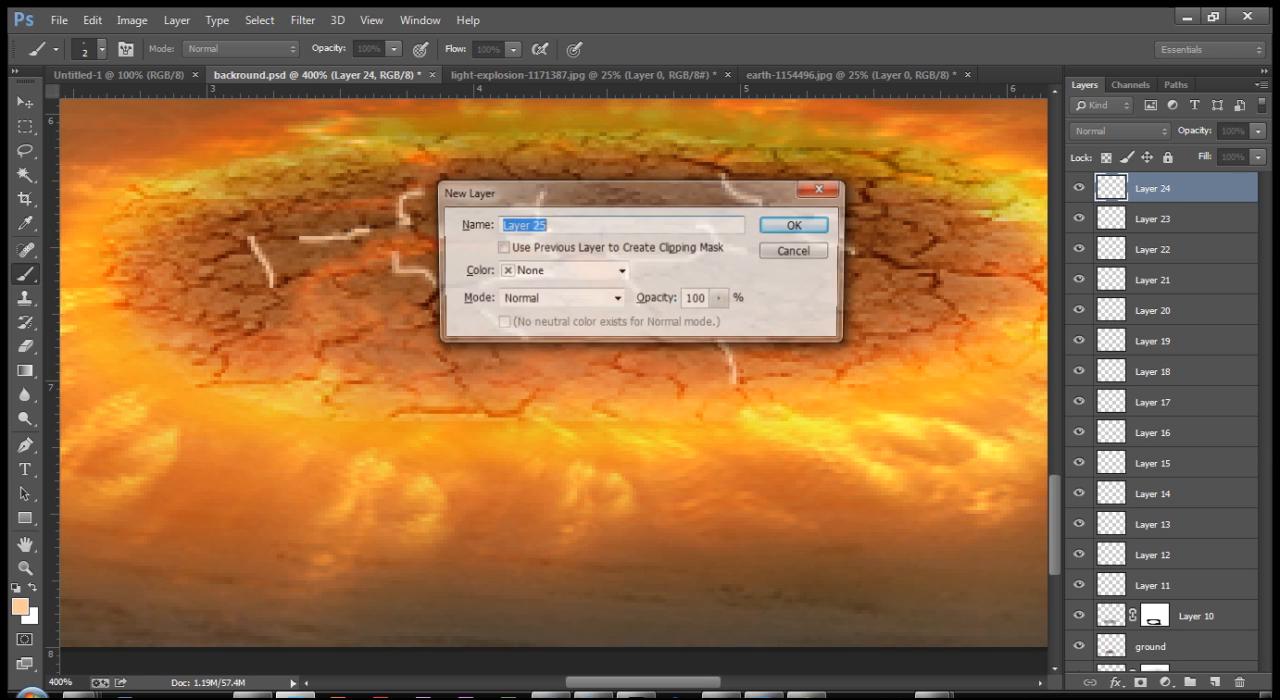
pyautogui.press('Return')
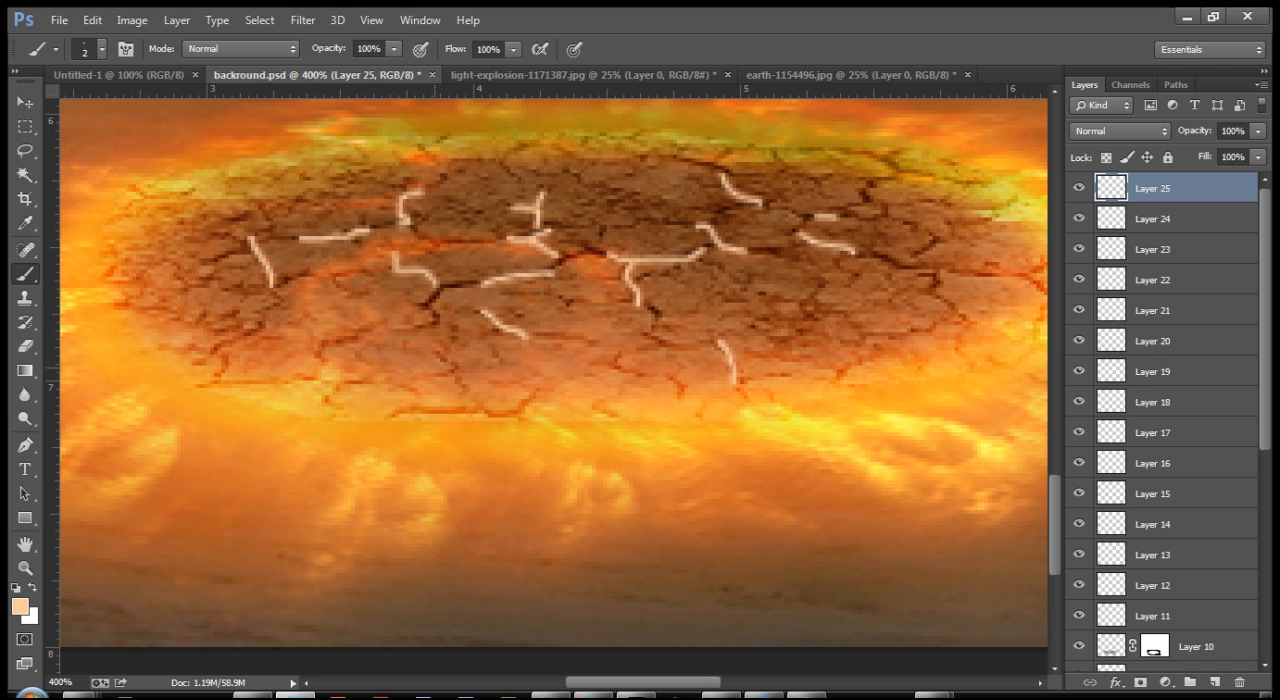
pyautogui.hotkey('ctrl', 'shift', 'n')
pyautogui.press('Return')
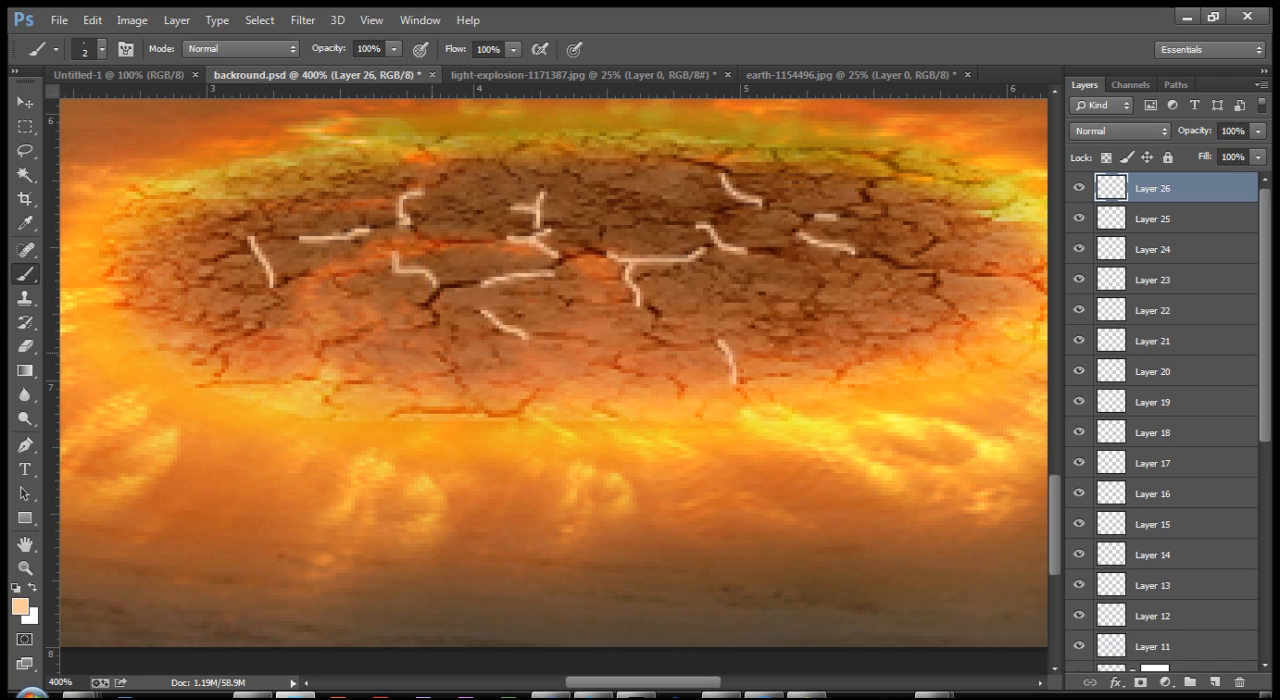
pyautogui.moveTo(434, 286); pyautogui.dragTo(438, 332)
# Step: On another new layer, highlight the short crack at the ring's centre, the vertical one right of centre and the one at the upper right
pyautogui.hotkey('ctrl', 'shift', 'n')
pyautogui.press('Return')
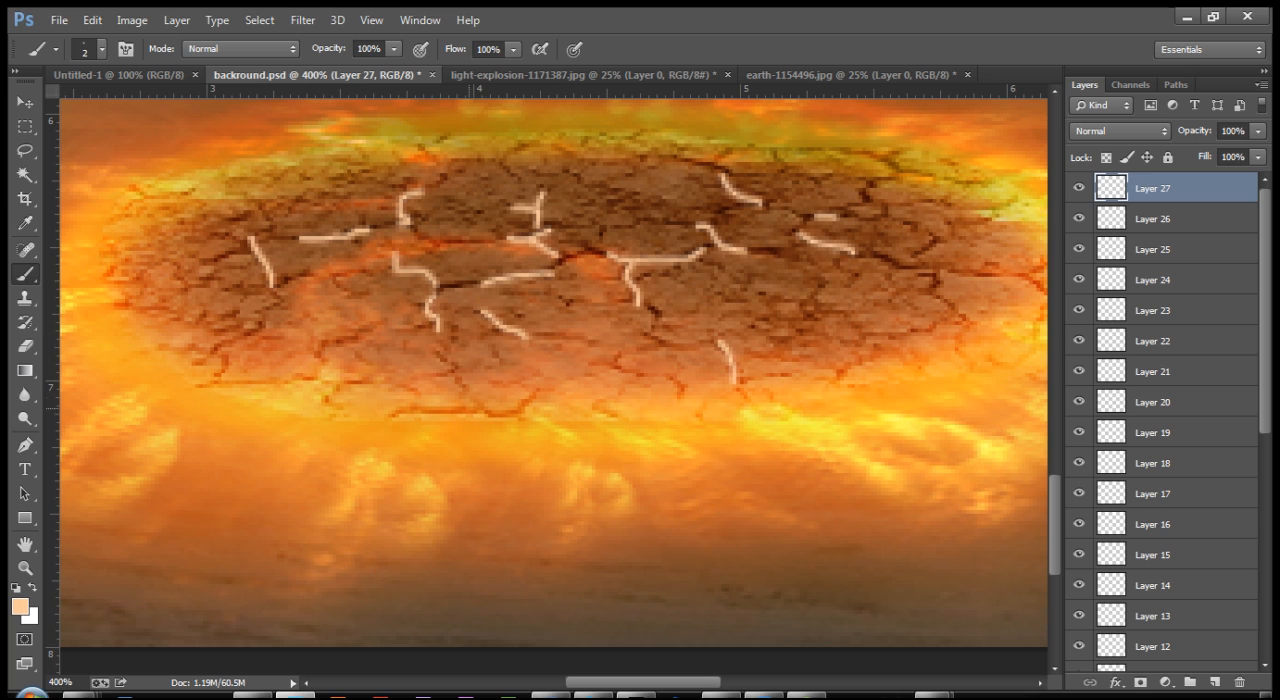
pyautogui.moveTo(598, 249); pyautogui.dragTo(579, 252)
pyautogui.moveTo(816, 288); pyautogui.dragTo(818, 315)
pyautogui.moveTo(868, 178); pyautogui.dragTo(868, 210)
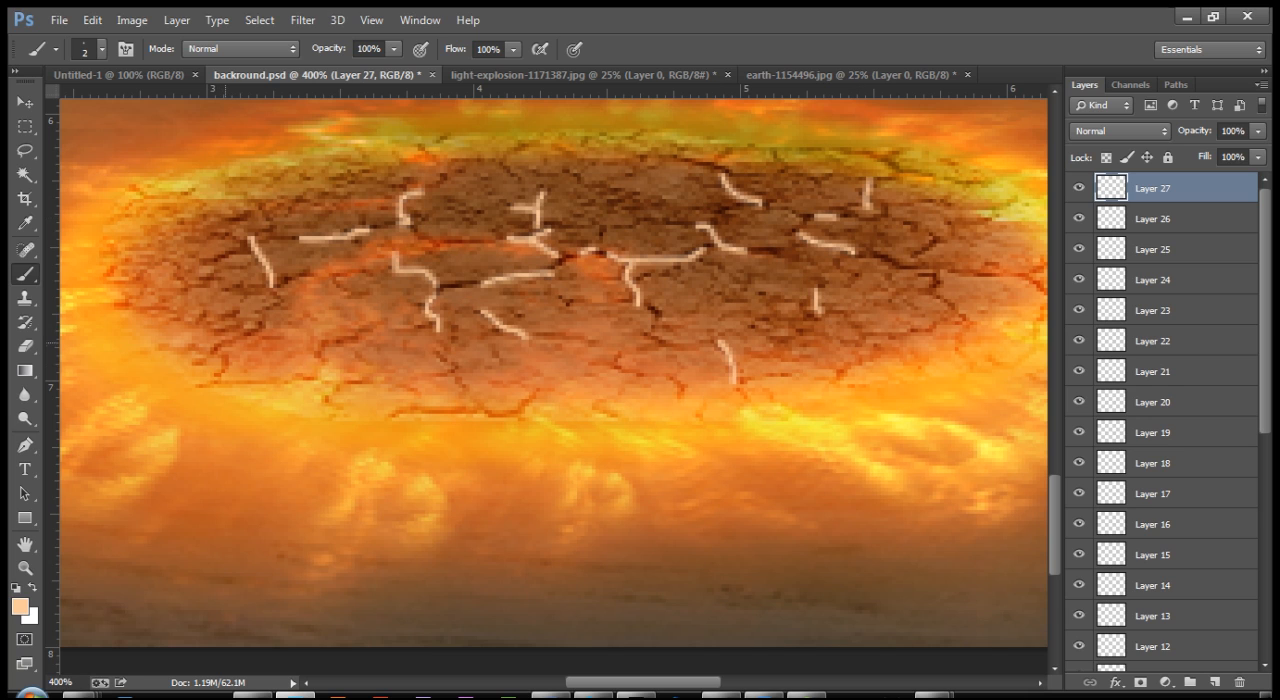
# Step: Add highlights on the lower-left crack, the short crack above the centre and the one below the central fork
pyautogui.moveTo(222, 340); pyautogui.dragTo(220, 374)
pyautogui.hotkey('ctrl', '-')
pyautogui.moveTo(592, 267); pyautogui.dragTo(595, 284)
pyautogui.moveTo(480, 283)
pyautogui.mouseDown()
pyautogui.moveTo(502, 284)
pyautogui.moveTo(491, 314)
pyautogui.mouseUp()
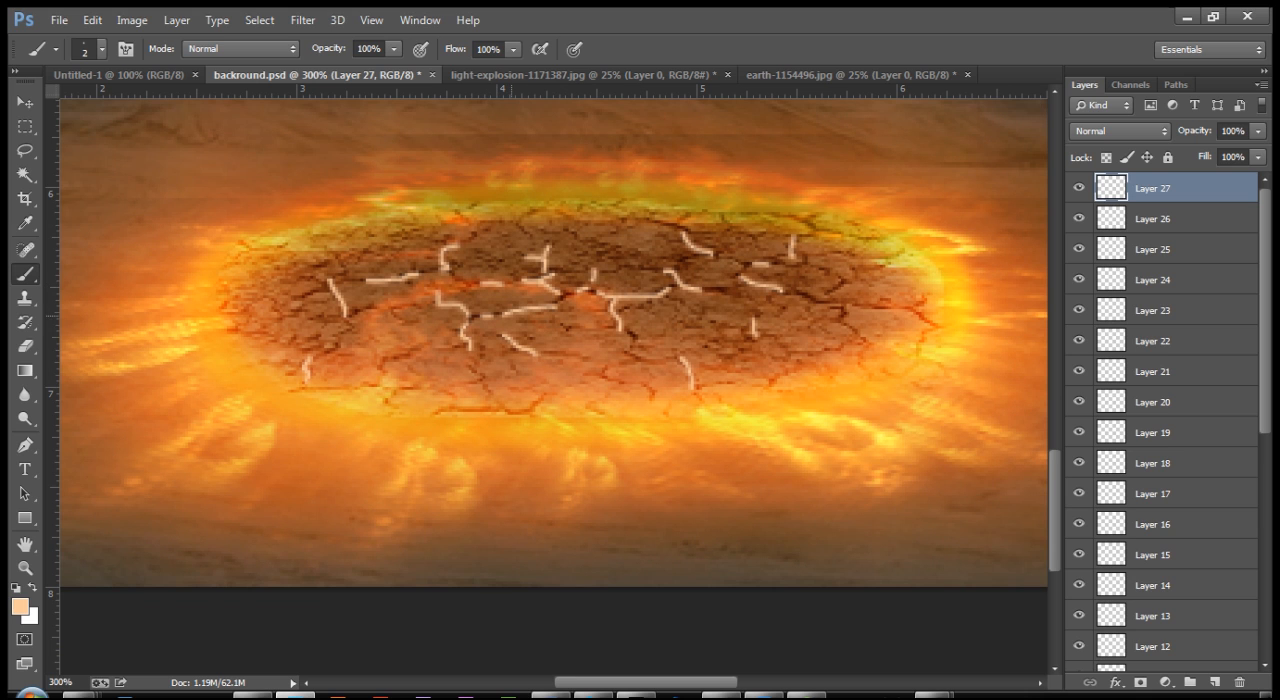
pyautogui.hotkey('ctrl', '-')
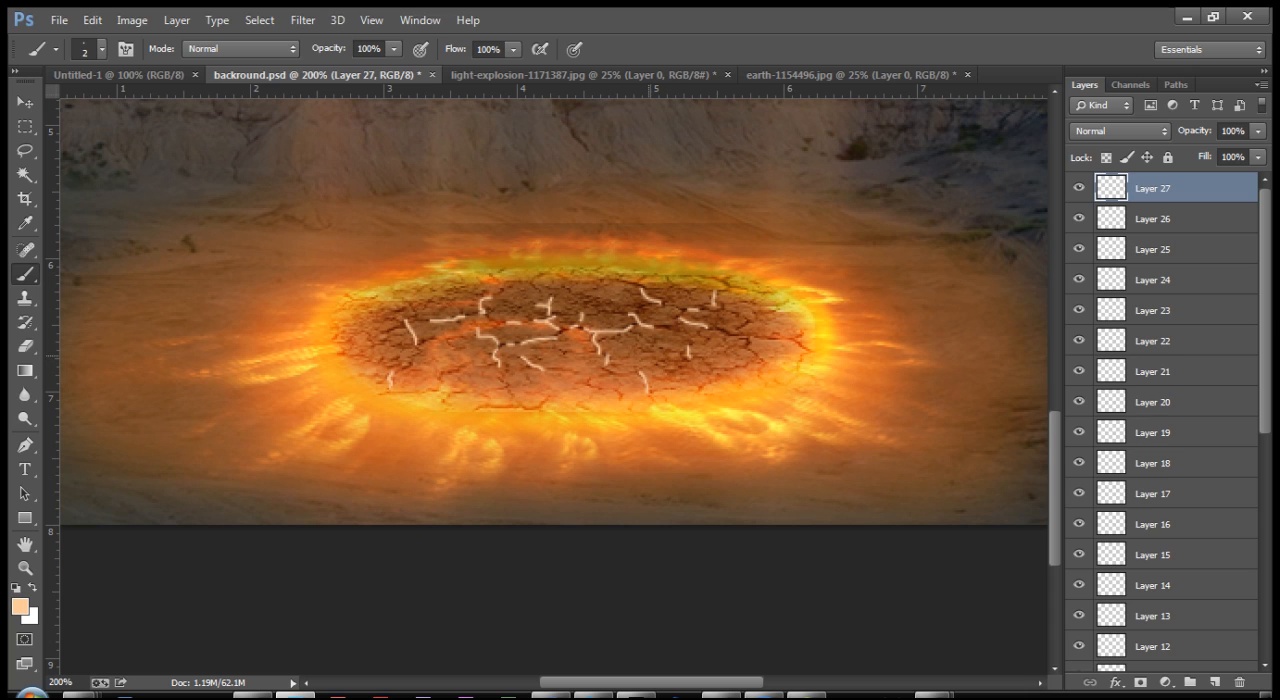
pyautogui.moveTo(750, 337); pyautogui.dragTo(746, 345)
# Step: Highlight two cracks near the ring's right edge, one at the upper left, one at the far left and the curved lower-left one
pyautogui.hotkey('ctrl', '+')
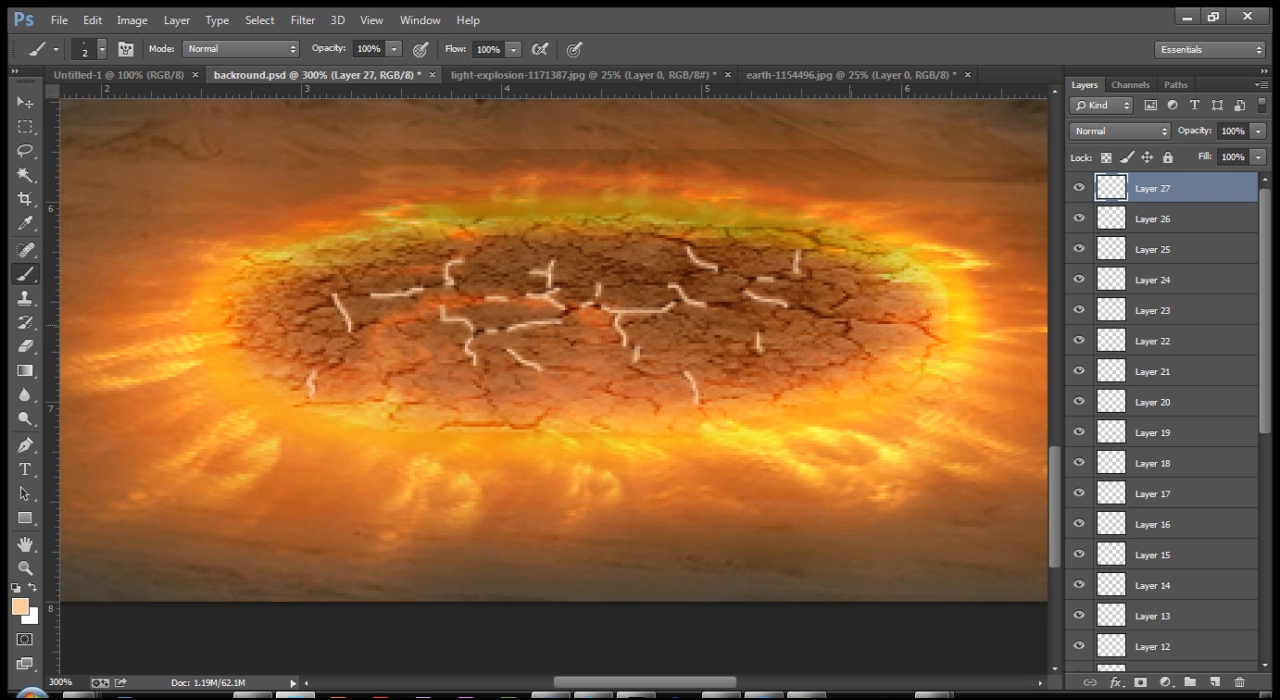
pyautogui.moveTo(850, 319); pyautogui.dragTo(845, 339)
pyautogui.moveTo(851, 289); pyautogui.dragTo(831, 311)
pyautogui.moveTo(471, 256); pyautogui.dragTo(484, 245)
pyautogui.moveTo(321, 300); pyautogui.dragTo(302, 318)
pyautogui.moveTo(416, 365); pyautogui.dragTo(386, 383)
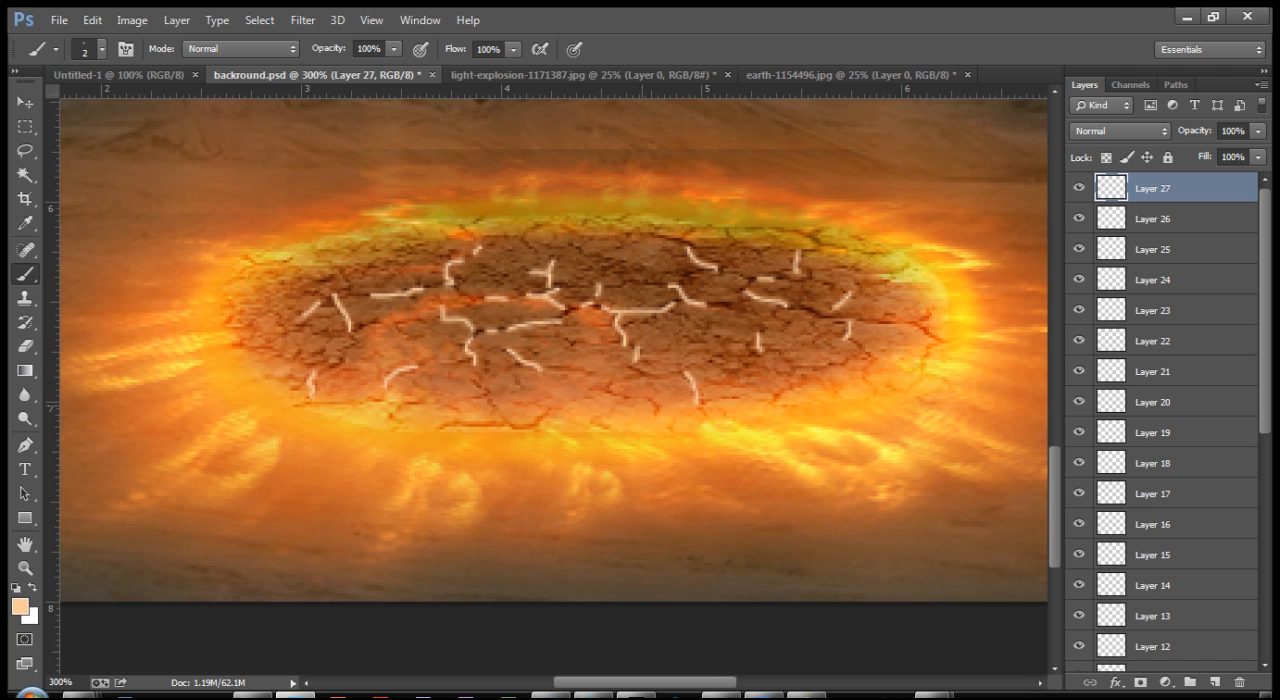
# Step: Highlight the short cracks along the ring's lower edge with brush strokes
pyautogui.moveTo(608, 386); pyautogui.dragTo(659, 413)
pyautogui.moveTo(545, 411); pyautogui.dragTo(529, 428)
pyautogui.moveTo(486, 393); pyautogui.dragTo(501, 416)
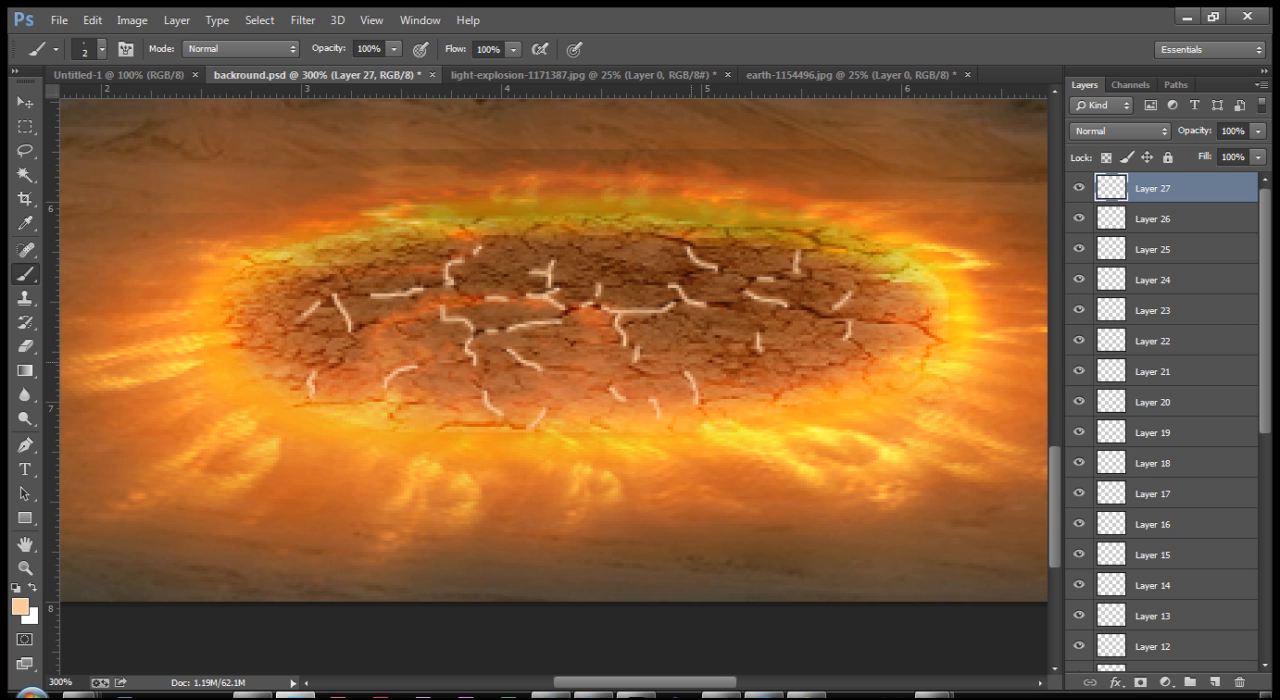
# Step: Set the blend mode of all crack-highlight layers, from Layer 27 down to Layer 11, to Overlay and group them
pyautogui.hotkey('ctrl', '-')
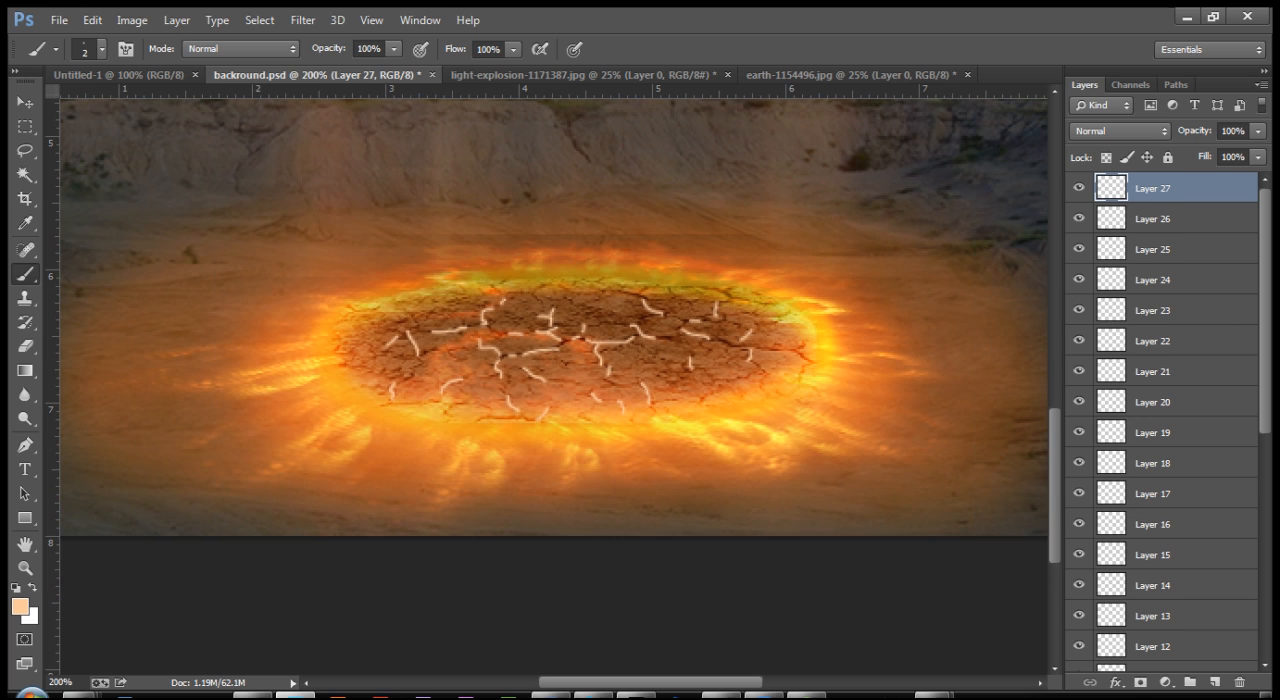
pyautogui.scroll(-5, 1160, 420)
pyautogui.keyDown('shift'); pyautogui.click(1170, 503); pyautogui.keyUp('shift')
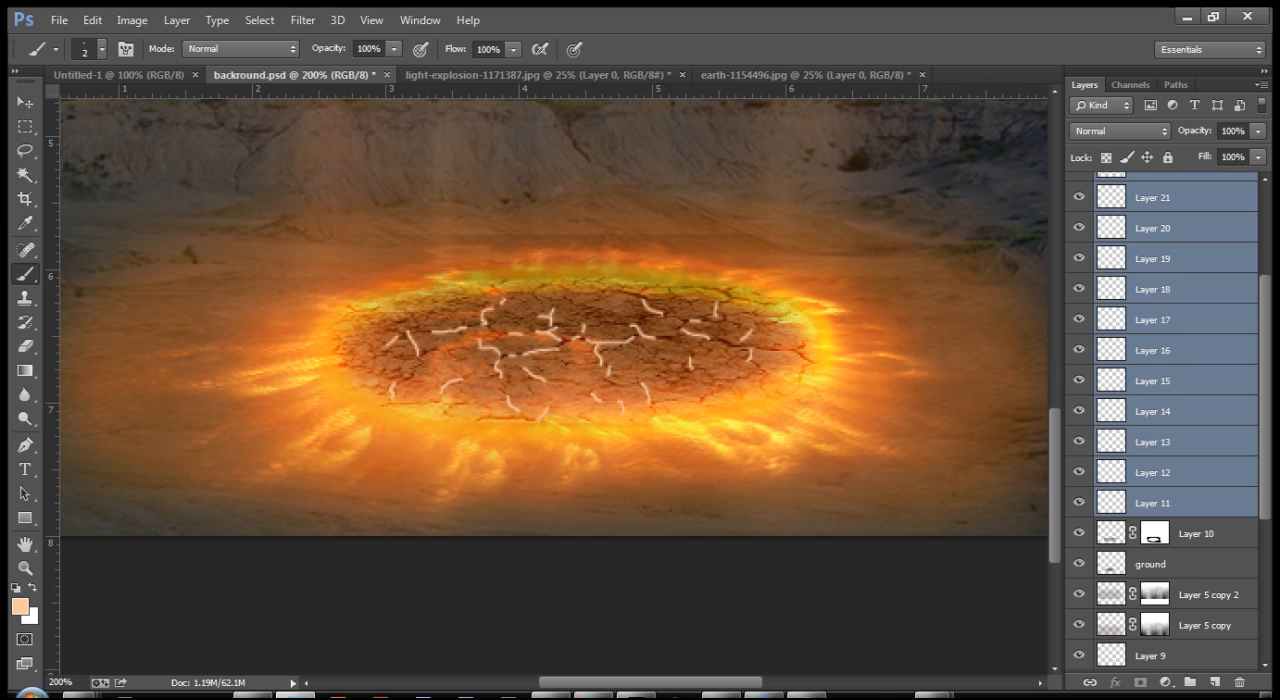
pyautogui.click(1120, 131)
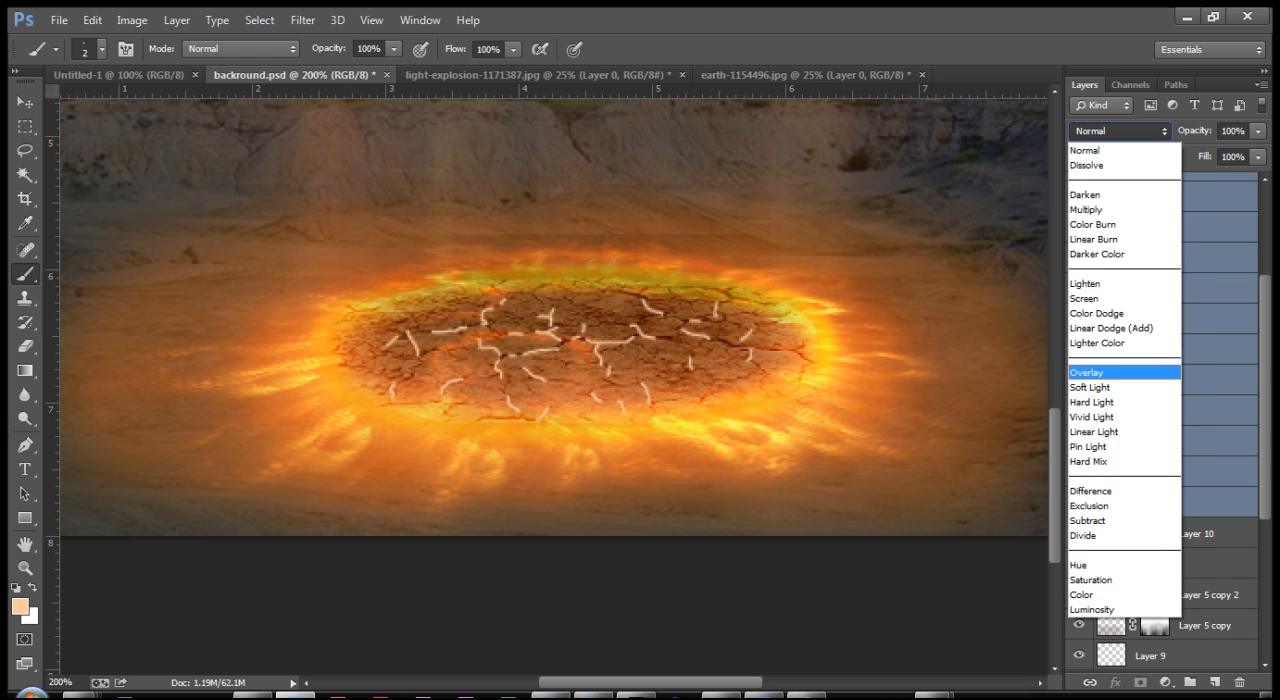
pyautogui.click(1124, 372)
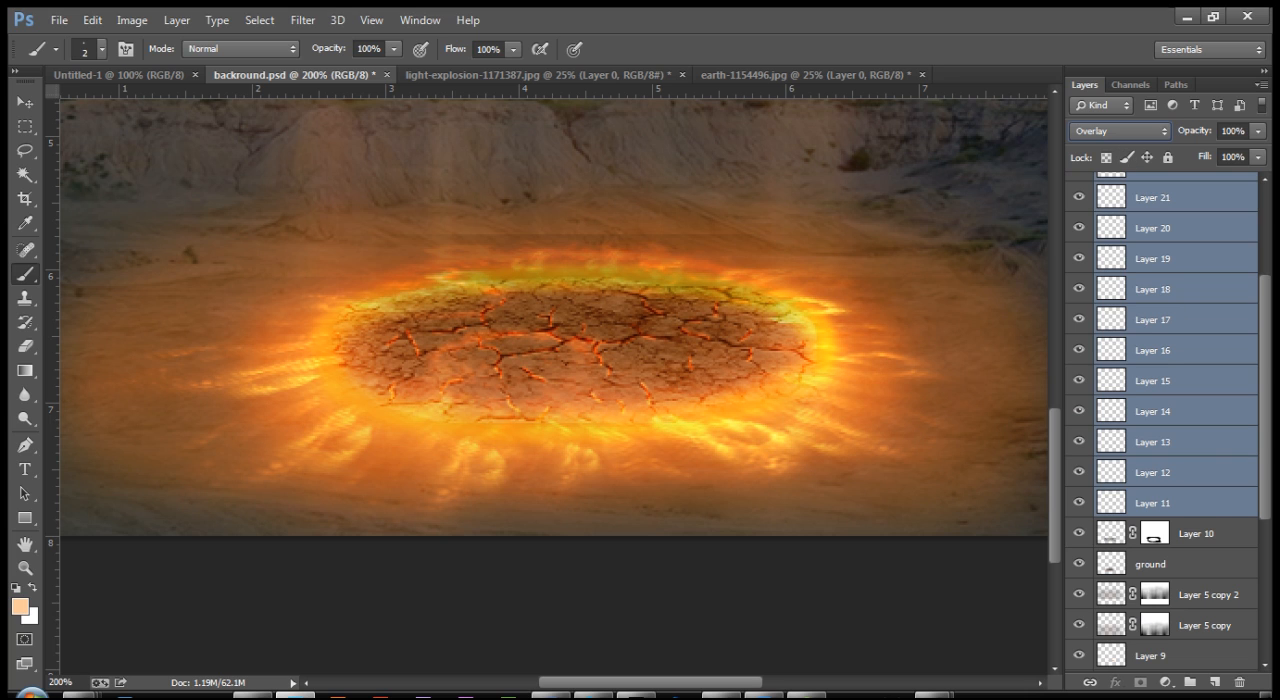
pyautogui.hotkey('ctrl', 'g')
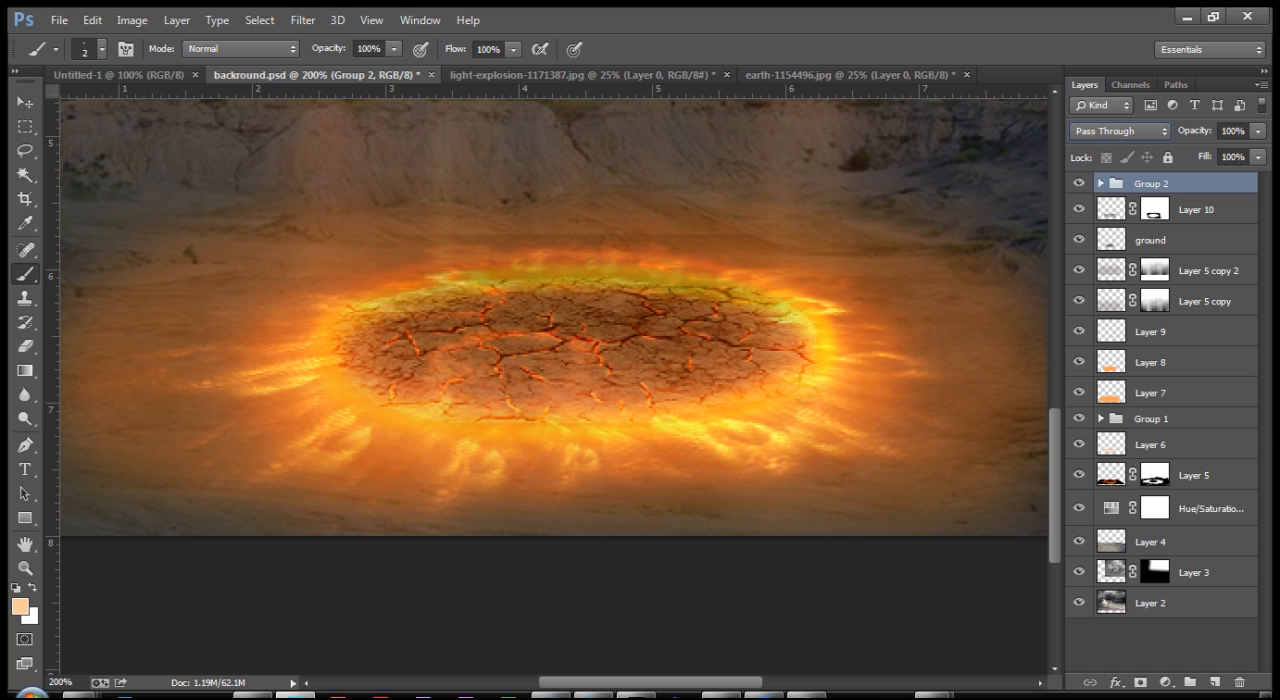
# Step: Try the Color Dodge blend mode on the crack-highlight group and undo the change
pyautogui.click(1119, 131)
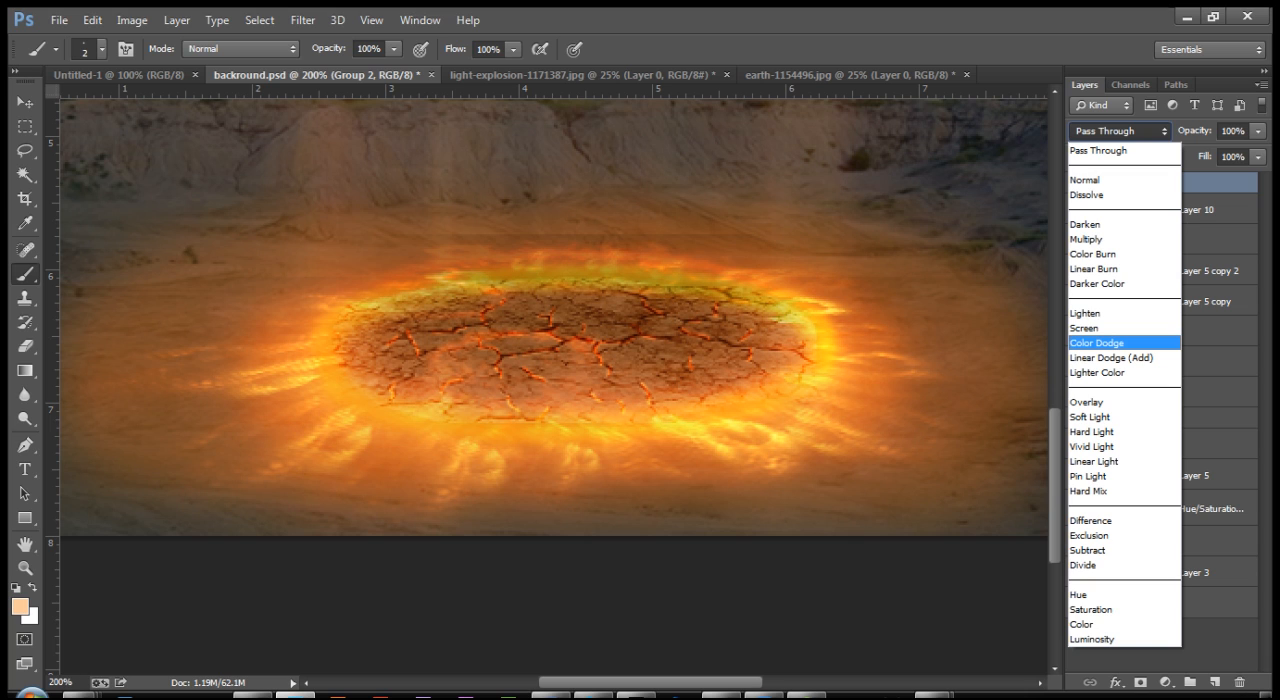
pyautogui.click(1097, 343)
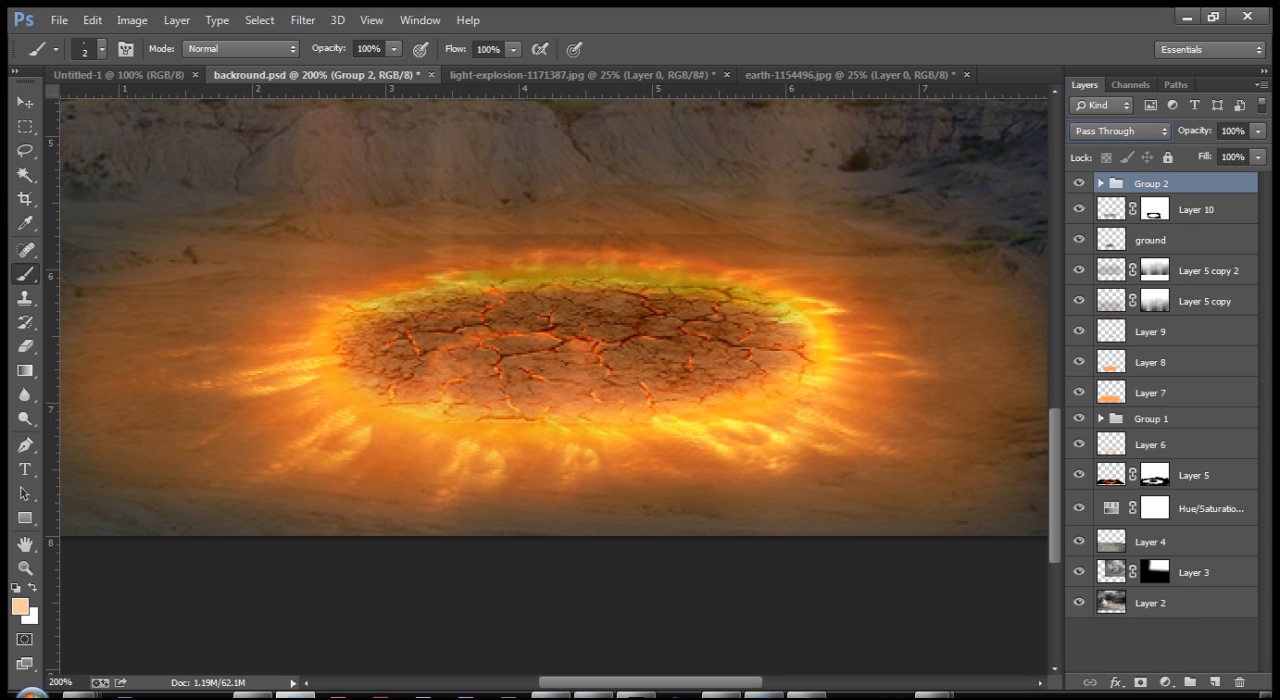
pyautogui.hotkey('ctrl', '+')
pyautogui.hotkey('ctrl', '+')
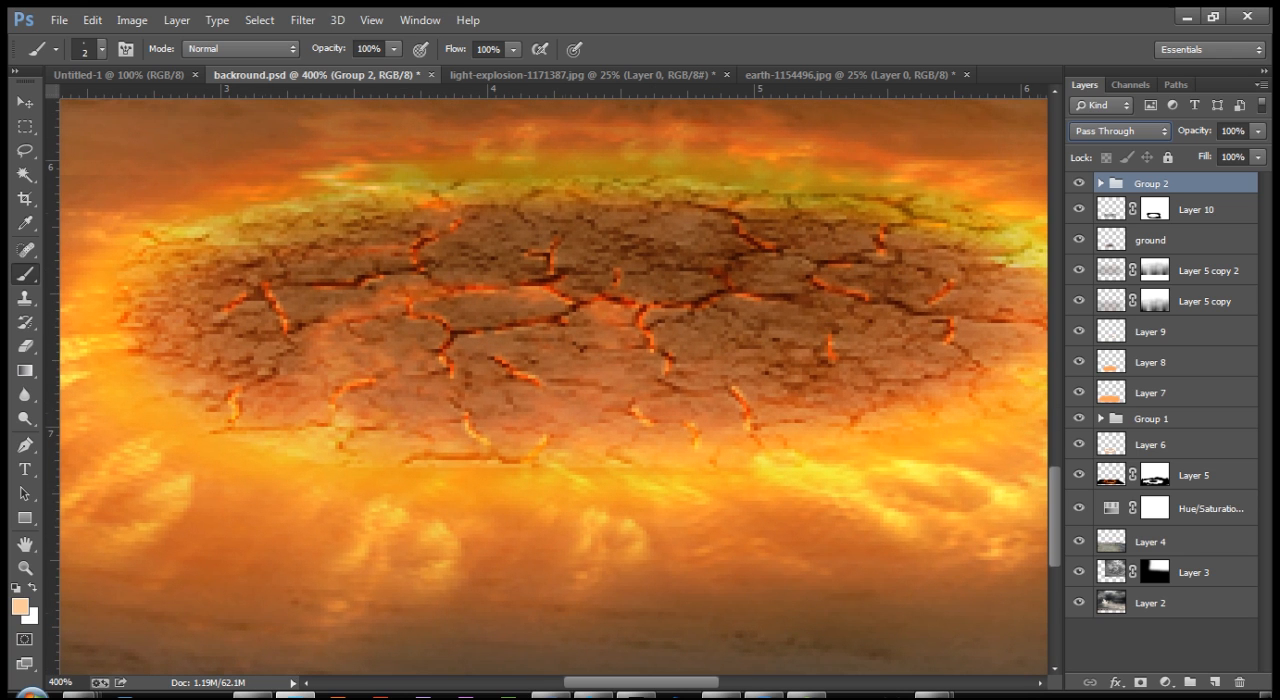
pyautogui.click(1119, 131)
pyautogui.click(1100, 342)
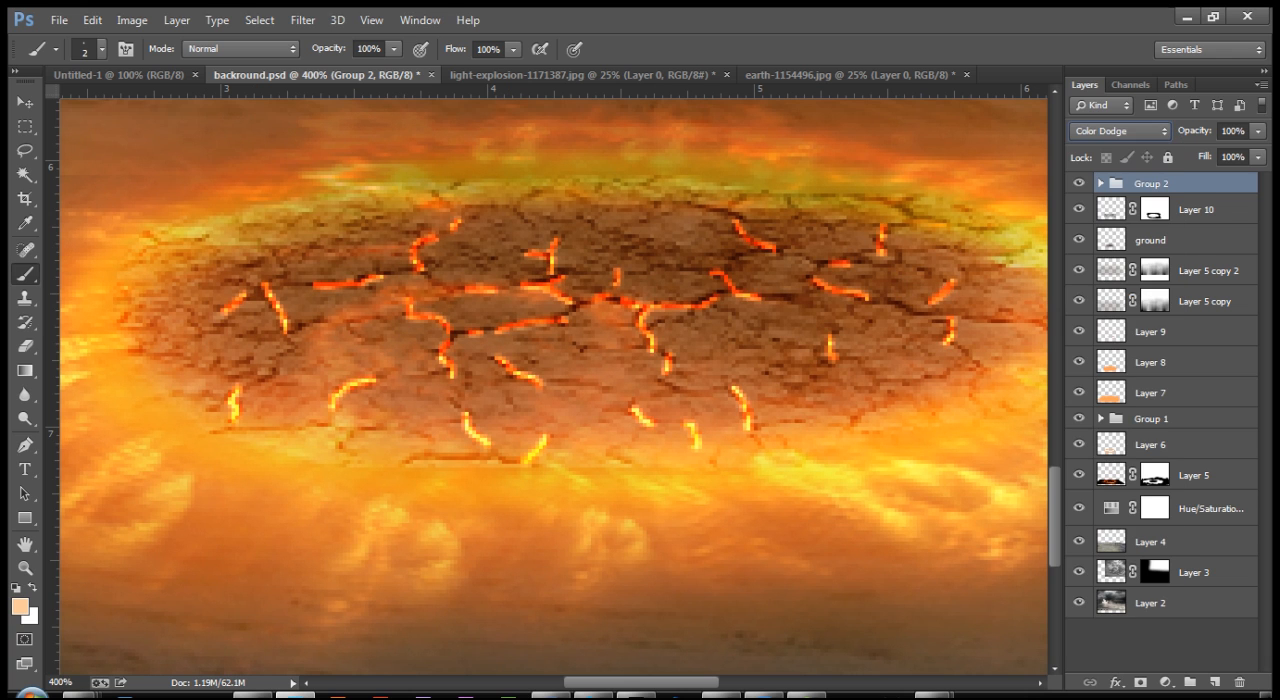
pyautogui.hotkey('ctrl', '-')
pyautogui.hotkey('ctrl', '-')
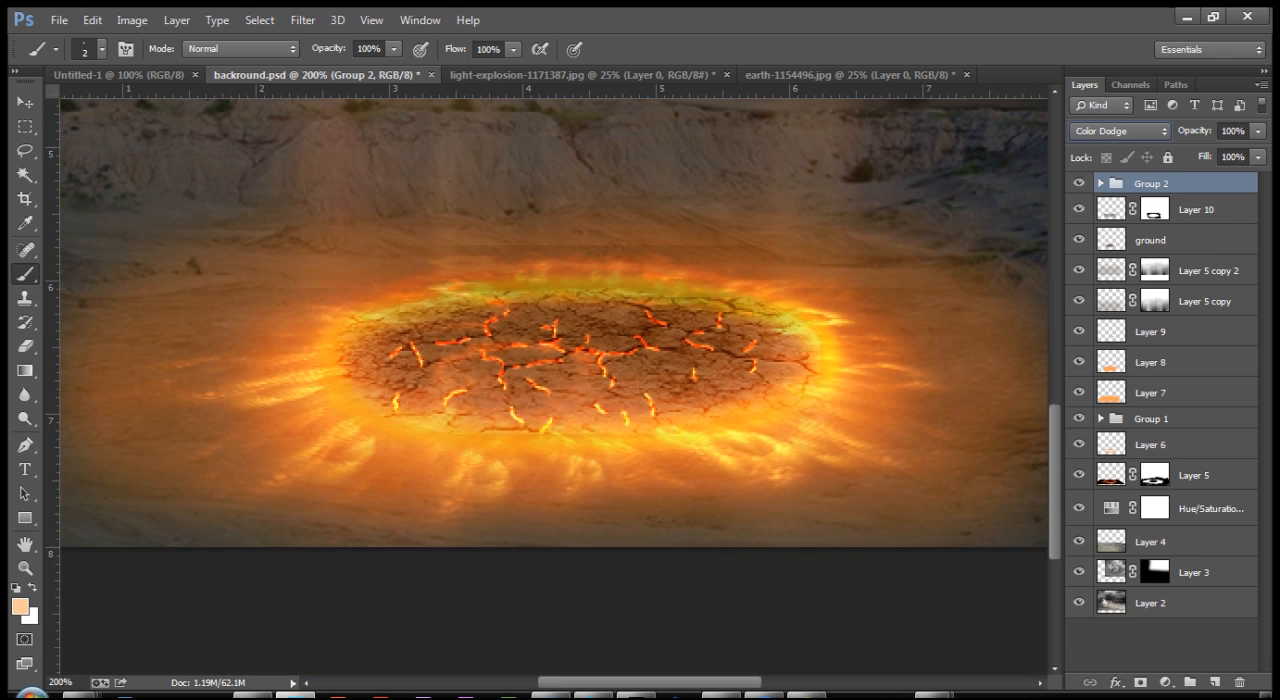
pyautogui.hotkey('ctrl', '-')
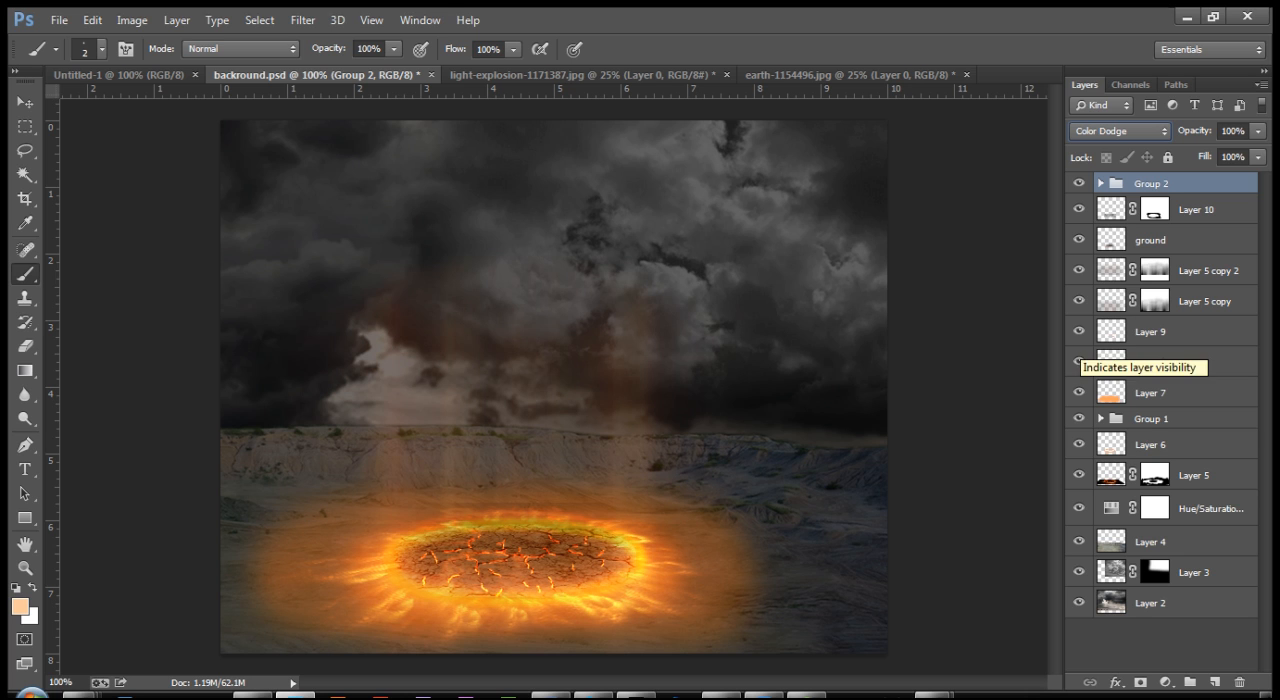
pyautogui.hotkey('ctrl', 'z')
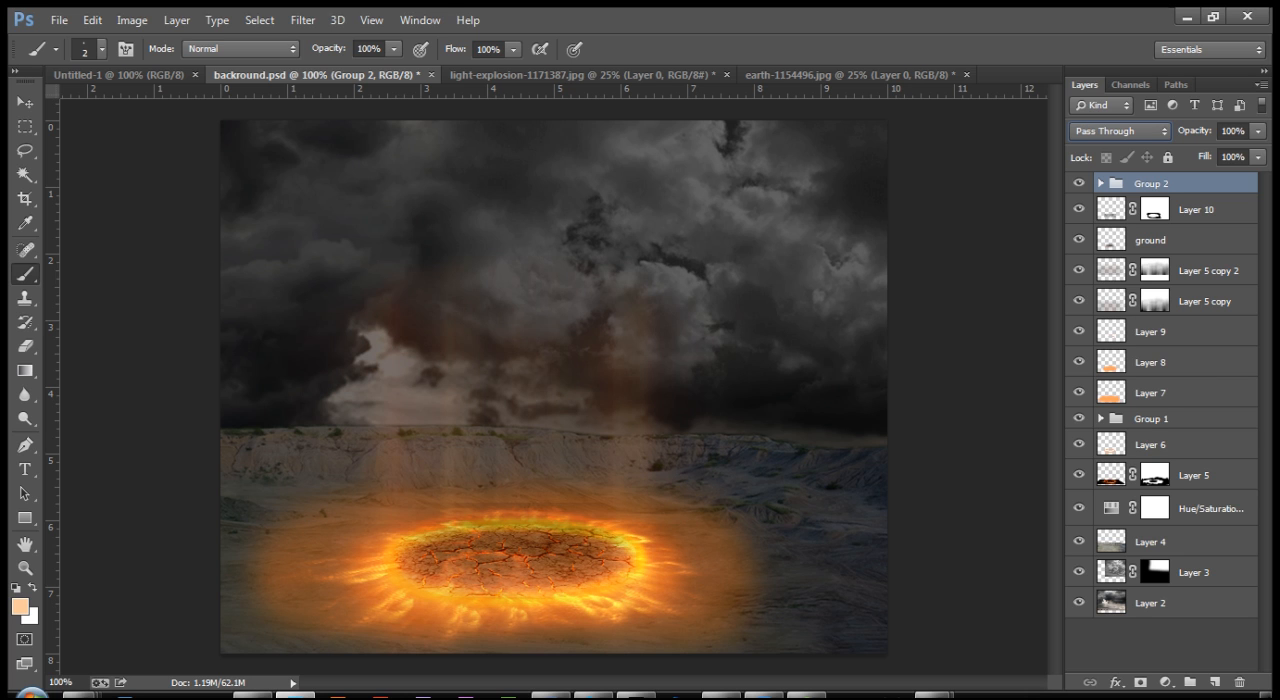
# Step: Set the crack-highlight group's blend mode to Color Dodge again and check the whole scene
pyautogui.hotkey('ctrl', '+')
pyautogui.hotkey('ctrl', '+')
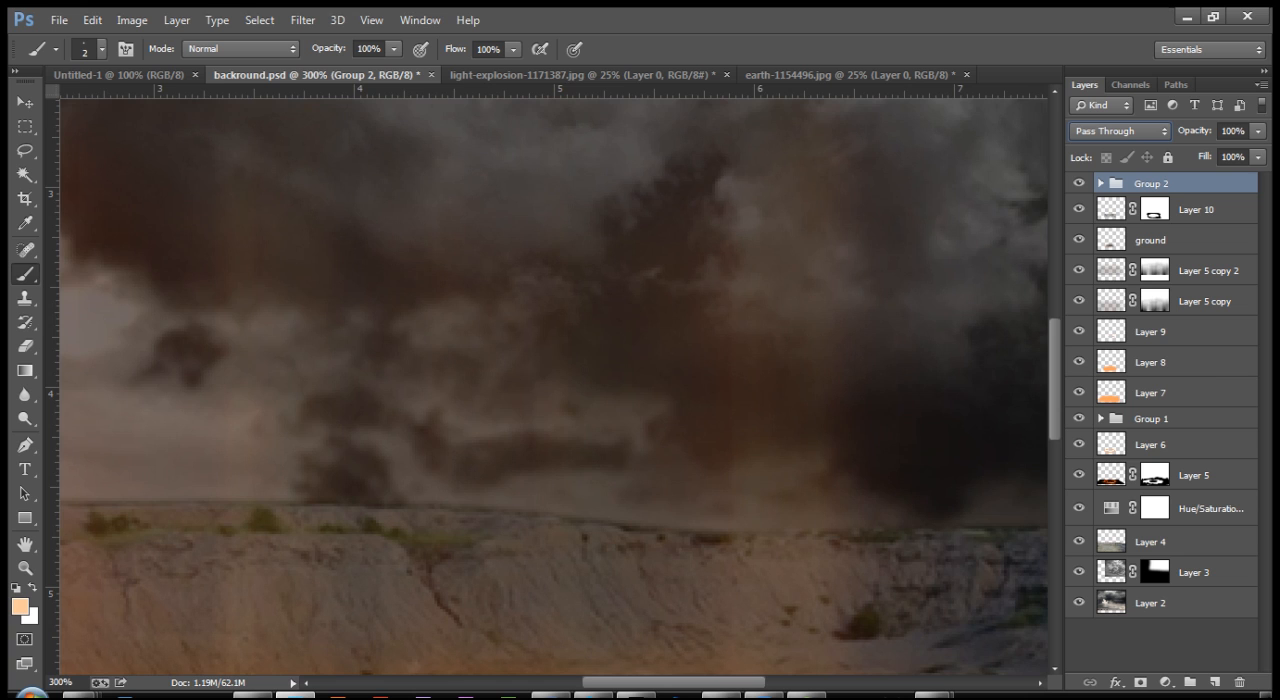
pyautogui.moveTo(540, 600); pyautogui.dragTo(615, 170)
pyautogui.moveTo(610, 420); pyautogui.dragTo(675, 362)
pyautogui.click(1120, 131)
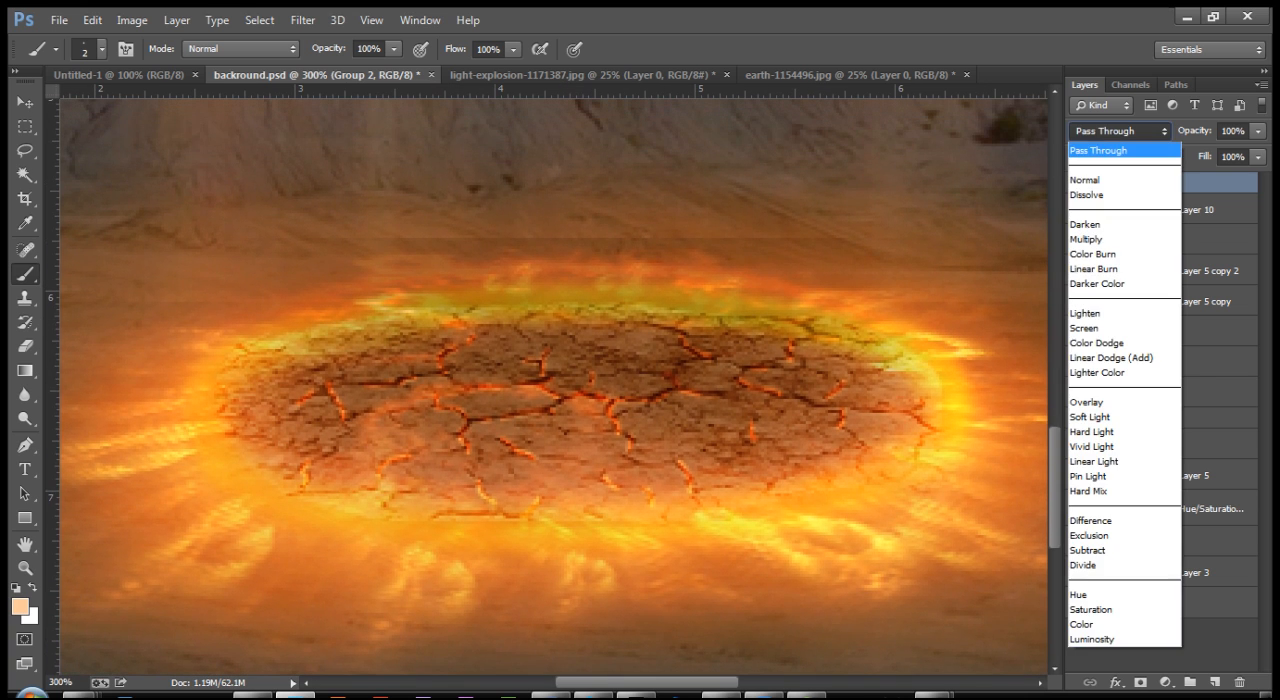
pyautogui.click(1097, 343)
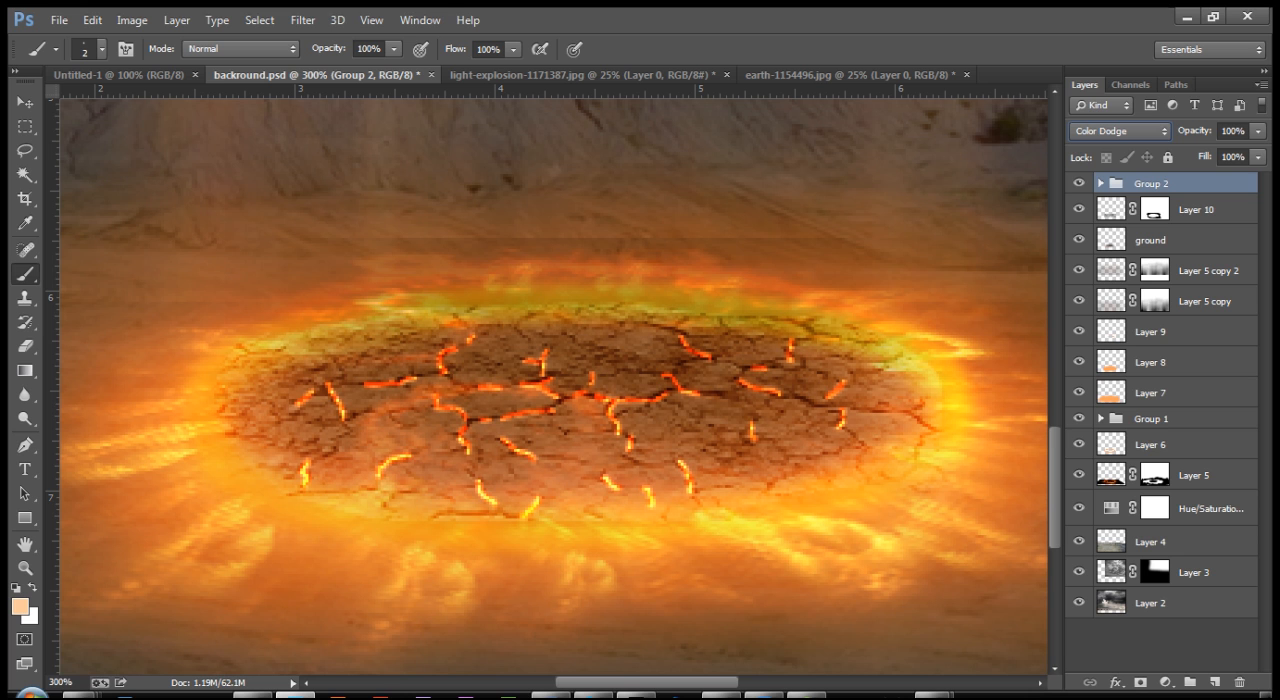
pyautogui.hotkey('ctrl', '-')
pyautogui.hotkey('ctrl', '-')
pyautogui.hotkey('ctrl', '-')
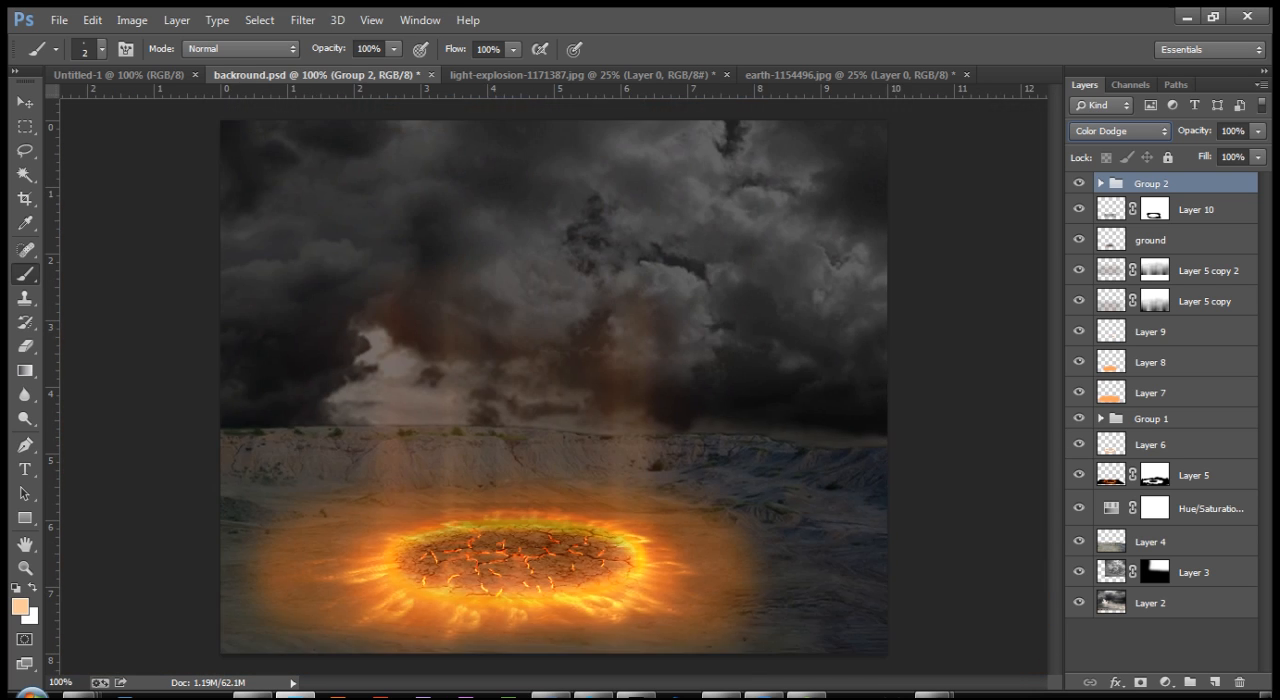
# Step: Inspect the glowing cracks up close and return the crack-highlight group's blend mode to Pass Through
pyautogui.hotkey('ctrl', '+')
pyautogui.press('z')
pyautogui.click(646, 411)
pyautogui.moveTo(504, 573); pyautogui.dragTo(658, 311)
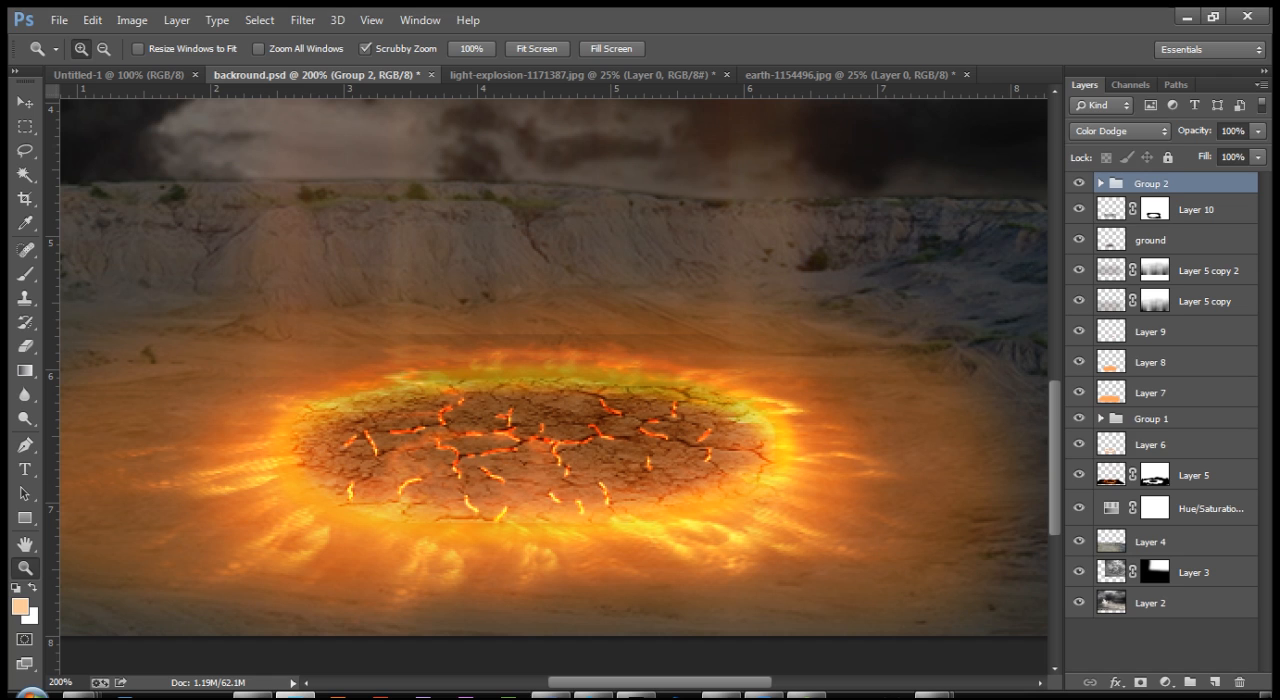
pyautogui.click(1119, 131)
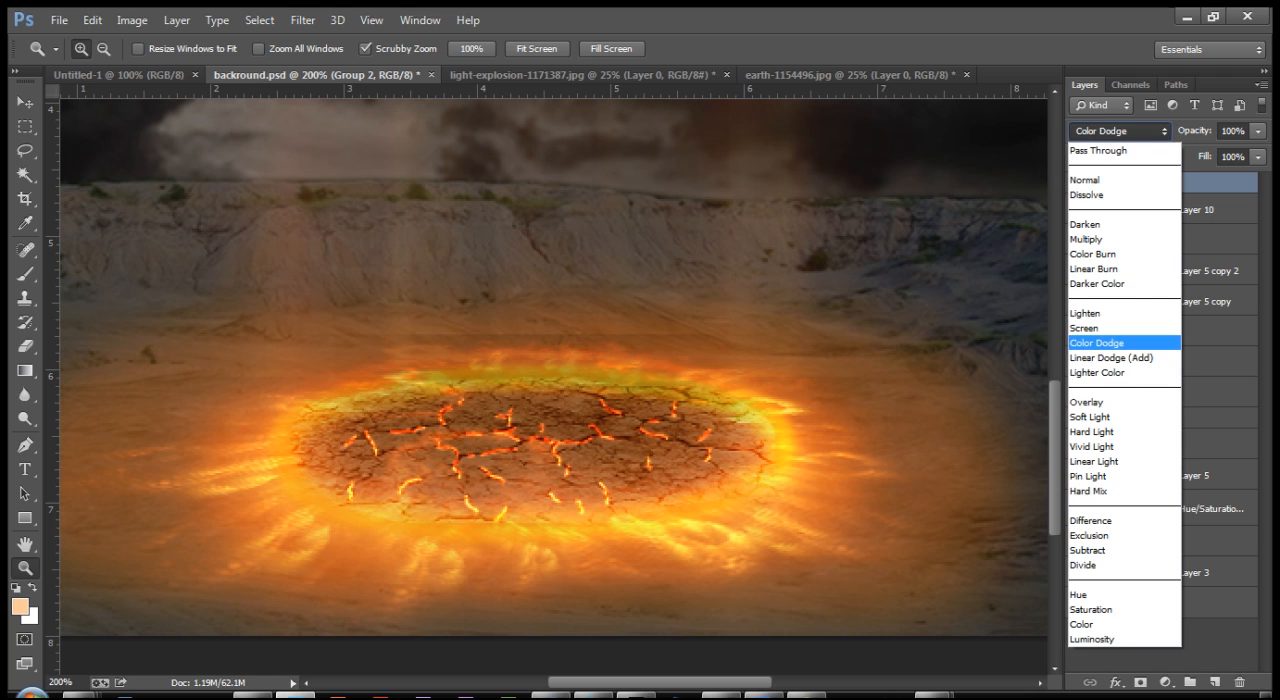
pyautogui.click(1099, 151)
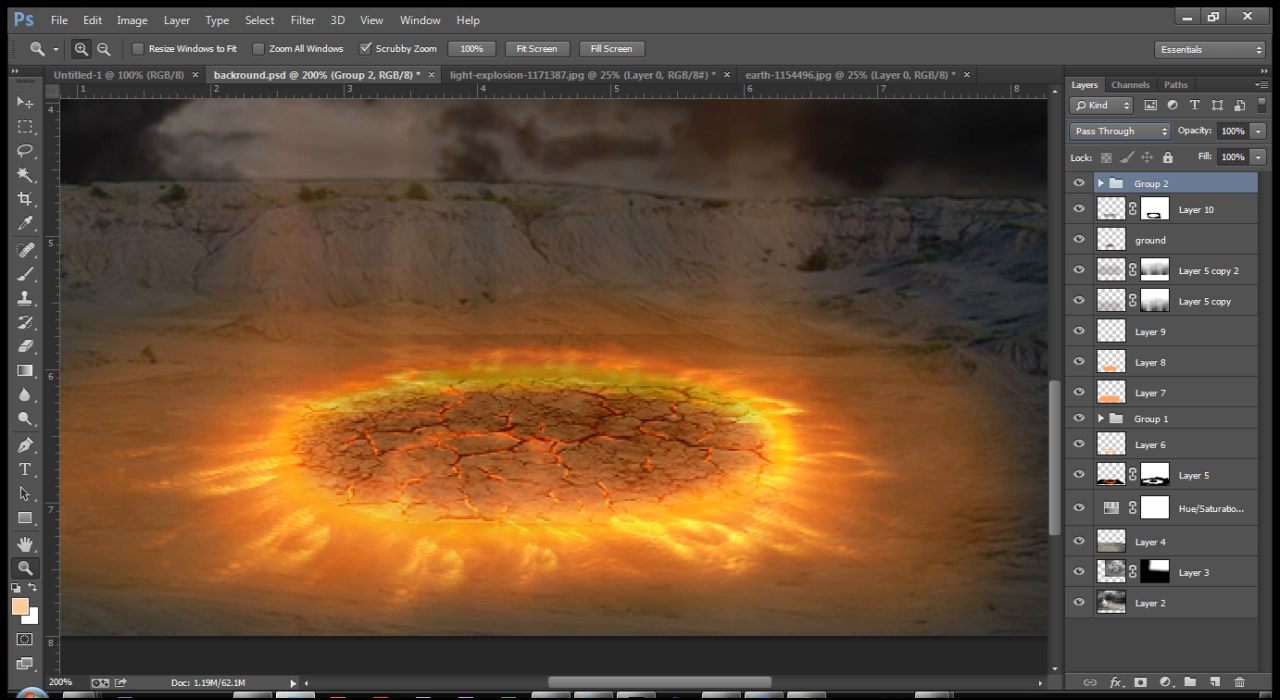
# Step: Try the Color Dodge blend mode on the crack-highlight group once more and view the cracked ground up close
pyautogui.hotkey('ctrl', '-')
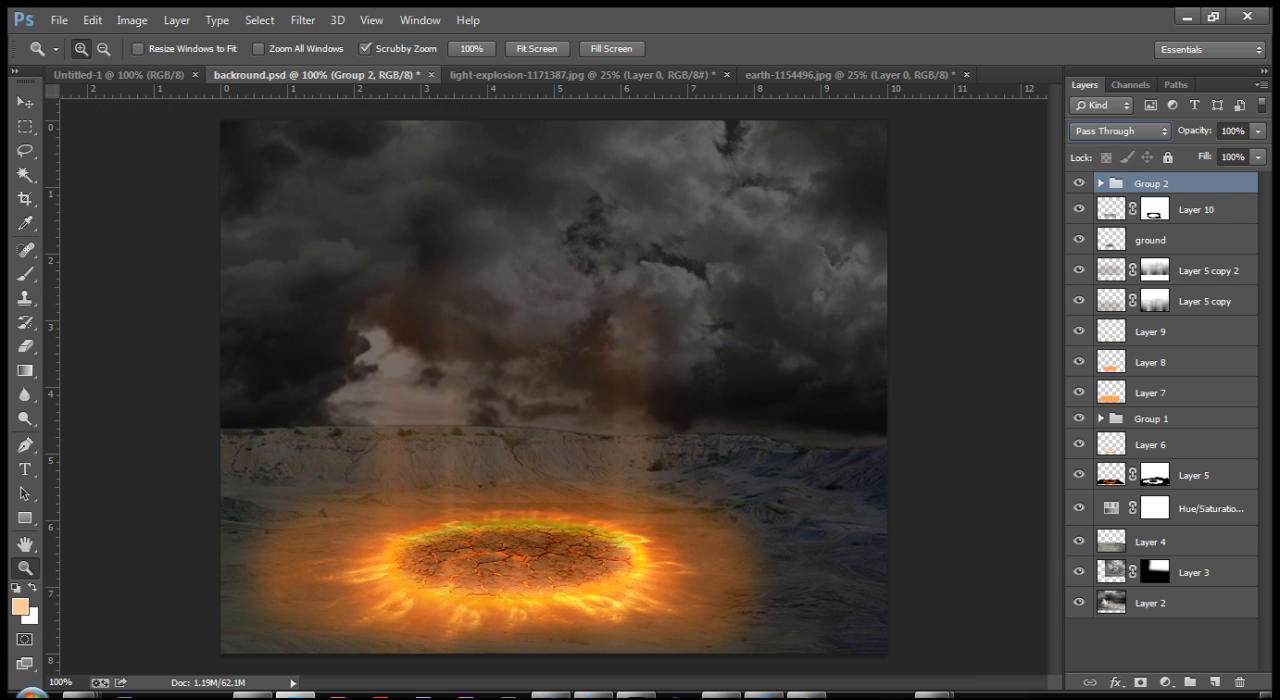
pyautogui.hotkey('ctrl', '+')
pyautogui.click(1120, 131)
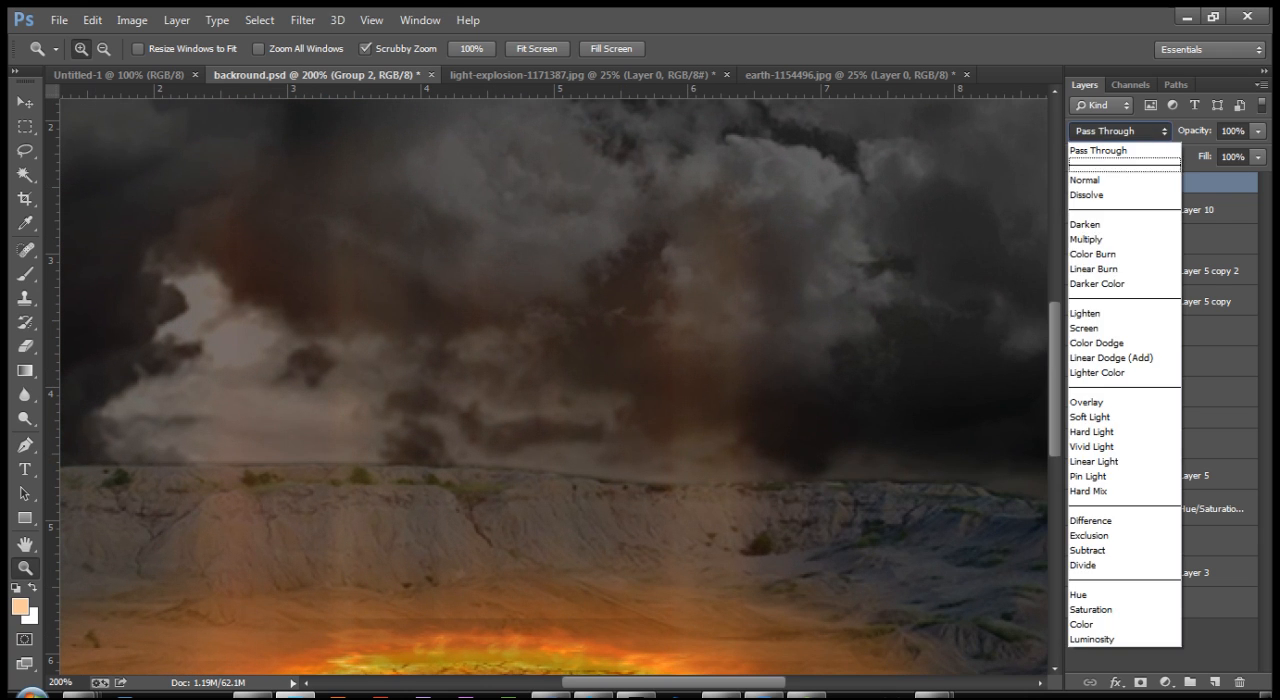
pyautogui.click(1110, 337)
pyautogui.moveTo(517, 520); pyautogui.dragTo(590, 249)
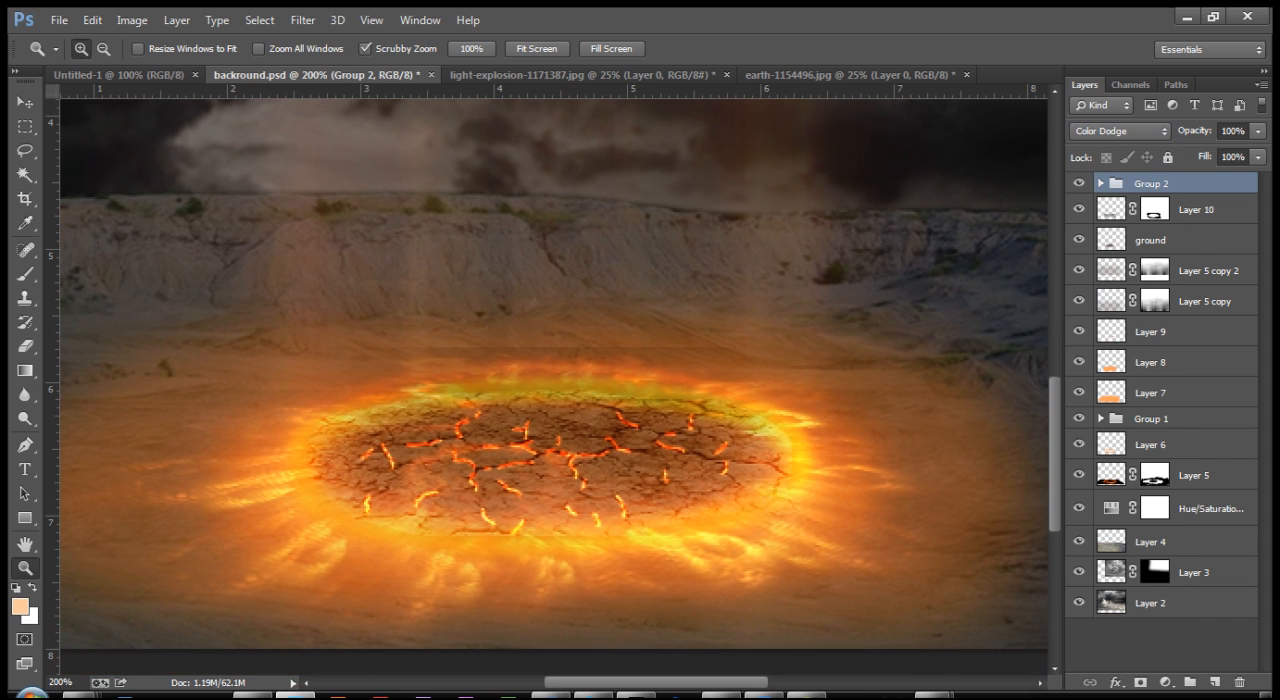
# Step: Try an Outer Glow on the crack-highlight group with its glow color changed to a saturated orange
pyautogui.doubleClick(1196, 184)
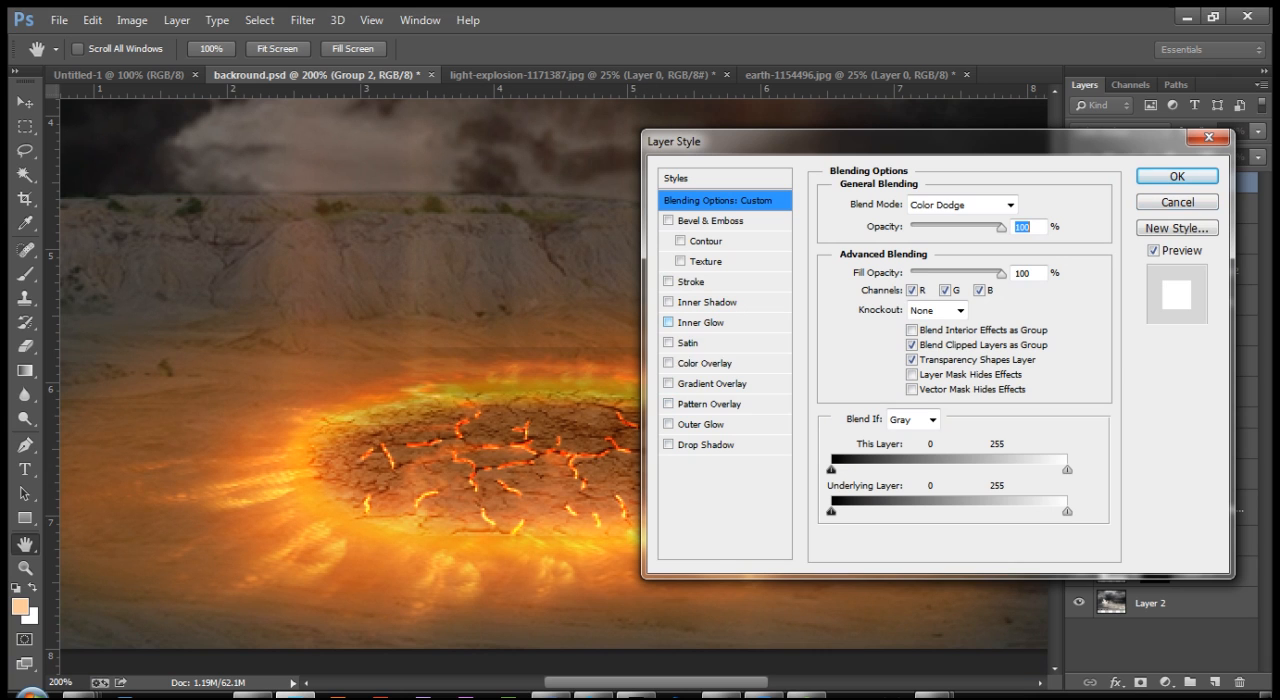
pyautogui.moveTo(770, 141); pyautogui.dragTo(904, 140)
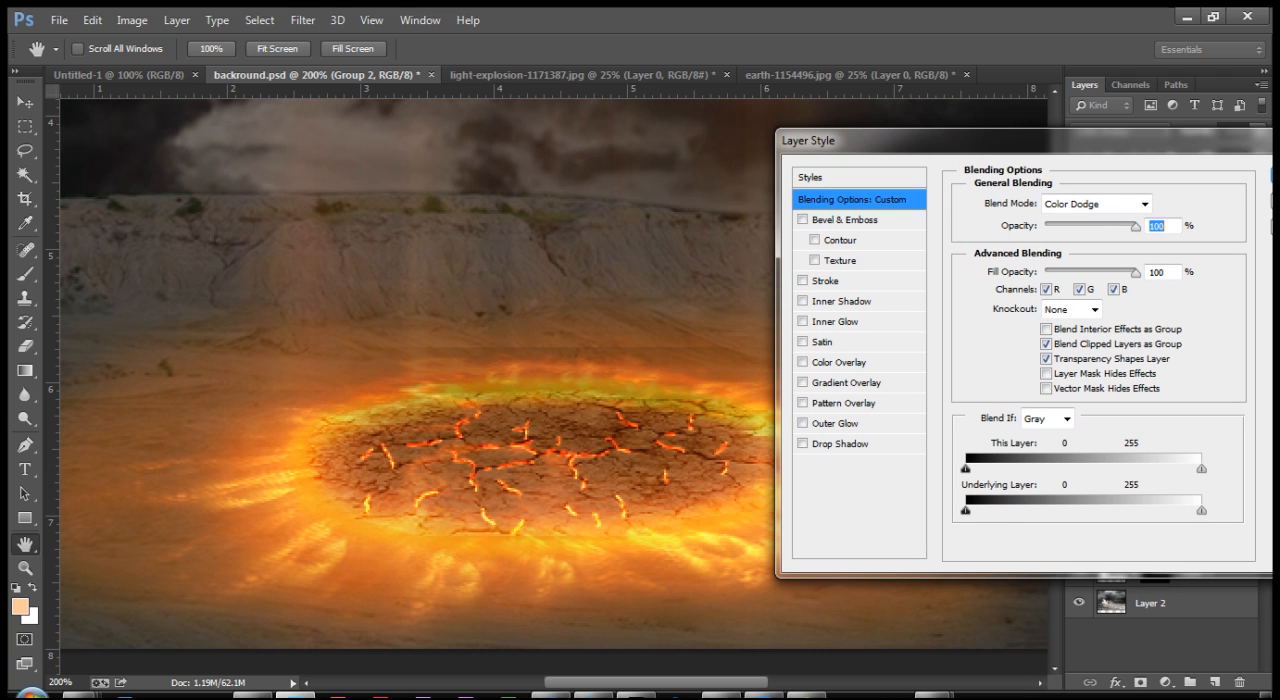
pyautogui.click(835, 424)
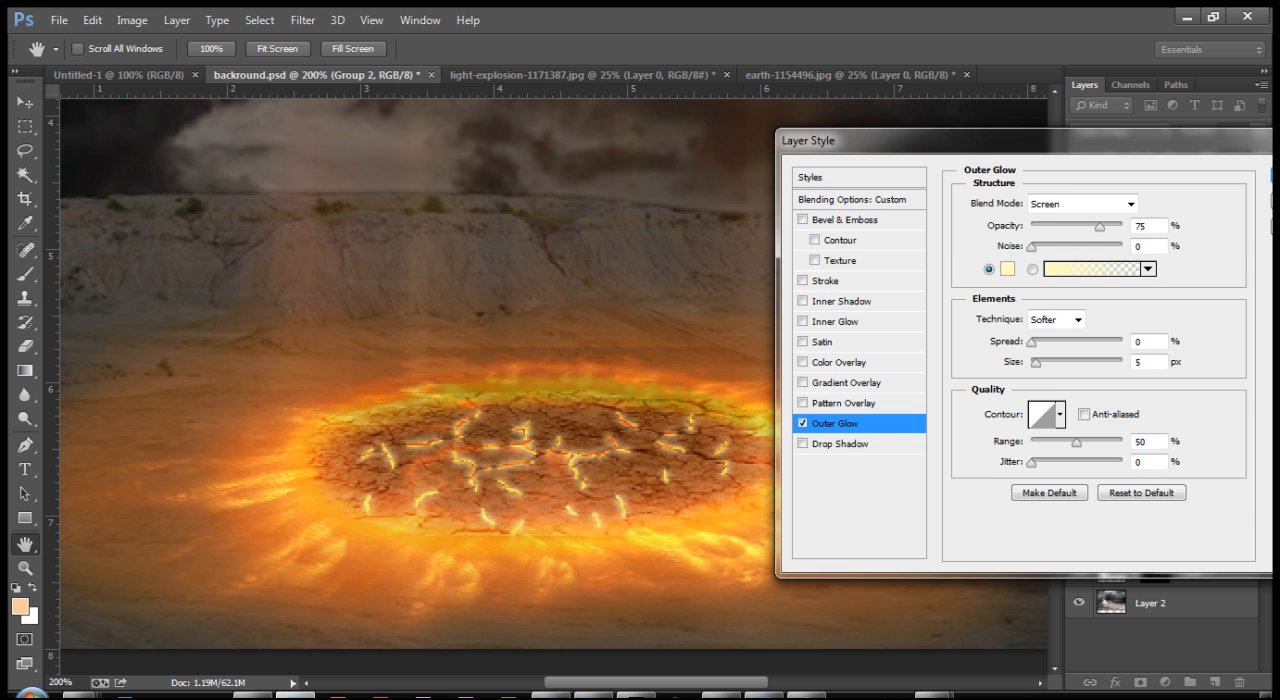
pyautogui.click(1007, 268)
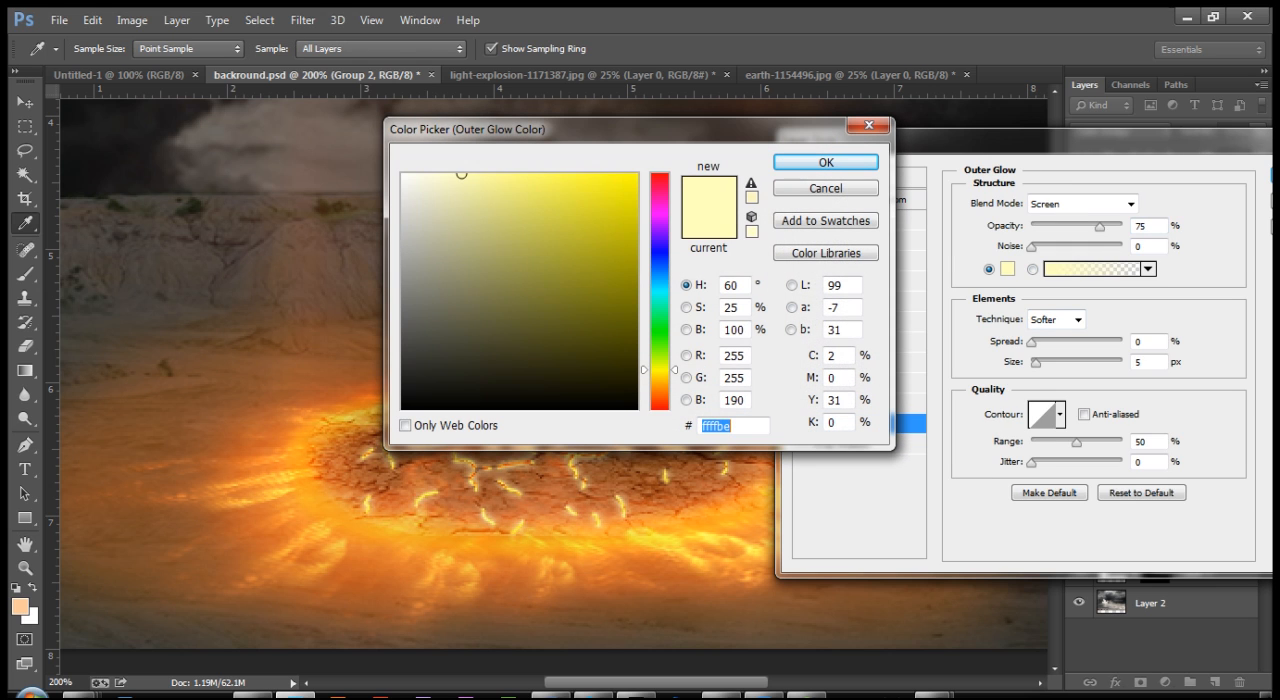
pyautogui.write('ffe4be')
pyautogui.moveTo(660, 386)
pyautogui.mouseDown()
pyautogui.moveTo(660, 400)
pyautogui.moveTo(660, 385)
pyautogui.mouseUp()
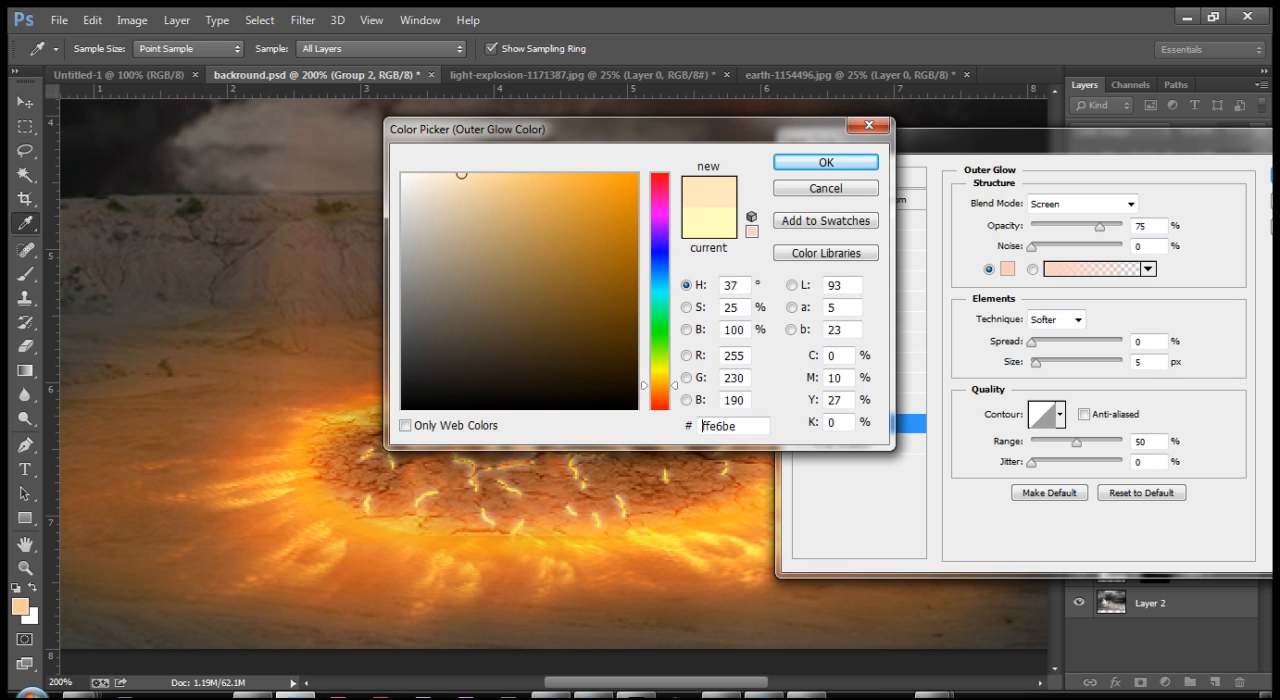
pyautogui.click(609, 175)
pyautogui.moveTo(609, 175); pyautogui.dragTo(630, 174)
pyautogui.click(826, 162)
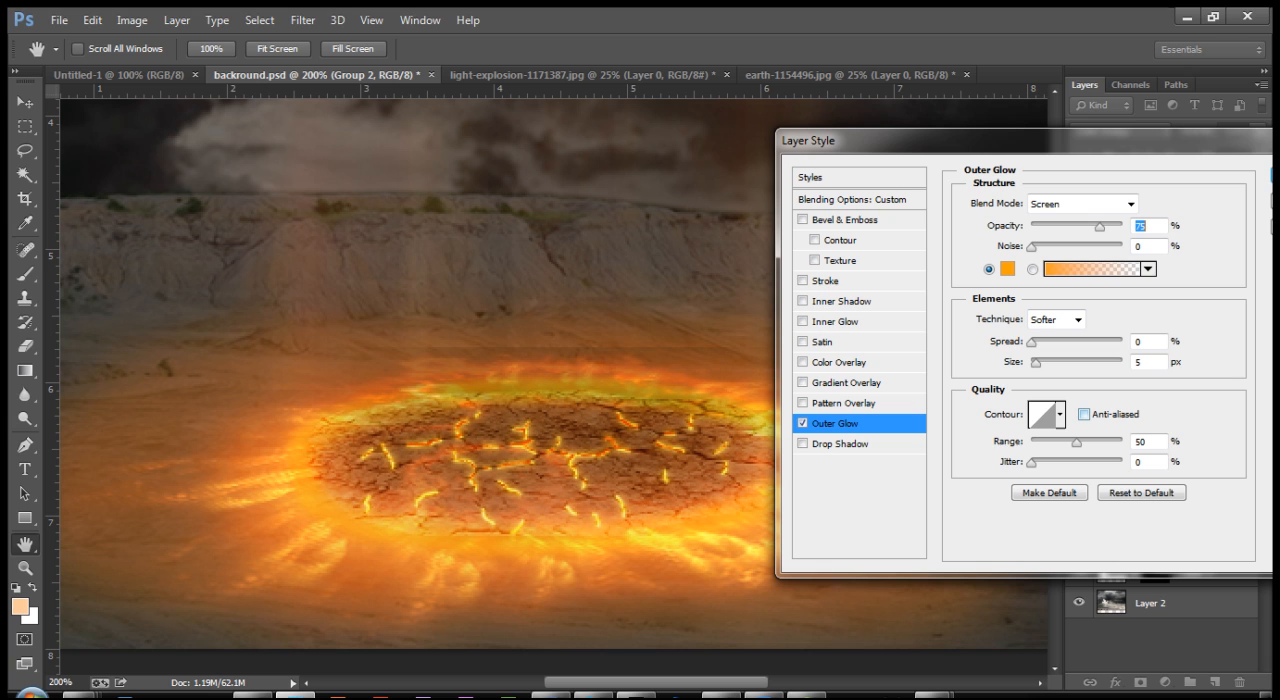
# Step: Try an Outer Glow size of 0 px on the crack highlights, check the whole scene and discard the layer style
pyautogui.moveTo(1036, 363); pyautogui.dragTo(1031, 363)
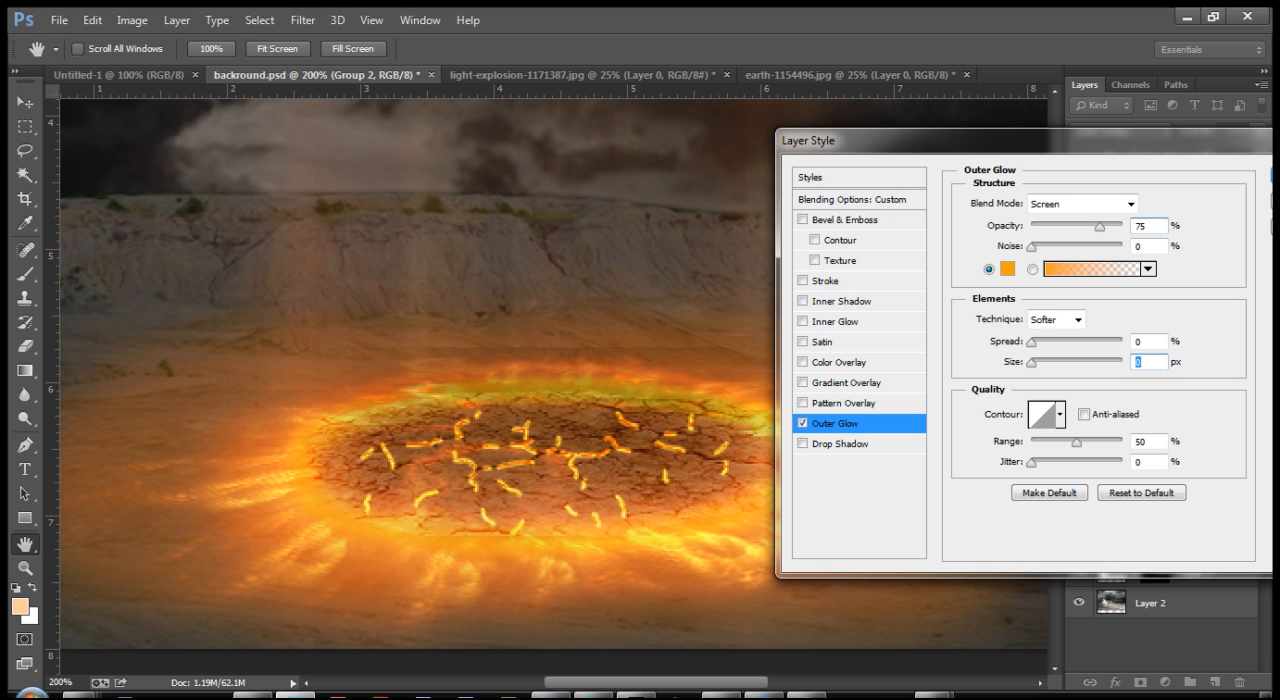
pyautogui.hotkey('ctrl', '-')
pyautogui.hotkey('ctrl', '-')
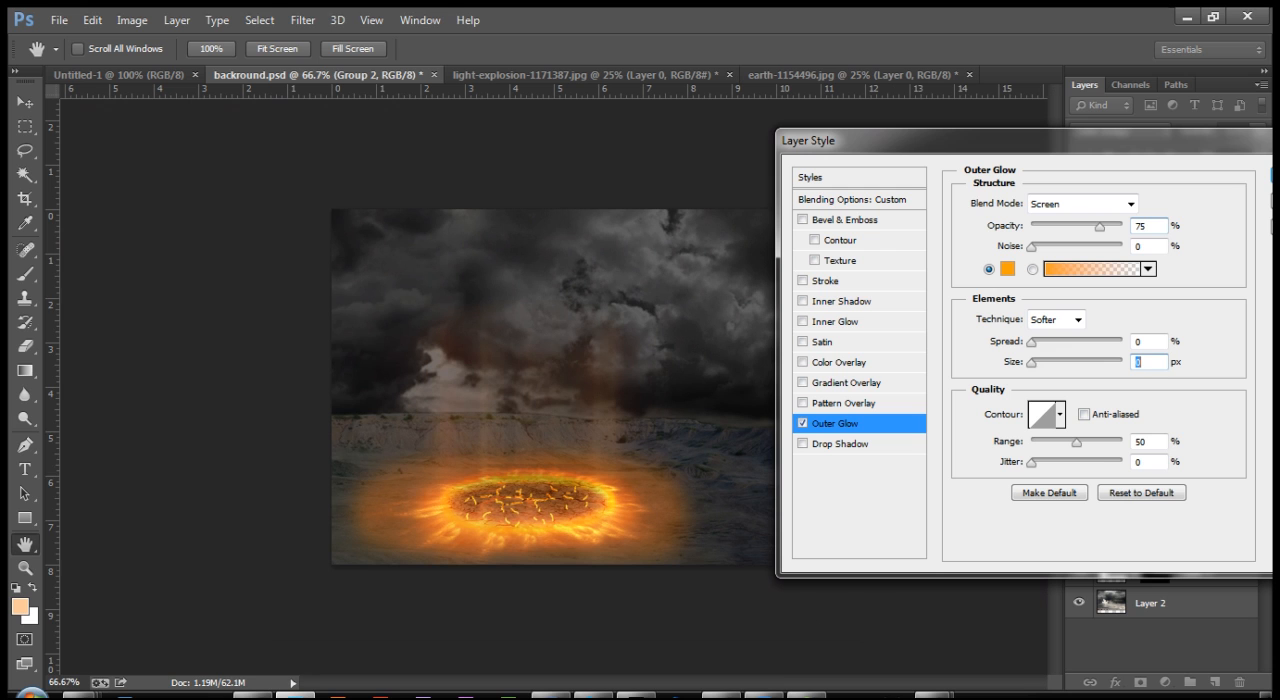
pyautogui.moveTo(1000, 141); pyautogui.dragTo(817, 178)
pyautogui.click(1134, 238)
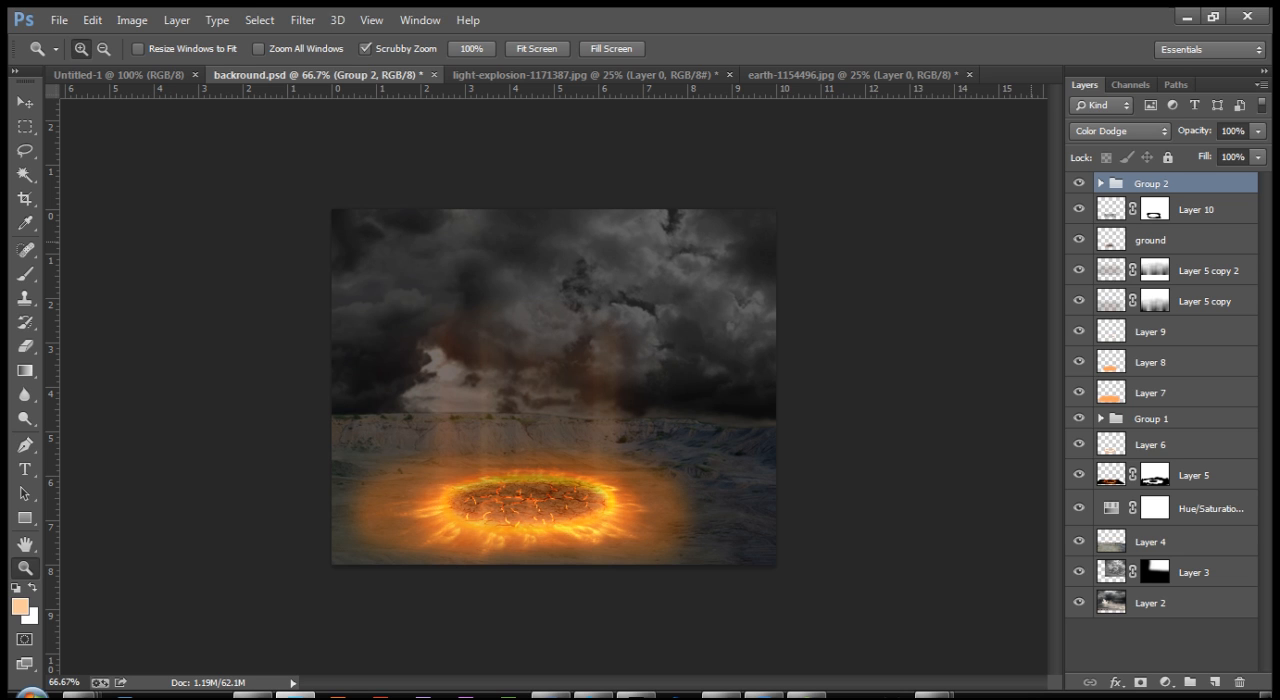
# Step: Compare the cracks up close and in the whole scene, and return the crack-highlight group's blend mode to Pass Through
pyautogui.hotkey('ctrl', '+')
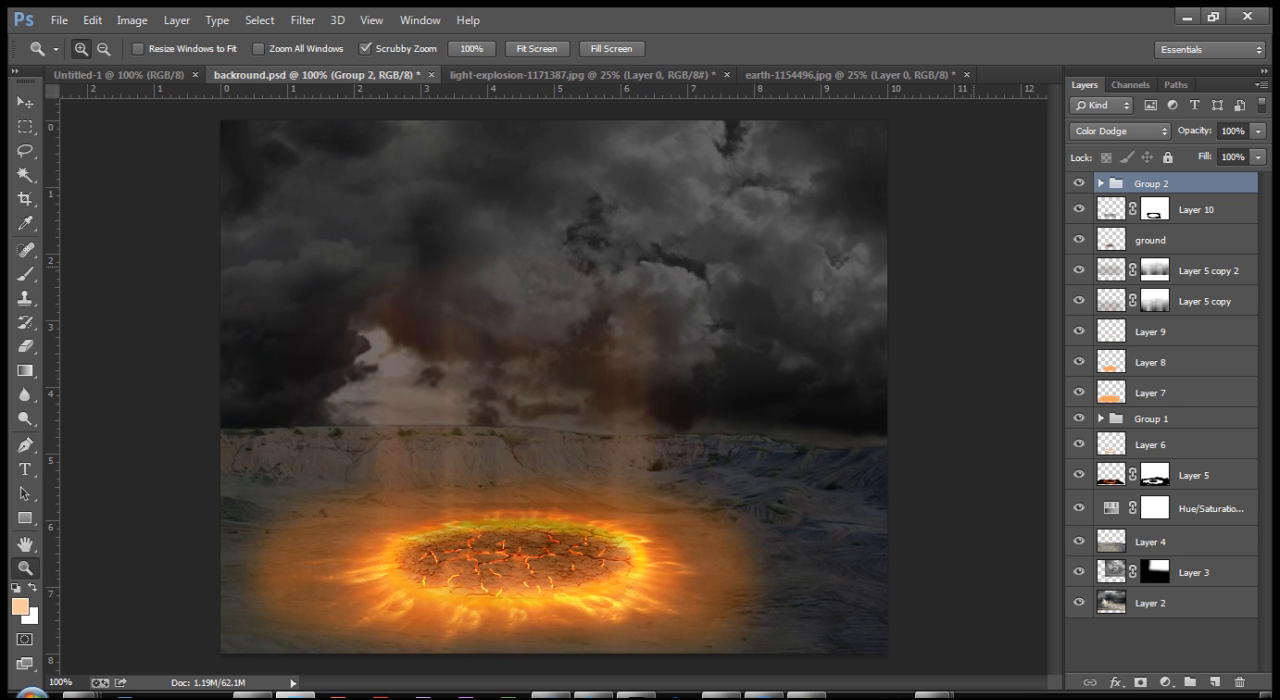
pyautogui.hotkey('ctrl', '+')
pyautogui.moveTo(482, 506); pyautogui.dragTo(543, 232)
pyautogui.moveTo(522, 377); pyautogui.dragTo(491, 349)
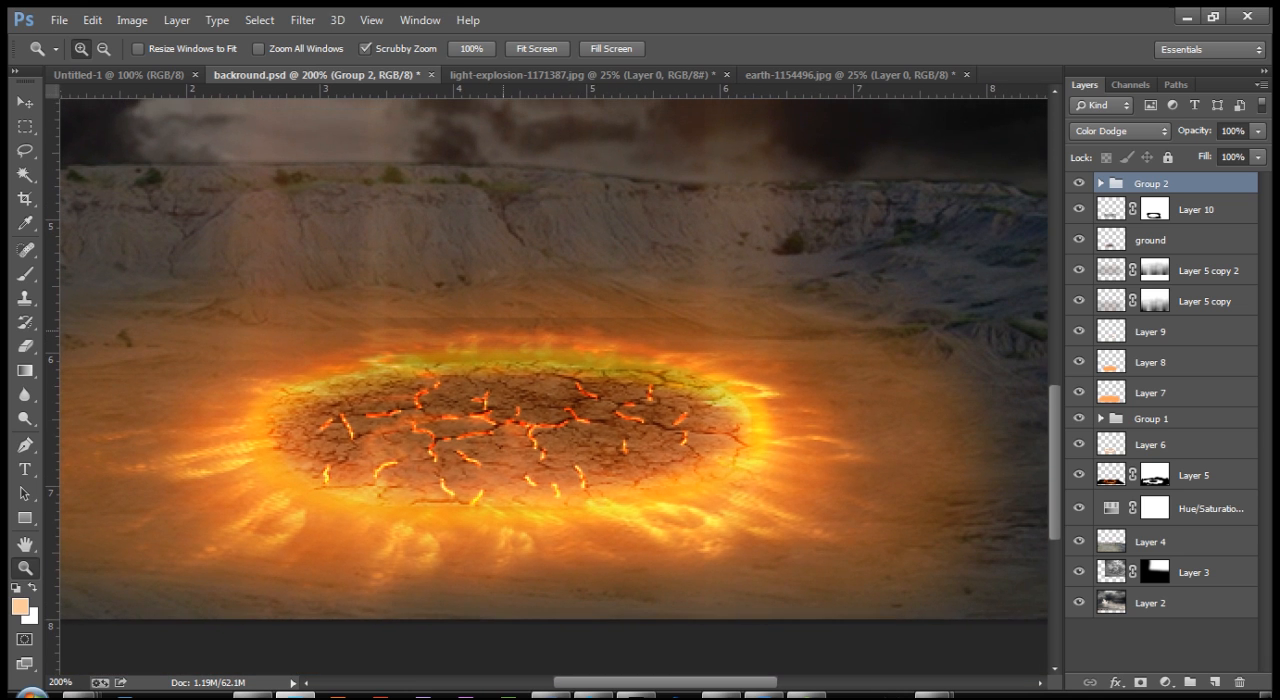
pyautogui.hotkey('ctrl', '-')
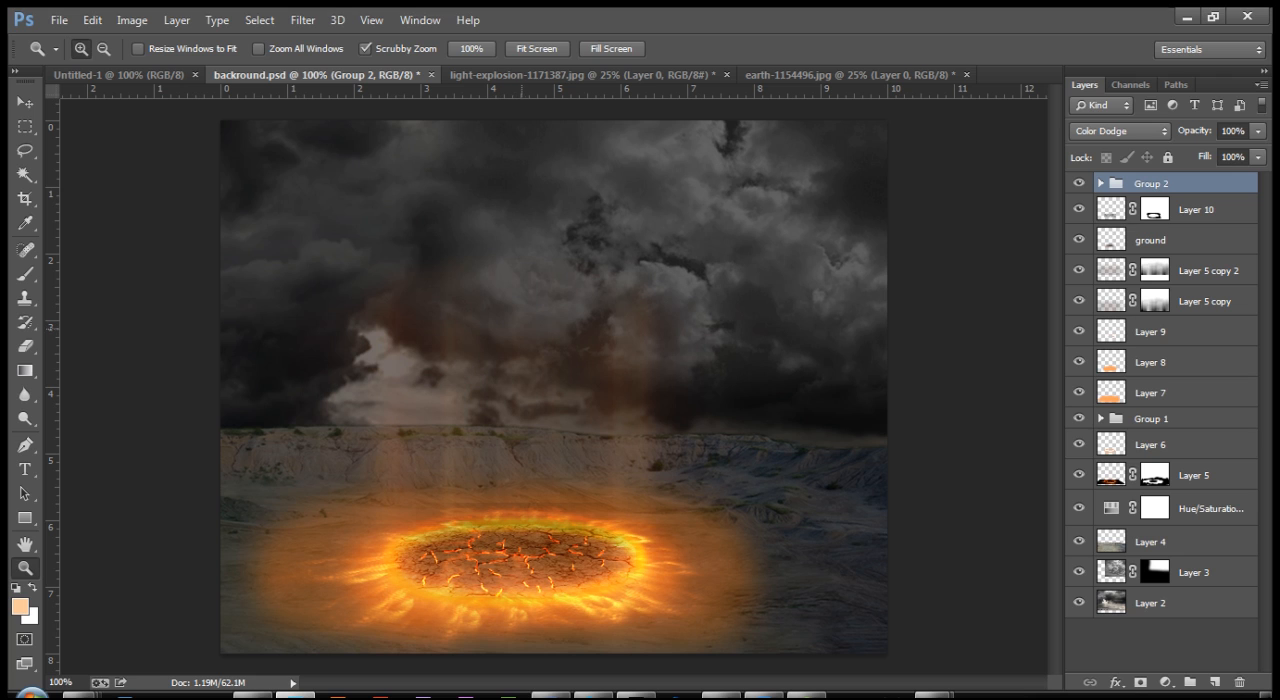
pyautogui.click(1120, 131)
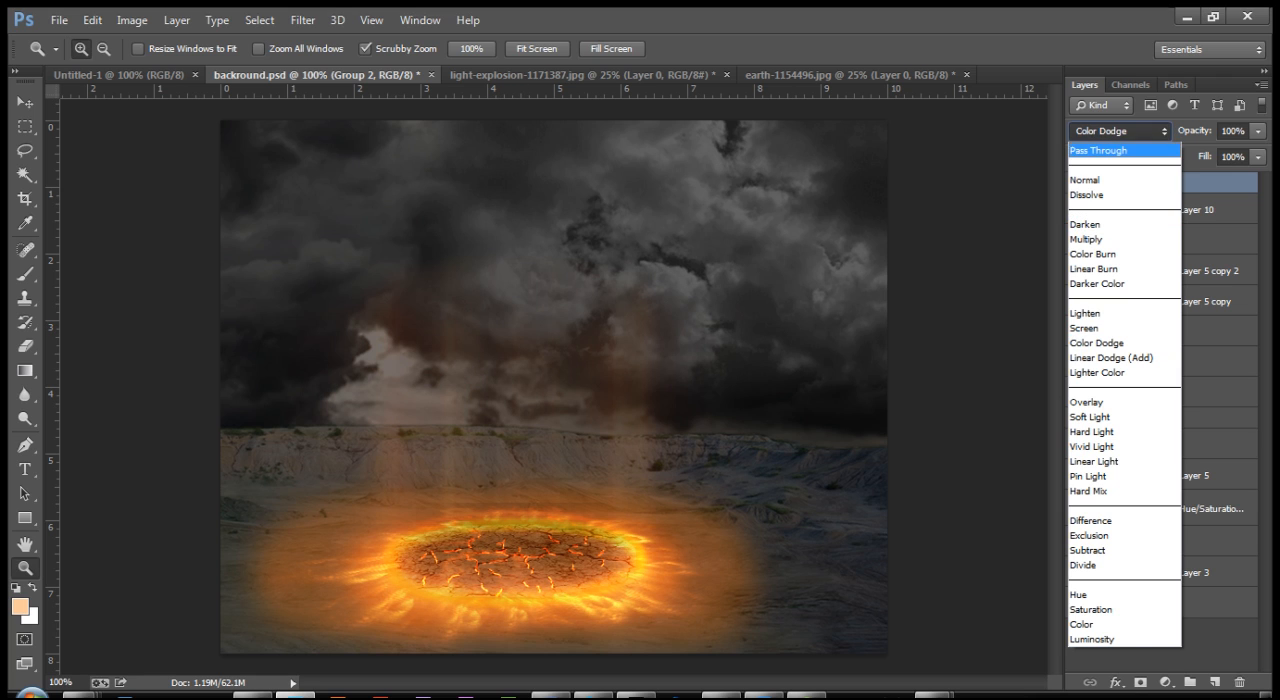
pyautogui.click(1099, 151)
pyautogui.hotkey('ctrl', '+')
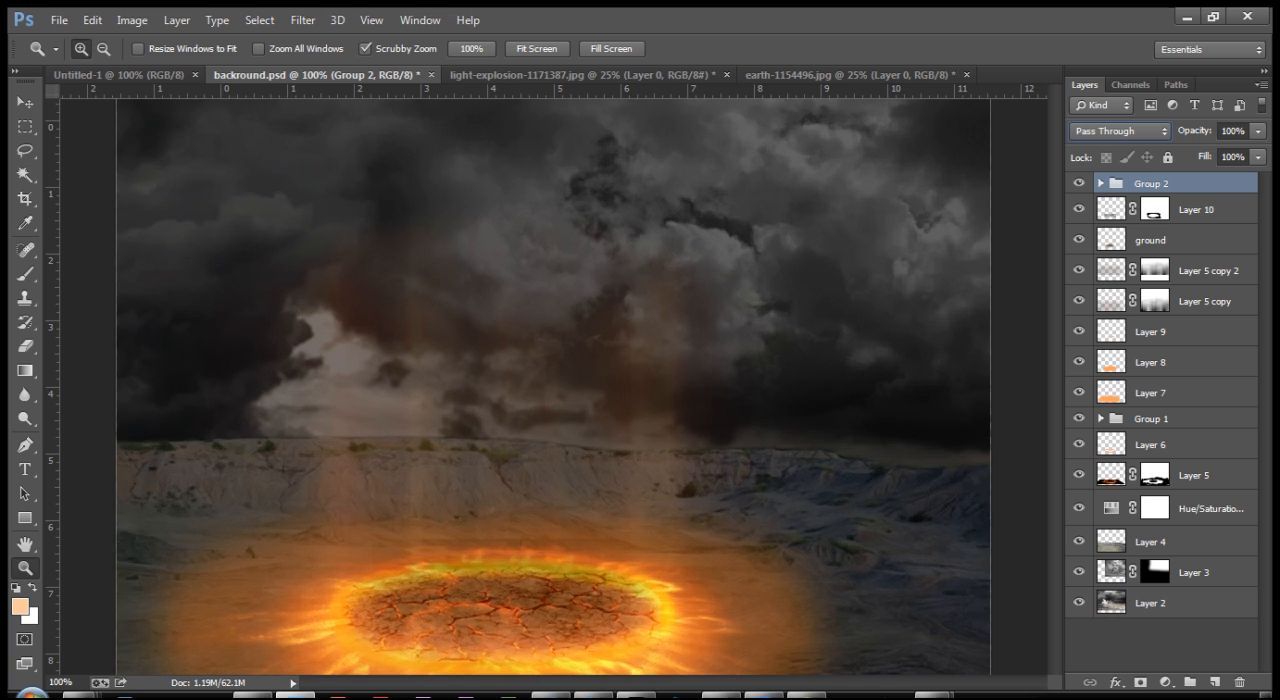
pyautogui.moveTo(447, 667); pyautogui.dragTo(497, 403)
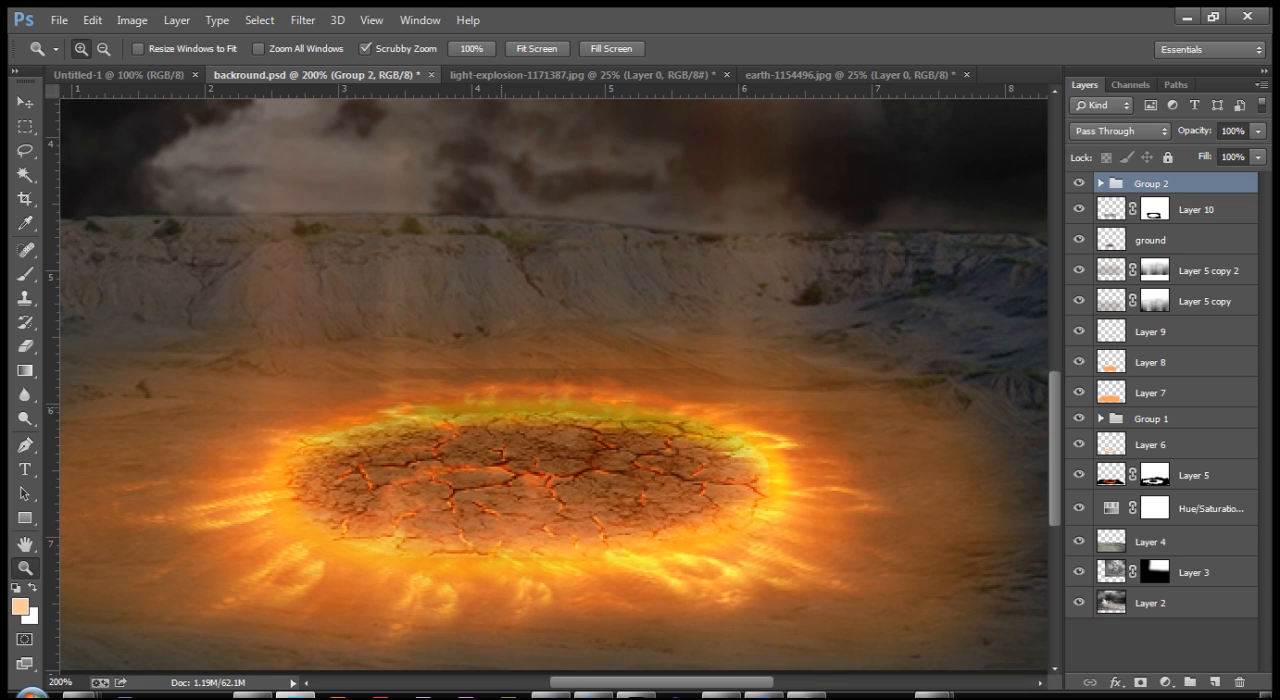
pyautogui.hotkey('ctrl', '-')
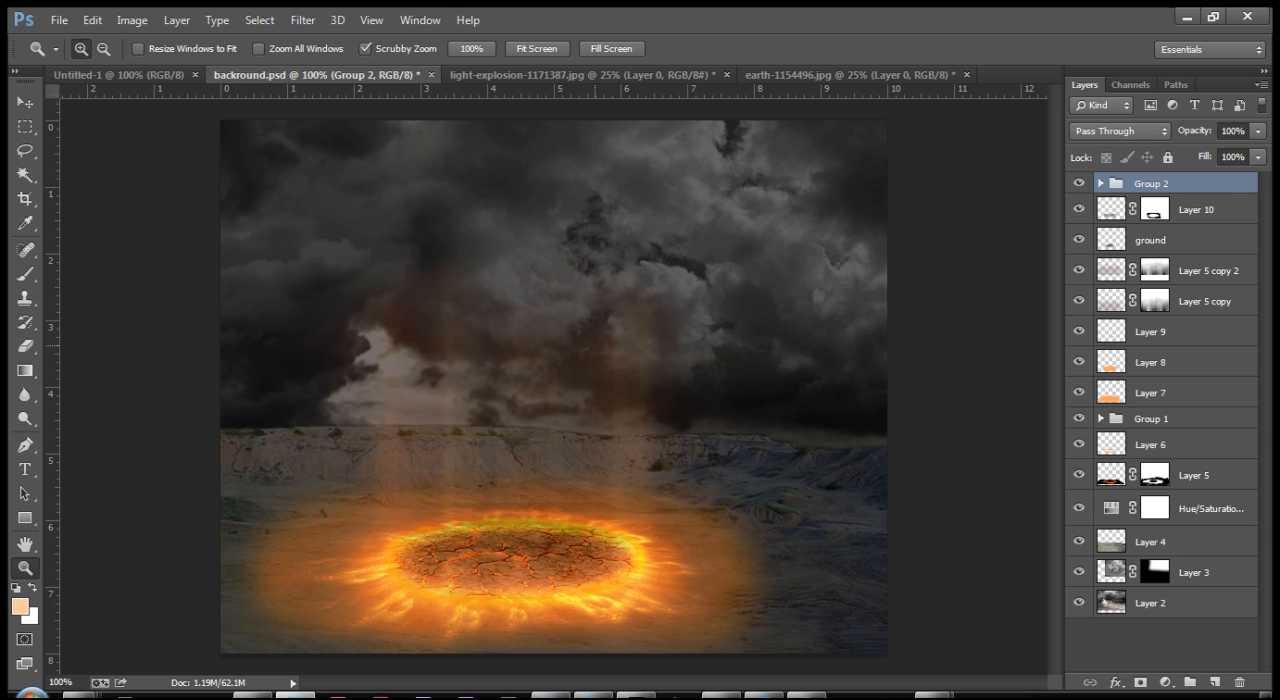
# Step: Open IMG_20160526_184230.psd from the desktop's pictures folder and copy its cut-out man into backround.psd
pyautogui.hotkey('ctrl', 'o')
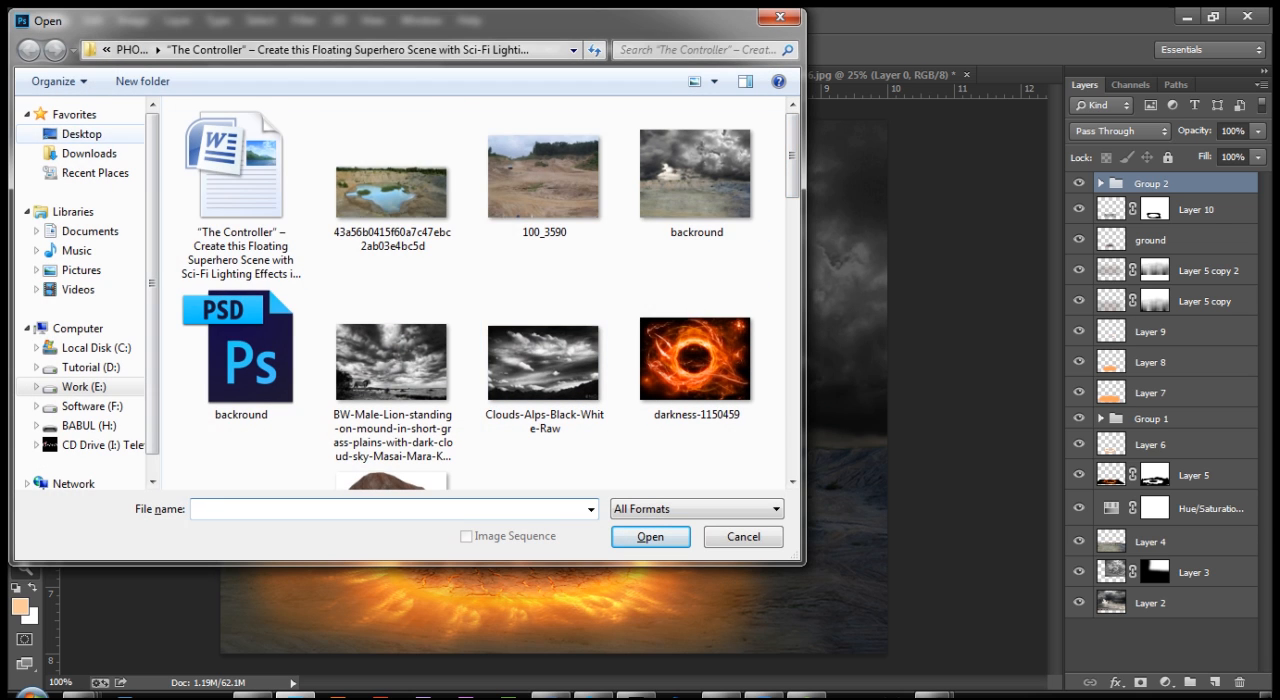
pyautogui.click(82, 134)
pyautogui.doubleClick(460, 229)
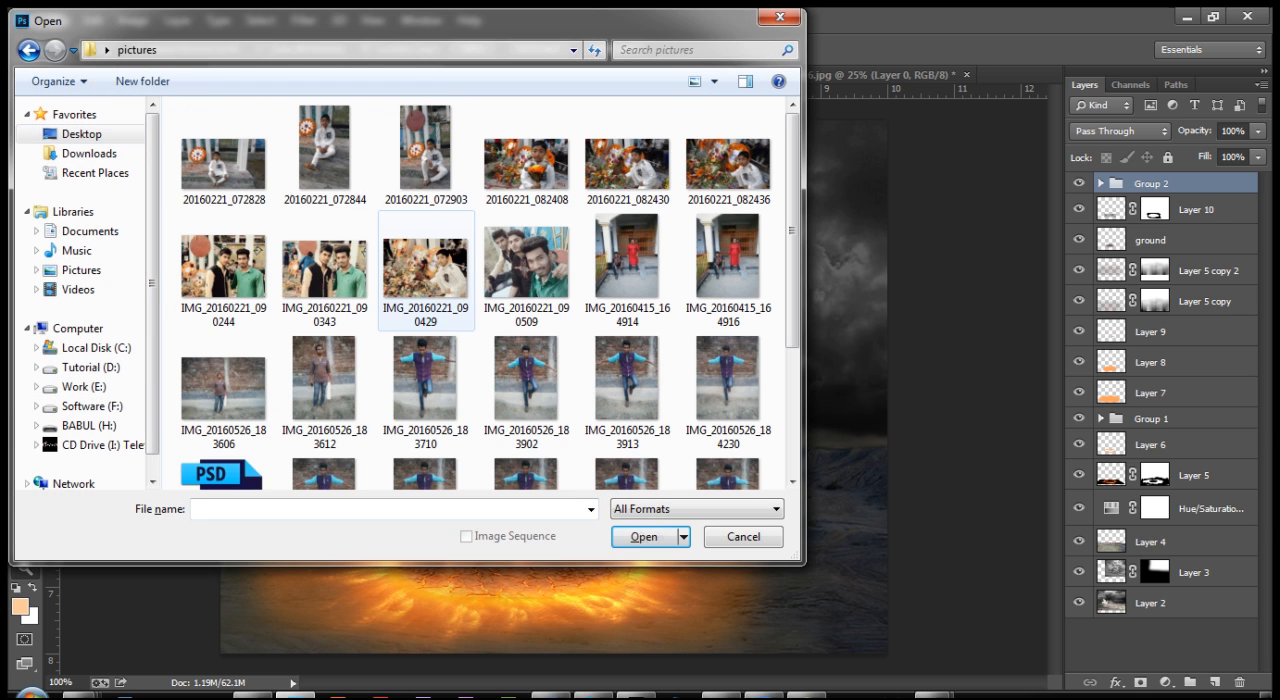
pyautogui.scroll(-2, 480, 290)
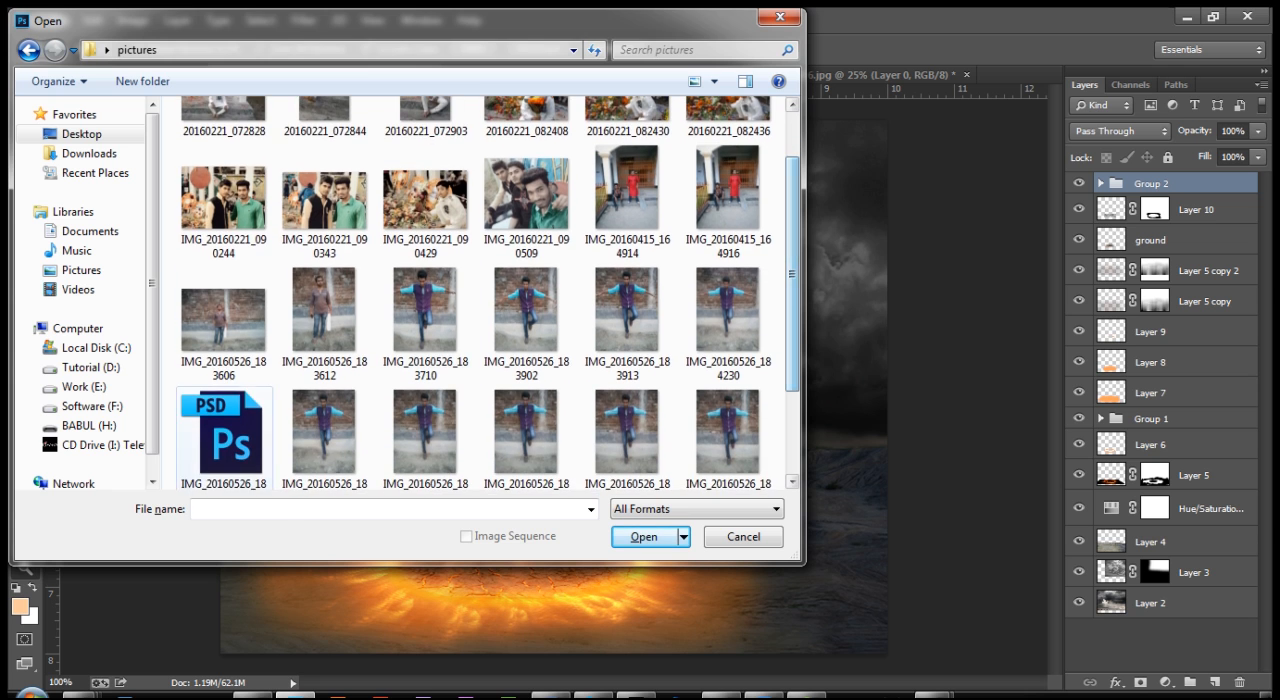
pyautogui.click(222, 420)
pyautogui.doubleClick(222, 420)
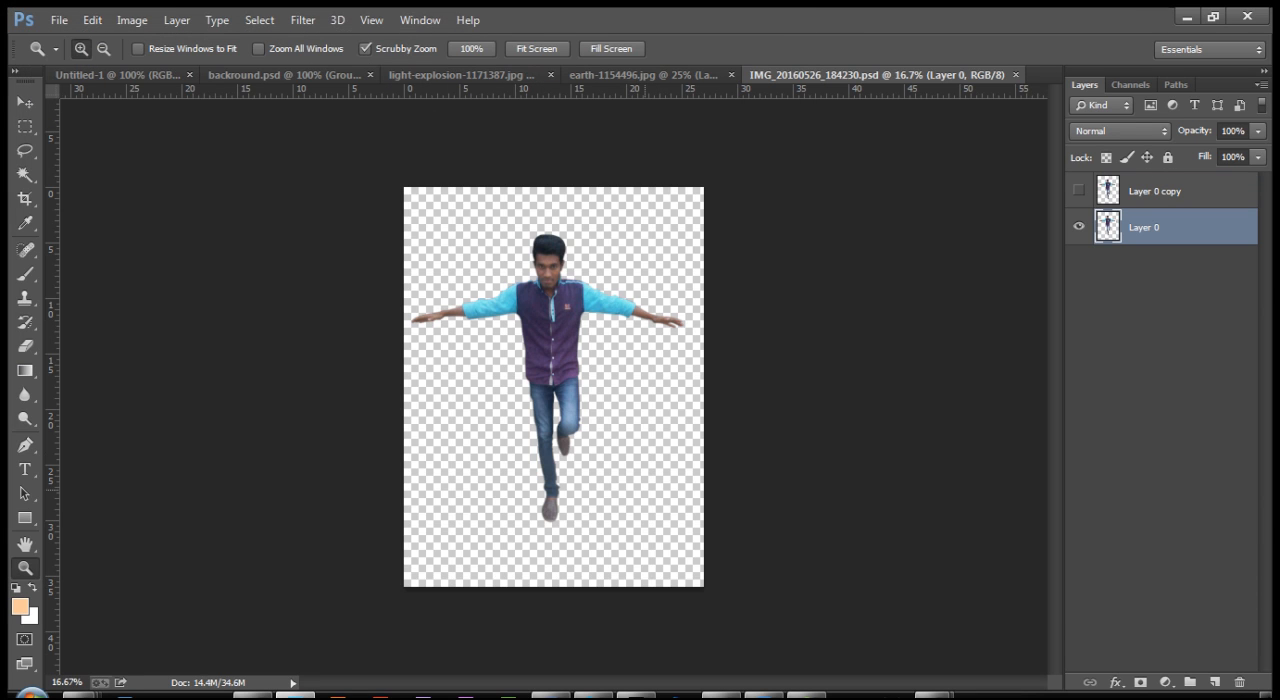
pyautogui.press('v')
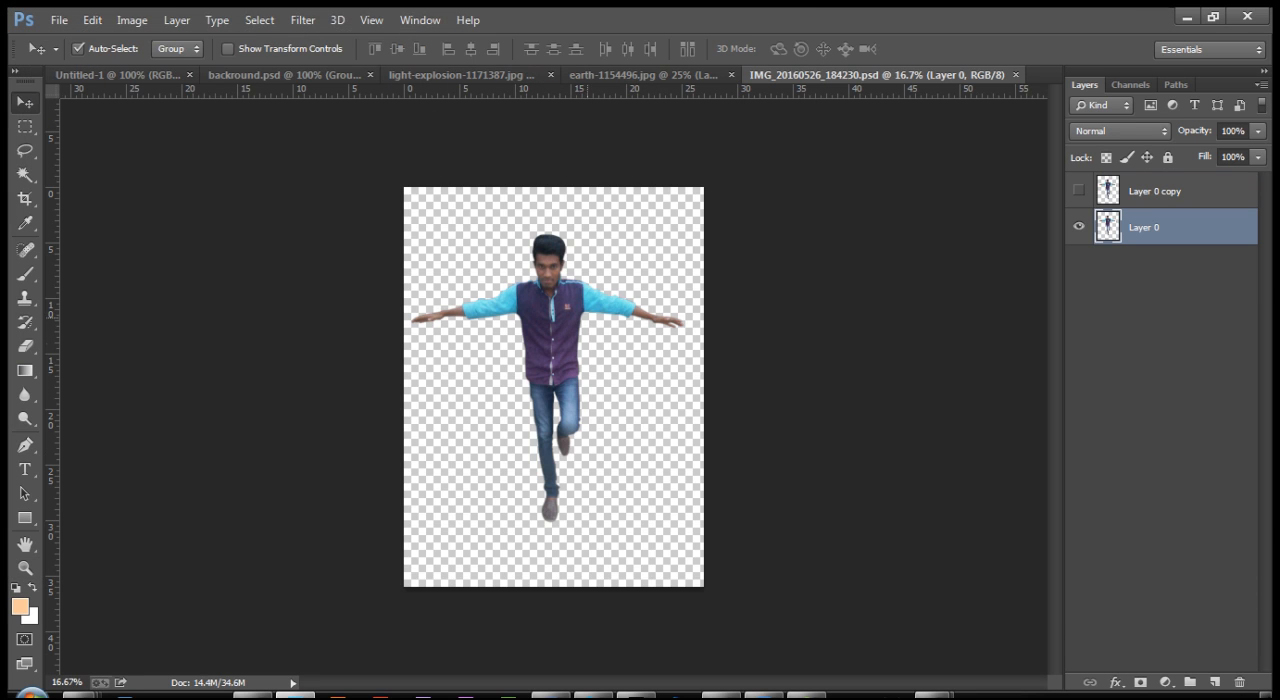
pyautogui.moveTo(554, 318); pyautogui.dragTo(550, 380)
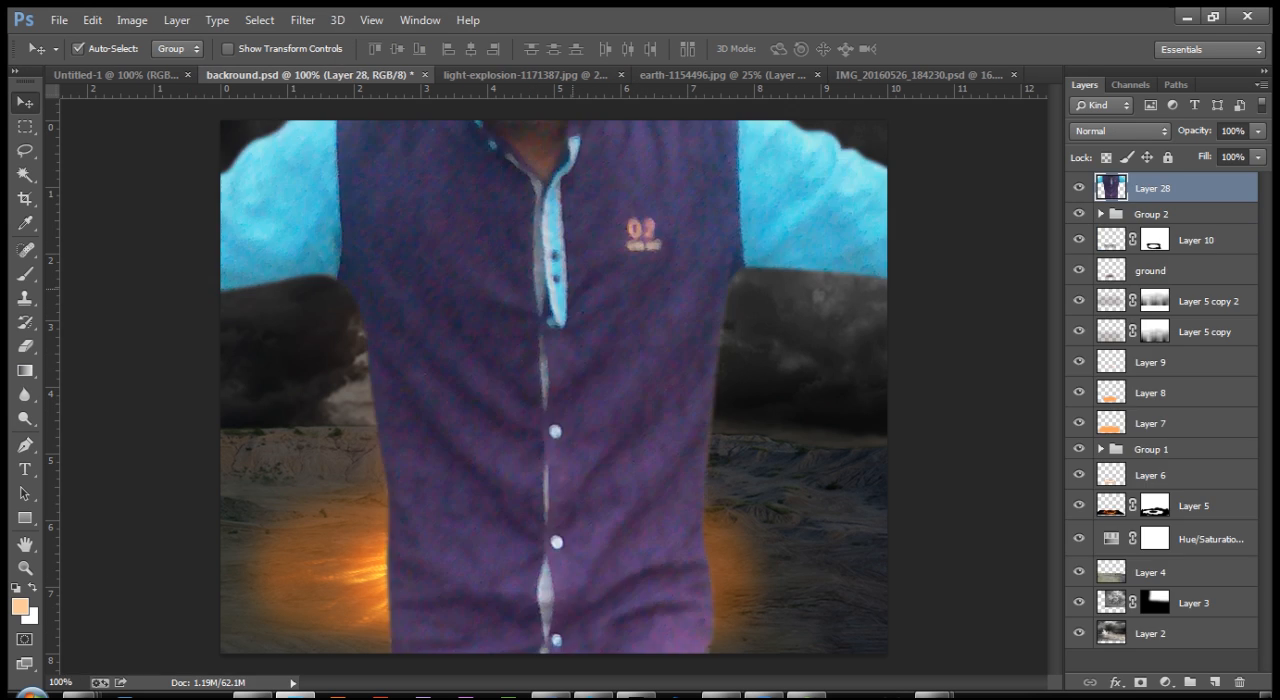
# Step: Start a free transform on the man's layer and scale him down to about 18.7% around his center
pyautogui.hotkey('ctrl', '-')
pyautogui.hotkey('ctrl', '-')
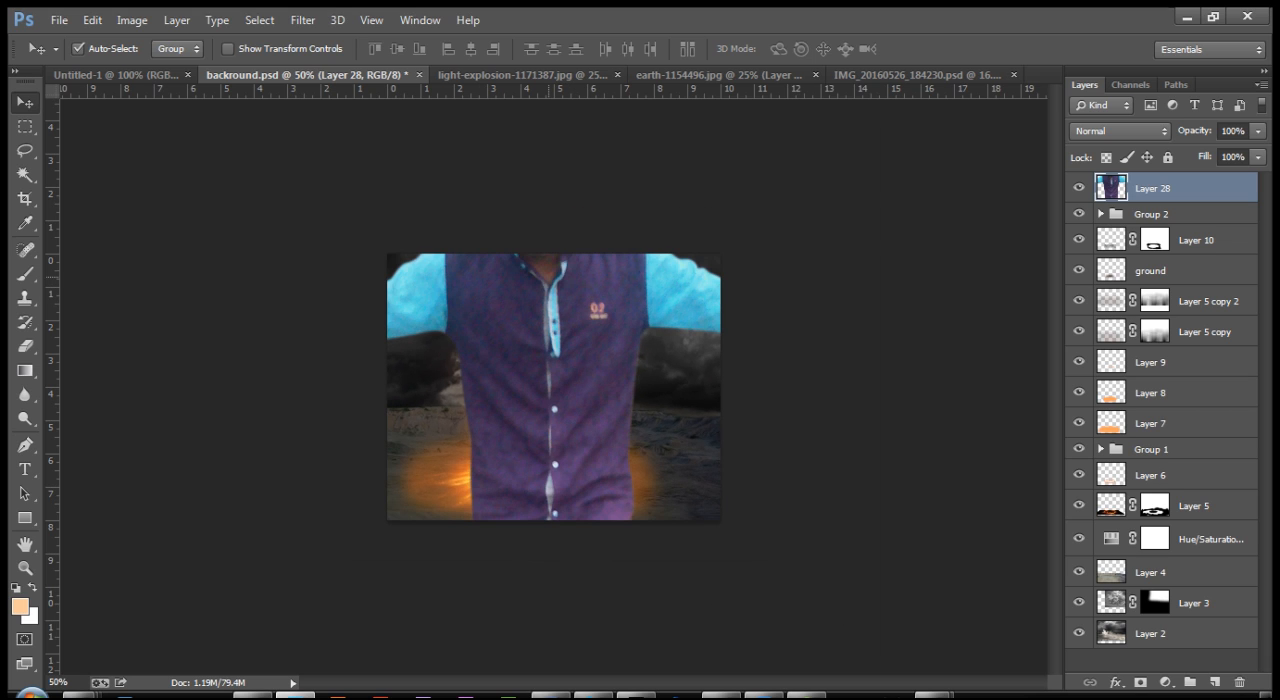
pyautogui.hotkey('ctrl', 't')
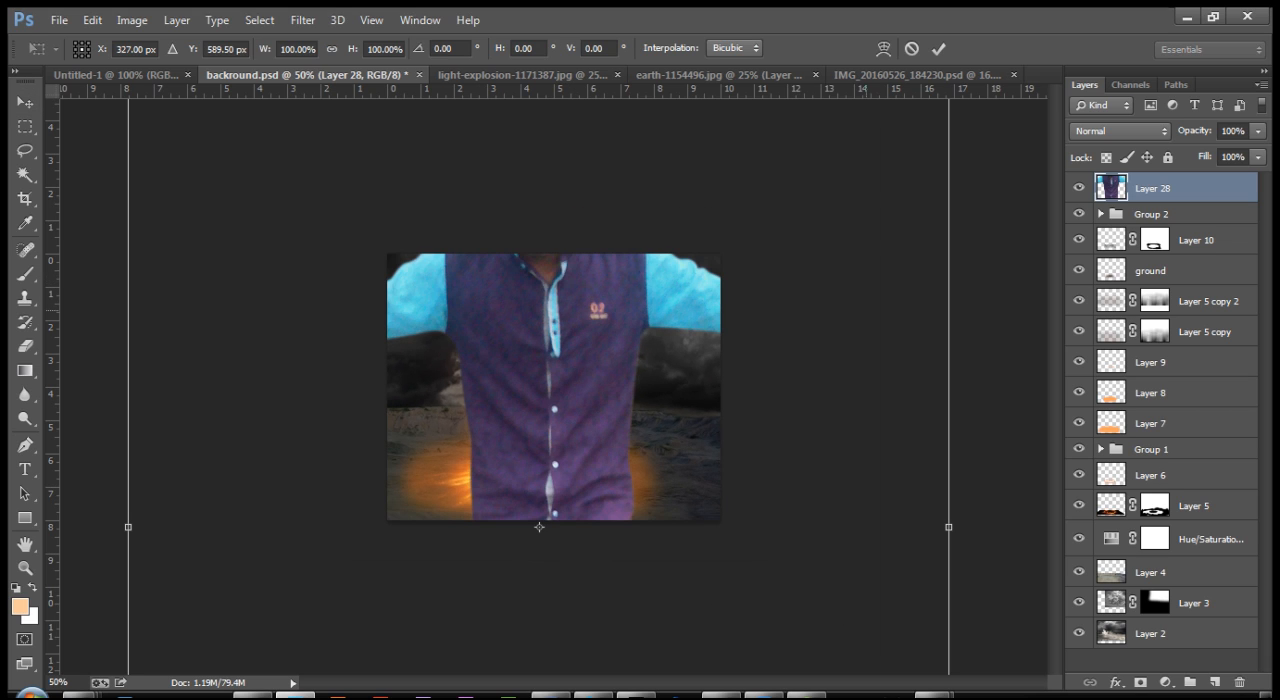
pyautogui.hotkey('ctrl', '-')
pyautogui.moveTo(817, 191); pyautogui.dragTo(559, 388)
# Step: Scale the man down further to about 12.6% and position him over the cracked ground inside the fiery ring
pyautogui.hotkey('ctrl', '+')
pyautogui.hotkey('ctrl', '+')
pyautogui.hotkey('ctrl', '+')
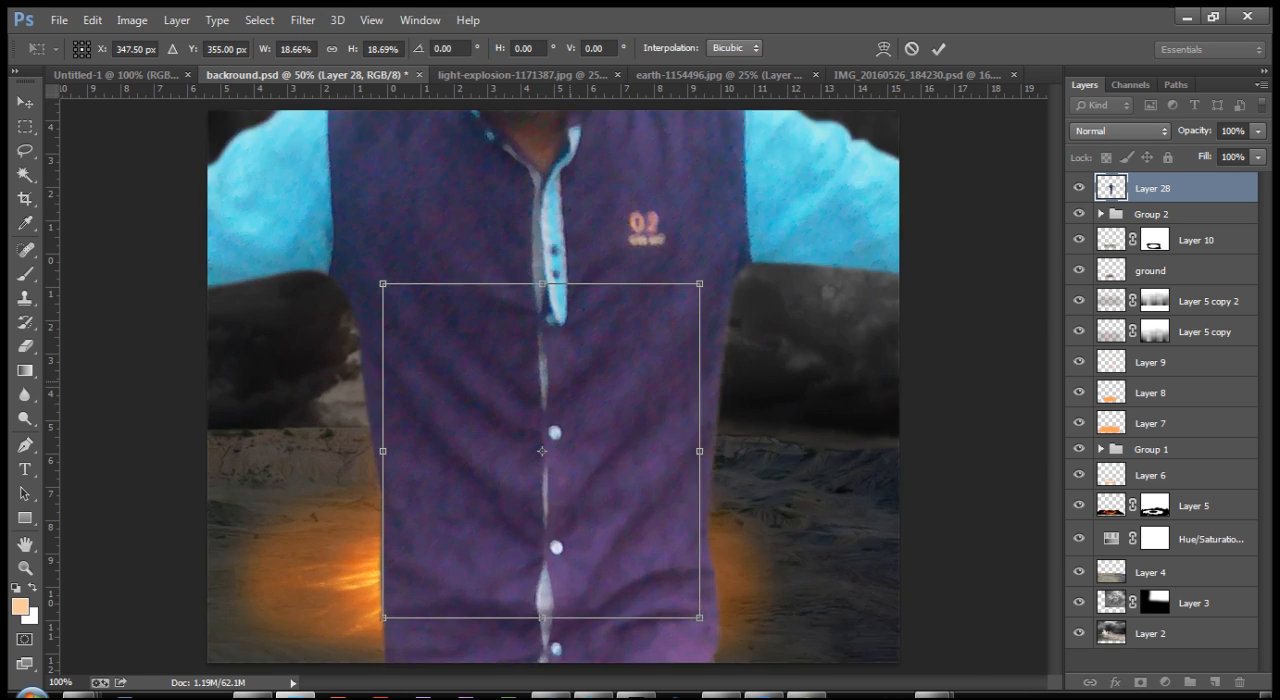
pyautogui.hotkey('ctrl', '+')
pyautogui.moveTo(836, 187); pyautogui.dragTo(737, 292)
pyautogui.scroll(-5, 737, 292)
pyautogui.moveTo(551, 196); pyautogui.dragTo(535, 263)
pyautogui.moveTo(524, 339); pyautogui.dragTo(533, 340)
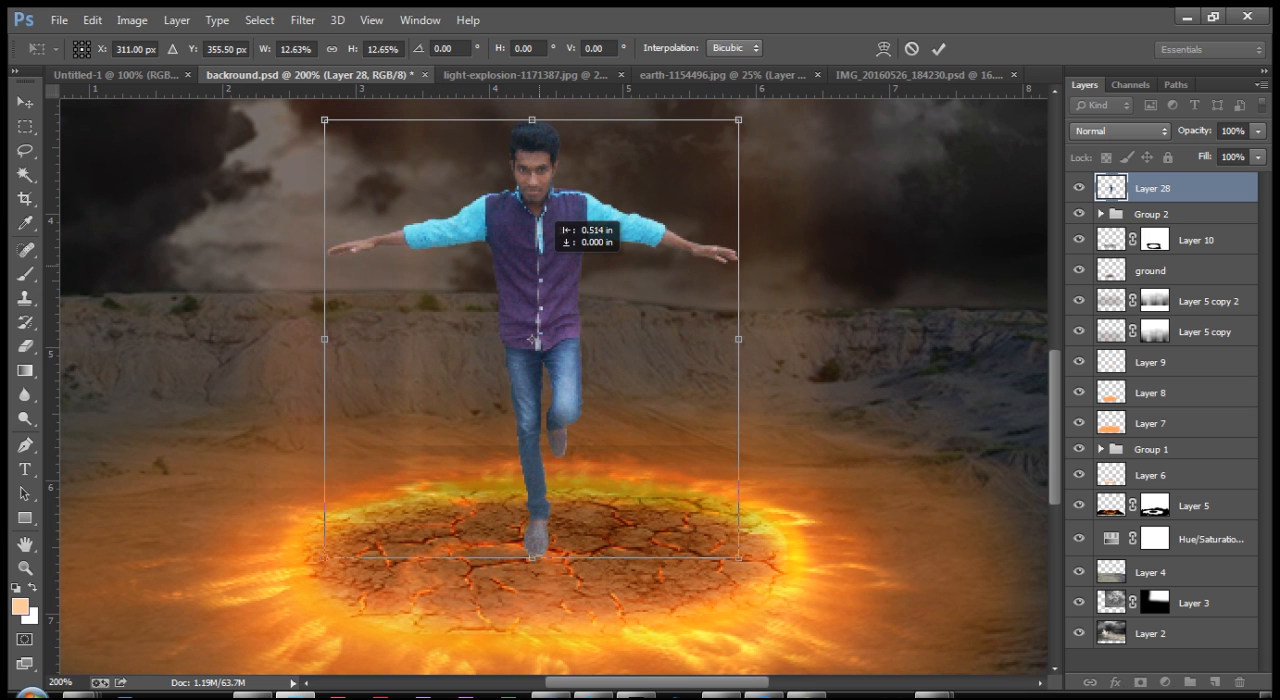
pyautogui.moveTo(532, 339); pyautogui.dragTo(541, 335)
# Step: Reduce the man to about 9.4%, lower him so his foot meets the cracked ground, and apply the transform
pyautogui.hotkey('ctrl', '-')
pyautogui.hotkey('ctrl', '-')
pyautogui.hotkey('ctrl', '-')
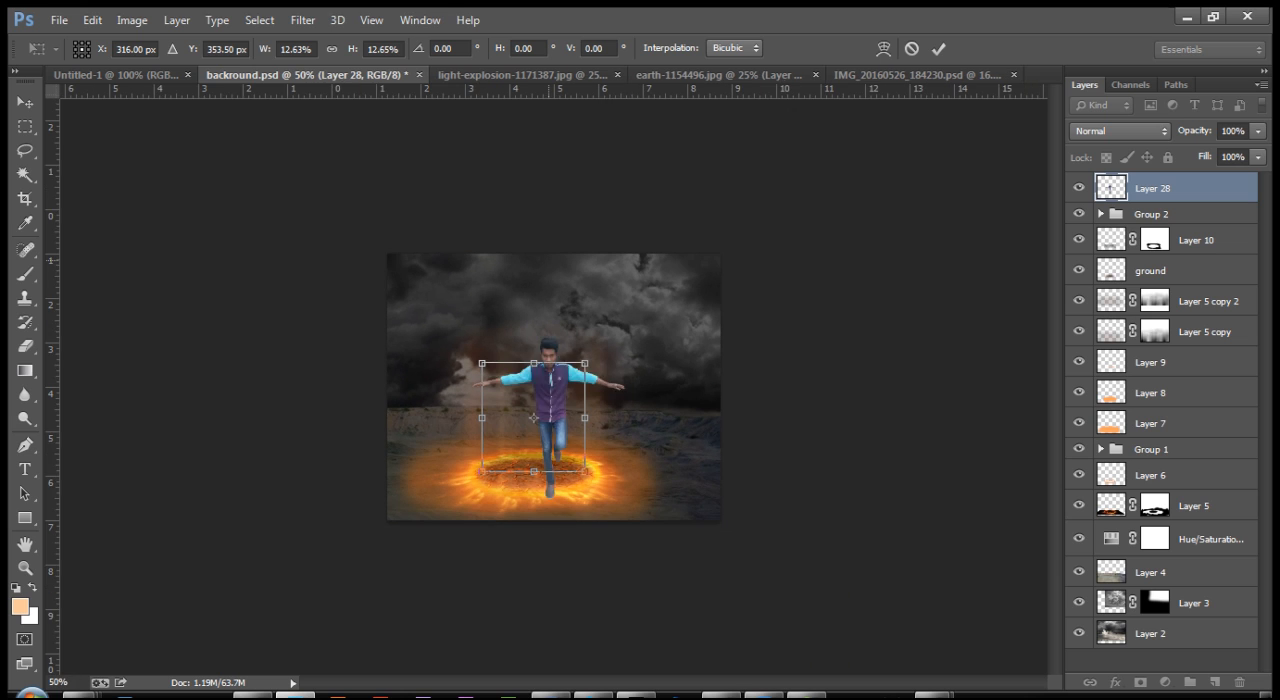
pyautogui.moveTo(585, 363); pyautogui.dragTo(571, 378)
pyautogui.hotkey('ctrl', '+')
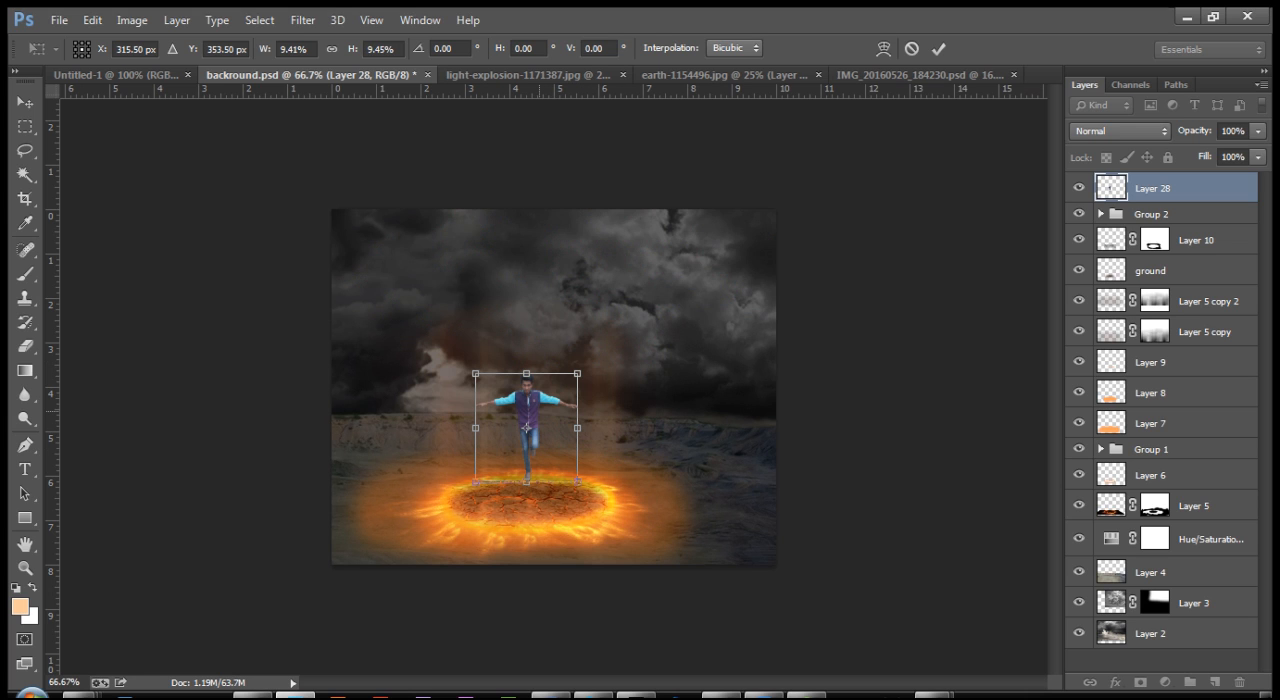
pyautogui.moveTo(544, 386); pyautogui.dragTo(545, 408)
pyautogui.press('Return')
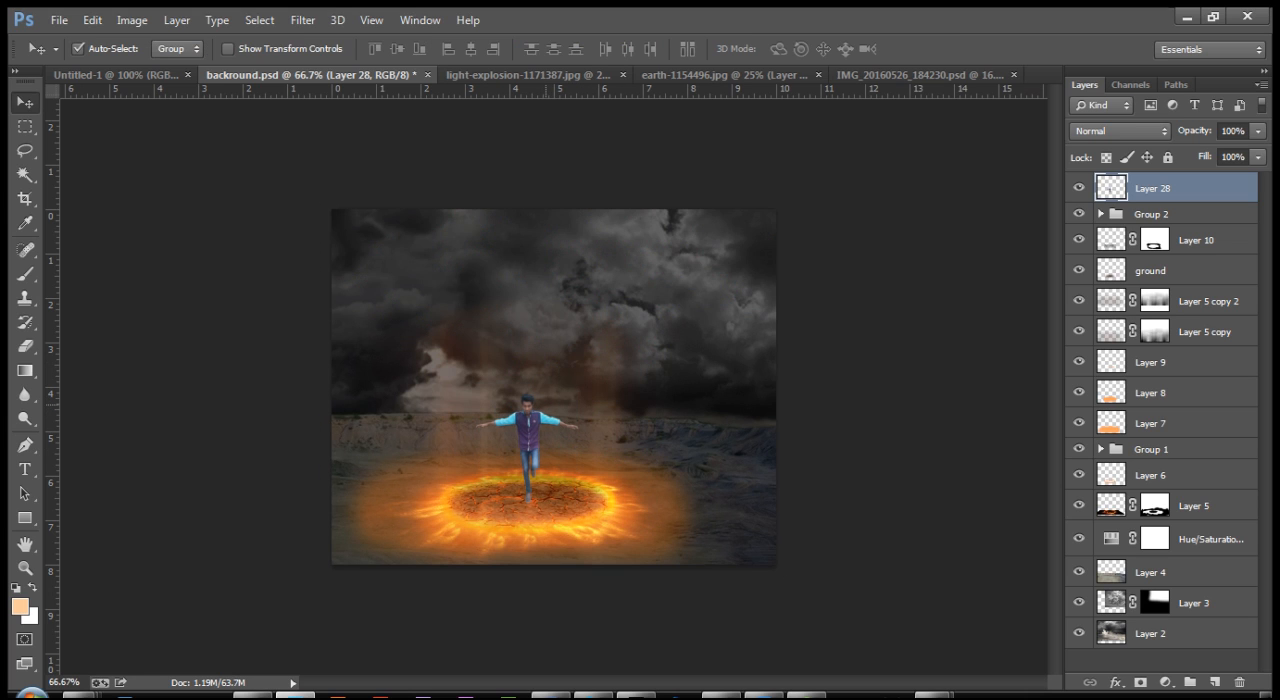
# Step: Nudge the man about 0.03 in horizontally and 0.06 in vertically to fine-tune his position inside the fiery ring
pyautogui.hotkey('ctrl', '+')
pyautogui.hotkey('ctrl', '+')
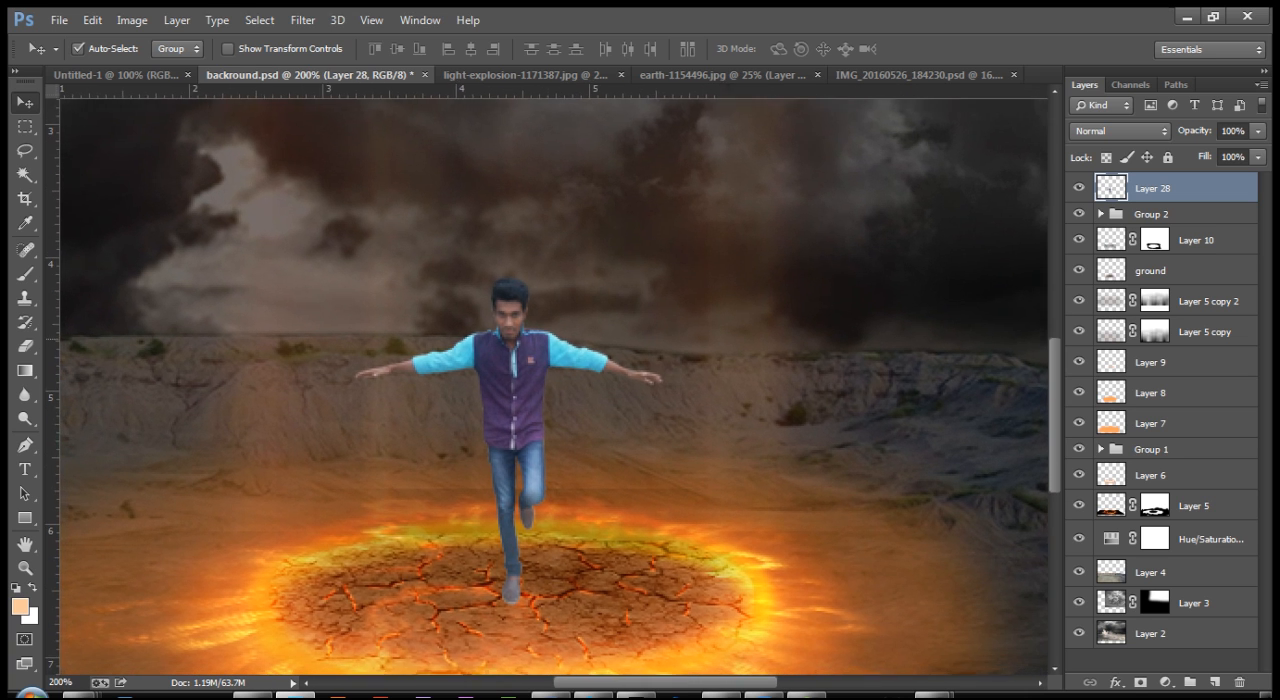
pyautogui.moveTo(518, 345); pyautogui.dragTo(536, 316)
pyautogui.moveTo(533, 371); pyautogui.dragTo(537, 362)
pyautogui.moveTo(545, 320); pyautogui.dragTo(546, 318)
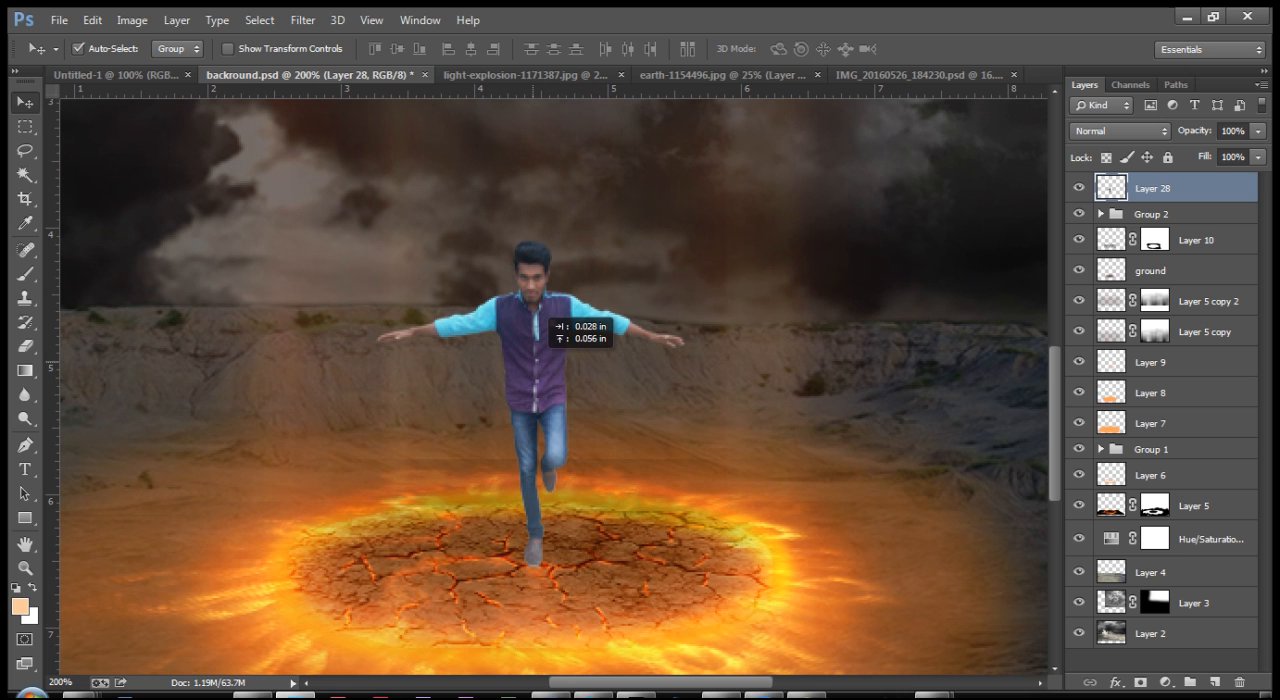
pyautogui.moveTo(557, 394); pyautogui.dragTo(523, 398)
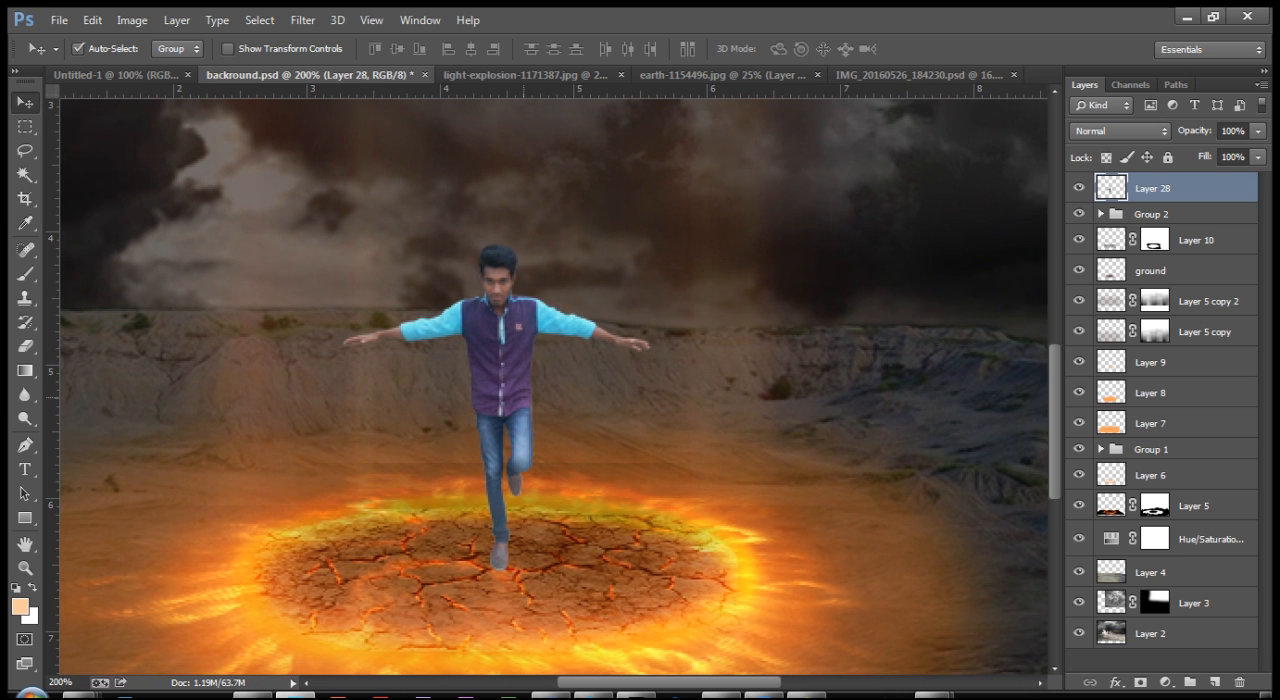
# Step: Add a Hue/Saturation adjustment above the man's layer and set its hue to -7
pyautogui.hotkey('ctrl', '-')
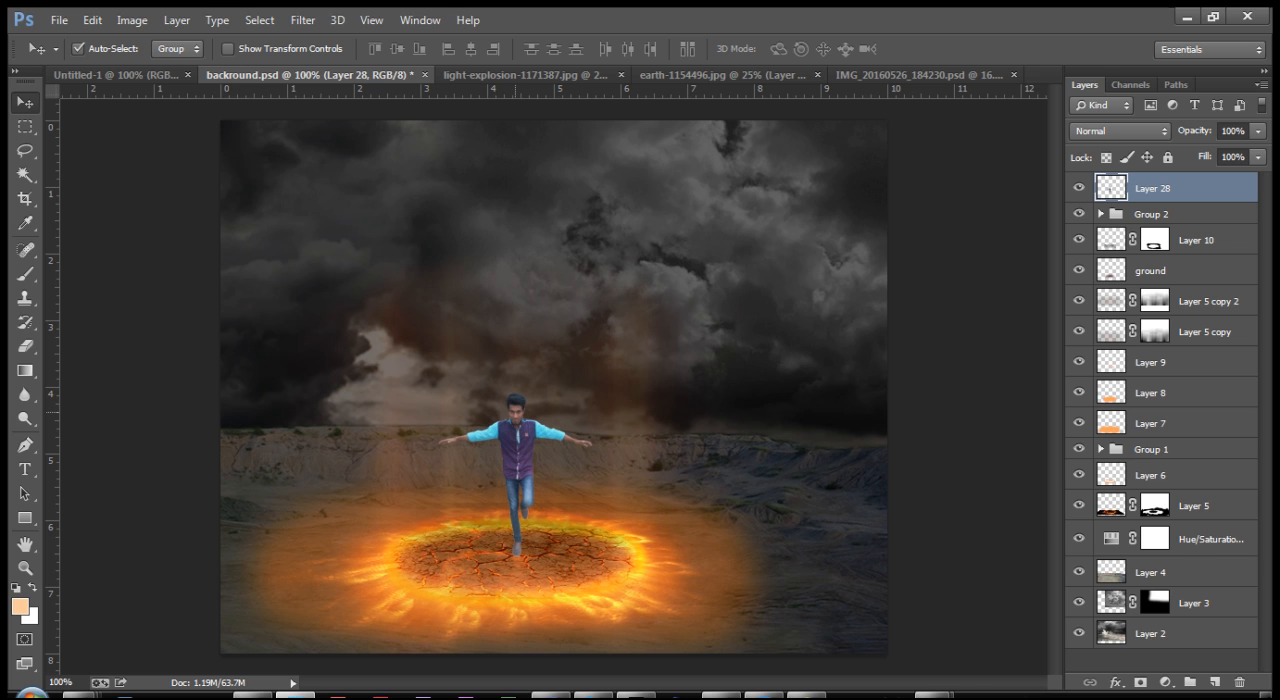
pyautogui.hotkey('ctrl', '+')
pyautogui.moveTo(483, 491); pyautogui.dragTo(539, 337)
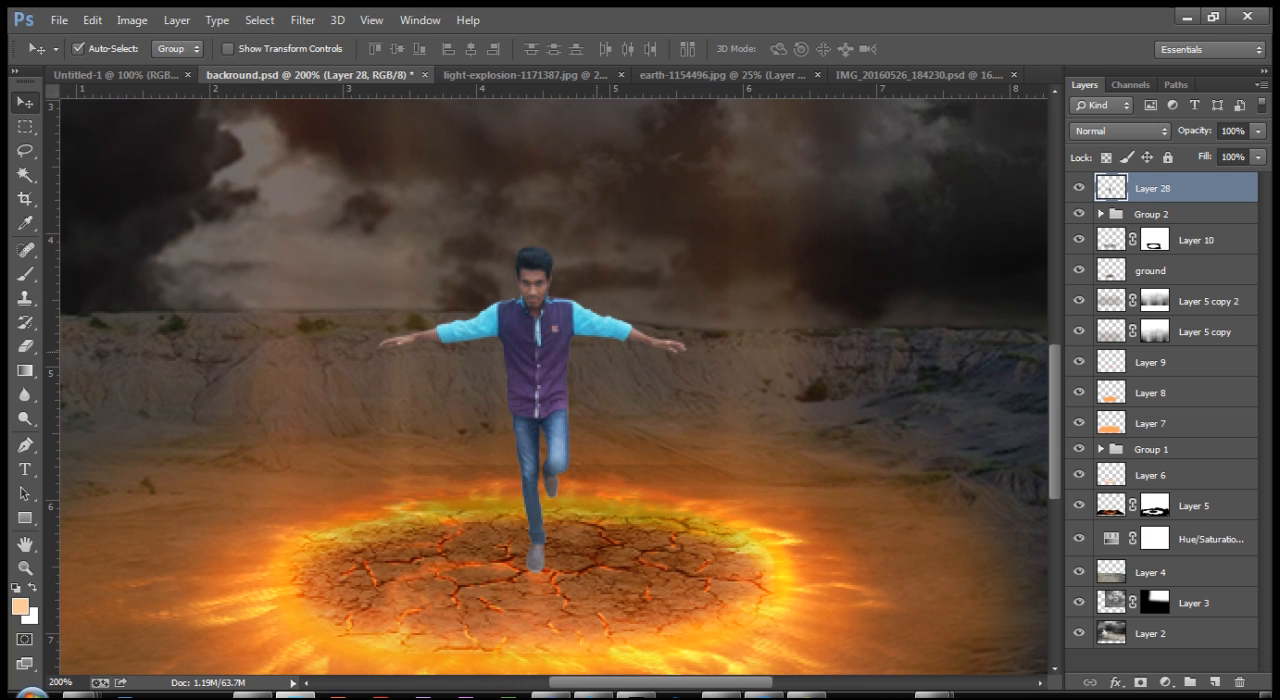
pyautogui.click(1164, 682)
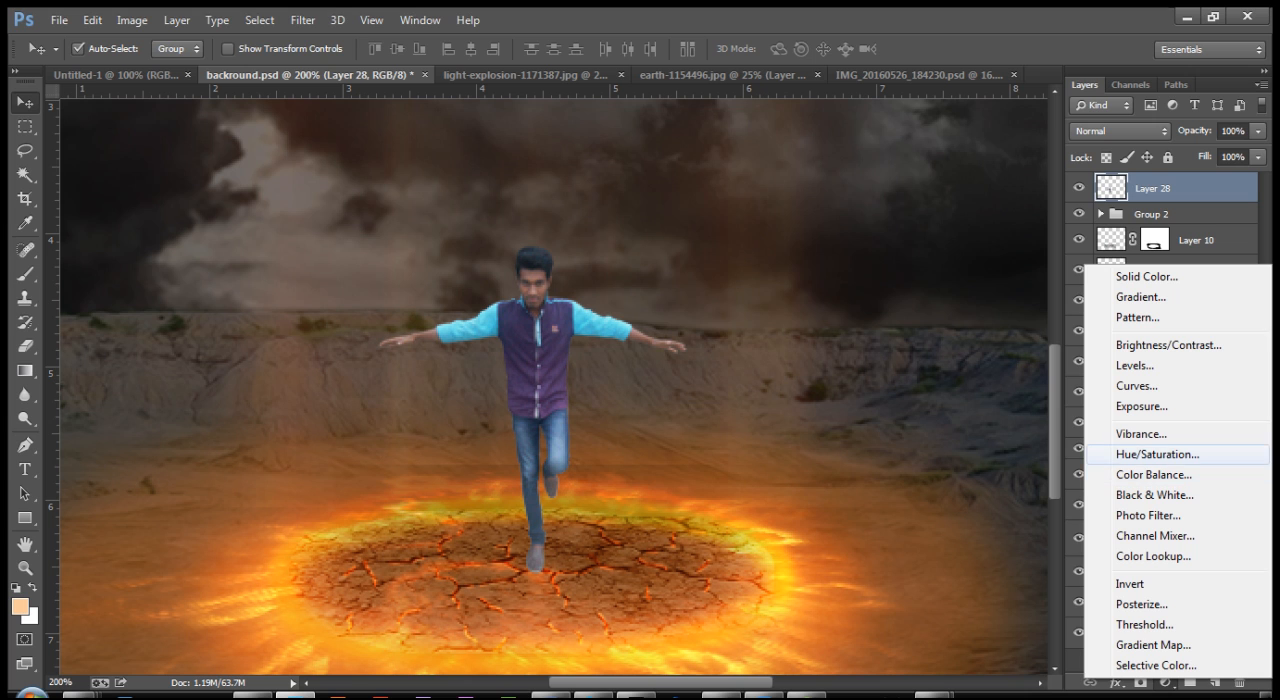
pyautogui.click(1157, 454)
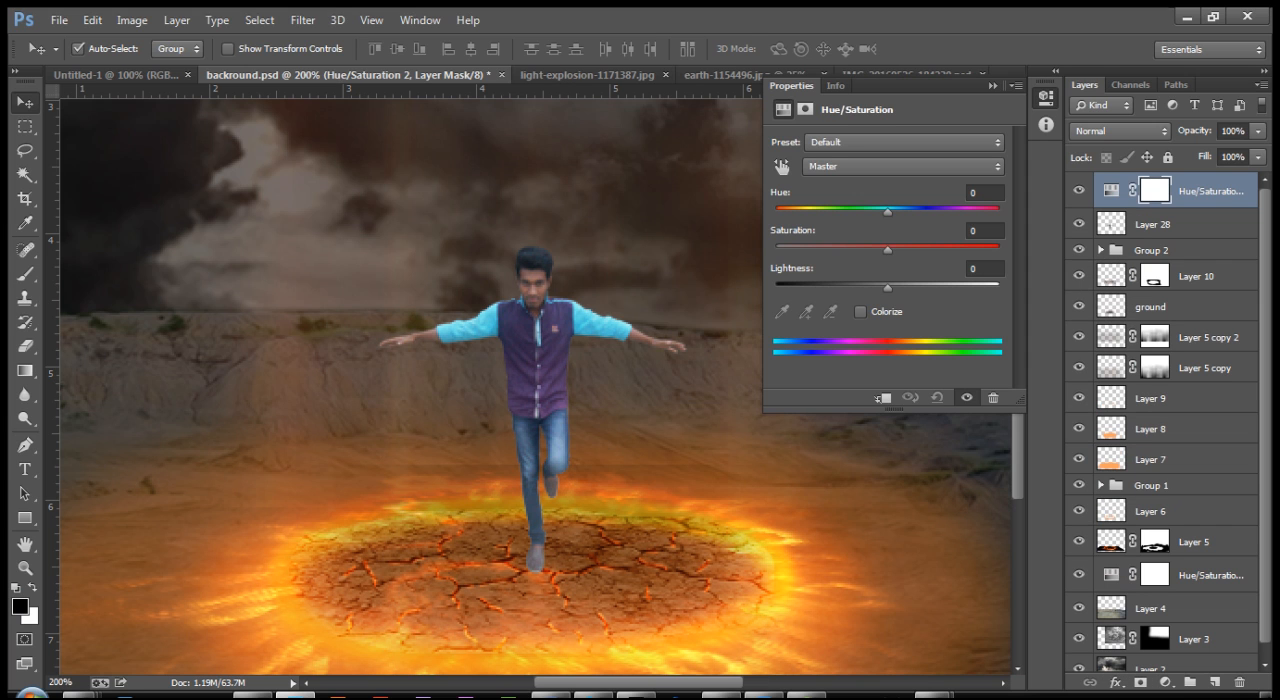
pyautogui.click(984, 192)
pyautogui.write('-12')
pyautogui.press('Up')
pyautogui.press('Up')
pyautogui.press('Up')
pyautogui.press('Up')
pyautogui.press('Up')
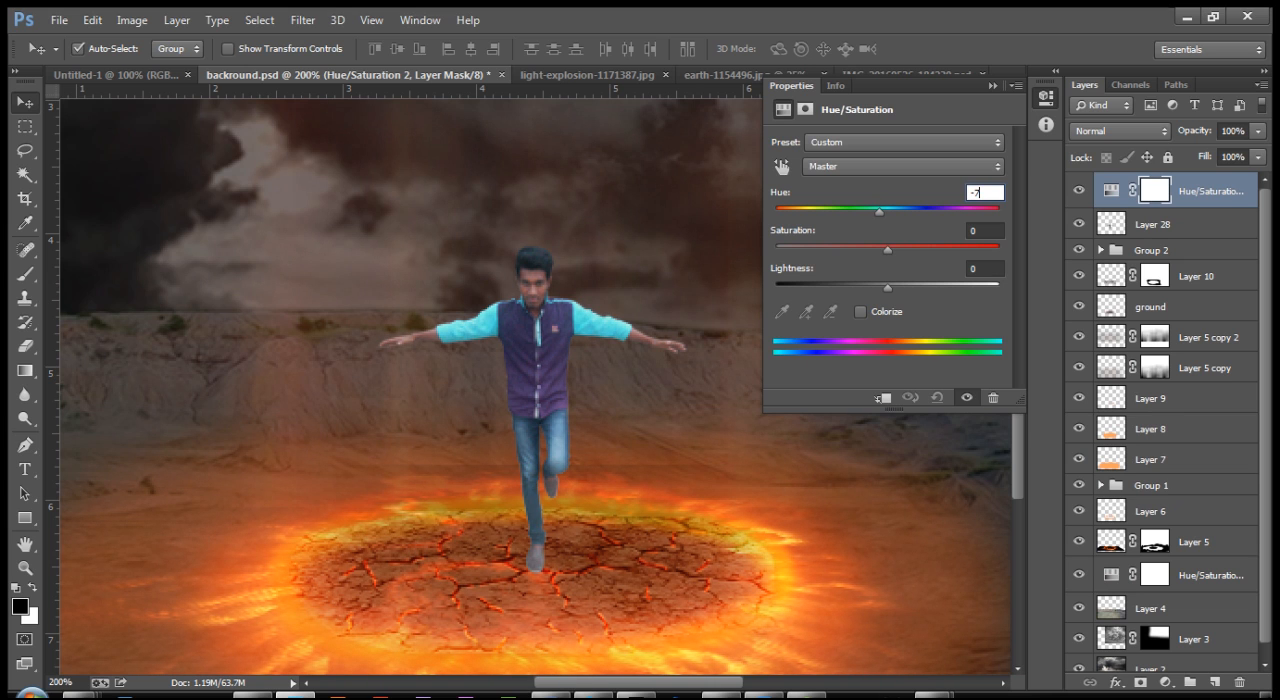
# Step: Slightly reduce the saturation of the new Hue/Saturation adjustment and clip it to the man's layer
pyautogui.moveTo(888, 250); pyautogui.dragTo(873, 247)
pyautogui.click(993, 86)
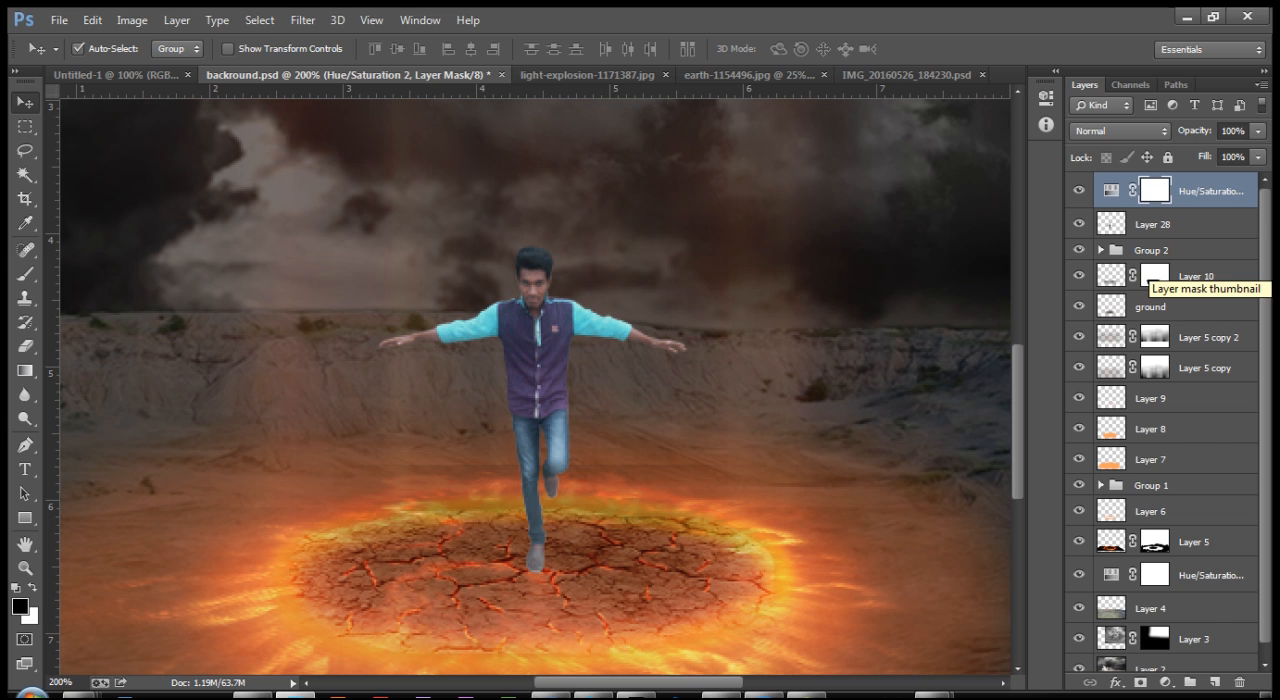
pyautogui.rightClick(1155, 192)
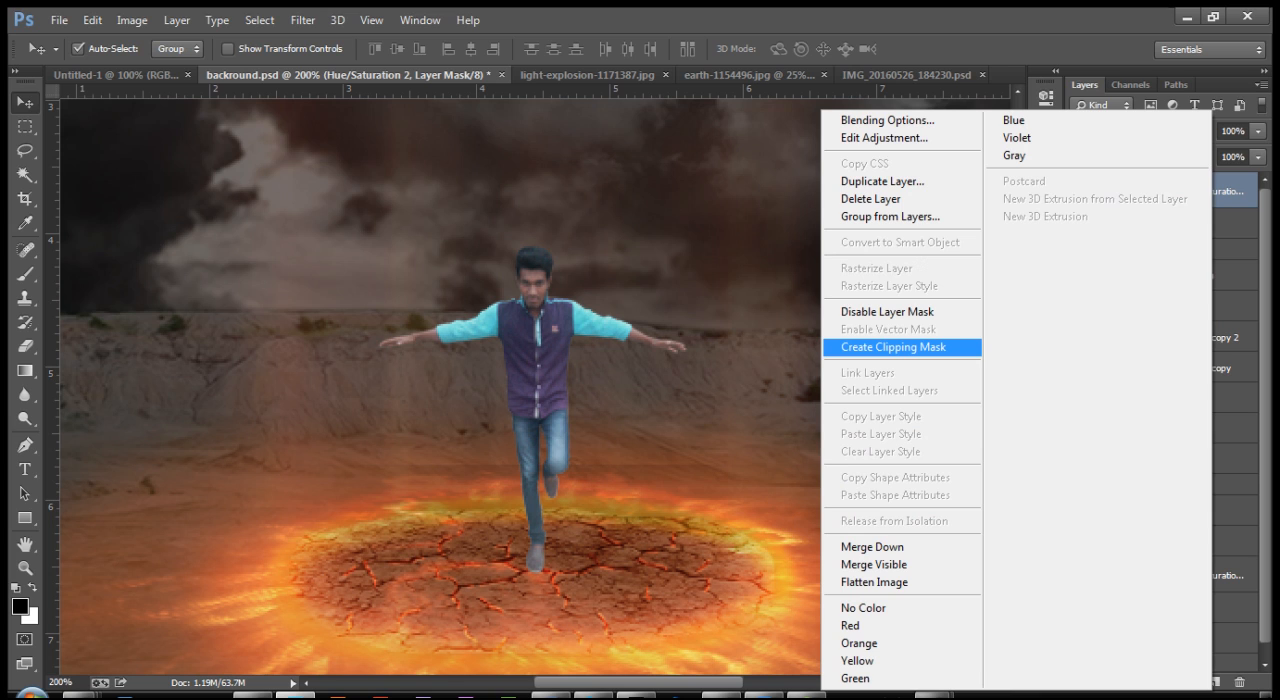
pyautogui.click(893, 347)
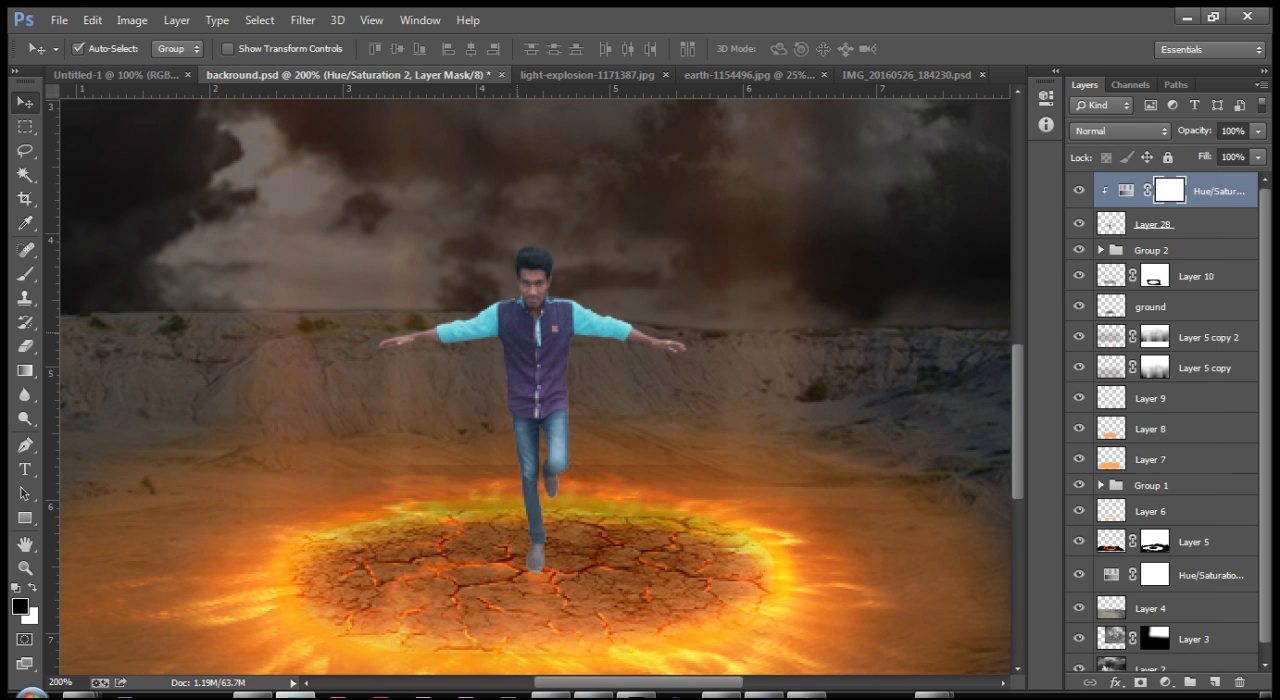
# Step: Load the man's silhouette as a selection and add a new empty layer above the clipped Hue/Saturation adjustment
pyautogui.hotkey('ctrl', '-')
pyautogui.hotkey('ctrl', '+')
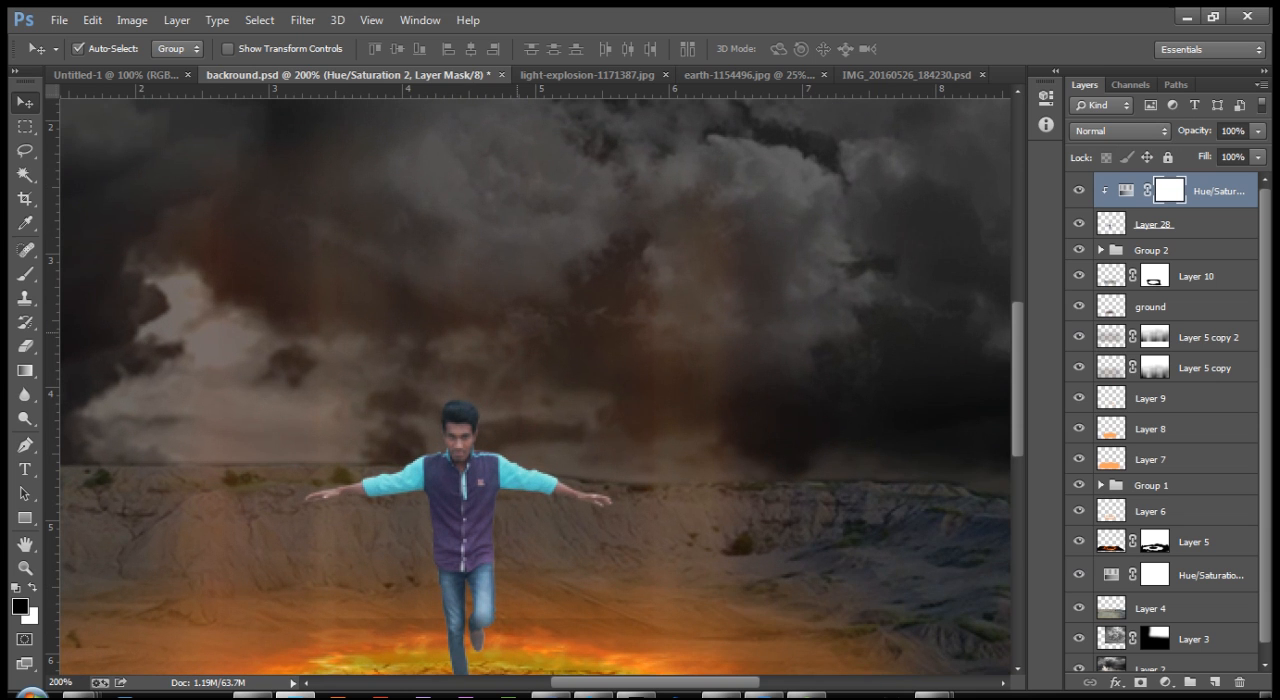
pyautogui.moveTo(494, 571); pyautogui.dragTo(582, 316)
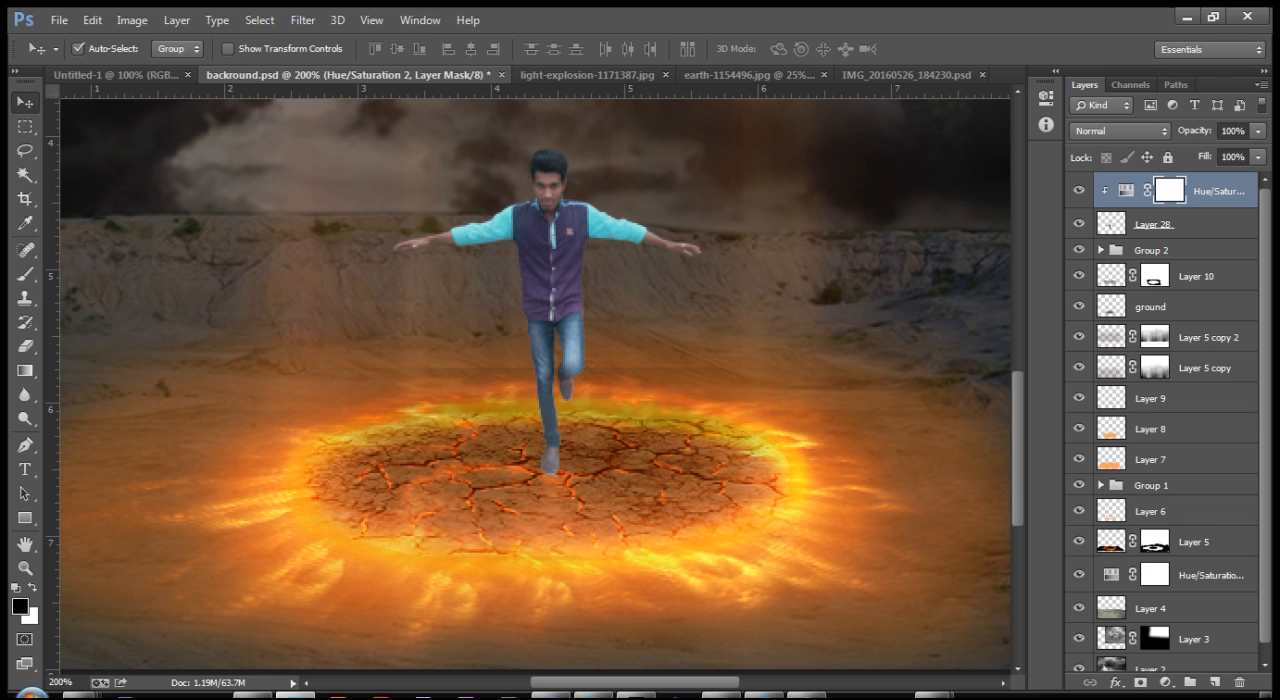
pyautogui.keyDown('ctrl'); pyautogui.click(1111, 224); pyautogui.keyUp('ctrl')
pyautogui.moveTo(658, 297); pyautogui.dragTo(656, 351)
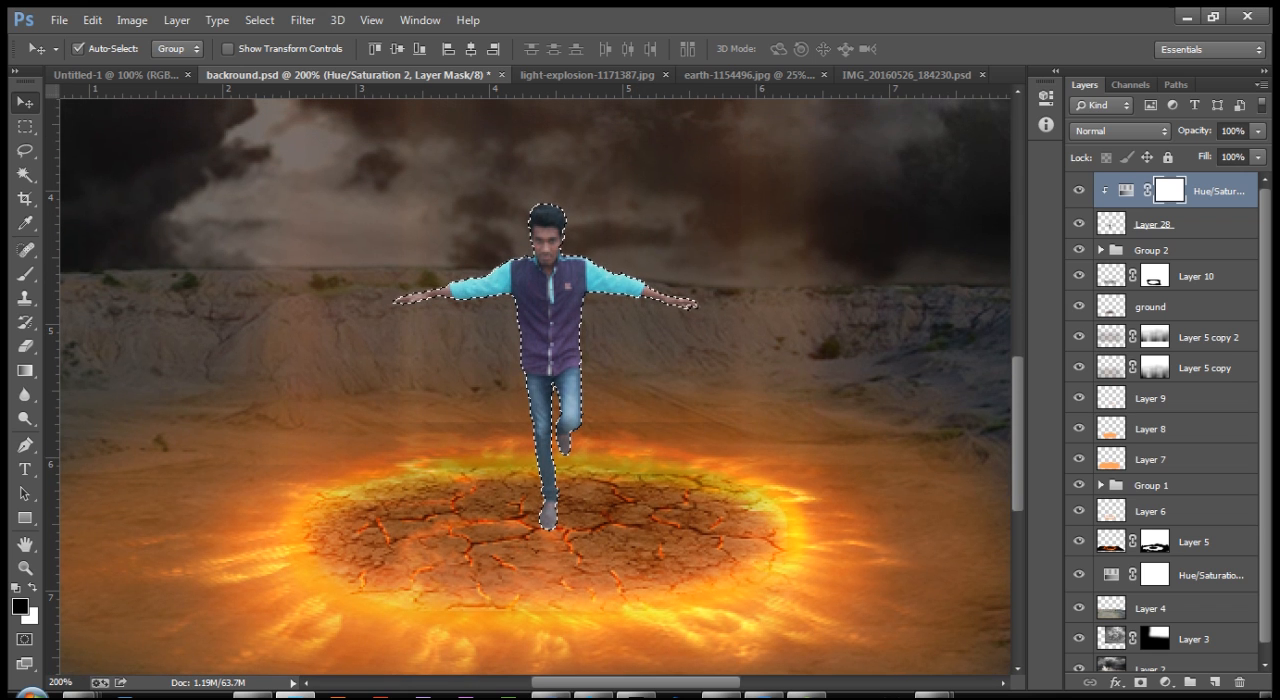
pyautogui.click(1126, 190)
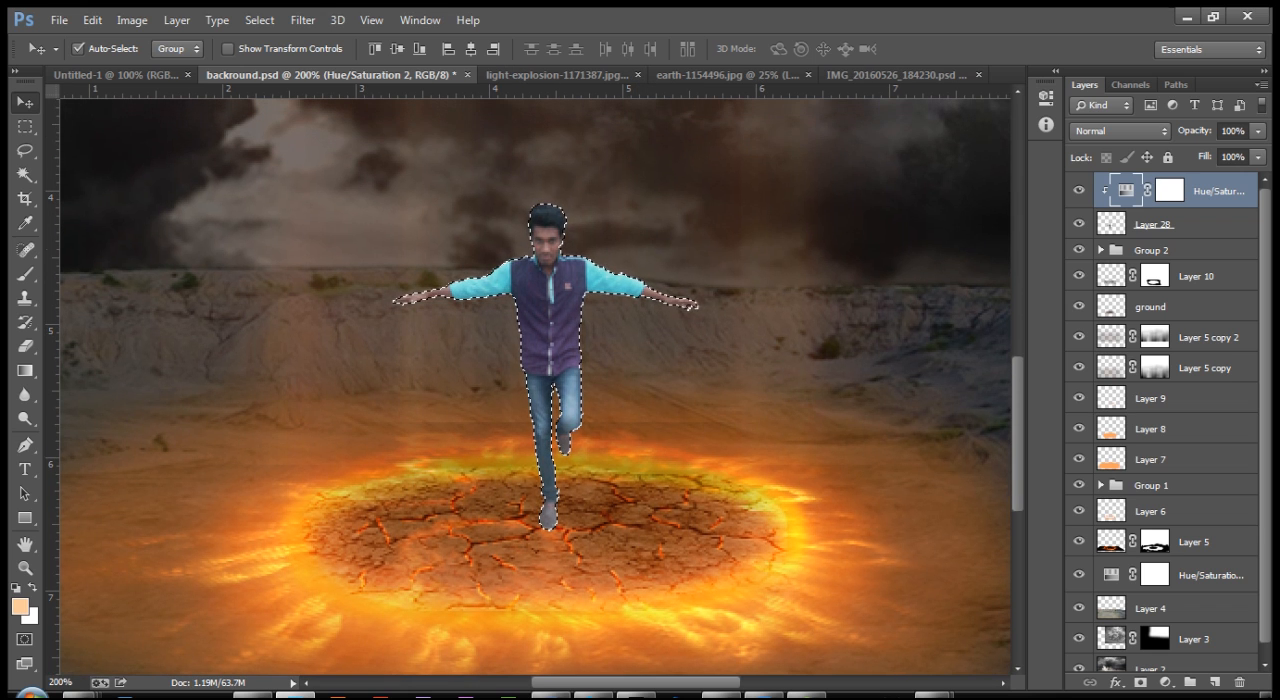
pyautogui.hotkey('ctrl', 'shift', 'n')
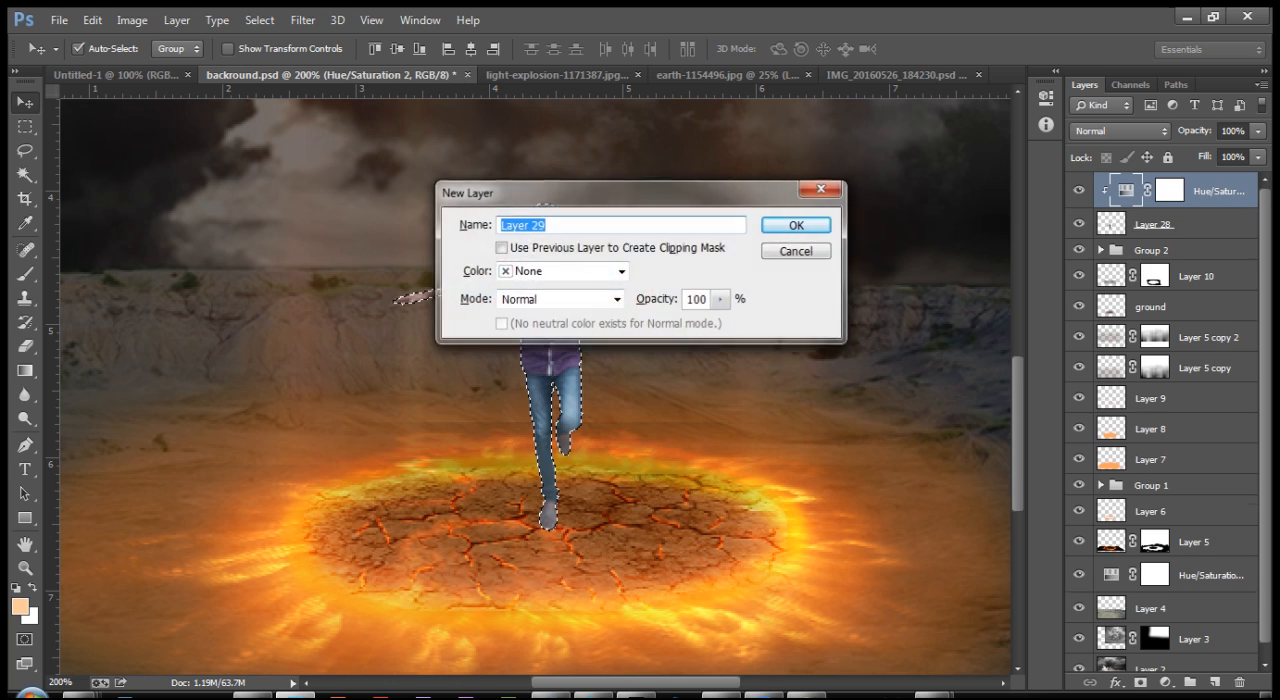
pyautogui.press('Return')
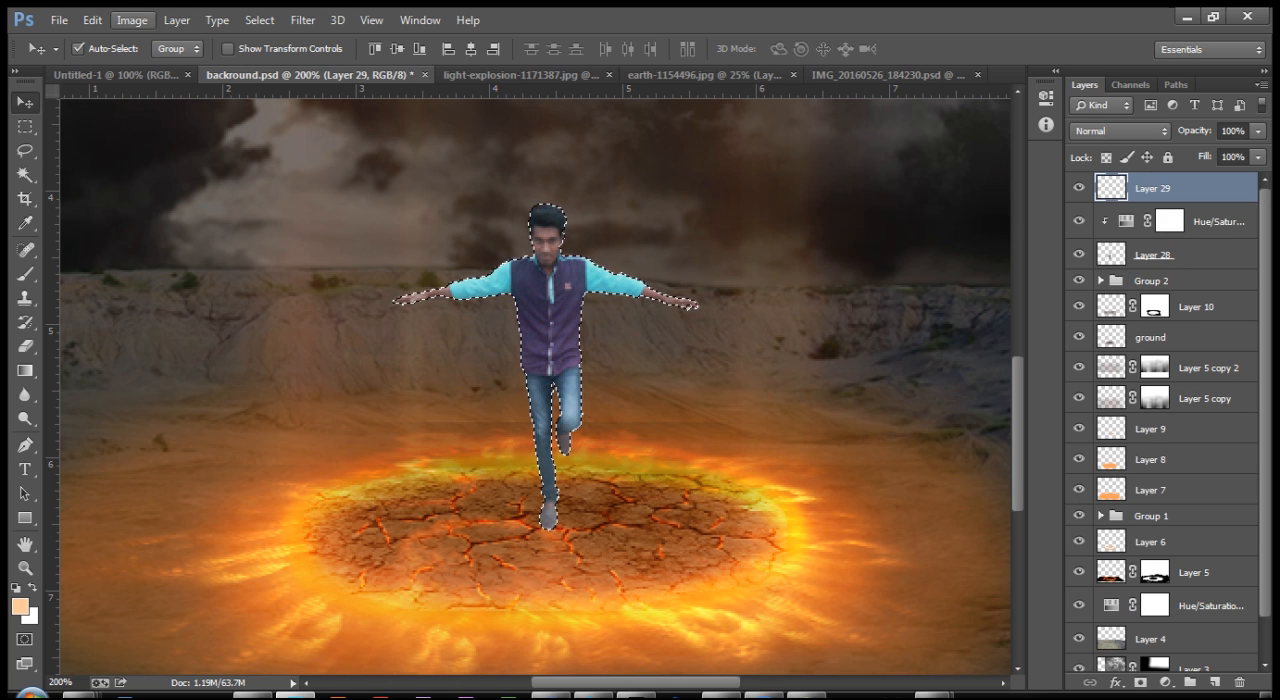
# Step: Stroke the man's silhouette 1 px outside in light orange, deselect, and set the stroke layer's blend mode to Overlay
pyautogui.click(92, 20)
pyautogui.click(148, 281)
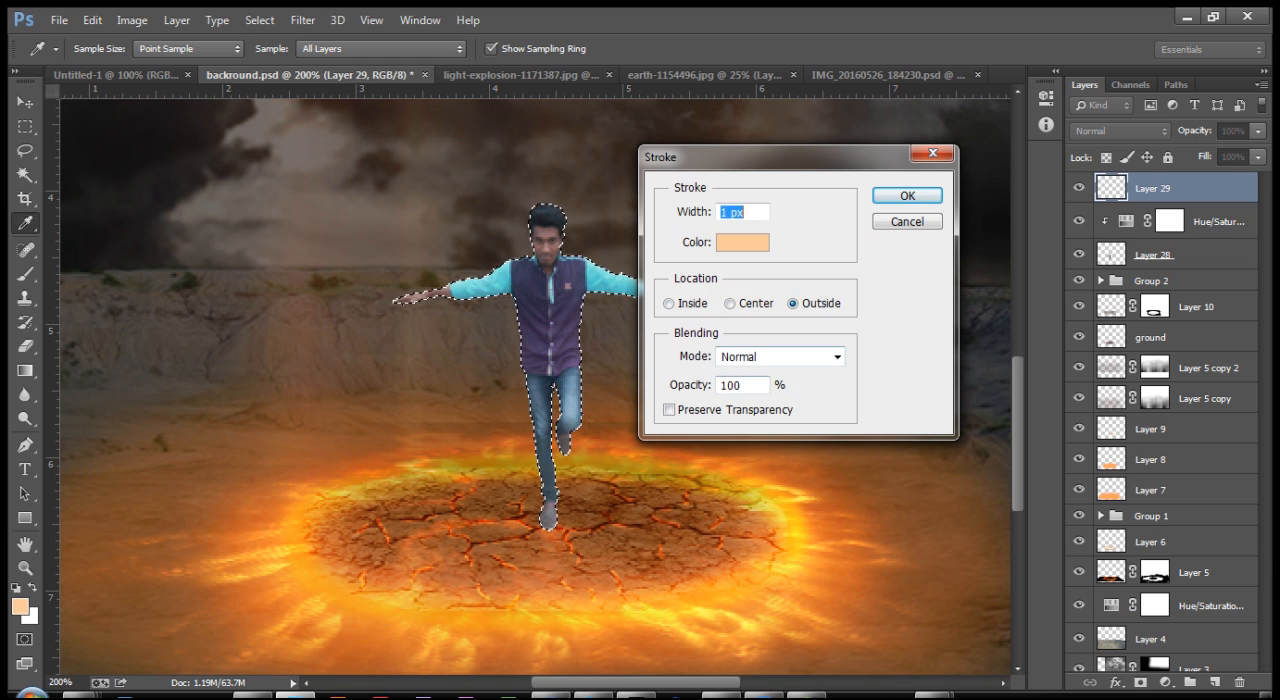
pyautogui.click(907, 195)
pyautogui.press('v')
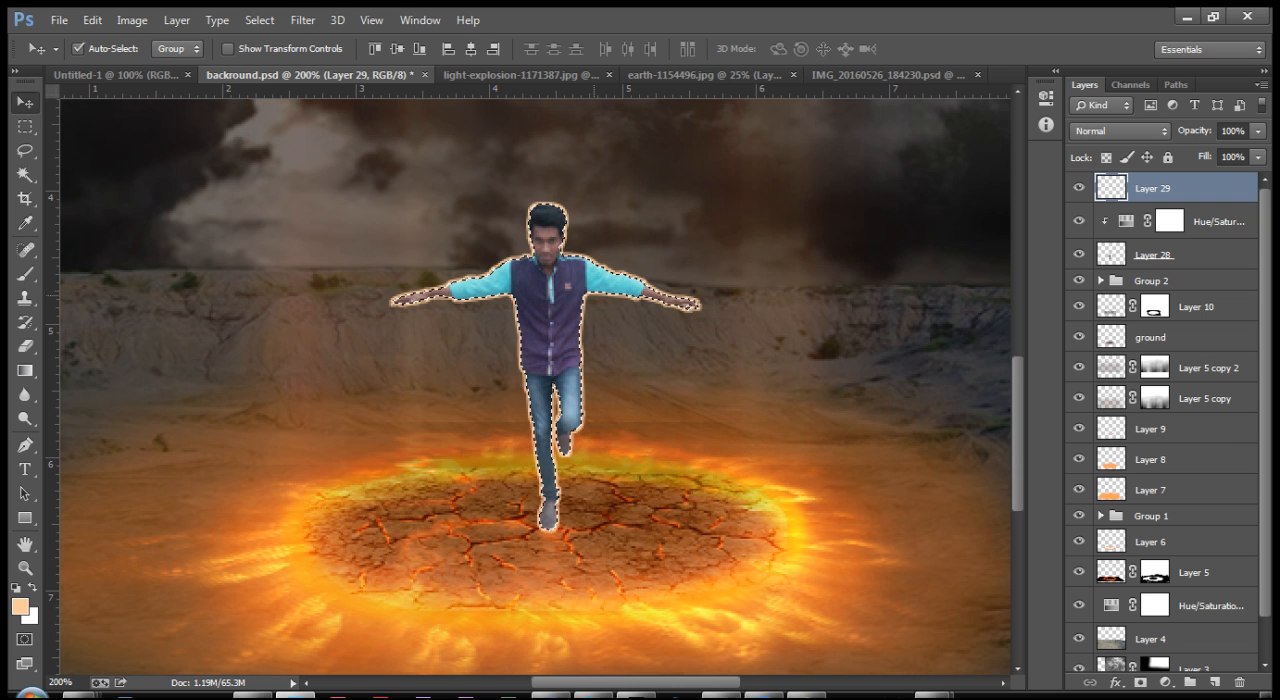
pyautogui.hotkey('ctrl', 'd')
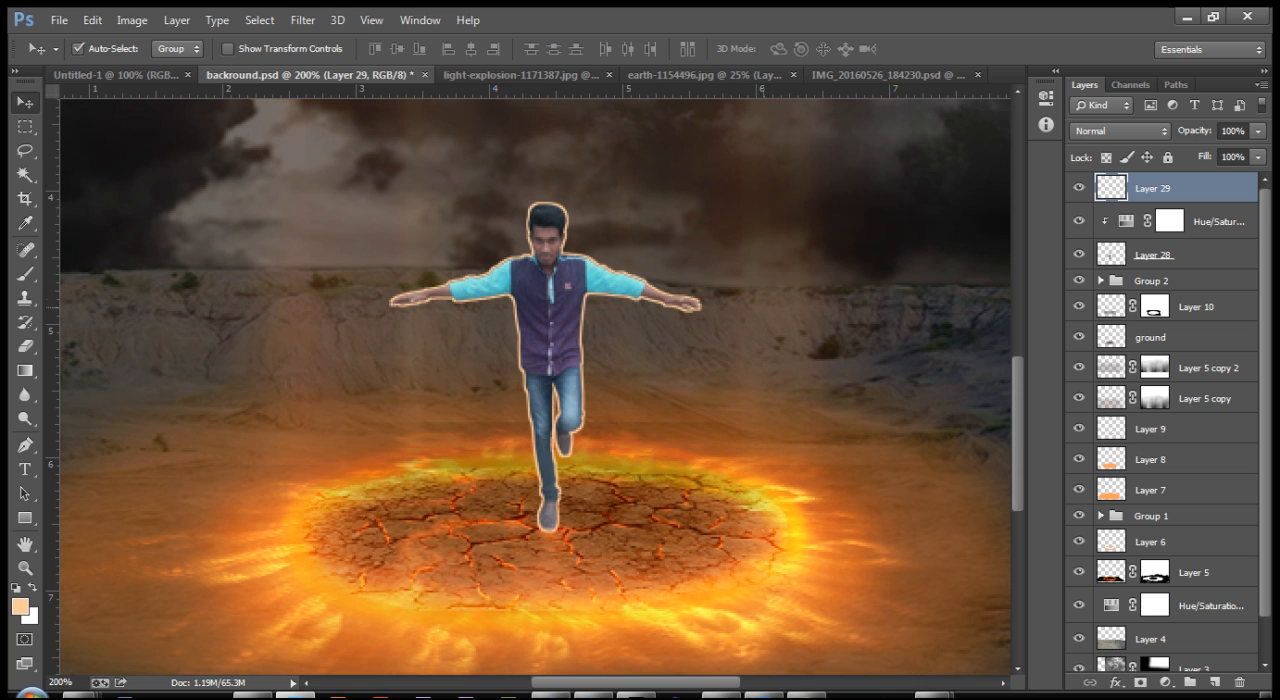
pyautogui.click(1120, 131)
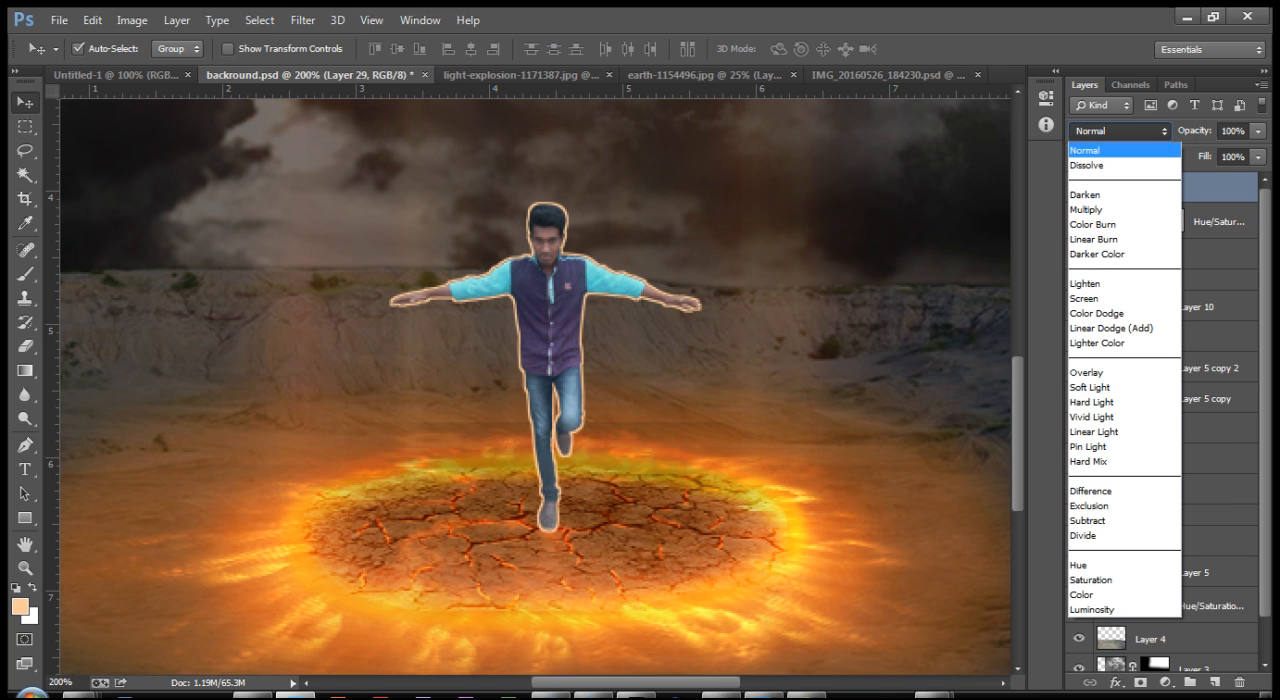
pyautogui.click(1124, 372)
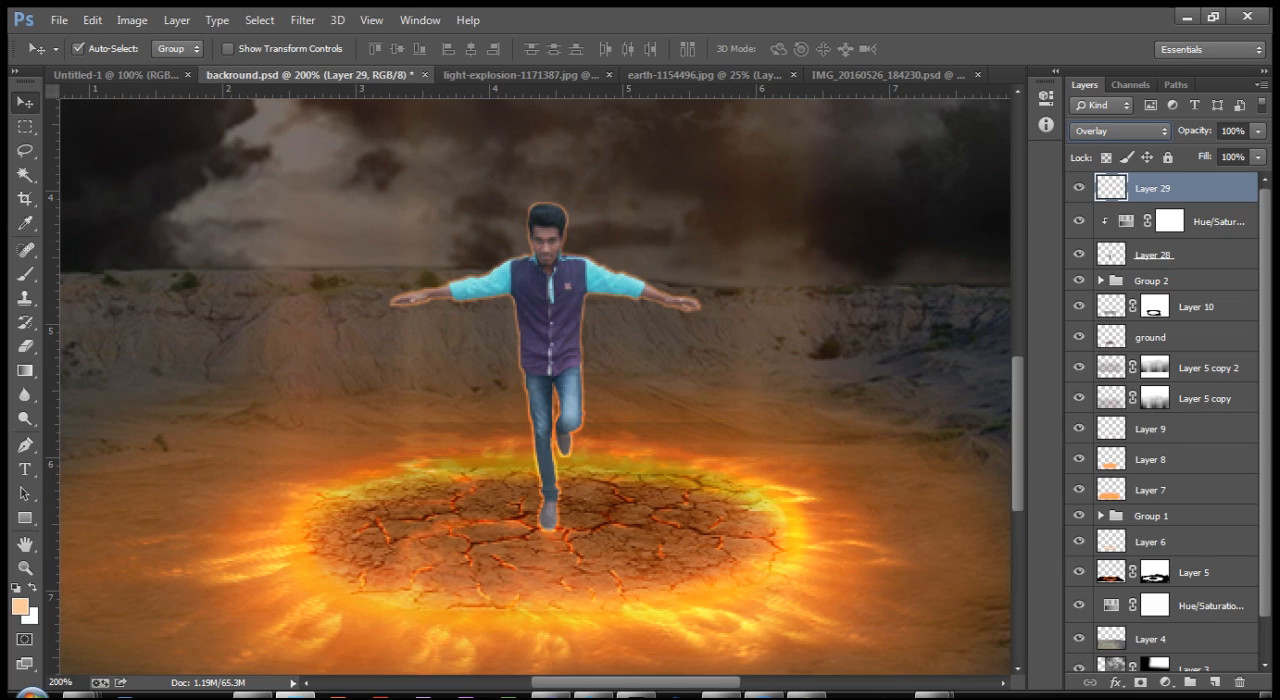
# Step: Add a new empty layer above the man's orange outline layer for work on his standing leg
pyautogui.hotkey('ctrl', '+')
pyautogui.hotkey('ctrl', '+')
pyautogui.hotkey('ctrl', '+')
pyautogui.hotkey('ctrl', '+')
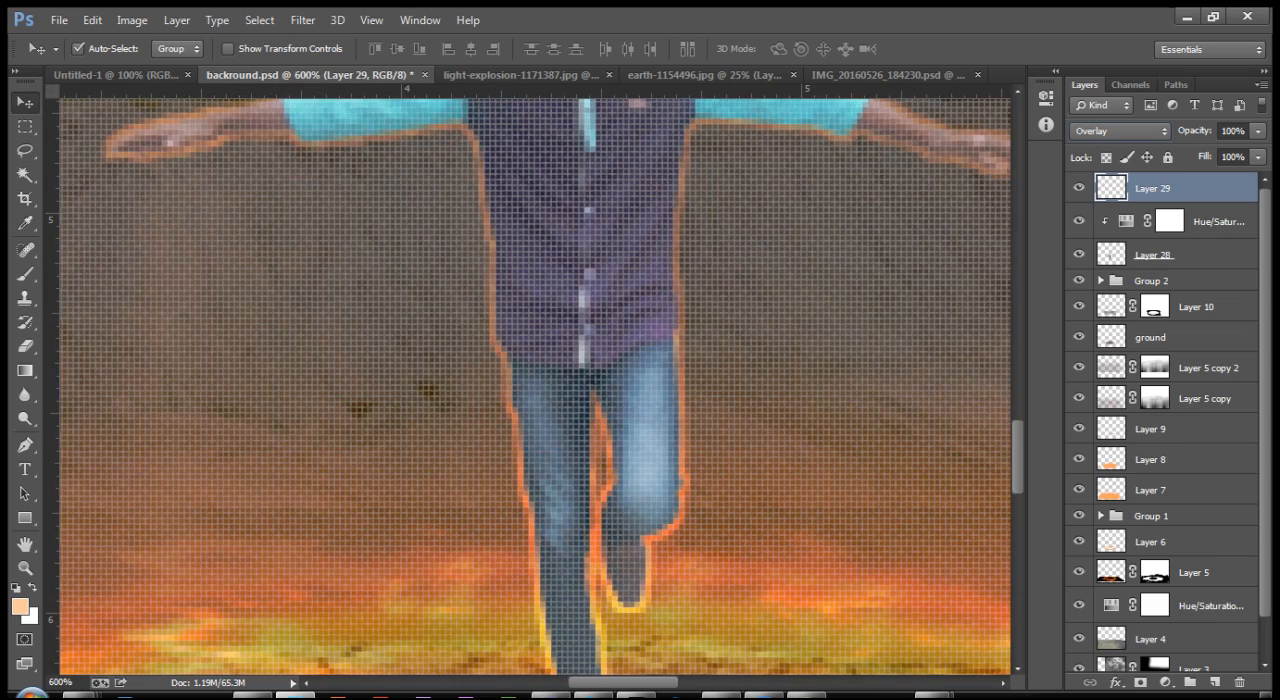
pyautogui.scroll(-10, 535, 385)
pyautogui.scroll(-3, 535, 385)
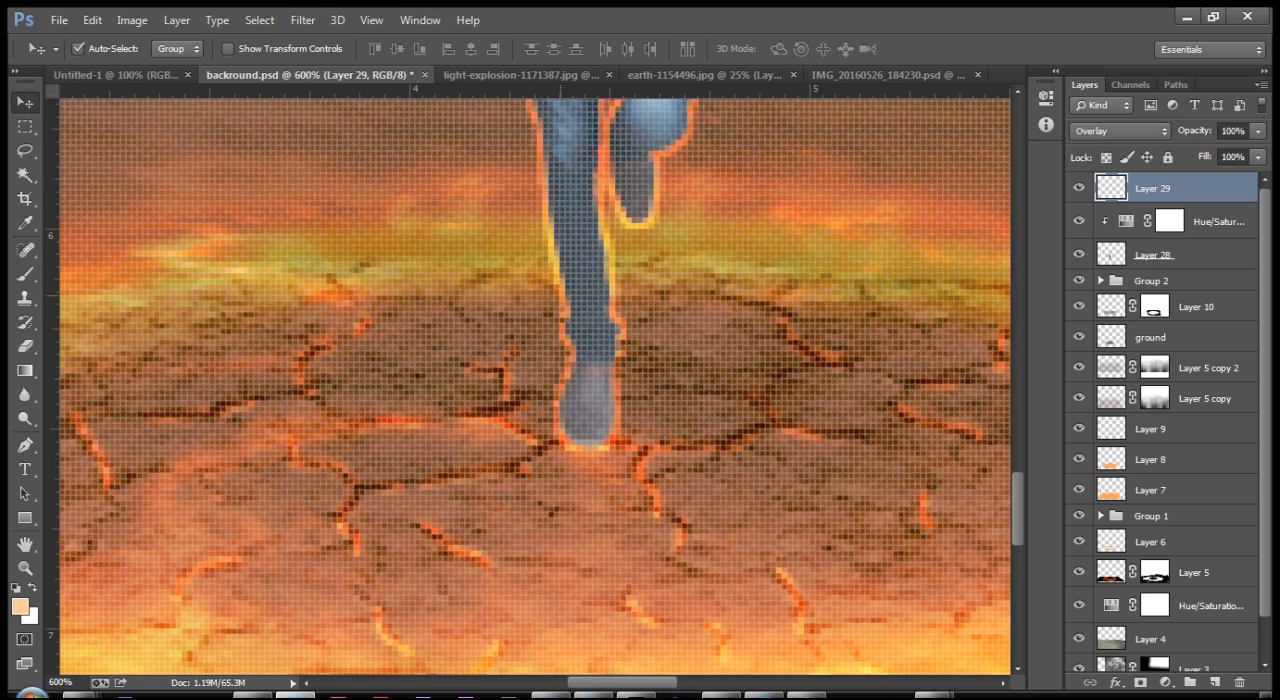
pyautogui.hotkey('ctrl', 'shift', 'n')
pyautogui.press('Return')
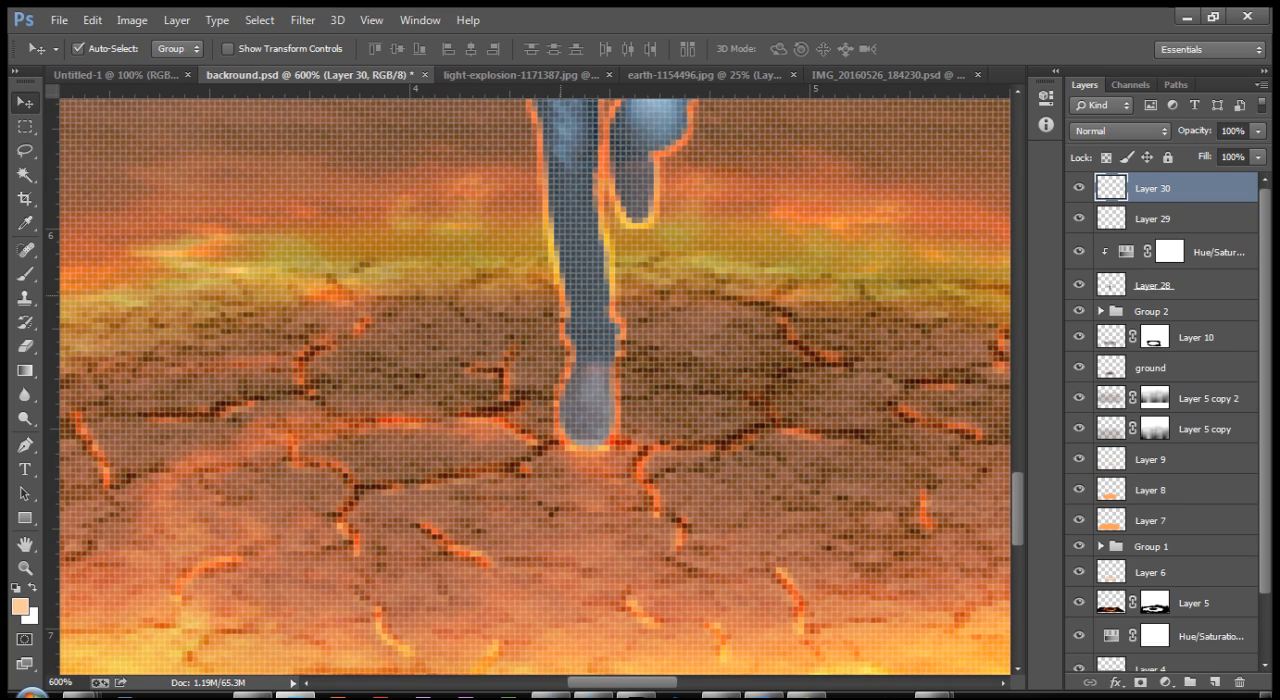
# Step: Trace a freehand Lasso selection along the glowing edges of the man's standing lower leg and foot
pyautogui.hotkey('ctrl', '+')
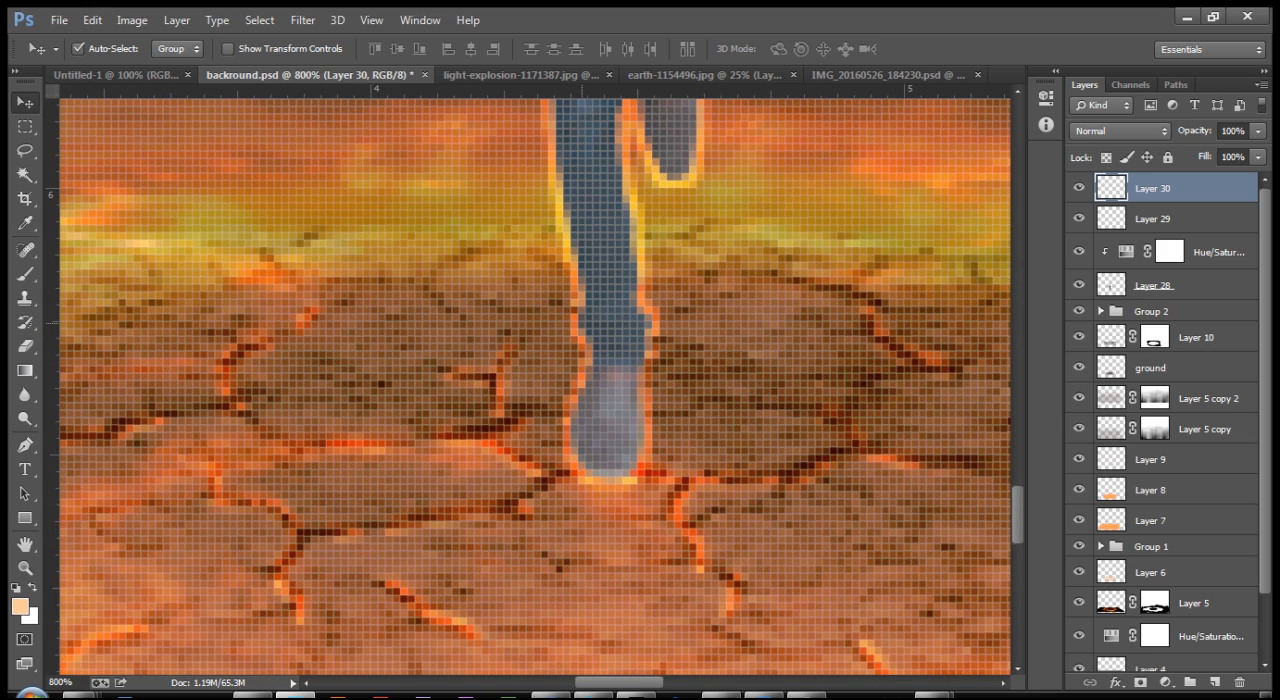
pyautogui.hotkey('ctrl', '+')
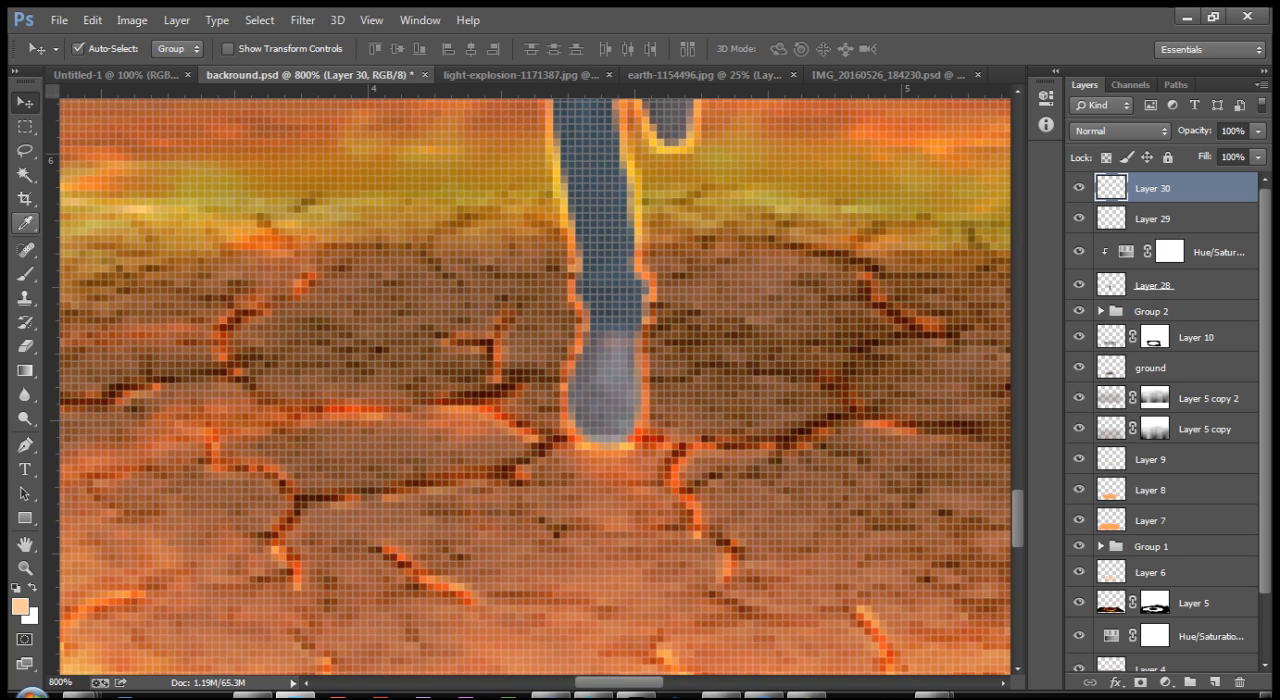
pyautogui.click(25, 222)
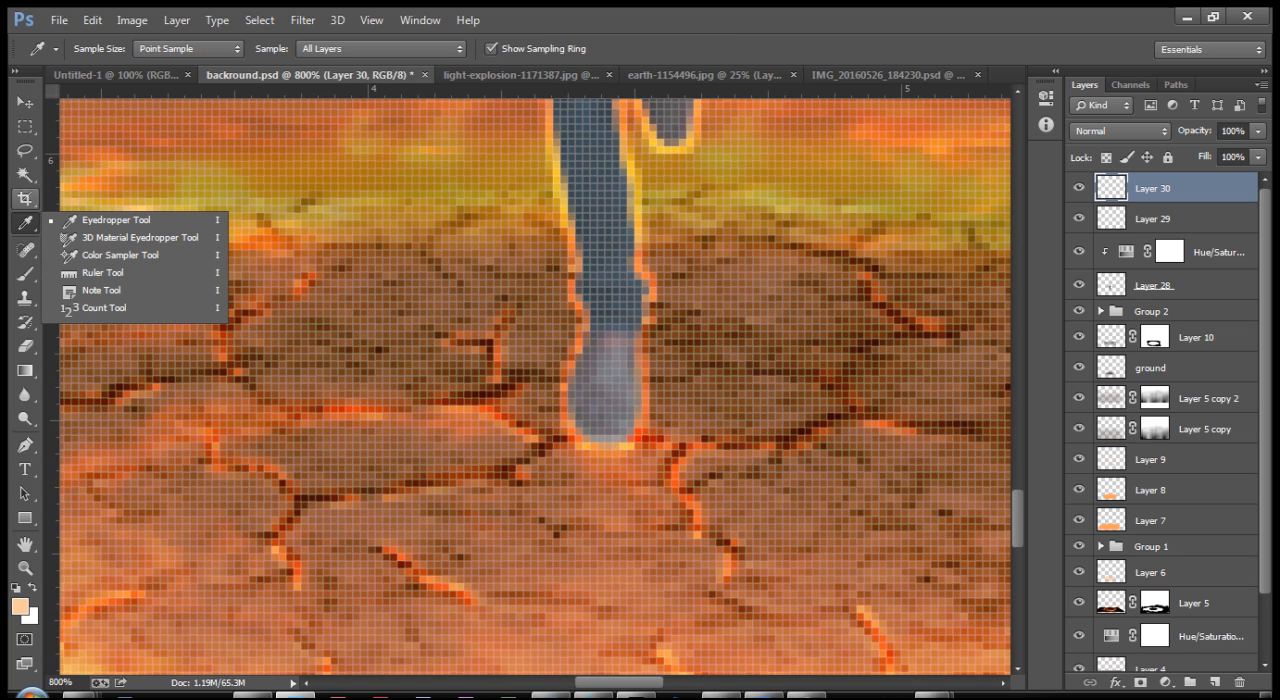
pyautogui.press('l')
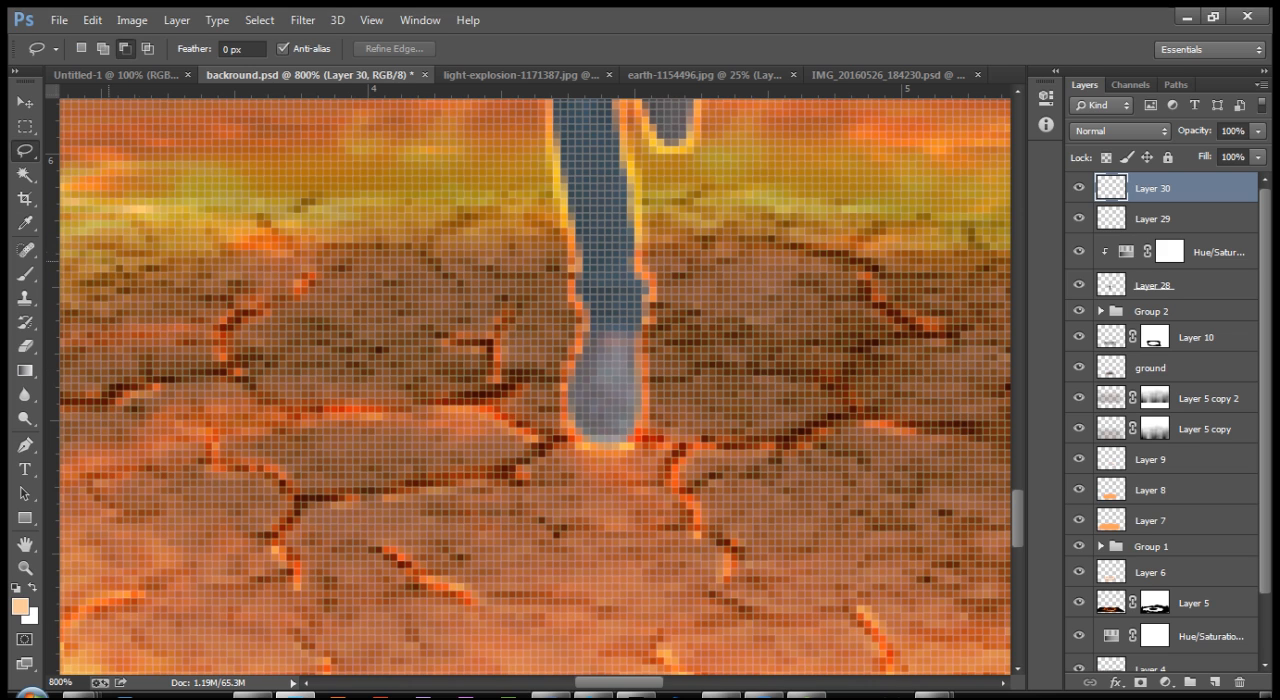
pyautogui.scroll(1, 535, 385)
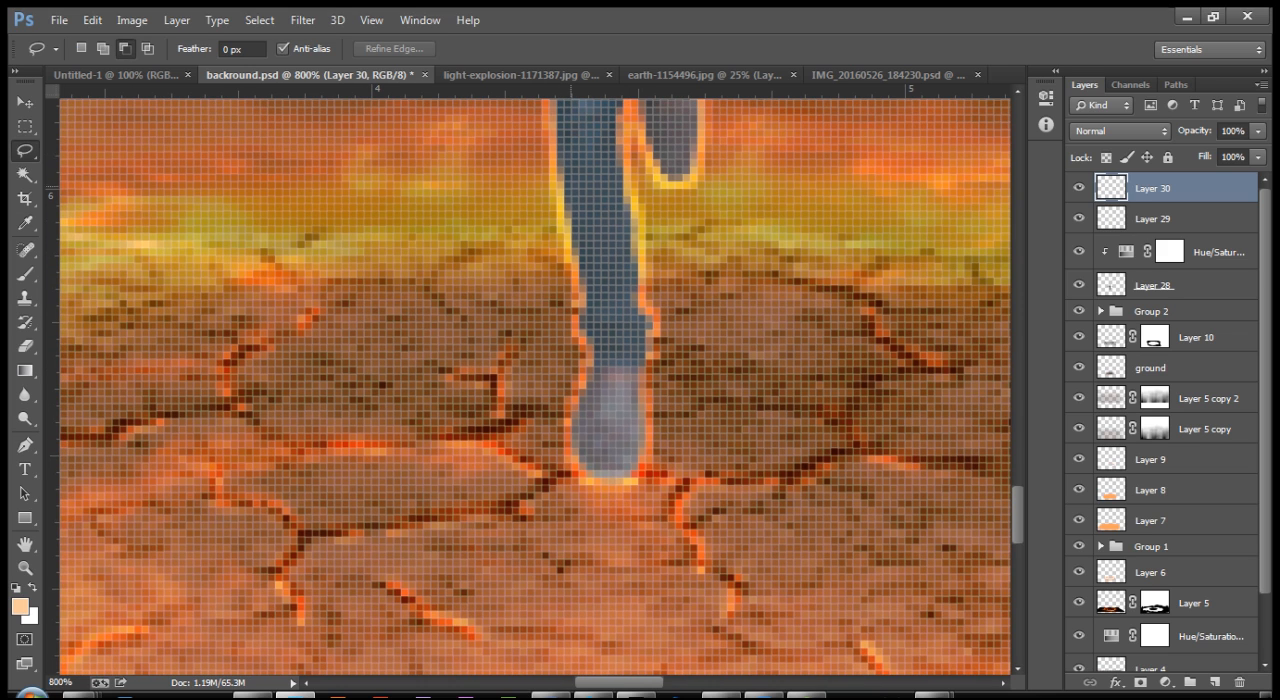
pyautogui.scroll(1, 535, 385)
pyautogui.scroll(1, 535, 385)
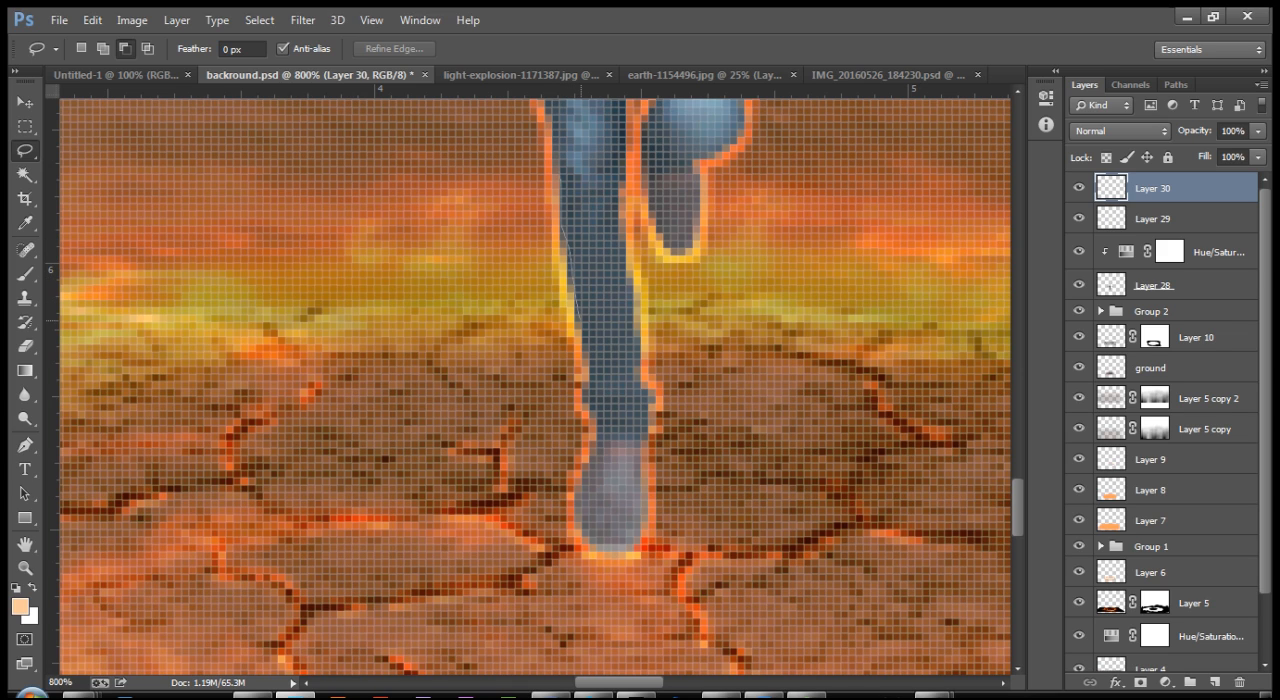
pyautogui.moveTo(584, 354)
pyautogui.mouseDown()
pyautogui.moveTo(595, 428)
pyautogui.moveTo(574, 512)
pyautogui.moveTo(588, 548)
pyautogui.moveTo(638, 547)
pyautogui.moveTo(653, 504)
pyautogui.mouseUp()
pyautogui.moveTo(649, 389)
pyautogui.mouseDown()
pyautogui.moveTo(623, 266)
pyautogui.moveTo(626, 180)
pyautogui.moveTo(631, 191)
pyautogui.mouseUp()
pyautogui.moveTo(632, 244); pyautogui.dragTo(637, 291)
pyautogui.moveTo(641, 341); pyautogui.dragTo(662, 396)
pyautogui.moveTo(659, 482)
pyautogui.mouseDown()
pyautogui.moveTo(645, 556)
pyautogui.moveTo(585, 553)
pyautogui.moveTo(566, 518)
pyautogui.moveTo(578, 453)
pyautogui.mouseUp()
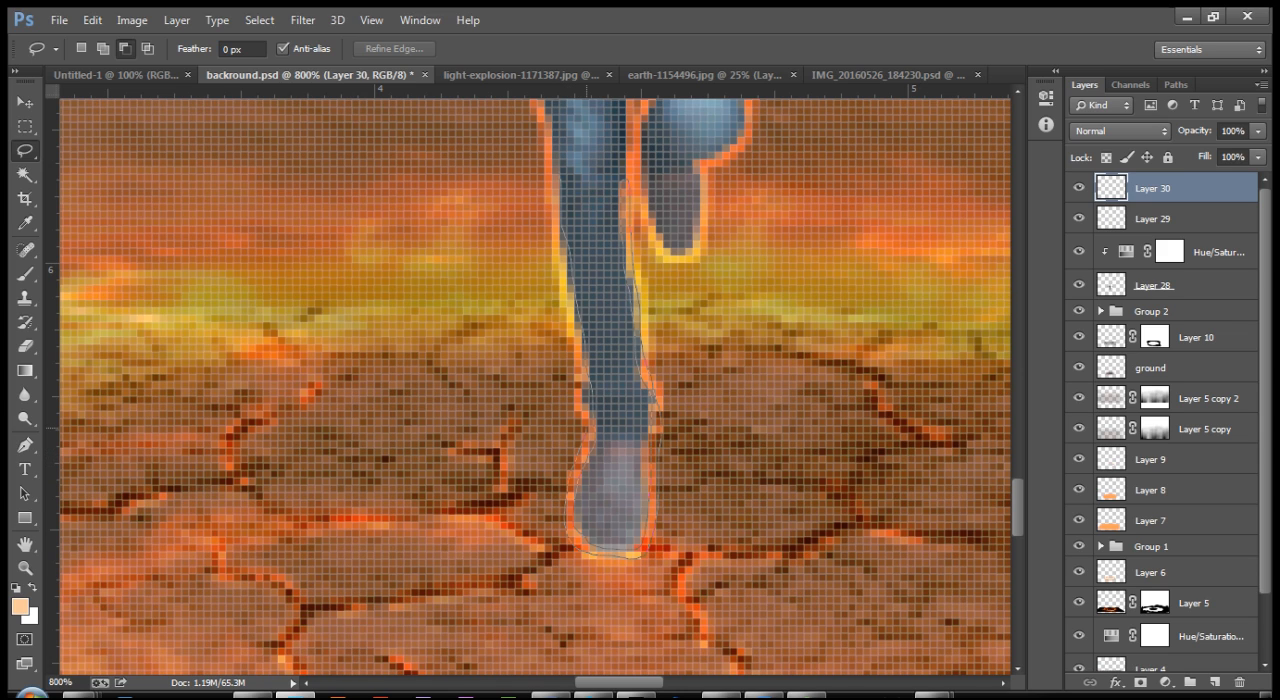
pyautogui.moveTo(575, 384); pyautogui.dragTo(574, 380)
pyautogui.moveTo(572, 318); pyautogui.dragTo(549, 248)
pyautogui.moveTo(557, 172); pyautogui.dragTo(556, 174)
pyautogui.moveTo(658, 162); pyautogui.dragTo(574, 304)
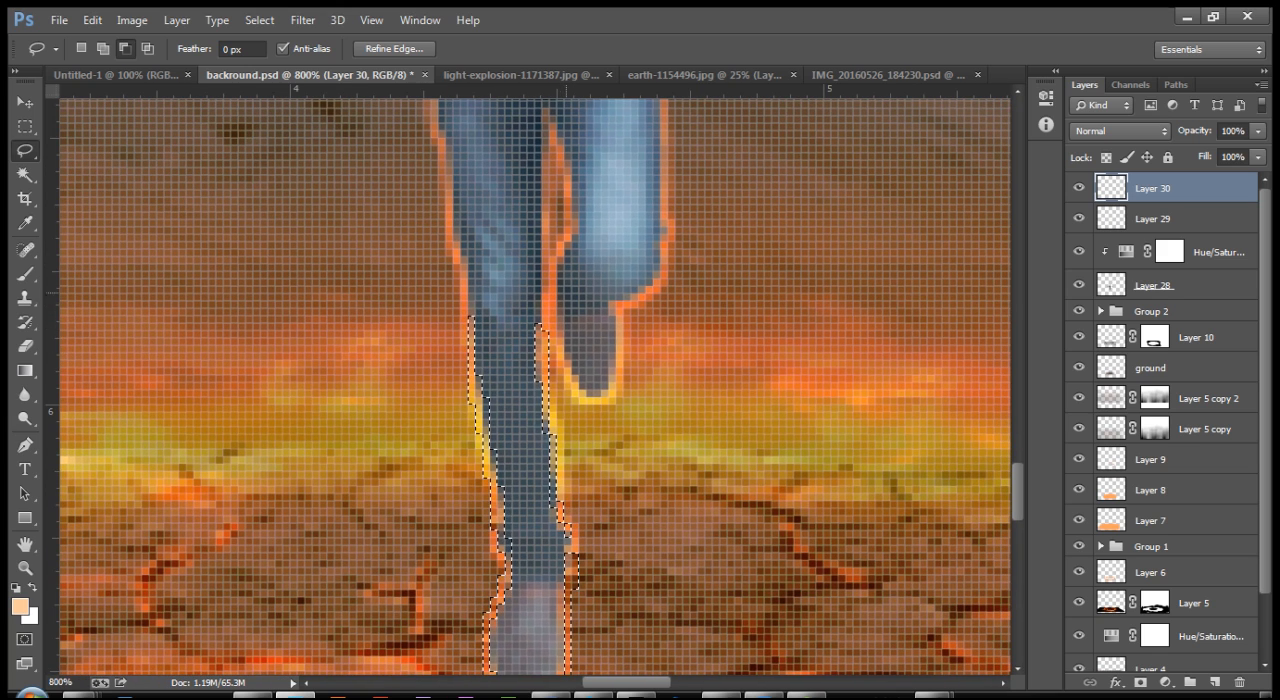
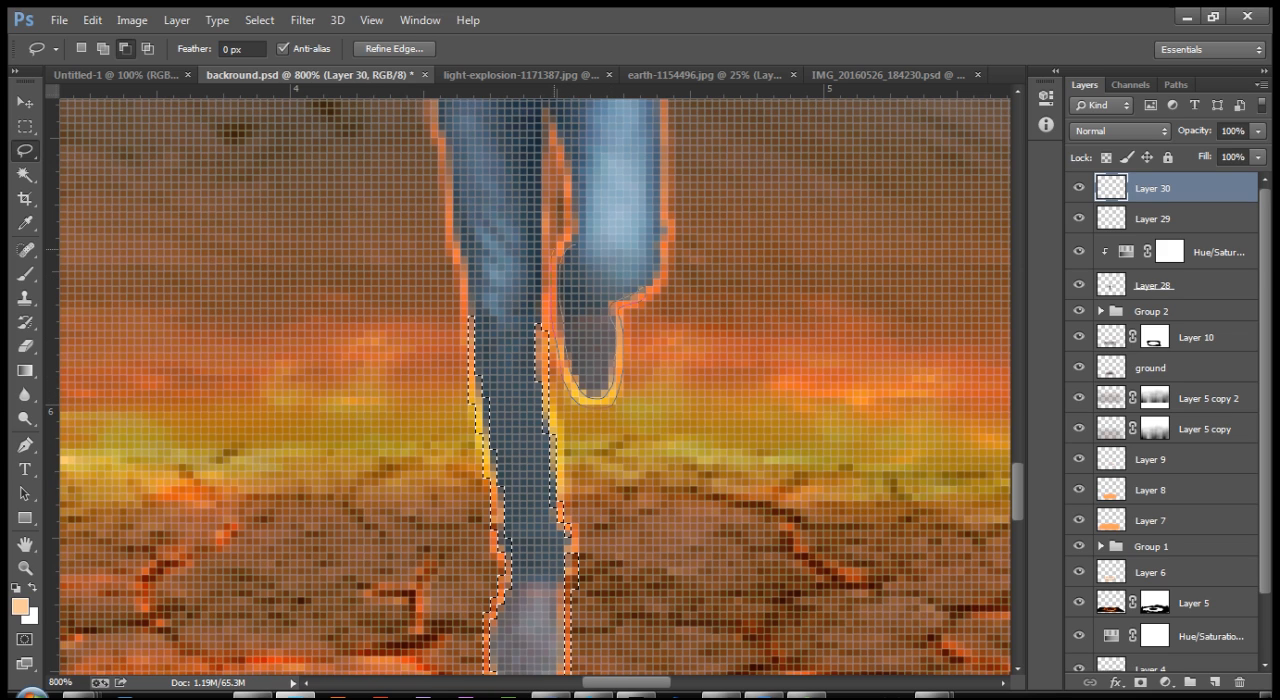
# Step: Add the glowing outline of the man's raised foot to the Lasso selection around his standing leg
pyautogui.moveTo(574, 236); pyautogui.dragTo(572, 240)
pyautogui.click(103, 48)
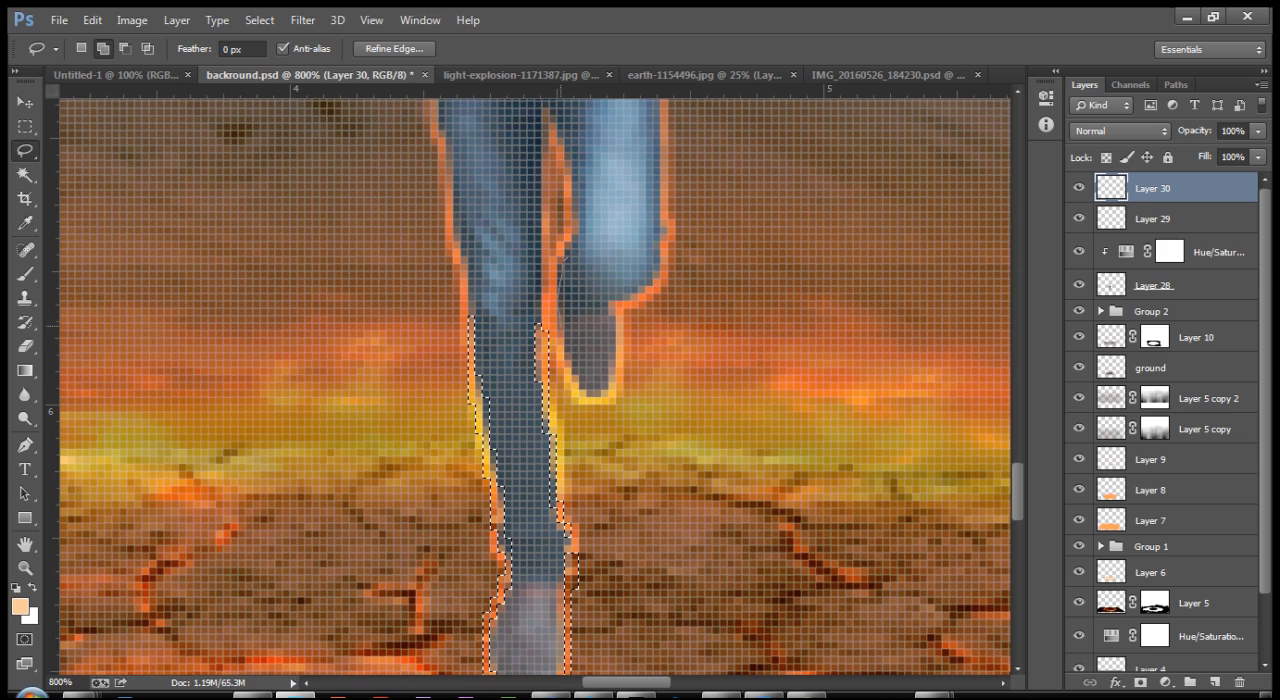
pyautogui.moveTo(578, 394)
pyautogui.mouseDown()
pyautogui.moveTo(616, 386)
pyautogui.moveTo(621, 301)
pyautogui.mouseUp()
pyautogui.moveTo(622, 358); pyautogui.dragTo(608, 392)
pyautogui.moveTo(551, 268); pyautogui.dragTo(565, 253)
pyautogui.moveTo(530, 338)
pyautogui.mouseDown()
pyautogui.moveTo(552, 382)
pyautogui.moveTo(621, 194)
pyautogui.mouseUp()
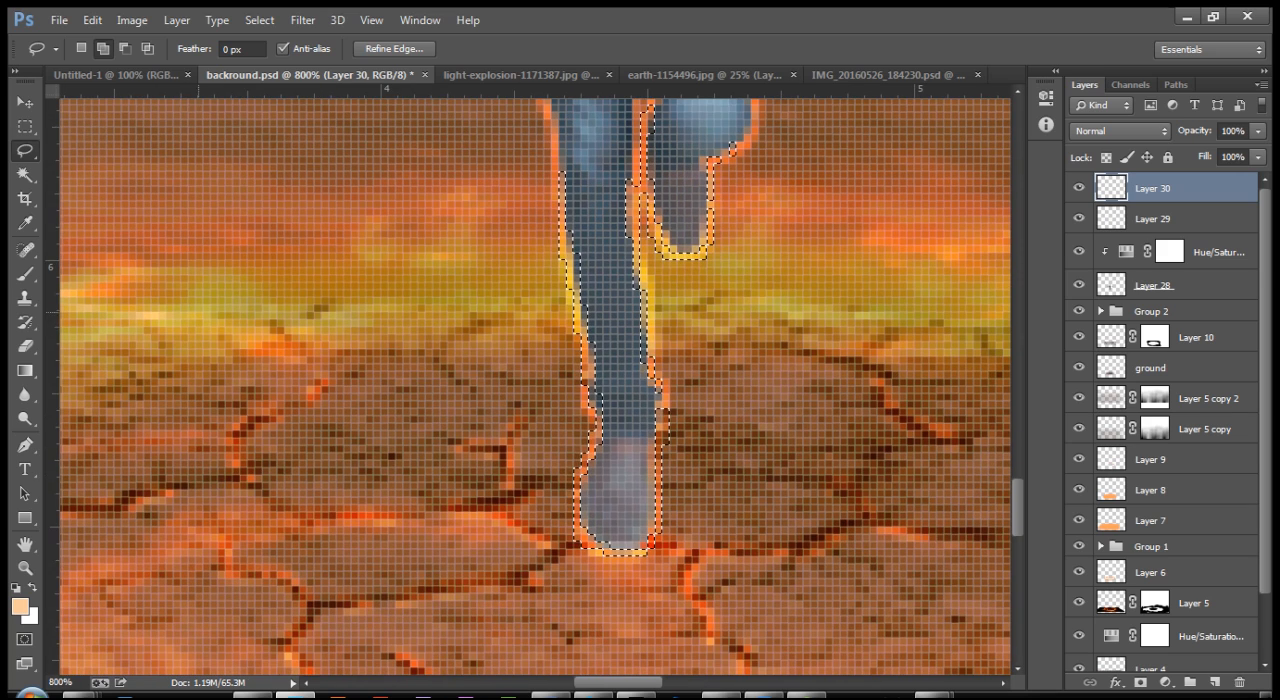
# Step: Switch to the Brush tool and enable Shape Dynamics for its 2 px round tip
pyautogui.click(25, 273)
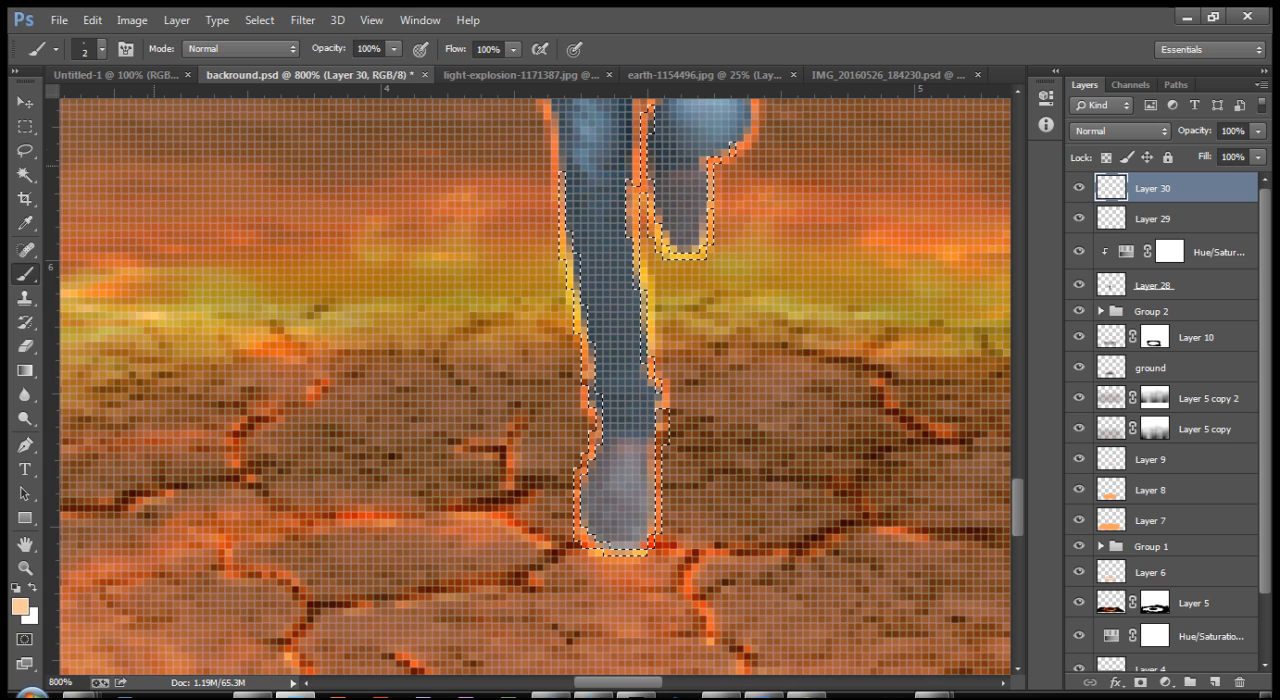
pyautogui.click(125, 48)
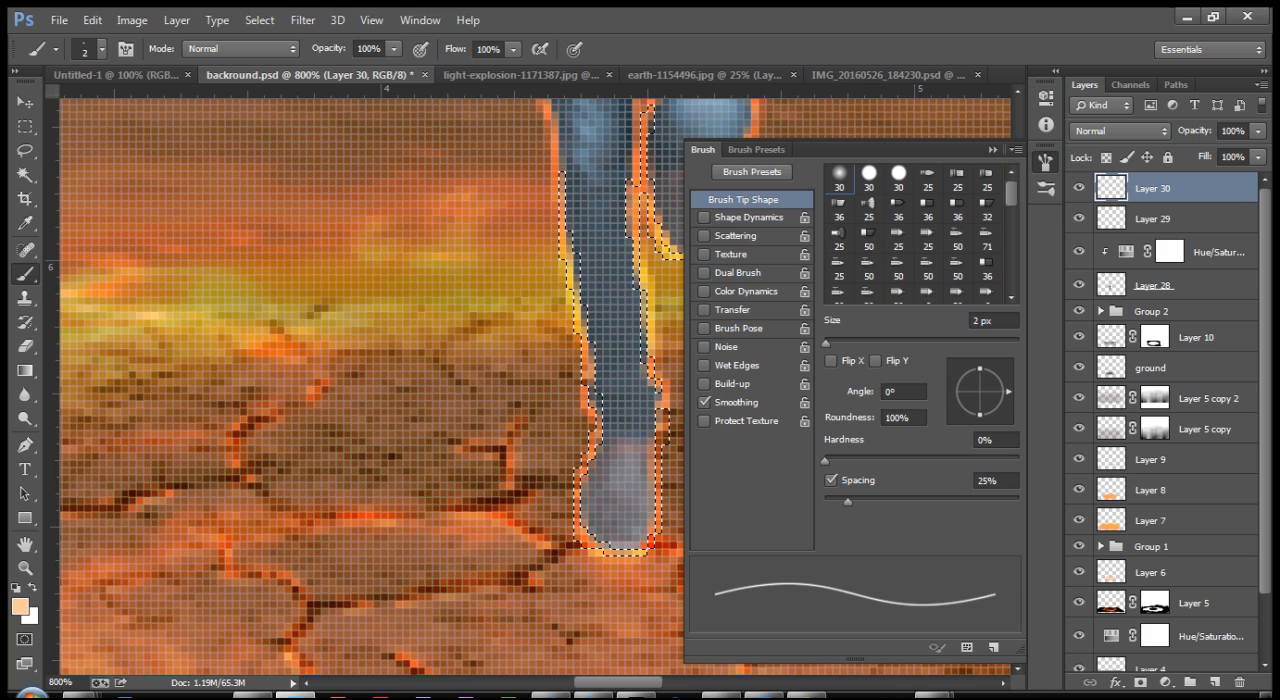
pyautogui.click(748, 217)
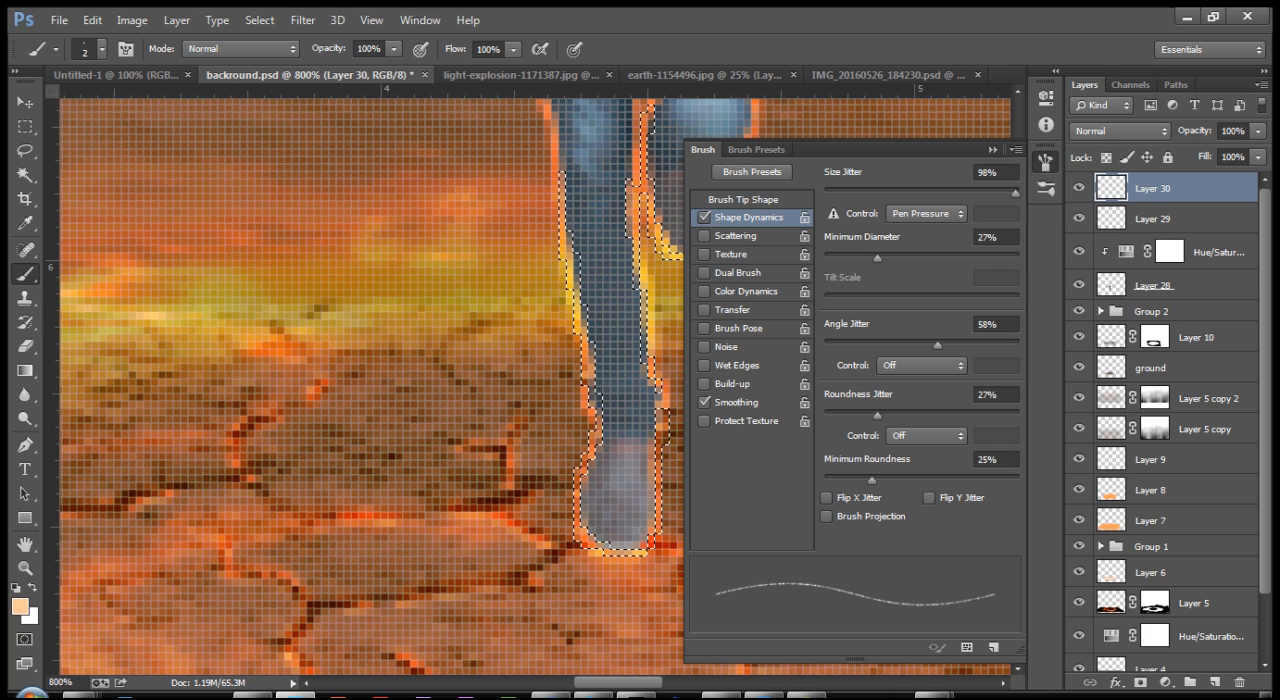
pyautogui.click(743, 199)
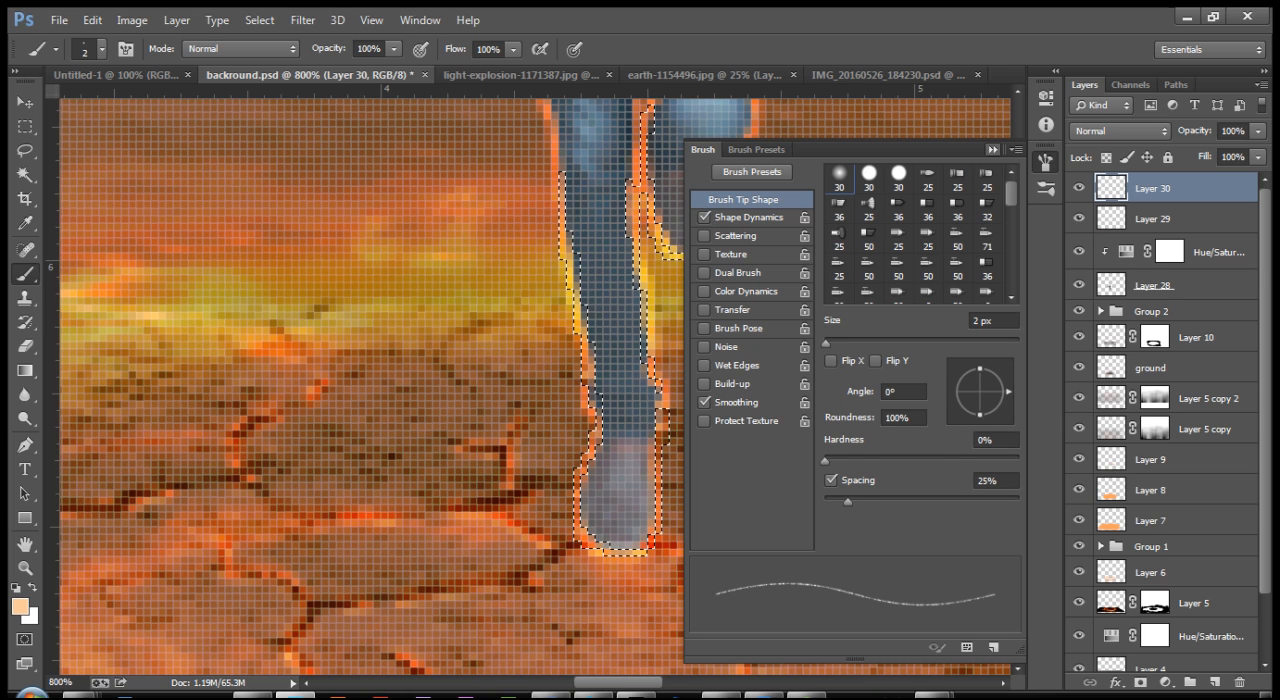
pyautogui.click(992, 149)
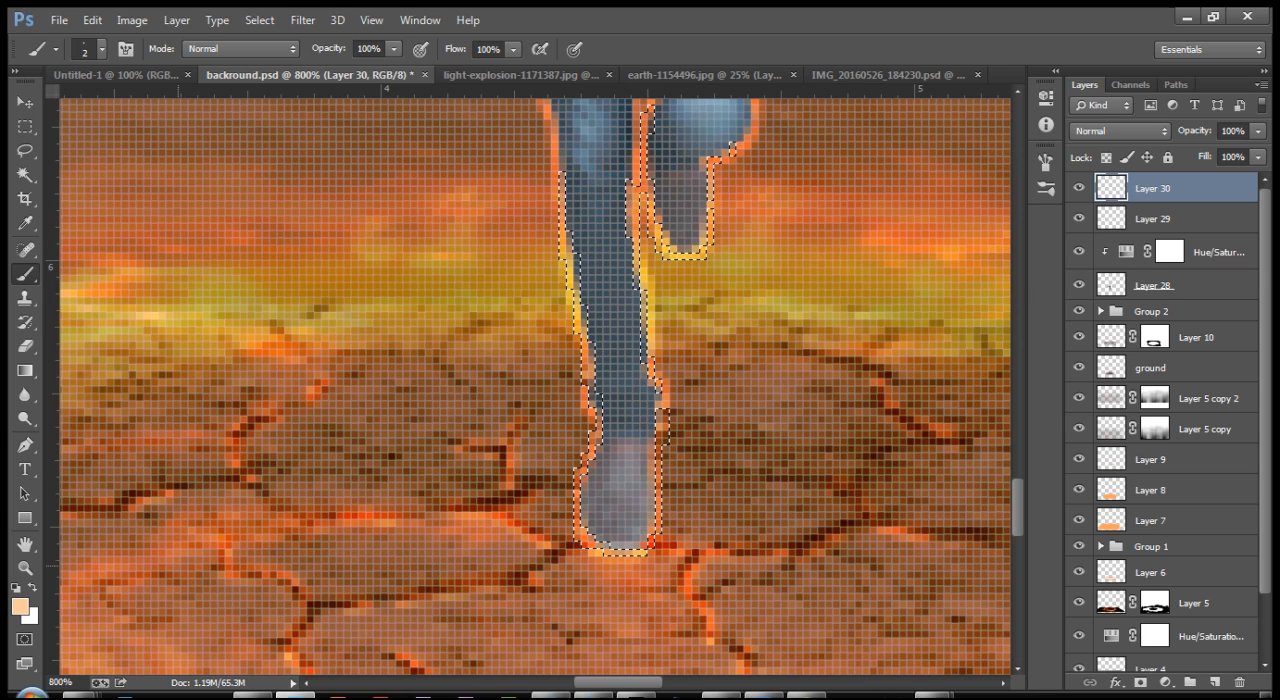
# Step: Set the foreground colour to orange EF8D0E
pyautogui.click(20, 606)
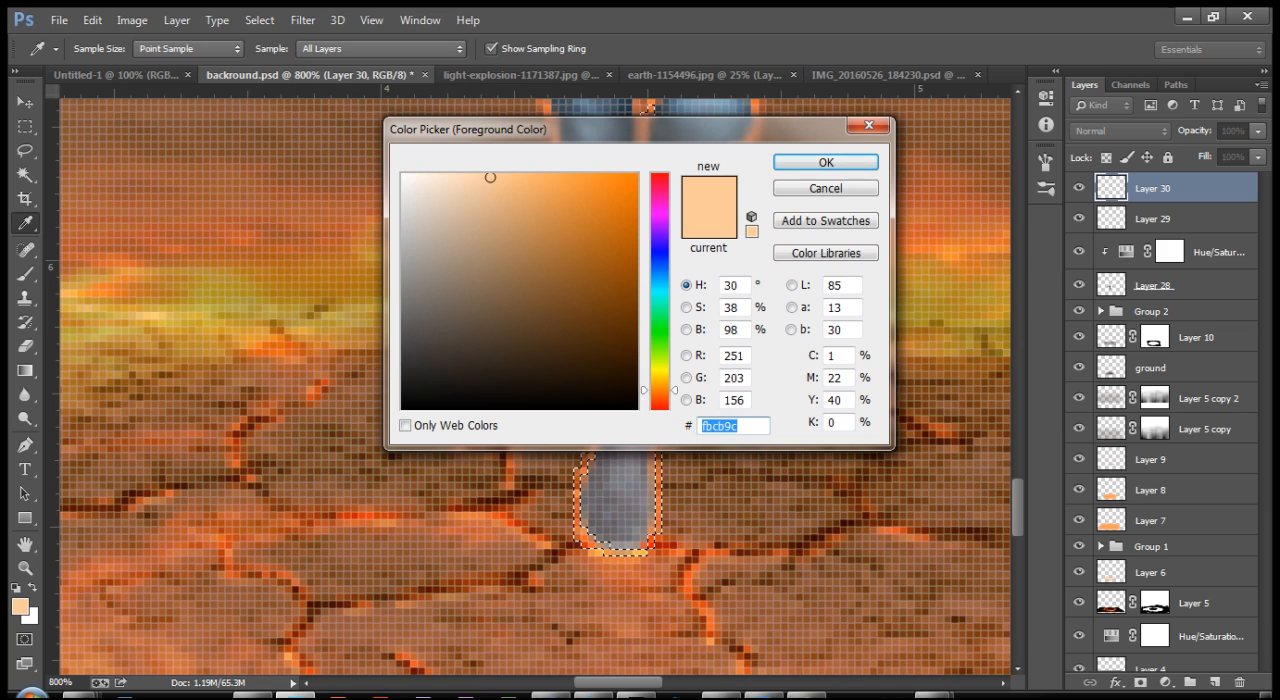
pyautogui.write('fd9c3d')
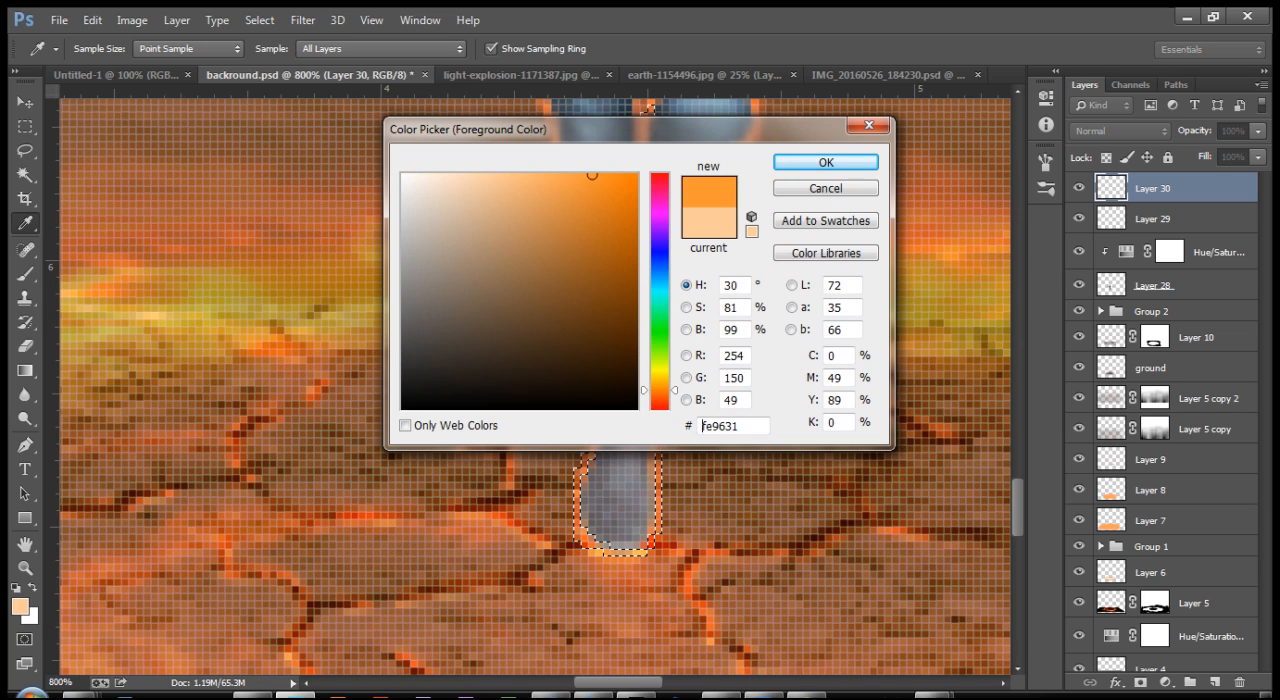
pyautogui.moveTo(742, 426); pyautogui.dragTo(701, 426)
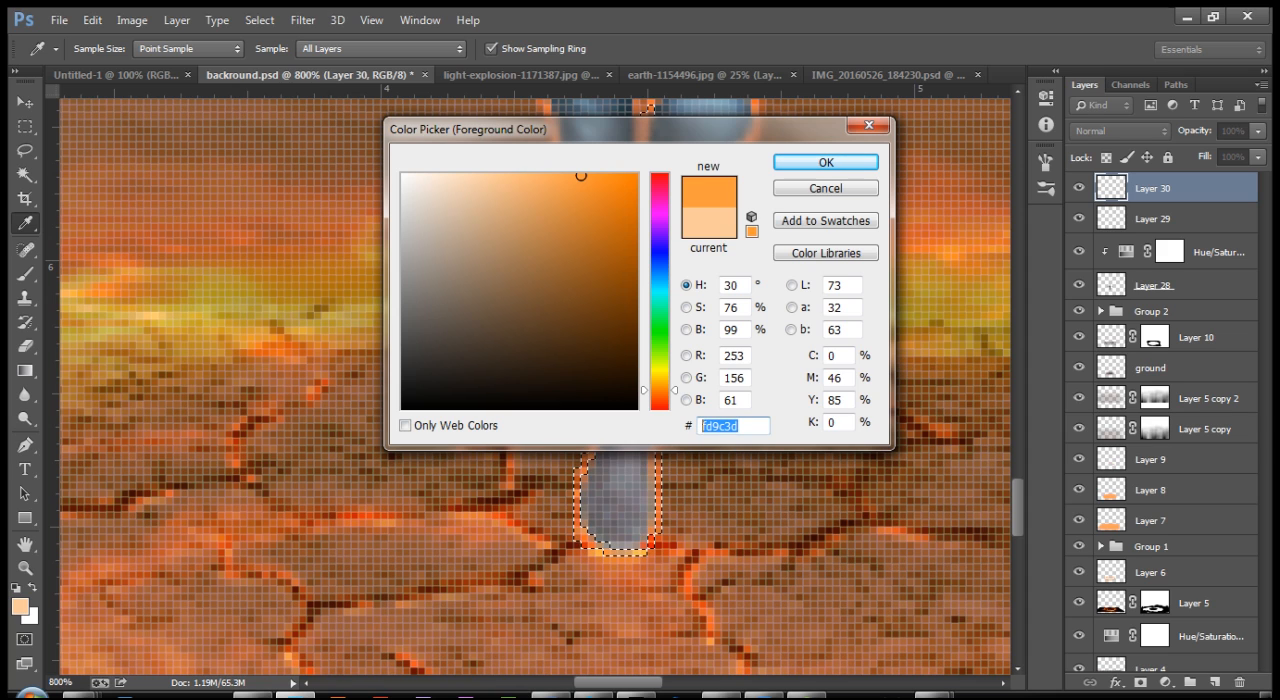
pyautogui.write('EF')
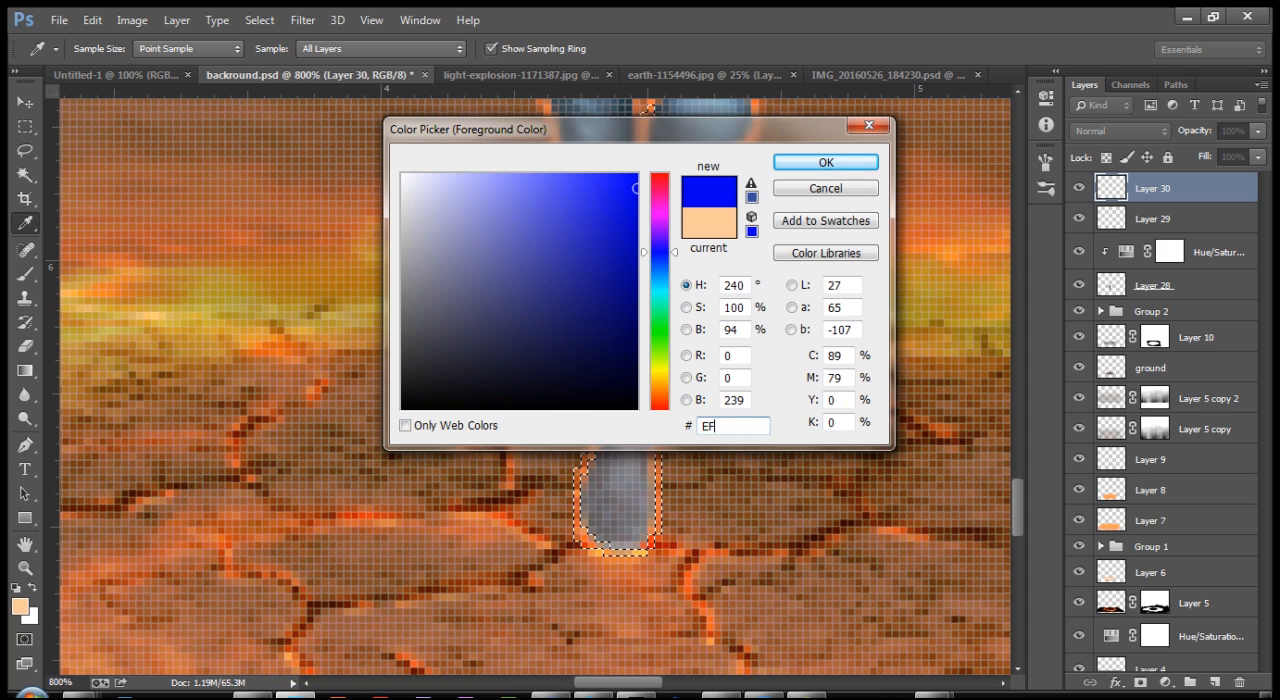
pyautogui.write('87')
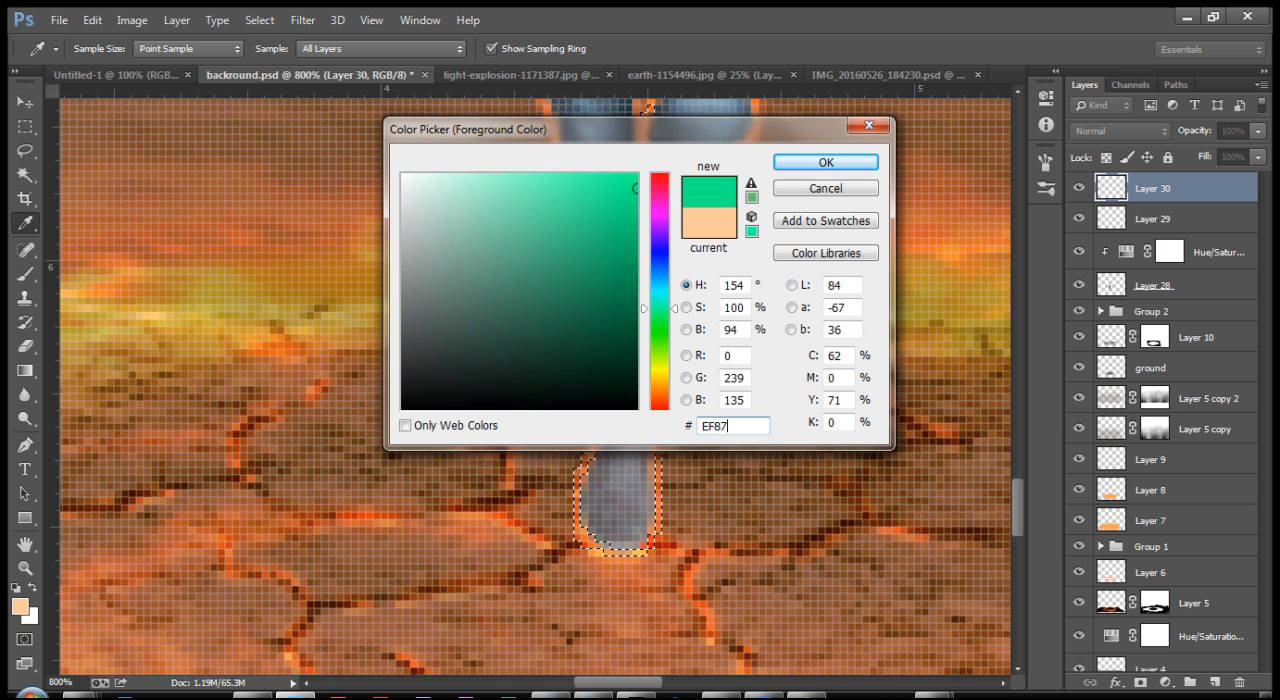
pyautogui.press('BackSpace')
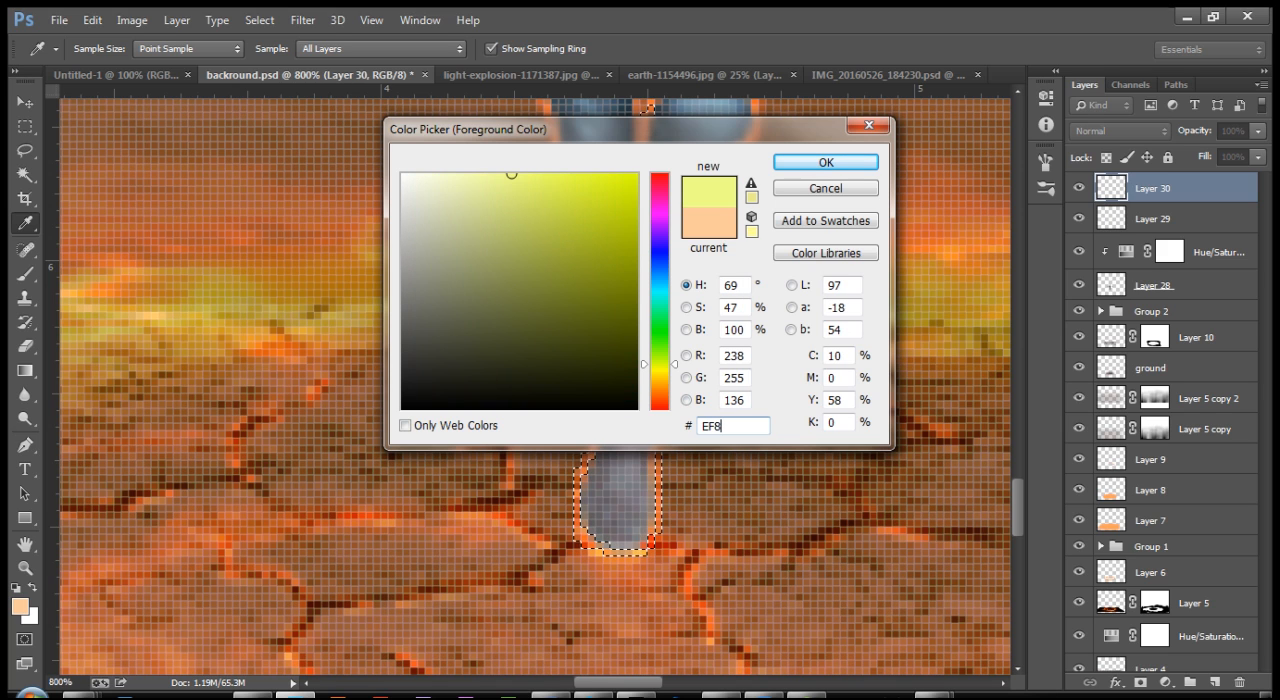
pyautogui.write('D0E')
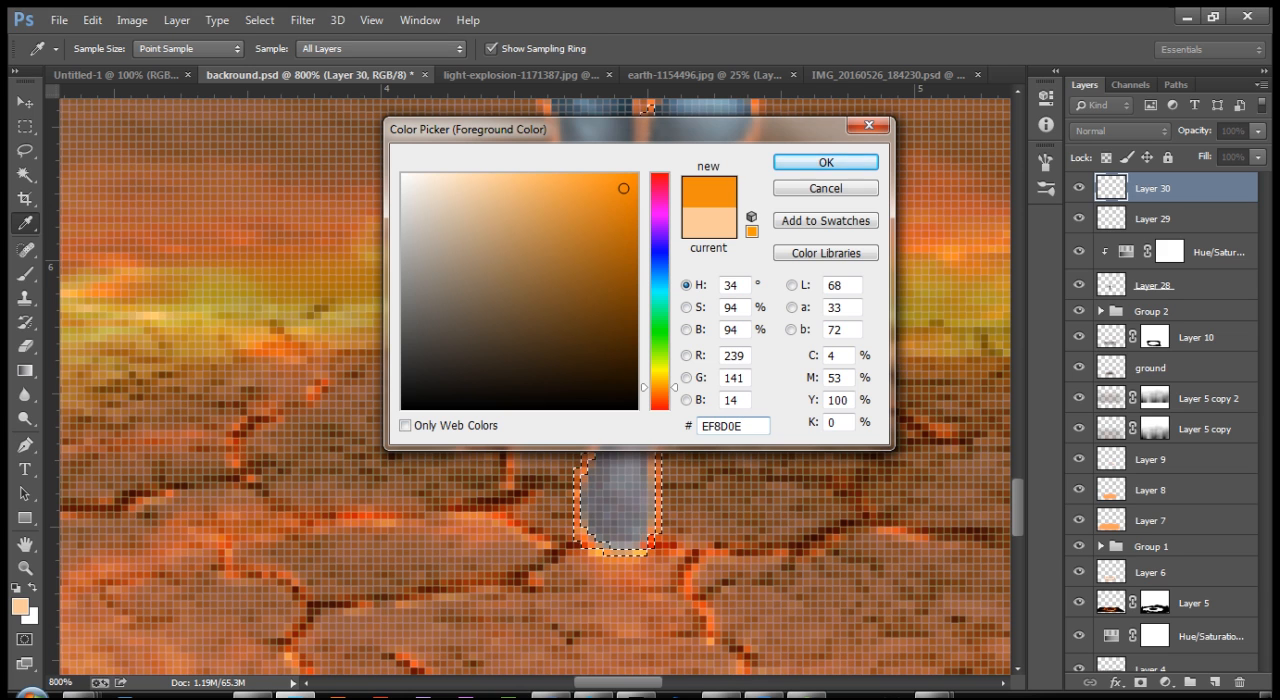
pyautogui.press('Return')
# Step: Paint orange along the selected edges of the man's standing leg and raised foot on the top layer, then deselect
pyautogui.press('b')
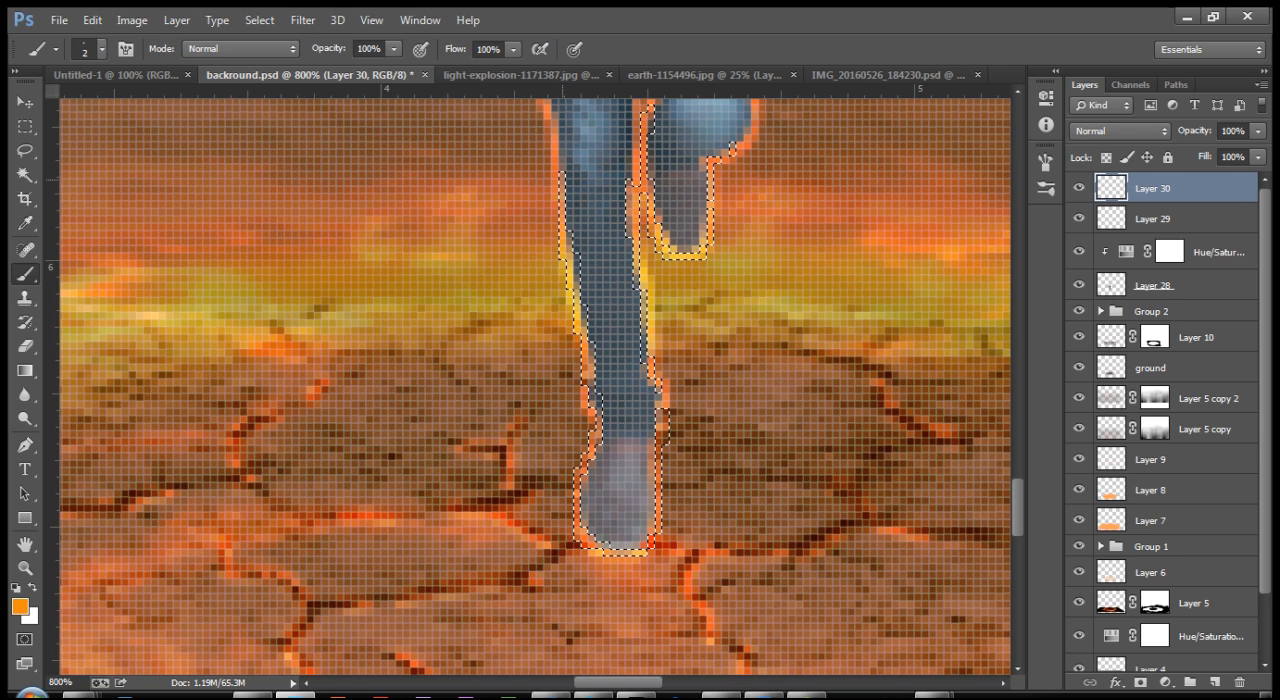
pyautogui.moveTo(574, 295)
pyautogui.mouseDown()
pyautogui.moveTo(600, 396)
pyautogui.moveTo(574, 519)
pyautogui.moveTo(604, 551)
pyautogui.moveTo(656, 543)
pyautogui.moveTo(662, 410)
pyautogui.mouseUp()
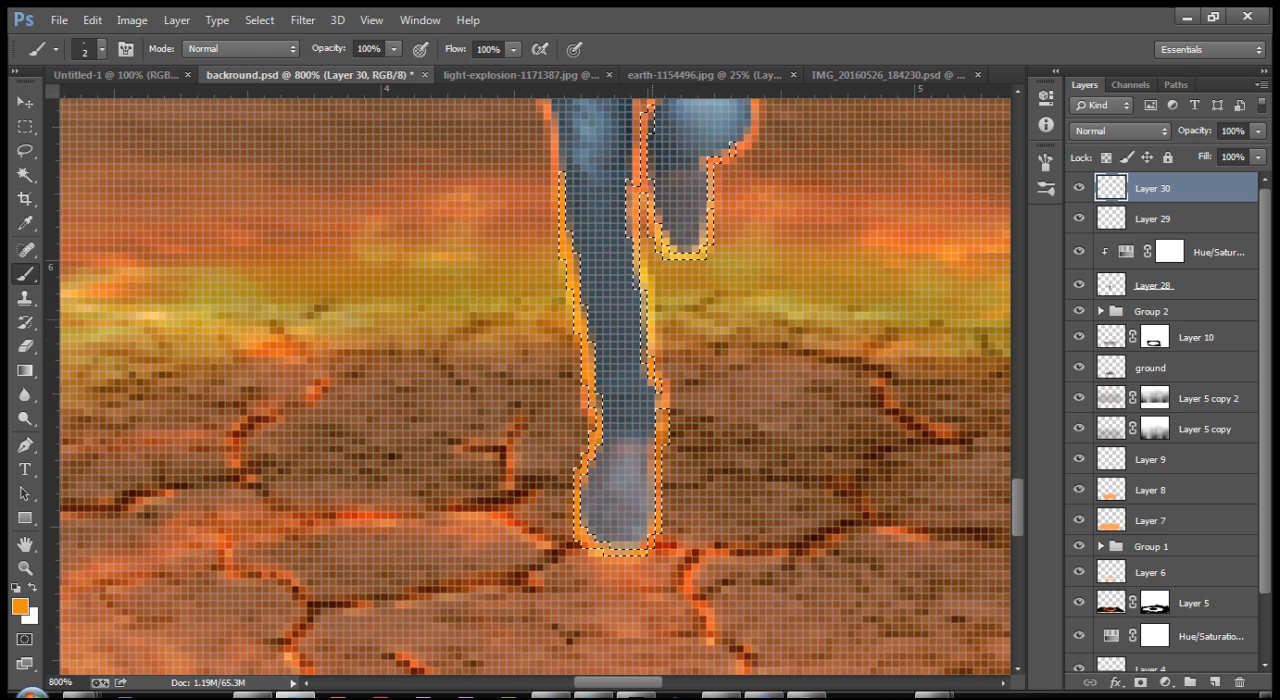
pyautogui.scroll(1, 651, 540)
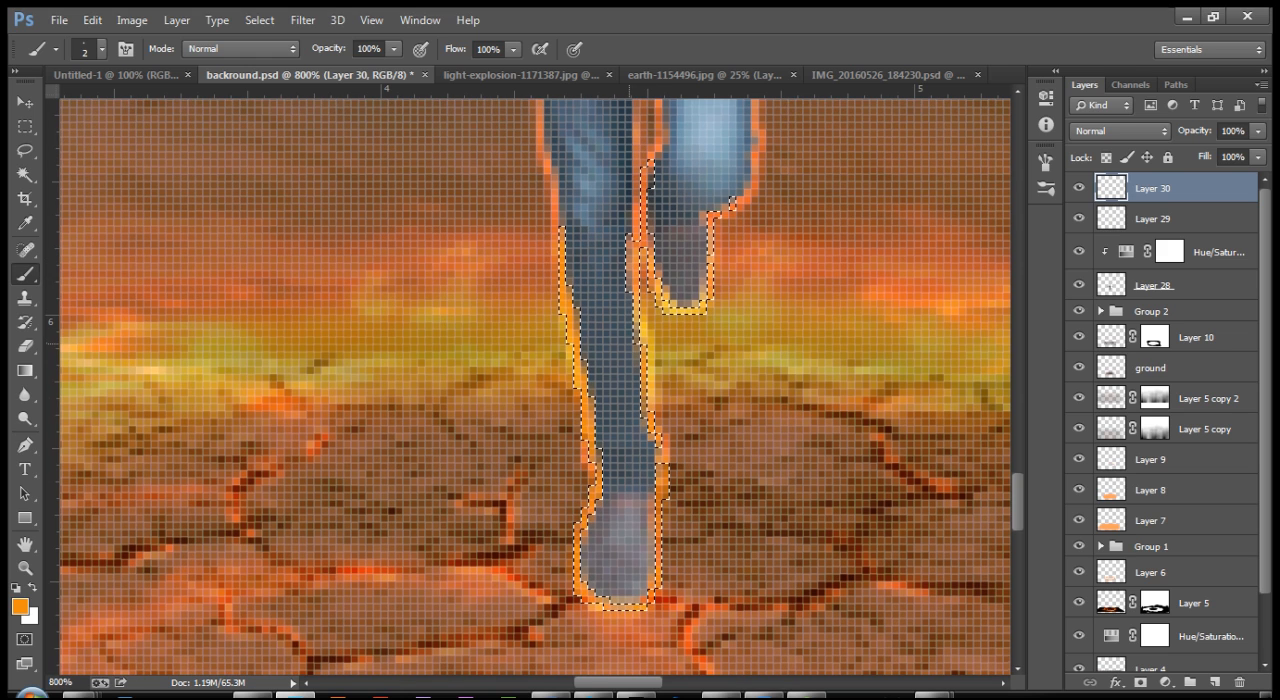
pyautogui.moveTo(641, 343); pyautogui.dragTo(631, 244)
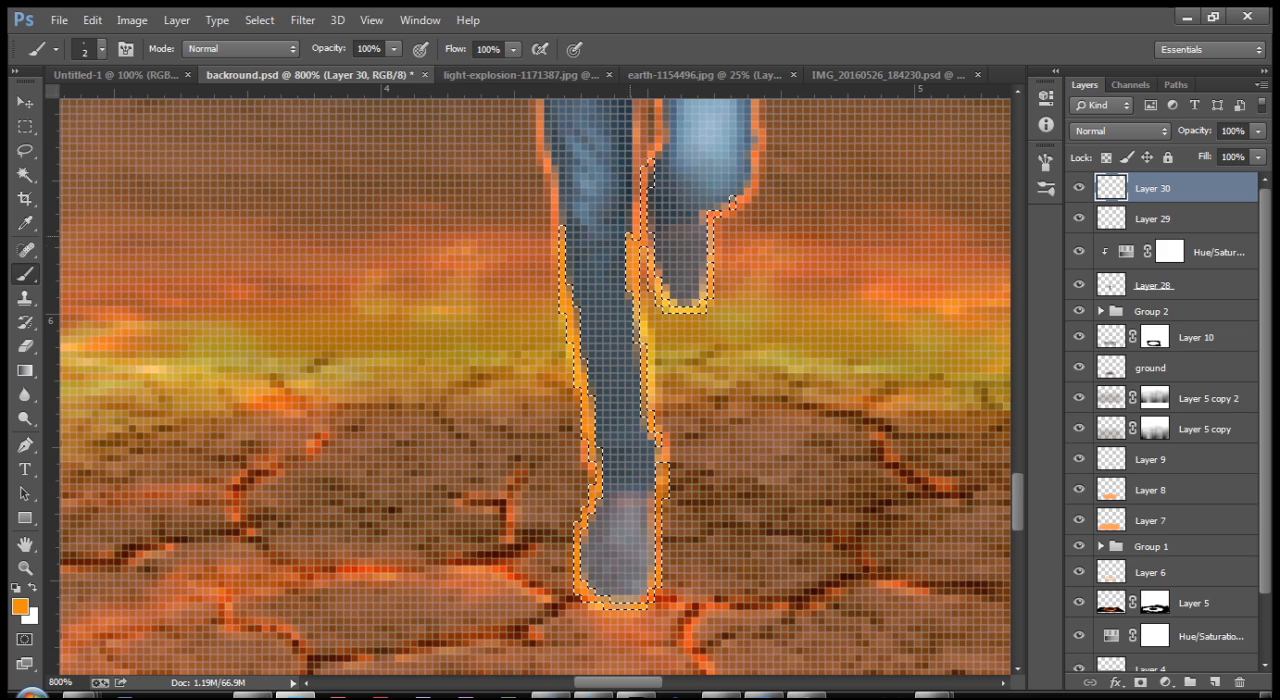
pyautogui.moveTo(661, 482); pyautogui.dragTo(661, 493)
pyautogui.moveTo(642, 352); pyautogui.dragTo(650, 168)
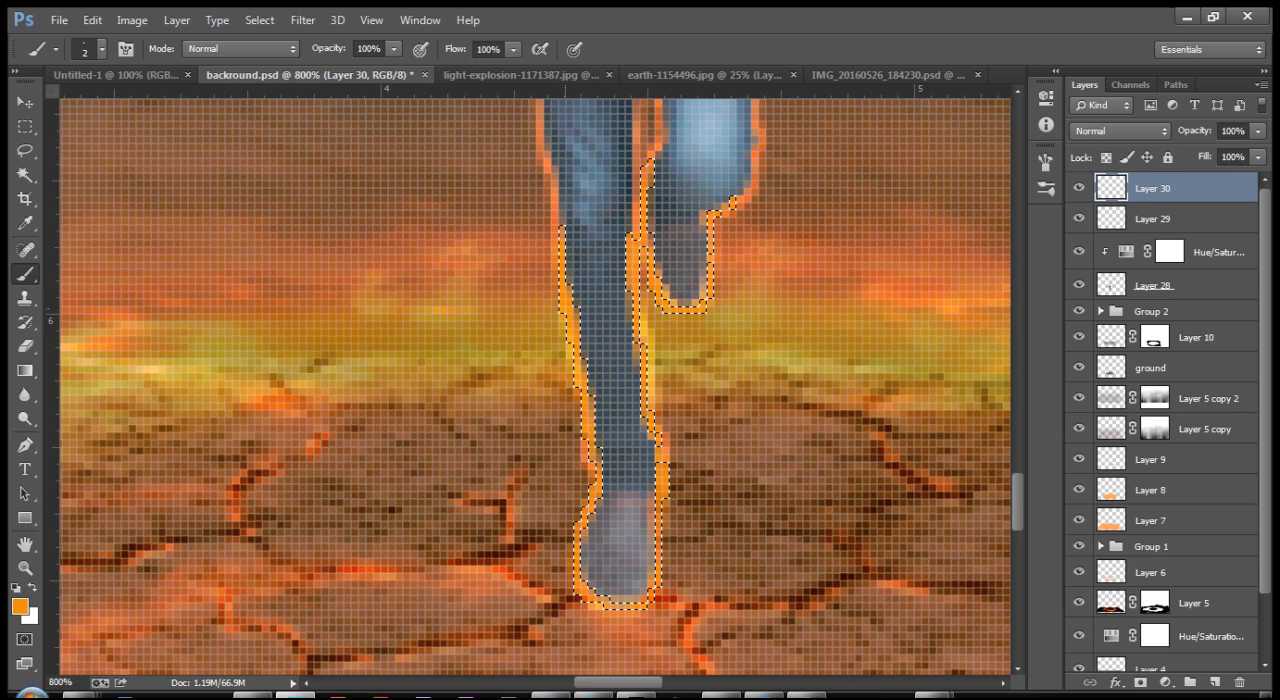
pyautogui.hotkey('ctrl', '-')
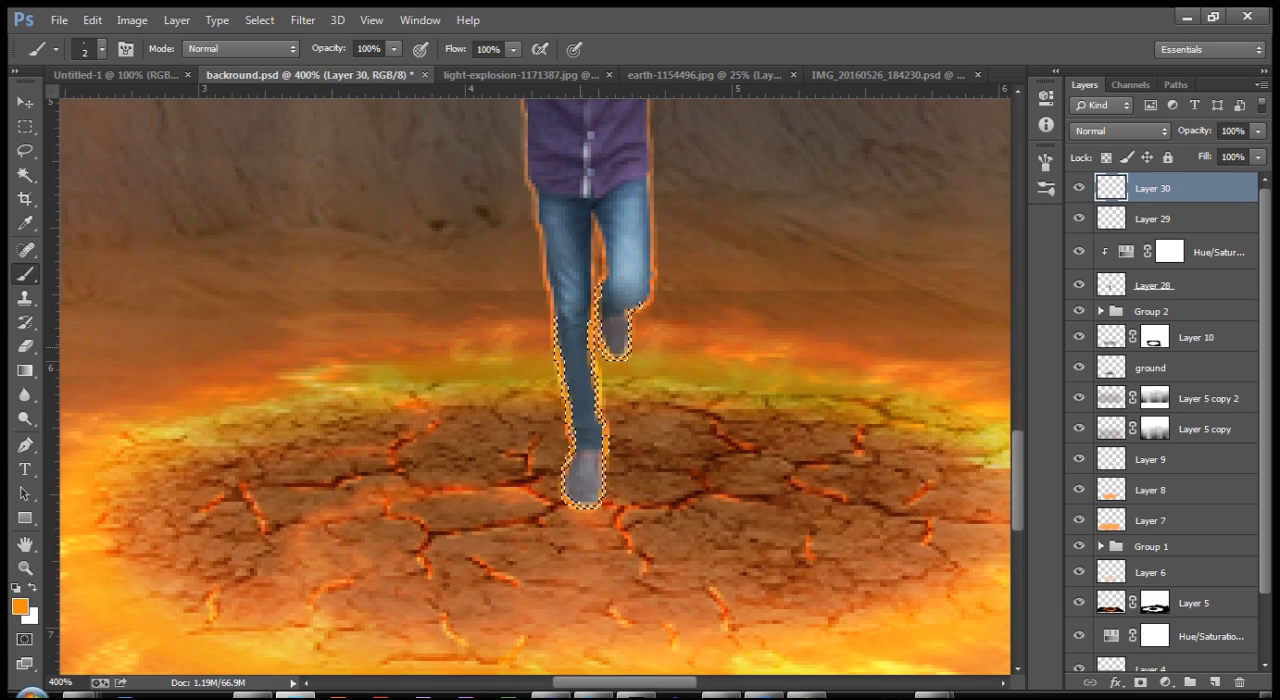
pyautogui.hotkey('ctrl', '-')
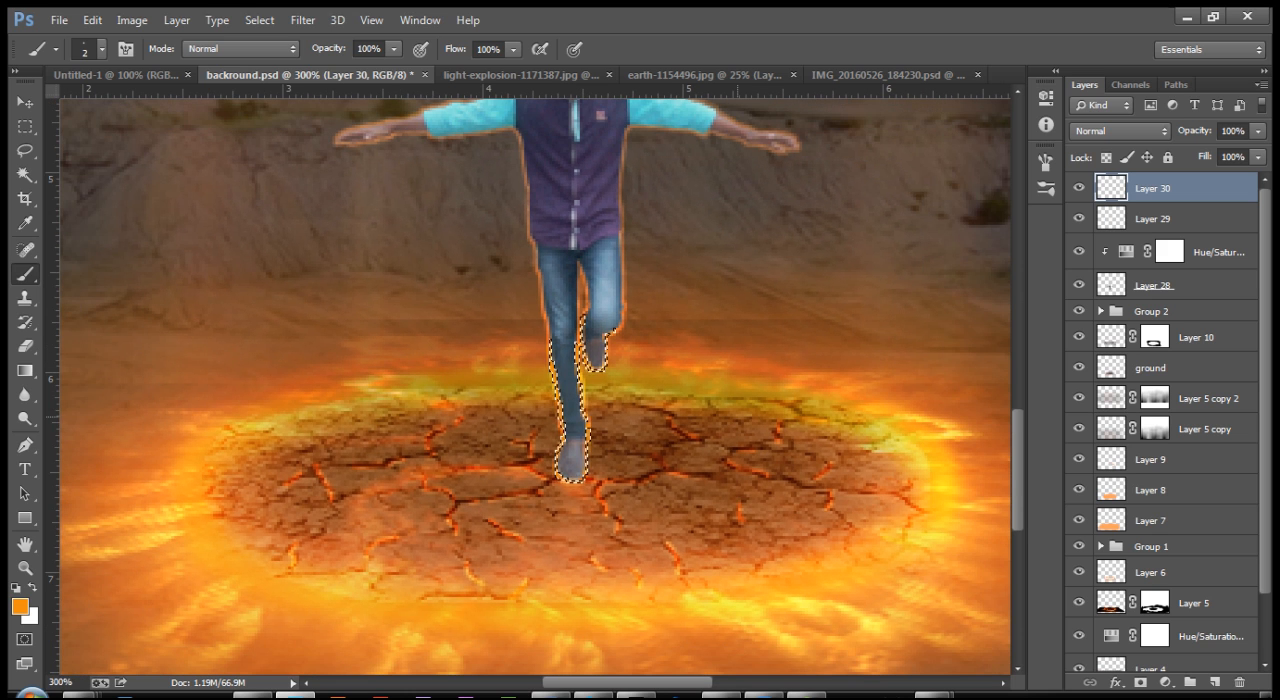
pyautogui.hotkey('ctrl', '-')
pyautogui.hotkey('ctrl', '-')
pyautogui.hotkey('ctrl', 'd')
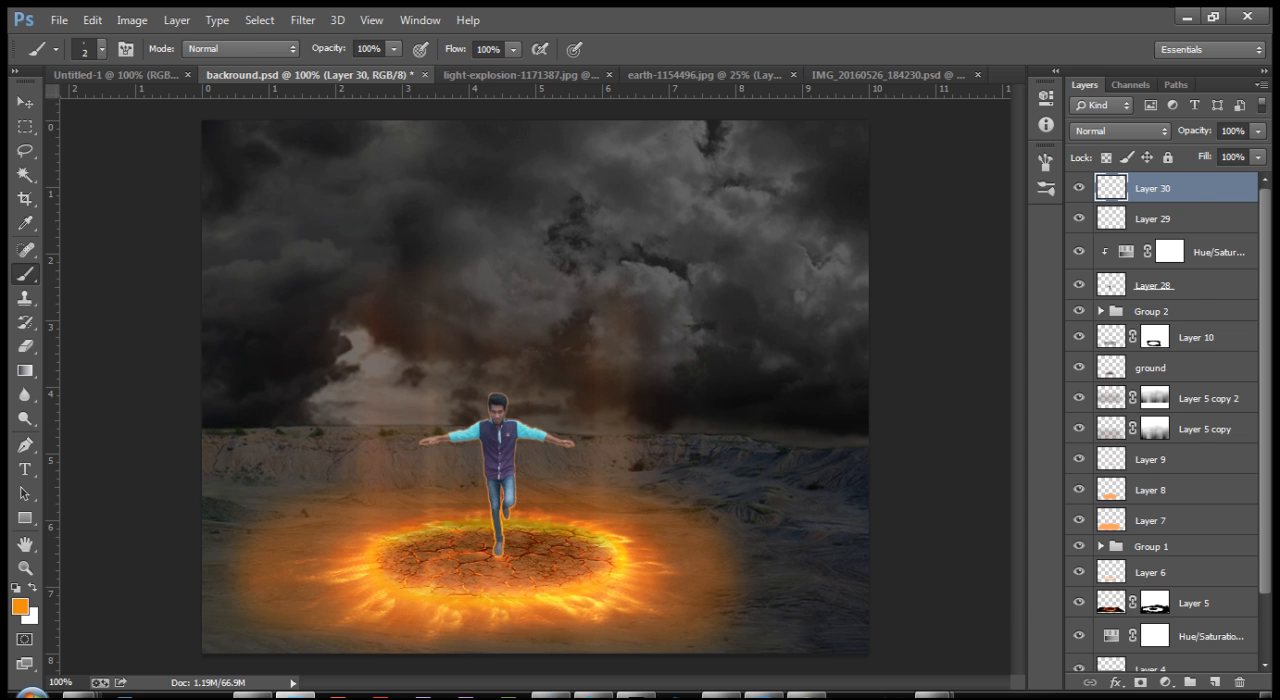
# Step: Add an Outer Glow in colour EF8D0E to the painted leg-edge layer, Layer 30
pyautogui.doubleClick(1206, 188)
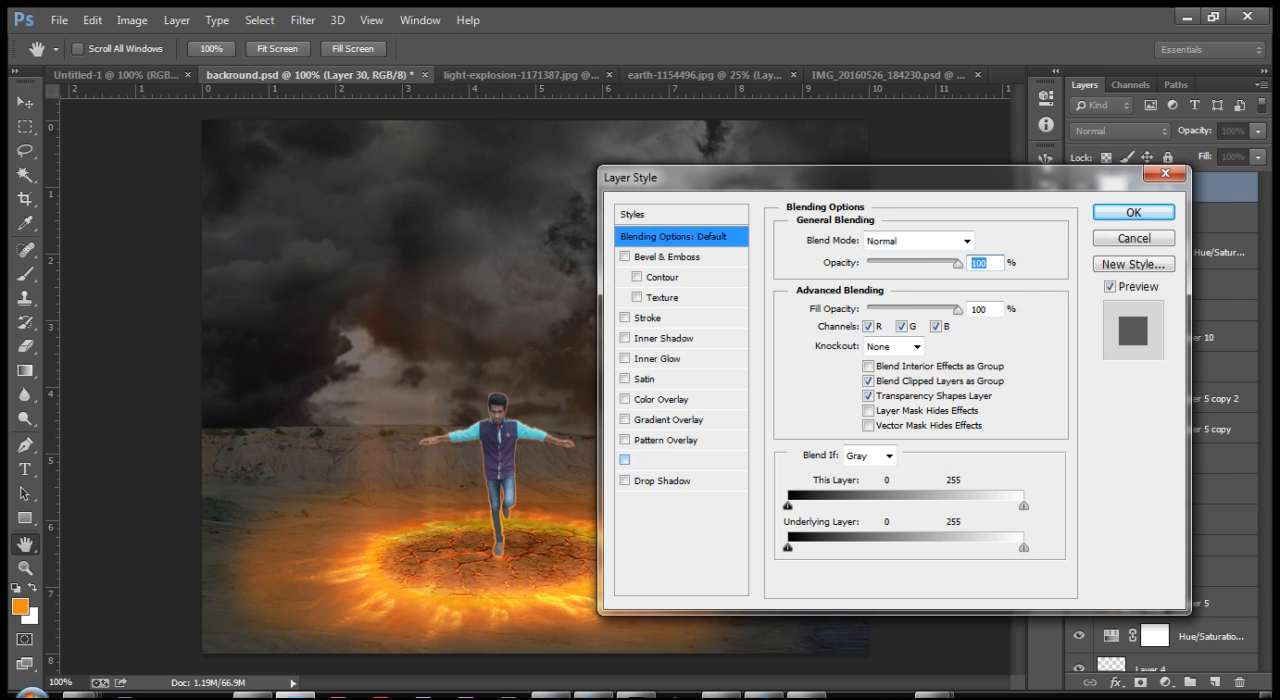
pyautogui.click(657, 461)
pyautogui.click(829, 305)
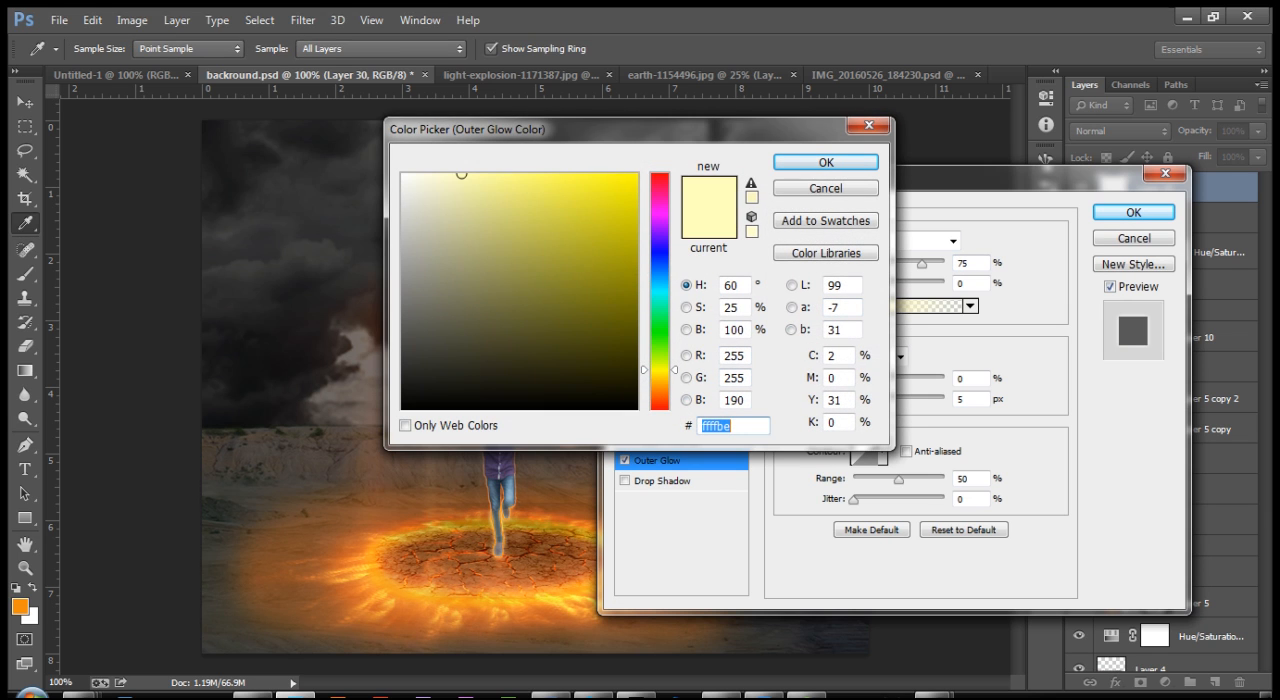
pyautogui.write('EF')
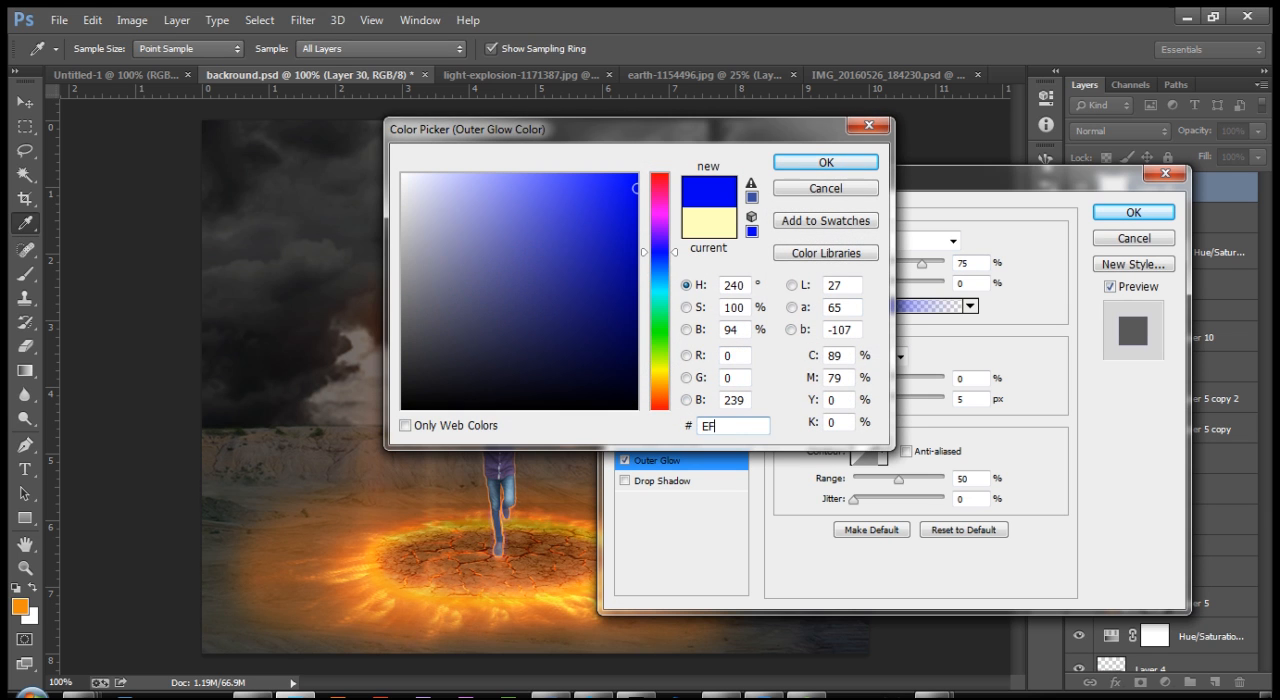
pyautogui.write('8D')
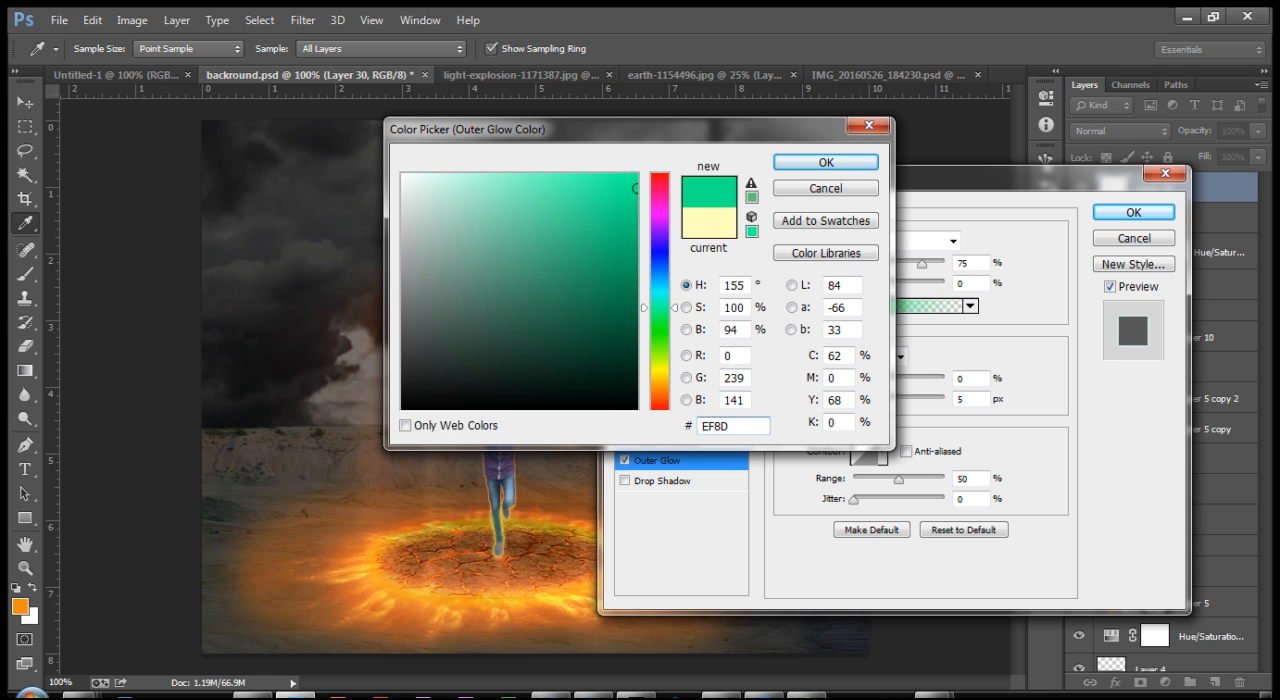
pyautogui.write('0E')
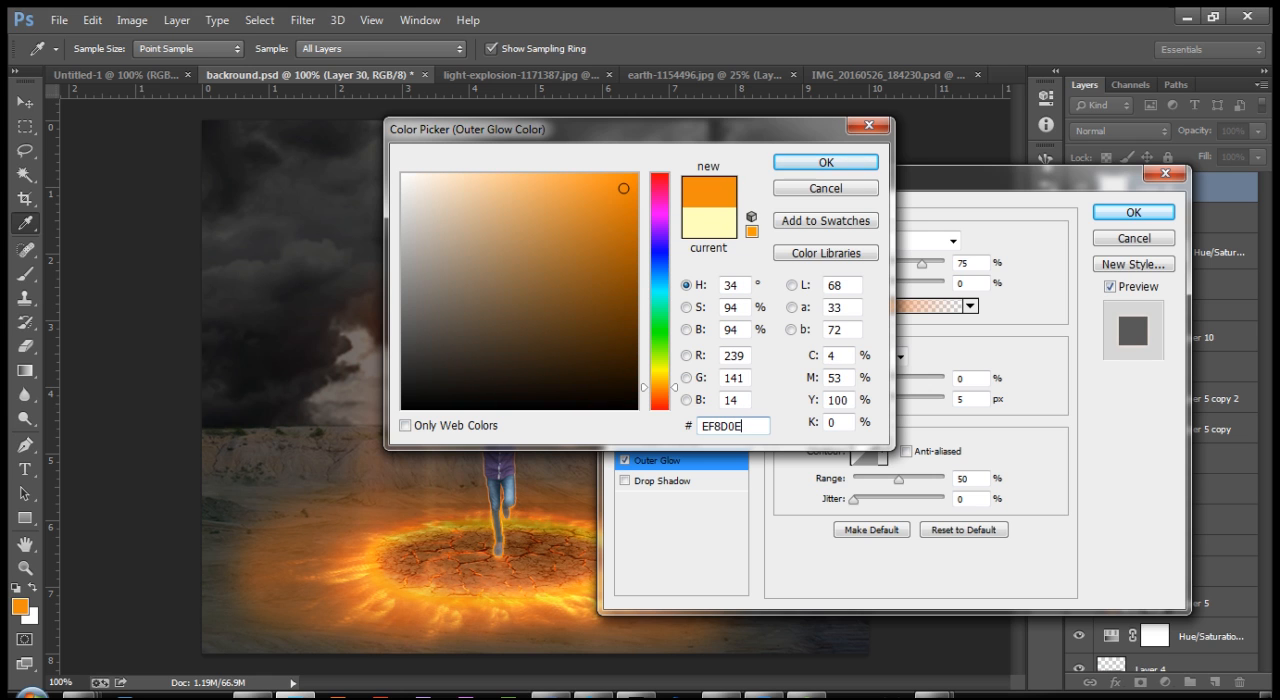
pyautogui.press('Return')
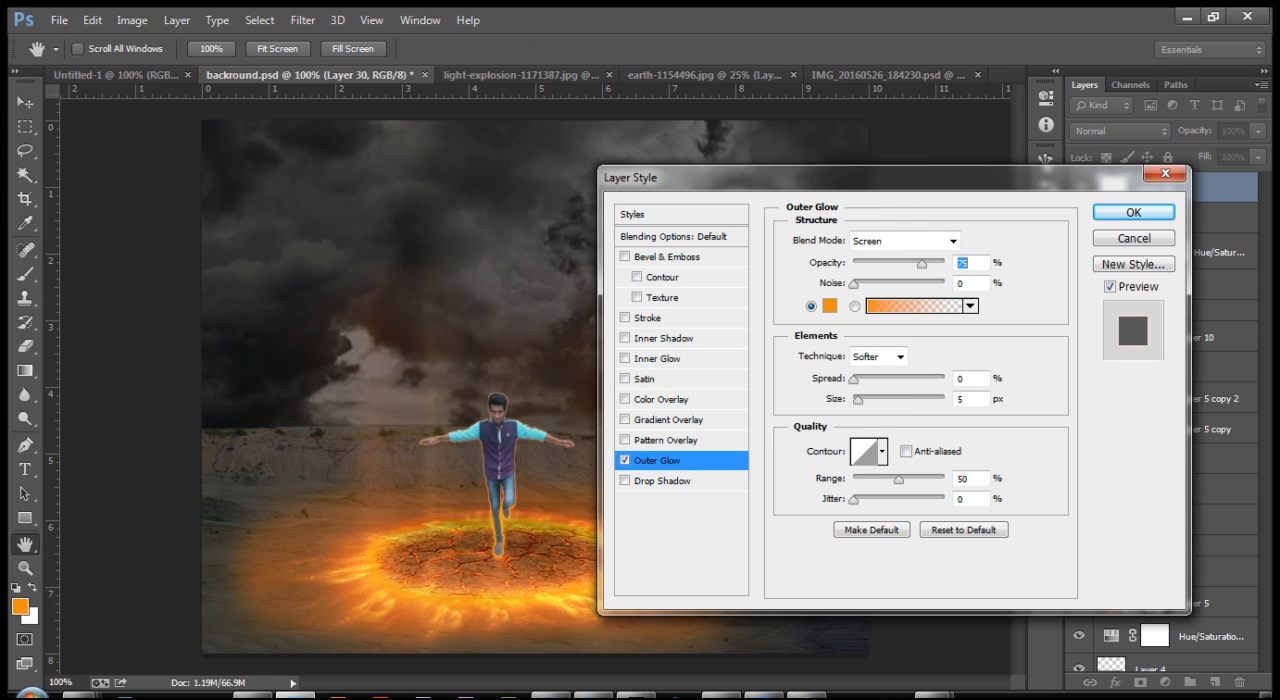
pyautogui.press('Return')
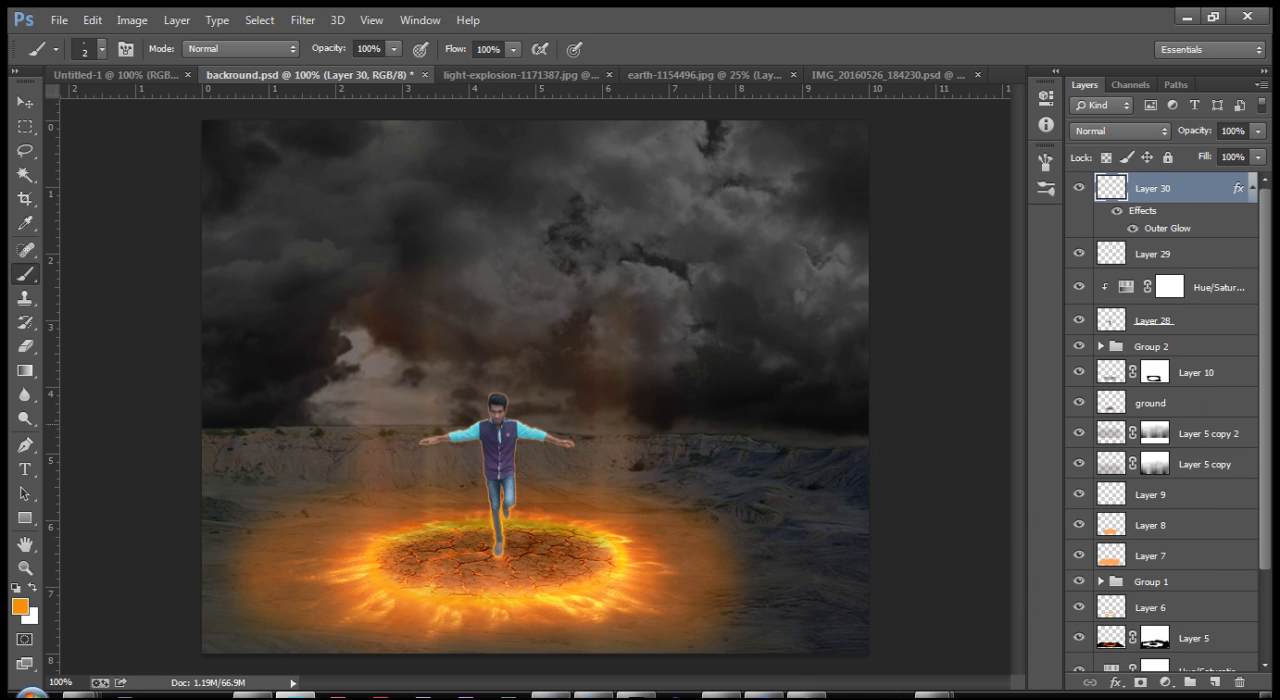
pyautogui.hotkey('ctrl', '+')
pyautogui.hotkey('ctrl', '+')
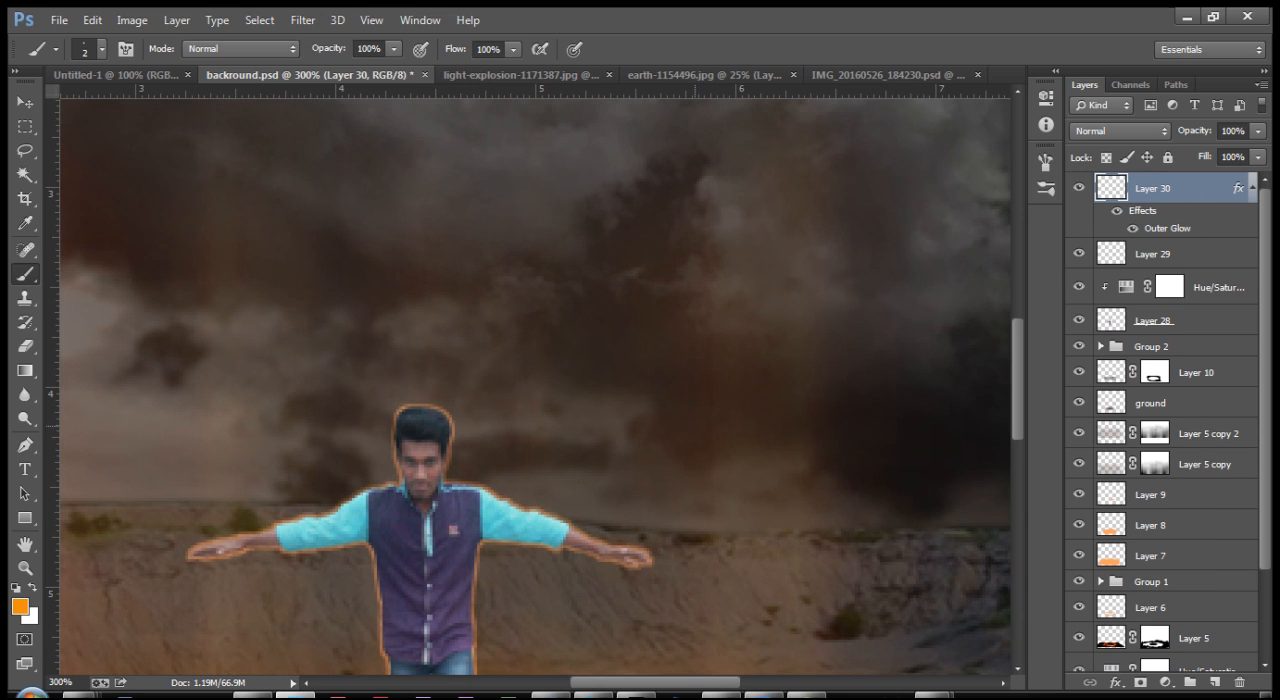
pyautogui.moveTo(572, 490); pyautogui.dragTo(639, 101)
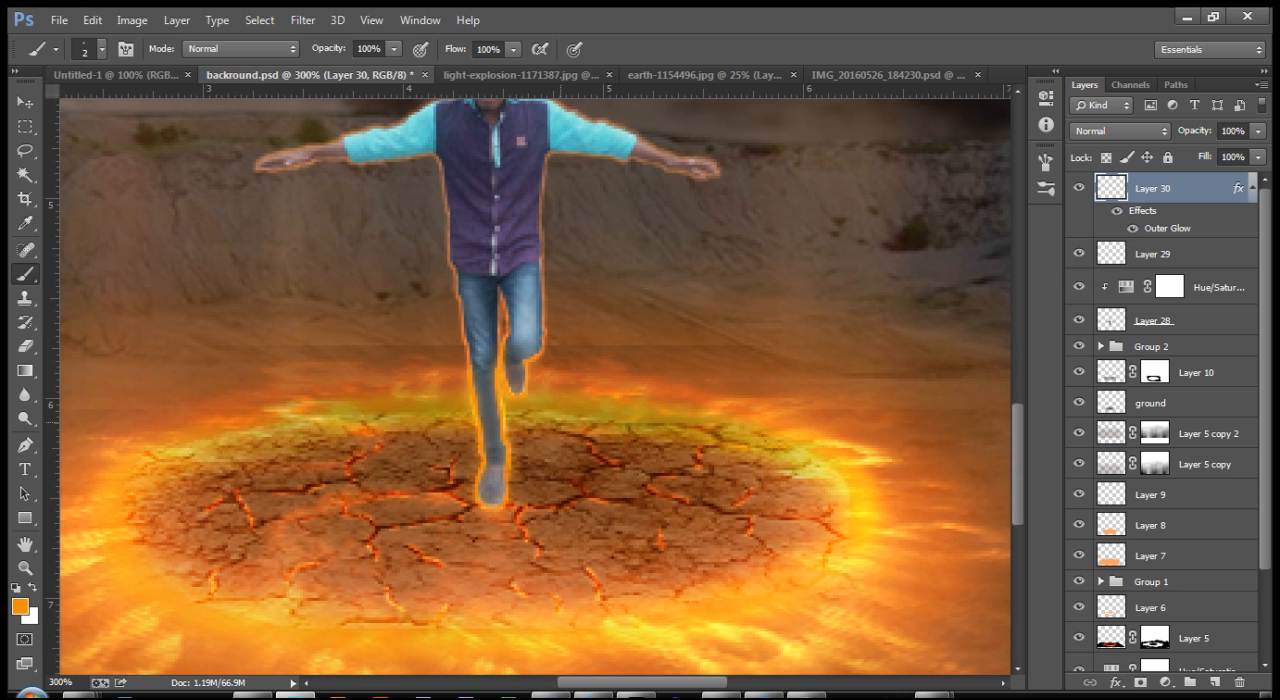
pyautogui.hotkey('ctrl', '-')
pyautogui.hotkey('ctrl', '-')
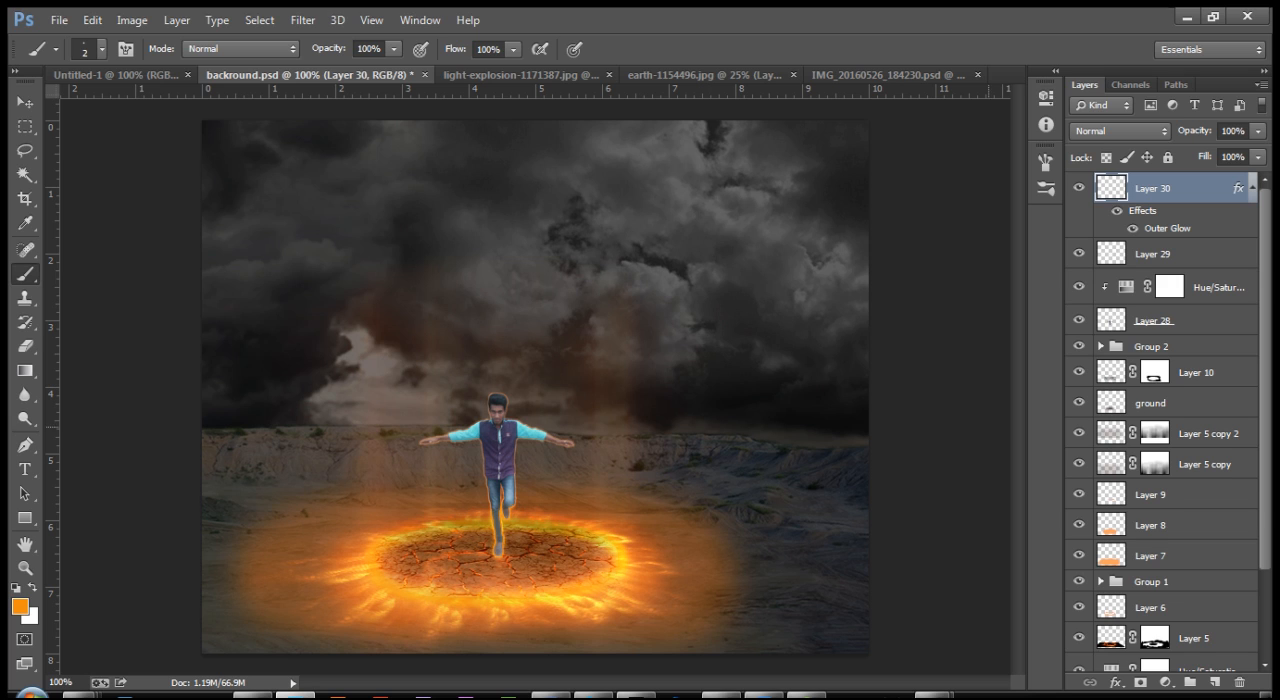
# Step: Duplicate Layer 5 with the fiery ring and delete the layer mask of the copy
pyautogui.press('v')
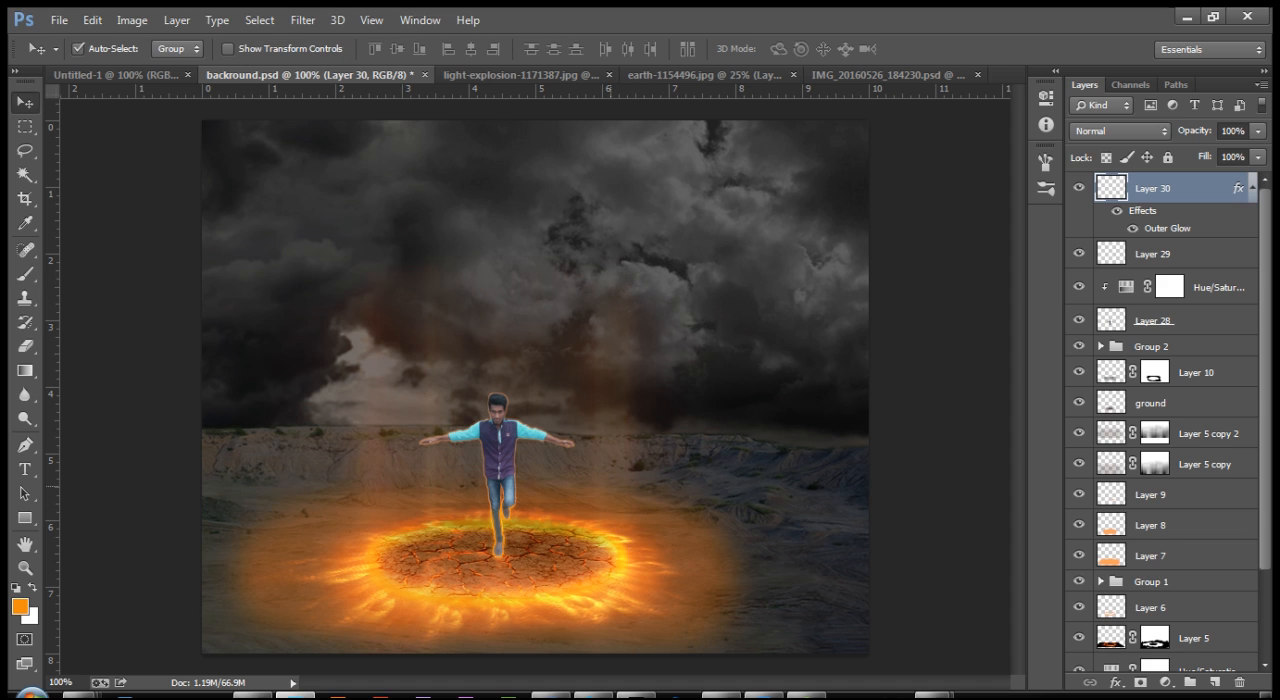
pyautogui.scroll(-2, 1165, 540)
pyautogui.click(1165, 540)
pyautogui.click(1194, 571)
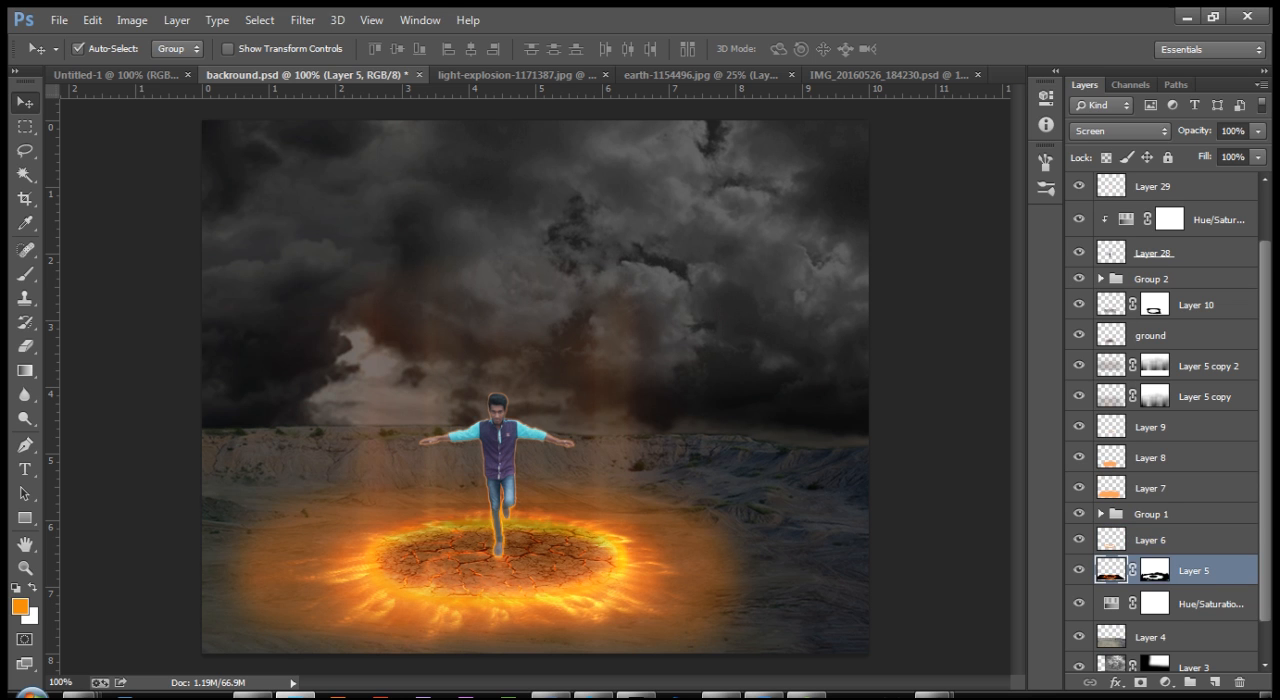
pyautogui.hotkey('ctrl', 'j')
pyautogui.rightClick(1194, 571)
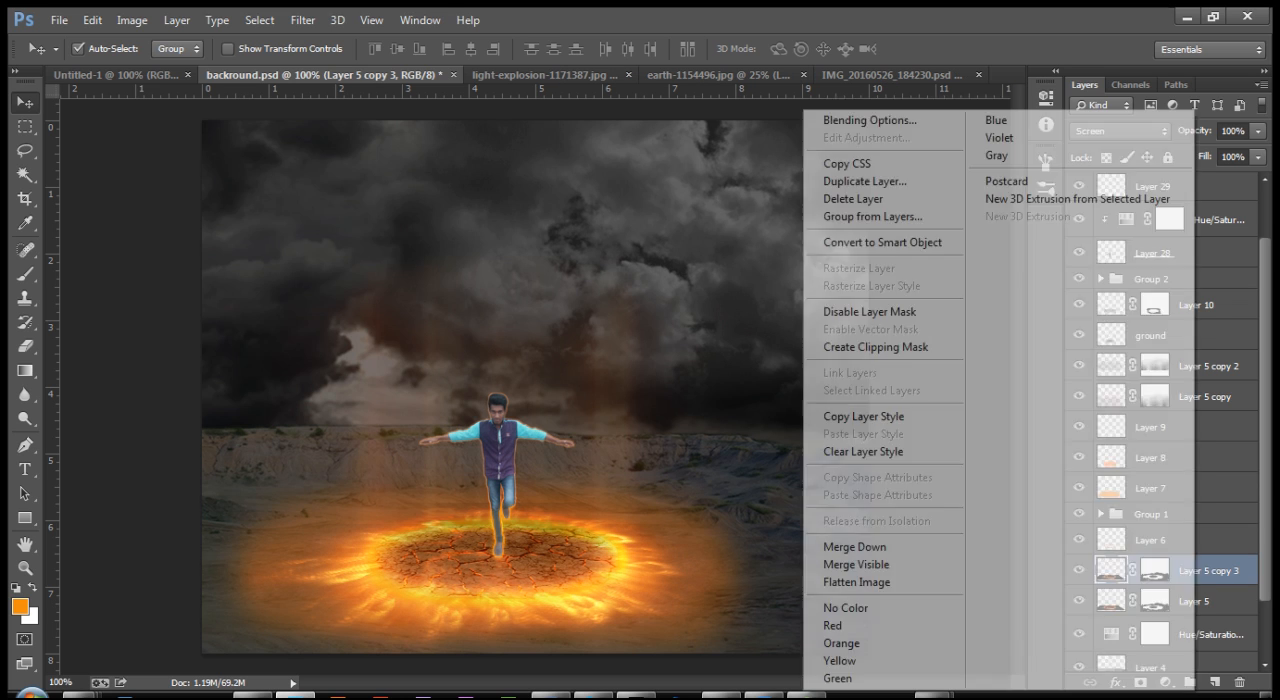
pyautogui.rightClick(1202, 571)
pyautogui.rightClick(1230, 571)
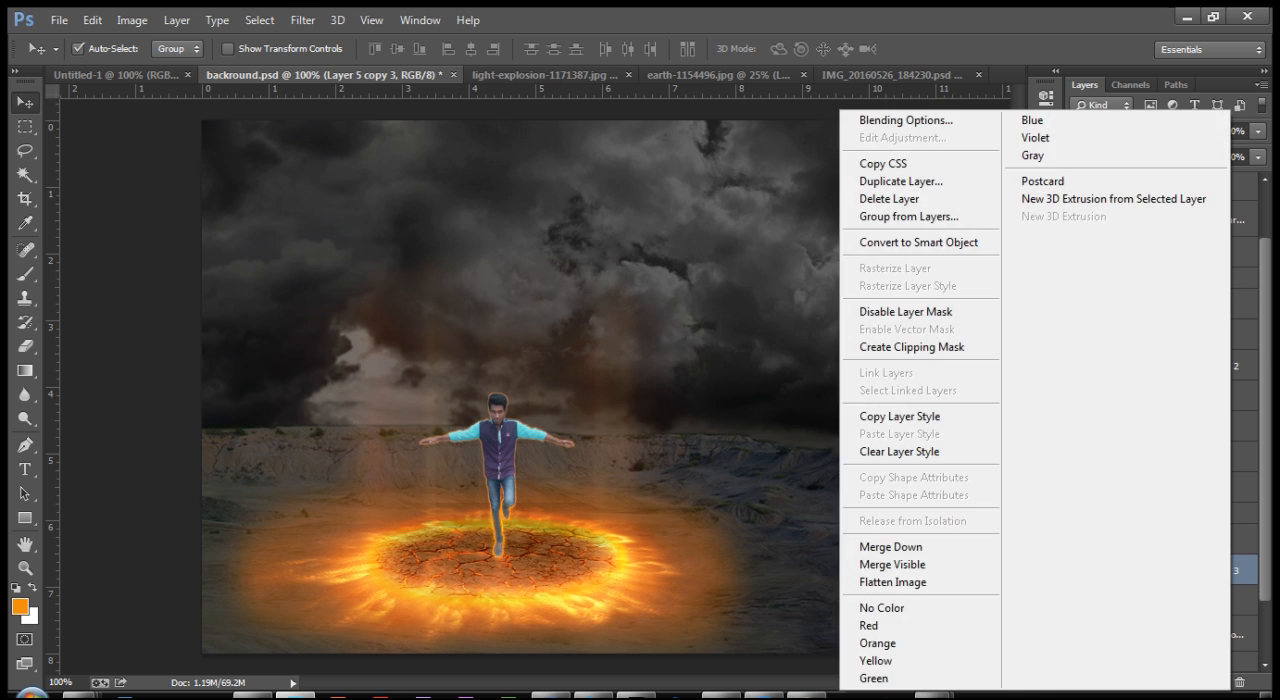
pyautogui.click(1234, 571)
pyautogui.rightClick(1155, 571)
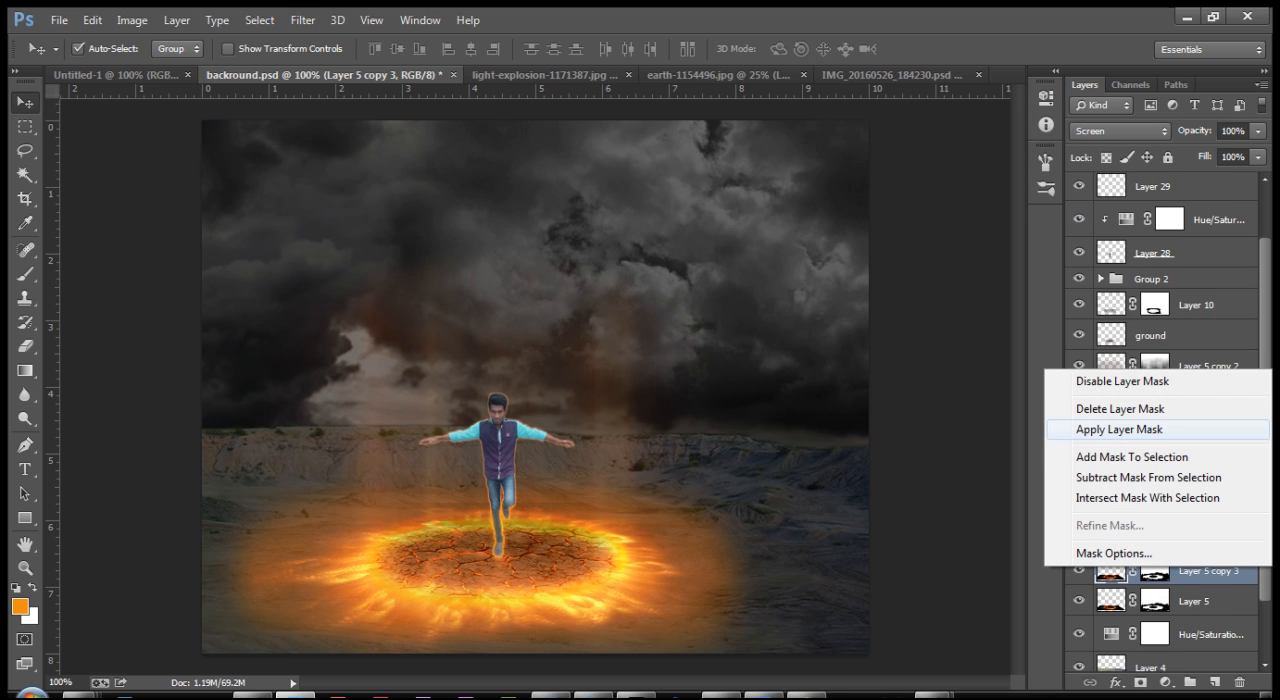
pyautogui.click(1120, 408)
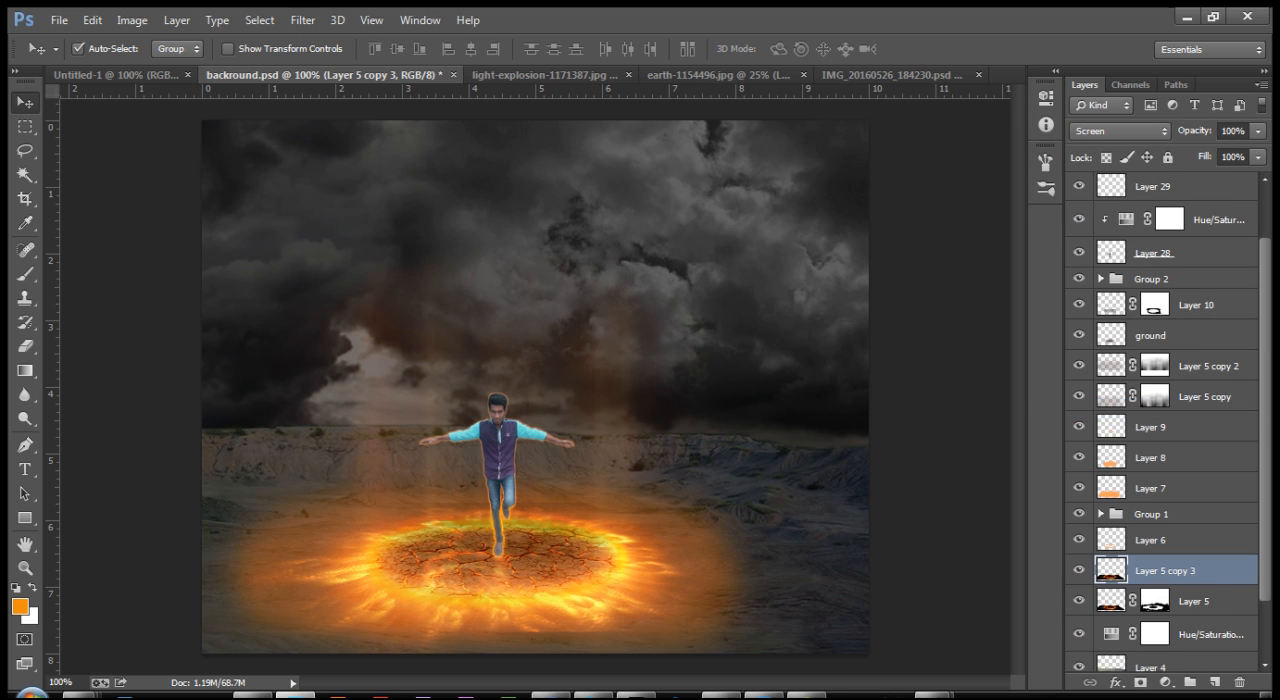
# Step: Move the unmasked copy of Layer 5 to the top of the layer stack, above Layer 30
pyautogui.moveTo(1165, 571); pyautogui.dragTo(1165, 203)
pyautogui.scroll(3, 1165, 420)
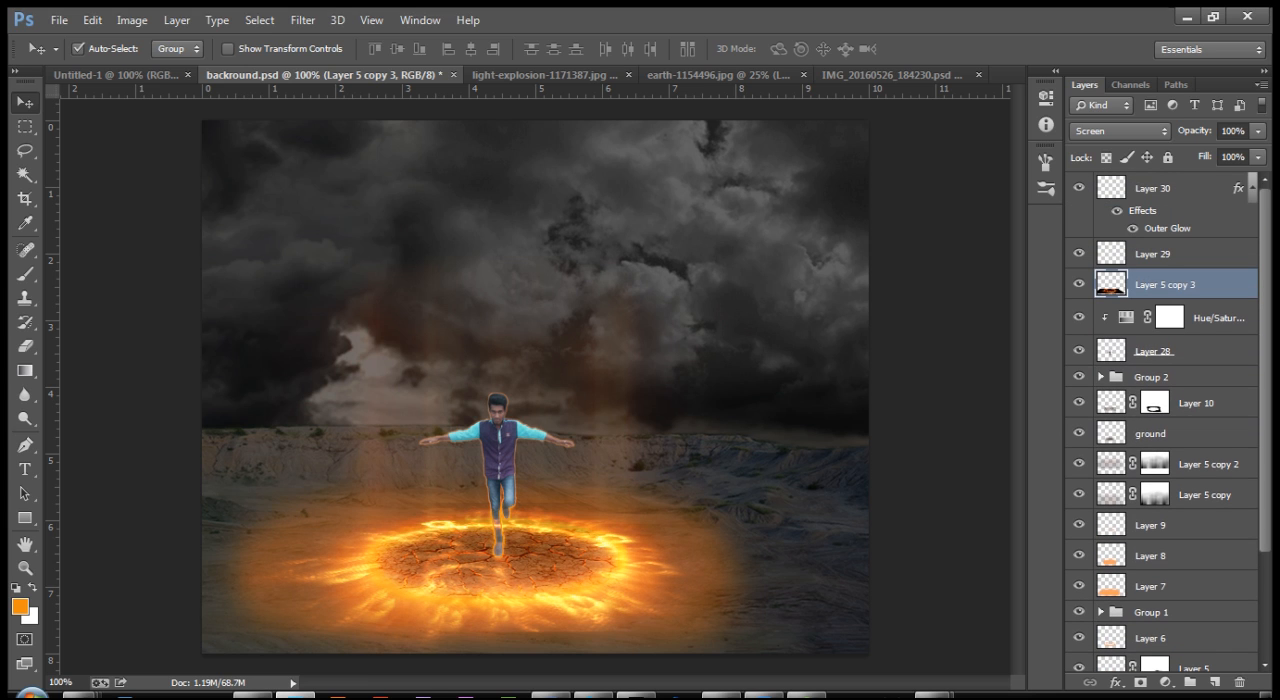
pyautogui.moveTo(1165, 285); pyautogui.dragTo(1165, 180)
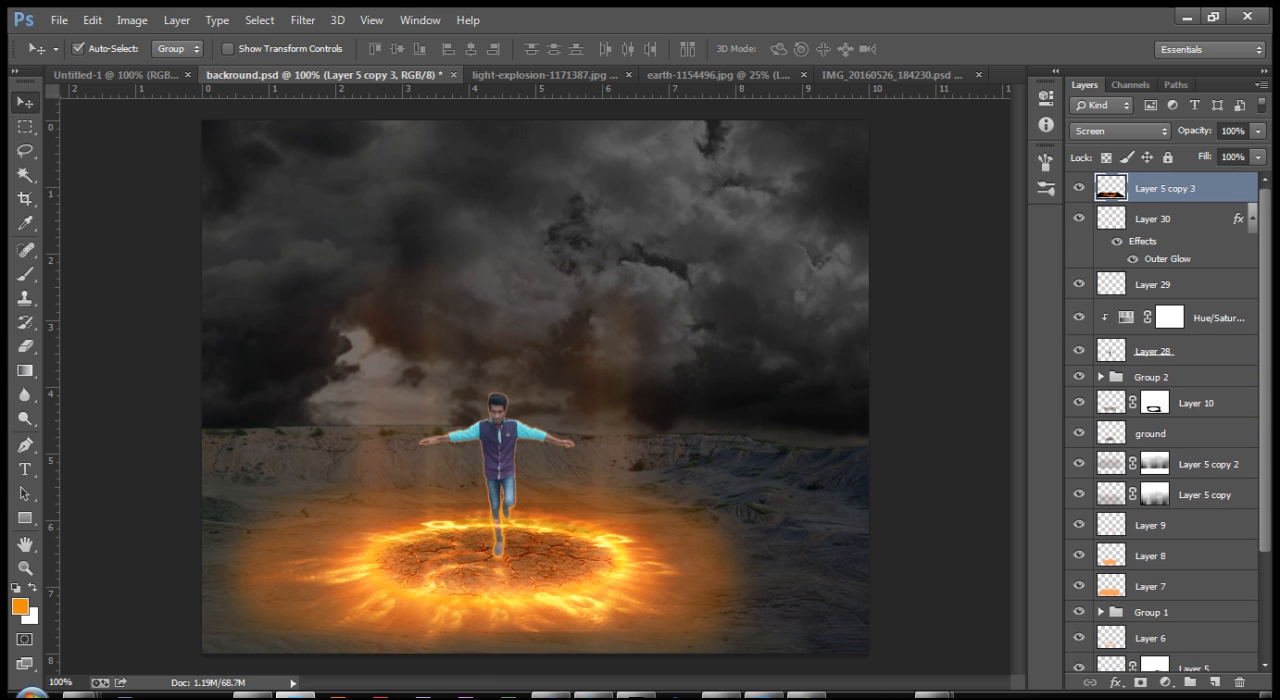
# Step: Apply a Motion Blur with a 90° angle and 300 px distance to the top fire layer
pyautogui.click(303, 20)
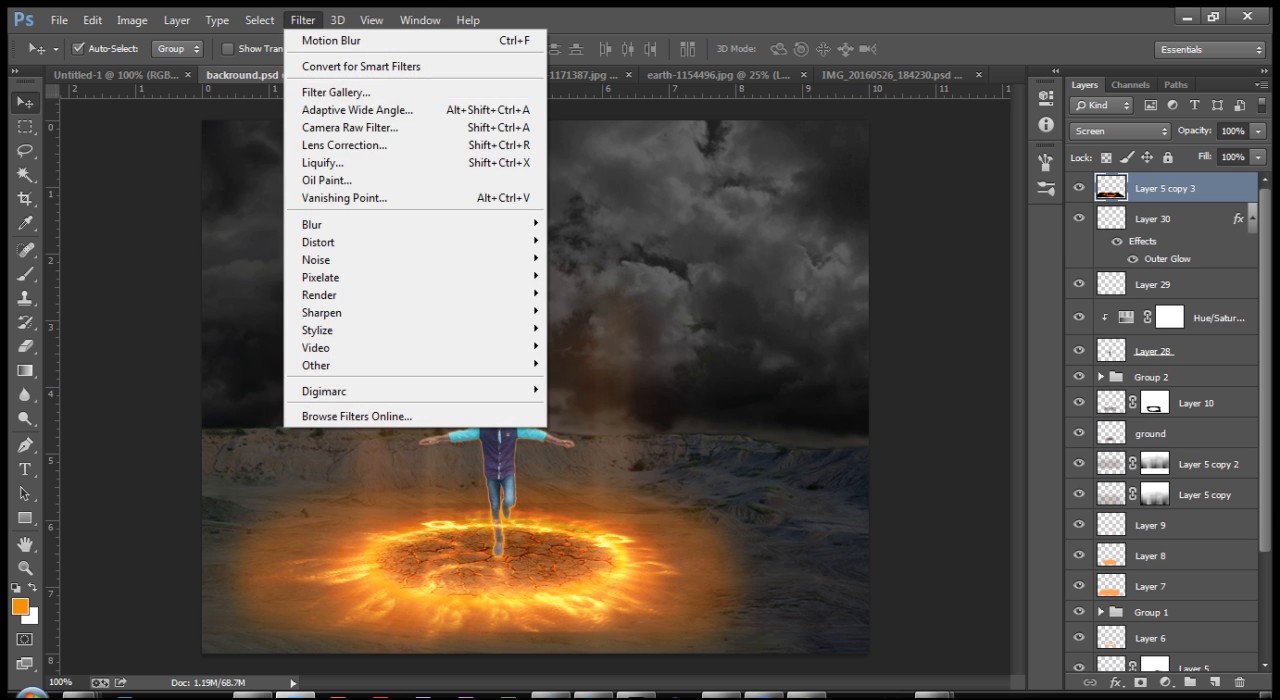
pyautogui.moveTo(400, 224)
pyautogui.click(593, 390)
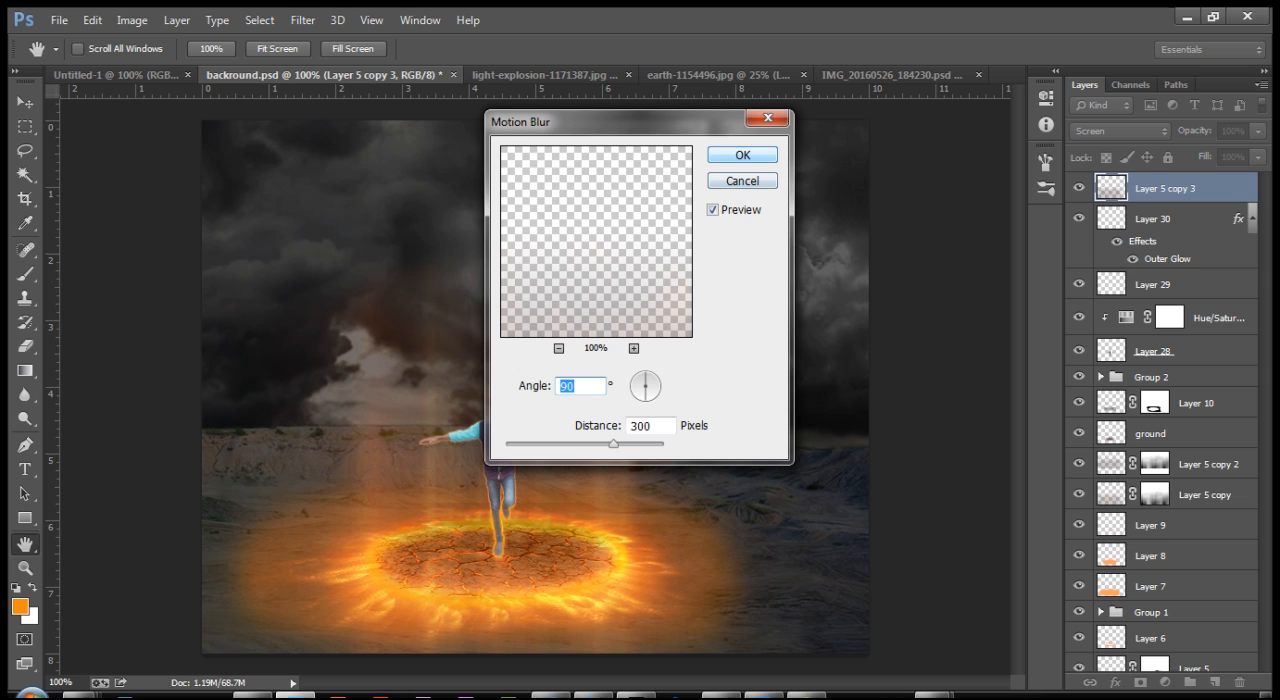
pyautogui.press('Return')
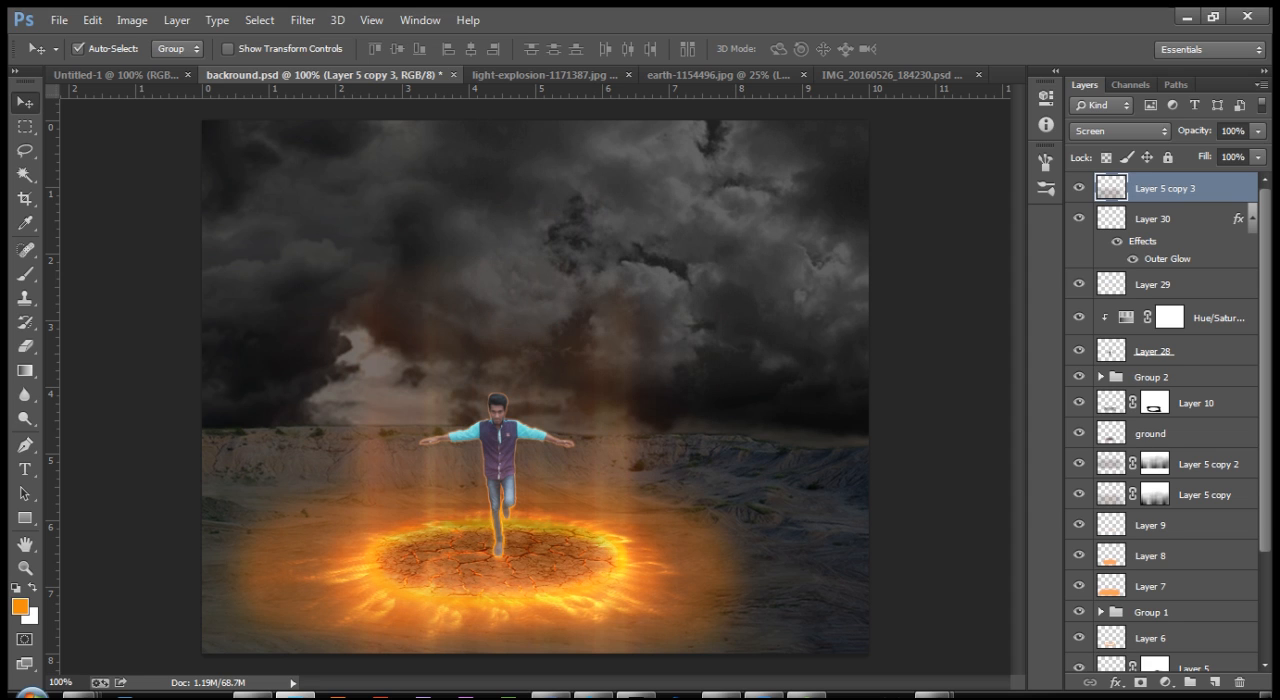
# Step: Duplicate the blurred fire layer and shift both the duplicate and Layer 5 copy 3 upward to form taller light beams
pyautogui.hotkey('ctrl', 'j')
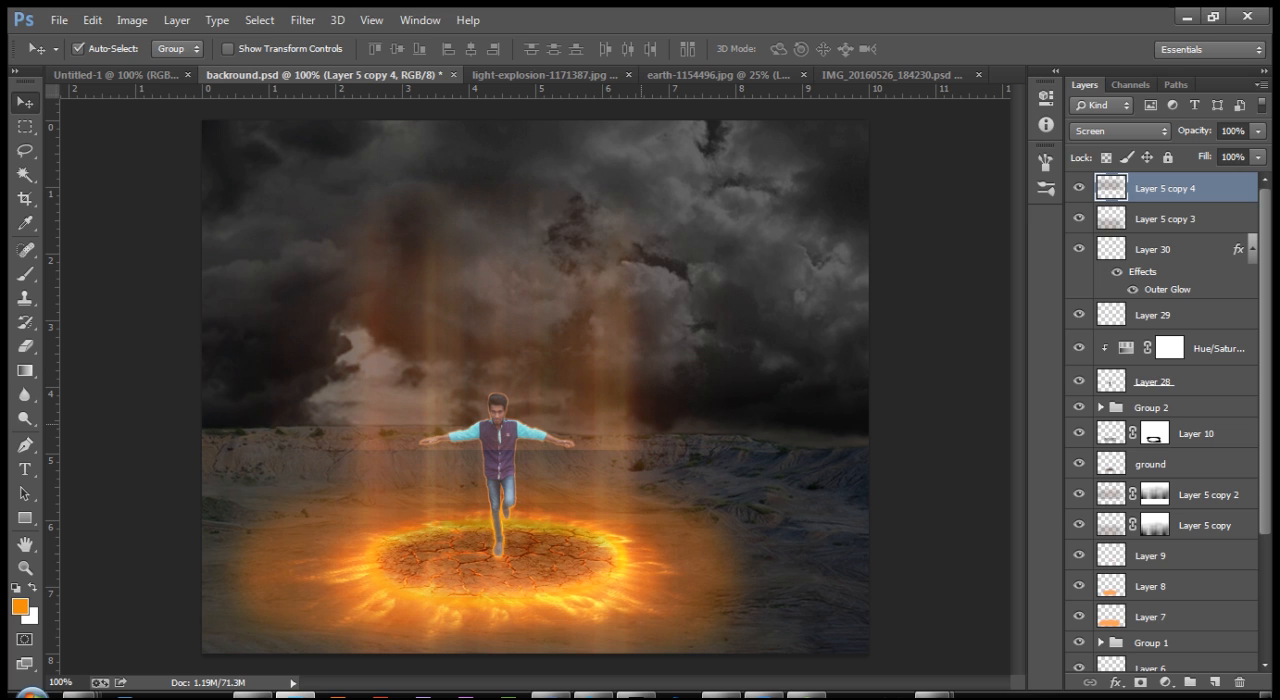
pyautogui.click(1165, 219)
pyautogui.hotkey('shift', 'Up')
pyautogui.hotkey('shift', 'Up')
pyautogui.hotkey('shift', 'Up')
pyautogui.hotkey('shift', 'Up')
pyautogui.hotkey('shift', 'Up')
pyautogui.hotkey('shift', 'Up')
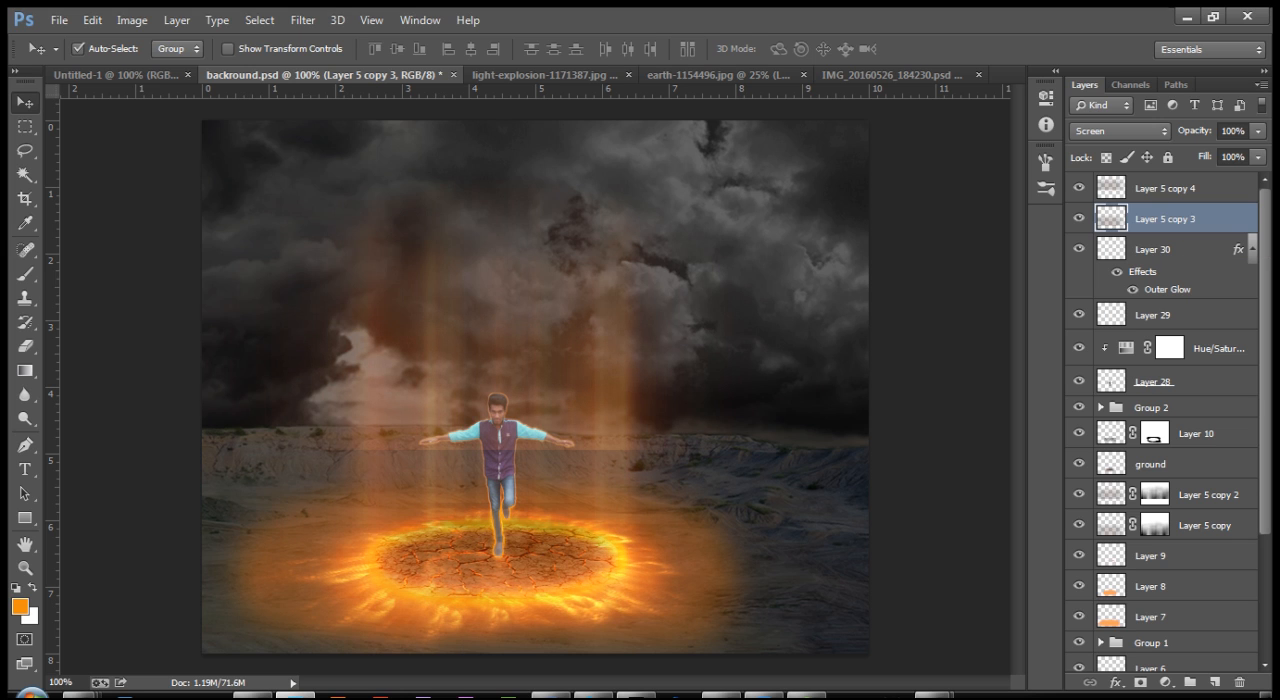
# Step: Add a layer mask to the upper light-beam layer, Layer 5 copy 4
pyautogui.hotkey('ctrl', '+')
pyautogui.hotkey('ctrl', '+')
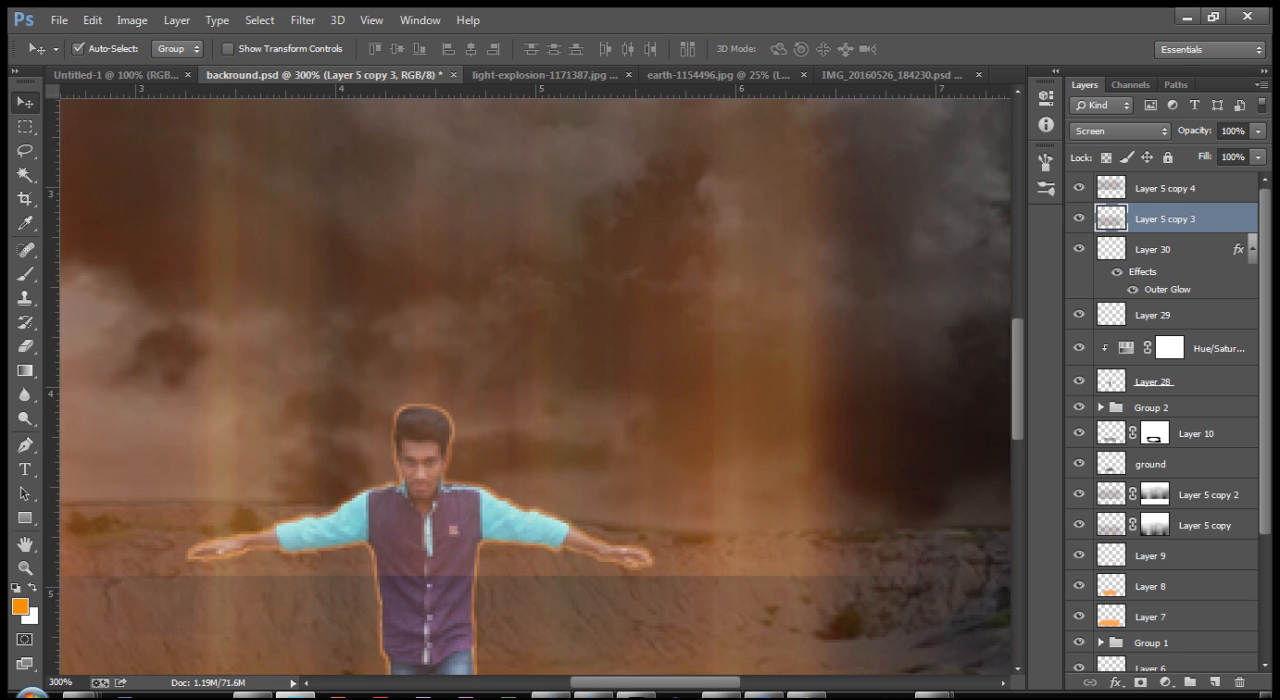
pyautogui.moveTo(397, 456); pyautogui.dragTo(670, 366)
pyautogui.click(542, 480)
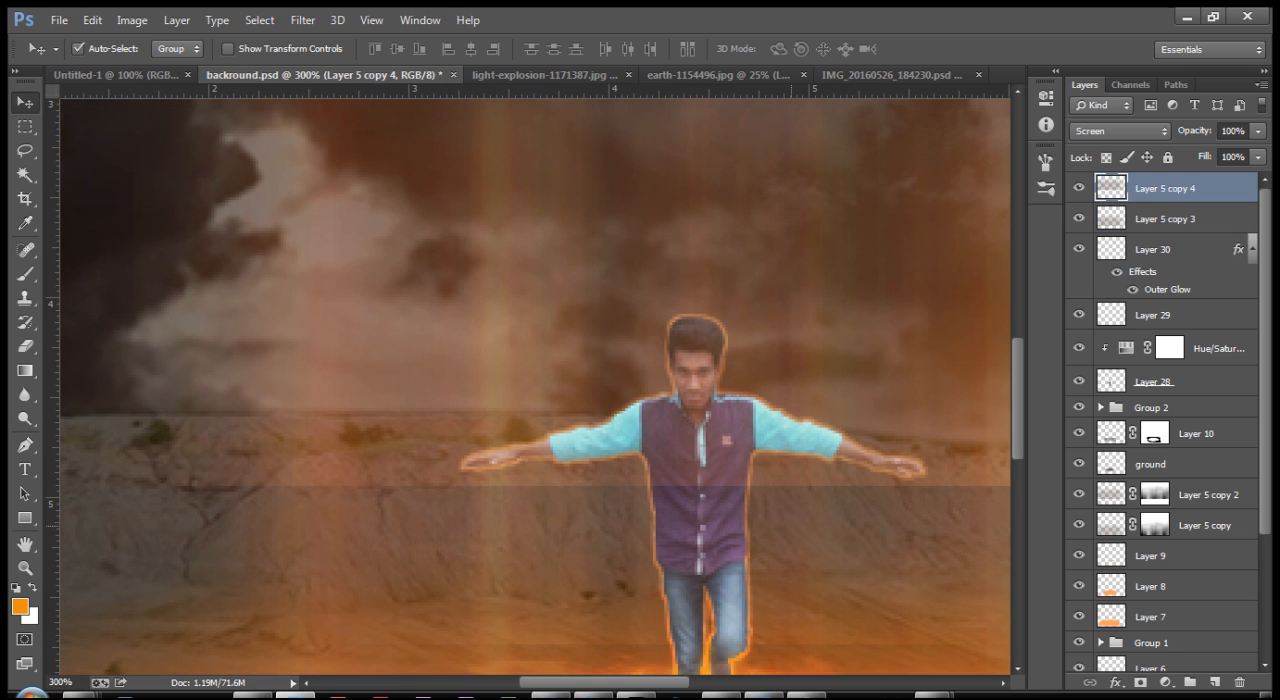
pyautogui.click(1140, 682)
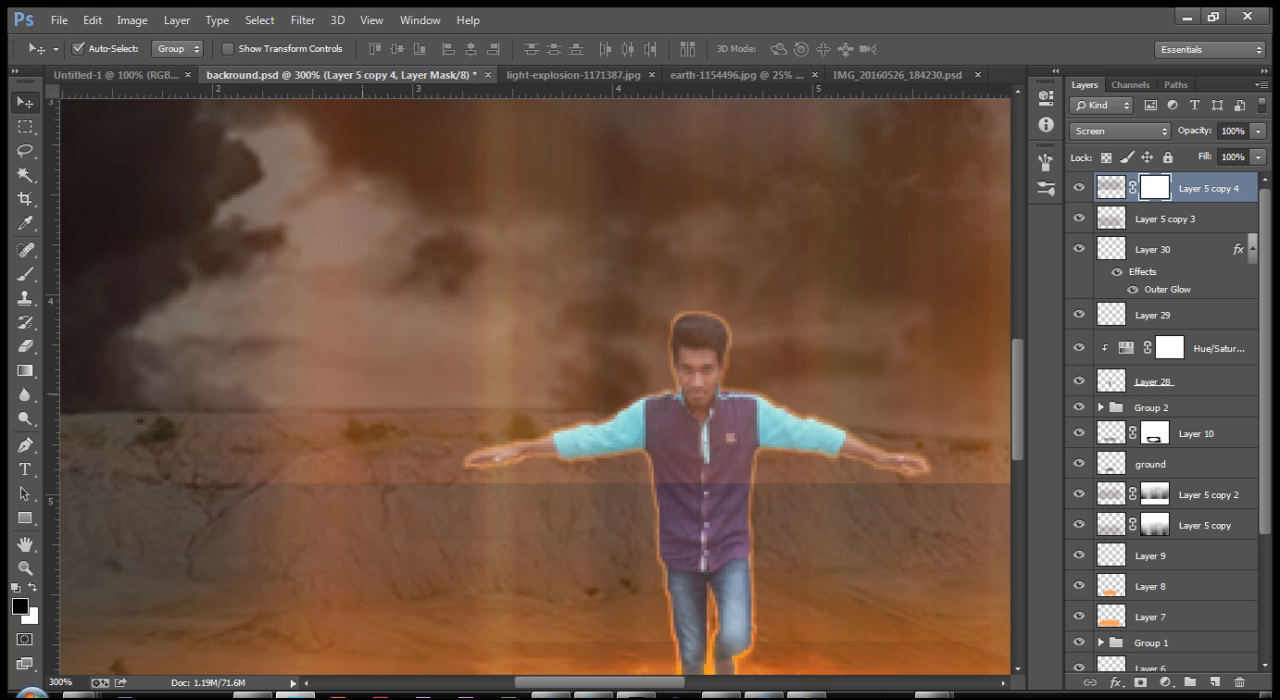
pyautogui.moveTo(298, 435); pyautogui.dragTo(532, 381)
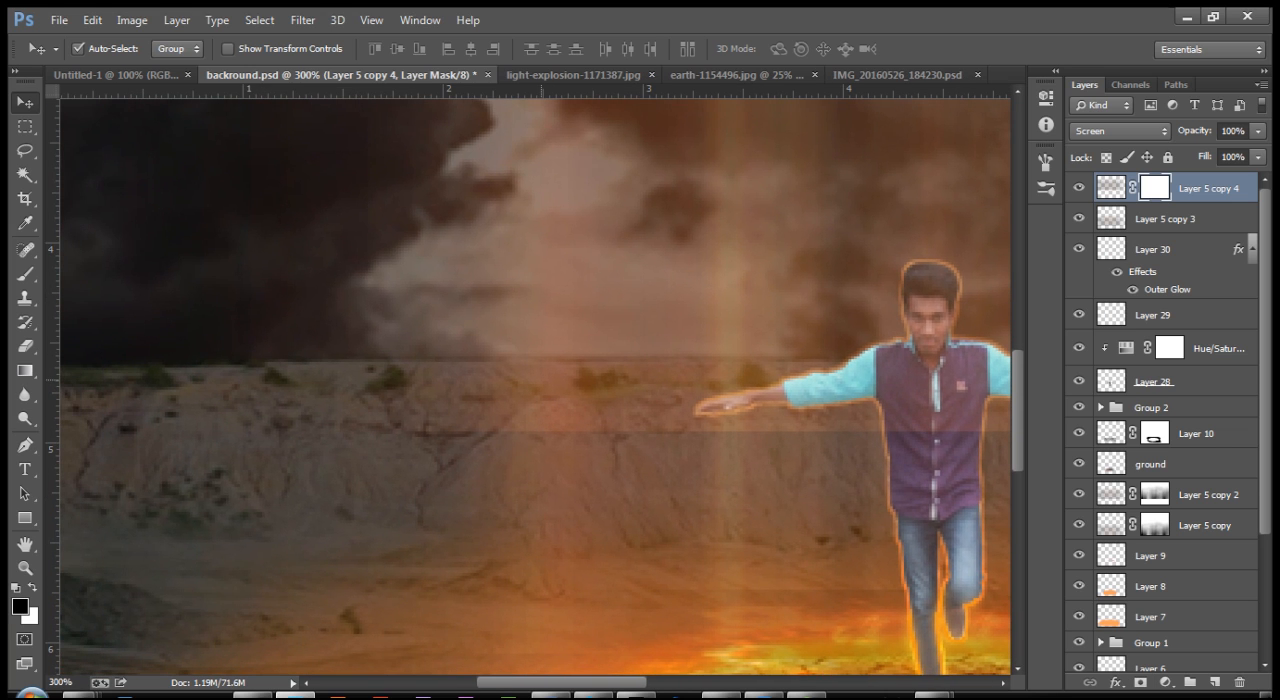
# Step: Try brushing out the beams' horizontal seam beside the man on the mask at 80 px, then undo the masking
pyautogui.press('b')
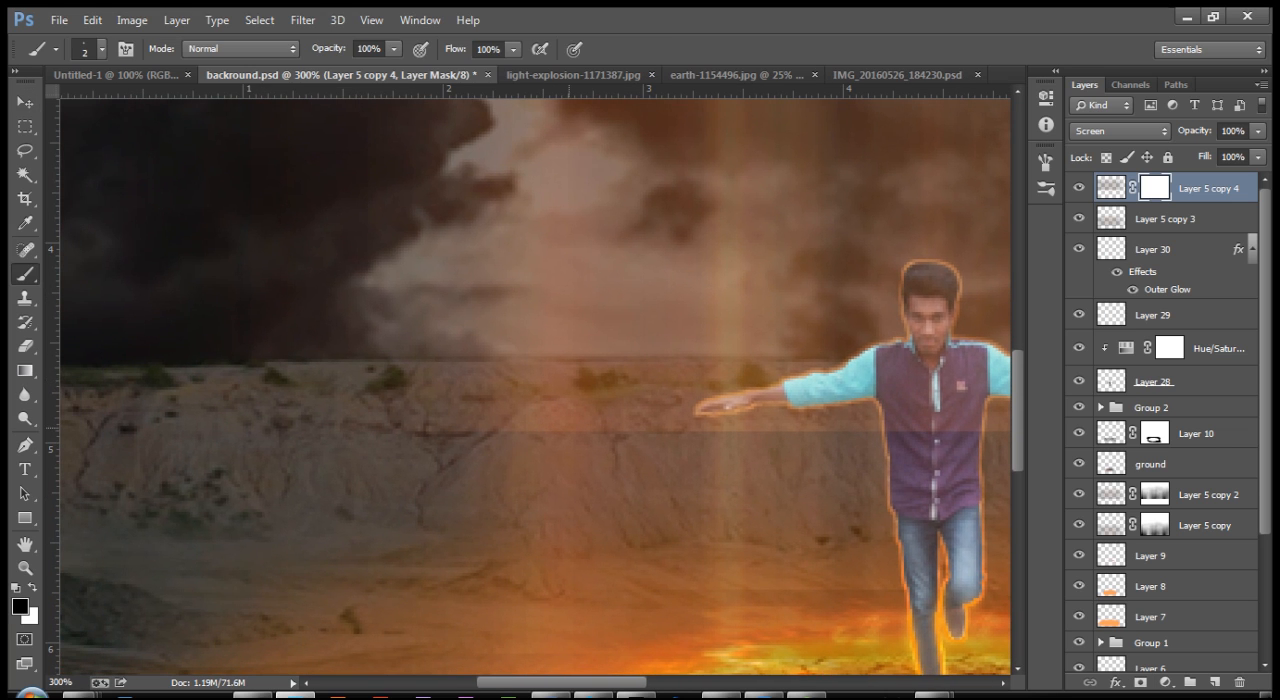
pyautogui.press(']')
pyautogui.press(']')
pyautogui.press(']')
pyautogui.press(']')
pyautogui.press(']')
pyautogui.press(']')
pyautogui.press(']')
pyautogui.press(']')
pyautogui.press(']')
pyautogui.press(']')
pyautogui.press(']')
pyautogui.press(']')
pyautogui.press(']')
pyautogui.press(']')
pyautogui.press(']')
pyautogui.press(']')
pyautogui.press(']')
pyautogui.press(']')
pyautogui.press(']')
pyautogui.press(']')
pyautogui.press('[')
pyautogui.press('[')
pyautogui.press('[')
pyautogui.press('[')
pyautogui.press('[')
pyautogui.press('[')
pyautogui.press('[')
pyautogui.moveTo(609, 456)
pyautogui.mouseDown()
pyautogui.moveTo(572, 454)
pyautogui.moveTo(790, 443)
pyautogui.moveTo(683, 444)
pyautogui.mouseUp()
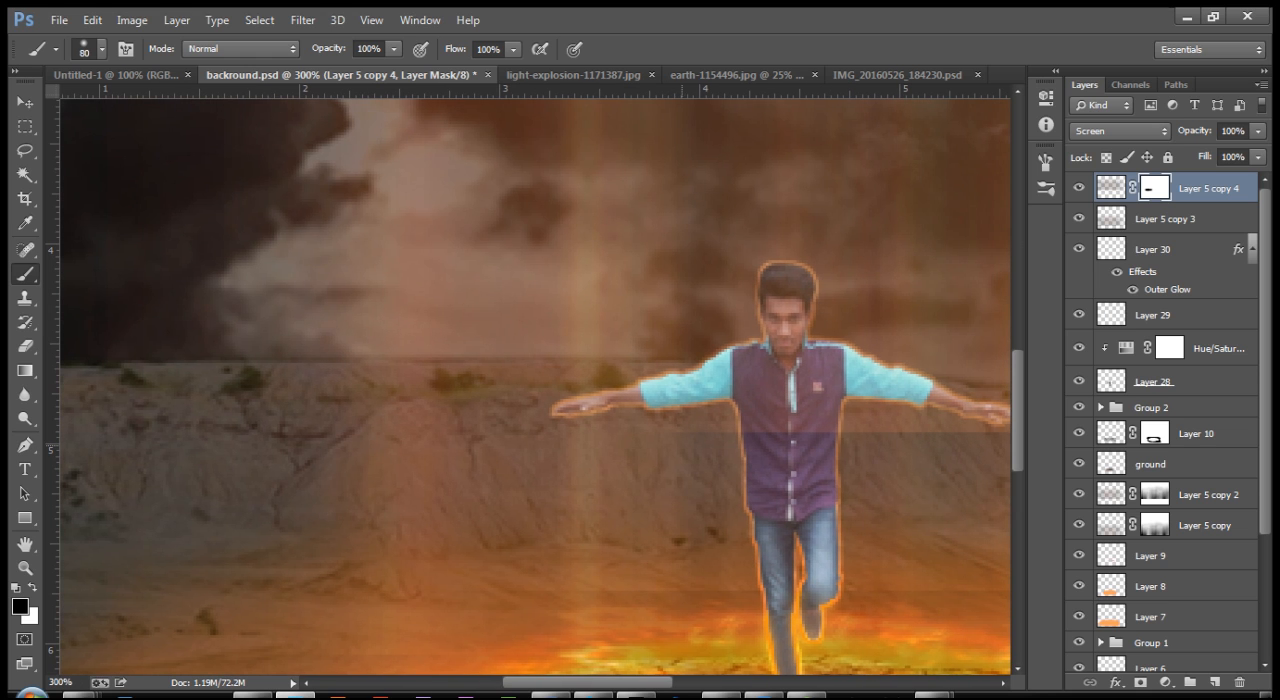
pyautogui.hotkey('ctrl', 'z')
pyautogui.moveTo(684, 444); pyautogui.dragTo(564, 488)
# Step: Reselect Layer 5 copy 4 and give it a fresh white layer mask
pyautogui.hotkey('alt', '[')
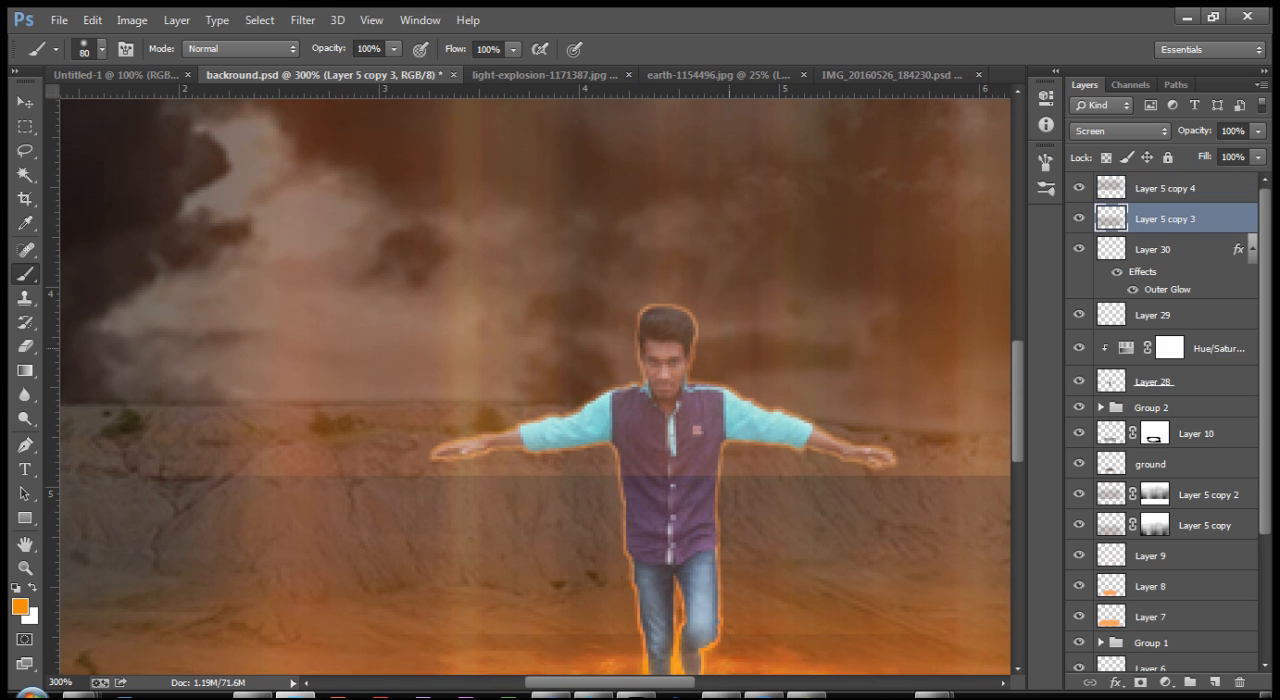
pyautogui.hotkey('alt', ']')
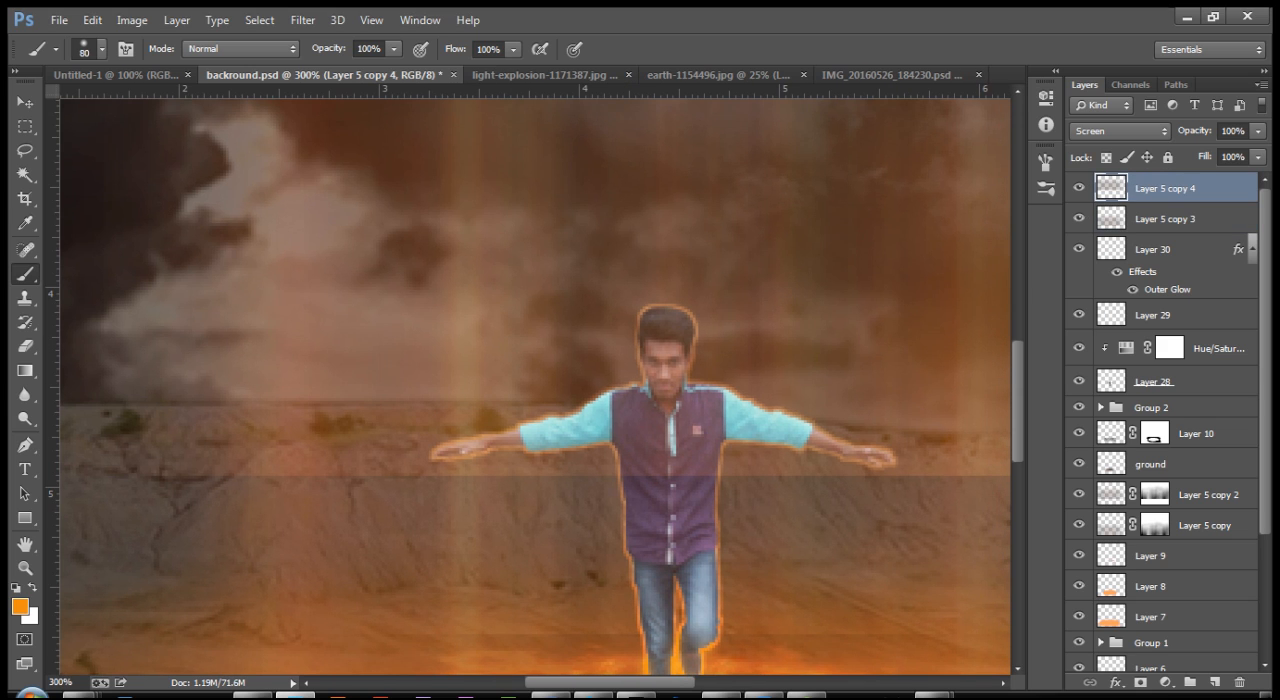
pyautogui.click(1140, 681)
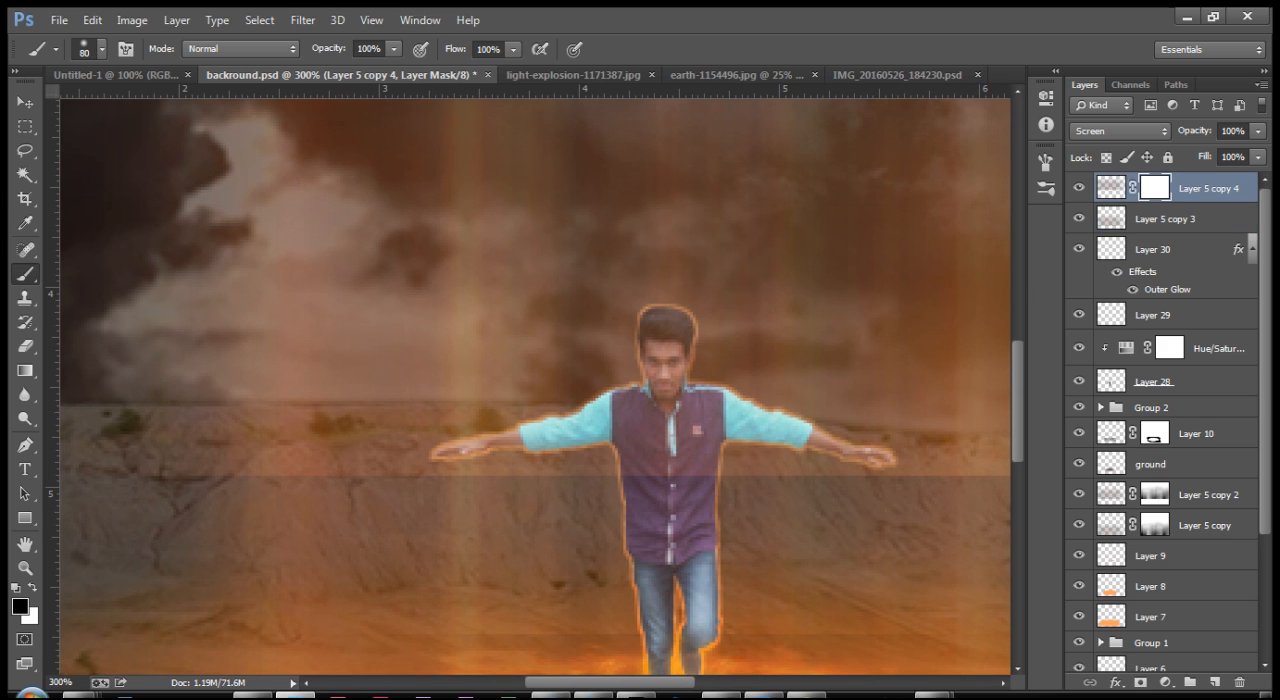
# Step: Mask the light beams around the man's head by brushing black inside a lasso selection feathered 20 px, then deselect
pyautogui.click(24, 151)
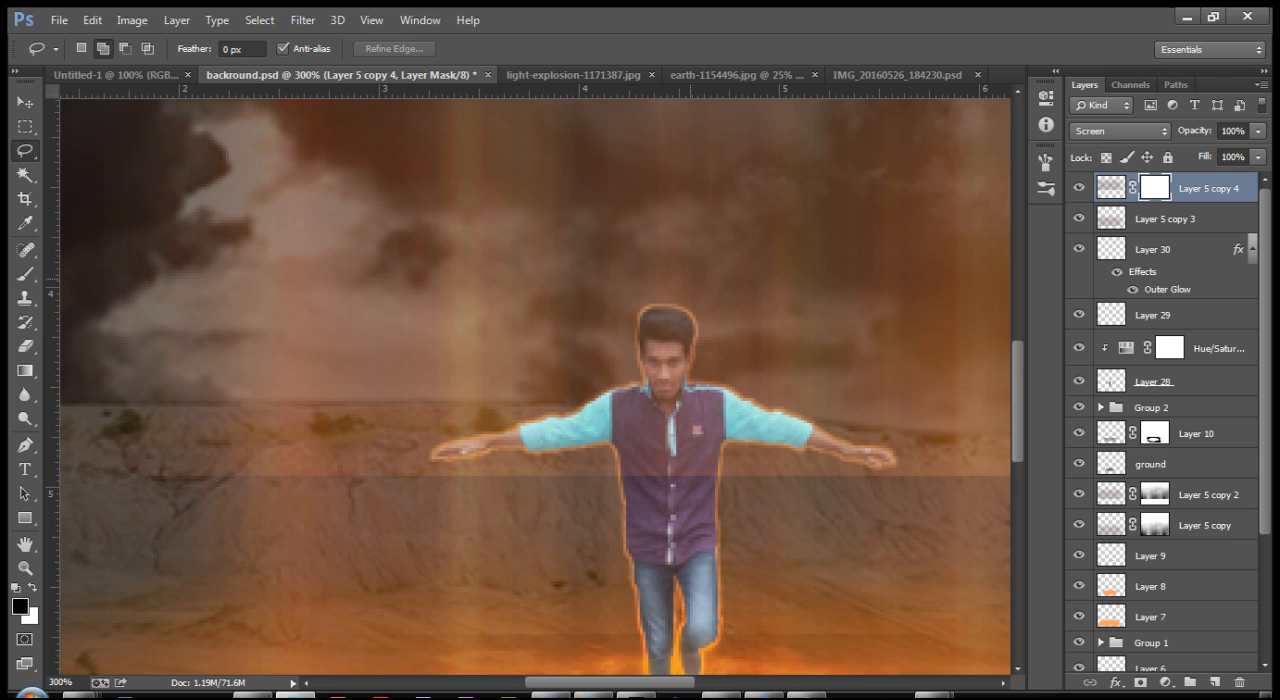
pyautogui.moveTo(688, 276); pyautogui.dragTo(526, 356)
pyautogui.moveTo(633, 411)
pyautogui.mouseDown()
pyautogui.moveTo(785, 325)
pyautogui.moveTo(680, 270)
pyautogui.mouseUp()
pyautogui.hotkey('shift', 'F6')
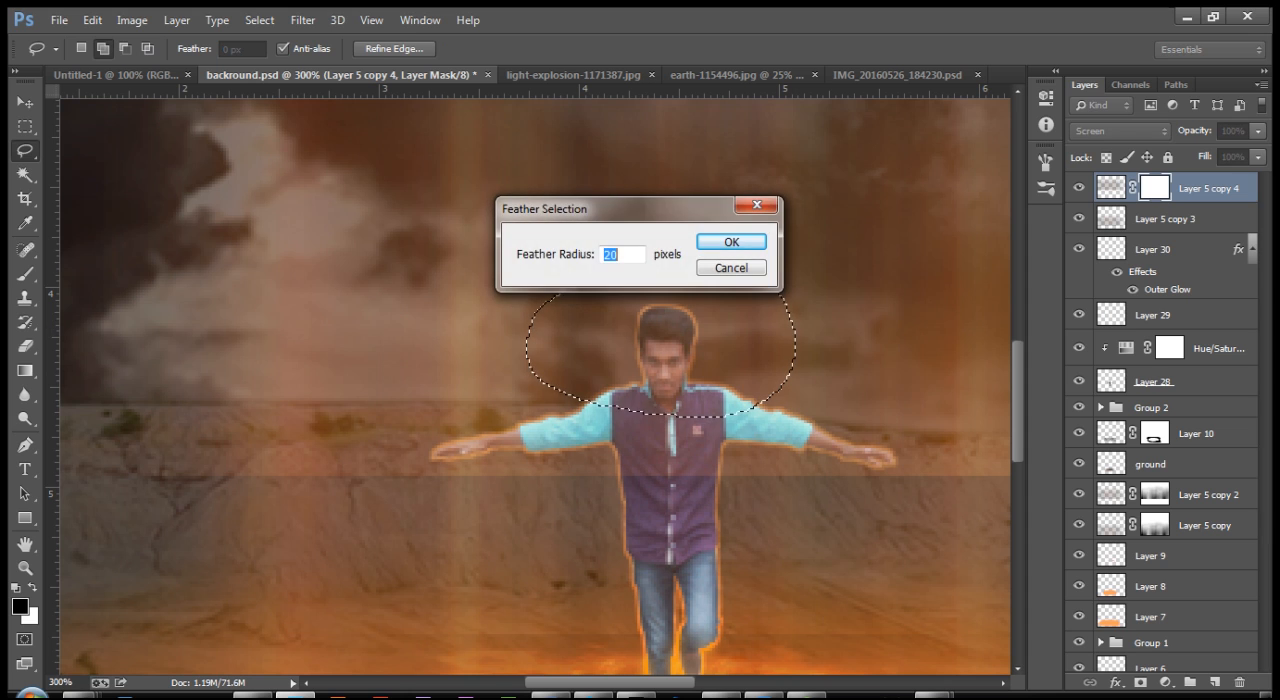
pyautogui.press('Return')
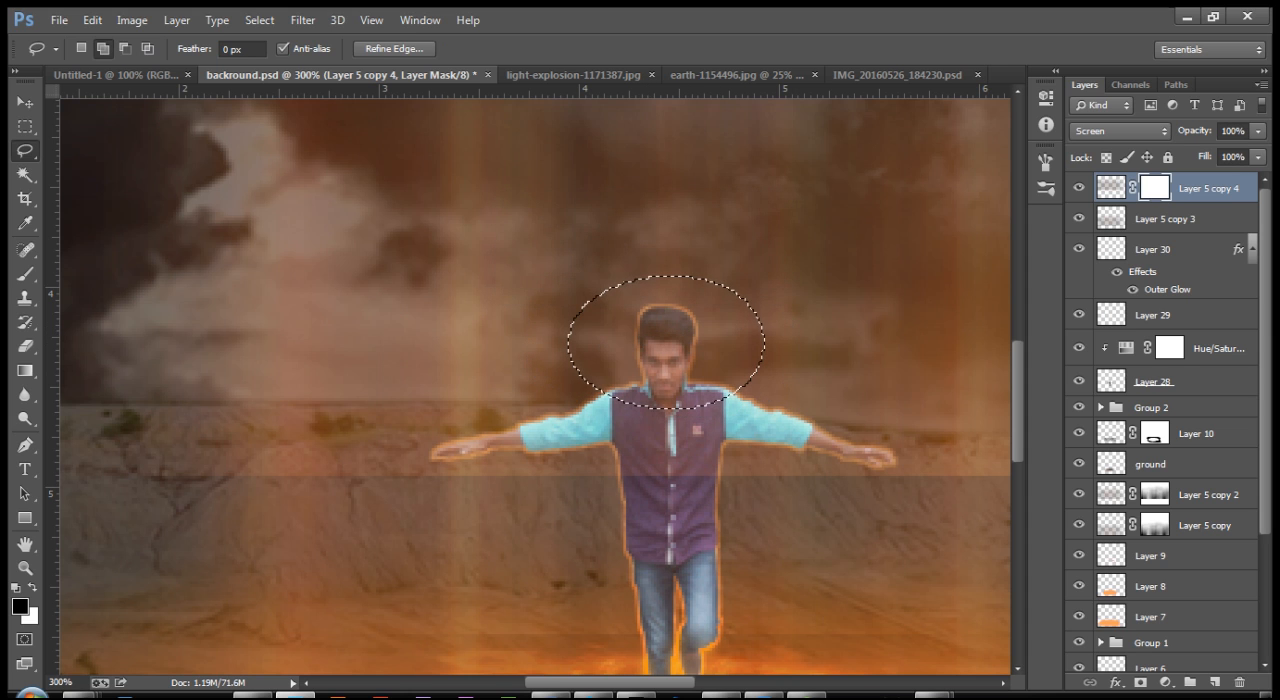
pyautogui.press('b')
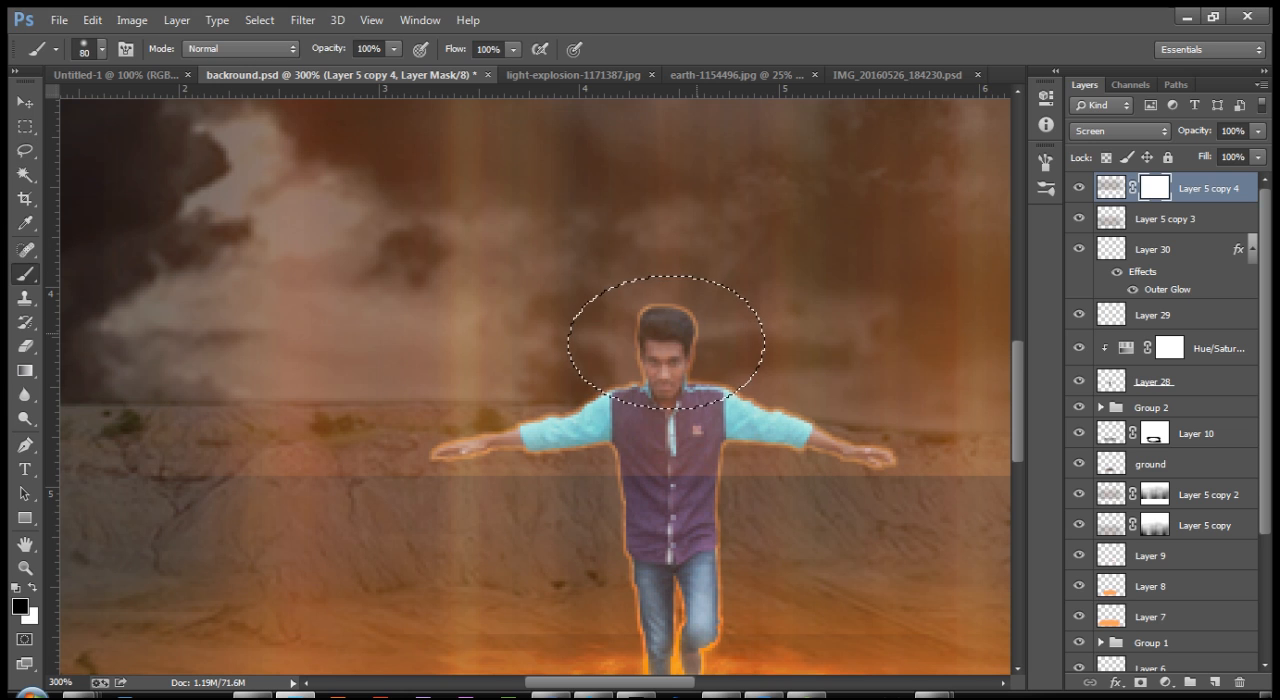
pyautogui.click(673, 325)
pyautogui.hotkey('ctrl', 'd')
# Step: Paint black with the 80 px brush on the mask along the beams' horizontal seam on both sides of the man
pyautogui.moveTo(318, 400)
pyautogui.mouseDown()
pyautogui.moveTo(447, 303)
pyautogui.moveTo(726, 288)
pyautogui.moveTo(816, 313)
pyautogui.mouseUp()
pyautogui.moveTo(700, 397)
pyautogui.mouseDown()
pyautogui.moveTo(899, 396)
pyautogui.moveTo(639, 396)
pyautogui.moveTo(924, 395)
pyautogui.moveTo(690, 398)
pyautogui.mouseUp()
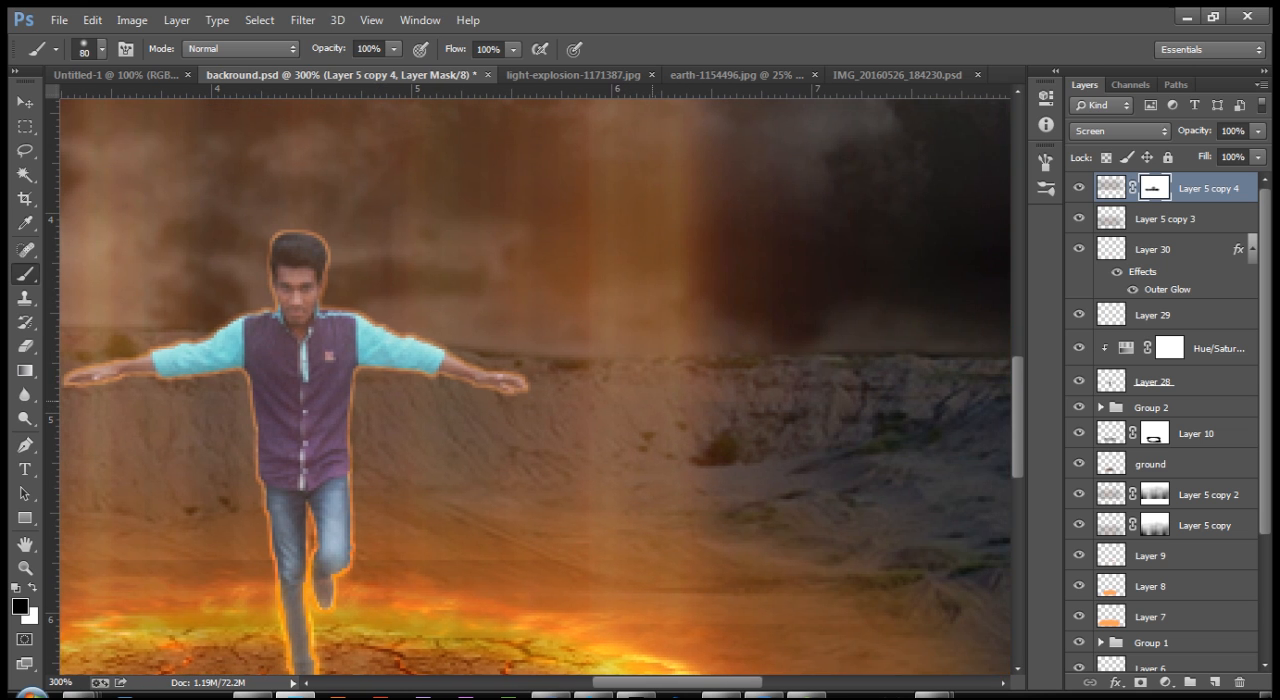
pyautogui.hotkey('ctrl', '-')
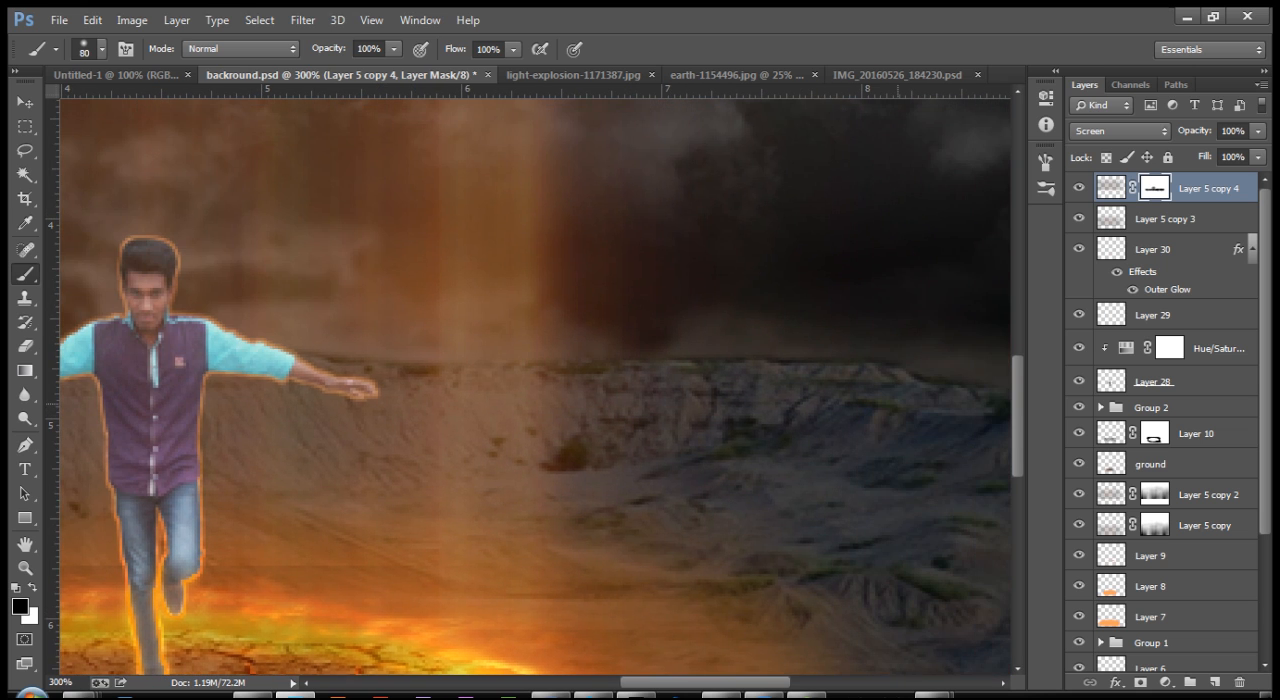
pyautogui.hotkey('ctrl', '-')
pyautogui.hotkey('ctrl', '-')
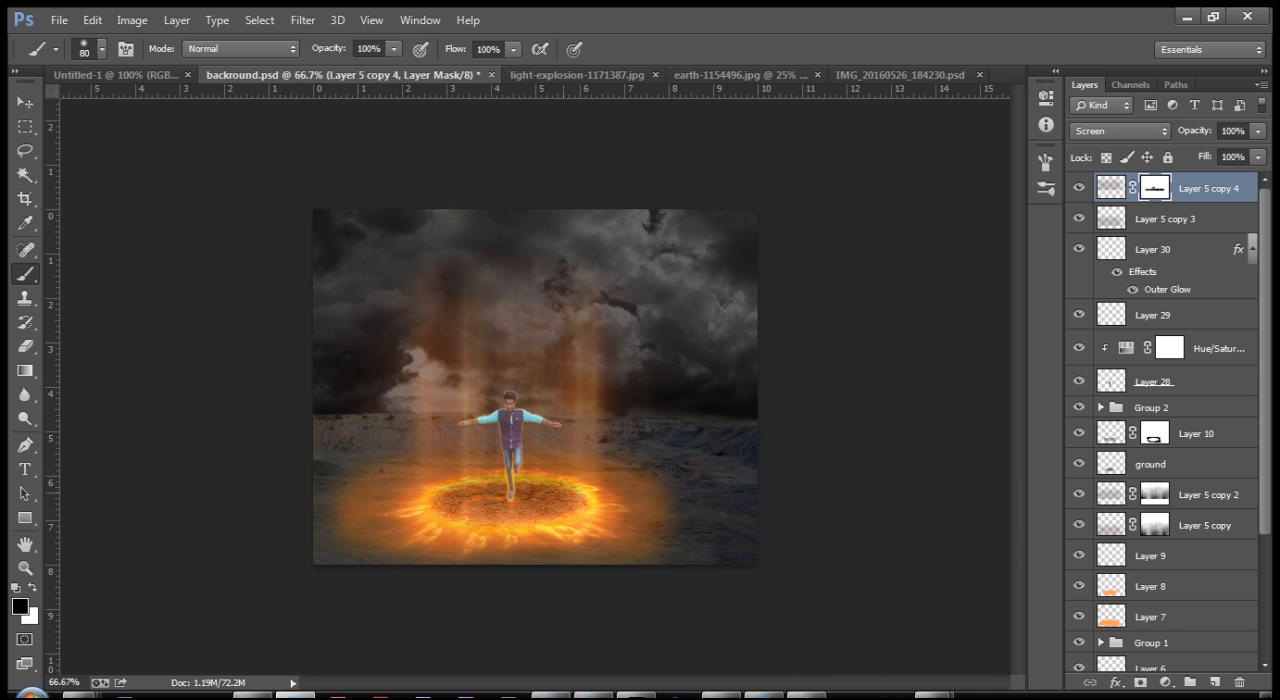
# Step: Paint vertical black strokes with a 50 px brush on the Layer 5 copy 4 mask to break the glow into separate beams
pyautogui.hotkey('ctrl', '+')
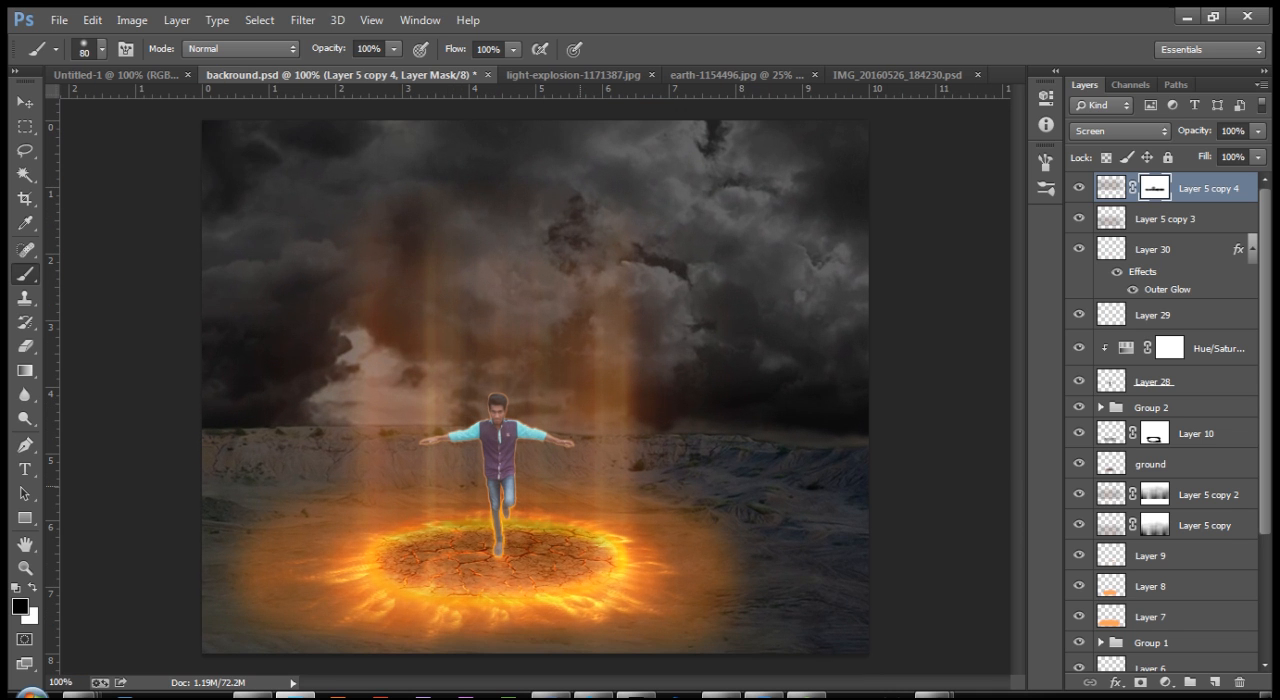
pyautogui.hotkey('ctrl', '+')
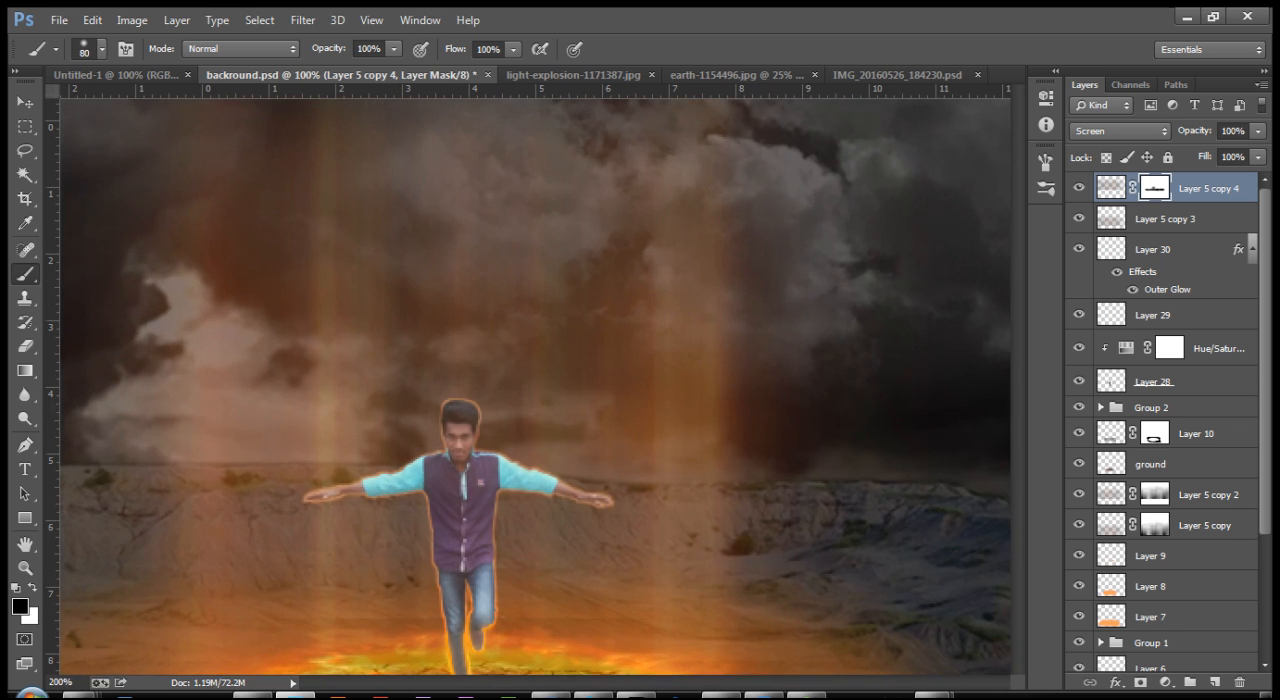
pyautogui.hotkey('ctrl', '-')
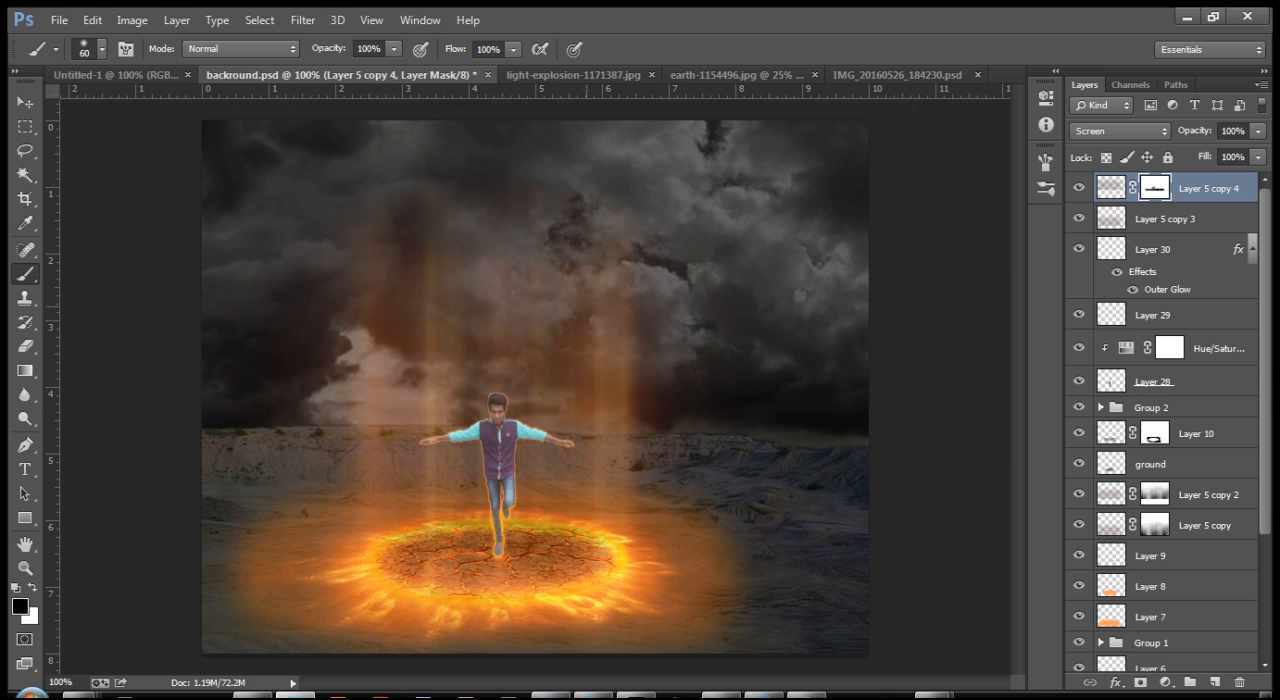
pyautogui.press('[')
pyautogui.moveTo(582, 250); pyautogui.dragTo(582, 420)
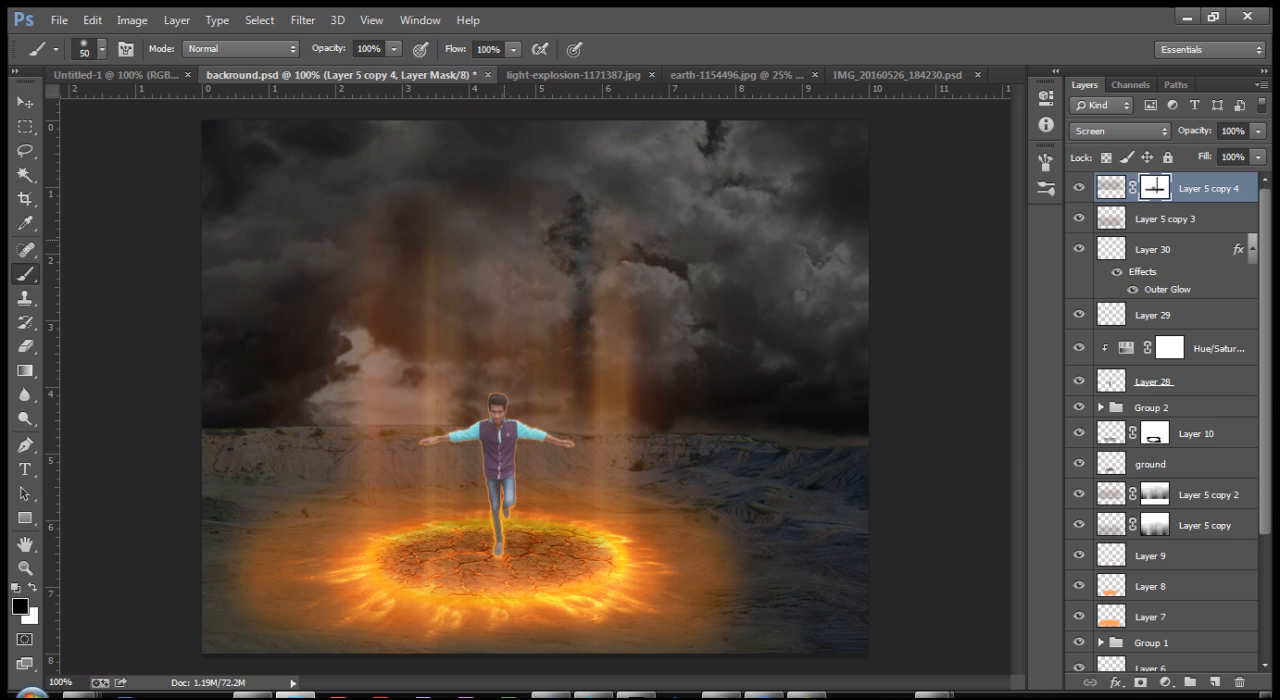
pyautogui.moveTo(462, 260); pyautogui.dragTo(460, 415)
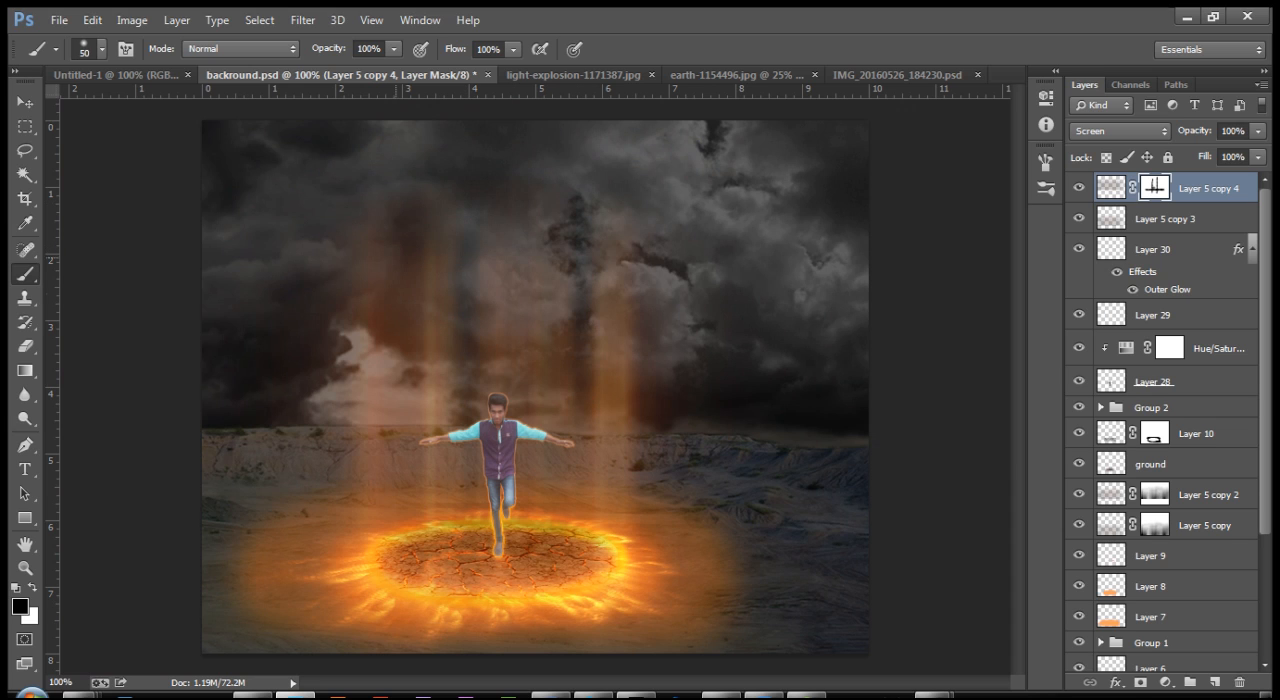
pyautogui.moveTo(406, 234); pyautogui.dragTo(404, 422)
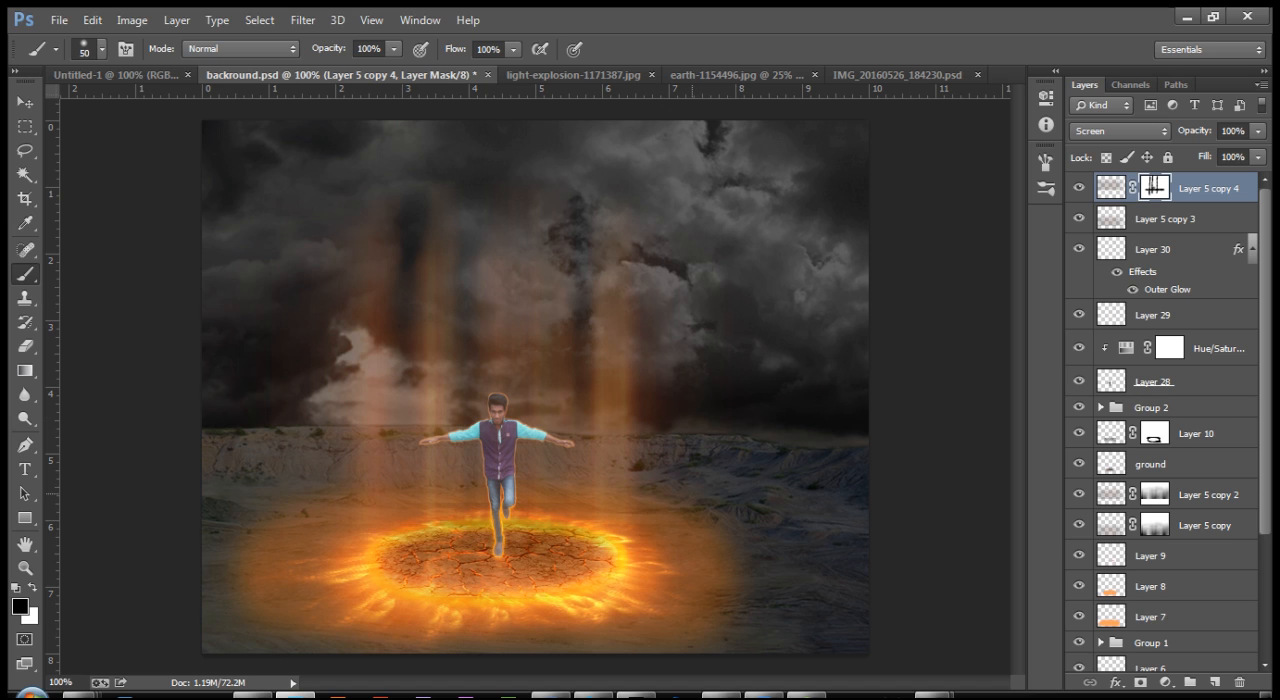
pyautogui.press('v')
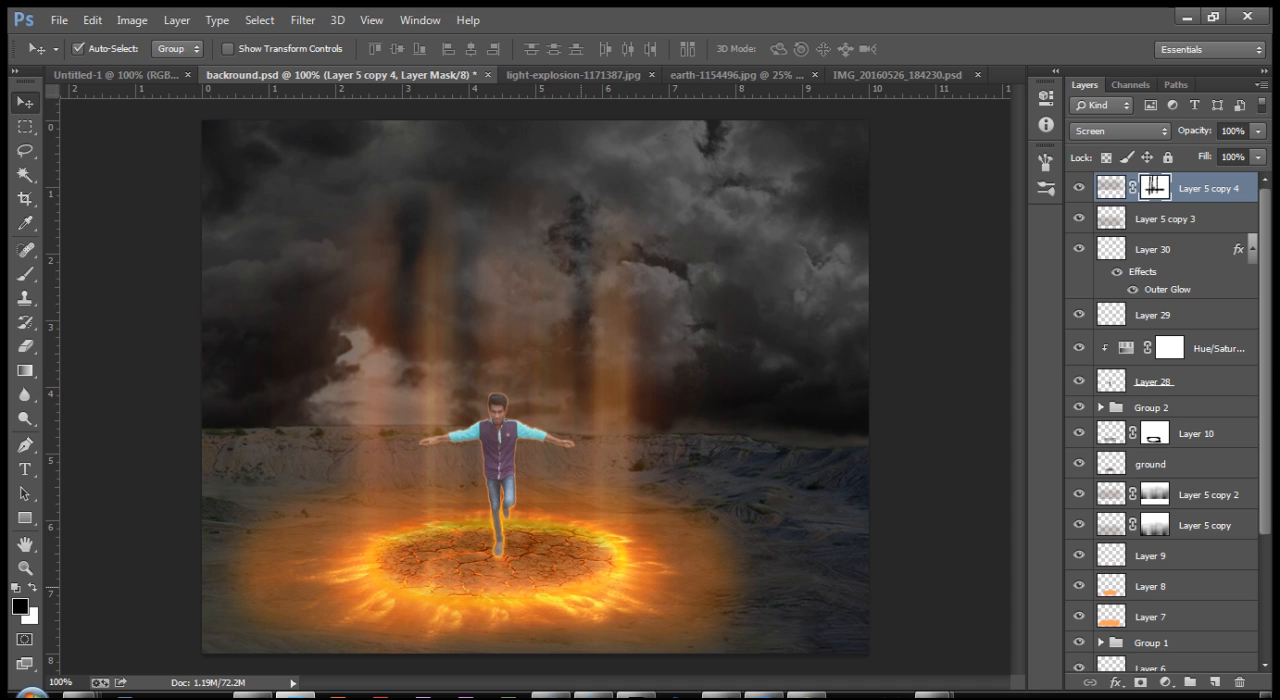
pyautogui.click(1067, 696)
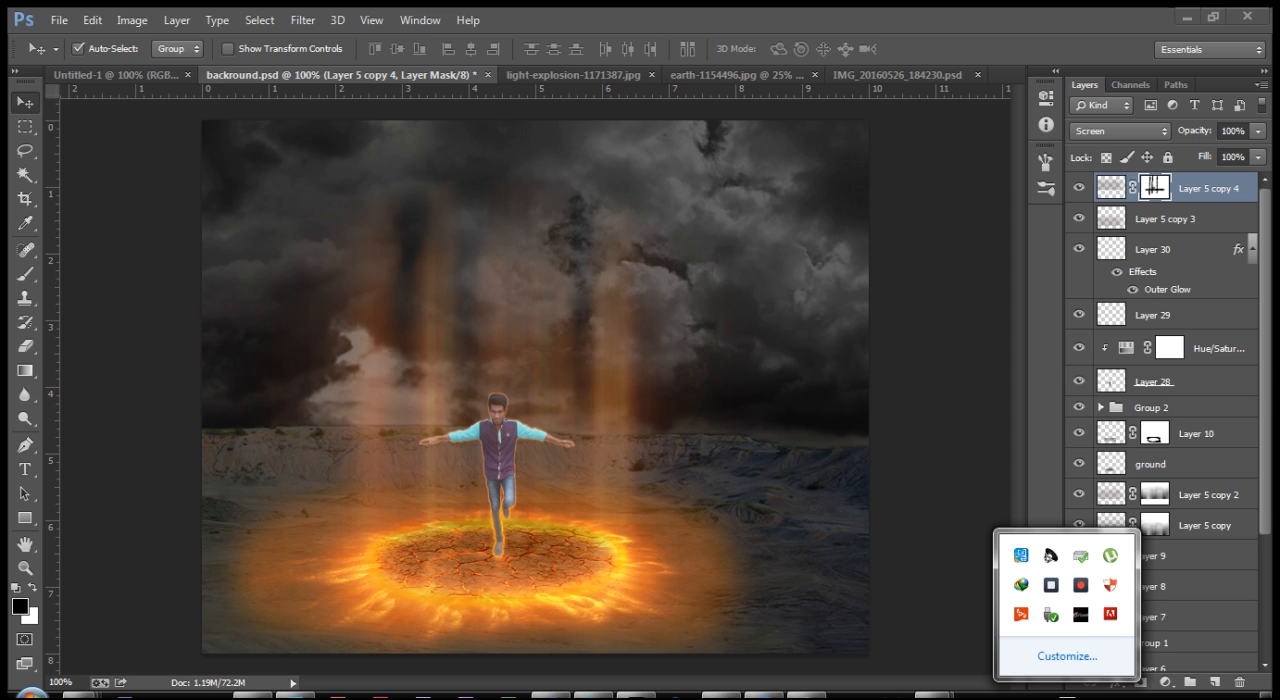
pyautogui.click(1081, 585)
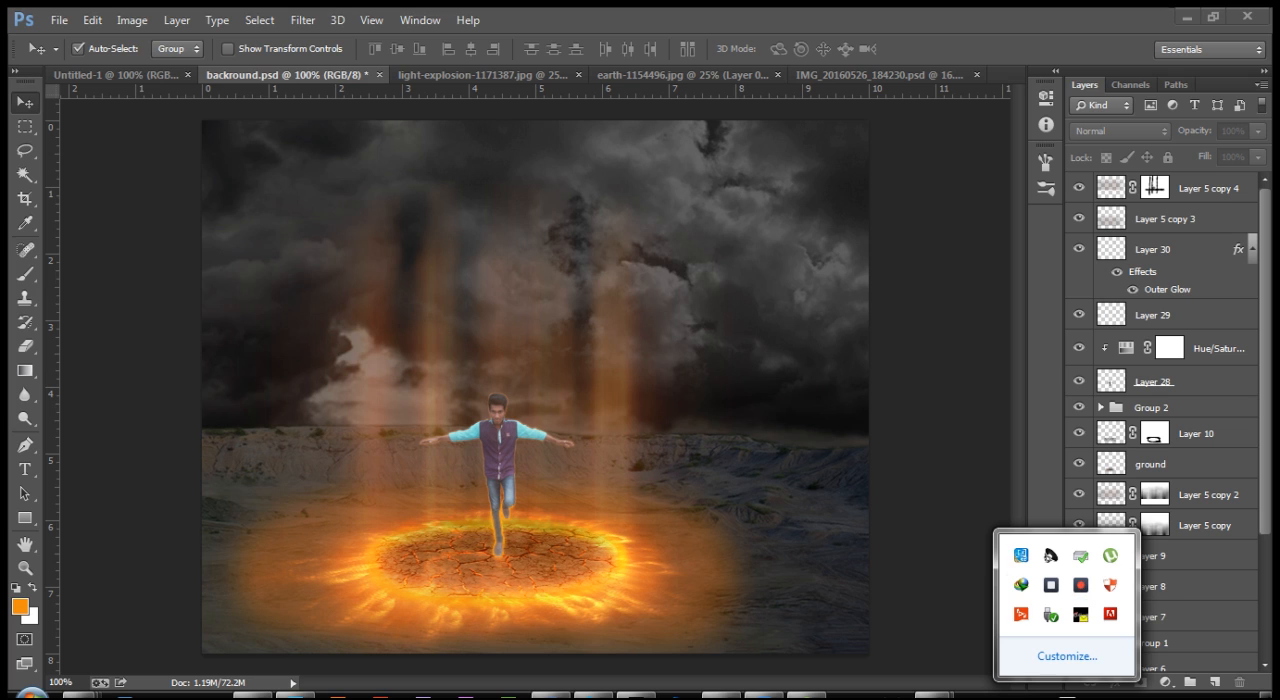
pyautogui.click(592, 475)
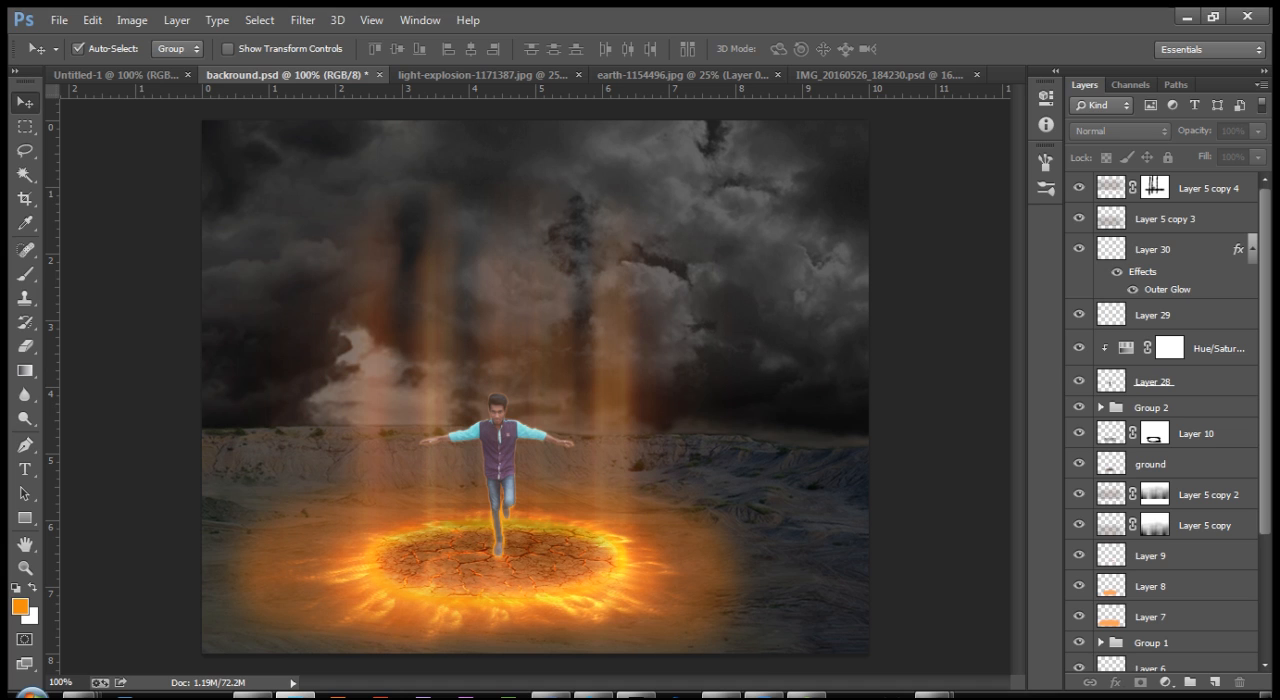
# Step: Choose the rock-shaped 1424 px brush tip for the Brush tool and set its size to 18 px
pyautogui.click(25, 273)
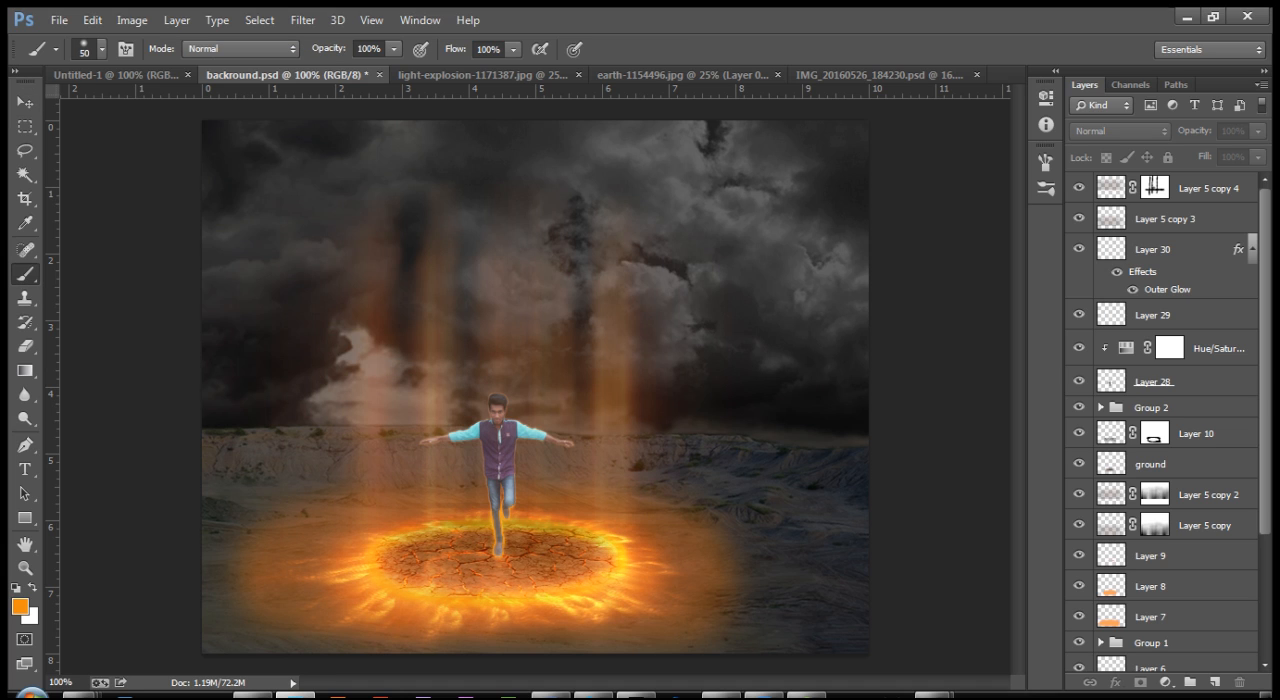
pyautogui.click(101, 48)
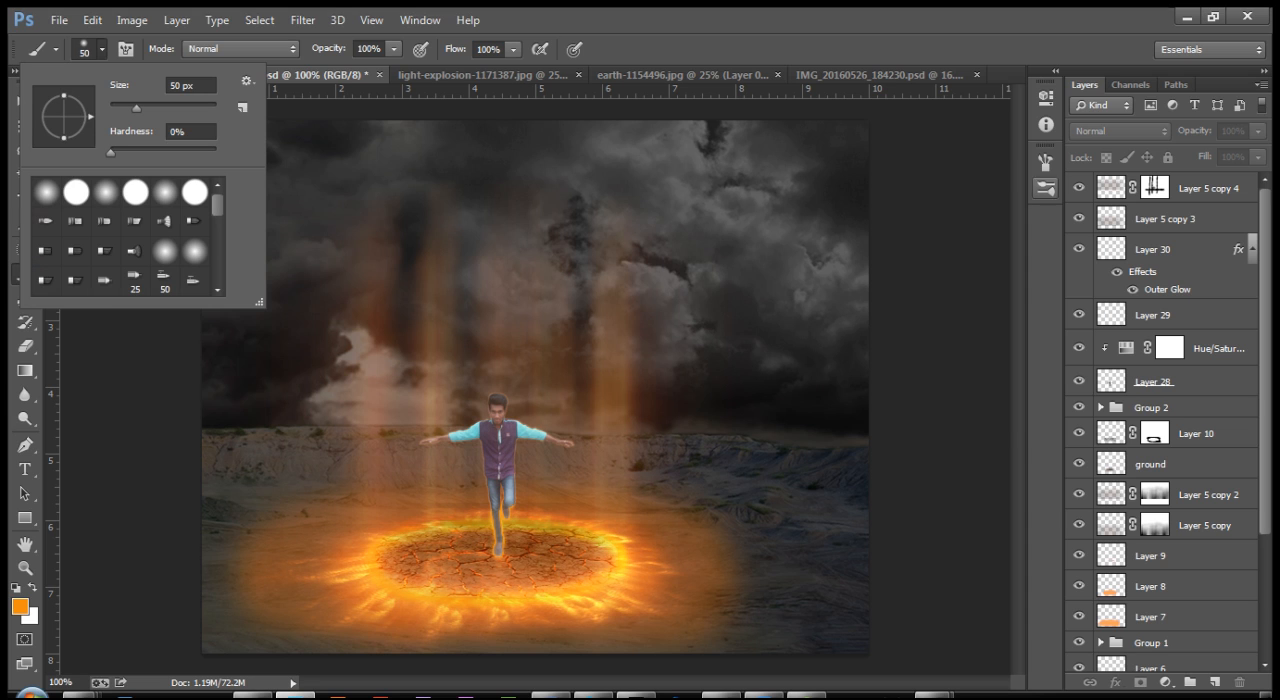
pyautogui.click(1045, 161)
pyautogui.scroll(-5, 920, 233)
pyautogui.scroll(-2, 920, 233)
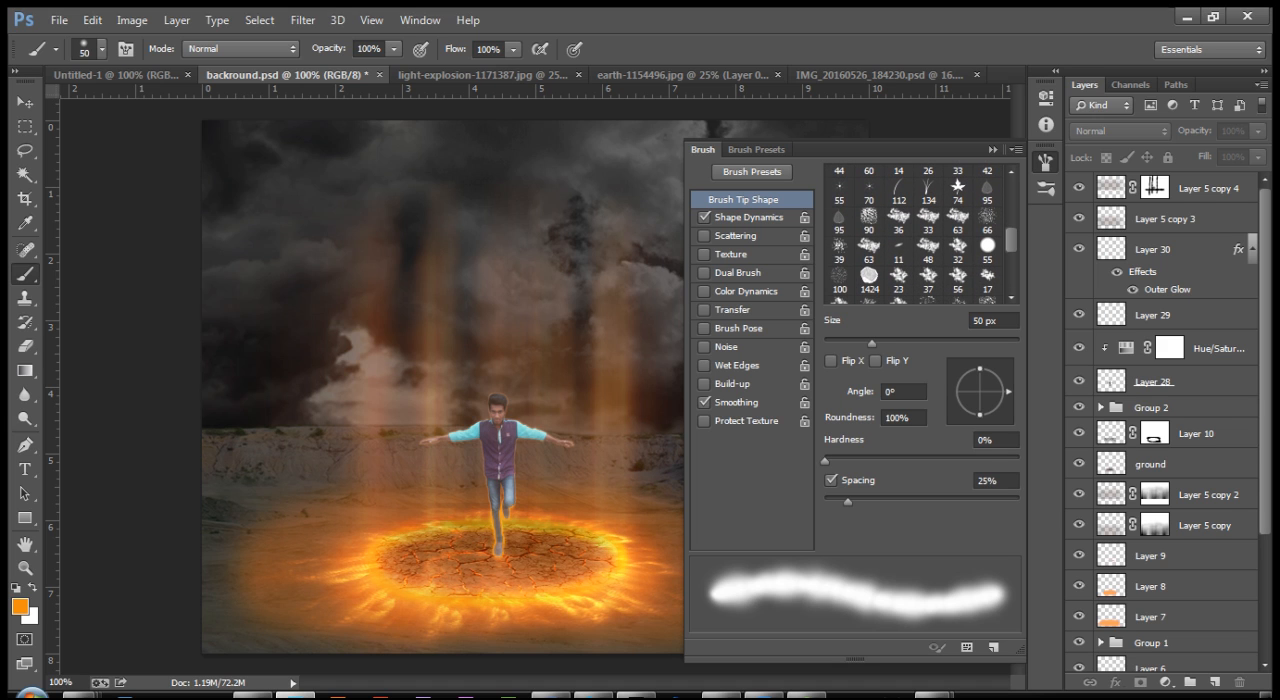
pyautogui.click(869, 278)
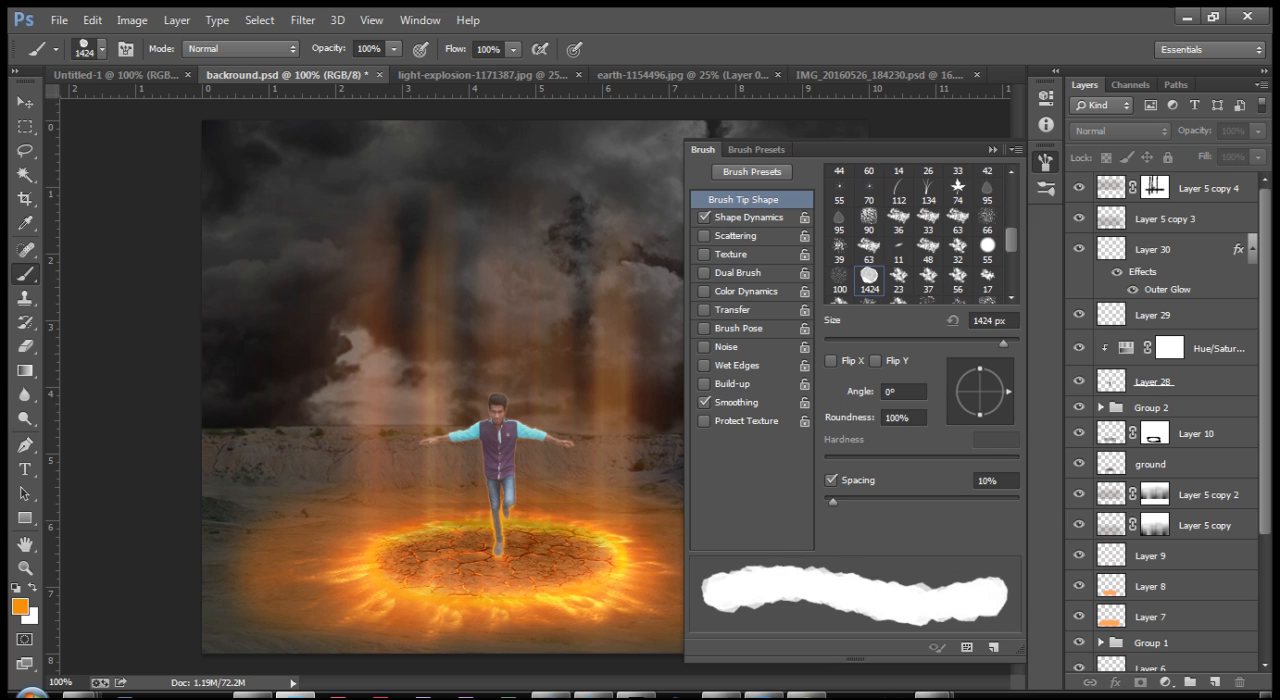
pyautogui.click(993, 321)
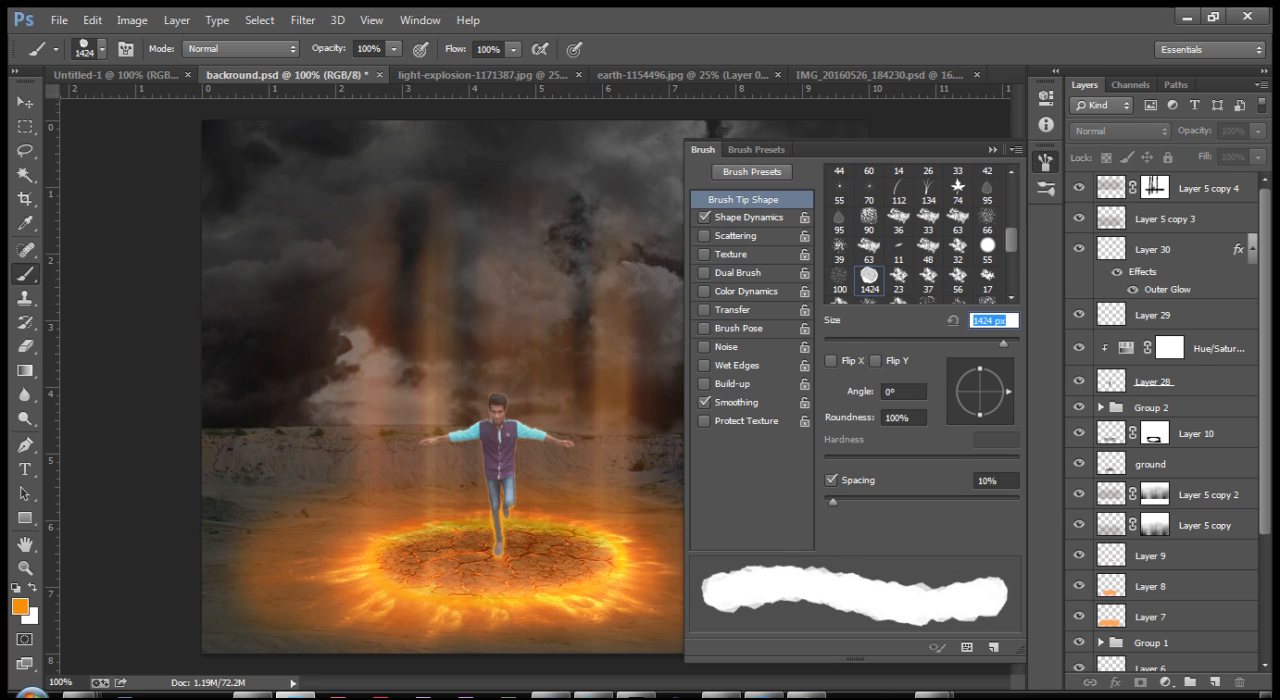
pyautogui.write('18')
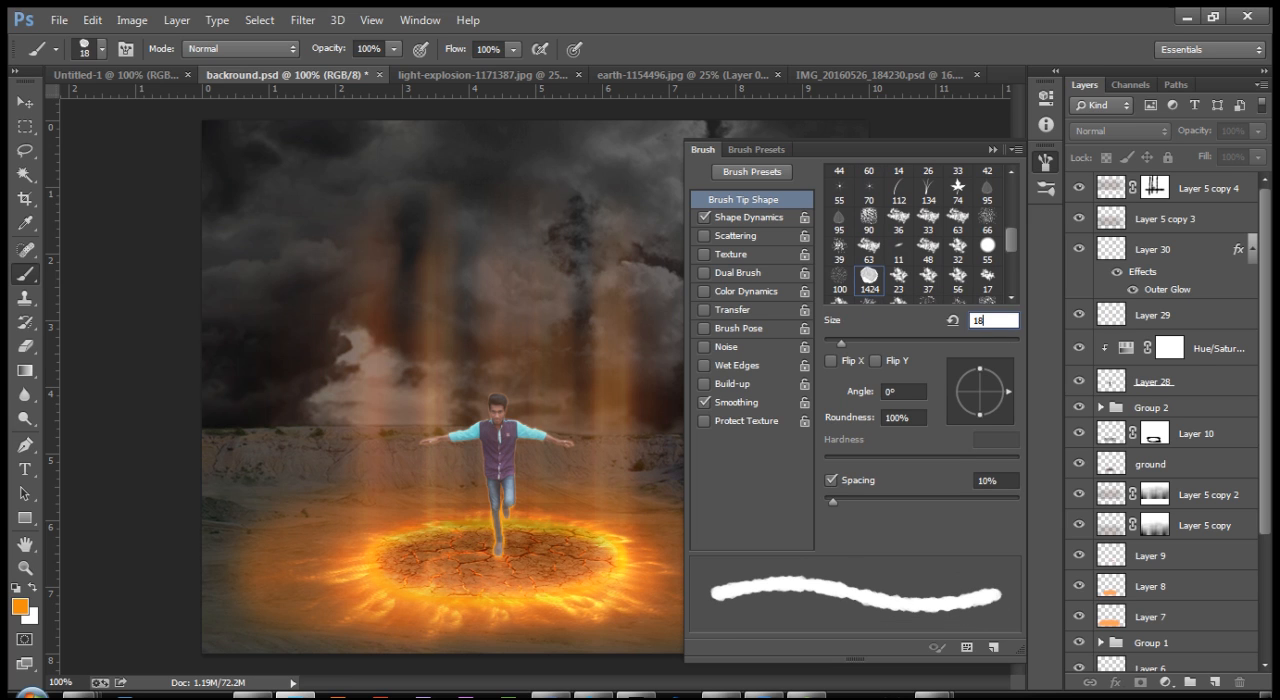
# Step: Increase the rock brush's spacing to 233% with Shape Dynamics kept on, then collapse the brush settings
pyautogui.click(995, 481)
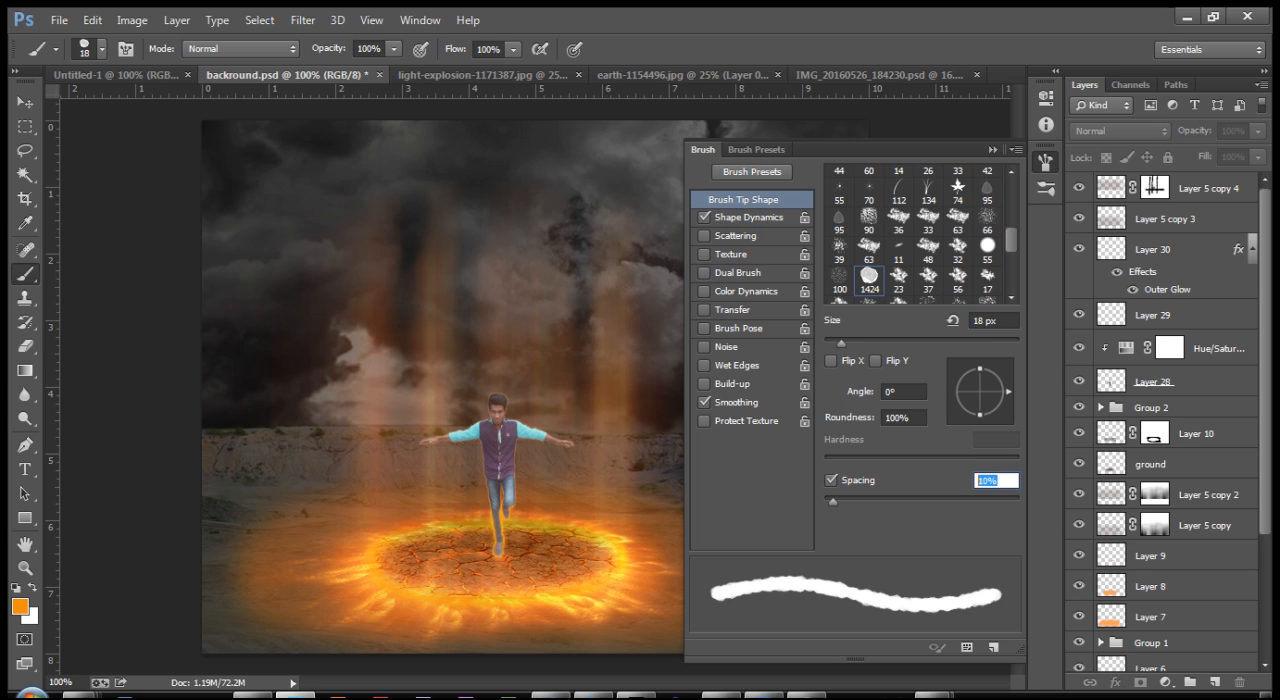
pyautogui.write('20')
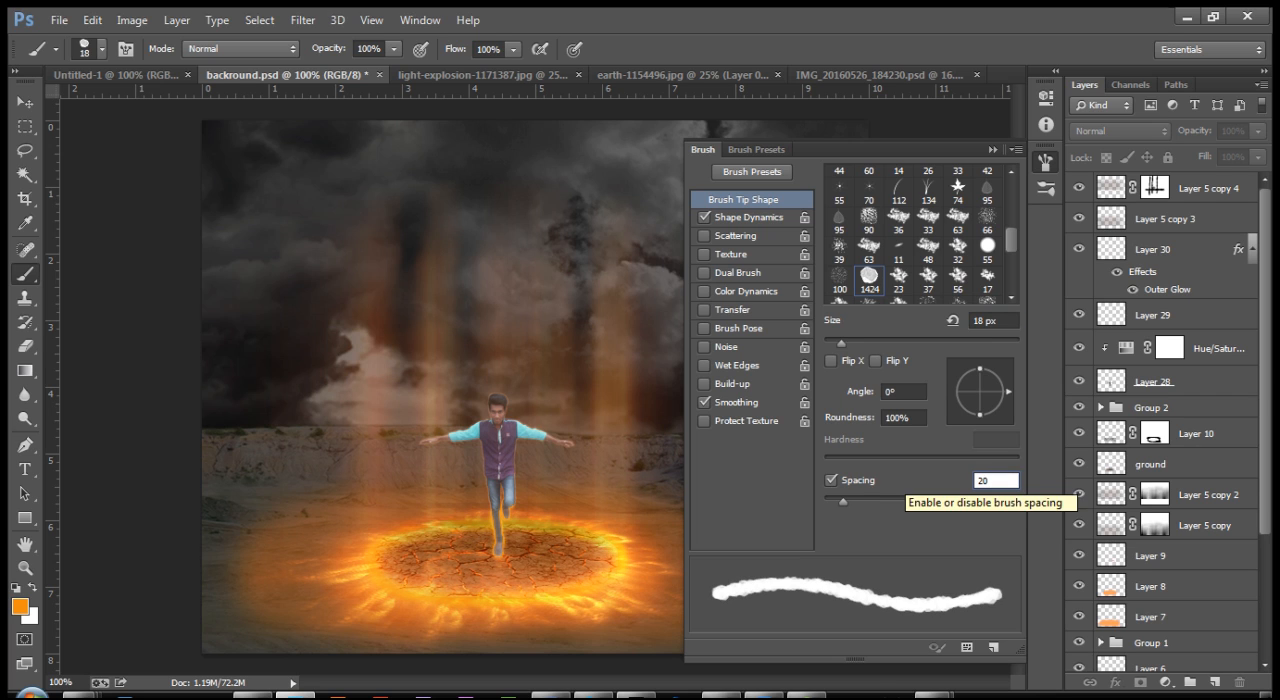
pyautogui.moveTo(843, 502); pyautogui.dragTo(974, 502)
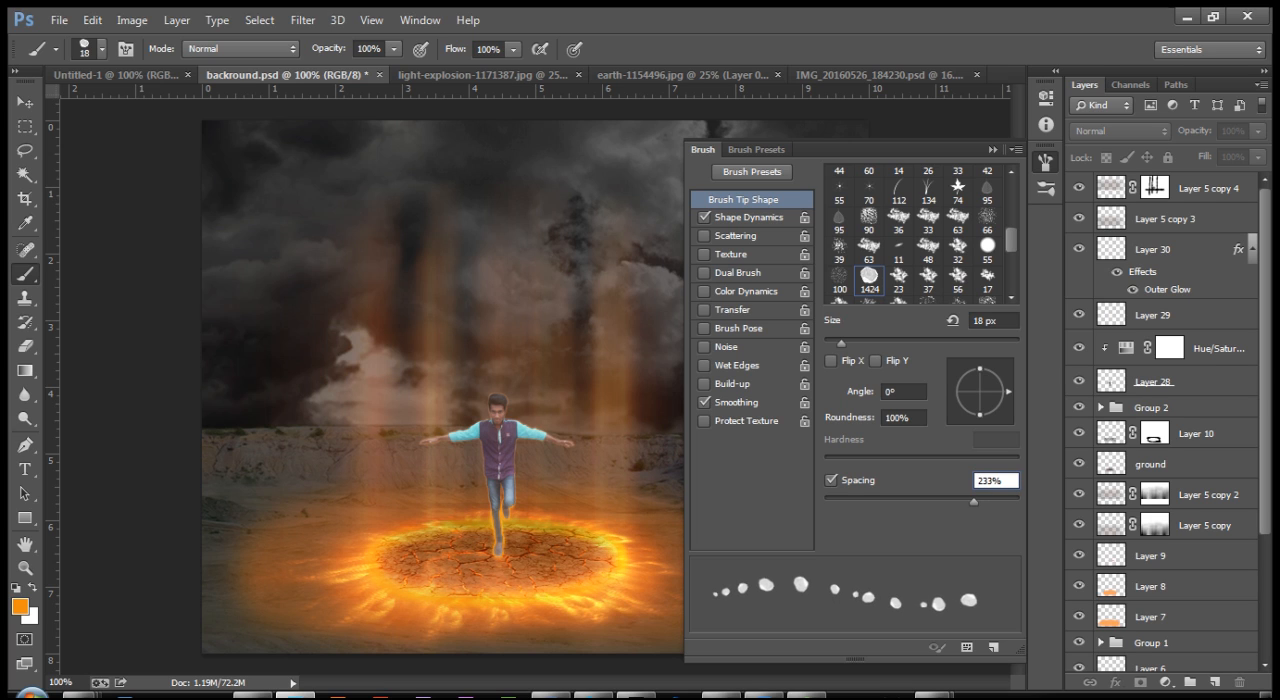
pyautogui.click(748, 217)
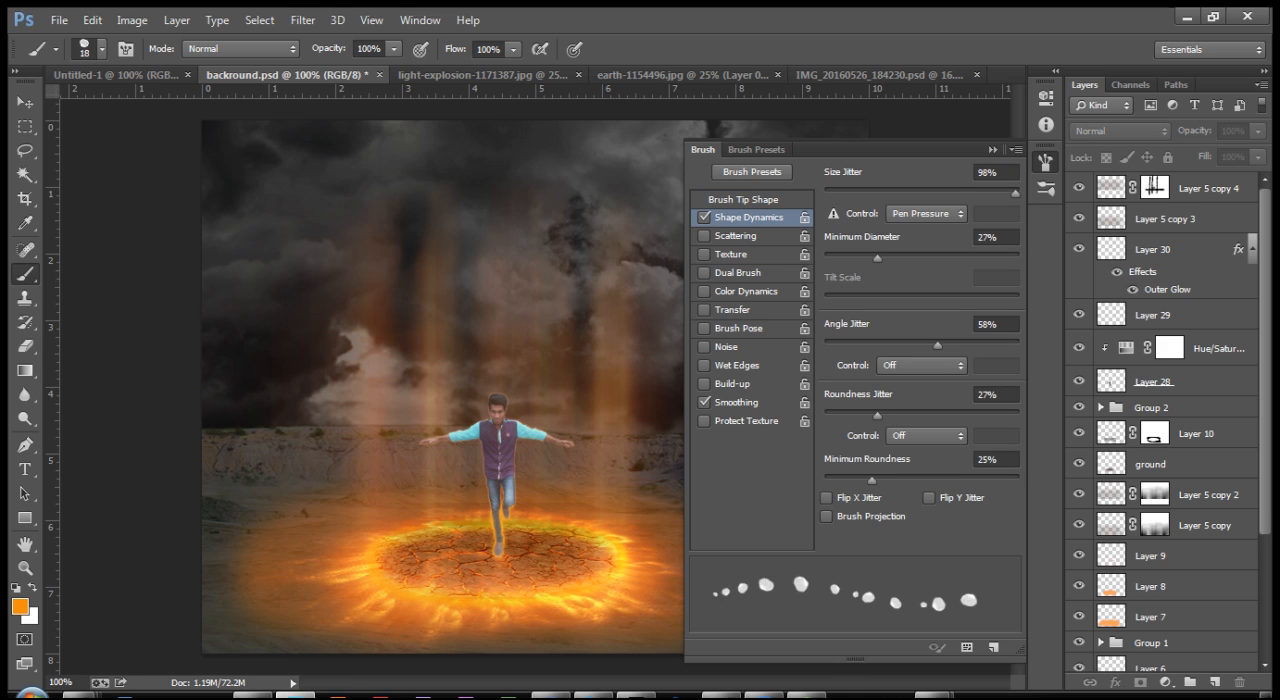
pyautogui.click(743, 200)
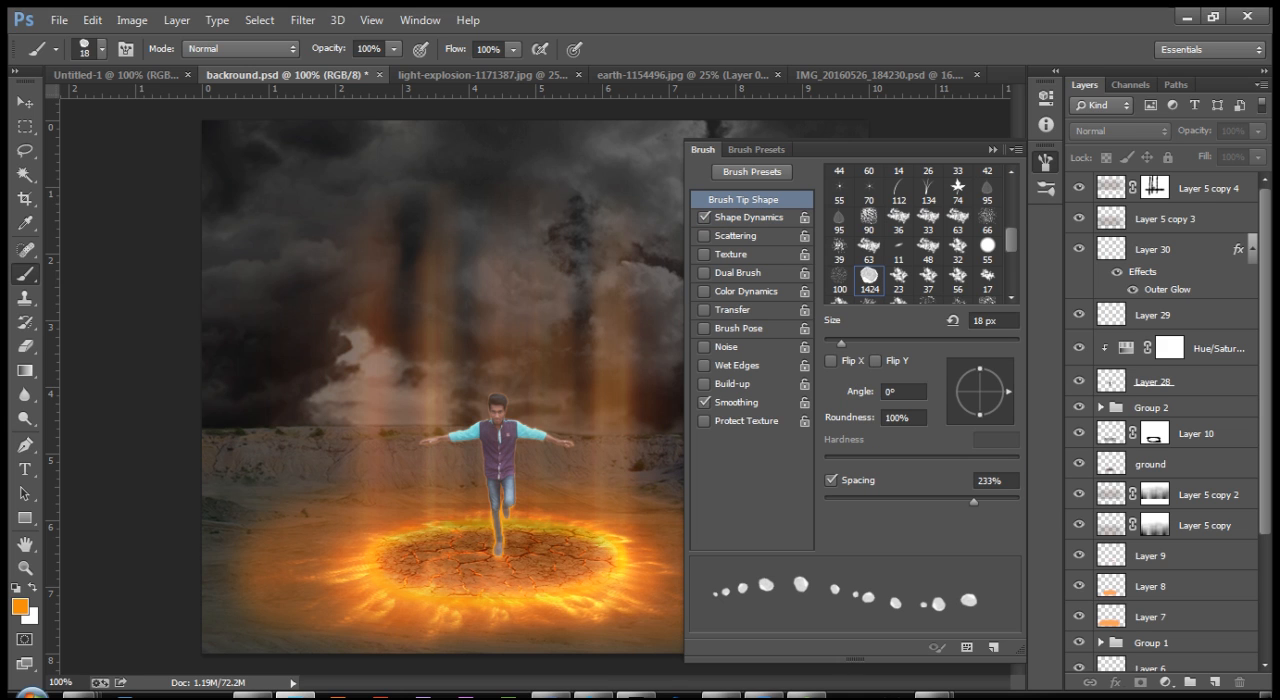
pyautogui.click(993, 150)
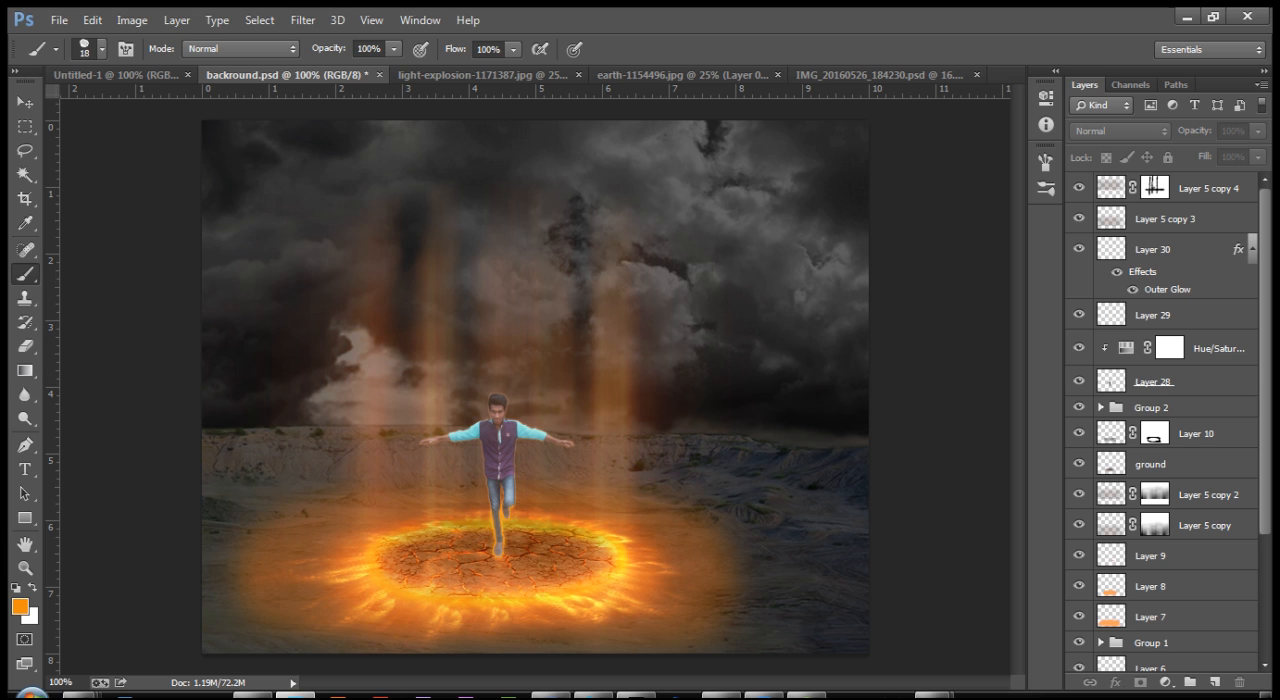
# Step: Add a new empty layer above Layer 5 copy 4, undoing any stray orange dab
pyautogui.click(1208, 188)
pyautogui.hotkey('ctrl', 'shift', 'n')
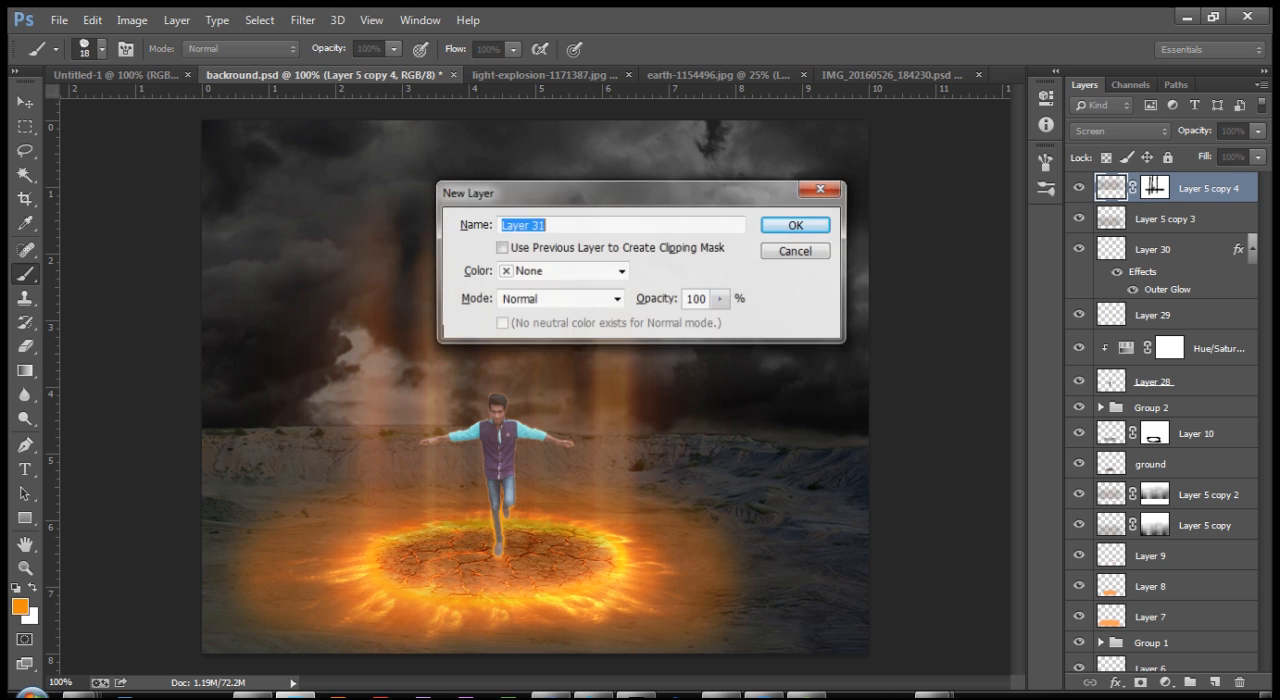
pyautogui.press('Return')
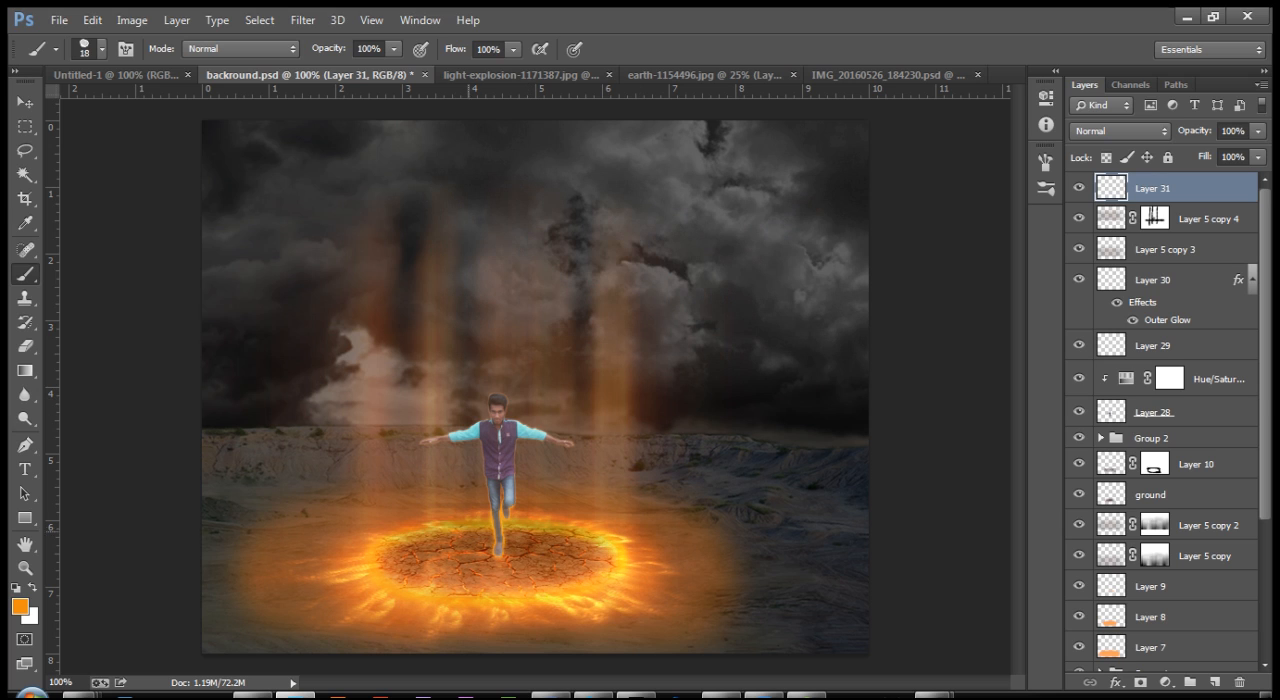
pyautogui.click(443, 540)
pyautogui.hotkey('ctrl', 'z')
# Step: Set the foreground colour to black (000000) and stamp one rock on the left part of the cracked ground
pyautogui.click(20, 606)
pyautogui.click(402, 408)
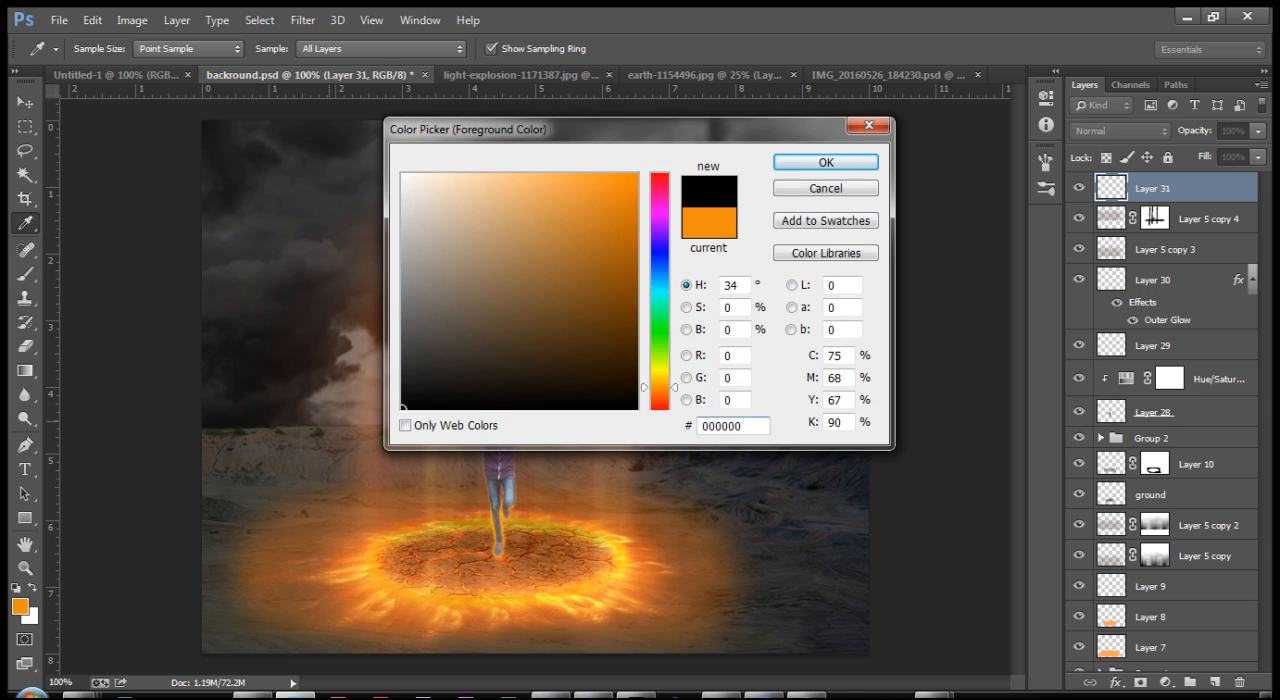
pyautogui.press('Return')
pyautogui.press('b')
pyautogui.click(418, 563)
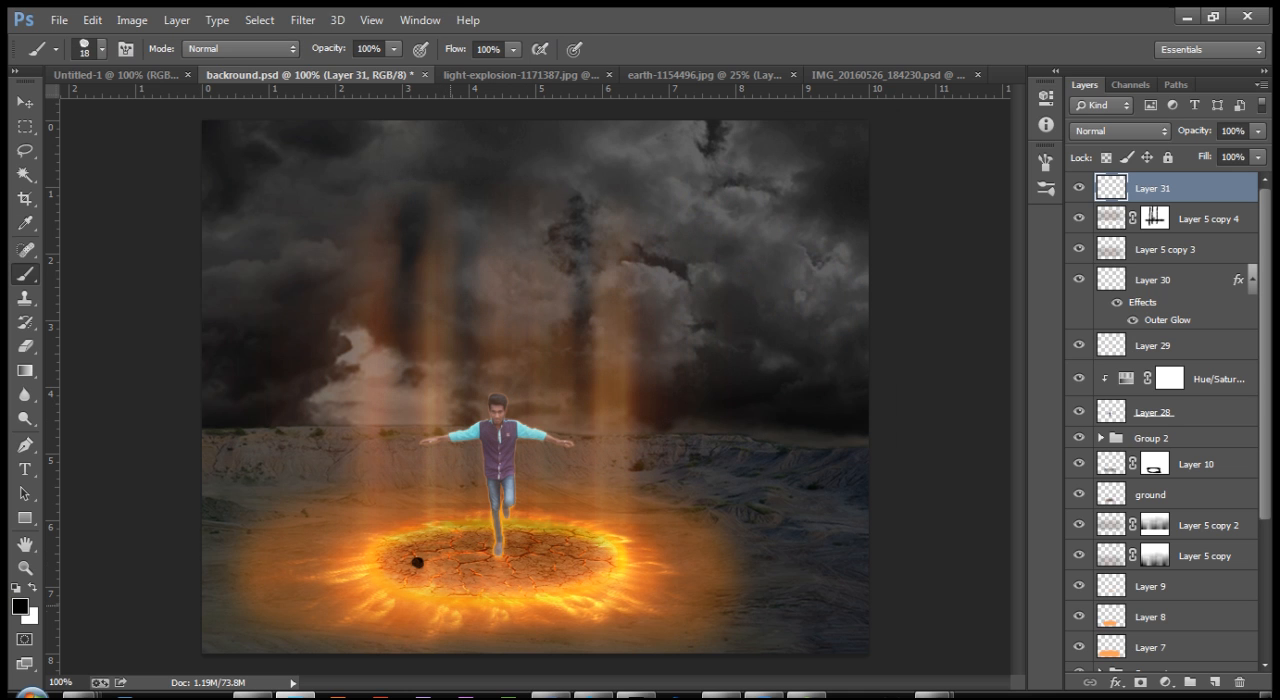
# Step: Add another new layer and stamp a second black rock just behind the ring's upper left edge
pyautogui.hotkey('ctrl', '+')
pyautogui.hotkey('ctrl', '+')
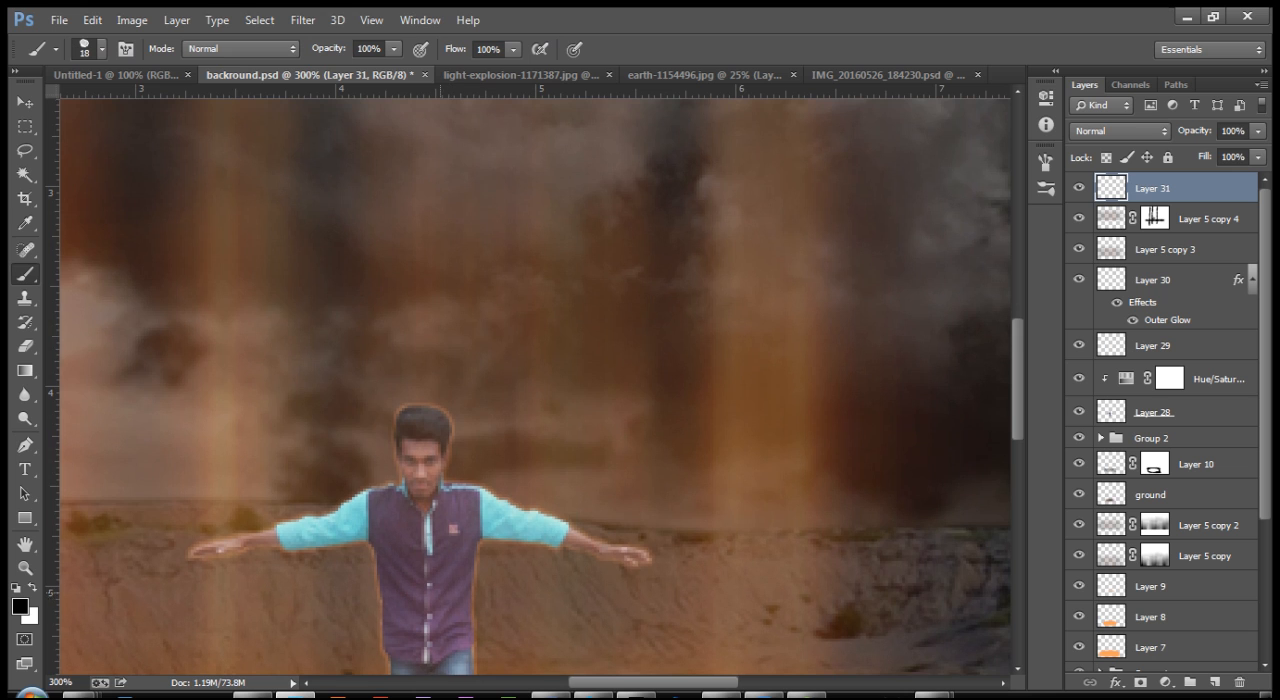
pyautogui.moveTo(450, 598); pyautogui.dragTo(765, 152)
pyautogui.moveTo(505, 411); pyautogui.dragTo(489, 444)
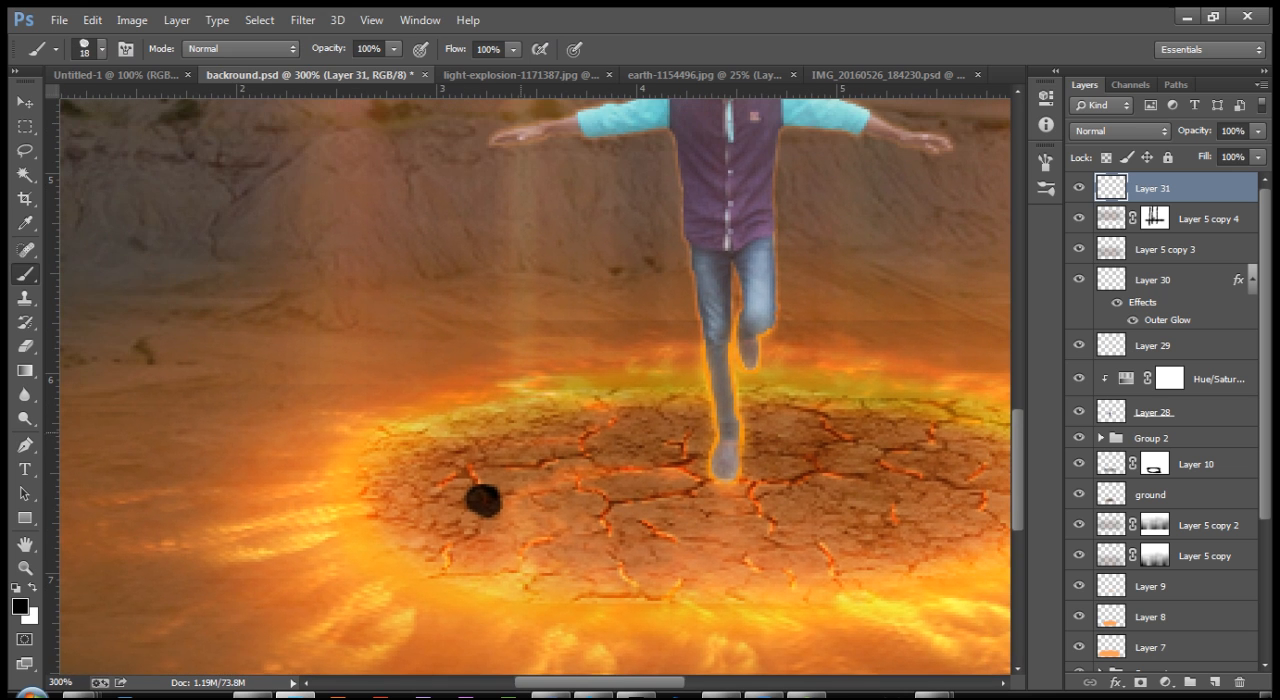
pyautogui.hotkey('ctrl', 'shift', 'n')
pyautogui.press('Return')
pyautogui.click(490, 358)
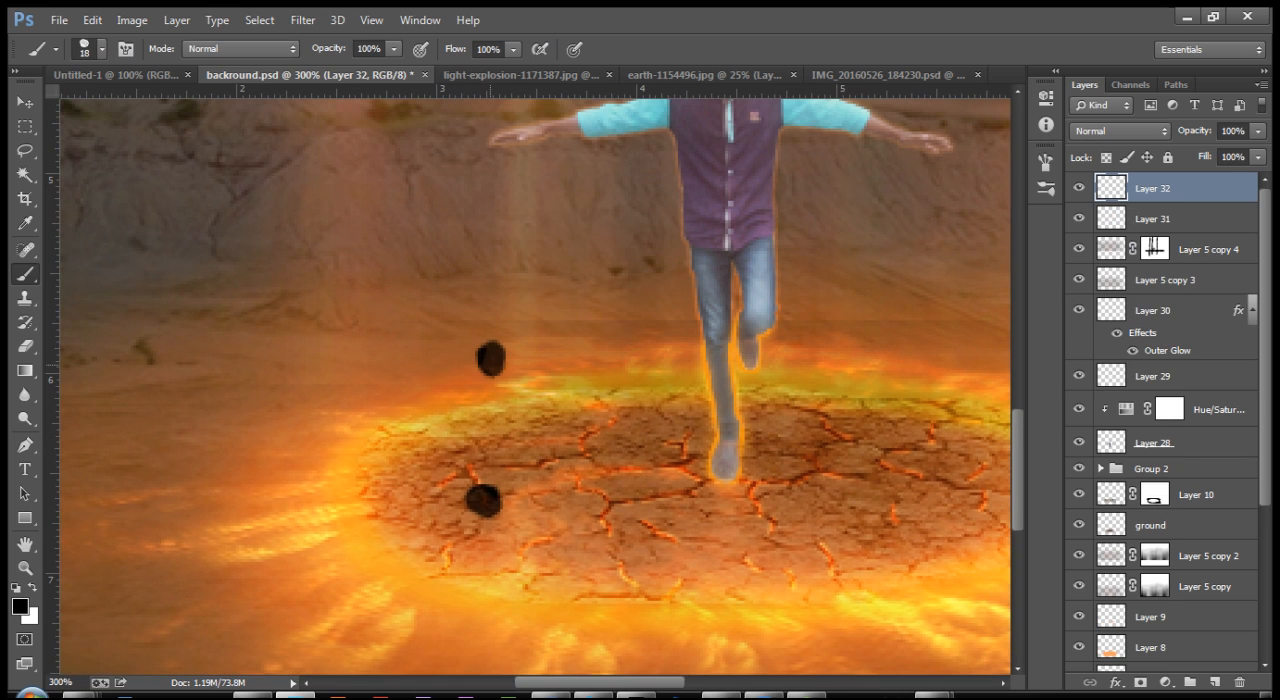
# Step: Stamp a smaller third rock on its own new layer, up and left of the second rock
pyautogui.moveTo(391, 333); pyautogui.dragTo(399, 395)
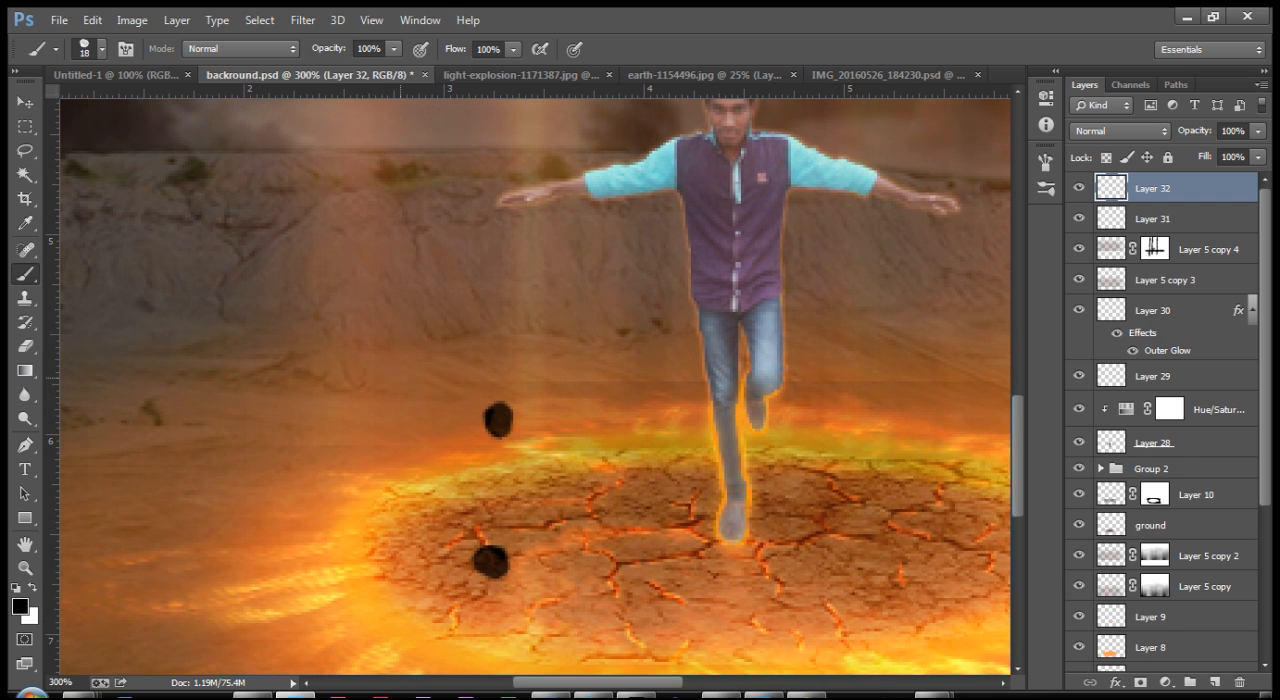
pyautogui.hotkey('ctrl', 'shift', 'n')
pyautogui.press('Return')
pyautogui.click(398, 375)
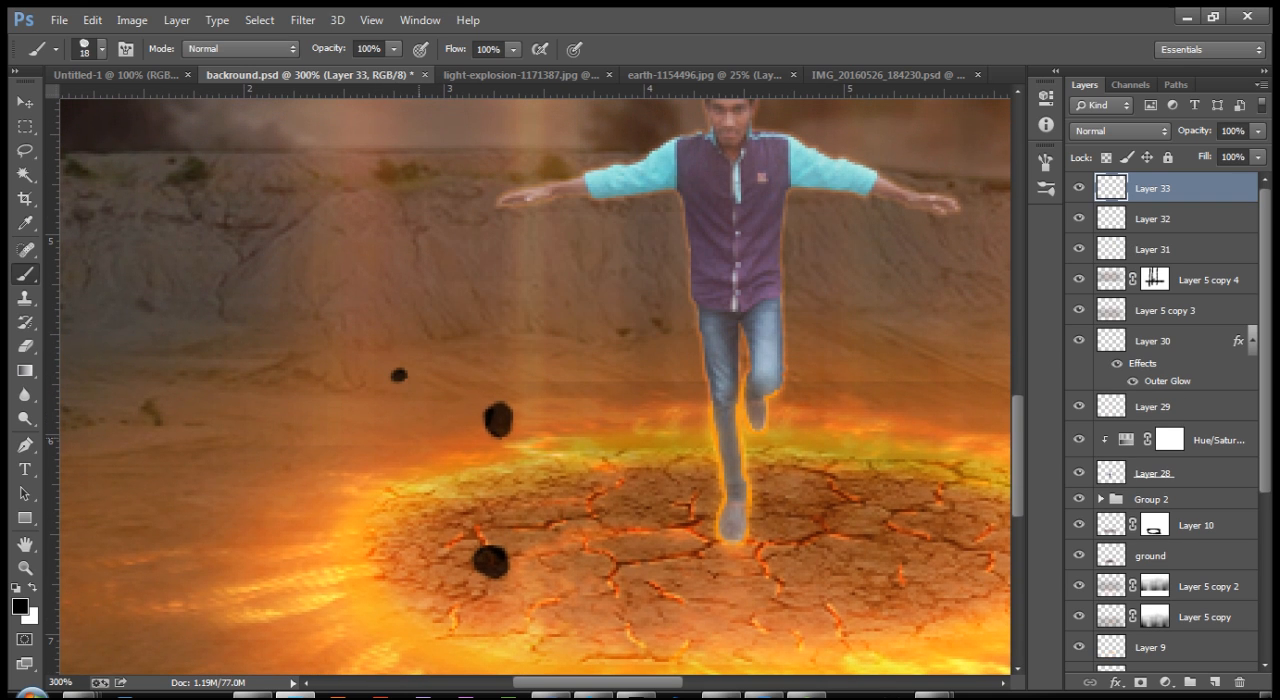
# Step: Reposition and duplicate the stamped rocks with the Move tool, scattering small and large copies across the cracked ground
pyautogui.click(24, 102)
pyautogui.moveTo(494, 561)
pyautogui.mouseDown()
pyautogui.moveTo(519, 481)
pyautogui.moveTo(466, 469)
pyautogui.moveTo(473, 447)
pyautogui.moveTo(457, 477)
pyautogui.moveTo(475, 481)
pyautogui.moveTo(395, 479)
pyautogui.moveTo(660, 514)
pyautogui.moveTo(786, 488)
pyautogui.moveTo(768, 497)
pyautogui.moveTo(822, 380)
pyautogui.mouseUp()
pyautogui.moveTo(388, 302); pyautogui.dragTo(493, 368)
pyautogui.moveTo(426, 396); pyautogui.dragTo(464, 524)
pyautogui.moveTo(332, 386)
pyautogui.mouseDown()
pyautogui.moveTo(505, 505)
pyautogui.moveTo(625, 621)
pyautogui.moveTo(802, 574)
pyautogui.mouseUp()
pyautogui.moveTo(802, 574)
pyautogui.mouseDown()
pyautogui.moveTo(777, 531)
pyautogui.moveTo(721, 496)
pyautogui.mouseUp()
pyautogui.moveTo(721, 496); pyautogui.dragTo(405, 529)
pyautogui.moveTo(405, 529); pyautogui.dragTo(352, 582)
pyautogui.keyDown('alt'); pyautogui.click(352, 582); pyautogui.keyUp('alt')
pyautogui.moveTo(406, 530)
pyautogui.mouseDown()
pyautogui.moveTo(388, 500)
pyautogui.moveTo(523, 538)
pyautogui.mouseUp()
pyautogui.moveTo(783, 558)
pyautogui.mouseDown()
pyautogui.moveTo(699, 566)
pyautogui.moveTo(830, 559)
pyautogui.mouseUp()
pyautogui.keyDown('alt'); pyautogui.moveTo(701, 559); pyautogui.dragTo(701, 475); pyautogui.keyUp('alt')
pyautogui.moveTo(337, 428); pyautogui.dragTo(338, 445)
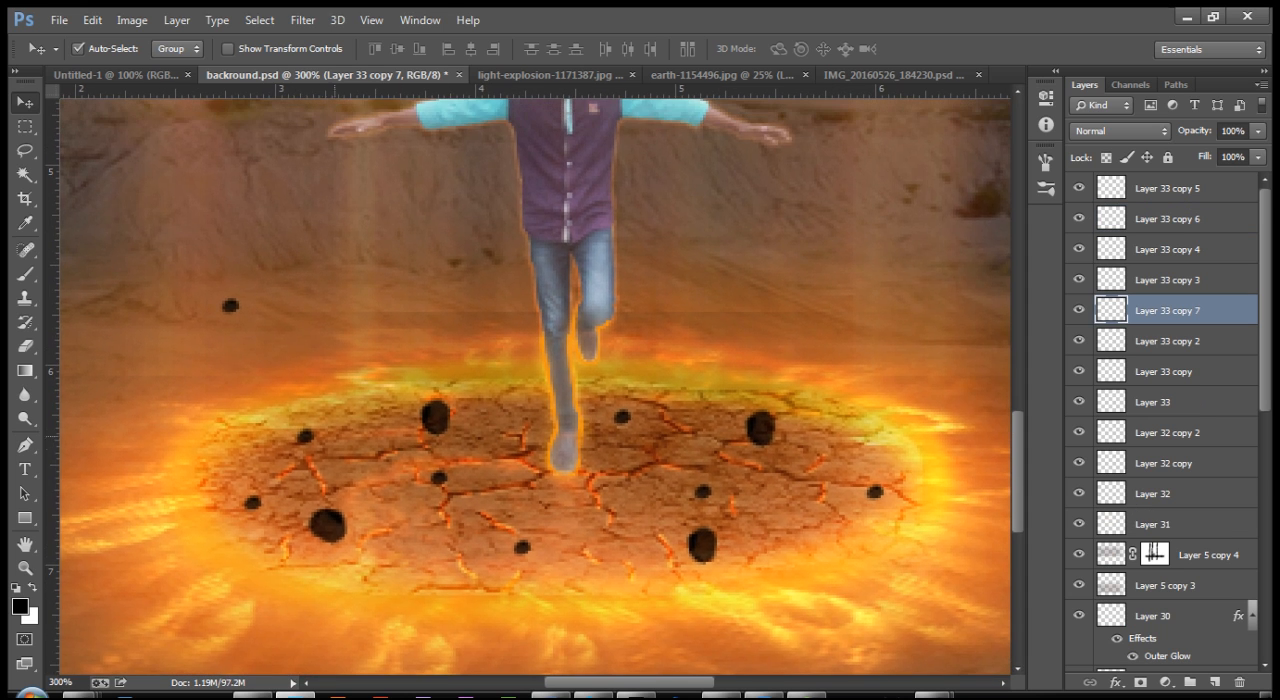
# Step: Scale the small rock left of the man's legs to 137.5%, reposition it, and place a duplicate small rock above it
pyautogui.moveTo(230, 305); pyautogui.dragTo(261, 293)
pyautogui.hotkey('ctrl', 't')
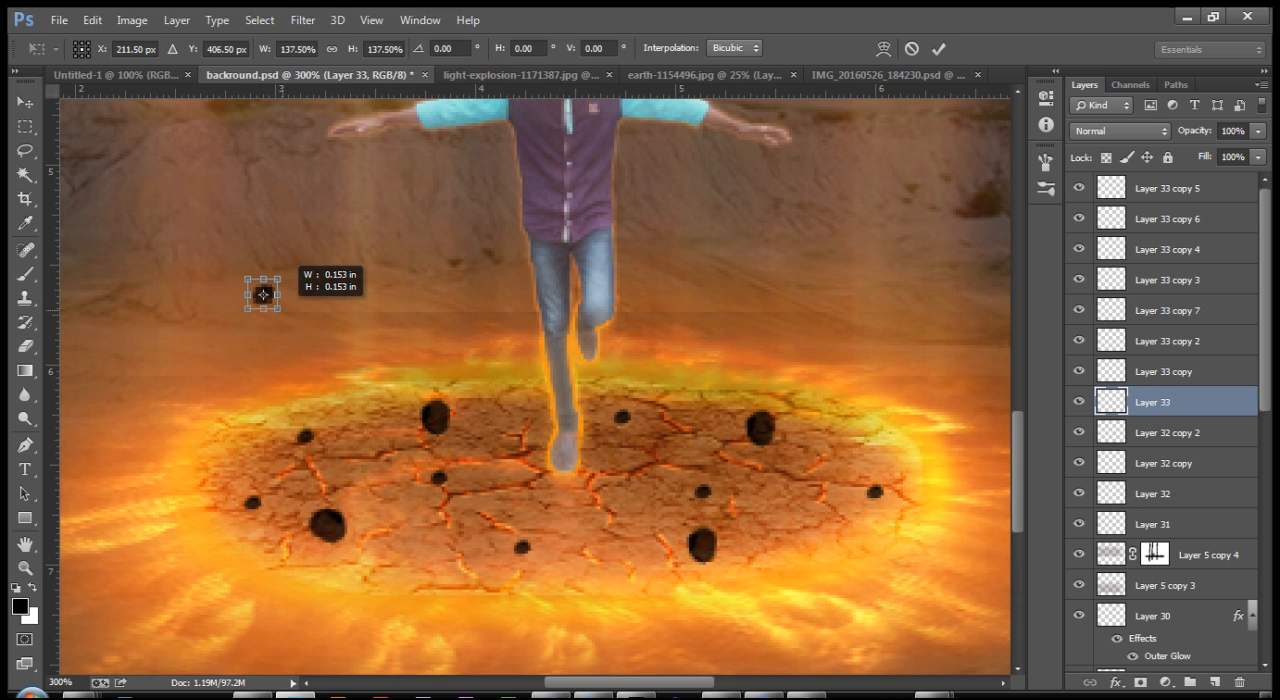
pyautogui.press('Return')
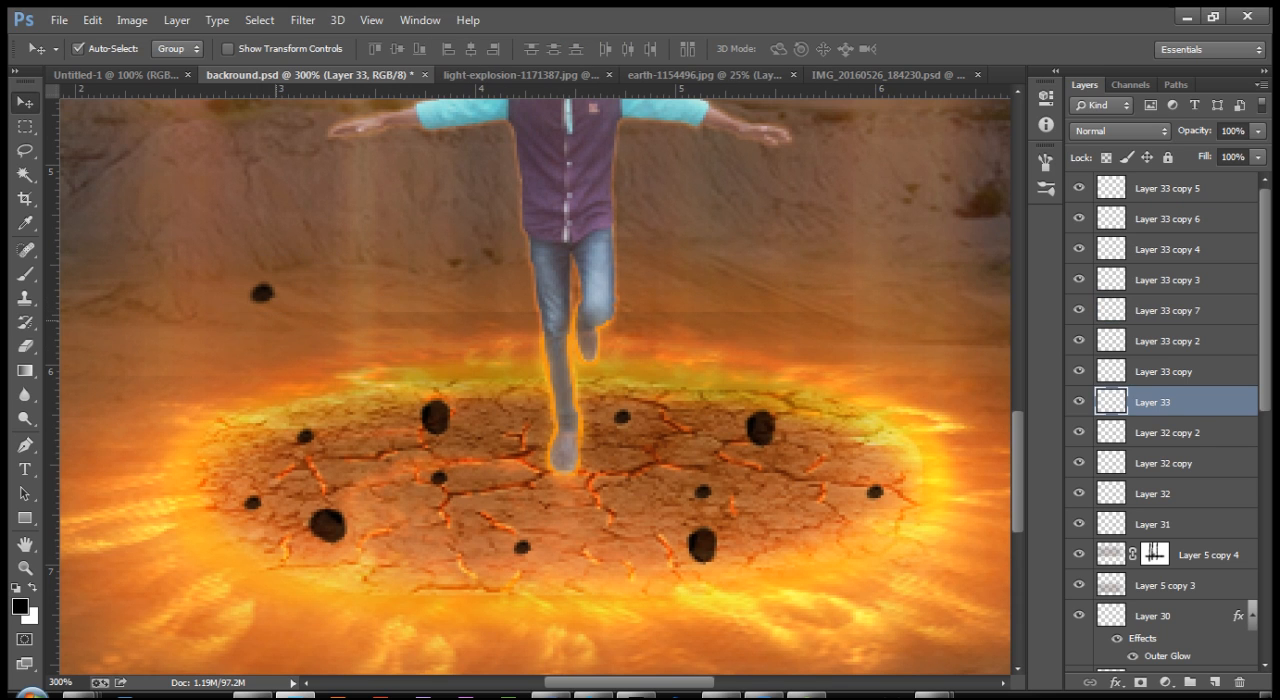
pyautogui.moveTo(262, 293); pyautogui.dragTo(295, 332)
pyautogui.moveTo(311, 433); pyautogui.dragTo(377, 255)
# Step: Duplicate one large and two small rocks together and place the set of copies in the air above the man's head
pyautogui.hotkey('ctrl', '-')
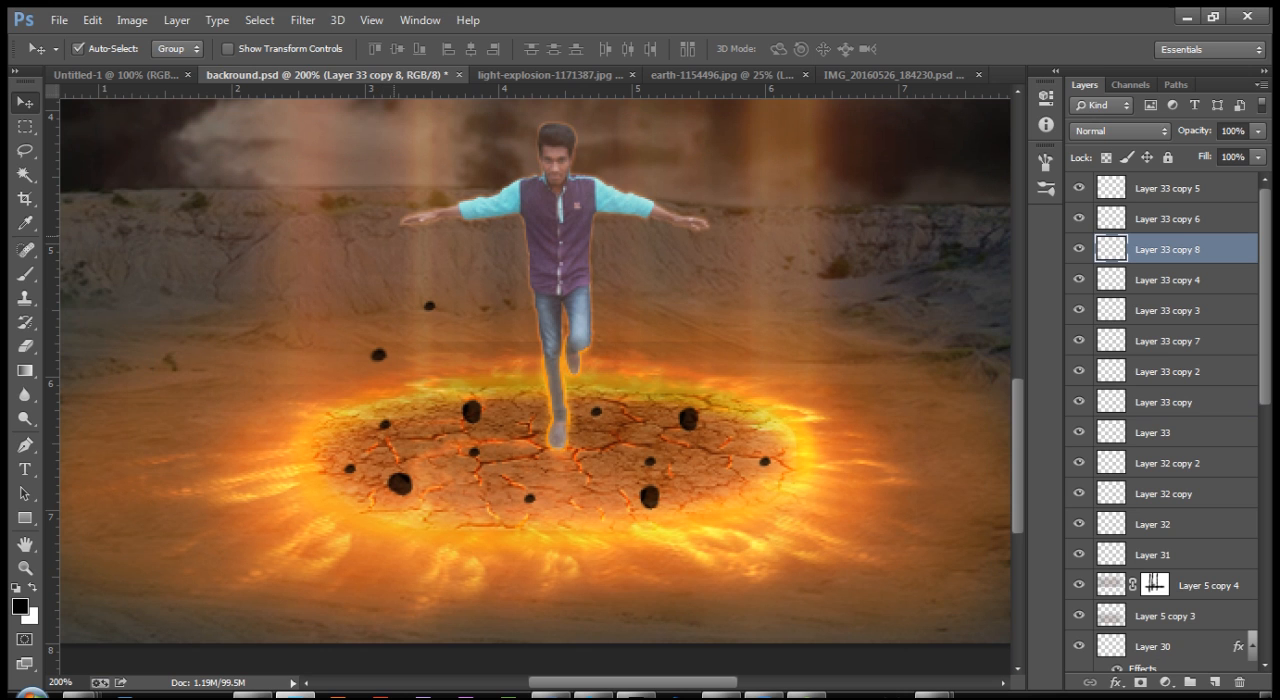
pyautogui.keyDown('shift'); pyautogui.click(472, 411); pyautogui.keyUp('shift')
pyautogui.keyDown('shift'); pyautogui.click(378, 356); pyautogui.keyUp('shift')
pyautogui.moveTo(378, 356); pyautogui.dragTo(382, 101)
pyautogui.moveTo(433, 149); pyautogui.dragTo(400, 457)
pyautogui.hotkey('ctrl', '-')
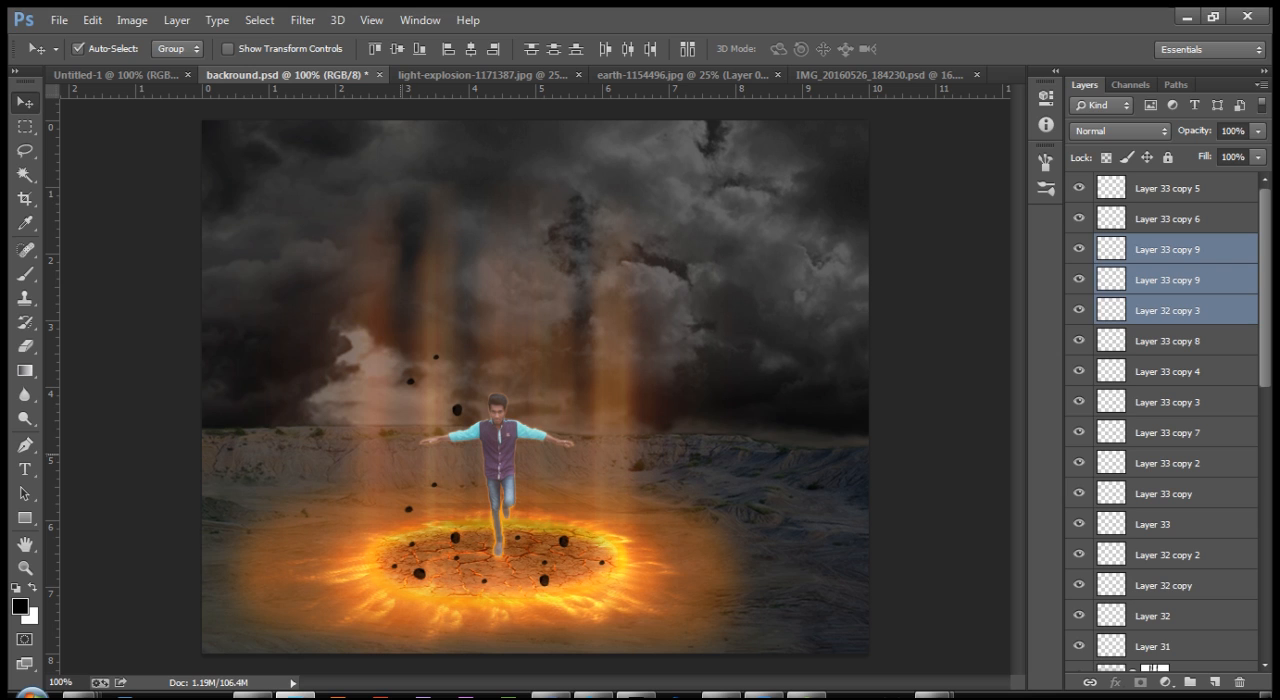
pyautogui.moveTo(440, 357); pyautogui.dragTo(532, 310)
pyautogui.moveTo(548, 358); pyautogui.dragTo(548, 360)
pyautogui.click(520, 342)
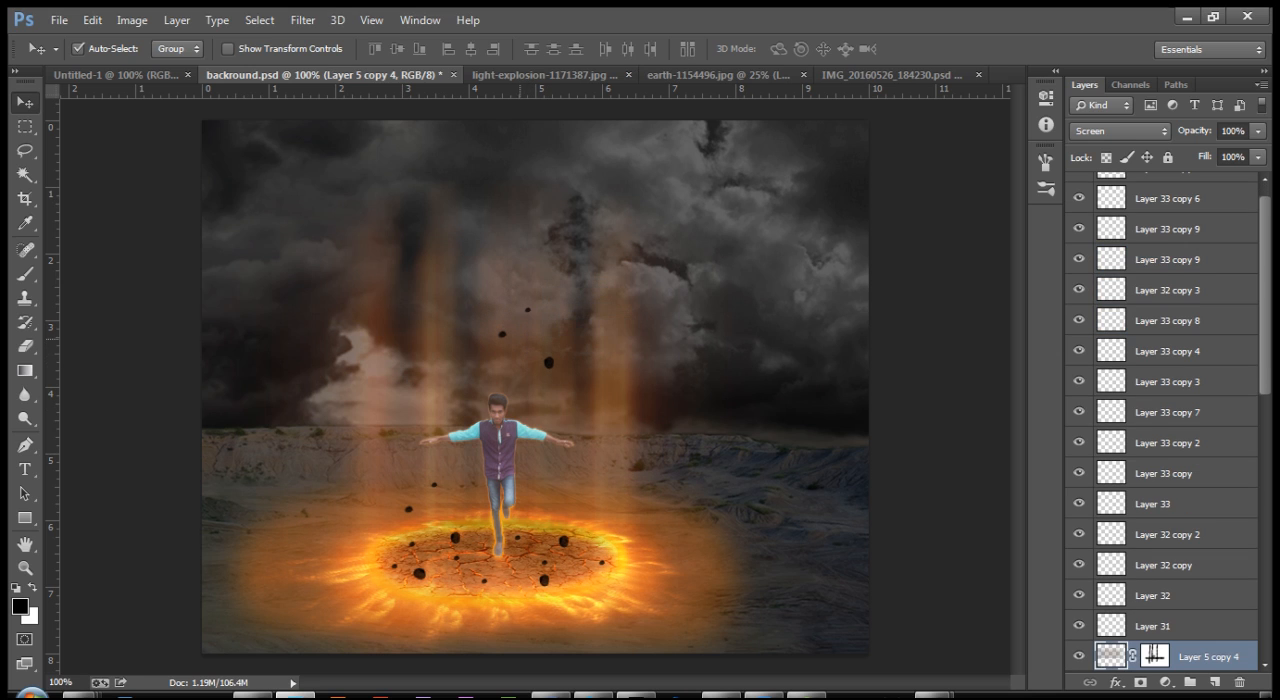
# Step: Duplicate the small rock above the man's head repeatedly, scattering copies up the beams, and undo the accidental duplicate of the beam layer
pyautogui.click(502, 335)
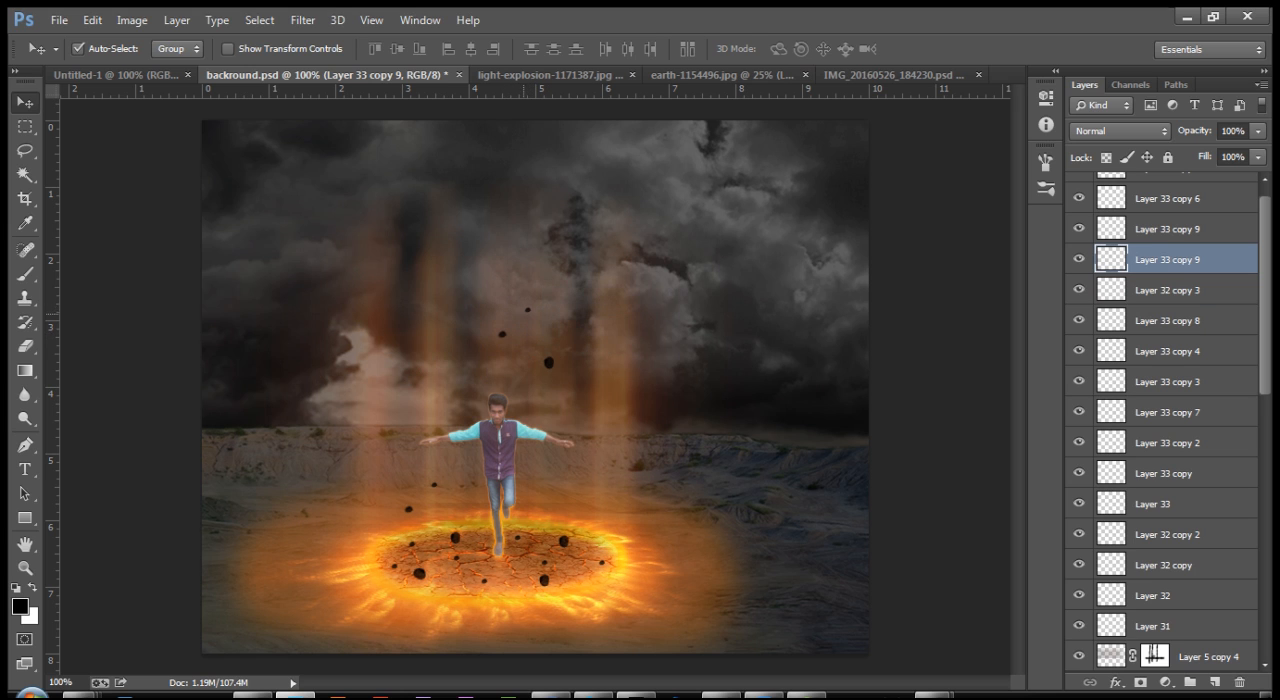
pyautogui.moveTo(502, 335); pyautogui.dragTo(440, 212)
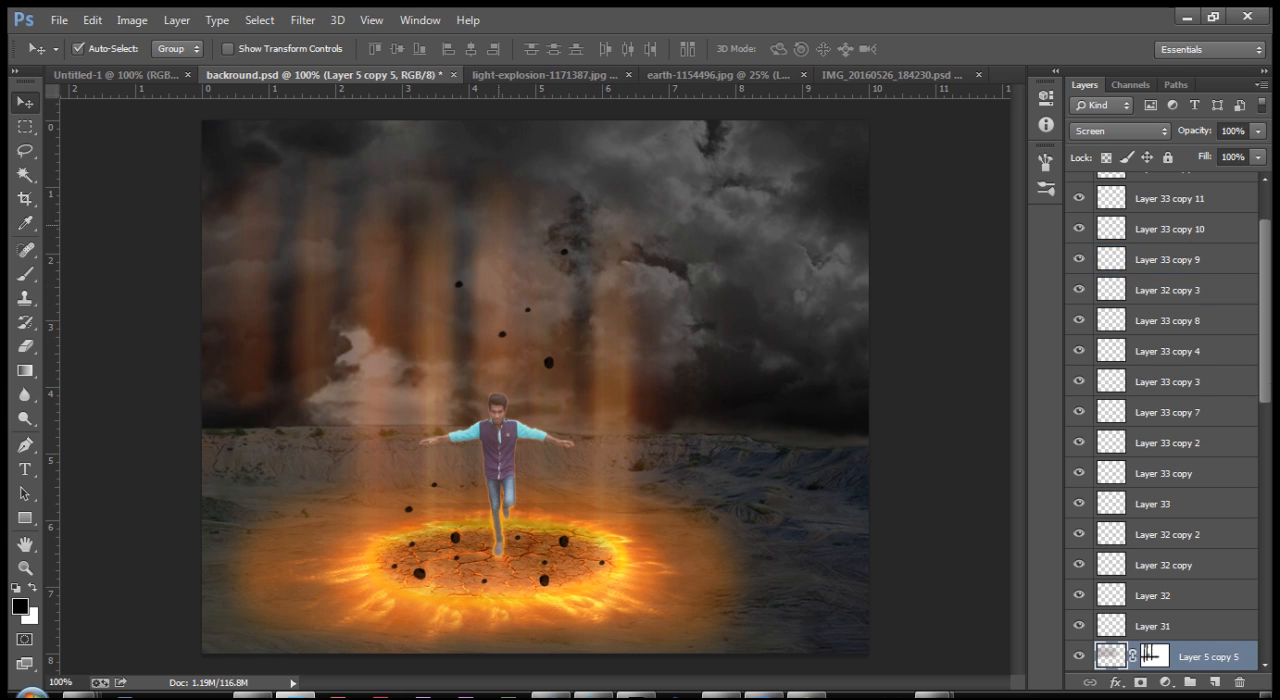
pyautogui.hotkey('ctrl', 'z')
pyautogui.moveTo(565, 252); pyautogui.dragTo(408, 229)
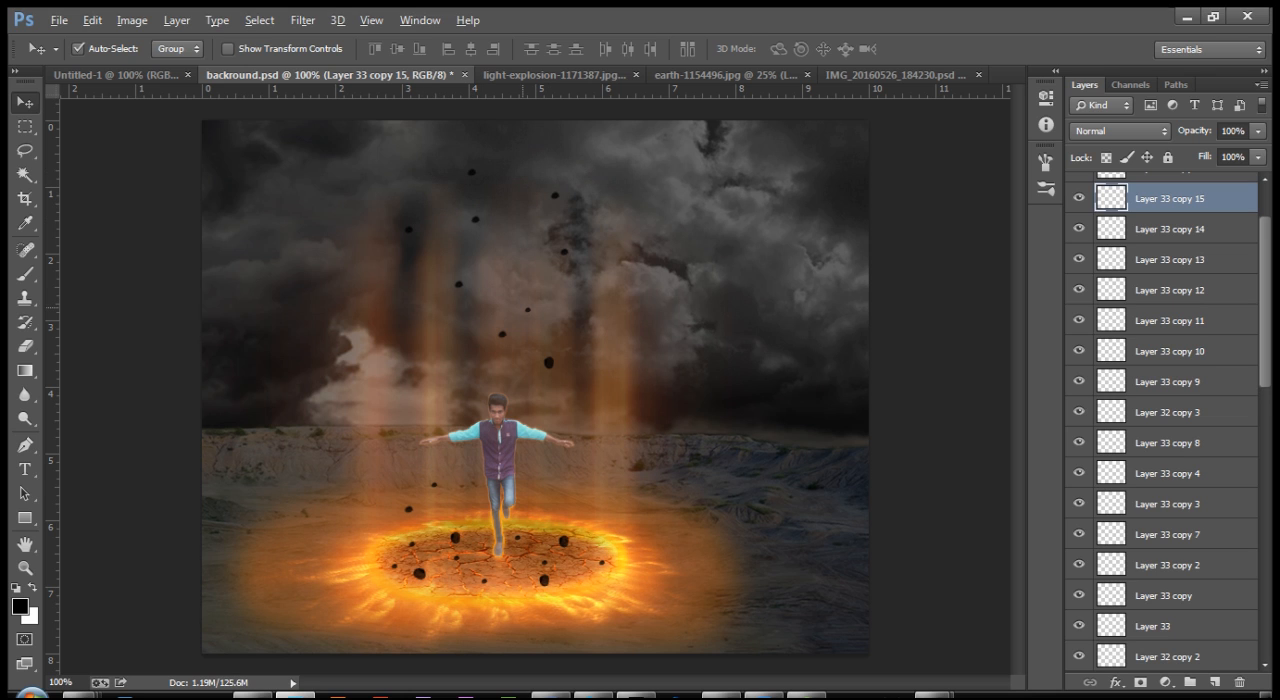
# Step: Duplicate the tiniest floating rock many times, spreading copies through the light beams and around the man down to the ring
pyautogui.moveTo(529, 311); pyautogui.dragTo(508, 141)
pyautogui.hotkey('ctrl', 'z')
pyautogui.moveTo(518, 198); pyautogui.dragTo(587, 245)
pyautogui.moveTo(527, 310); pyautogui.dragTo(500, 276)
pyautogui.moveTo(541, 405); pyautogui.dragTo(535, 503)
pyautogui.hotkey('ctrl', 'z')
pyautogui.moveTo(535, 503); pyautogui.dragTo(605, 491)
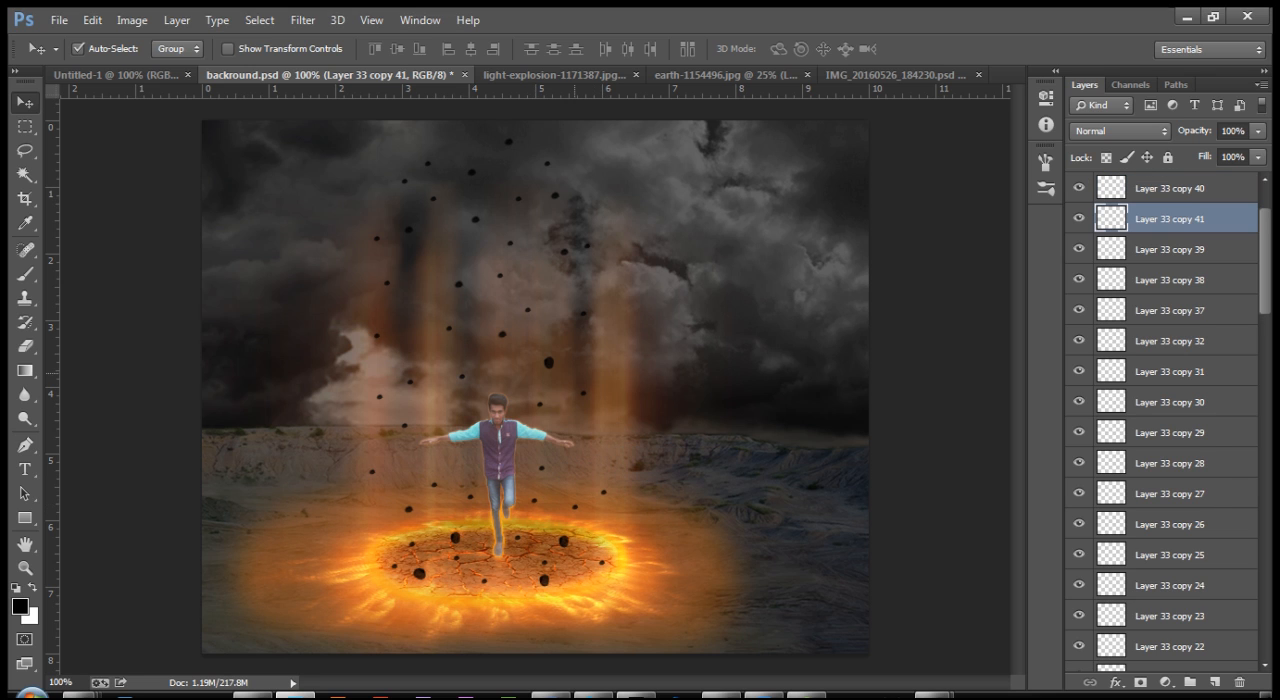
# Step: Duplicate larger and small floating rocks repeatedly, filling the gaps in the light beams above and around the man
pyautogui.moveTo(548, 364); pyautogui.dragTo(437, 147)
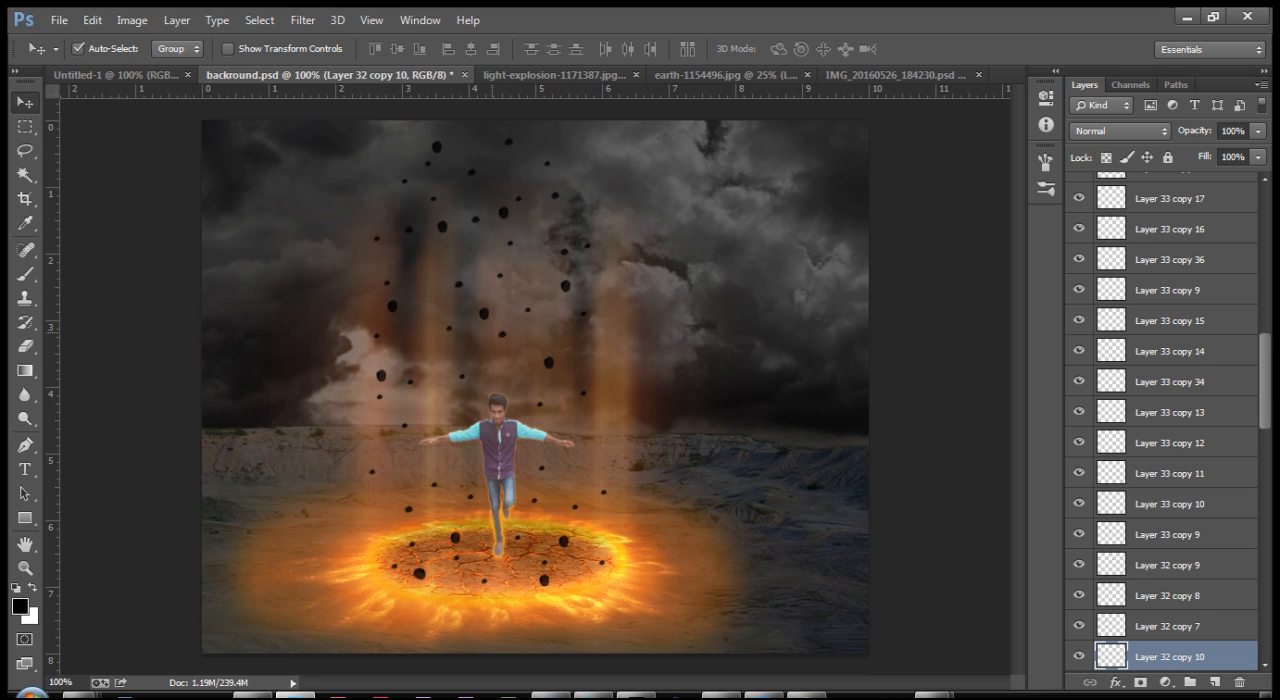
pyautogui.moveTo(500, 334); pyautogui.dragTo(442, 280)
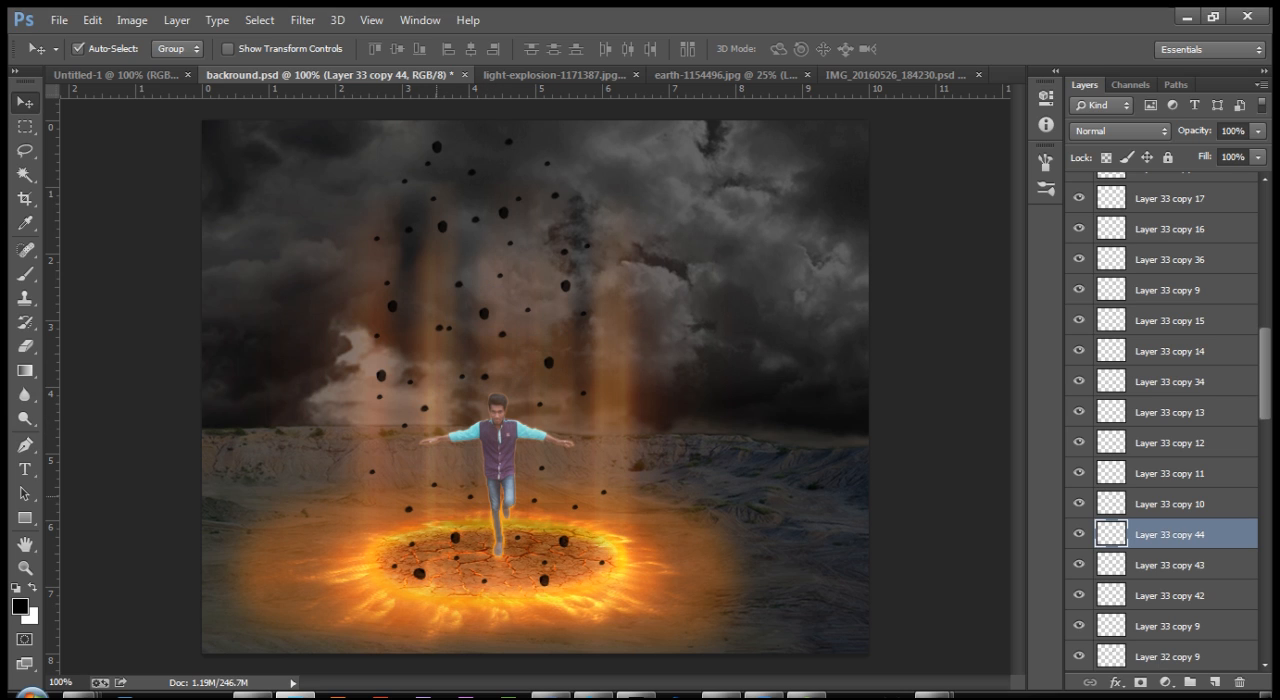
pyautogui.moveTo(409, 510); pyautogui.dragTo(396, 465)
pyautogui.moveTo(511, 481); pyautogui.dragTo(595, 412)
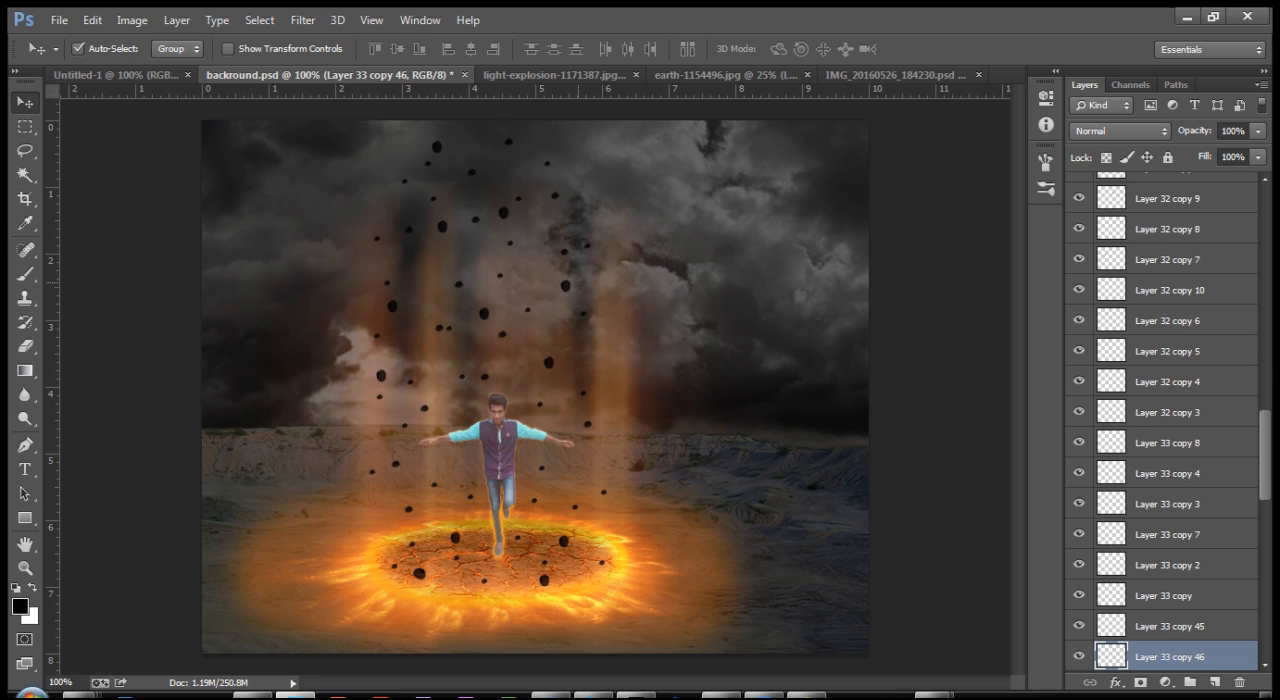
pyautogui.moveTo(583, 276); pyautogui.dragTo(581, 147)
pyautogui.moveTo(563, 251); pyautogui.dragTo(607, 218)
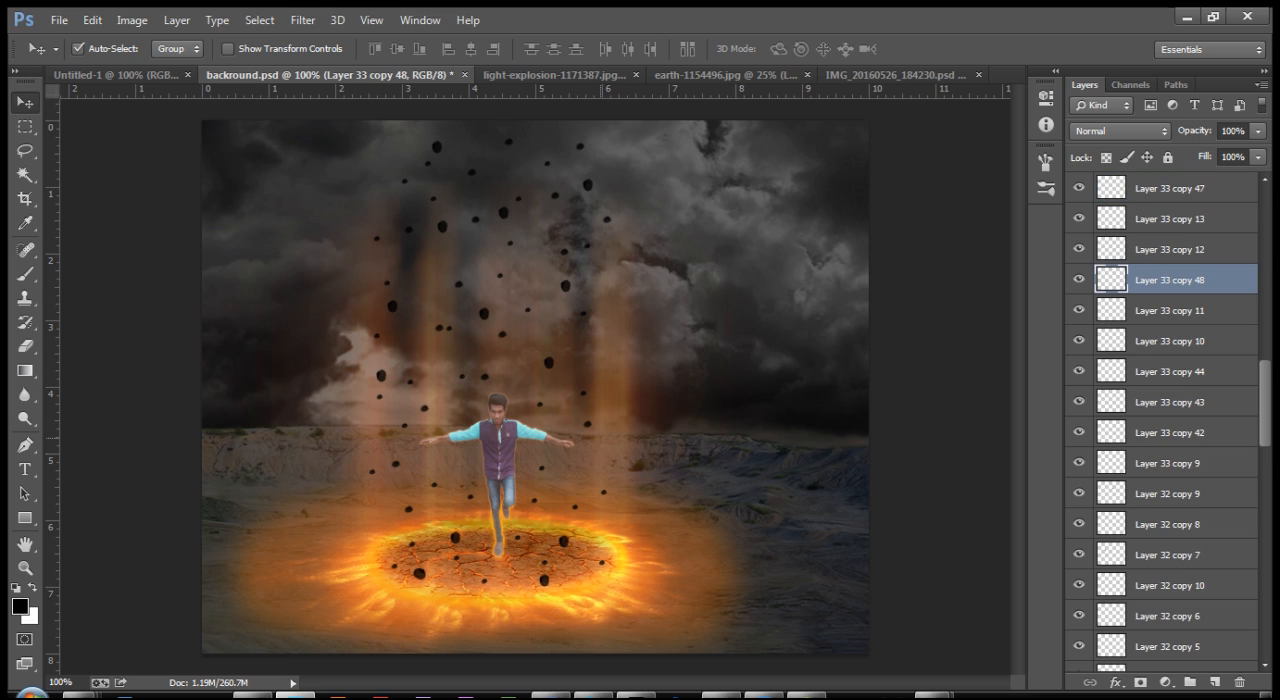
pyautogui.moveTo(584, 394); pyautogui.dragTo(437, 274)
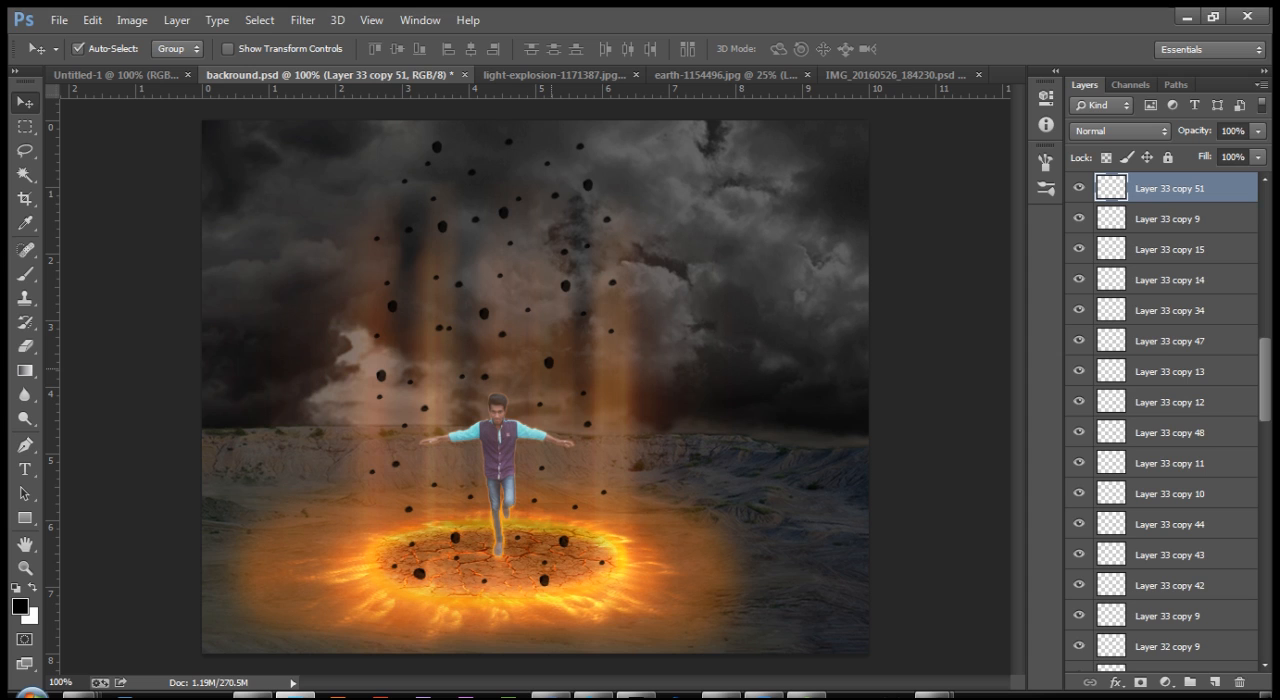
pyautogui.hotkey('ctrl', '-')
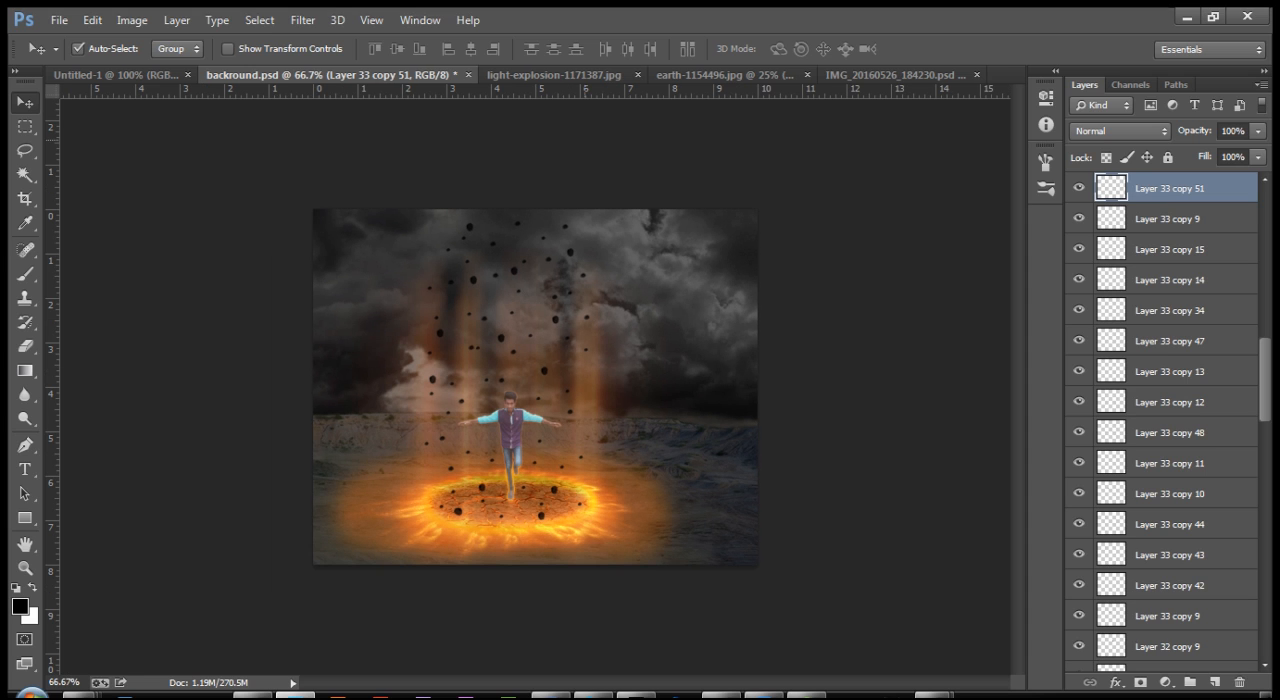
# Step: Close the light-explosion, earth, IMG_20160526_184230 and Untitled-1 documents without saving changes, keeping only backround.psd open
pyautogui.click(554, 75)
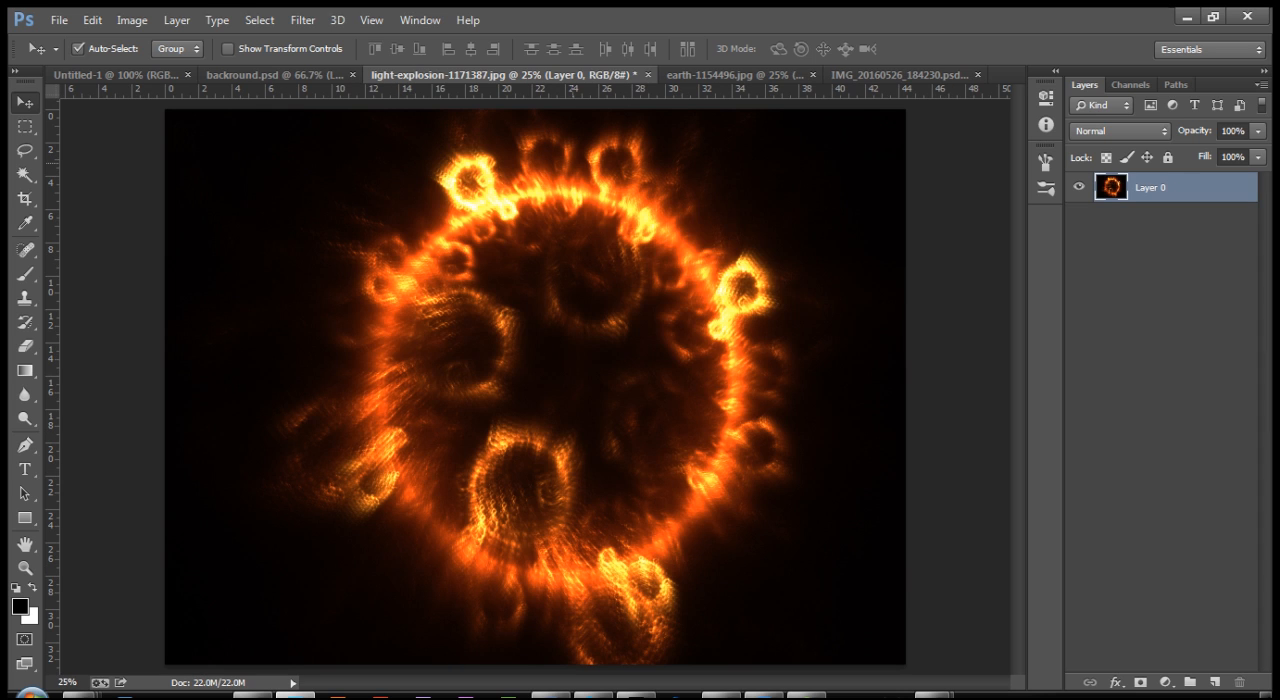
pyautogui.hotkey('ctrl', 'w')
pyautogui.press('n')
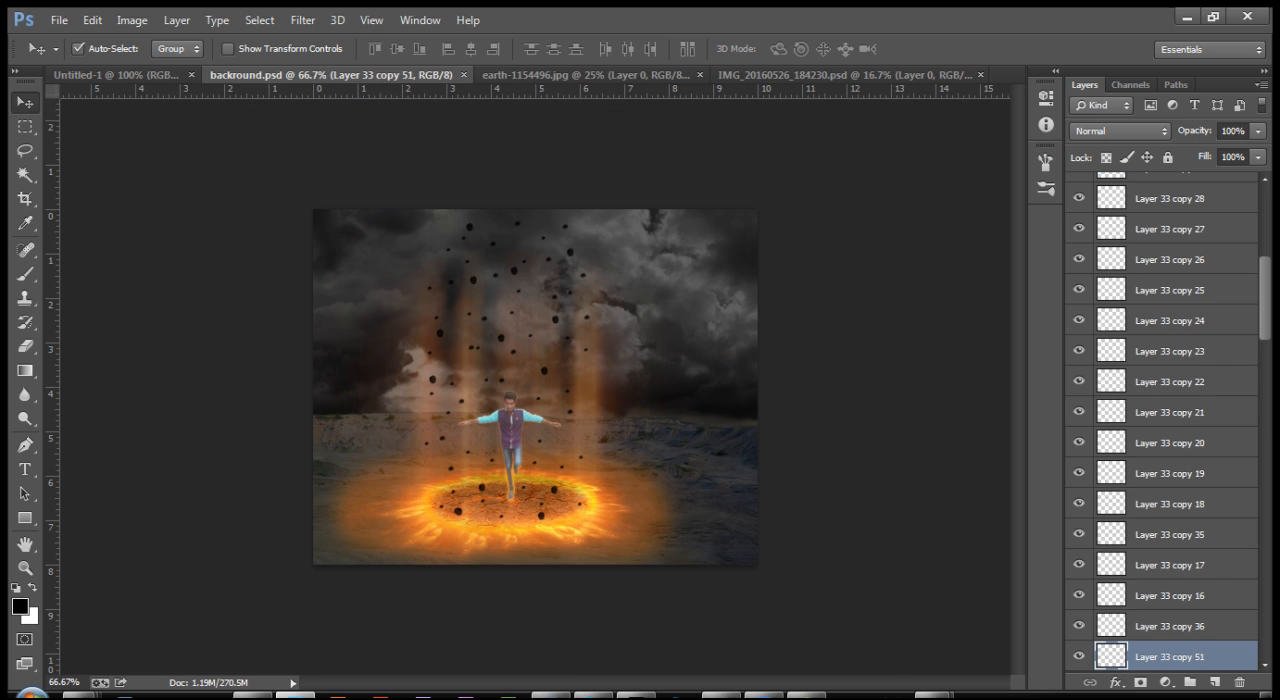
pyautogui.hotkey('ctrl', 'Tab')
pyautogui.hotkey('ctrl', 'w')
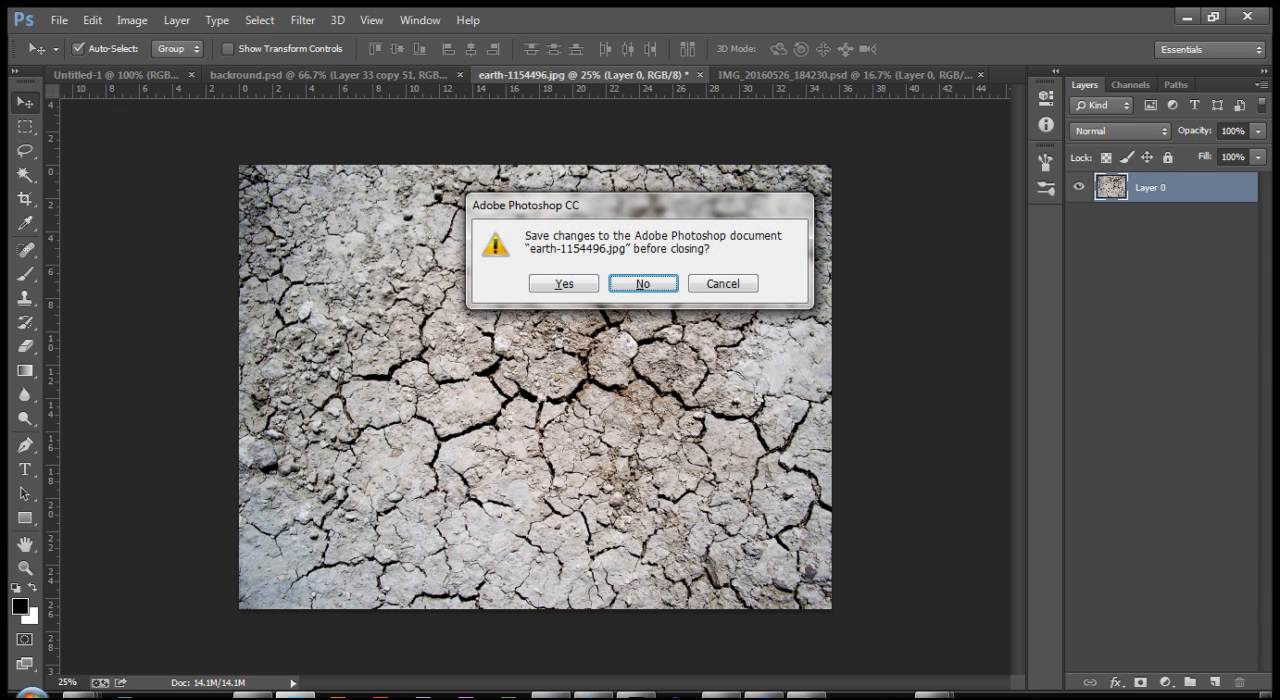
pyautogui.press('n')
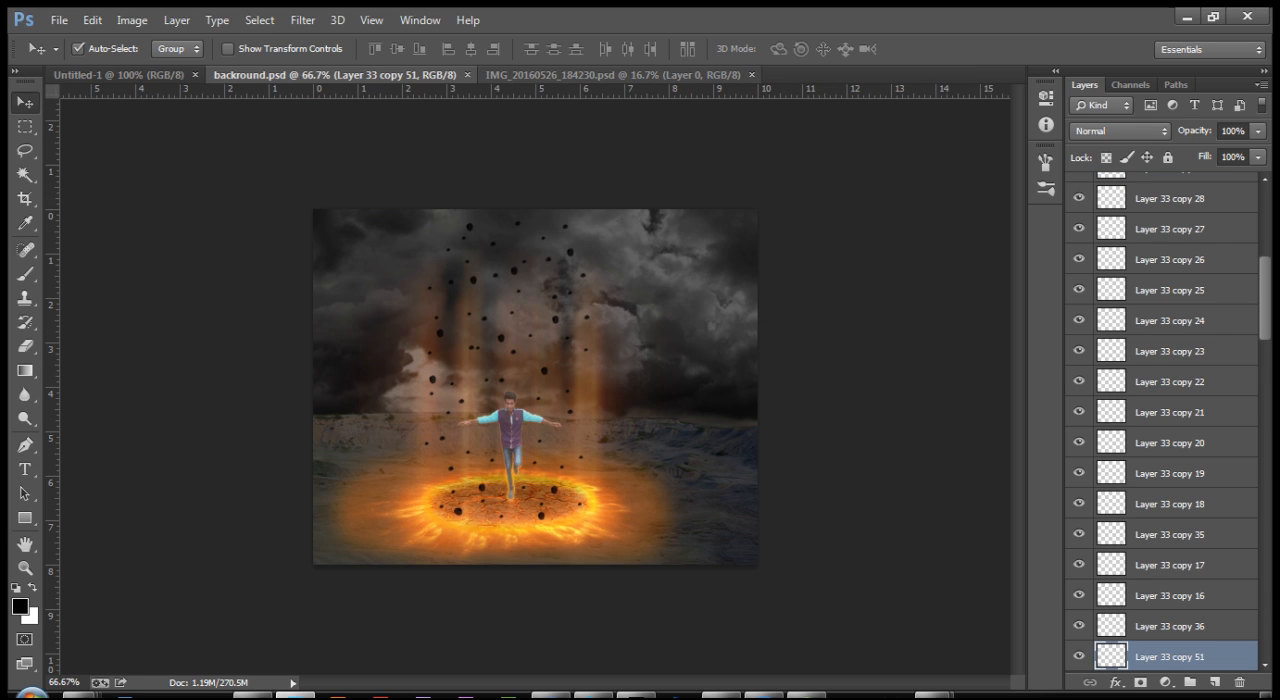
pyautogui.hotkey('ctrl', 'Tab')
pyautogui.hotkey('ctrl', 'w')
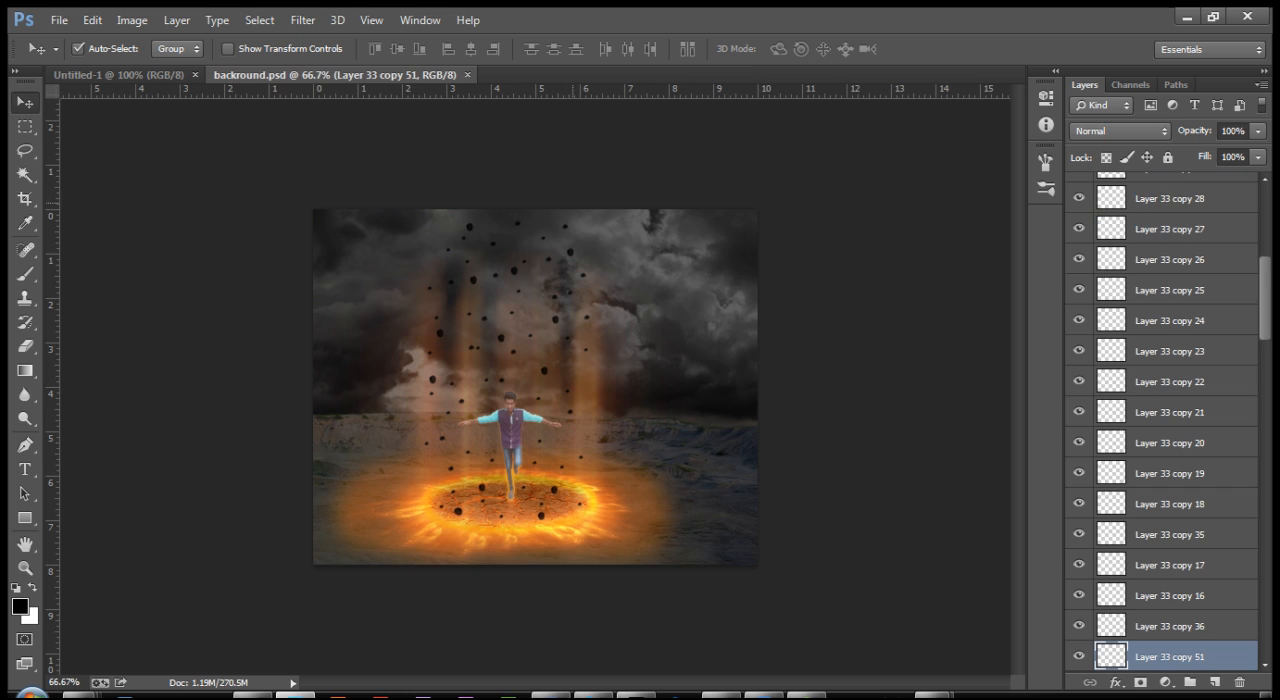
pyautogui.hotkey('ctrl', 'Tab')
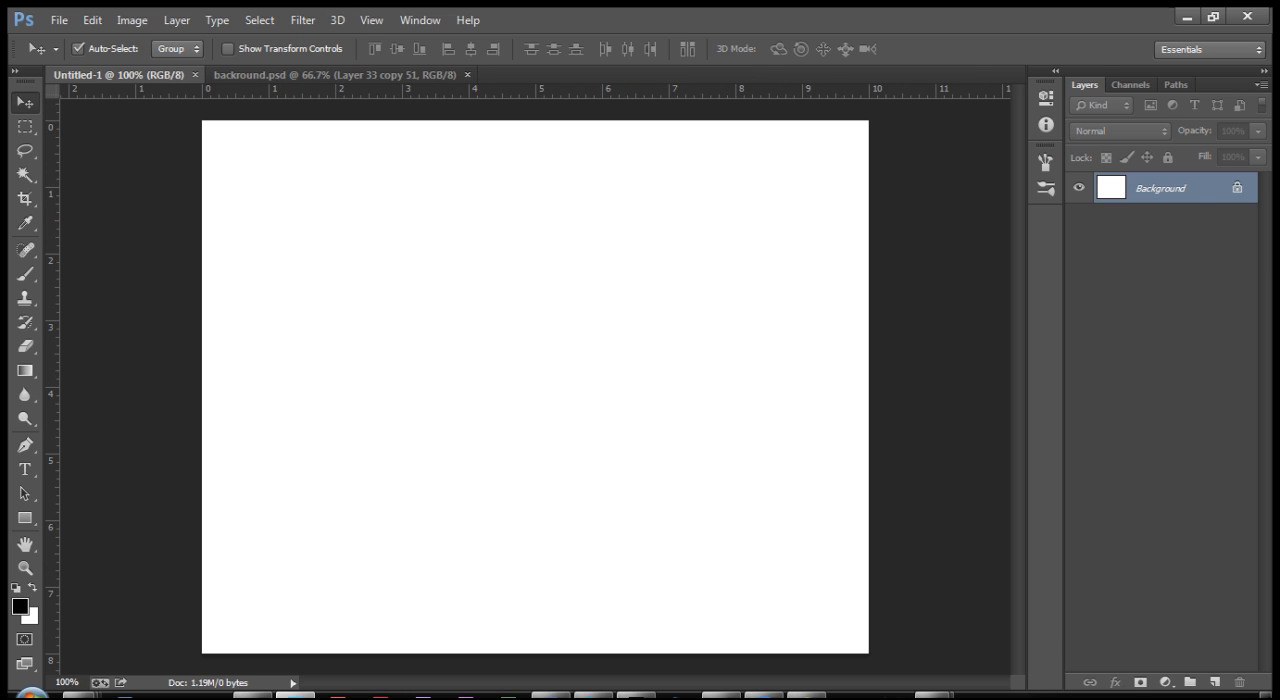
pyautogui.hotkey('ctrl', 'w')
pyautogui.click(491, 127)
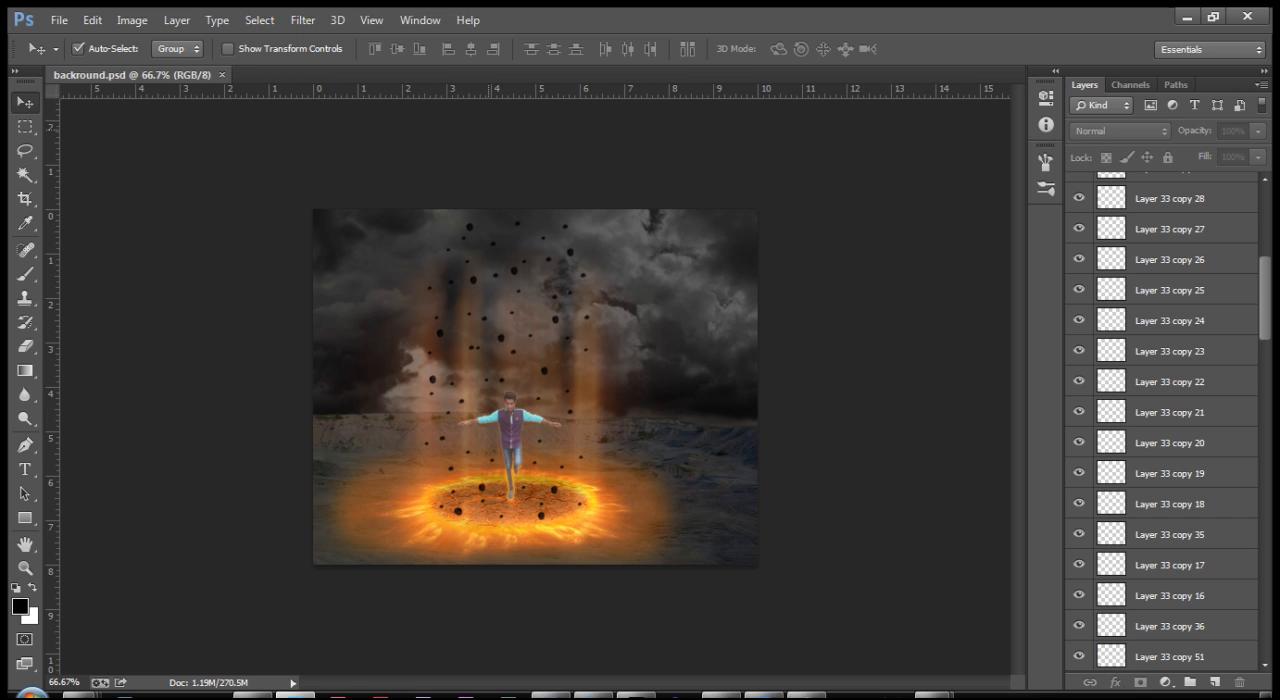
# Step: Open the image darkness-1150459 from the "The Controller" folder in PHOTOSHOP TEXT EFFECT on the Work (E:) drive
pyautogui.hotkey('ctrl', 'o')
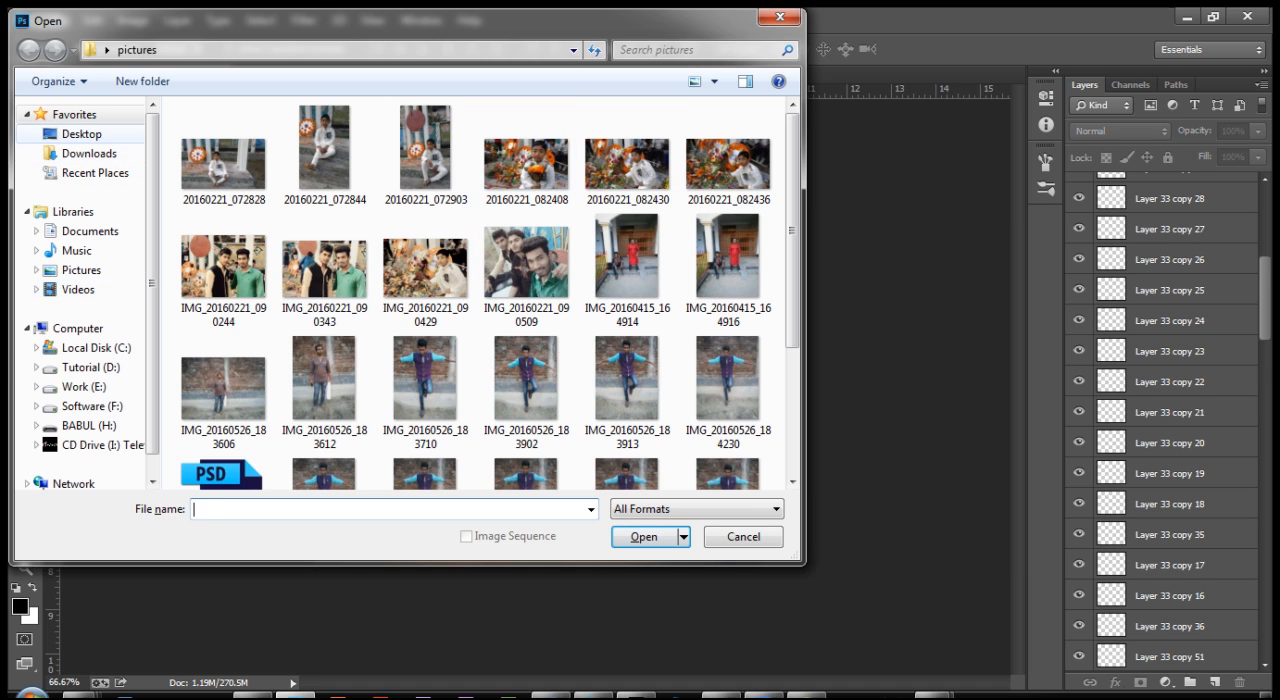
pyautogui.click(84, 386)
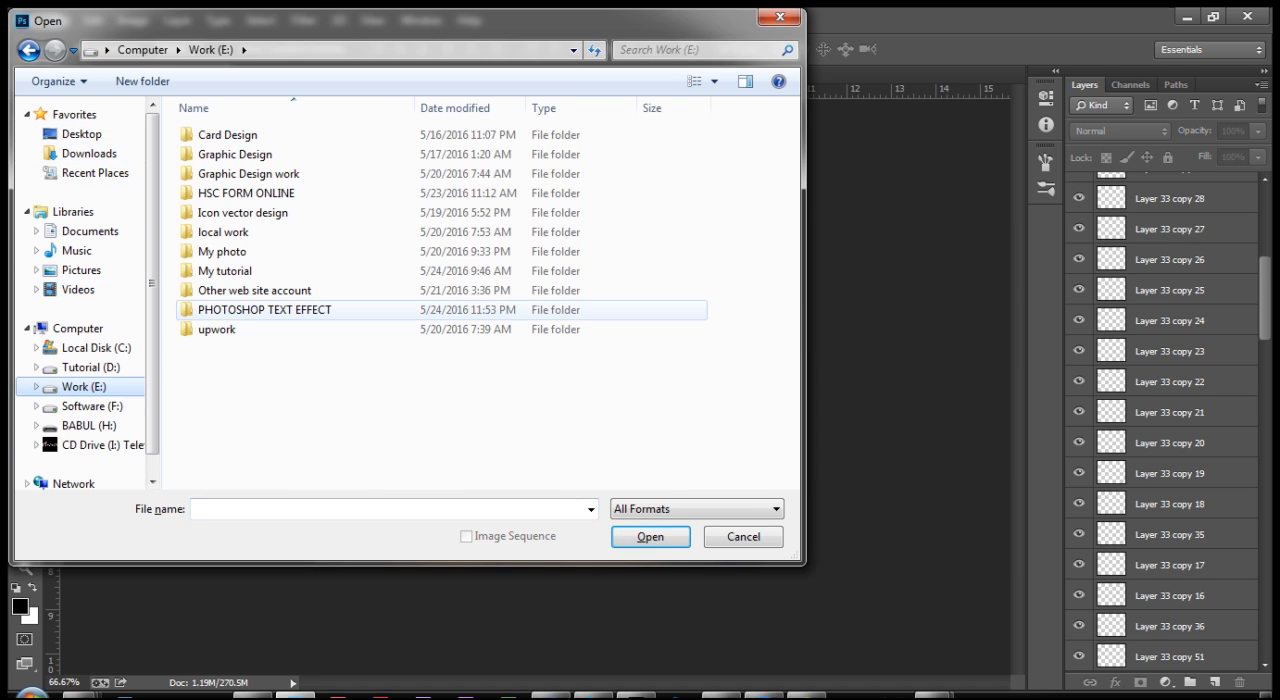
pyautogui.doubleClick(250, 319)
pyautogui.doubleClick(290, 134)
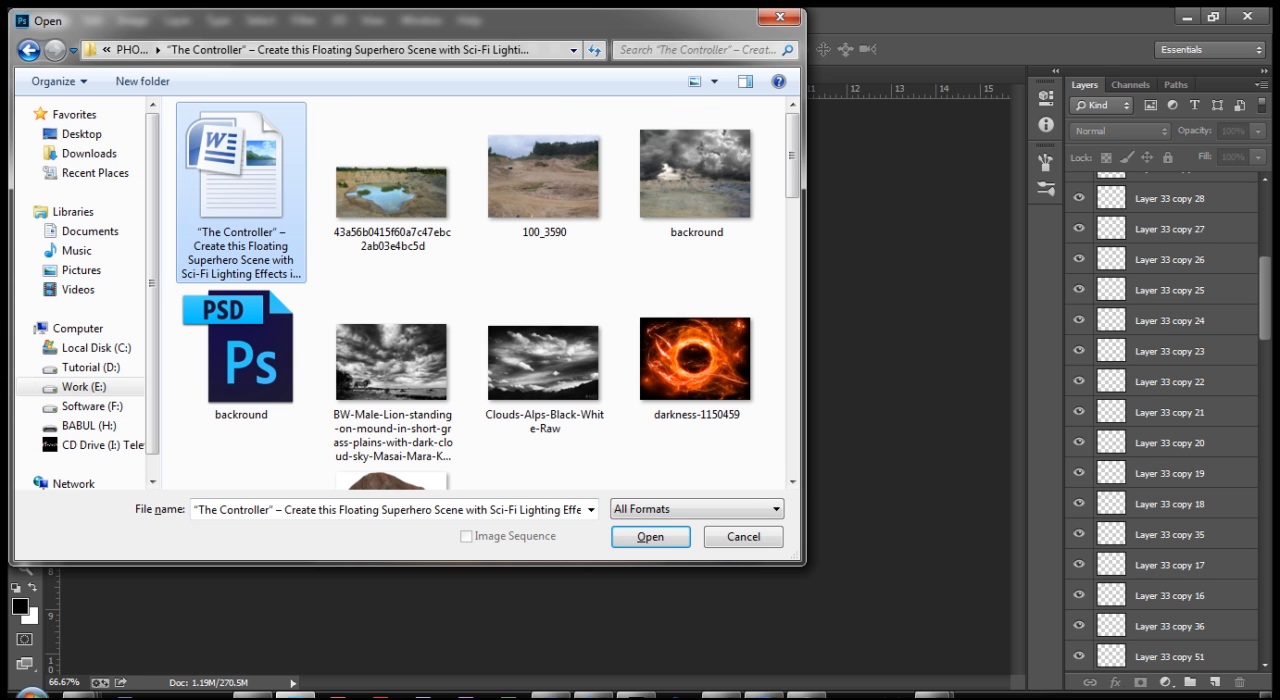
pyautogui.scroll(-5, 480, 290)
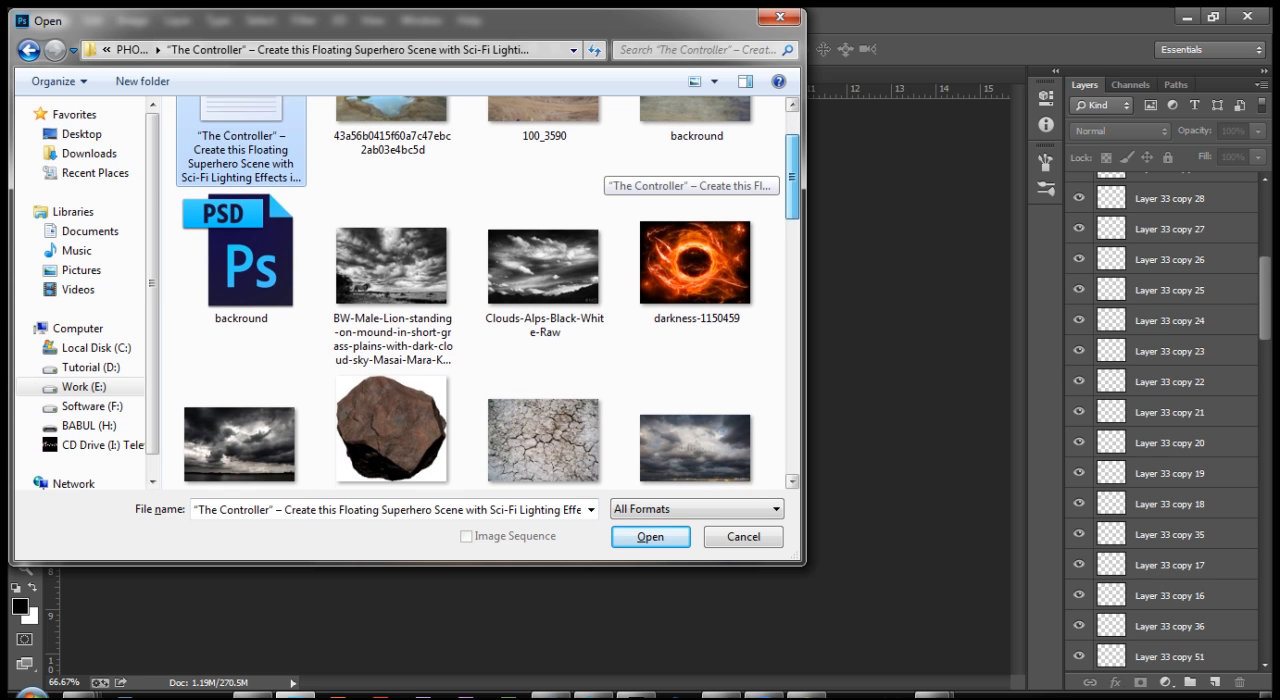
pyautogui.moveTo(792, 220)
pyautogui.mouseDown()
pyautogui.moveTo(792, 237)
pyautogui.moveTo(792, 201)
pyautogui.mouseUp()
pyautogui.click(700, 155)
pyautogui.press('Return')
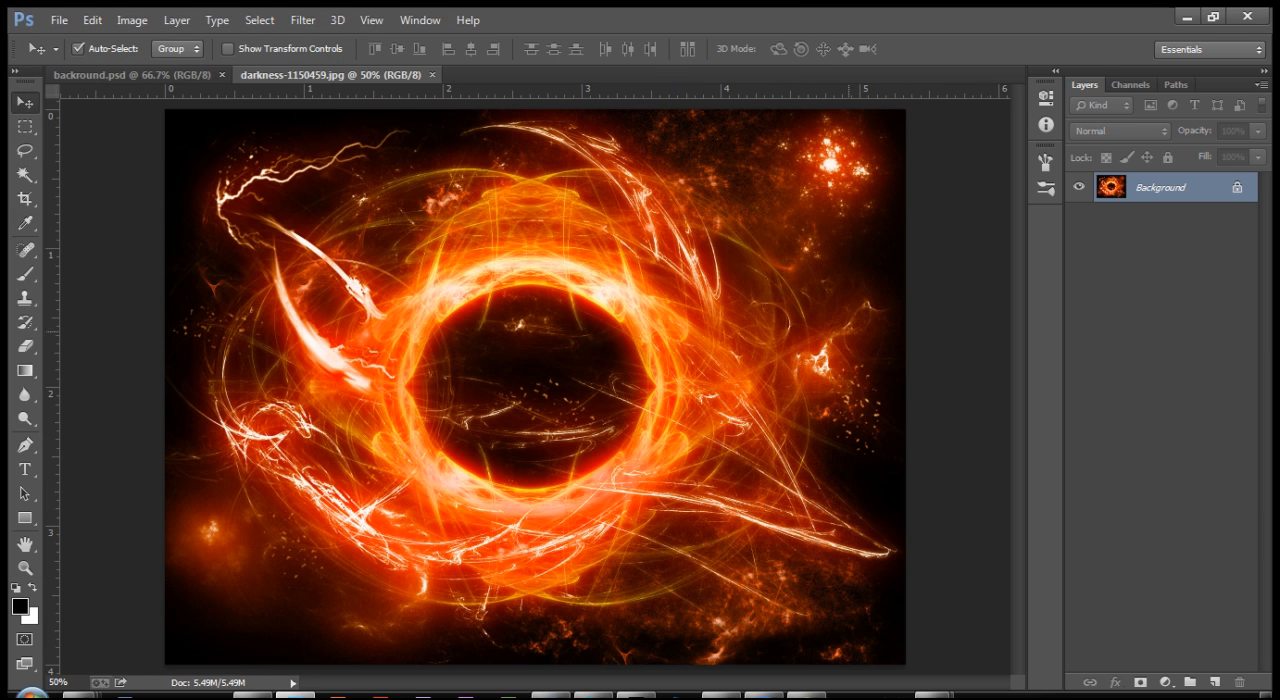
# Step: Convert the darkness image's background into the unlocked Layer 0 and copy it into backround.psd
pyautogui.doubleClick(1160, 188)
pyautogui.press('Return')
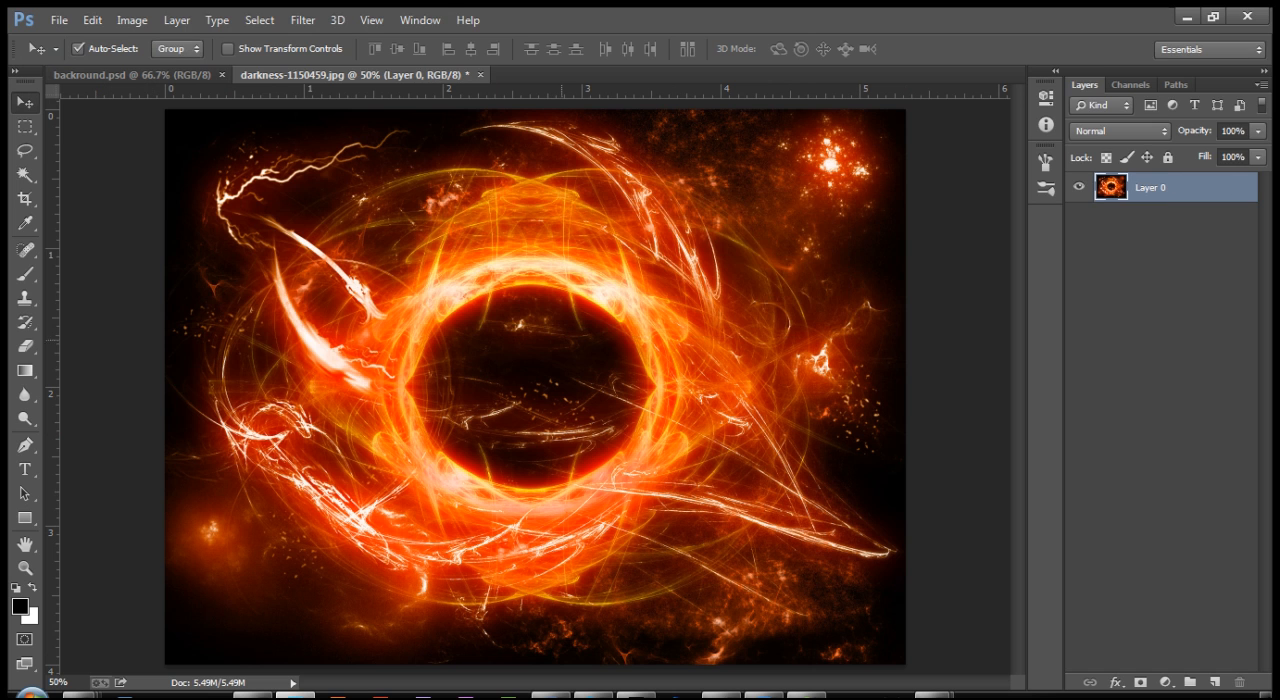
pyautogui.moveTo(553, 341); pyautogui.dragTo(519, 343)
# Step: Scale the imported fire ring image down to about 20.9% around its centre
pyautogui.hotkey('ctrl', 't')
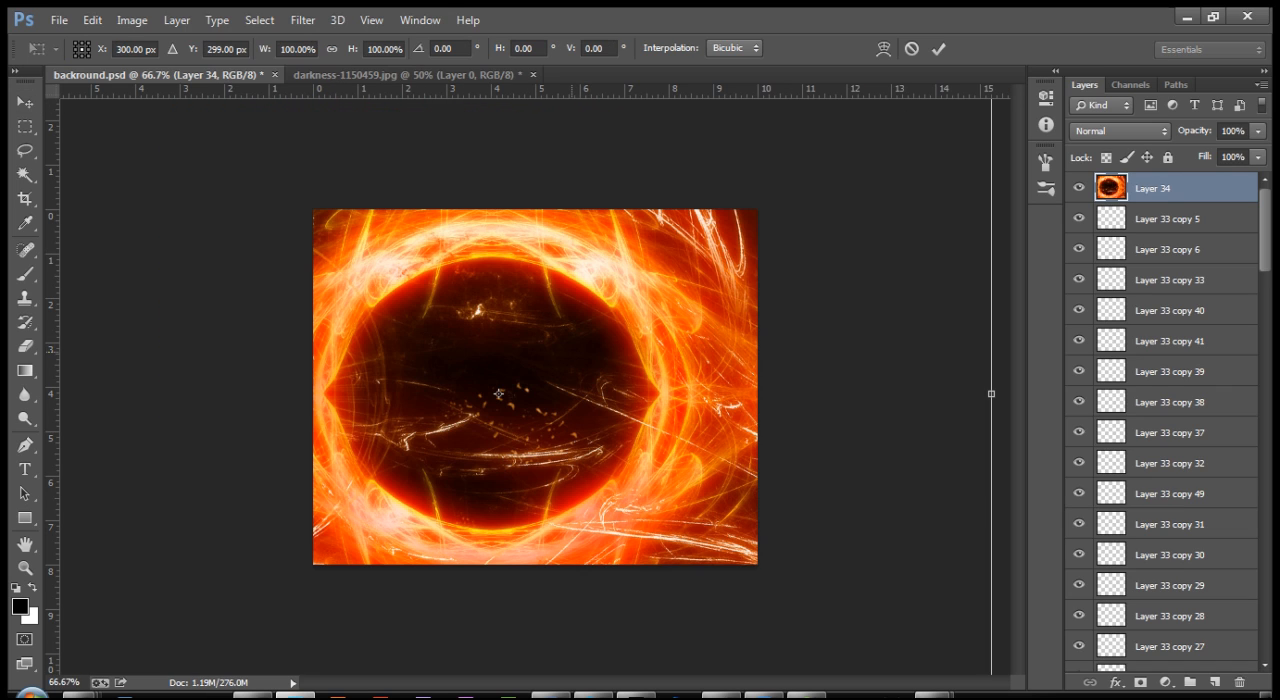
pyautogui.hotkey('ctrl', '-')
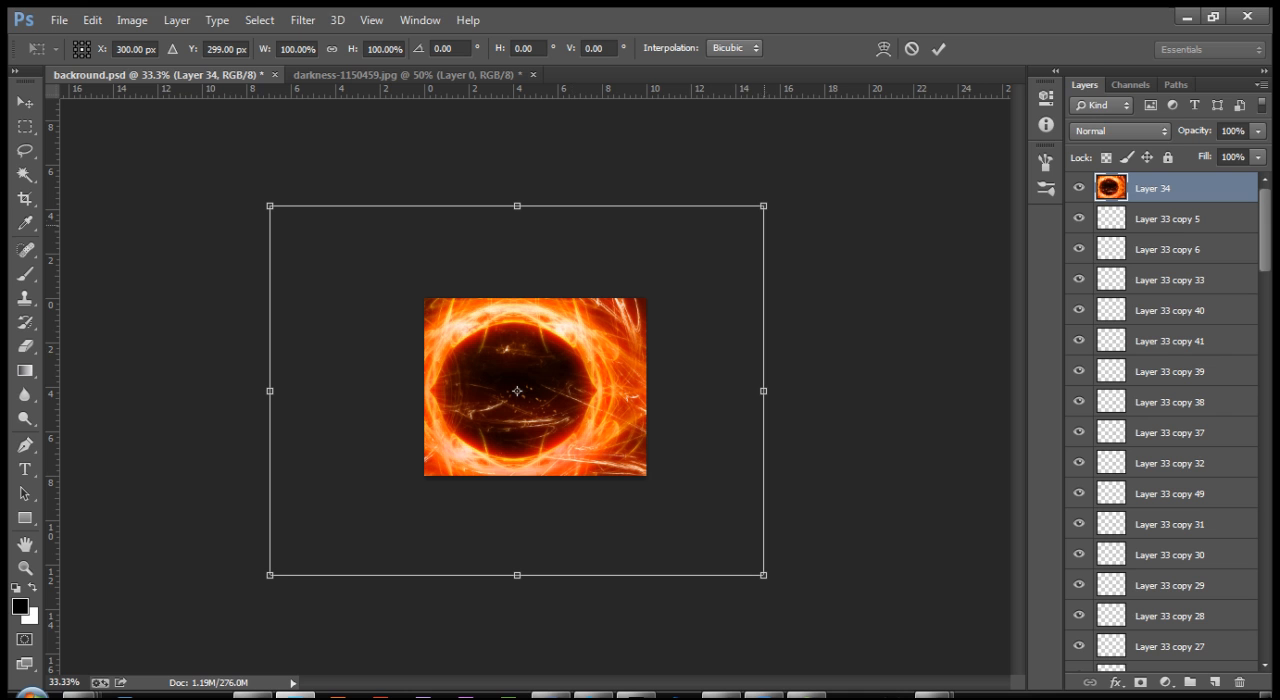
pyautogui.moveTo(763, 206); pyautogui.dragTo(569, 352)
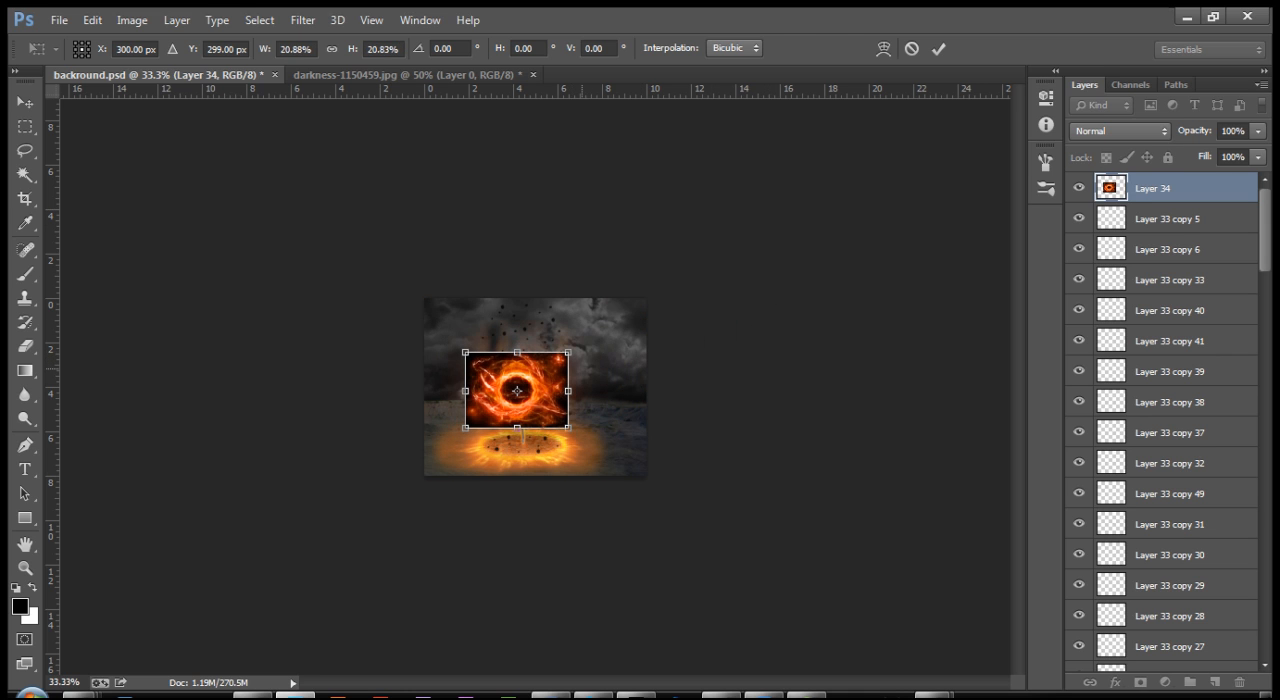
pyautogui.press('Return')
# Step: Set the blend mode of the fire ring image layer to Screen
pyautogui.hotkey('ctrl', '+')
pyautogui.hotkey('ctrl', '+')
pyautogui.hotkey('ctrl', '+')
pyautogui.hotkey('ctrl', '+')
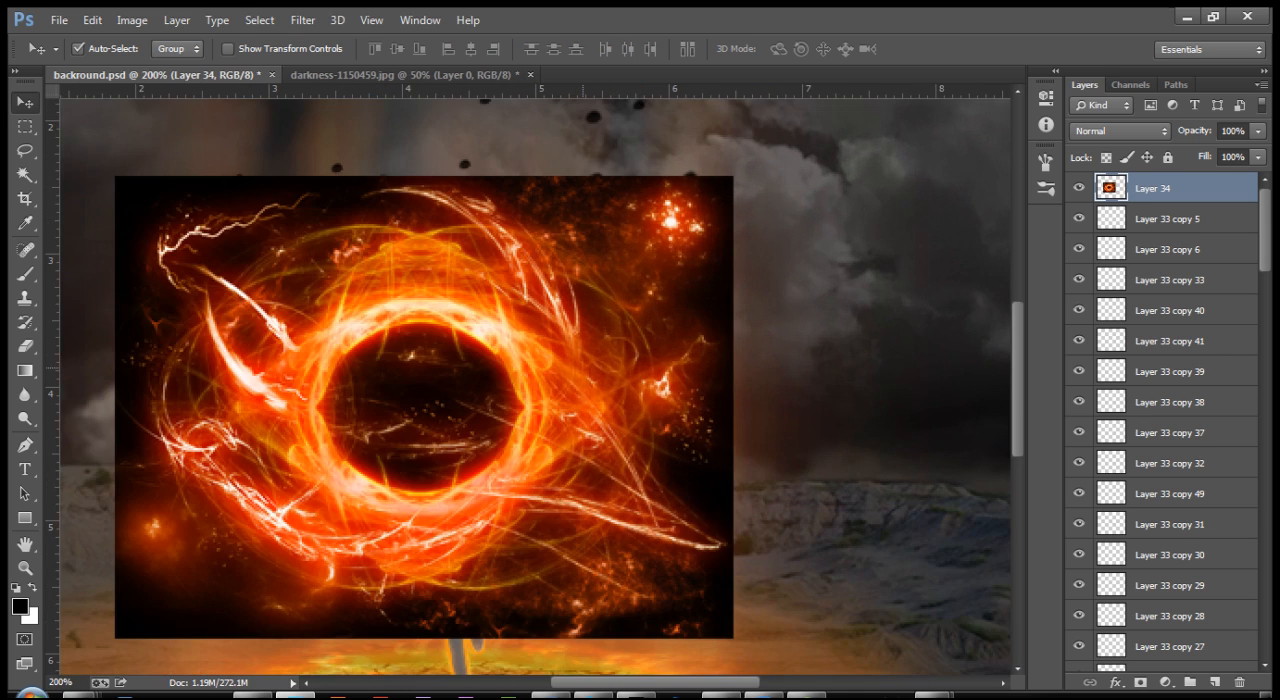
pyautogui.moveTo(583, 367); pyautogui.dragTo(679, 314)
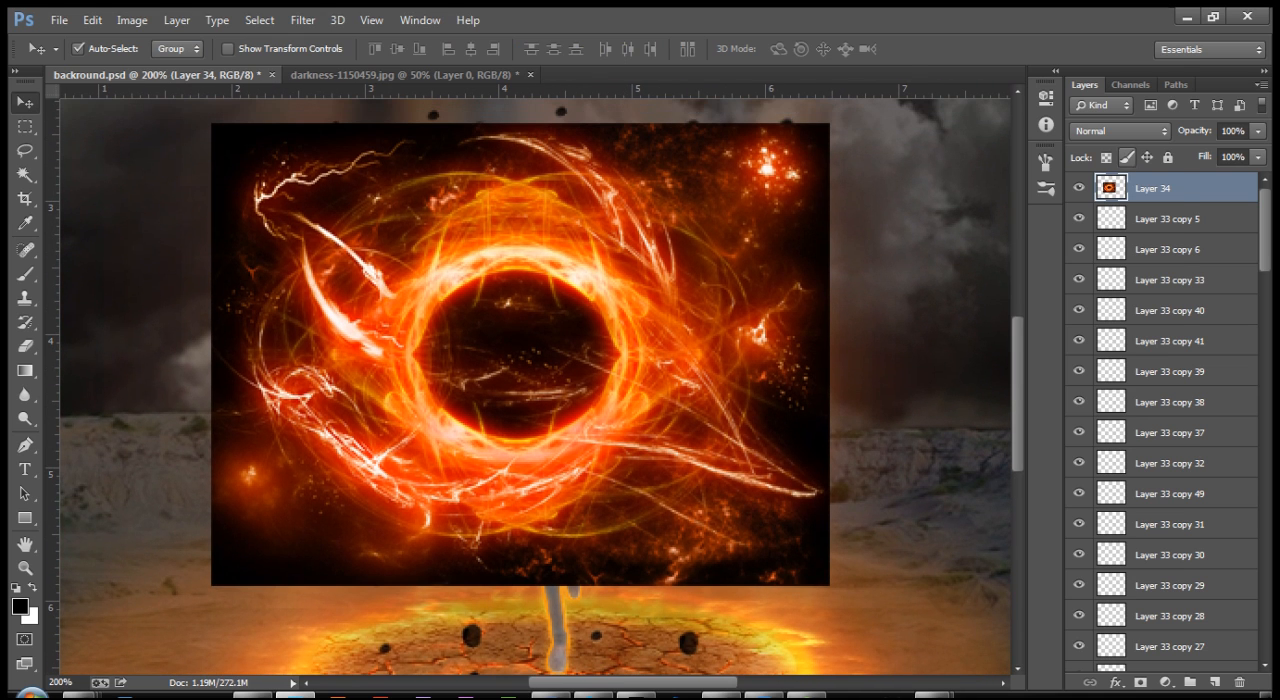
pyautogui.click(1120, 131)
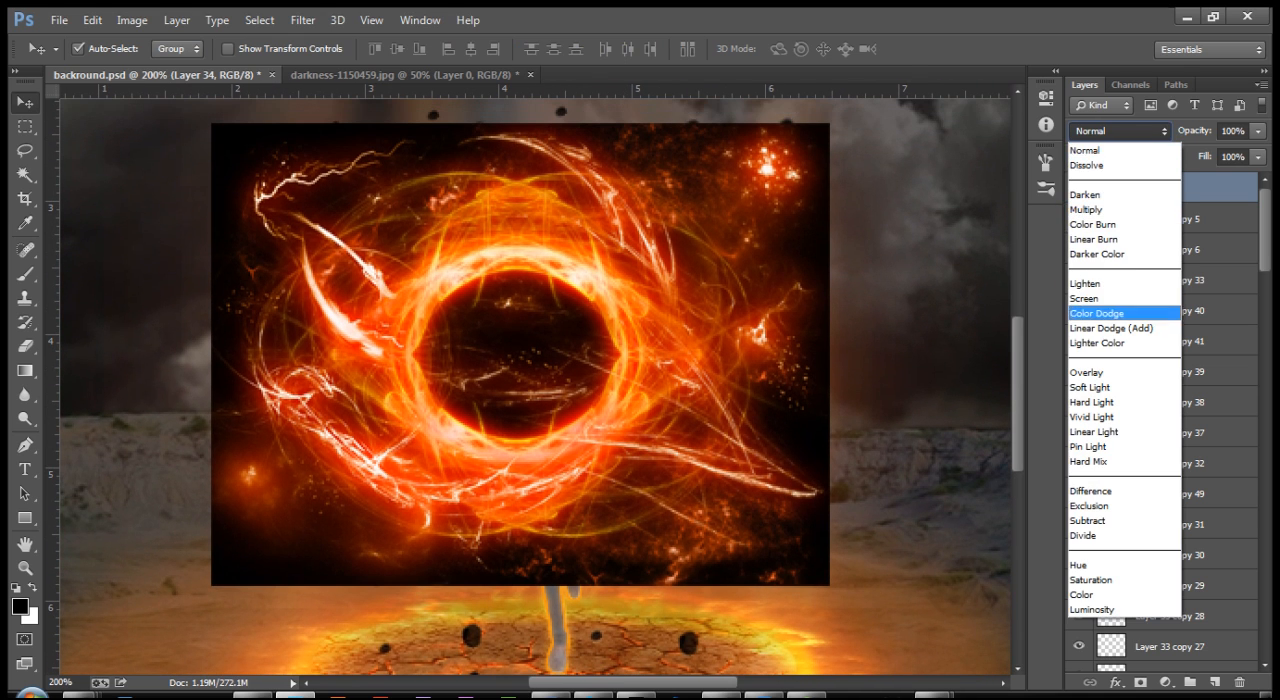
pyautogui.click(1085, 299)
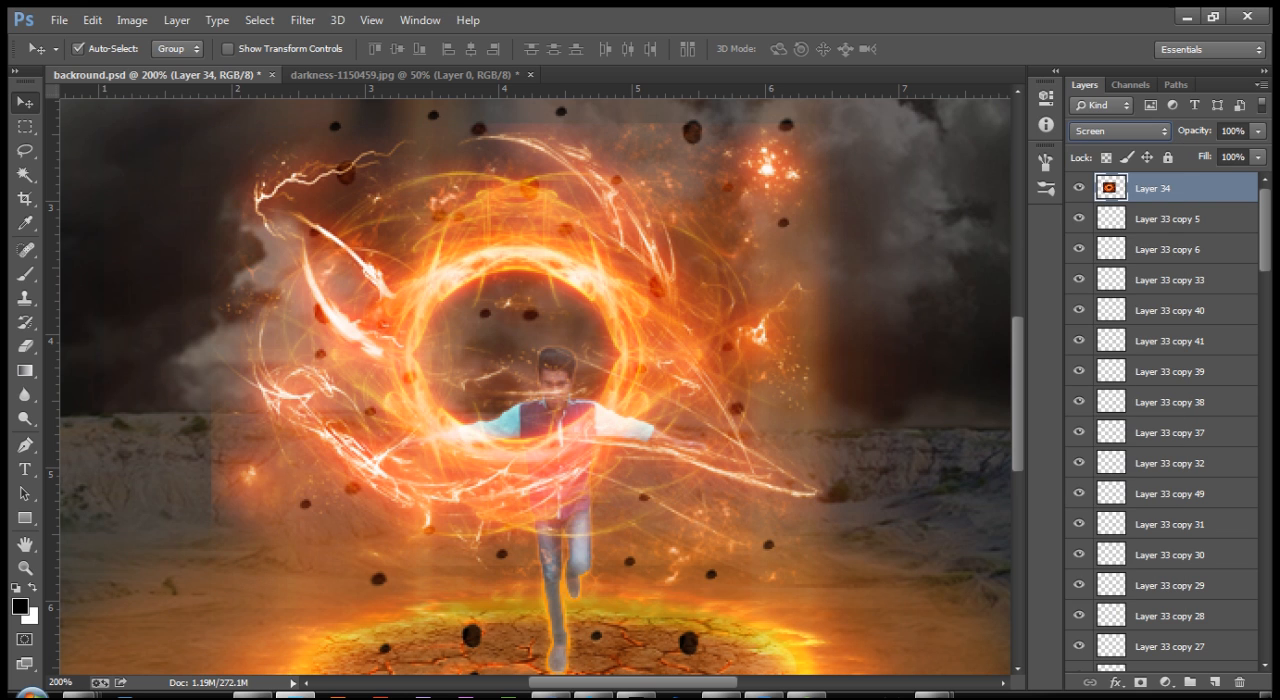
# Step: Move the fire ring image into the sky right of the man and scale it to about 56.5%
pyautogui.hotkey('ctrl', '-')
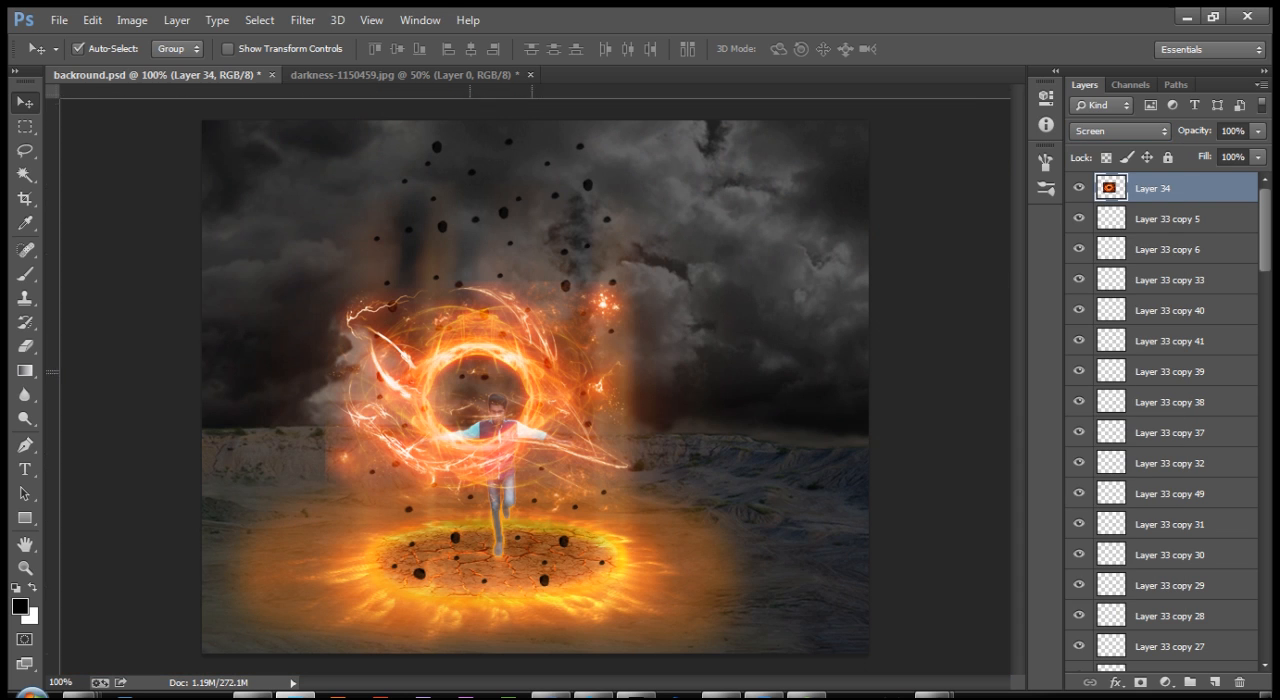
pyautogui.moveTo(474, 330); pyautogui.dragTo(718, 292)
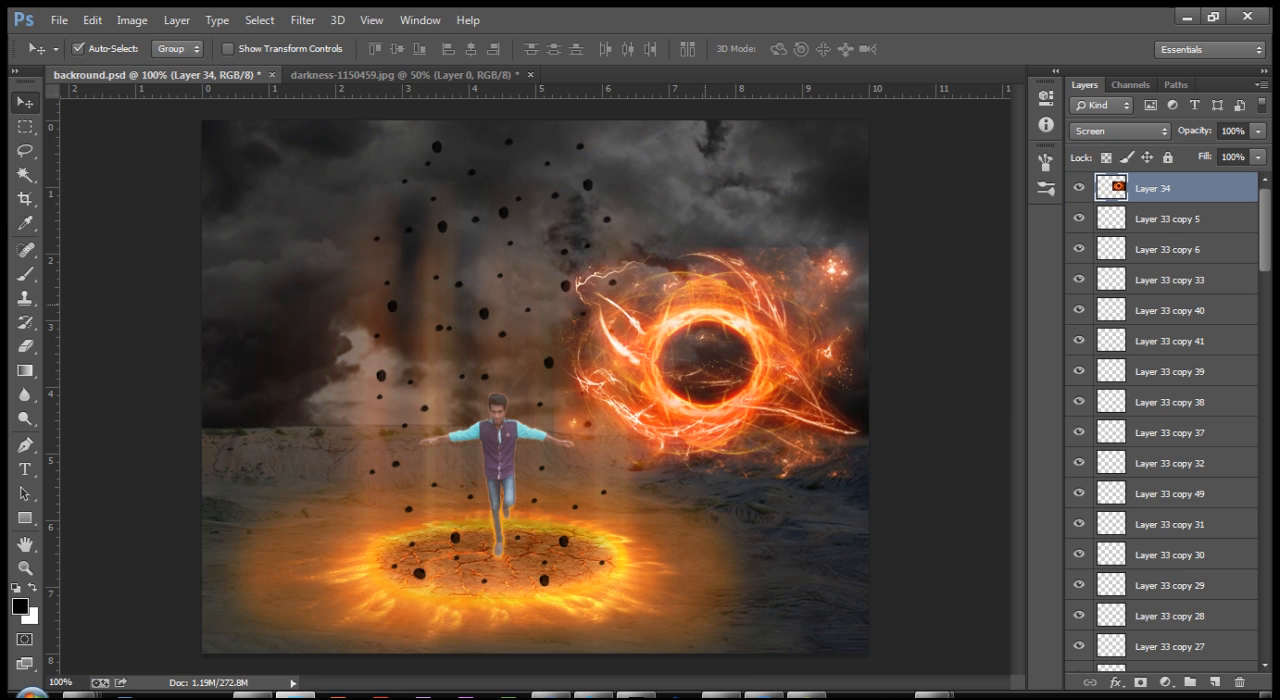
pyautogui.hotkey('ctrl', 't')
pyautogui.moveTo(863, 247); pyautogui.dragTo(796, 297)
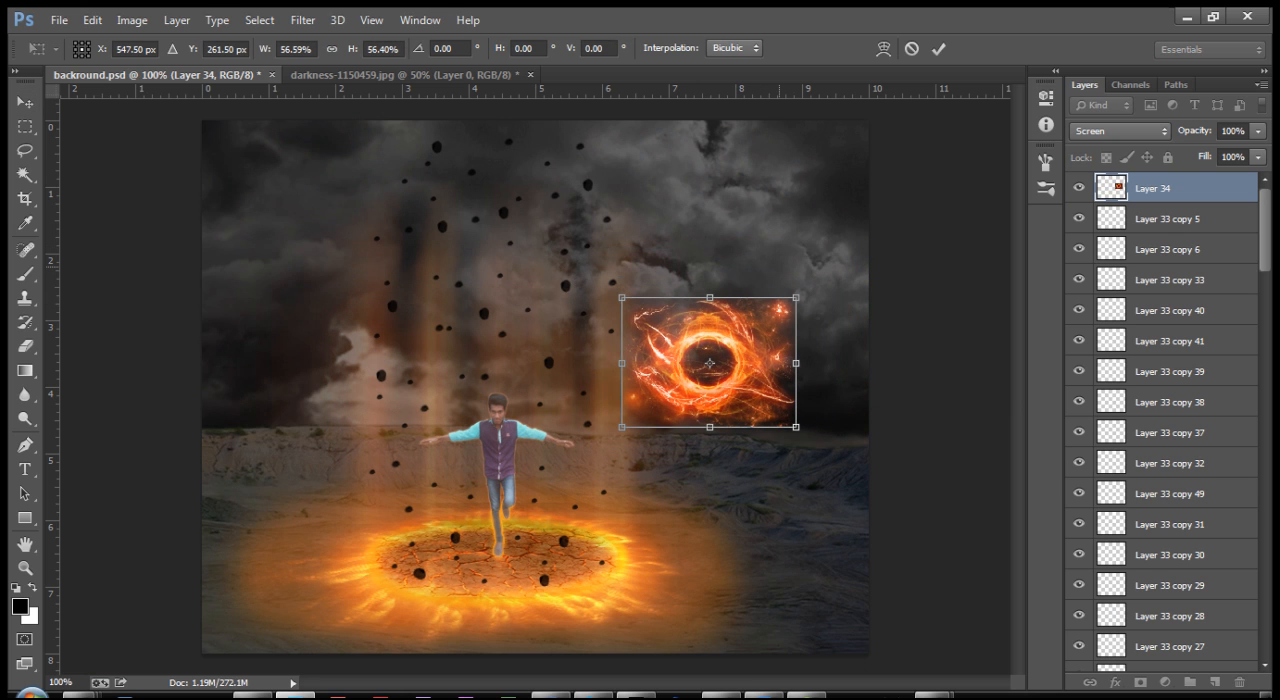
pyautogui.press('Return')
# Step: Add a layer mask to the fire ring image layer and choose a soft round brush
pyautogui.hotkey('ctrl', '+')
pyautogui.moveTo(743, 358); pyautogui.dragTo(604, 368)
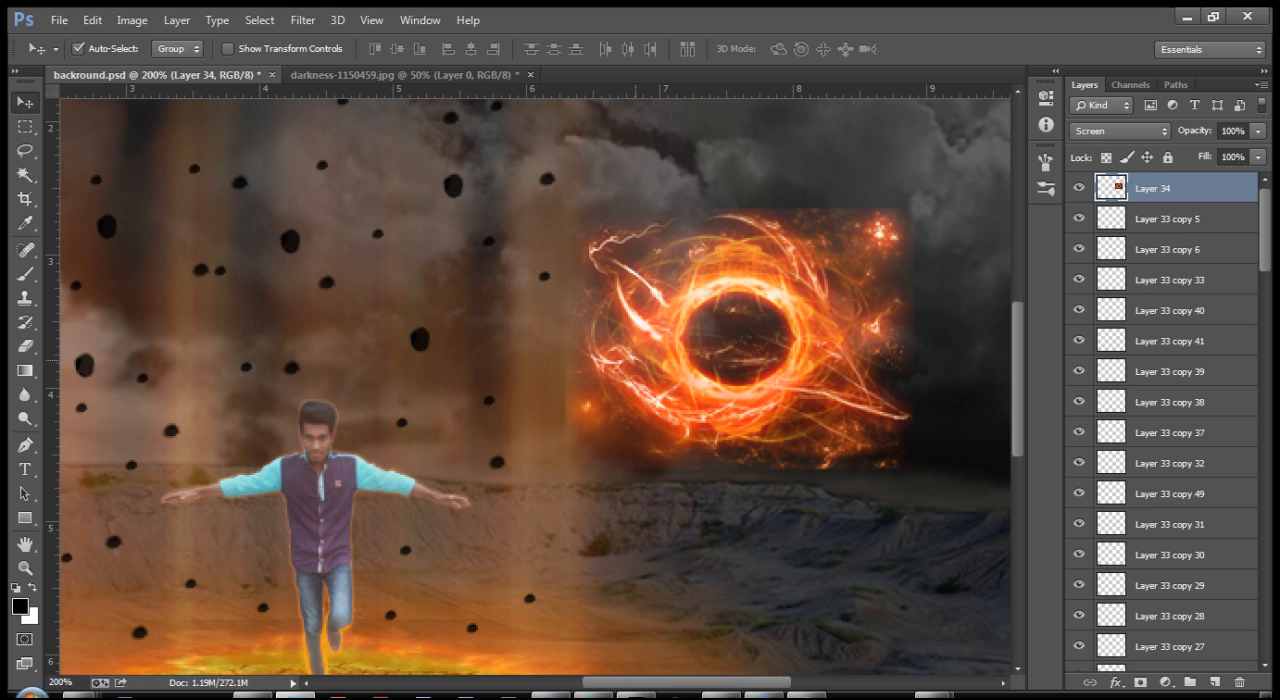
pyautogui.press('b')
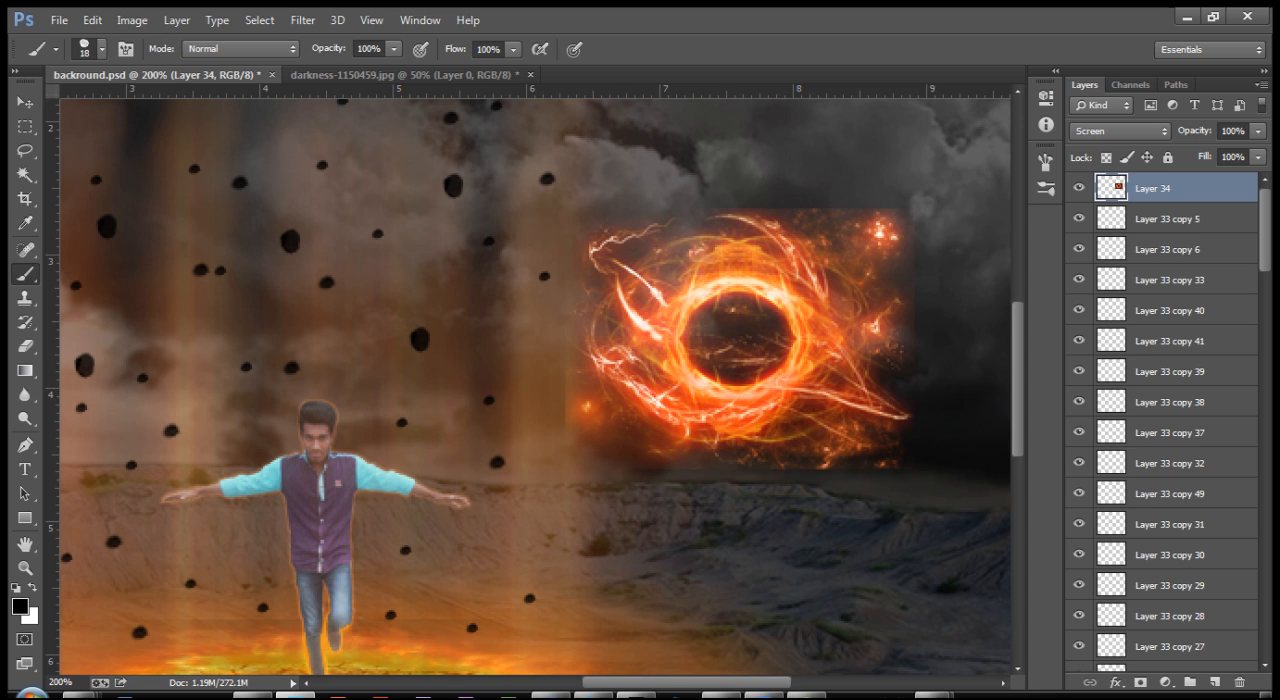
pyautogui.click(1140, 682)
pyautogui.click(1140, 682)
pyautogui.click(101, 48)
pyautogui.click(46, 192)
pyautogui.click(886, 212)
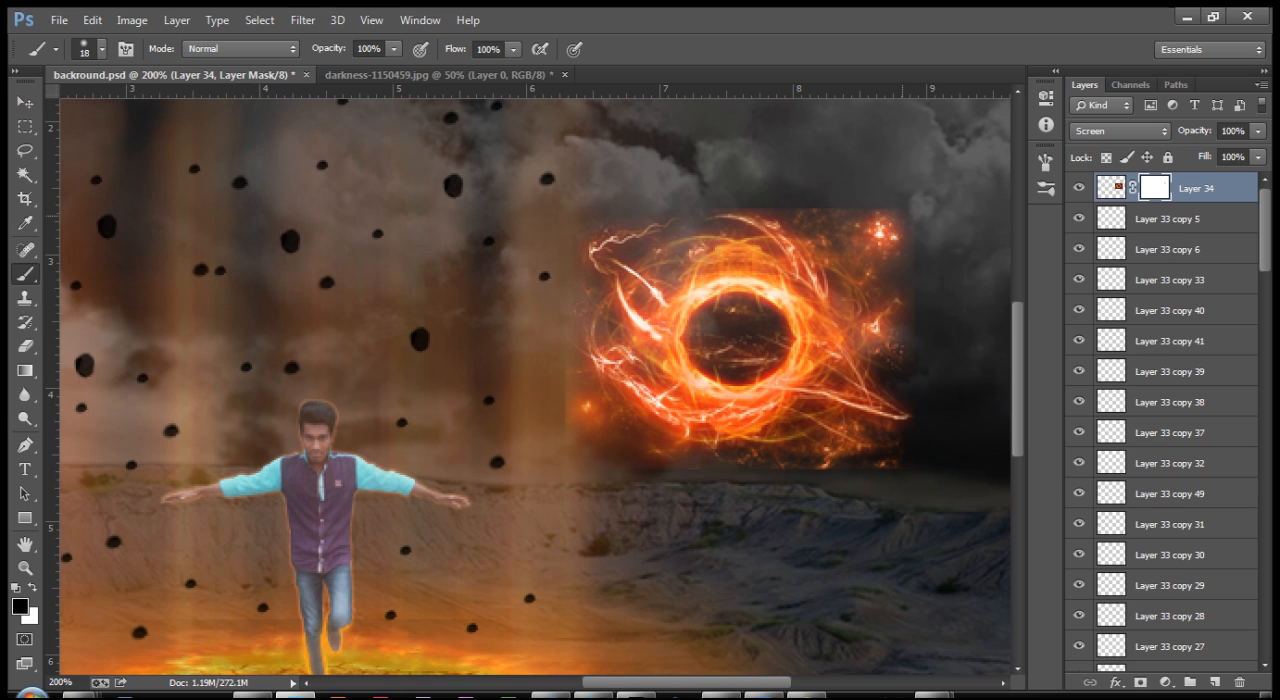
# Step: Enlarge the brush to 80 px and paint black on the mask around the fire ring to hide the image's rectangular edges
pyautogui.press(']')
pyautogui.press(']')
pyautogui.press(']')
pyautogui.moveTo(900, 232)
pyautogui.mouseDown()
pyautogui.moveTo(630, 242)
pyautogui.moveTo(594, 265)
pyautogui.moveTo(590, 420)
pyautogui.moveTo(780, 445)
pyautogui.moveTo(890, 400)
pyautogui.moveTo(882, 292)
pyautogui.moveTo(860, 420)
pyautogui.mouseUp()
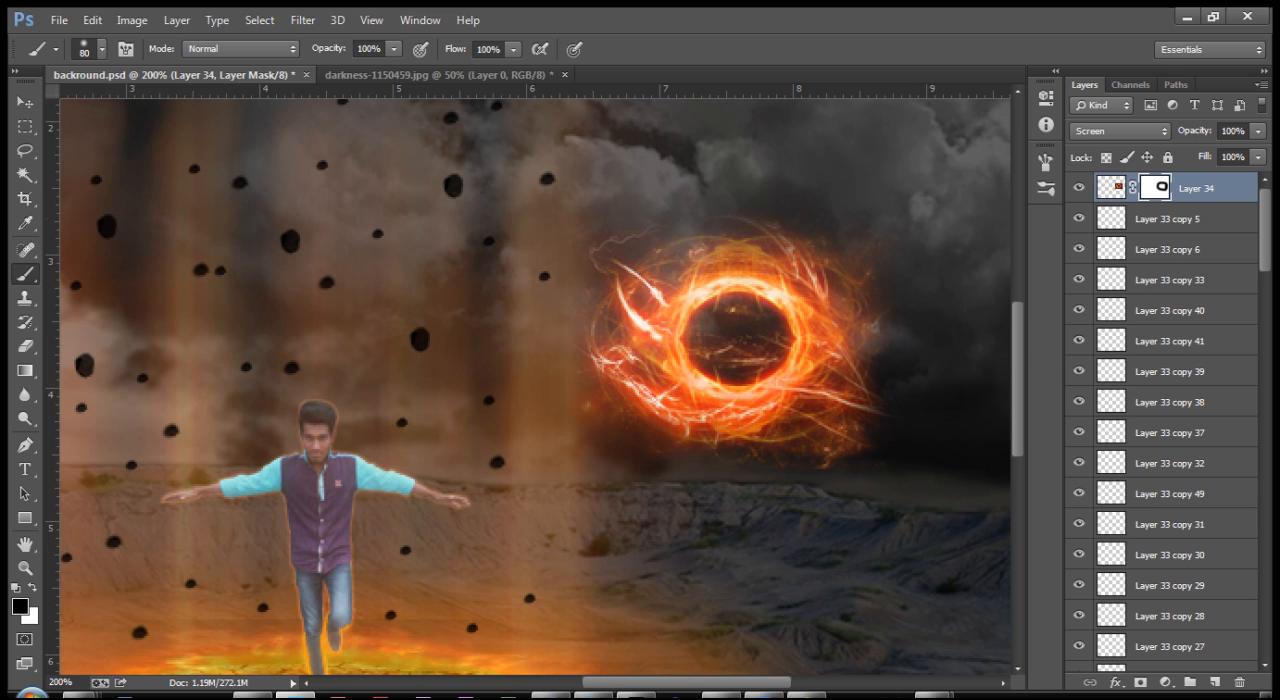
# Step: Move the fire ring down beside the man and scale it to about 23.3%
pyautogui.press('v')
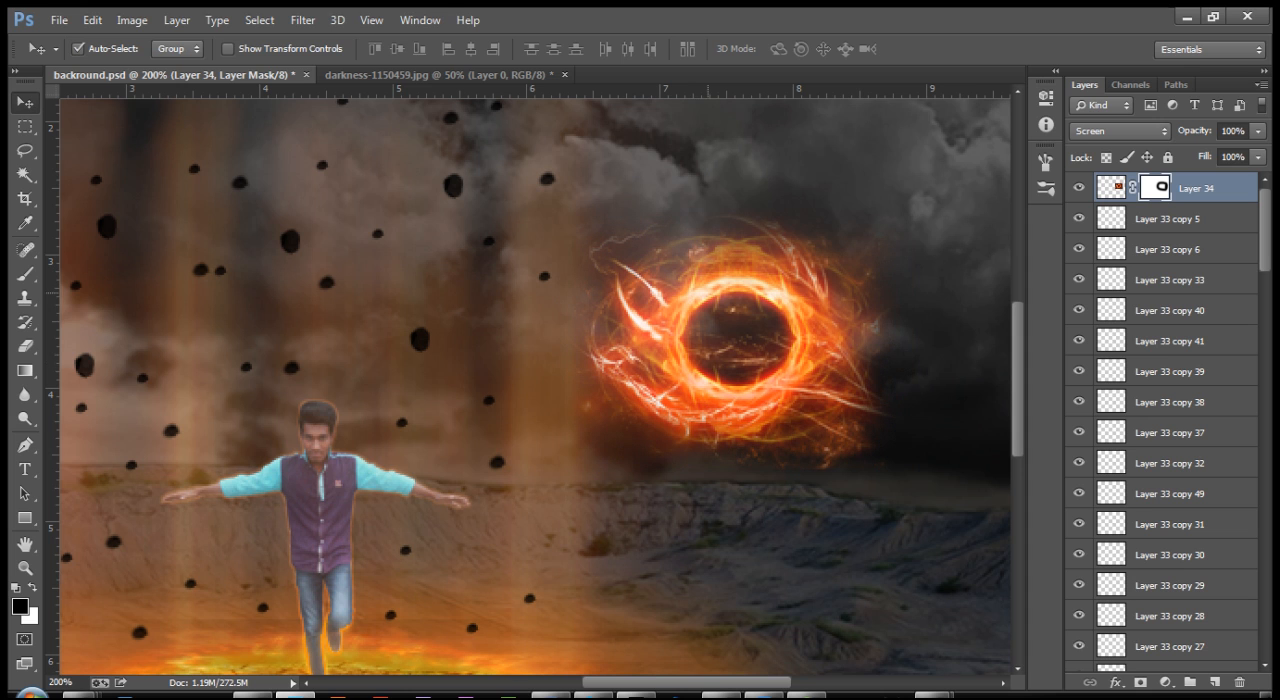
pyautogui.hotkey('ctrl', '-')
pyautogui.moveTo(740, 290); pyautogui.dragTo(457, 440)
pyautogui.hotkey('ctrl', 't')
pyautogui.hotkey('ctrl', '+')
pyautogui.hotkey('ctrl', '+')
pyautogui.hotkey('ctrl', '+')
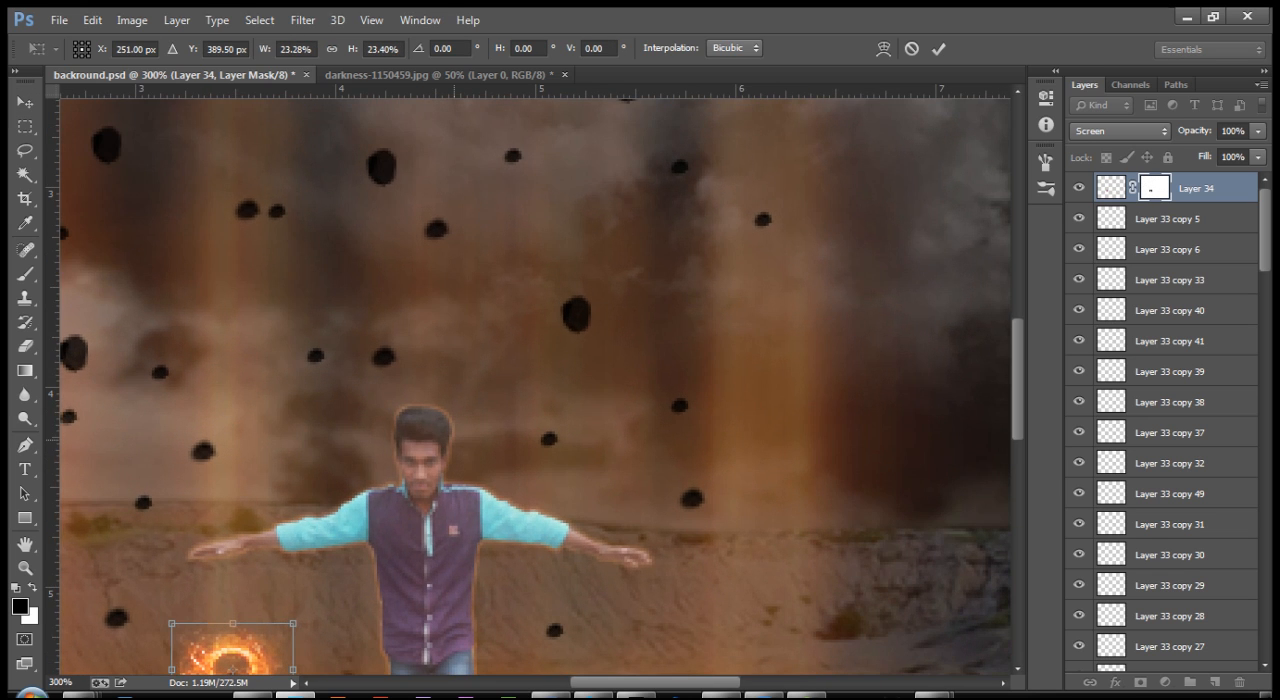
# Step: Position the fire ring just under the man's hand on the image's left side and shrink it to roughly palm size
pyautogui.moveTo(356, 555); pyautogui.dragTo(585, 321)
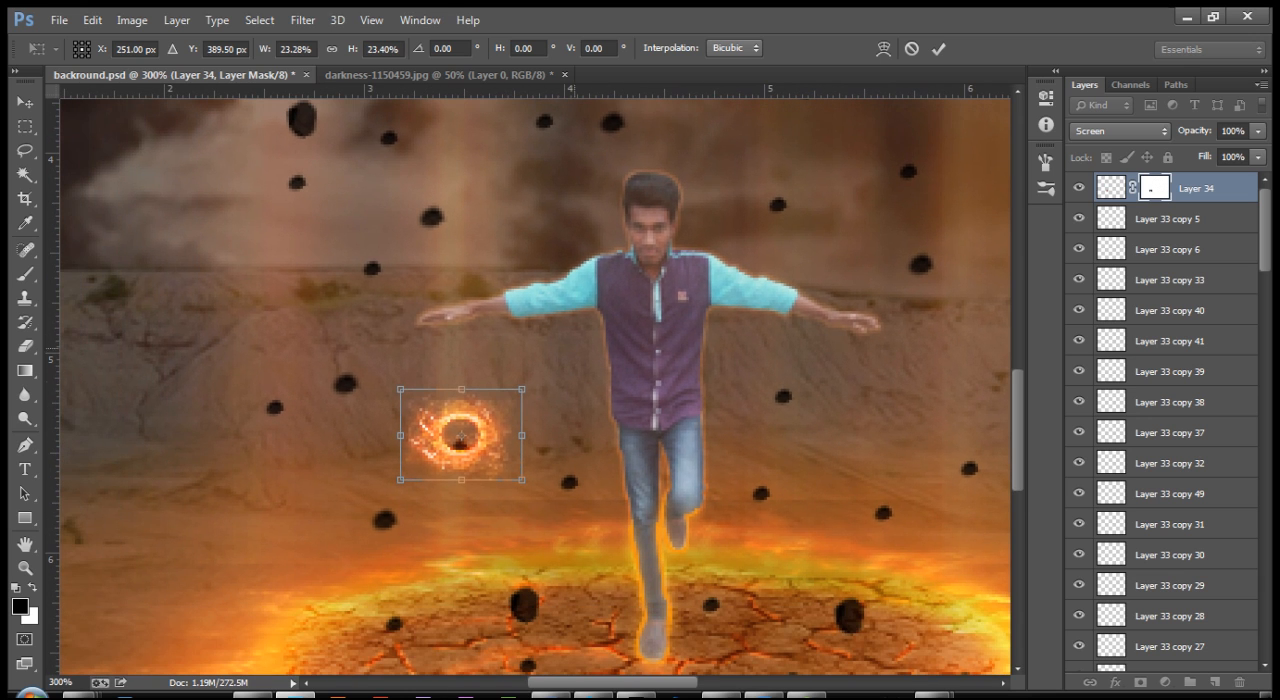
pyautogui.moveTo(460, 437); pyautogui.dragTo(460, 355)
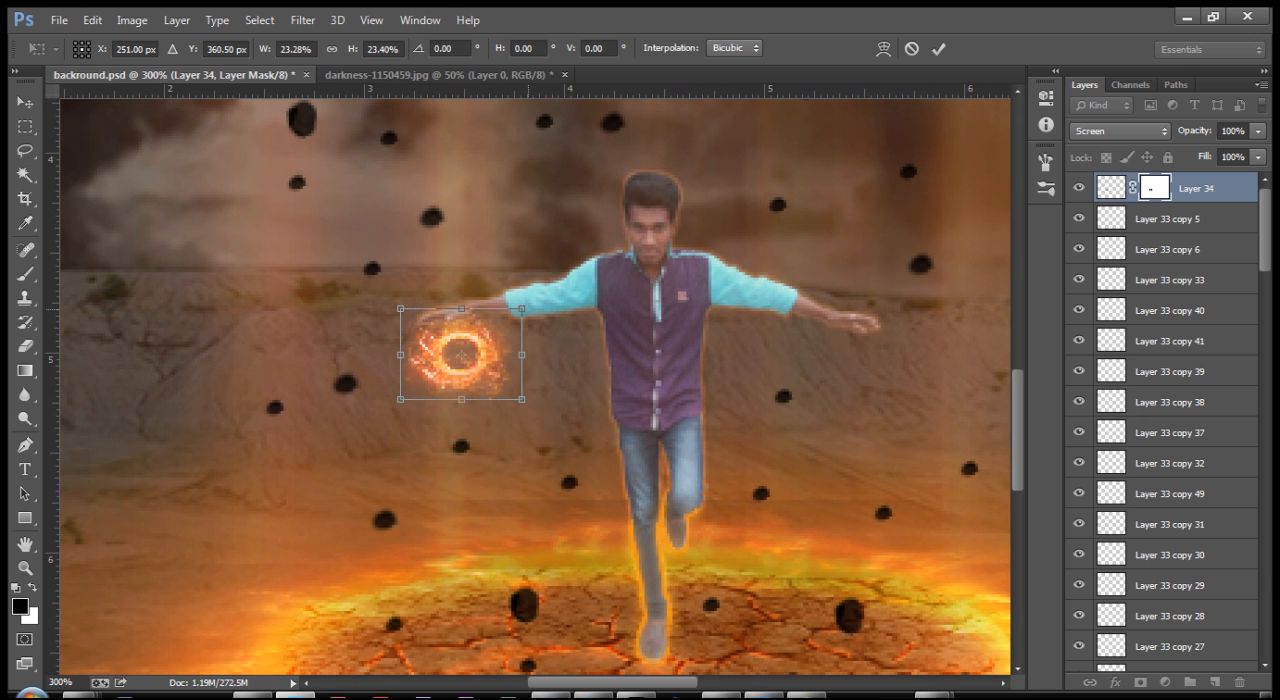
pyautogui.moveTo(522, 309); pyautogui.dragTo(504, 389)
pyautogui.press('Return')
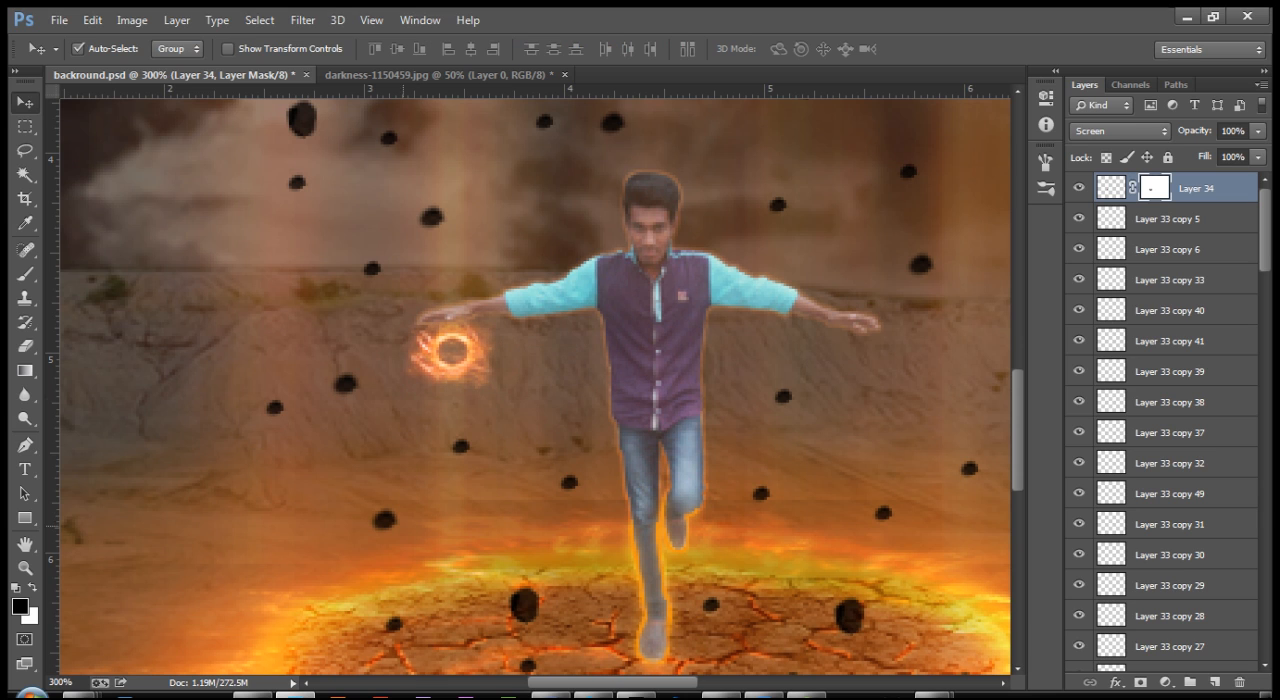
# Step: Copy a large ground rock into the fire ring and place a grouped duplicate of both under the man's other hand
pyautogui.moveTo(528, 602); pyautogui.dragTo(456, 346)
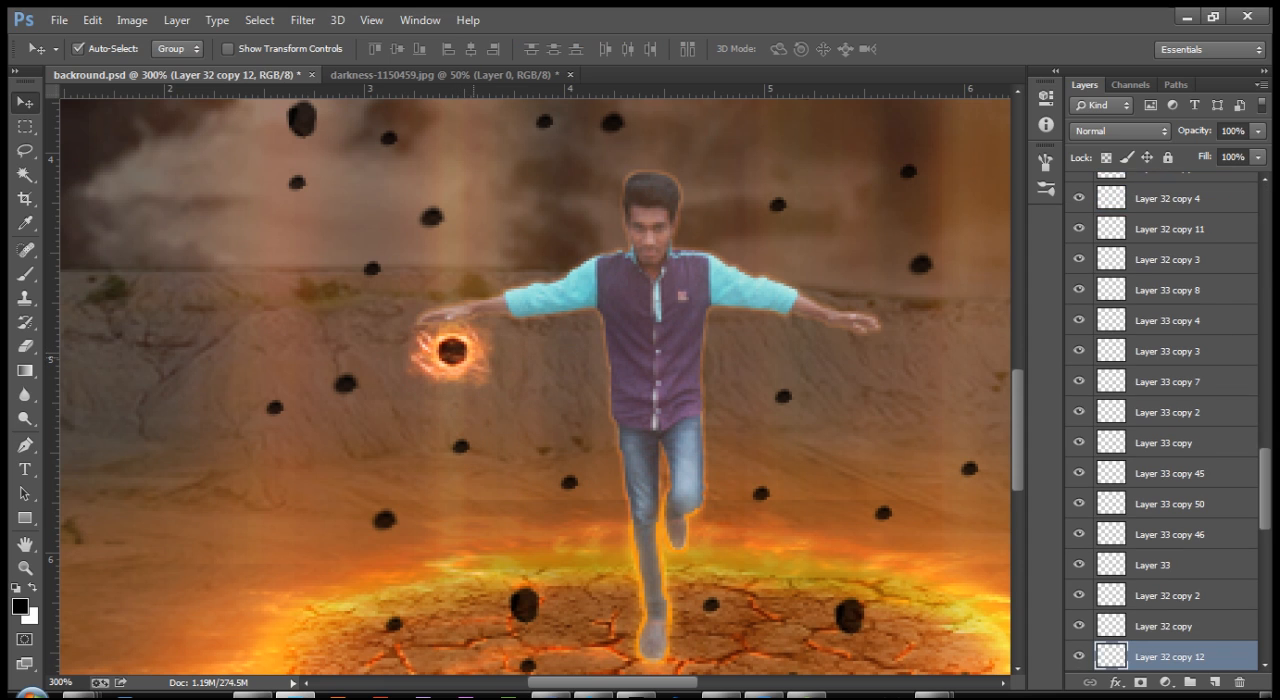
pyautogui.keyDown('shift'); pyautogui.click(474, 350); pyautogui.keyUp('shift')
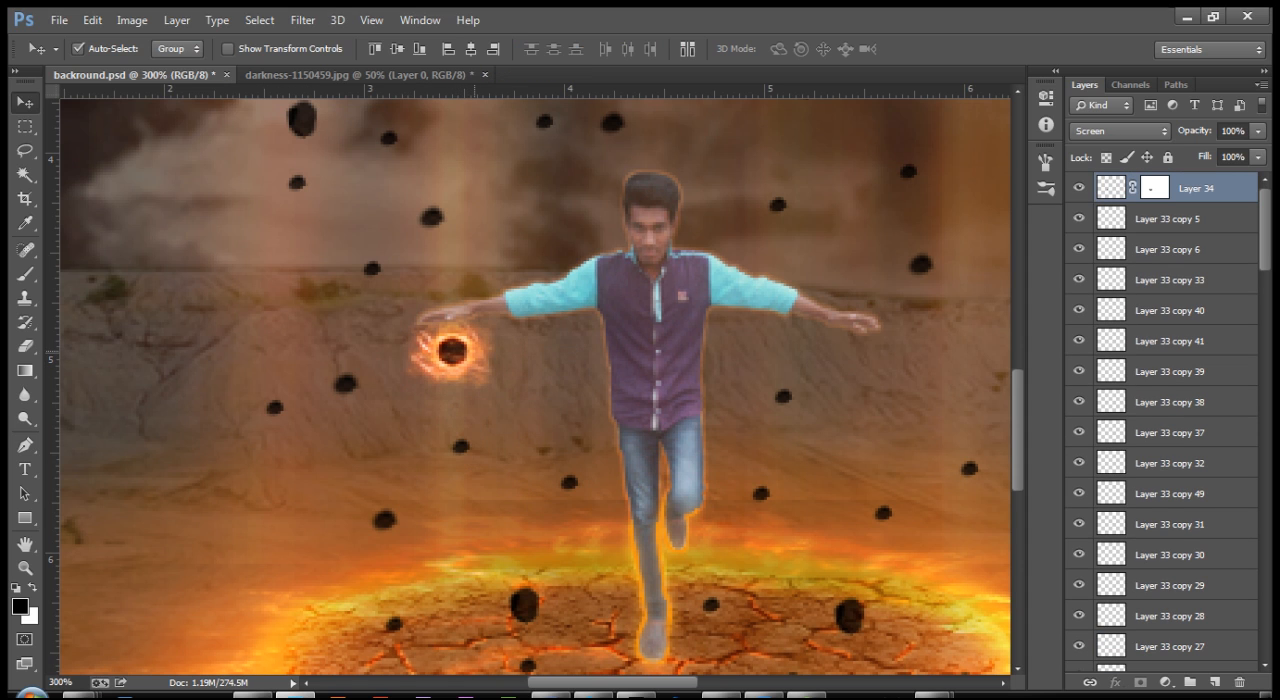
pyautogui.moveTo(452, 348); pyautogui.dragTo(850, 350)
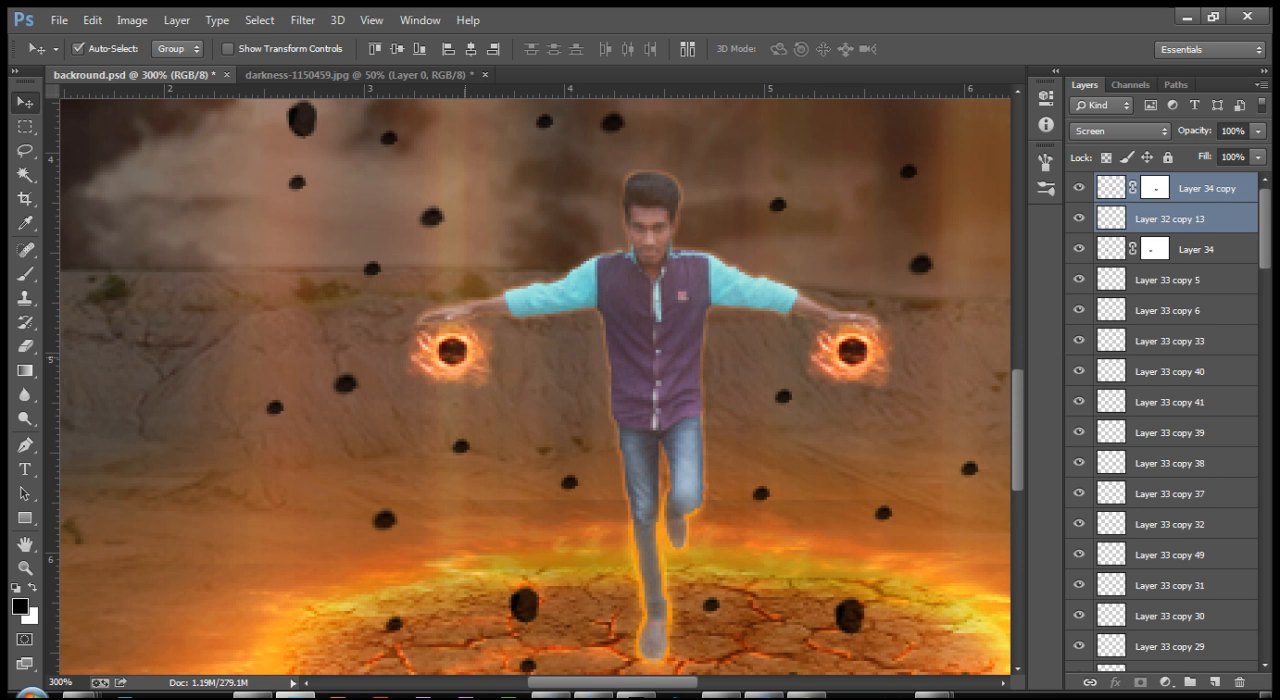
pyautogui.hotkey('ctrl', 'g')
# Step: Replace the ungrouped fire ring and rock under the image-left hand with a copy of the grouped fireball
pyautogui.moveTo(452, 348); pyautogui.dragTo(457, 351)
pyautogui.hotkey('ctrl', 'z')
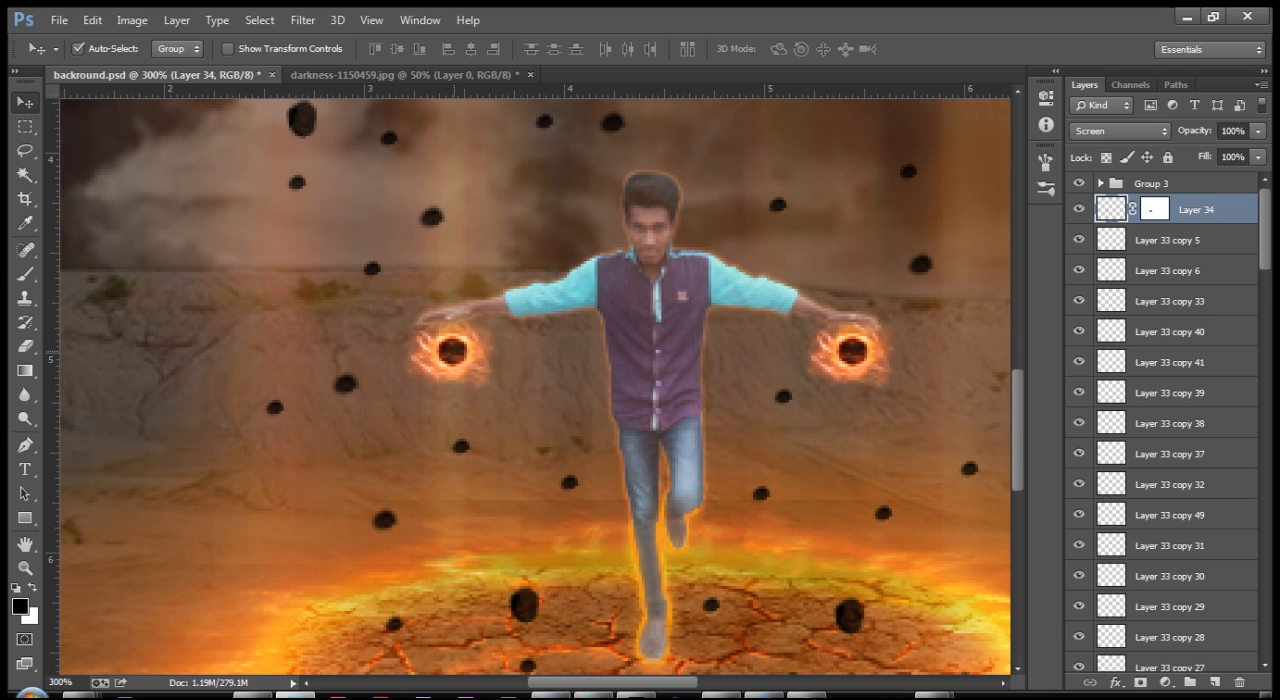
pyautogui.keyDown('shift'); pyautogui.click(456, 351); pyautogui.keyUp('shift')
pyautogui.press('Return')
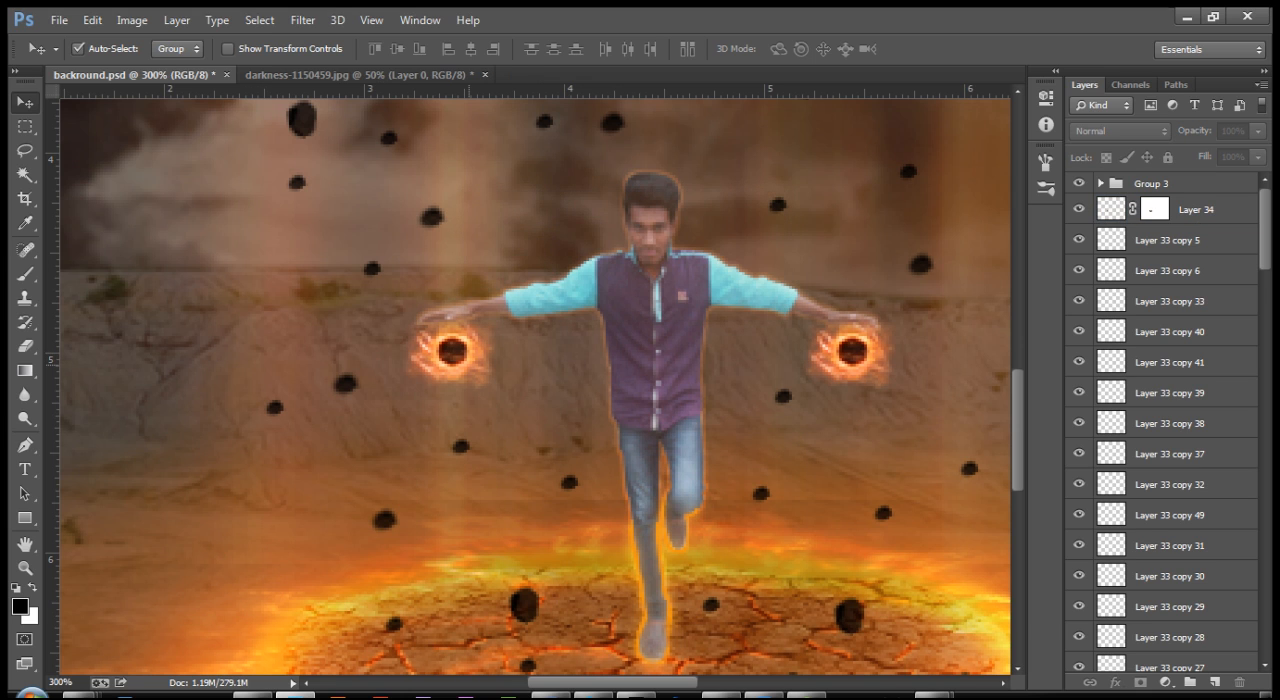
pyautogui.press('Delete')
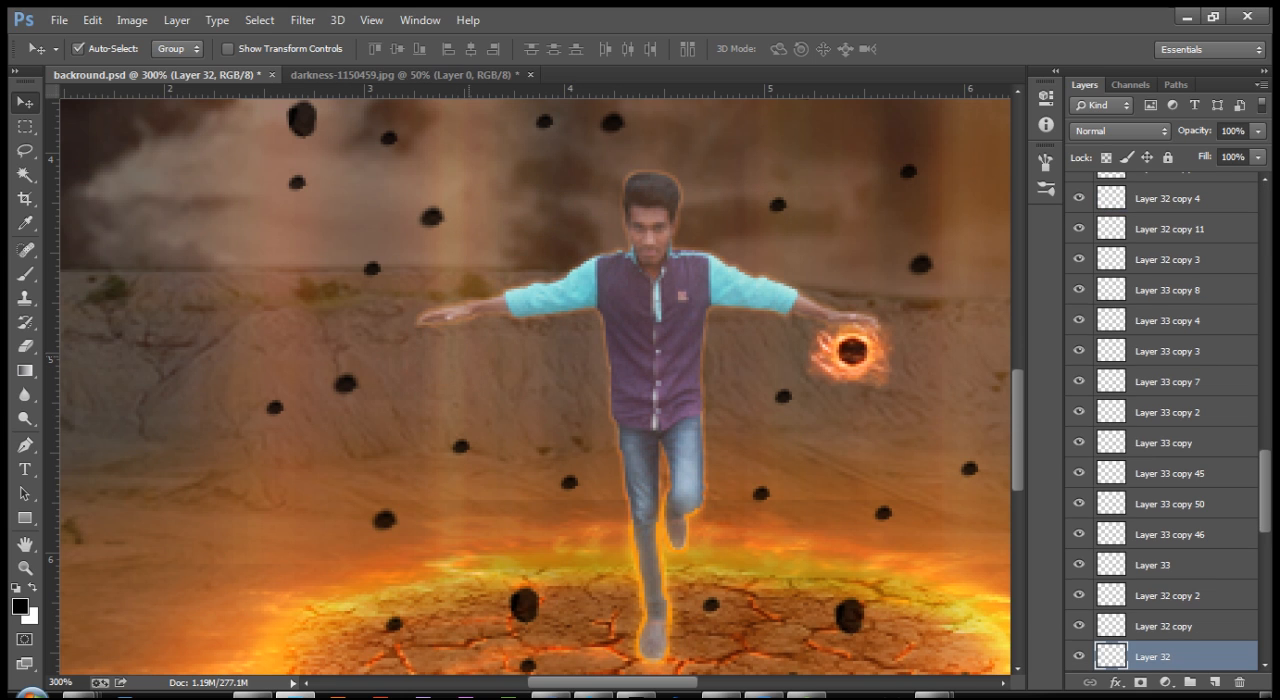
pyautogui.moveTo(857, 352); pyautogui.dragTo(447, 352)
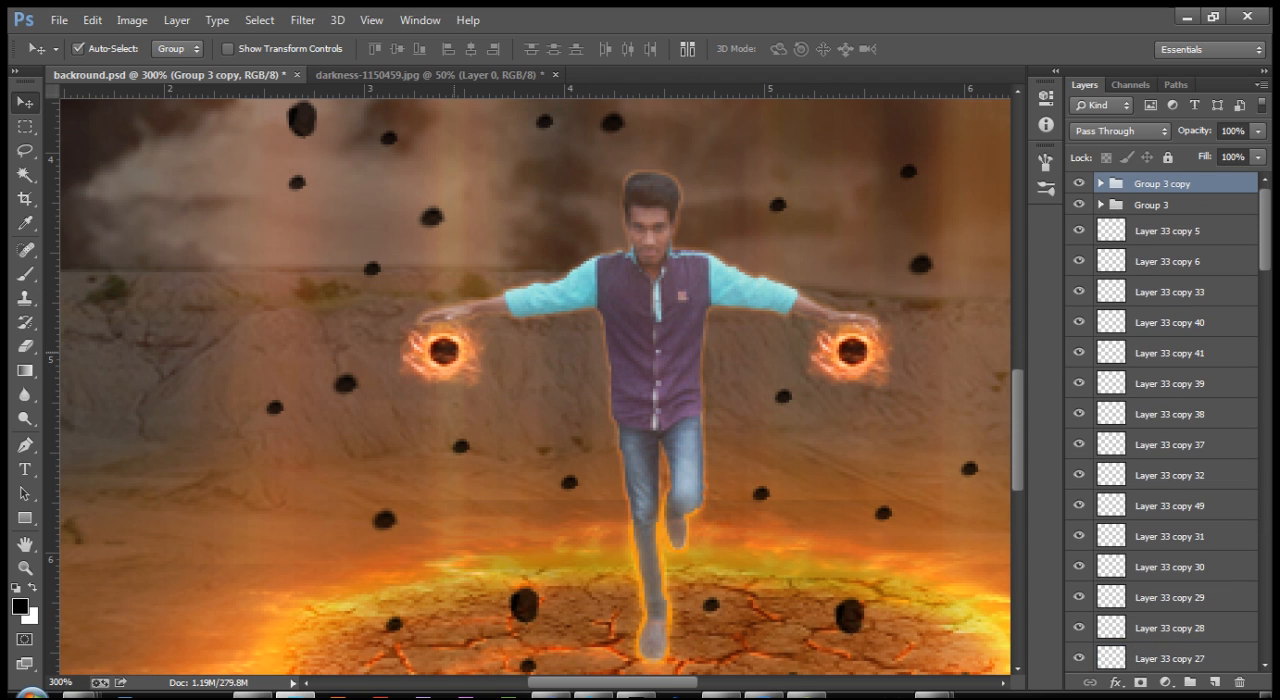
# Step: Place copies of the fireball group over the four large rocks on the cracked ground
pyautogui.moveTo(510, 428); pyautogui.dragTo(529, 296)
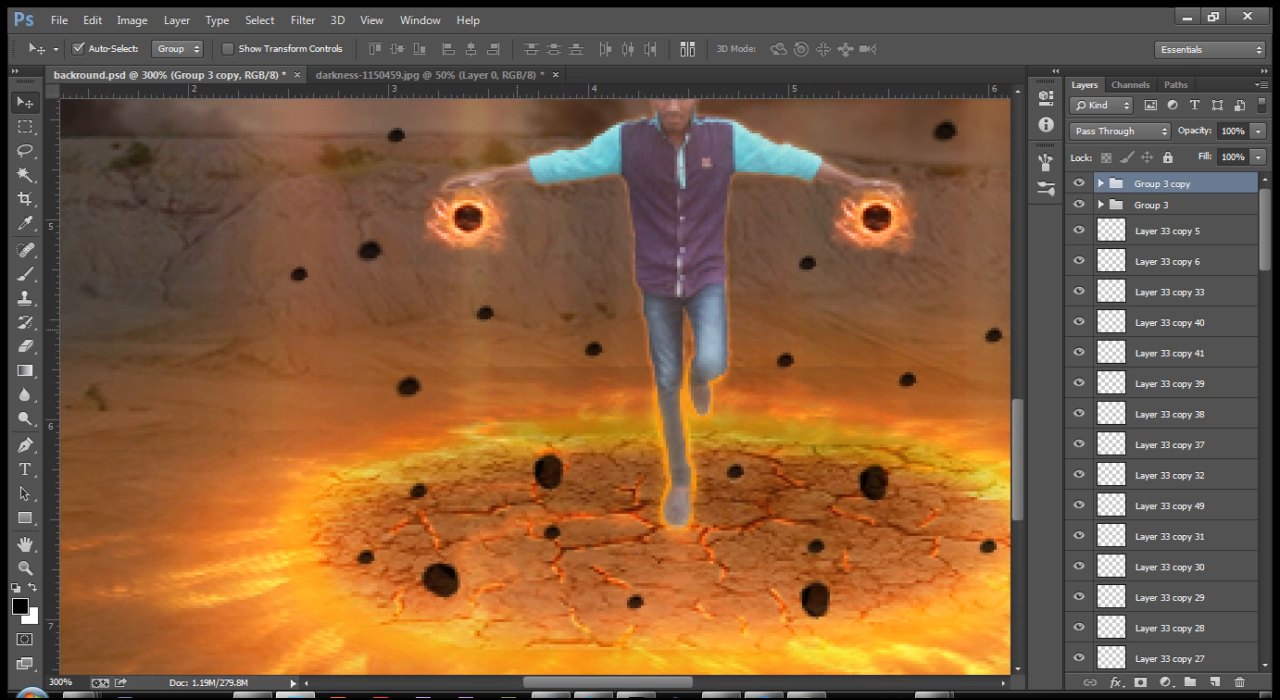
pyautogui.moveTo(529, 296); pyautogui.dragTo(537, 258)
pyautogui.moveTo(478, 178); pyautogui.dragTo(475, 581)
pyautogui.hotkey('ctrl', '-')
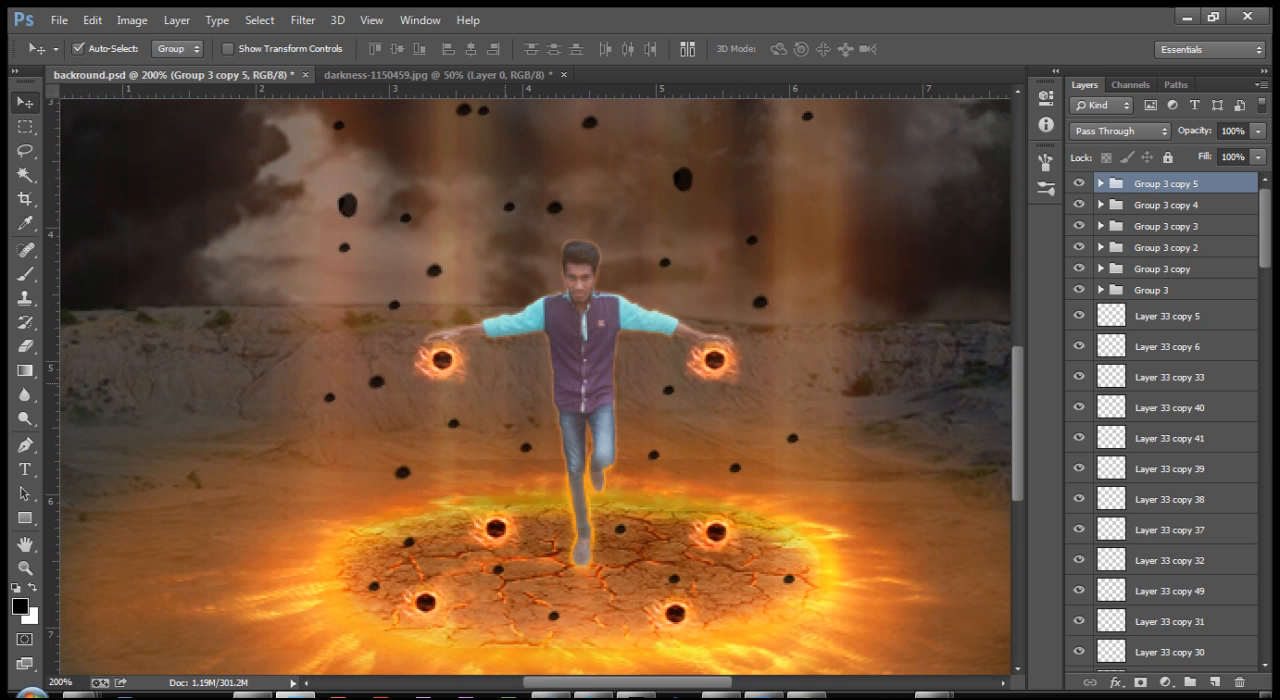
# Step: Place more copies of the fireball group among the floating rocks in the sky above the man
pyautogui.scroll(5, 540, 400)
pyautogui.moveTo(440, 555); pyautogui.dragTo(518, 144)
pyautogui.moveTo(549, 524); pyautogui.dragTo(562, 271)
pyautogui.hotkey('ctrl', 'r')
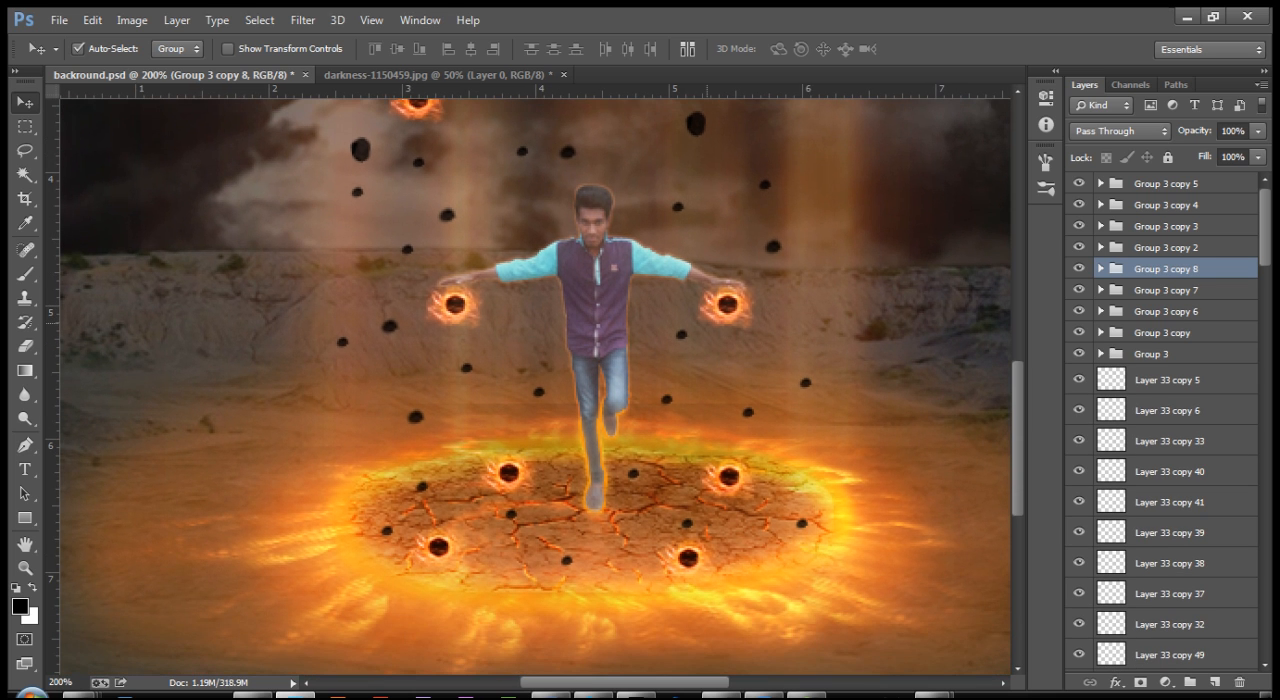
# Step: Hide the two fireball groups under the man's hands, Group 3 and Group 3 copy
pyautogui.hotkey('ctrl', '+')
pyautogui.hotkey('ctrl', '+')
pyautogui.moveTo(822, 312); pyautogui.dragTo(668, 374)
pyautogui.click(1151, 354)
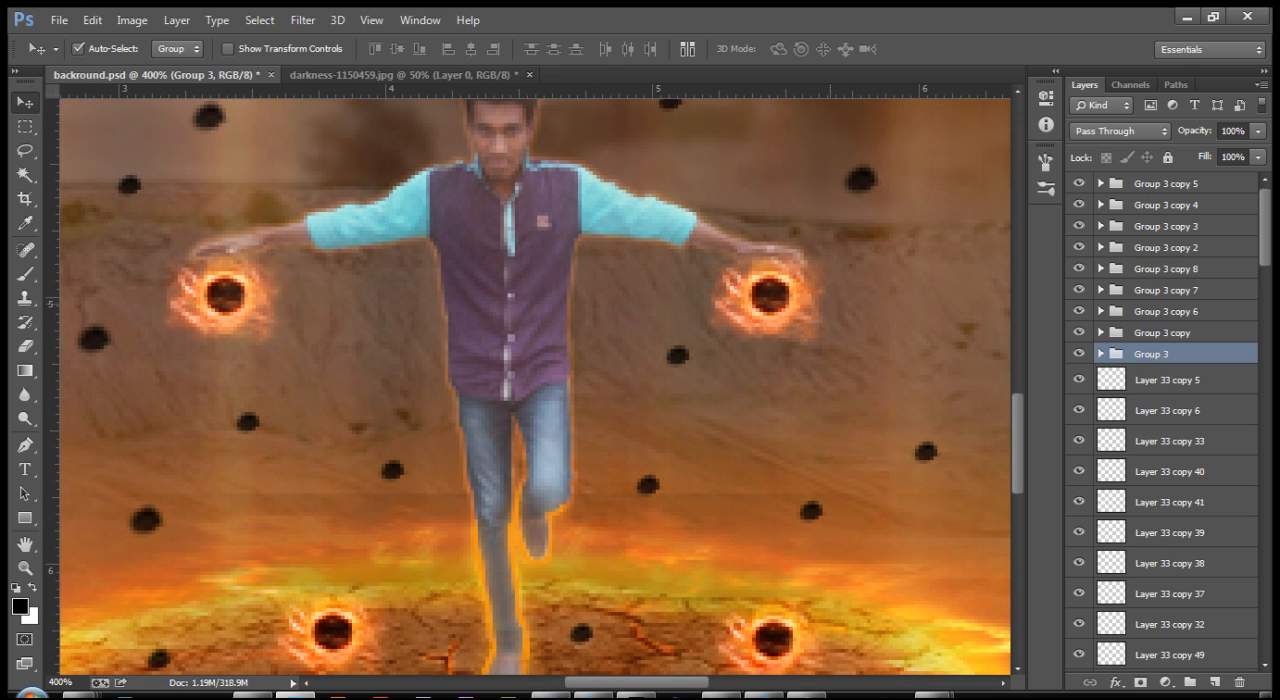
pyautogui.click(1079, 353)
pyautogui.click(220, 293)
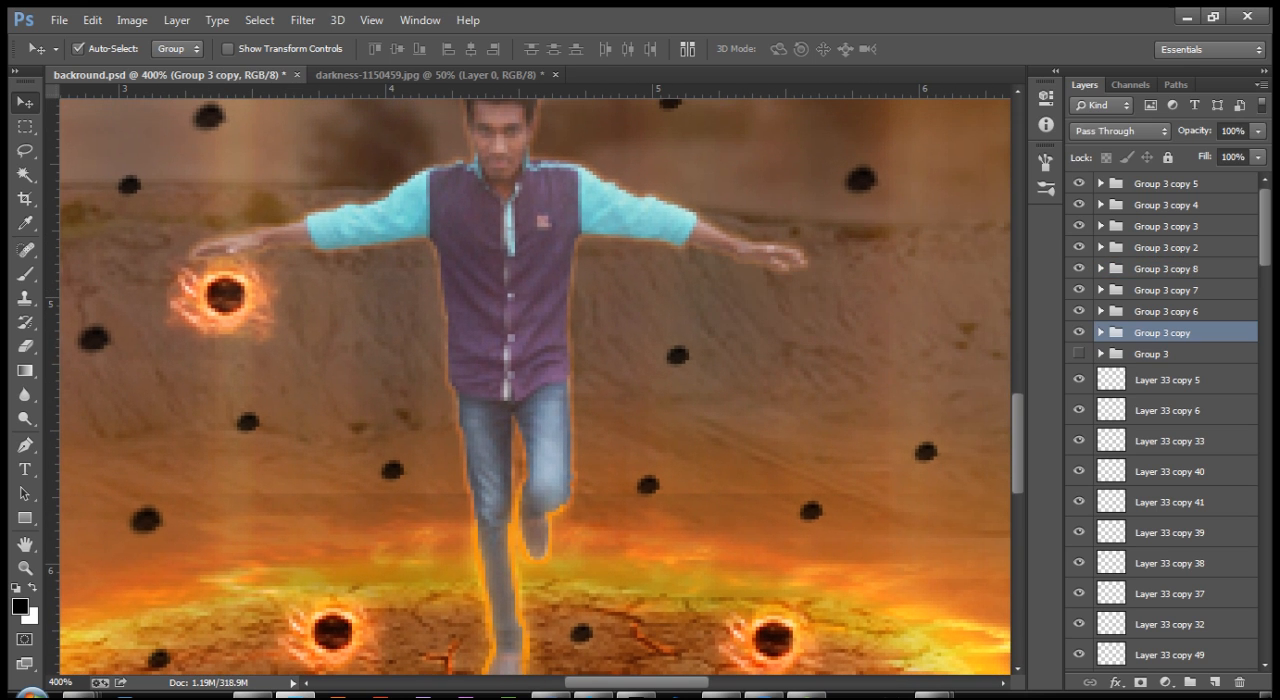
pyautogui.click(1079, 332)
pyautogui.moveTo(638, 478)
pyautogui.mouseDown()
pyautogui.moveTo(648, 306)
pyautogui.moveTo(642, 498)
pyautogui.mouseUp()
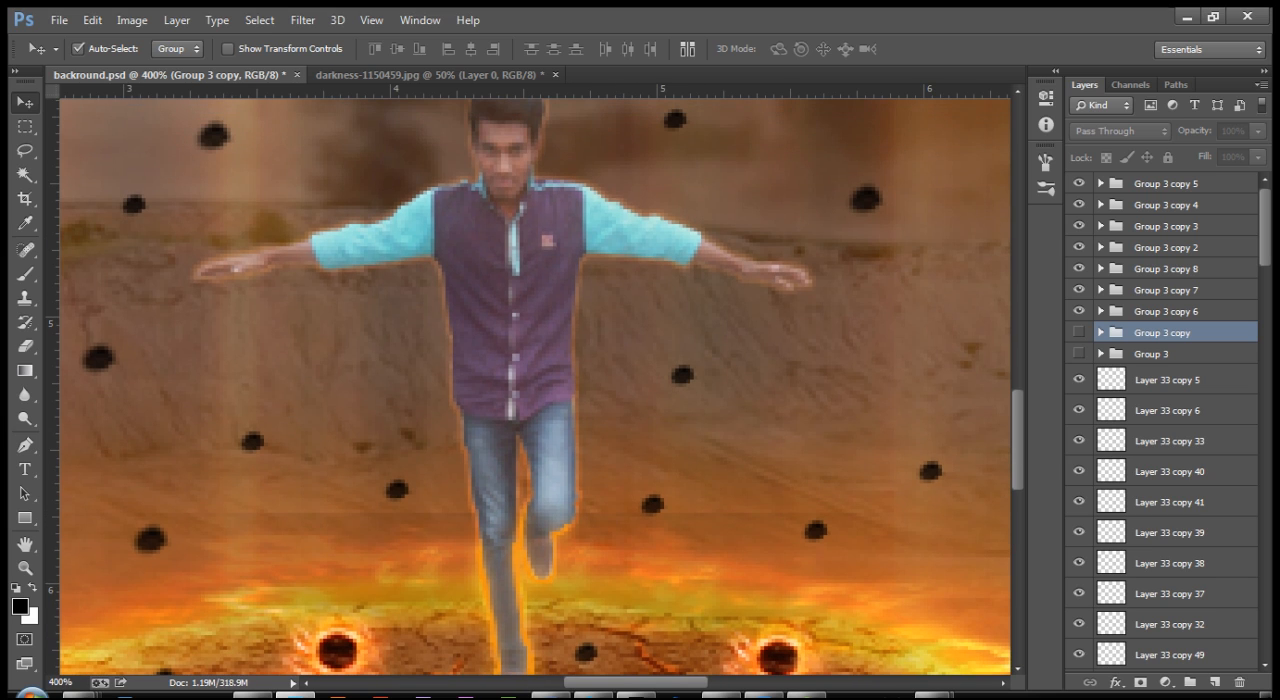
# Step: Create a new layer directly below the fireball groups and set the foreground colour to a light peach
pyautogui.click(1151, 354)
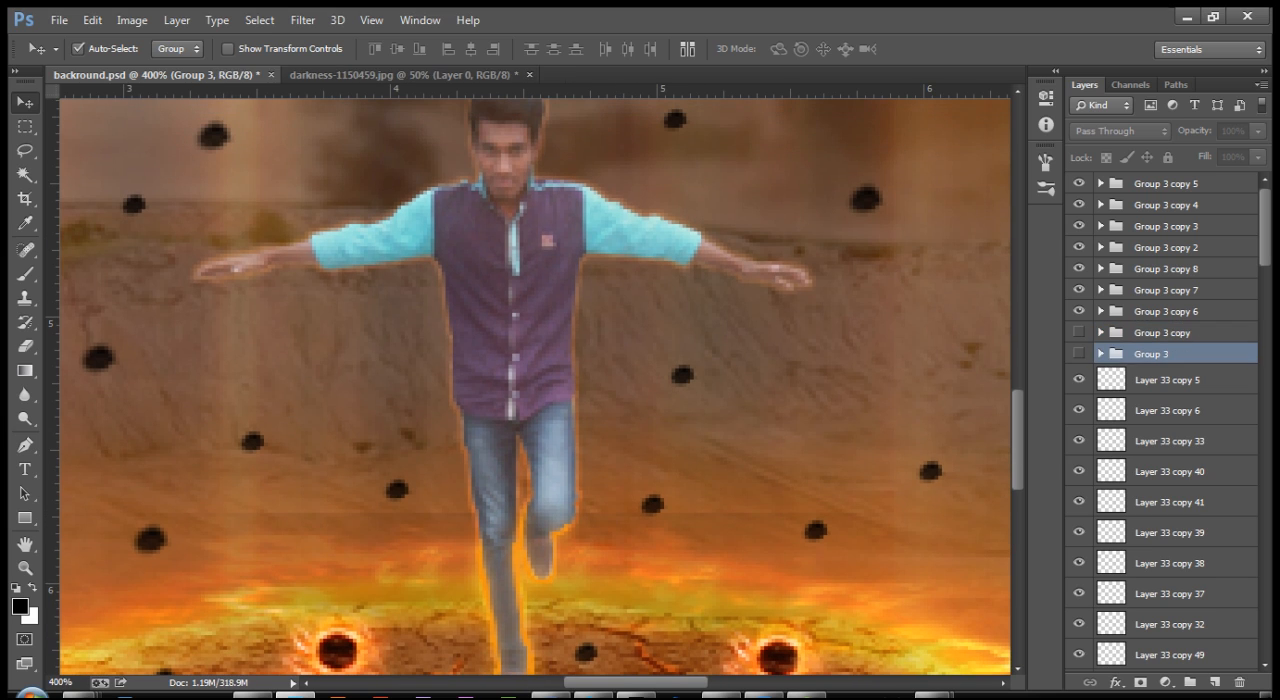
pyautogui.click(1167, 380)
pyautogui.hotkey('ctrl', 'shift', 'n')
pyautogui.press('Return')
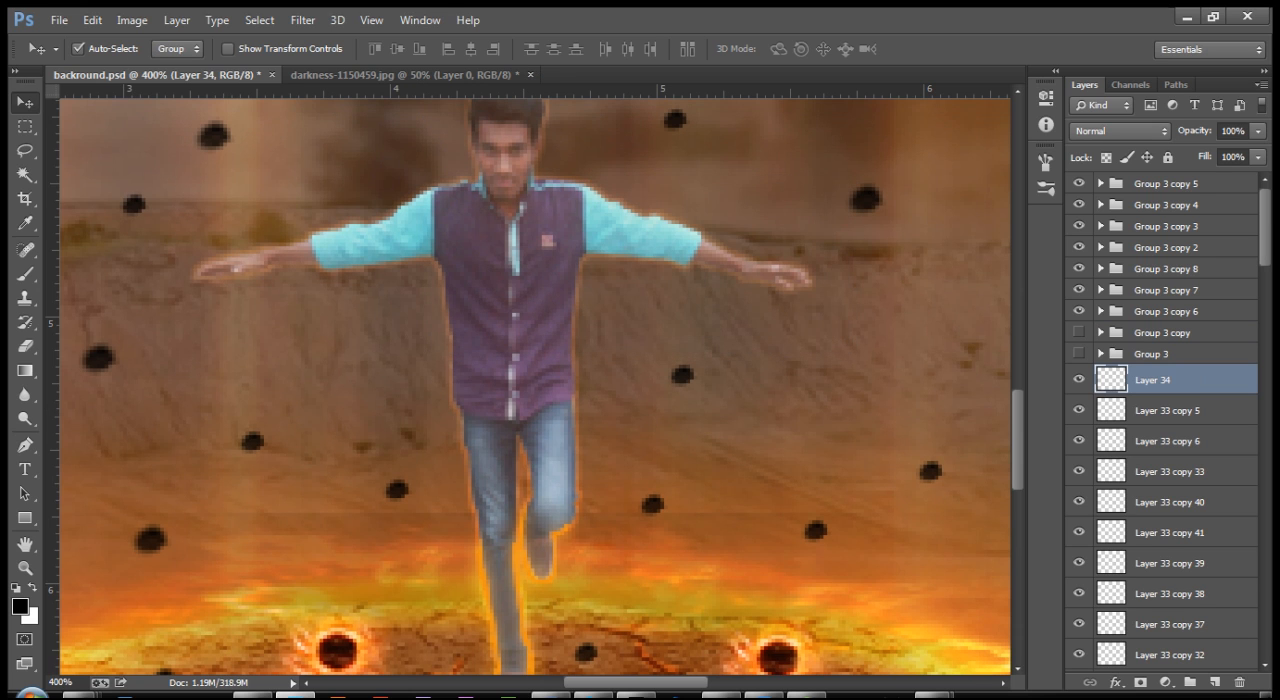
pyautogui.click(19, 606)
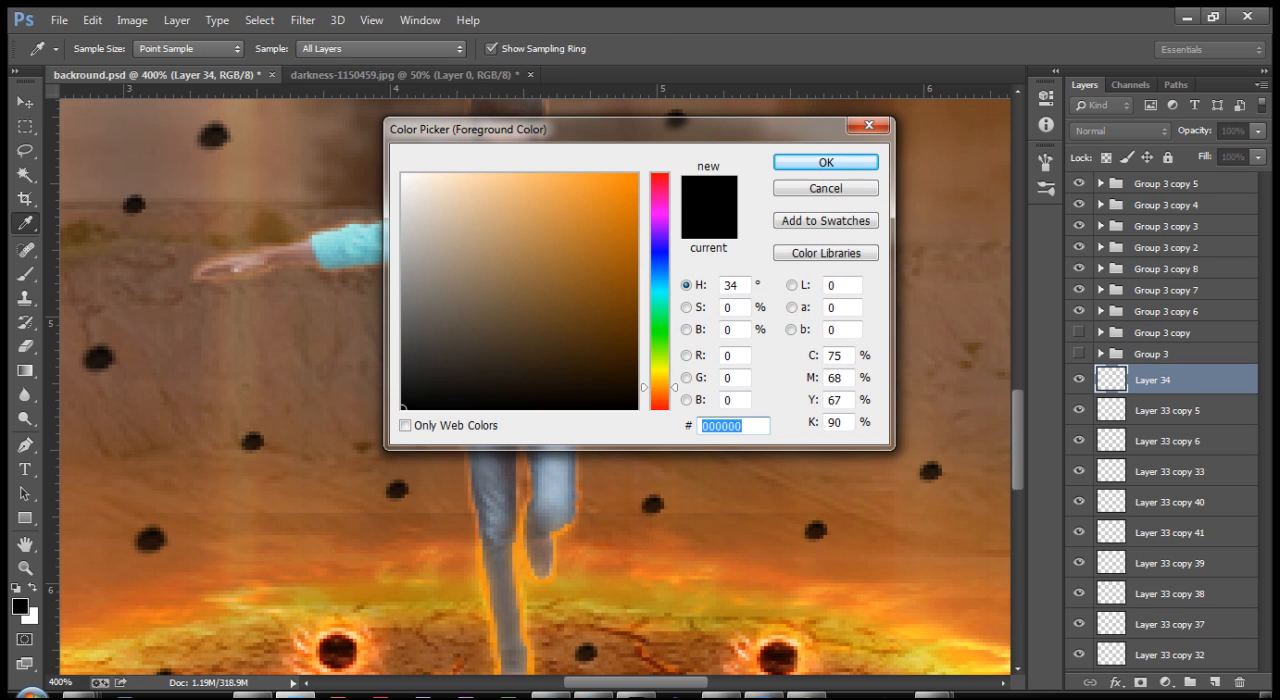
pyautogui.write('F')
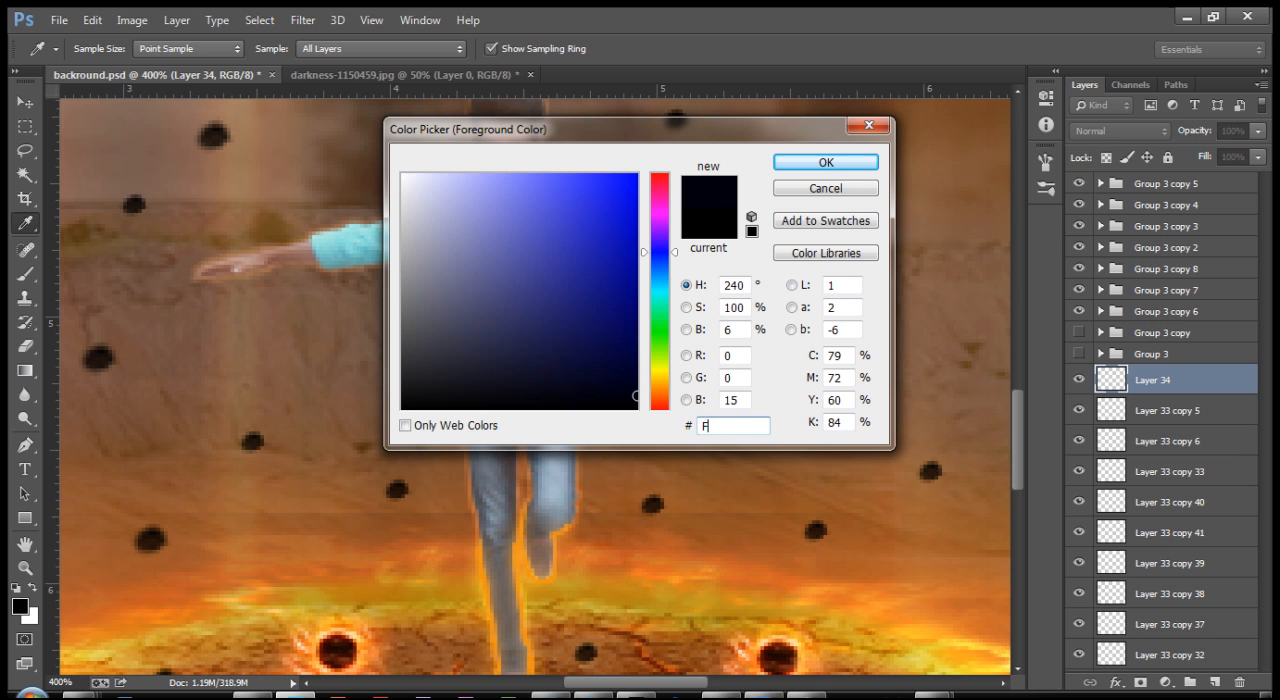
pyautogui.write('BCBA6')
pyautogui.press('Return')
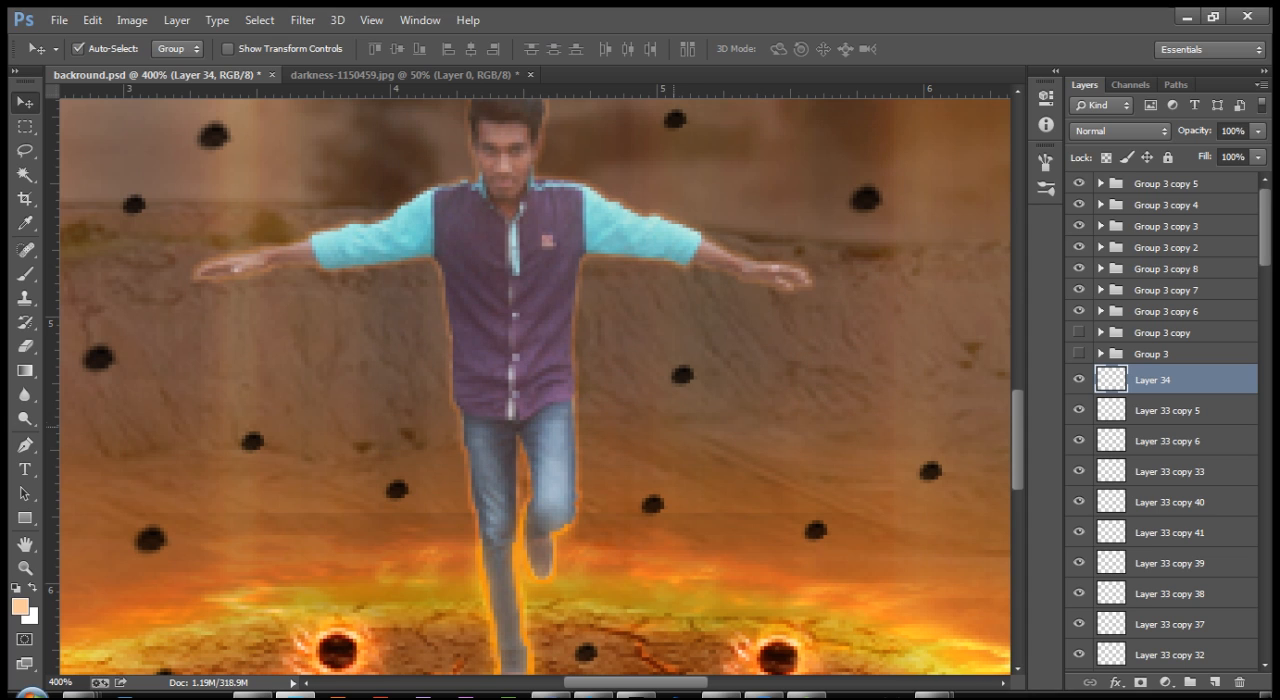
# Step: Paint a single soft peach glow on the man's chest with a 60 px brush
pyautogui.press('b')
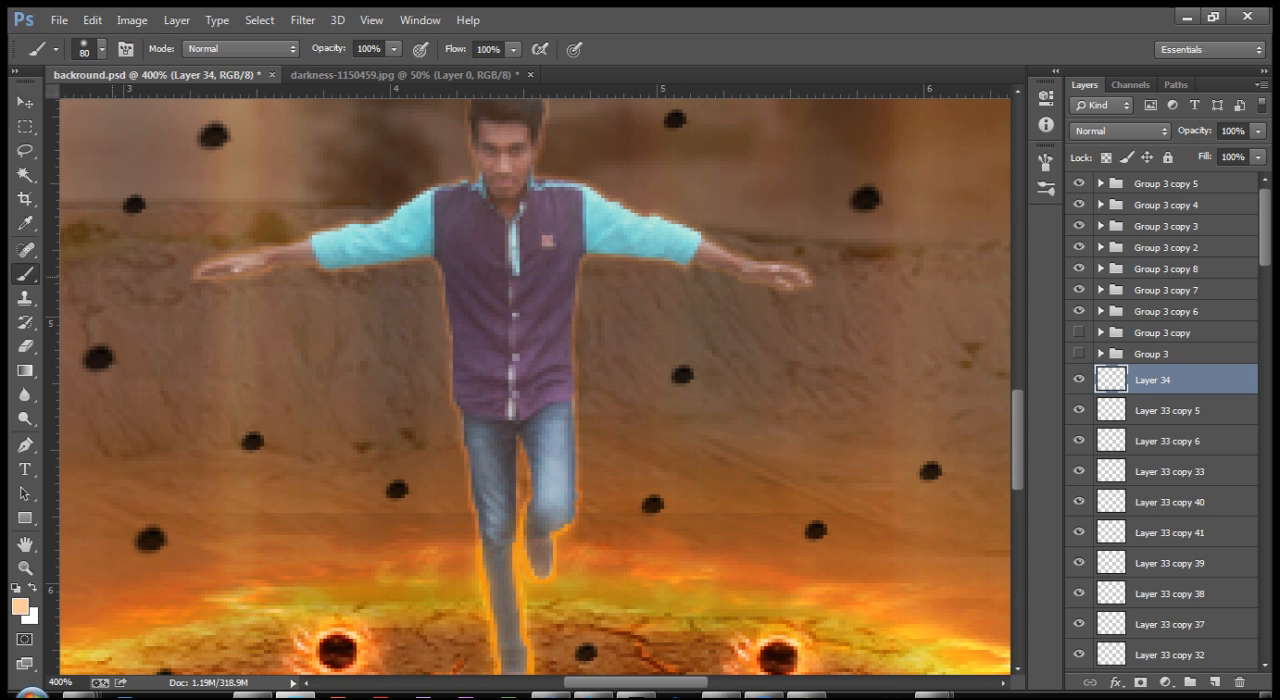
pyautogui.press(']')
pyautogui.click(502, 285)
pyautogui.hotkey('ctrl', 'z')
pyautogui.press('[')
pyautogui.click(520, 272)
pyautogui.hotkey('ctrl', 'z')
pyautogui.click(507, 277)
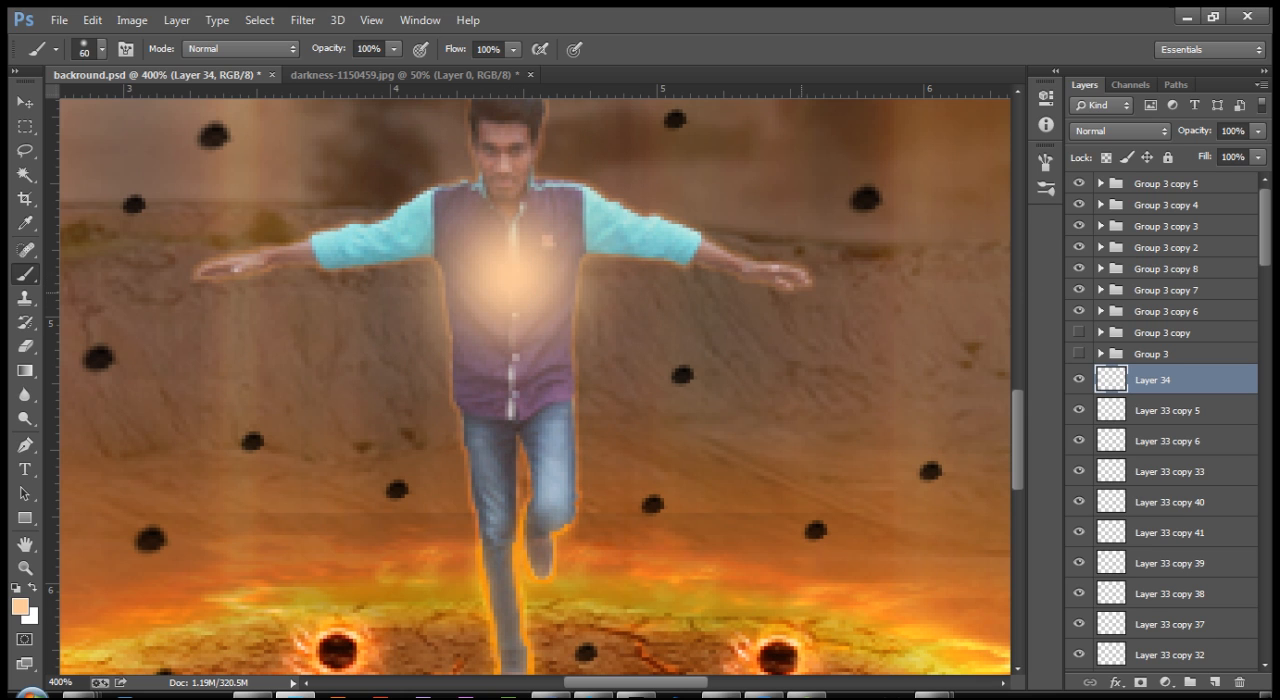
# Step: Paint single soft peach glows below both hands, at the man's standing foot and at his waist
pyautogui.click(783, 298)
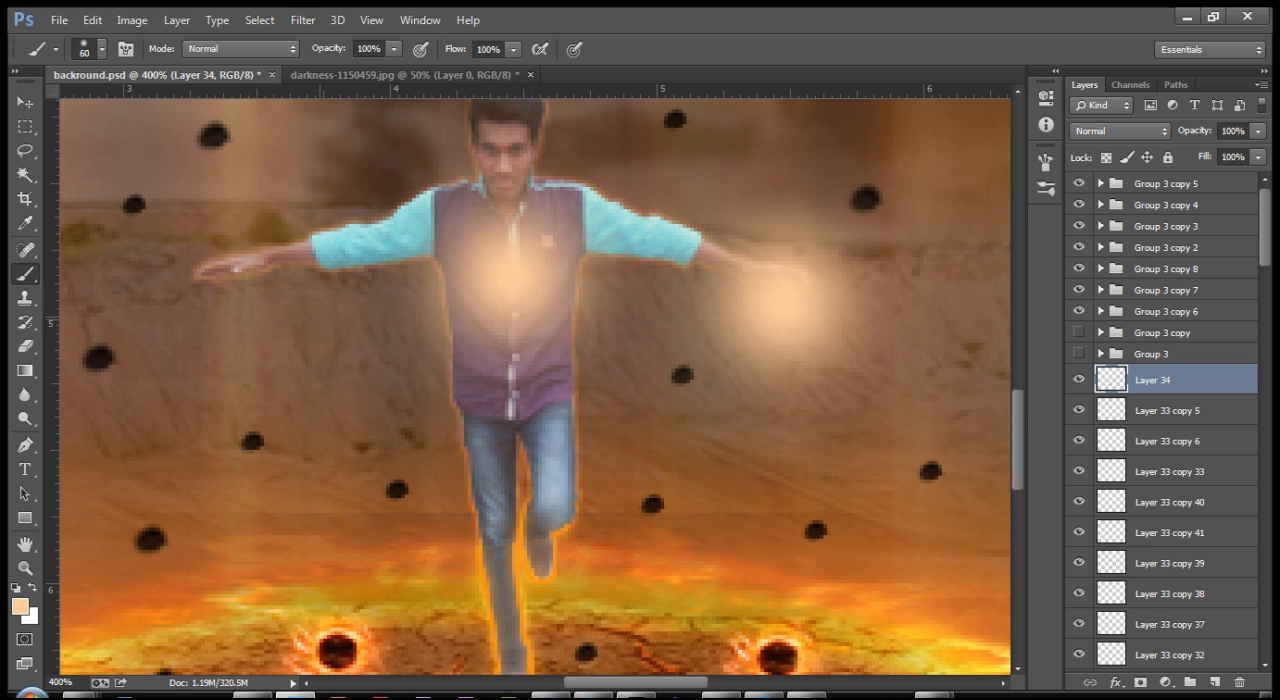
pyautogui.click(230, 300)
pyautogui.scroll(-3, 230, 304)
pyautogui.scroll(-2, 510, 480)
pyautogui.click(510, 515)
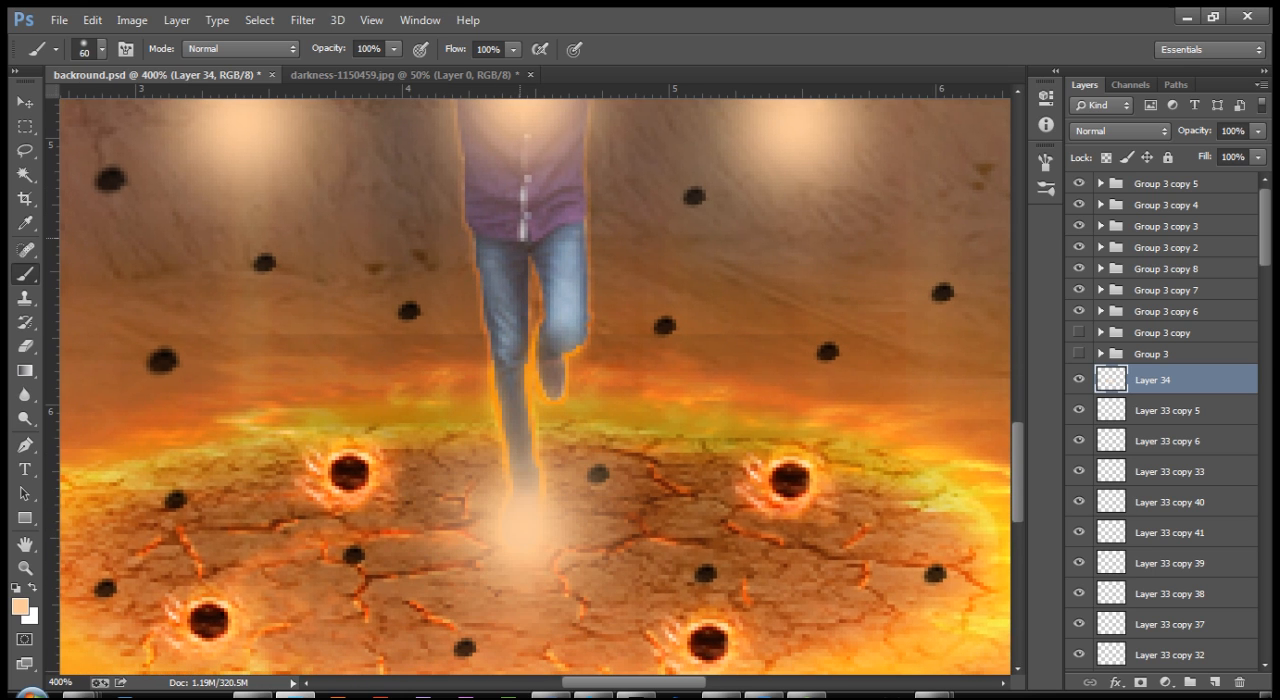
pyautogui.scroll(3, 535, 387)
pyautogui.click(515, 370)
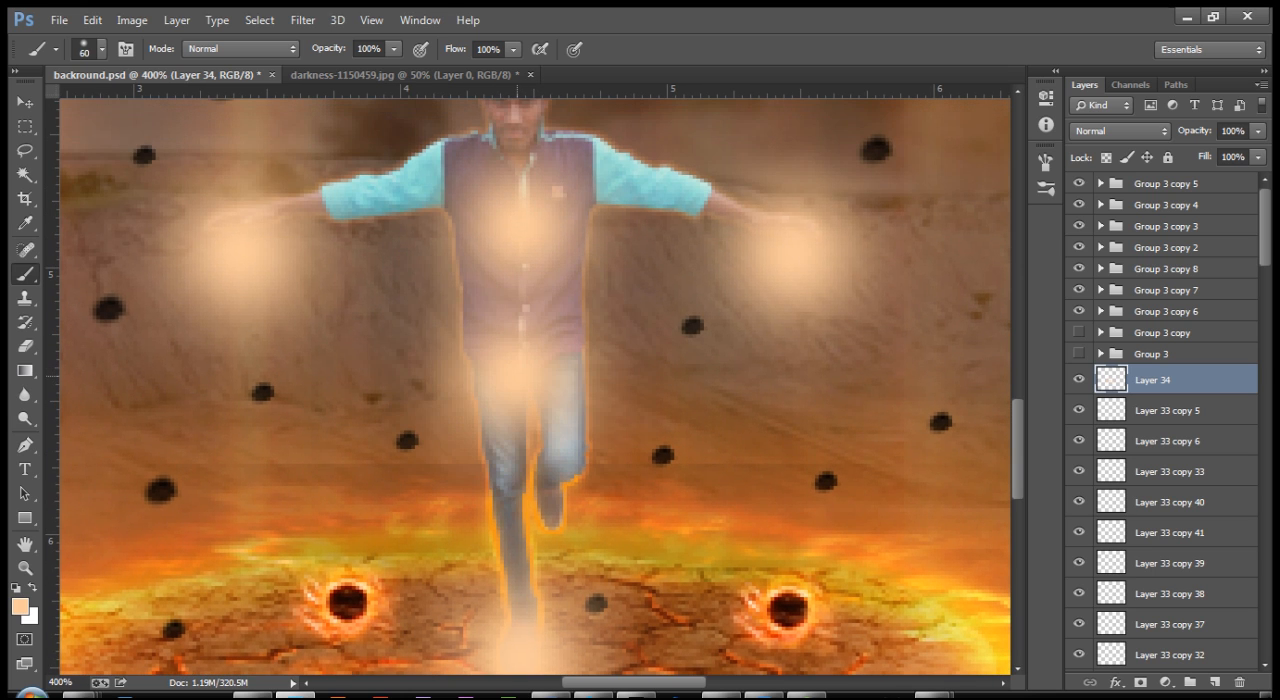
pyautogui.moveTo(566, 343)
pyautogui.mouseDown()
pyautogui.moveTo(568, 366)
pyautogui.moveTo(548, 339)
pyautogui.mouseUp()
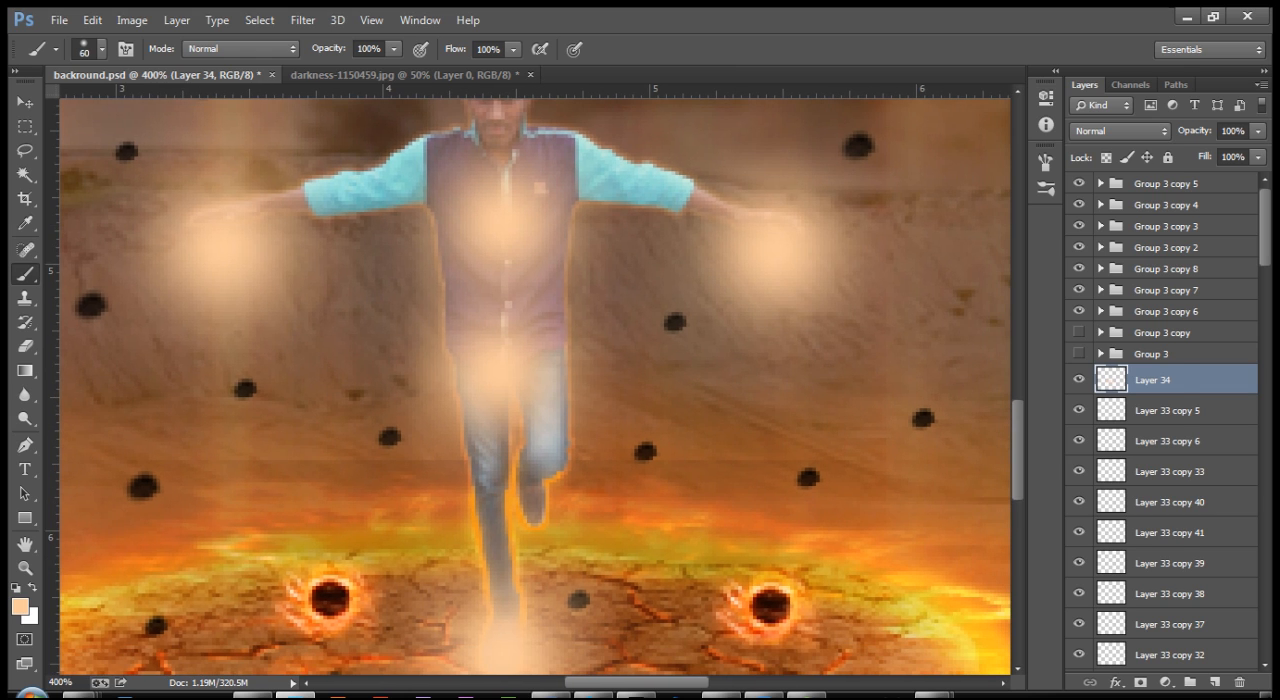
# Step: Set the blend mode of the glow layer to Overlay
pyautogui.click(1119, 131)
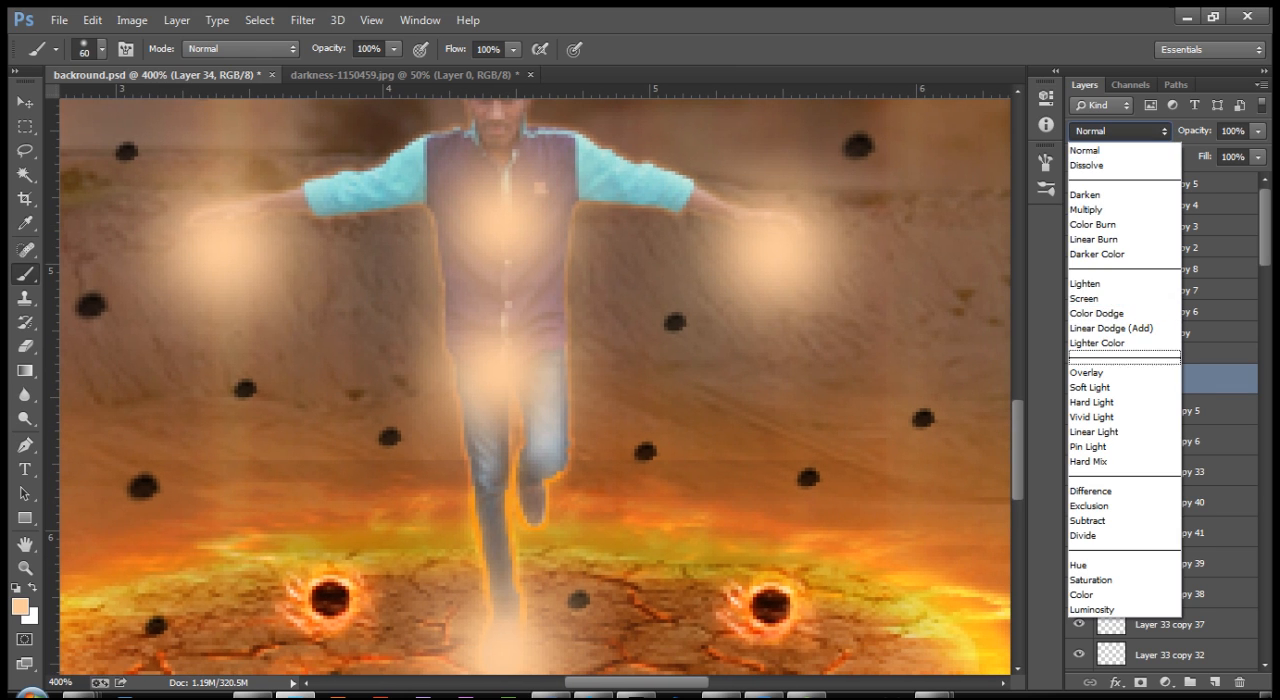
pyautogui.click(1119, 357)
pyautogui.click(1119, 131)
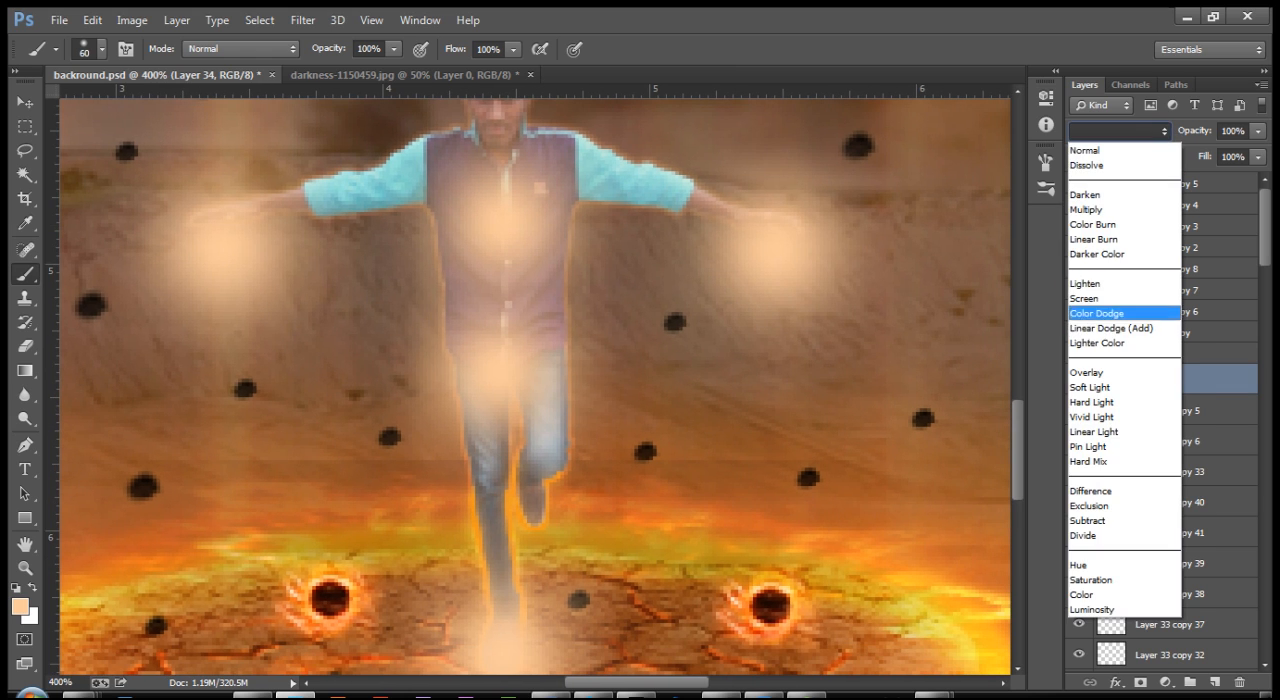
pyautogui.click(1119, 368)
pyautogui.moveTo(500, 300); pyautogui.dragTo(545, 330)
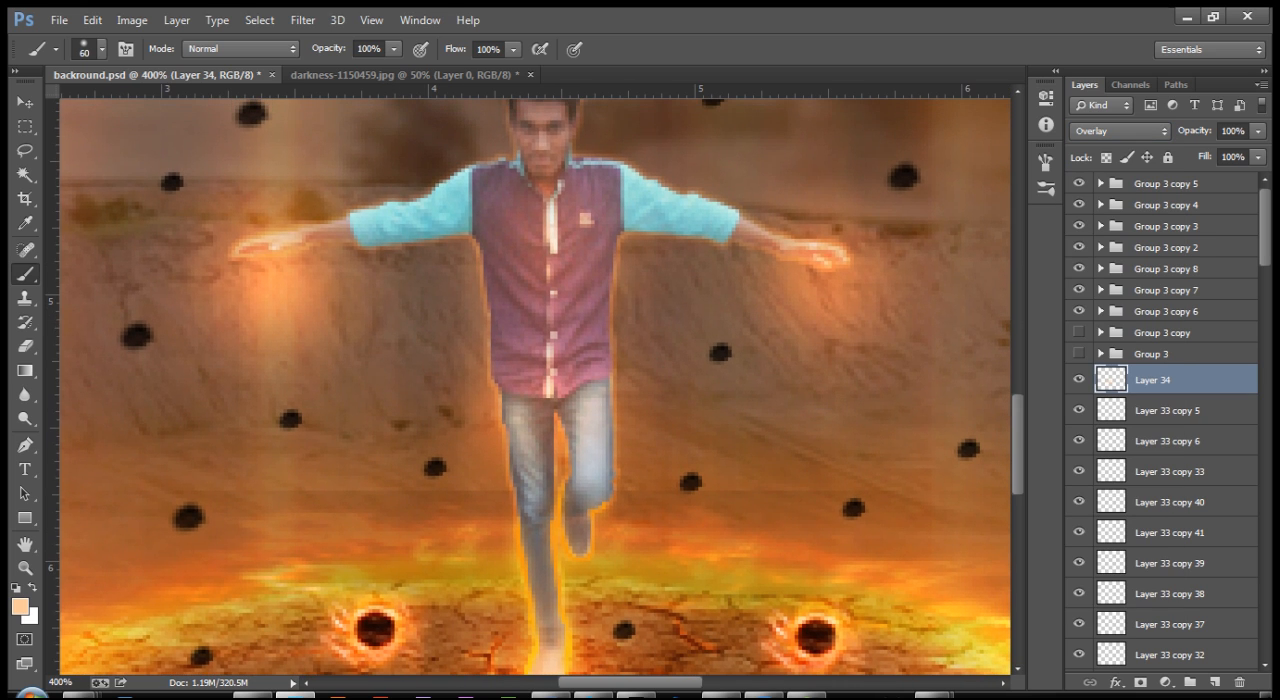
# Step: Show the two hidden fireball groups under the man's hands again
pyautogui.hotkey('ctrl', '-')
pyautogui.hotkey('ctrl', '-')
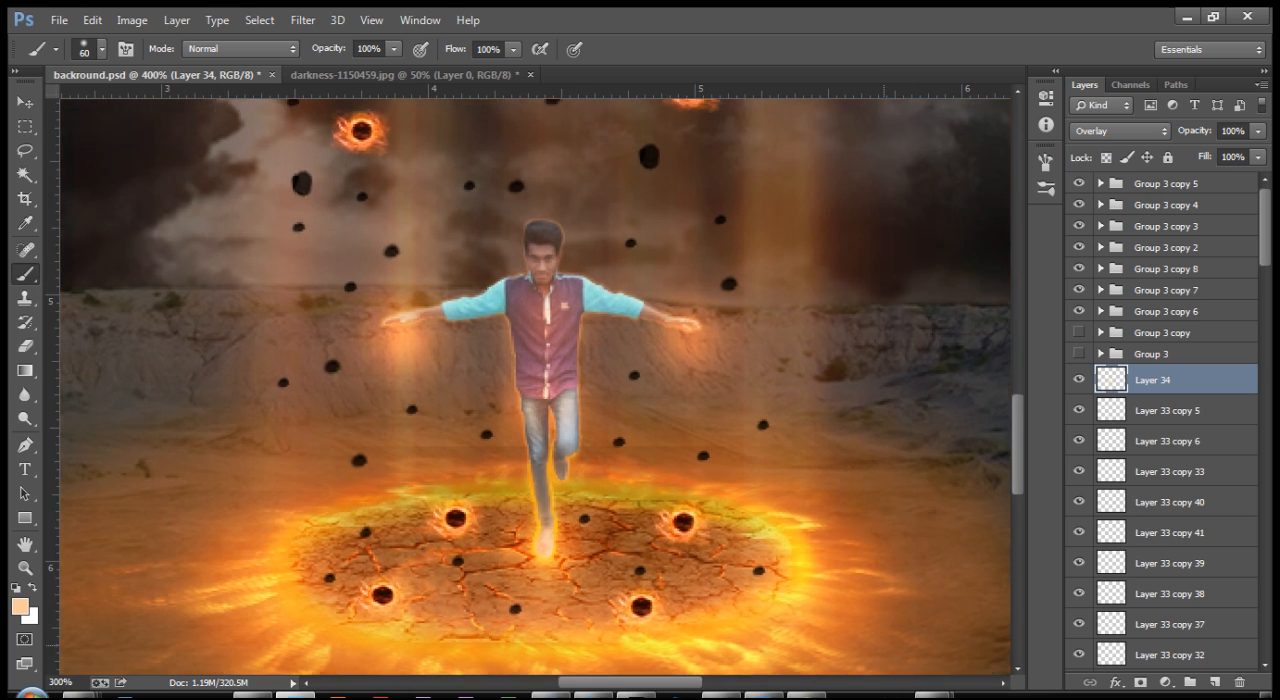
pyautogui.click(1078, 353)
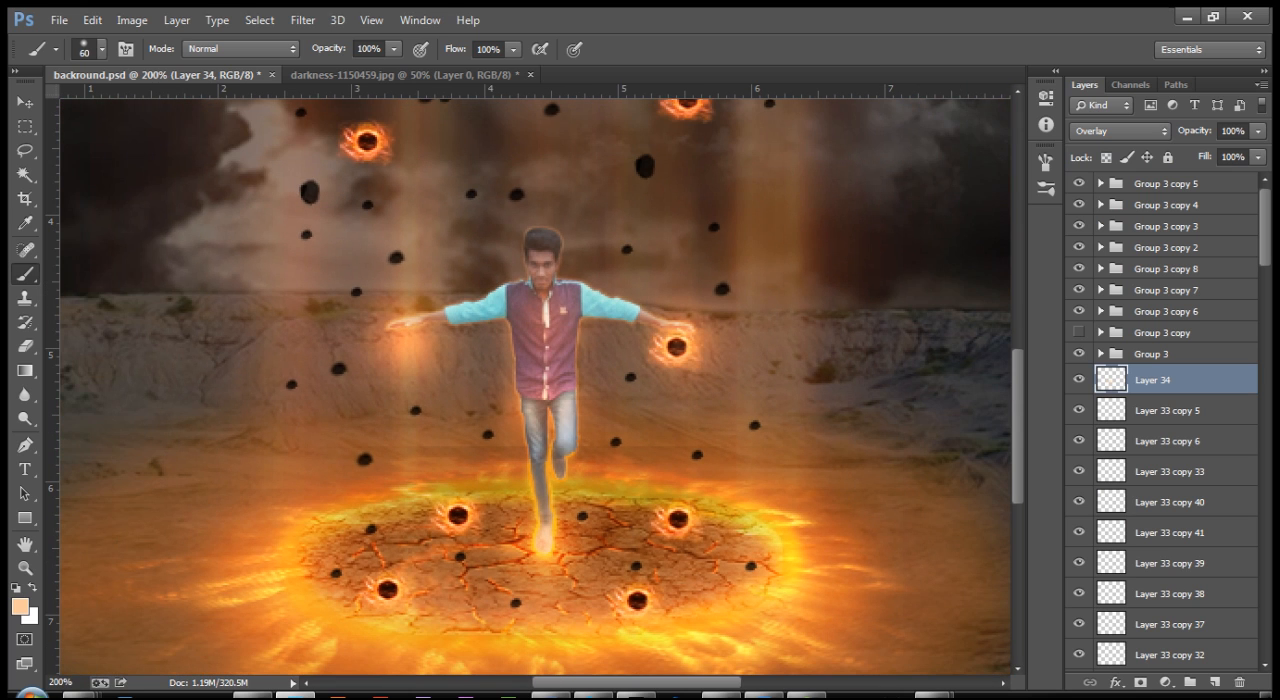
pyautogui.click(1078, 332)
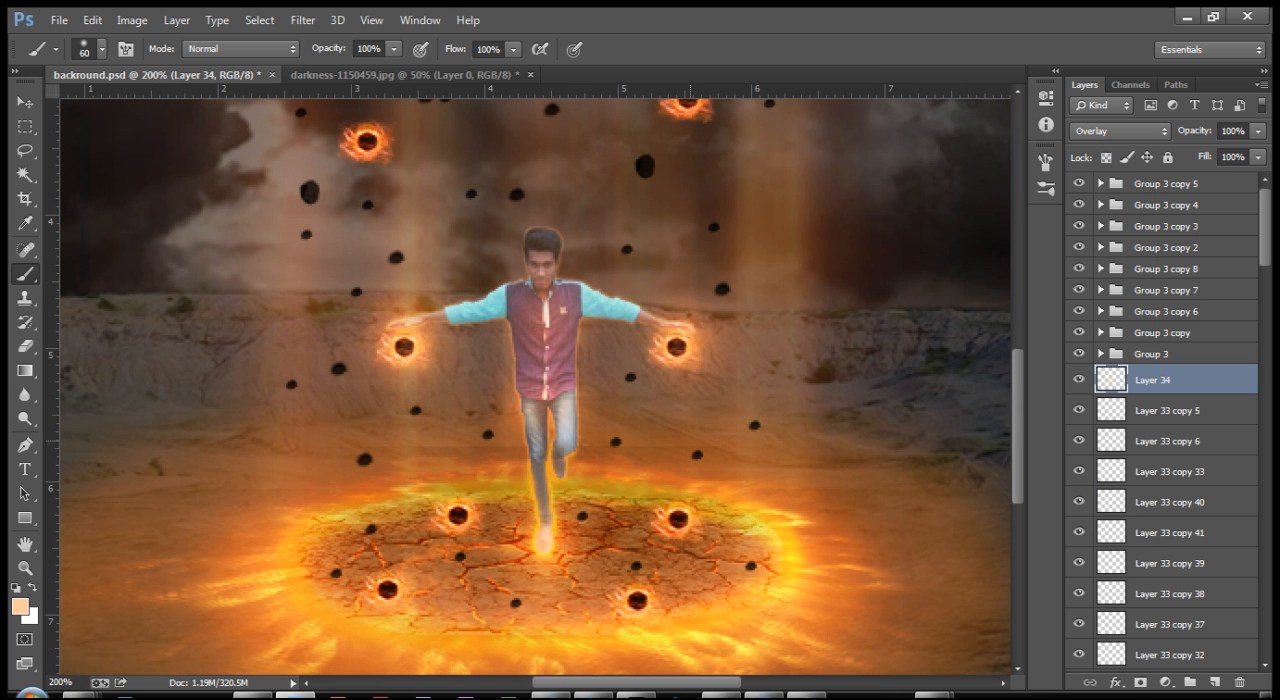
pyautogui.scroll(5, 529, 383)
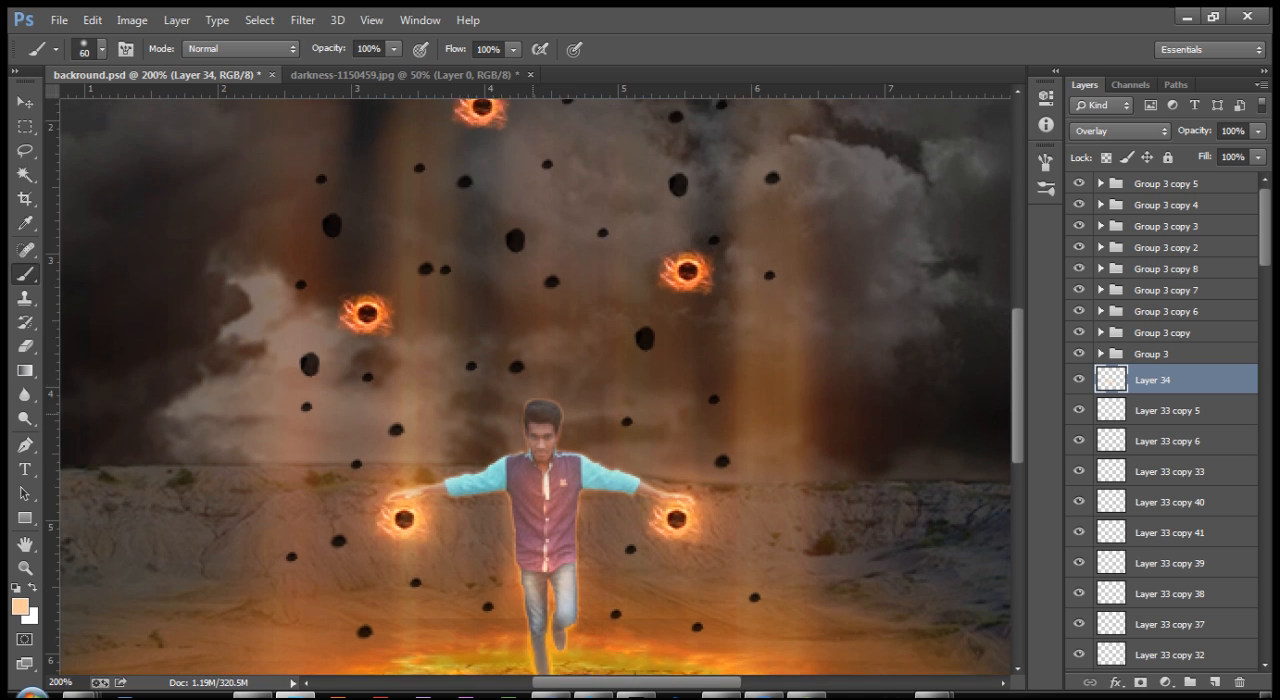
pyautogui.scroll(-2, 529, 400)
pyautogui.hotkey('ctrl', '-')
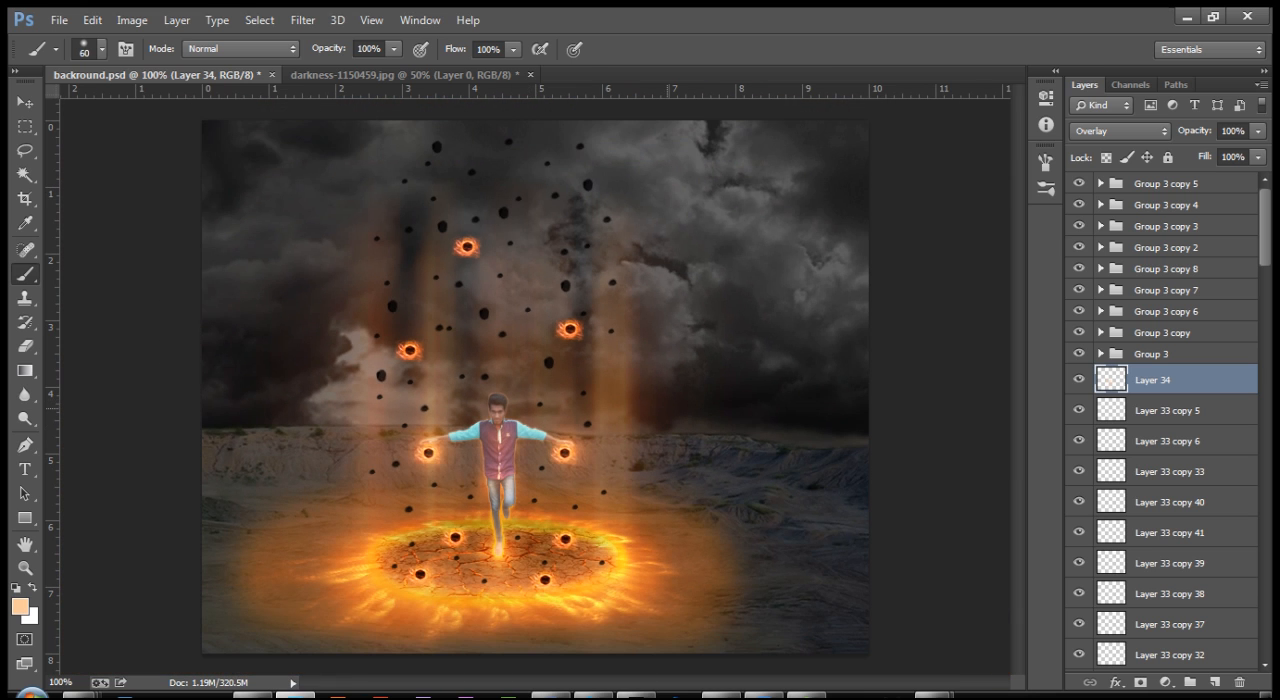
pyautogui.hotkey('ctrl', '+')
pyautogui.hotkey('ctrl', '-')
pyautogui.press('c')
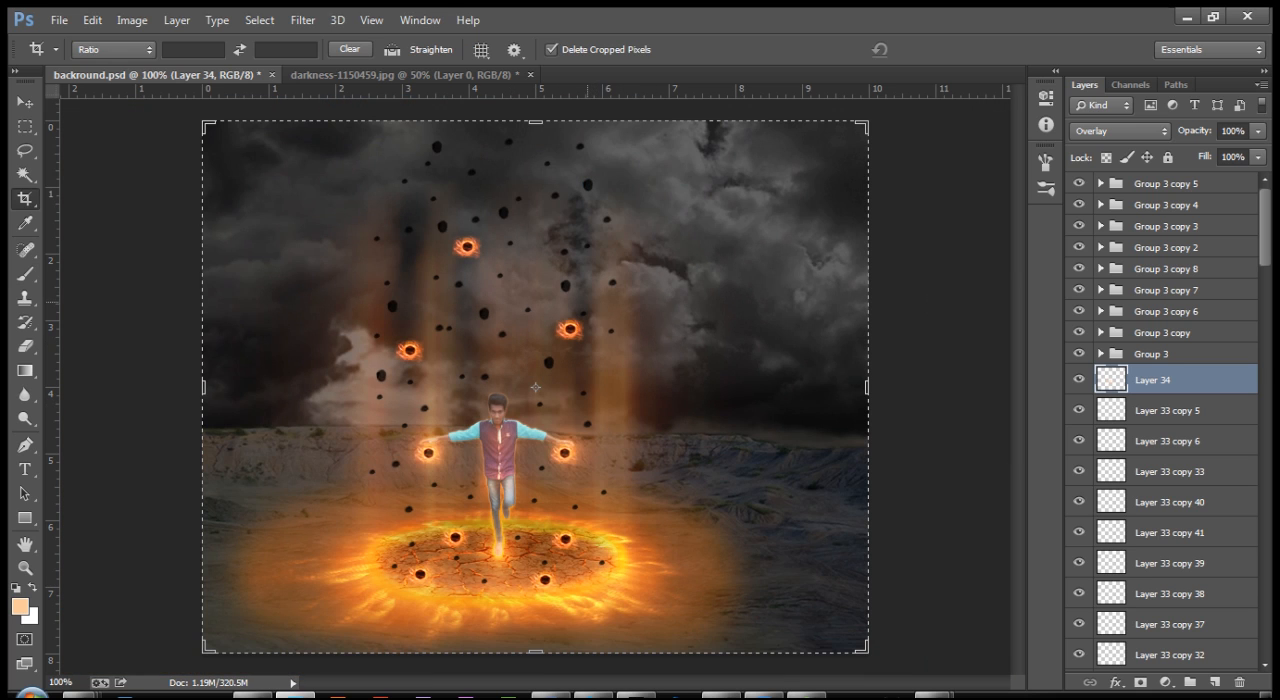
pyautogui.click(25, 103)
pyautogui.click(130, 218)
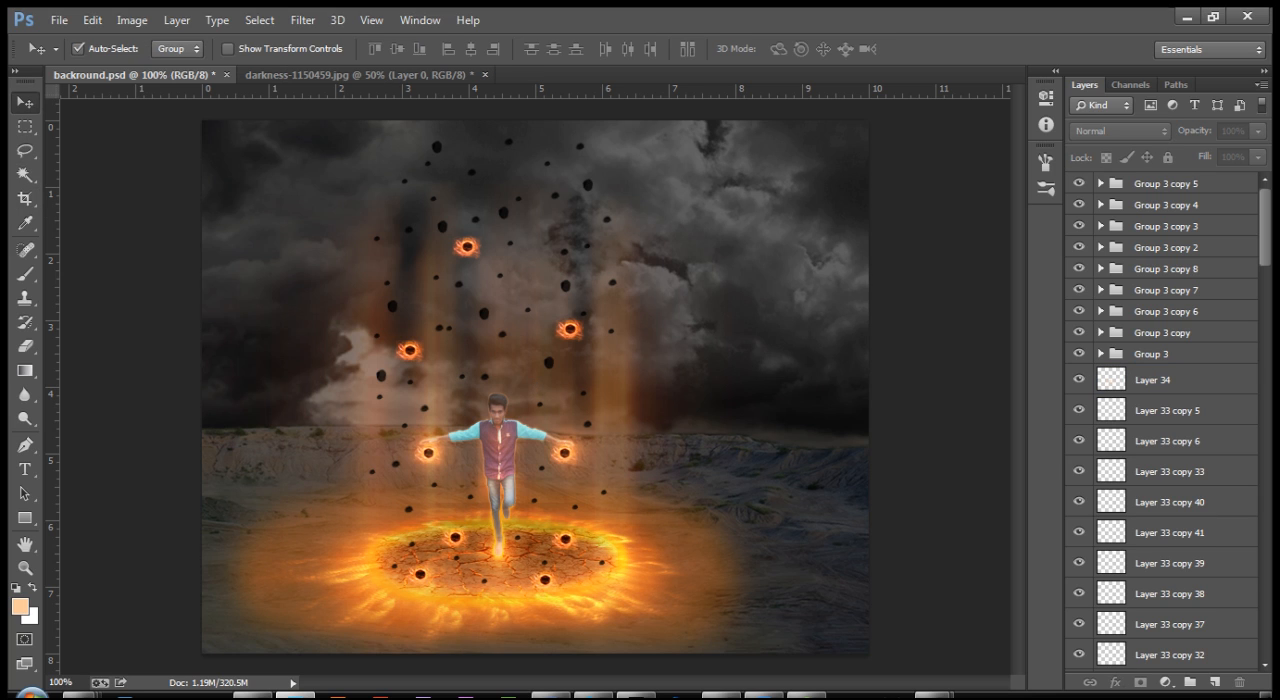
# Step: Group Layer 34 together with all the floating rock layers below it
pyautogui.click(1166, 380)
pyautogui.scroll(-5, 1160, 420)
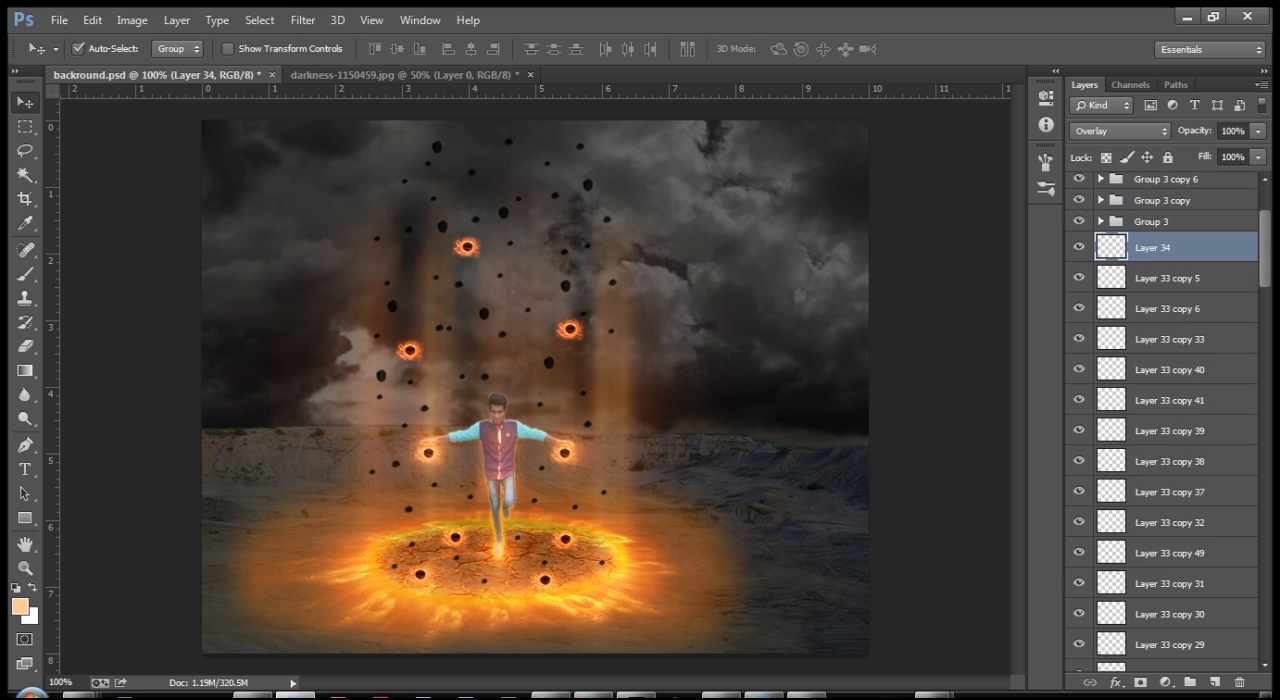
pyautogui.scroll(-15, 1160, 420)
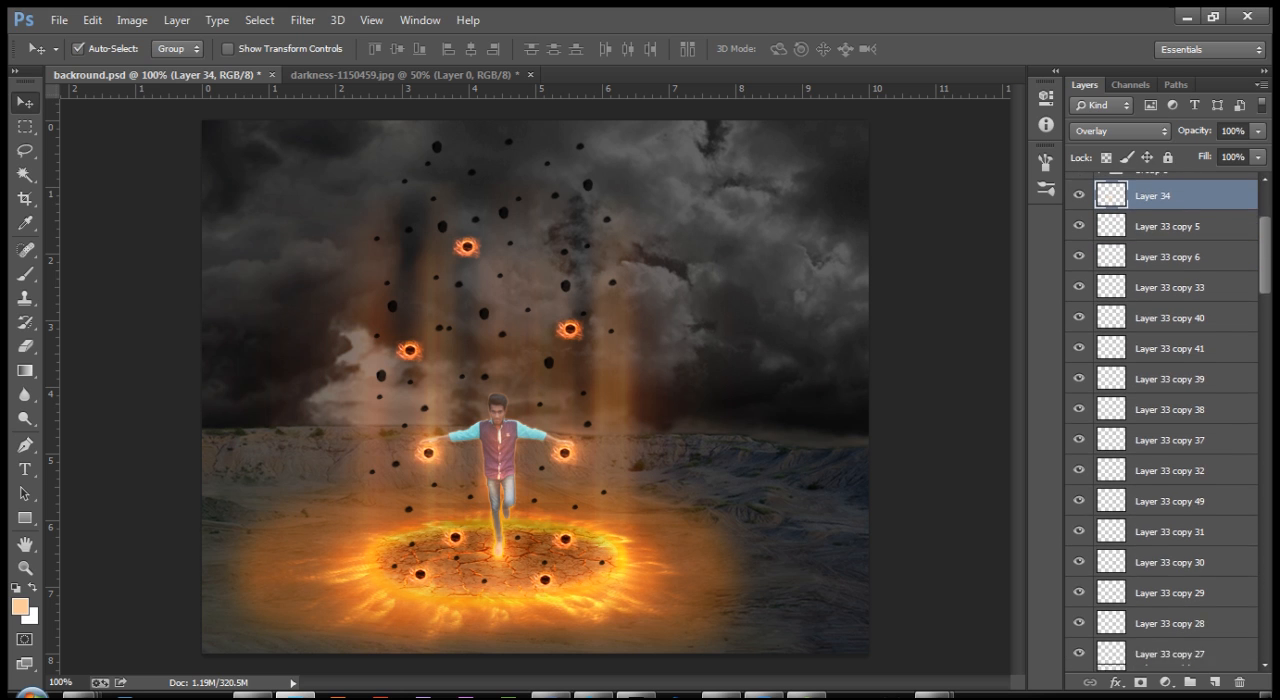
pyautogui.scroll(-15, 1160, 420)
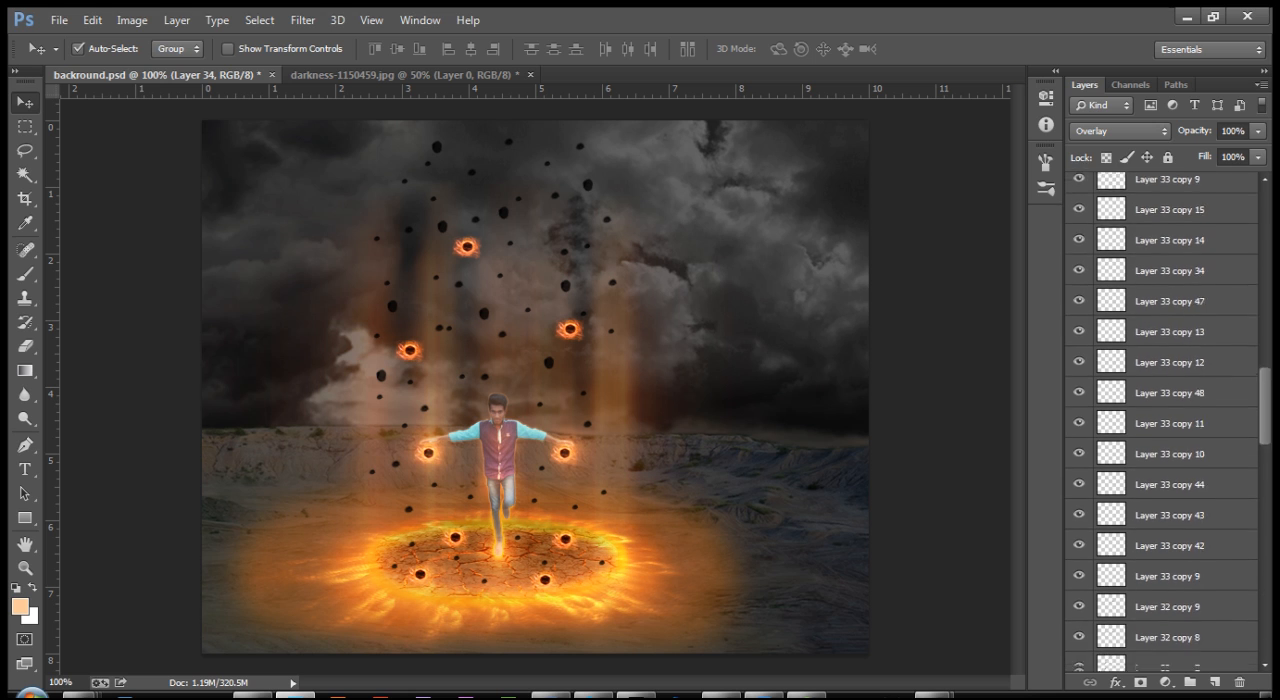
pyautogui.moveTo(1265, 525); pyautogui.dragTo(1265, 527)
pyautogui.keyDown('shift'); pyautogui.click(1166, 541); pyautogui.keyUp('shift')
pyautogui.hotkey('ctrl', 'g')
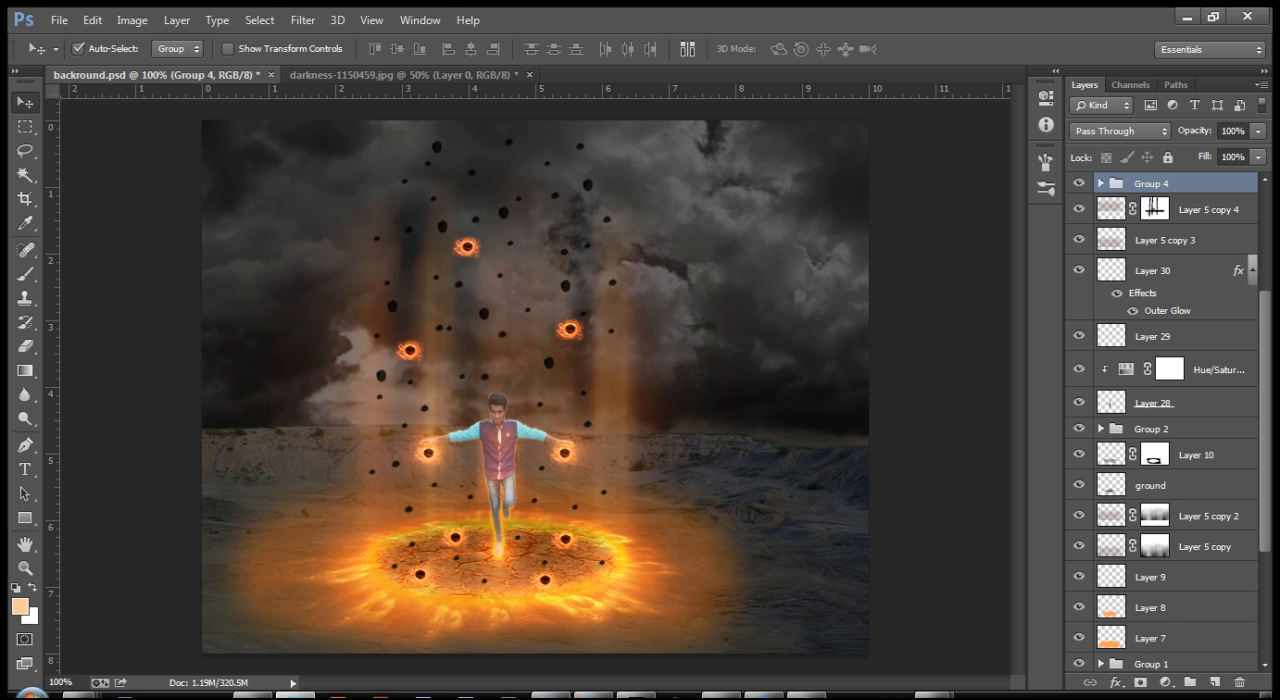
# Step: Add an Inner Bevel to the rock group with direction Down and a 90° light angle
pyautogui.doubleClick(1205, 184)
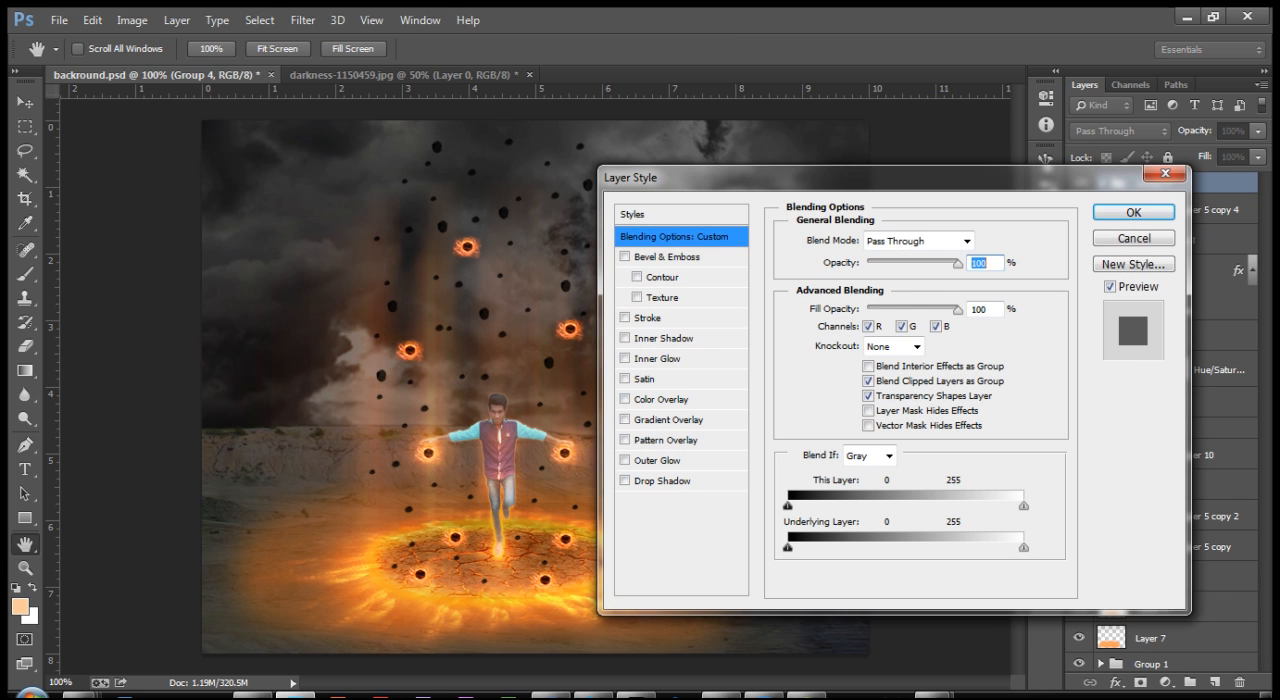
pyautogui.click(667, 257)
pyautogui.moveTo(740, 178); pyautogui.dragTo(855, 171)
pyautogui.click(1021, 300)
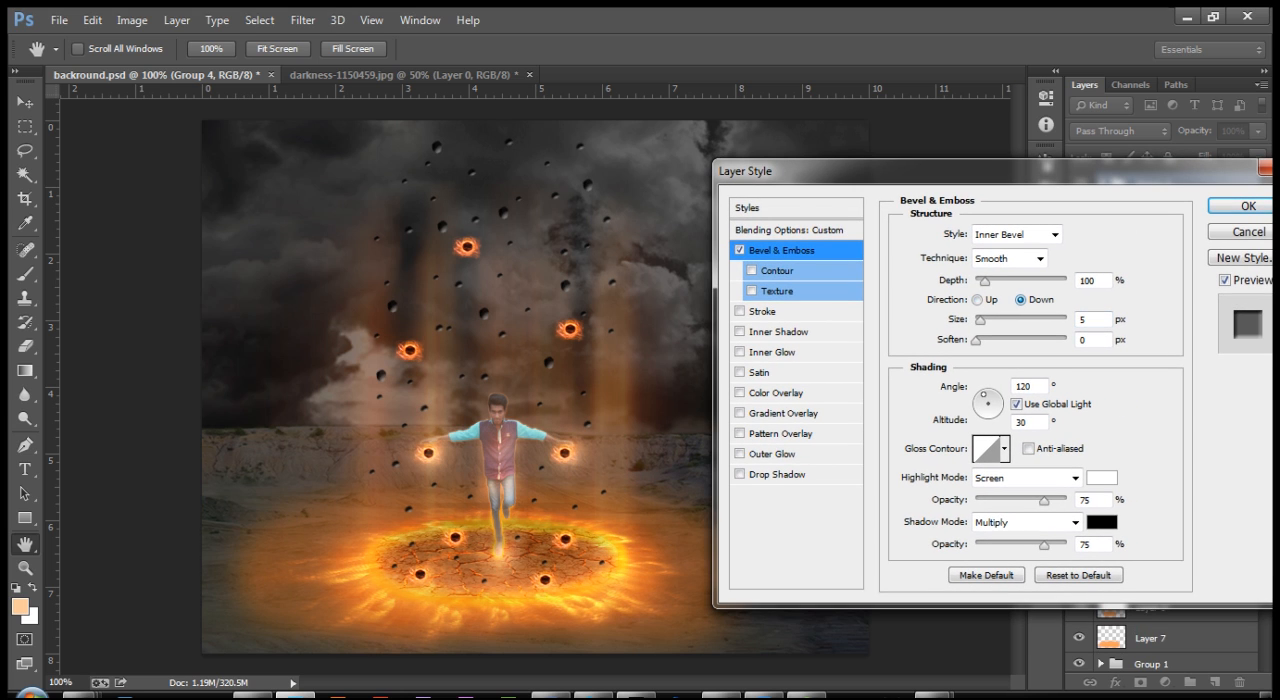
pyautogui.doubleClick(1023, 386)
pyautogui.write('90')
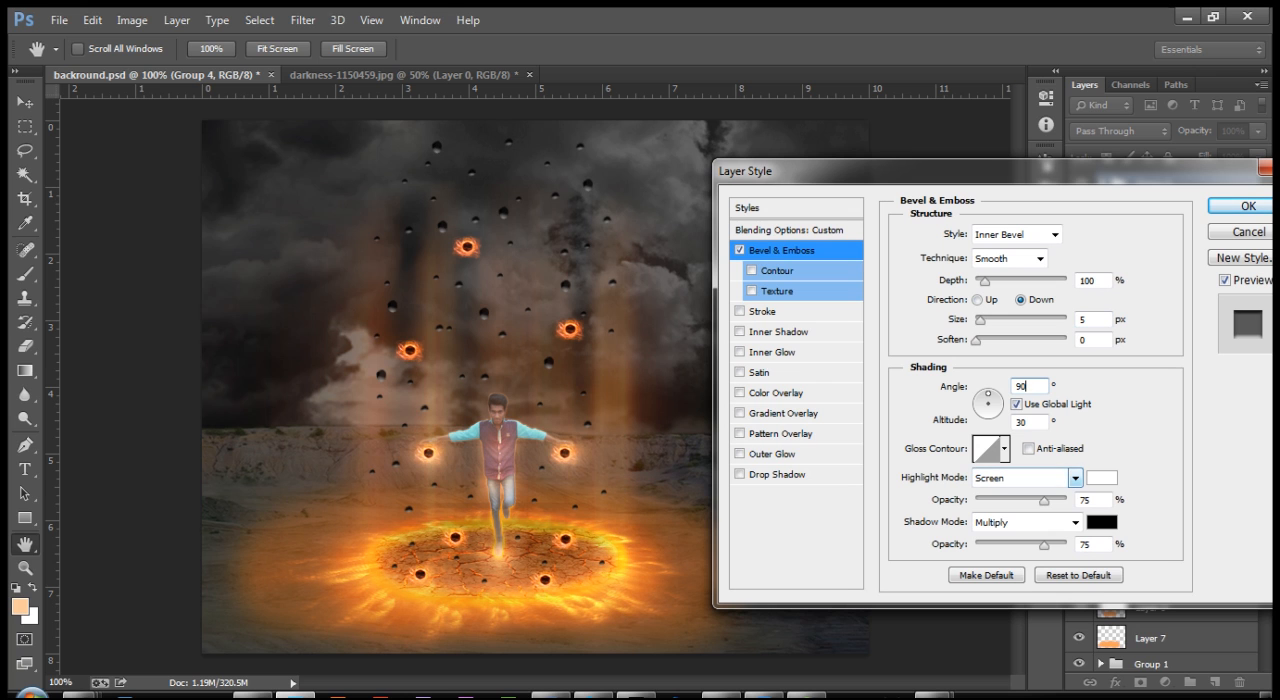
# Step: Set the bevel's highlight colour to ffb64d and its shadow colour to 737373, and apply the layer style
pyautogui.click(1101, 477)
pyautogui.write('ffb245')
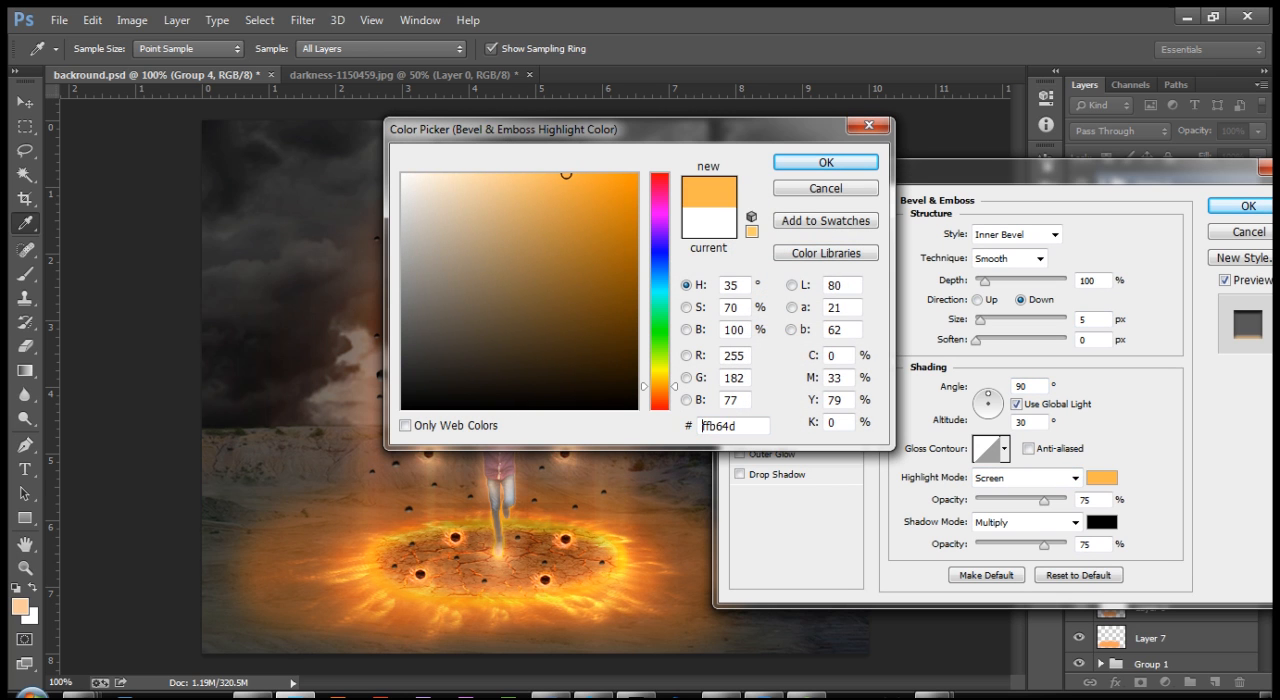
pyautogui.press('Return')
pyautogui.click(1101, 521)
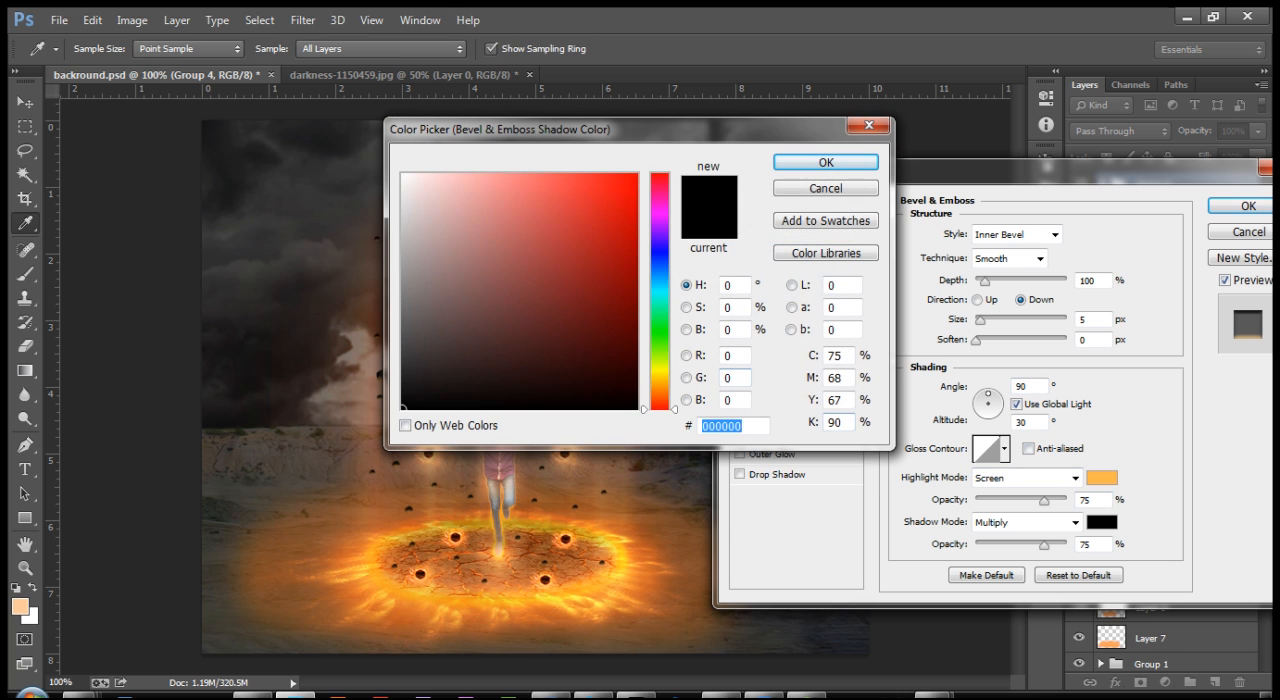
pyautogui.write('787777')
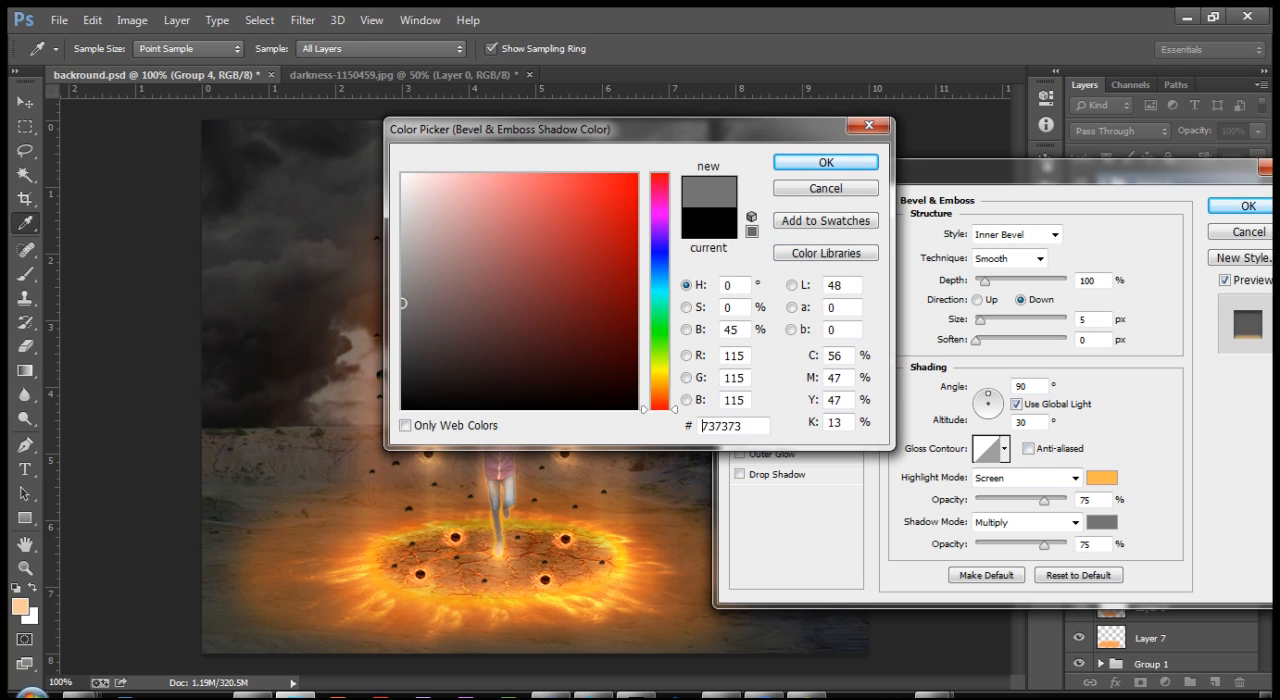
pyautogui.press('Return')
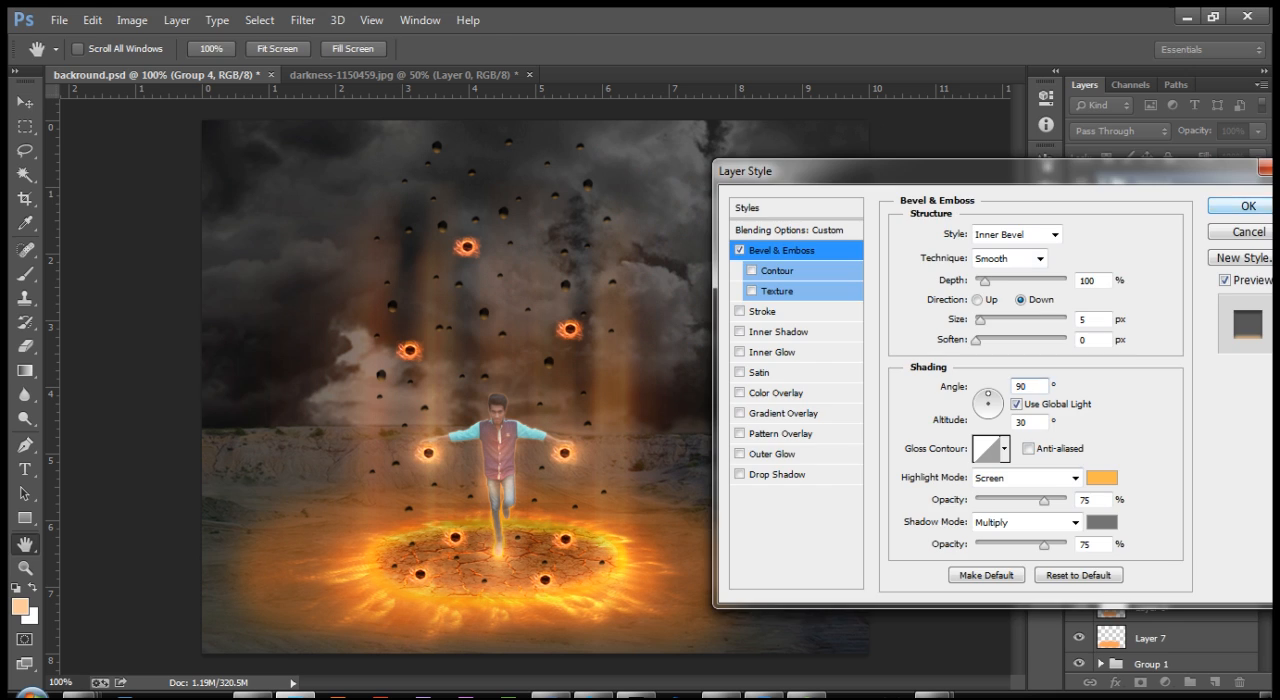
pyautogui.click(1240, 205)
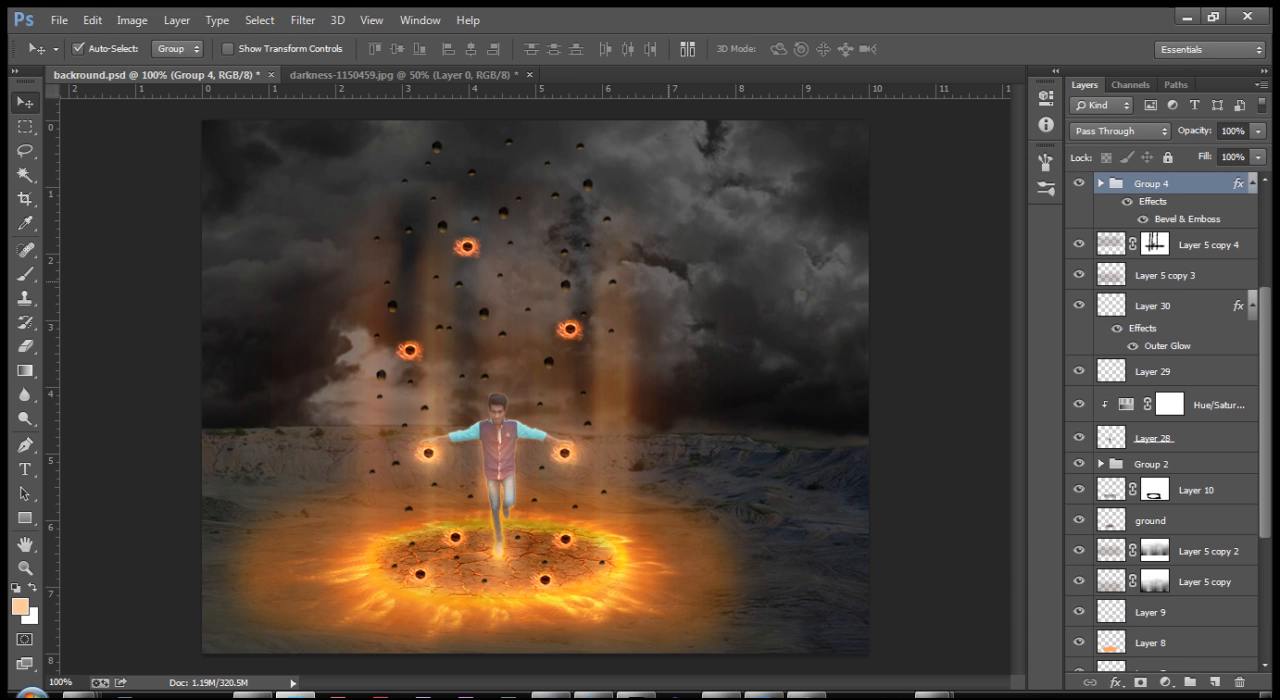
# Step: Add a new layer above all groups and fill it with a white-to-black radial gradient centred in the sky above the man
pyautogui.hotkey('ctrl', '-')
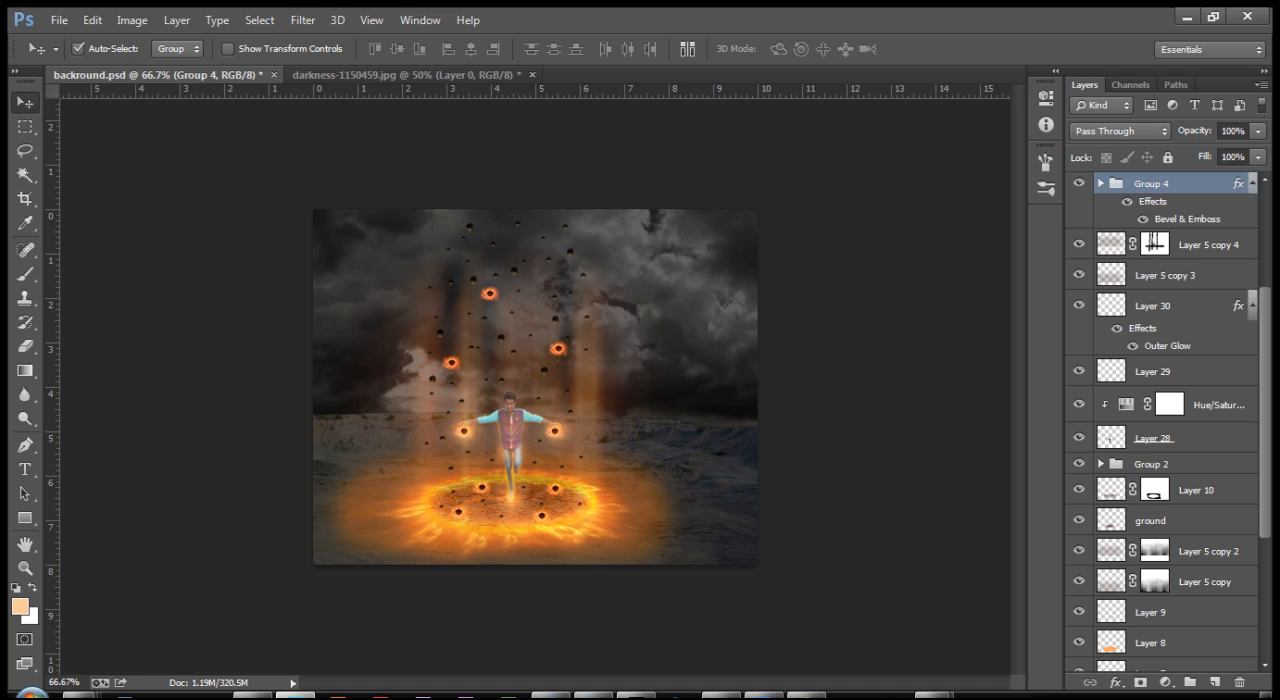
pyautogui.scroll(4, 1162, 420)
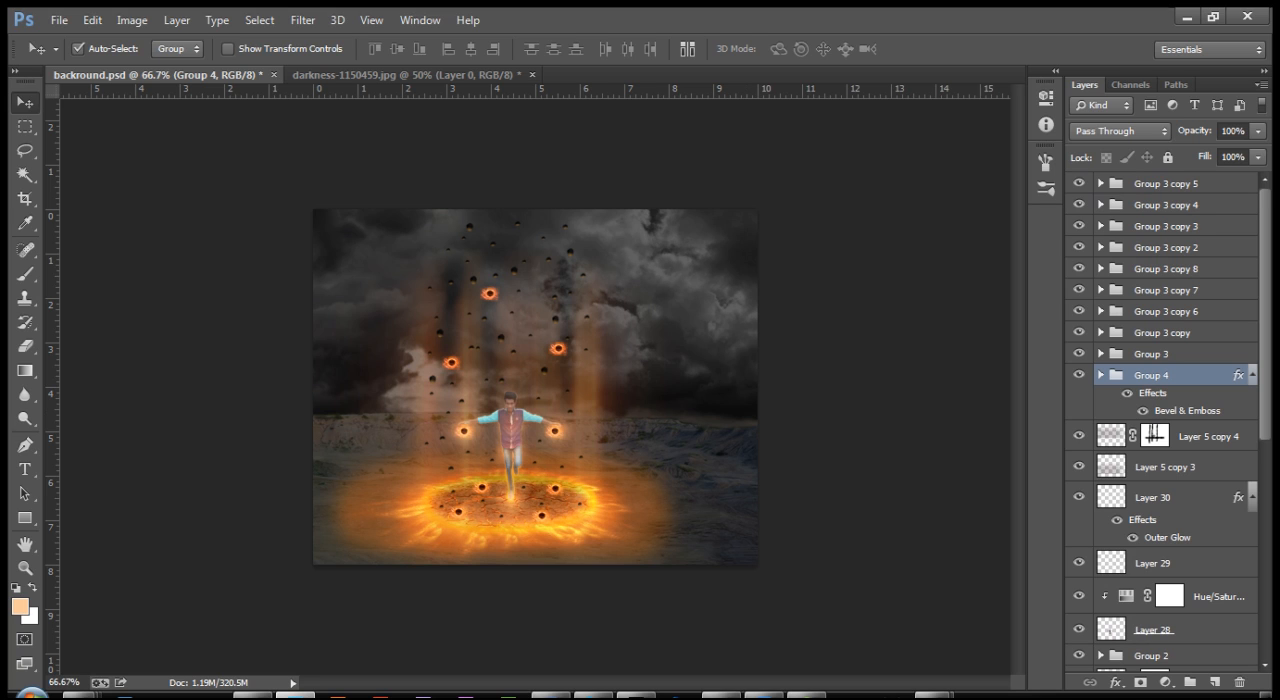
pyautogui.click(1166, 184)
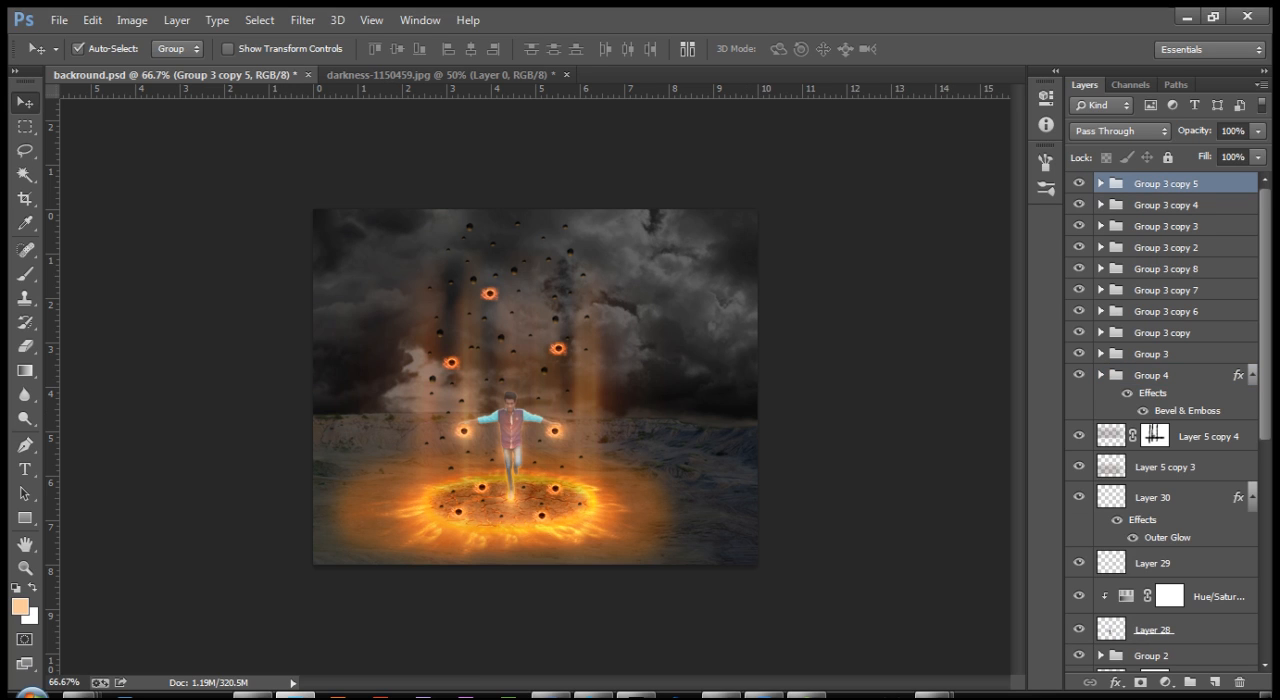
pyautogui.hotkey('ctrl', 'shift', 'n')
pyautogui.press('Return')
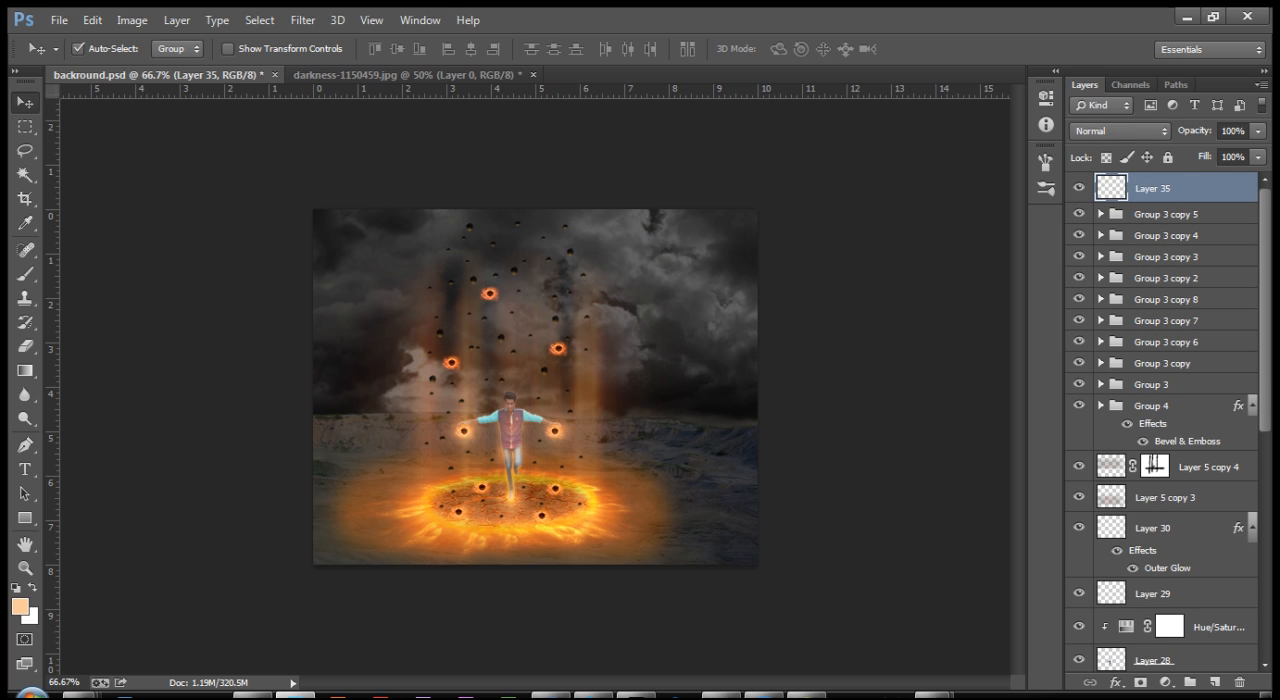
pyautogui.press('g')
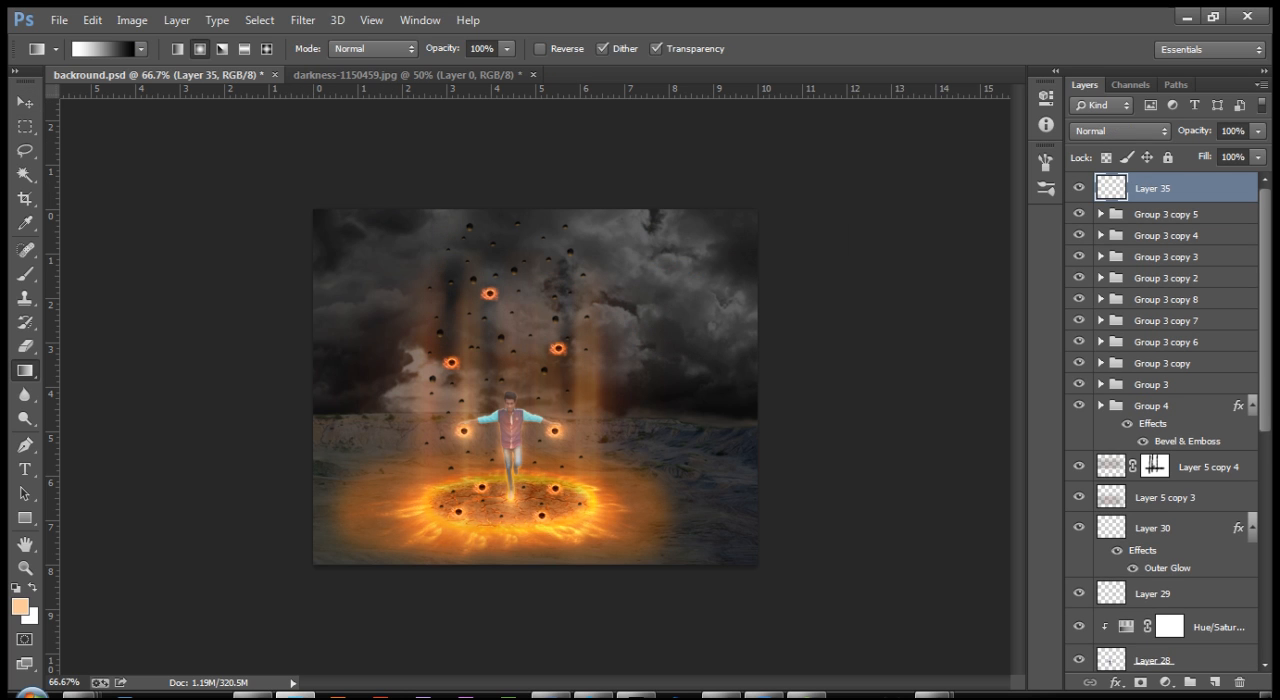
pyautogui.click(103, 49)
pyautogui.click(791, 127)
pyautogui.moveTo(516, 292); pyautogui.dragTo(514, 568)
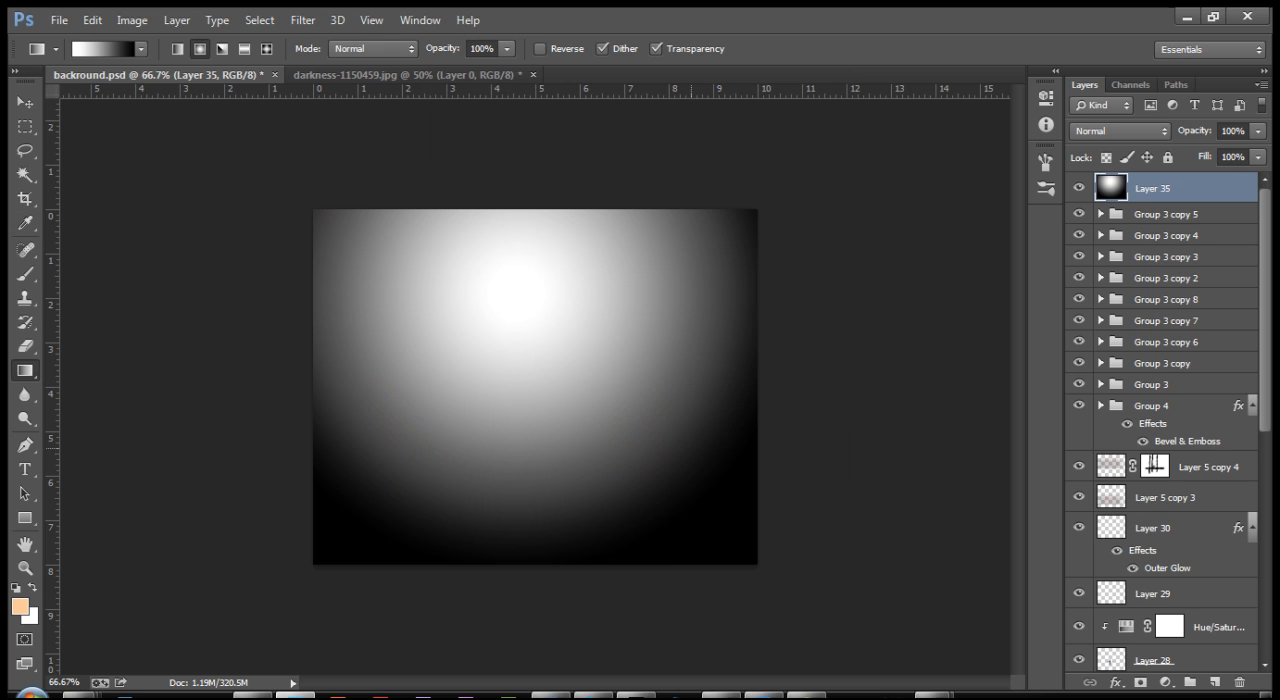
# Step: Try Overlay on the gradient layer and set its blend mode to Soft Light
pyautogui.click(1120, 131)
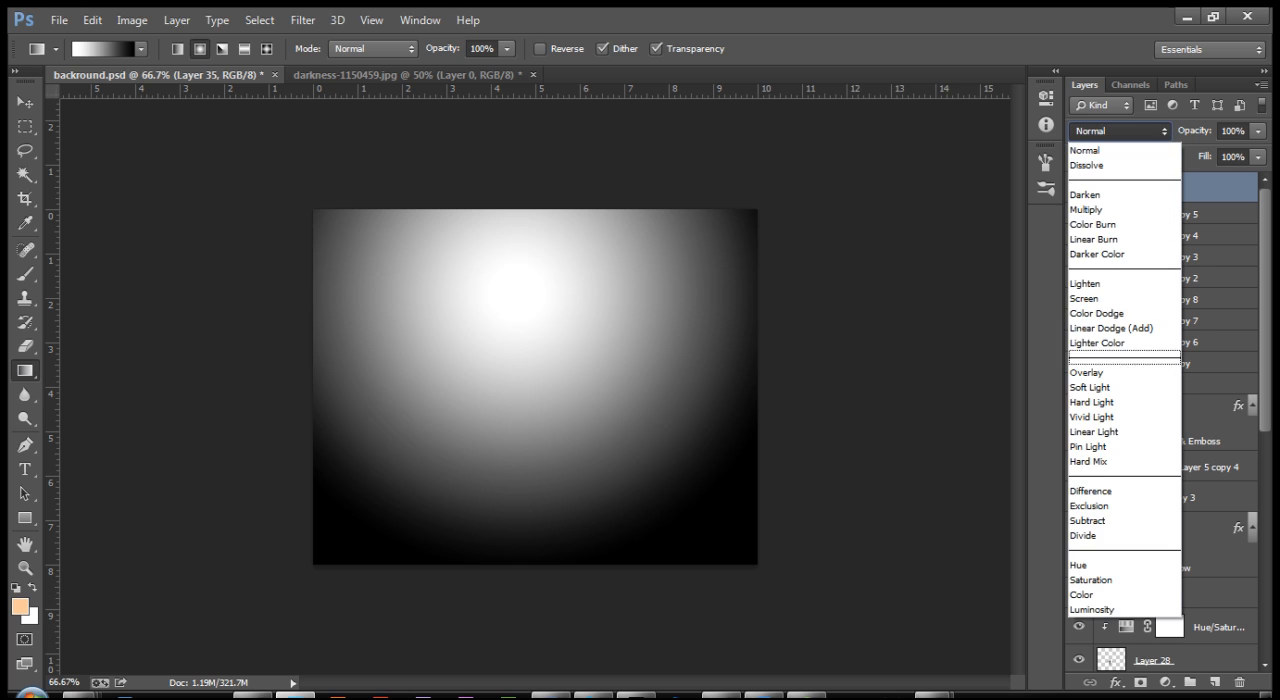
pyautogui.click(1135, 366)
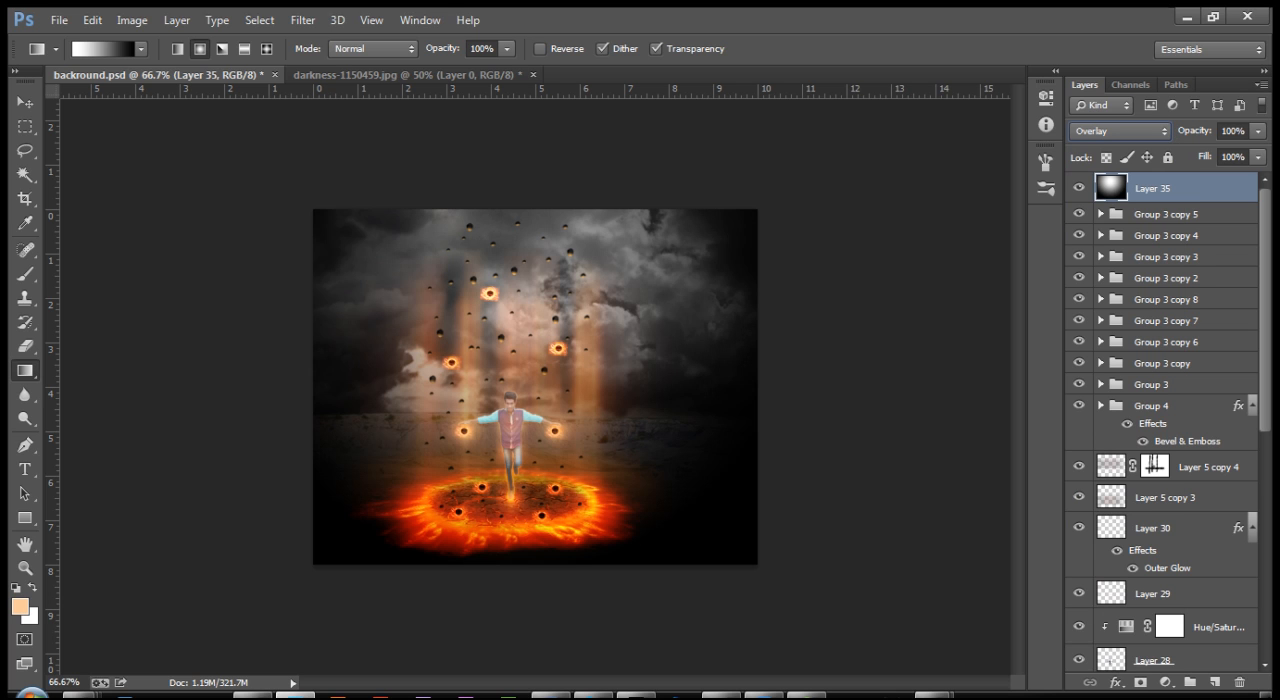
pyautogui.click(1120, 131)
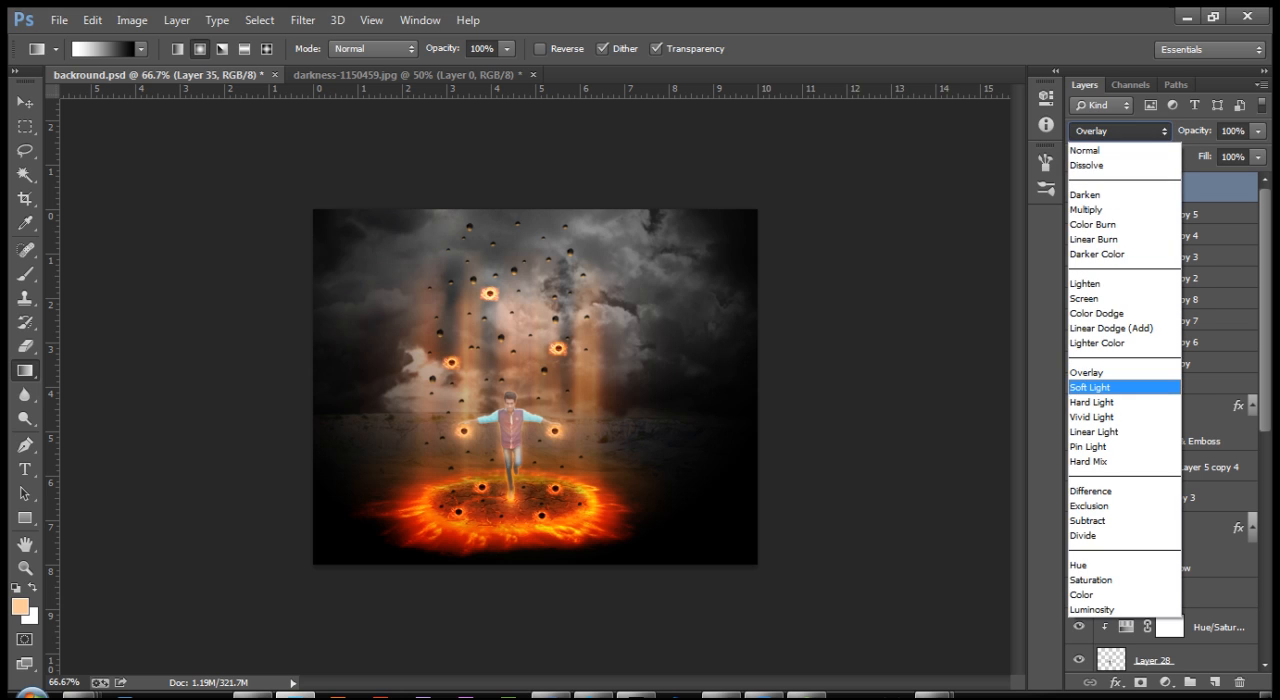
pyautogui.click(1120, 387)
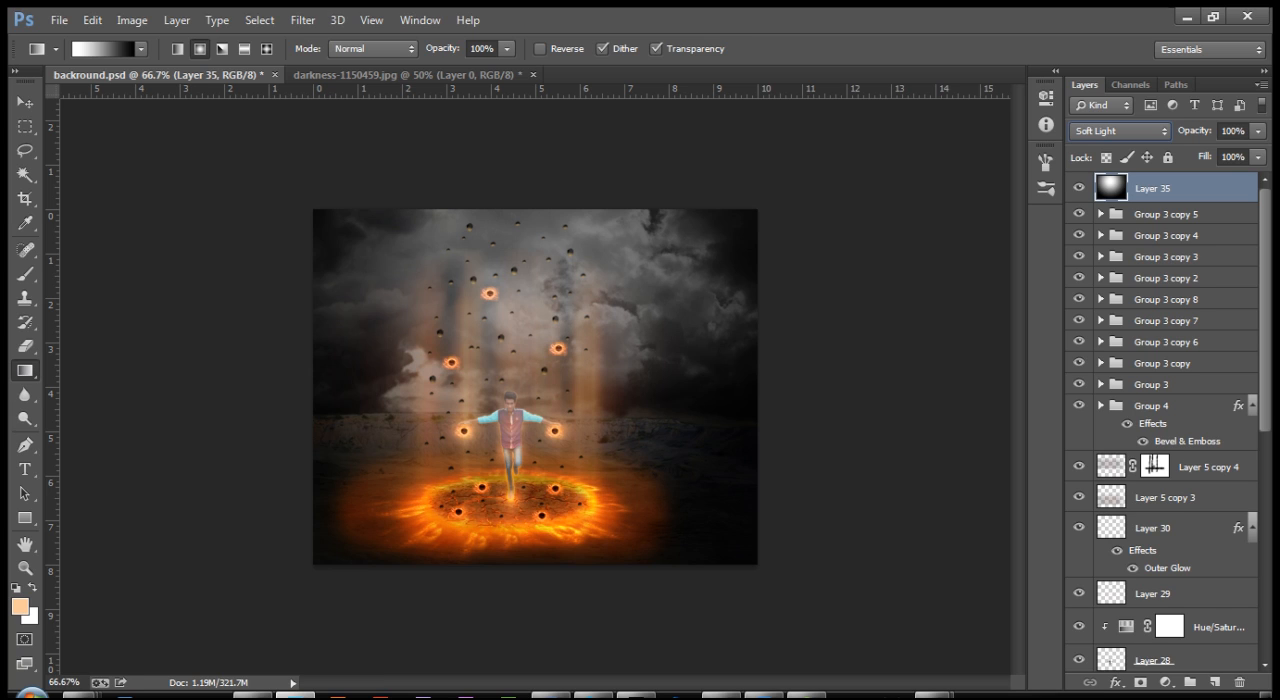
pyautogui.click(1067, 696)
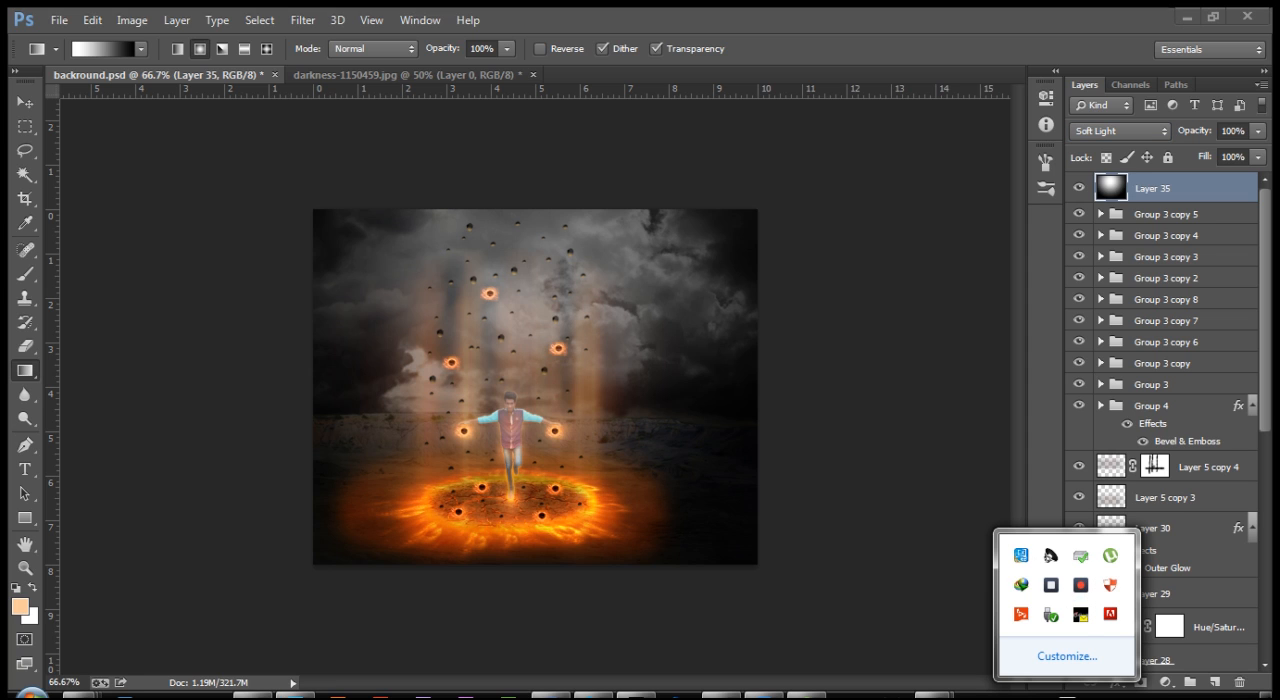
pyautogui.click(968, 468)
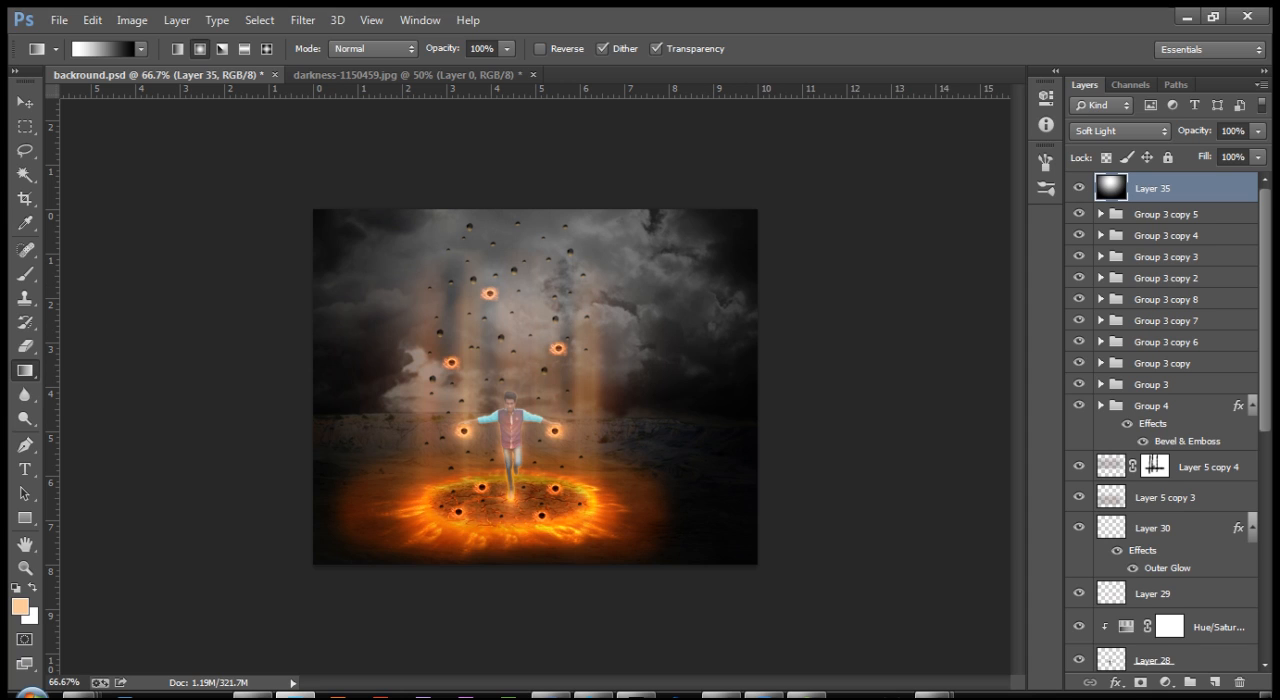
# Step: Add a layer mask to the gradient layer and paint it black along the image's left edge with a 150 px soft brush
pyautogui.click(1141, 682)
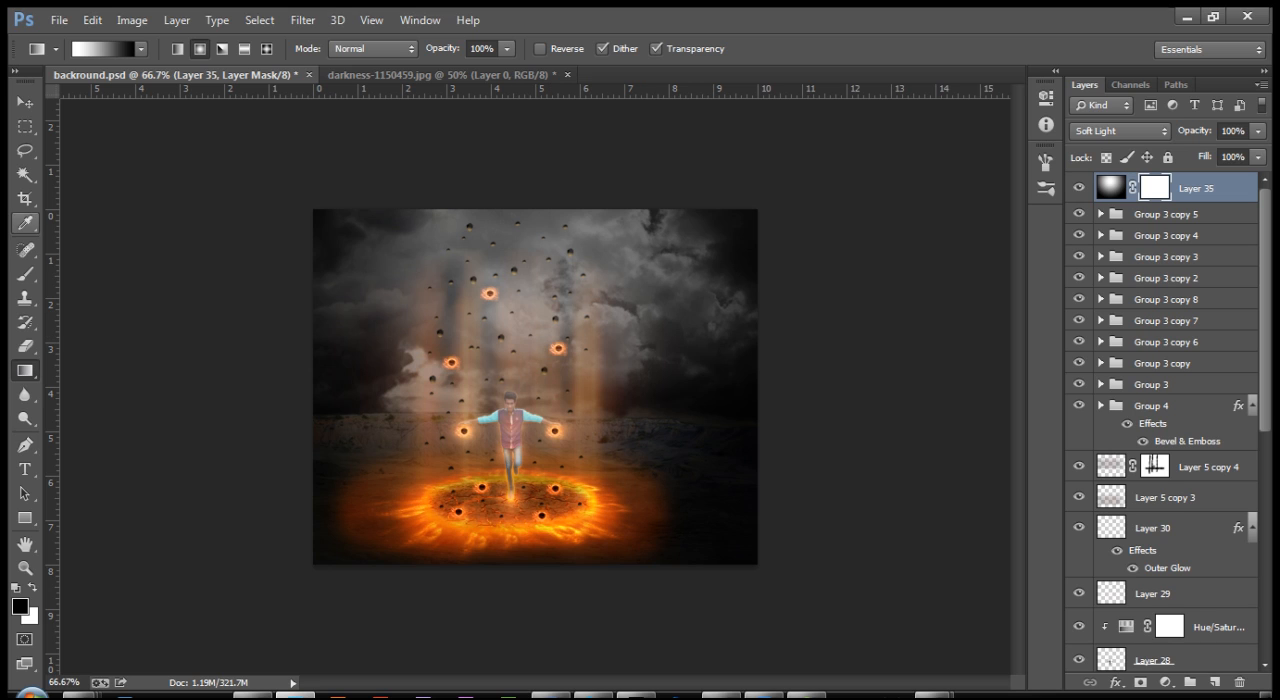
pyautogui.click(25, 272)
pyautogui.press(']')
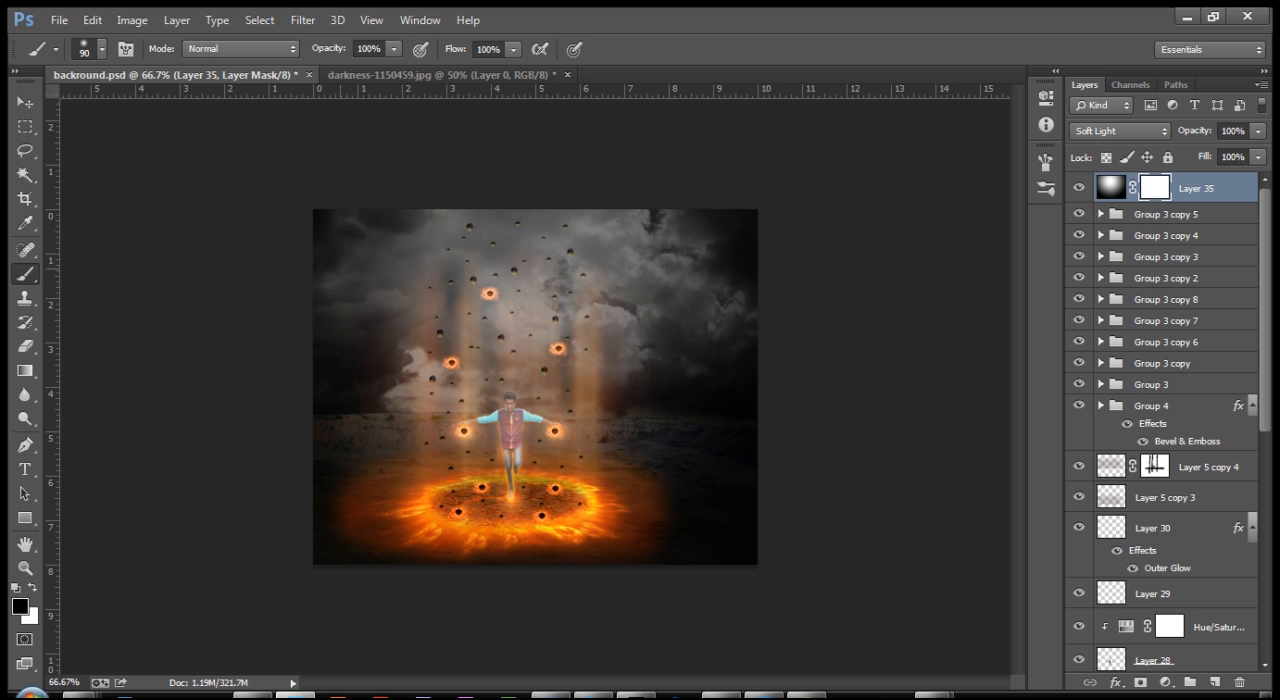
pyautogui.press(']')
pyautogui.press(']')
pyautogui.press(']')
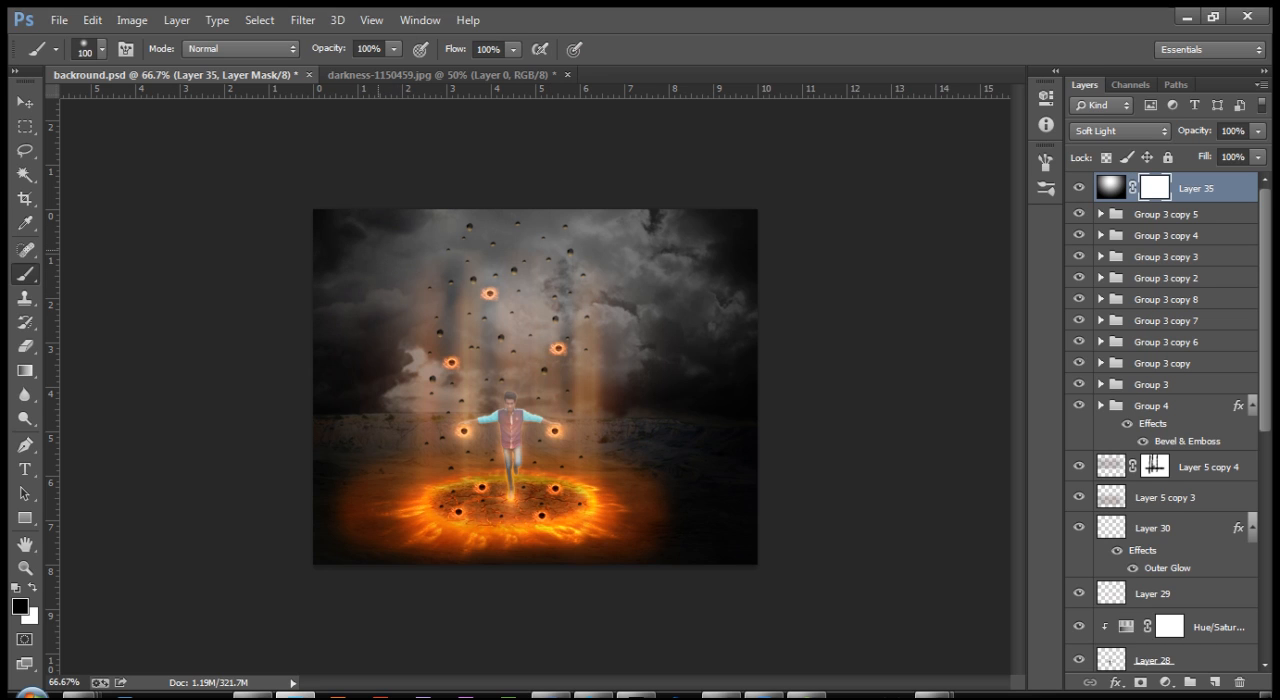
pyautogui.moveTo(342, 210)
pyautogui.mouseDown()
pyautogui.moveTo(350, 375)
pyautogui.moveTo(336, 500)
pyautogui.mouseUp()
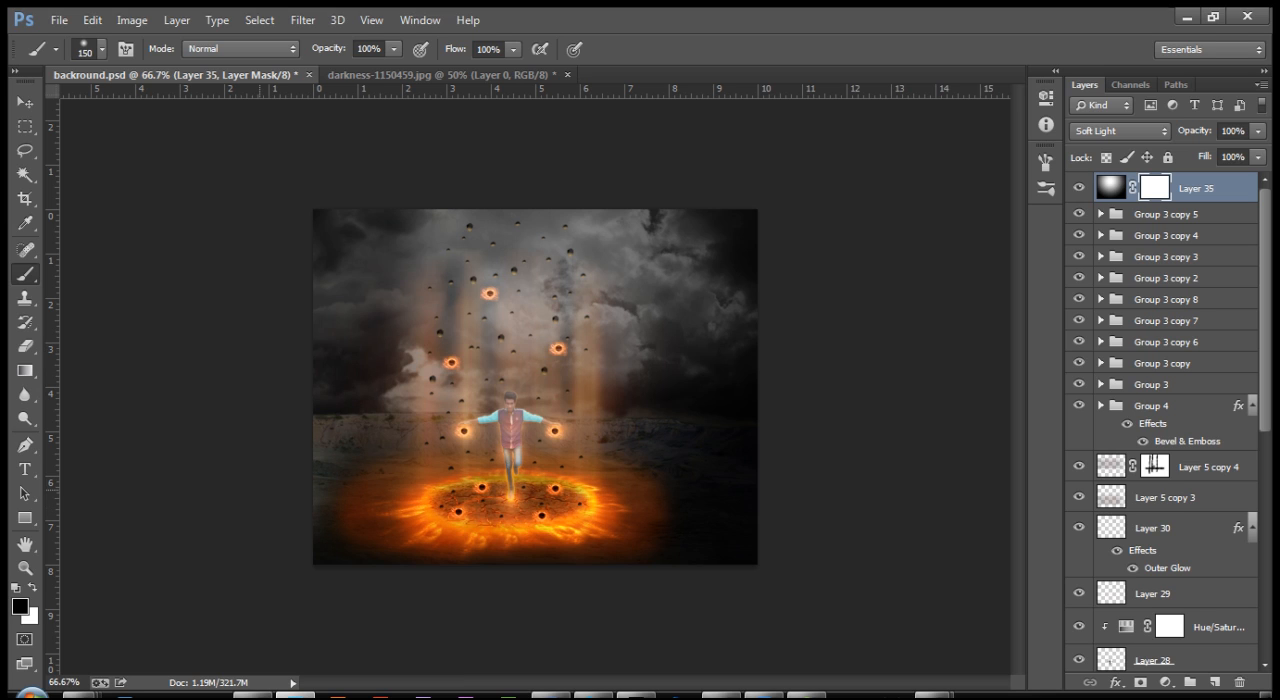
# Step: Mask out the gradient along the image's right edge and across the ground around the fiery circle
pyautogui.moveTo(735, 215); pyautogui.dragTo(745, 545)
pyautogui.moveTo(739, 598)
pyautogui.mouseDown()
pyautogui.moveTo(708, 564)
pyautogui.moveTo(732, 532)
pyautogui.mouseUp()
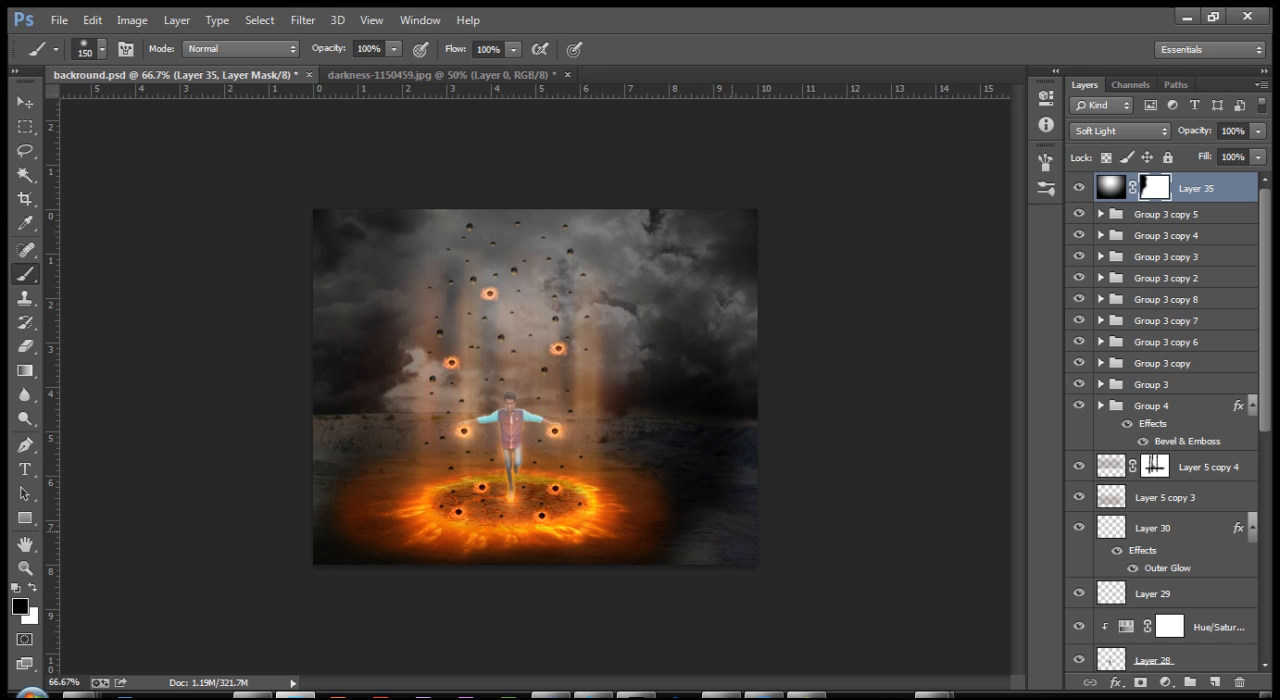
pyautogui.moveTo(752, 475)
pyautogui.mouseDown()
pyautogui.moveTo(712, 430)
pyautogui.moveTo(714, 468)
pyautogui.mouseUp()
pyautogui.moveTo(745, 547); pyautogui.dragTo(721, 532)
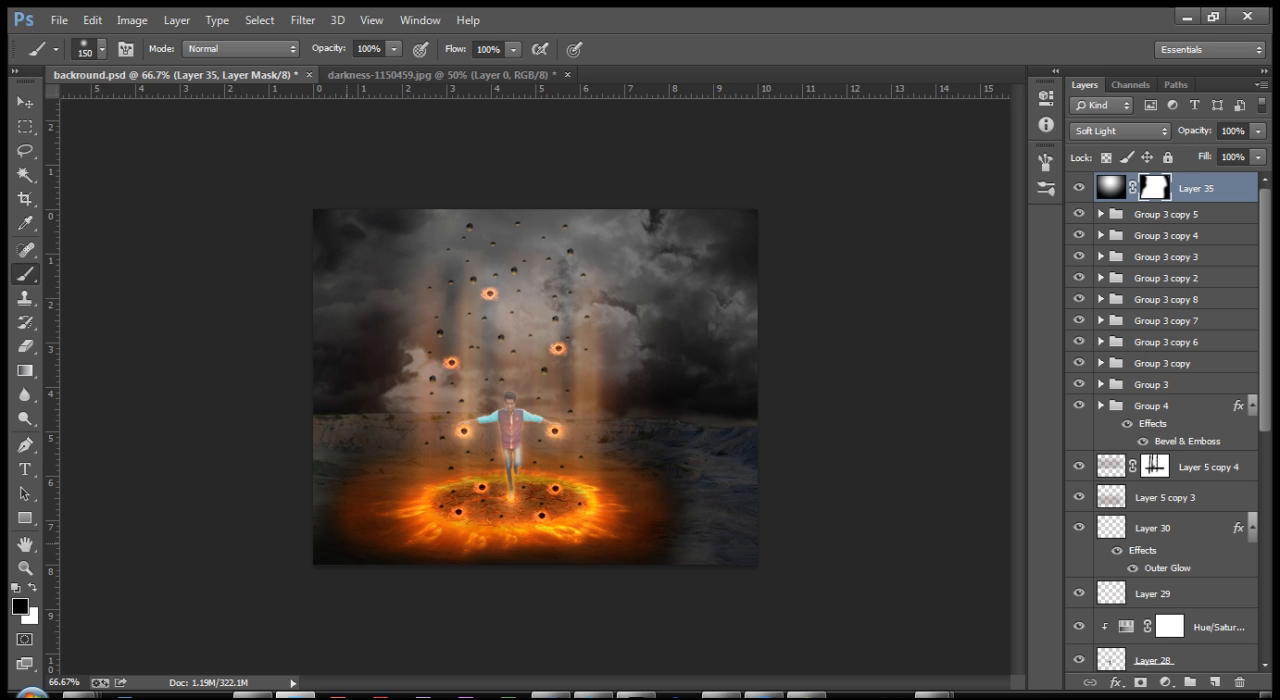
pyautogui.moveTo(349, 537)
pyautogui.mouseDown()
pyautogui.moveTo(479, 573)
pyautogui.moveTo(595, 567)
pyautogui.moveTo(629, 543)
pyautogui.moveTo(643, 505)
pyautogui.moveTo(655, 512)
pyautogui.moveTo(637, 487)
pyautogui.mouseUp()
pyautogui.moveTo(640, 558)
pyautogui.mouseDown()
pyautogui.moveTo(506, 570)
pyautogui.moveTo(372, 545)
pyautogui.moveTo(374, 497)
pyautogui.moveTo(352, 502)
pyautogui.mouseUp()
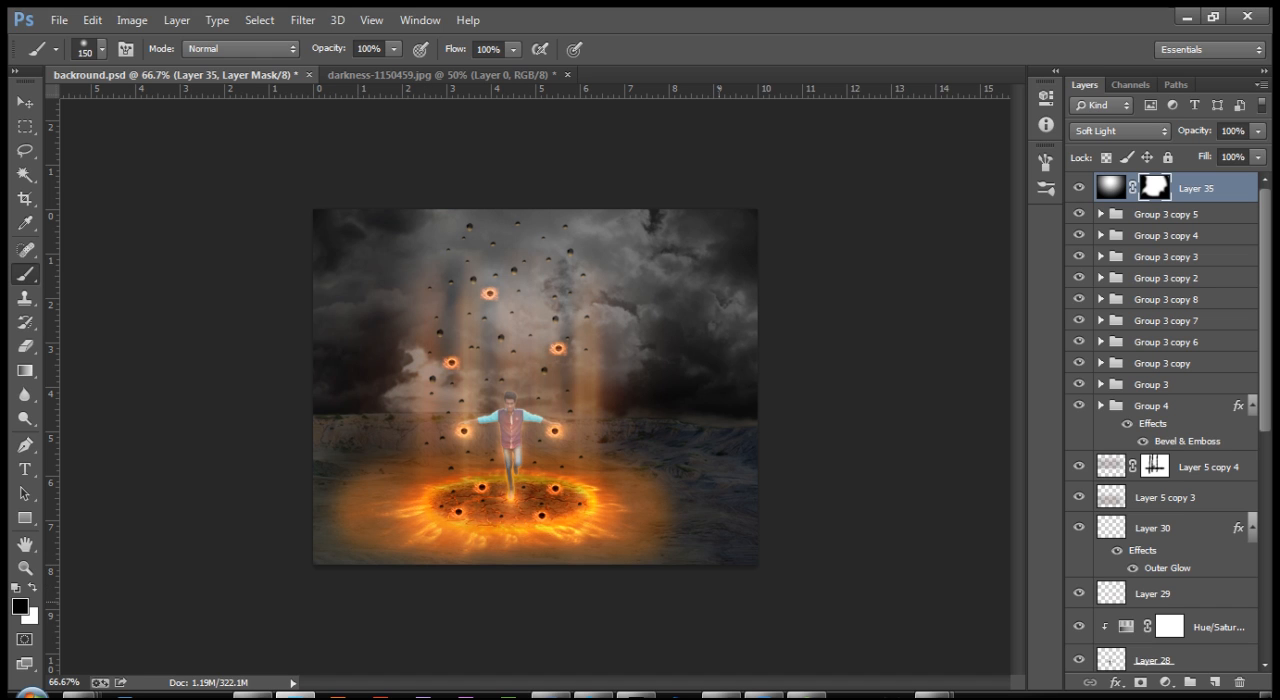
# Step: Add a new layer above the radial gradient layer and fill it with solid mid grey #7f7f7f
pyautogui.hotkey('ctrl', '+')
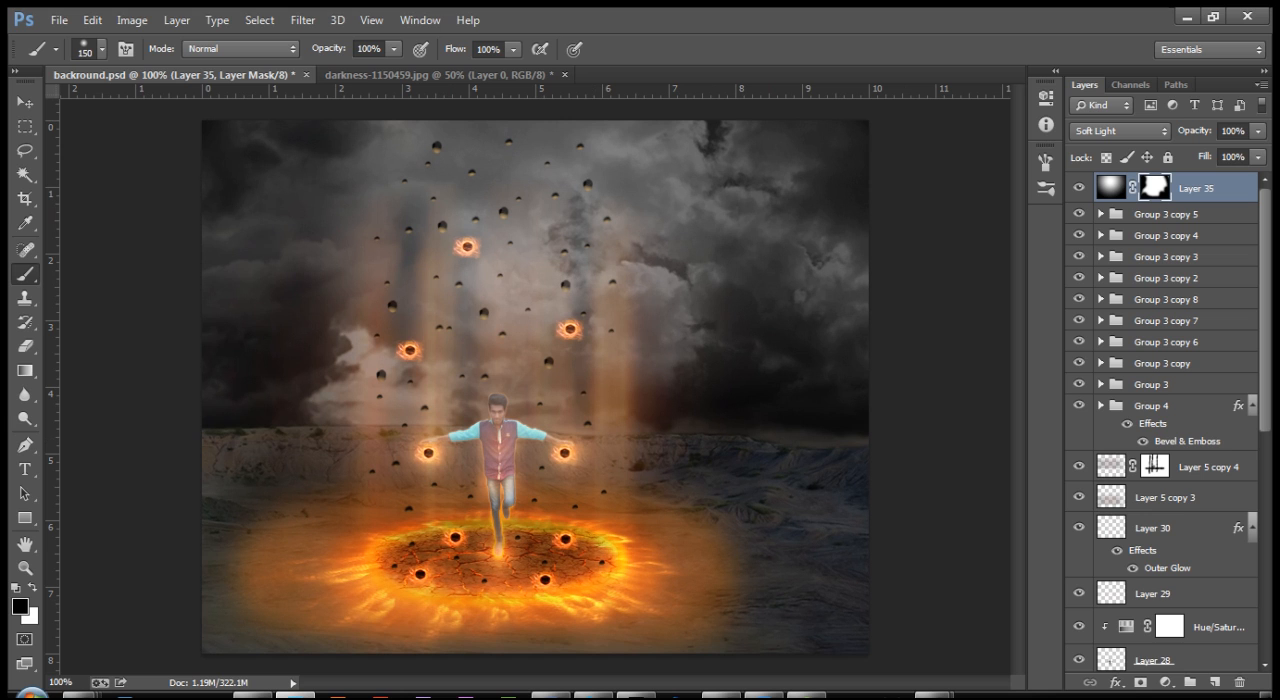
pyautogui.hotkey('ctrl', 'shift', 'n')
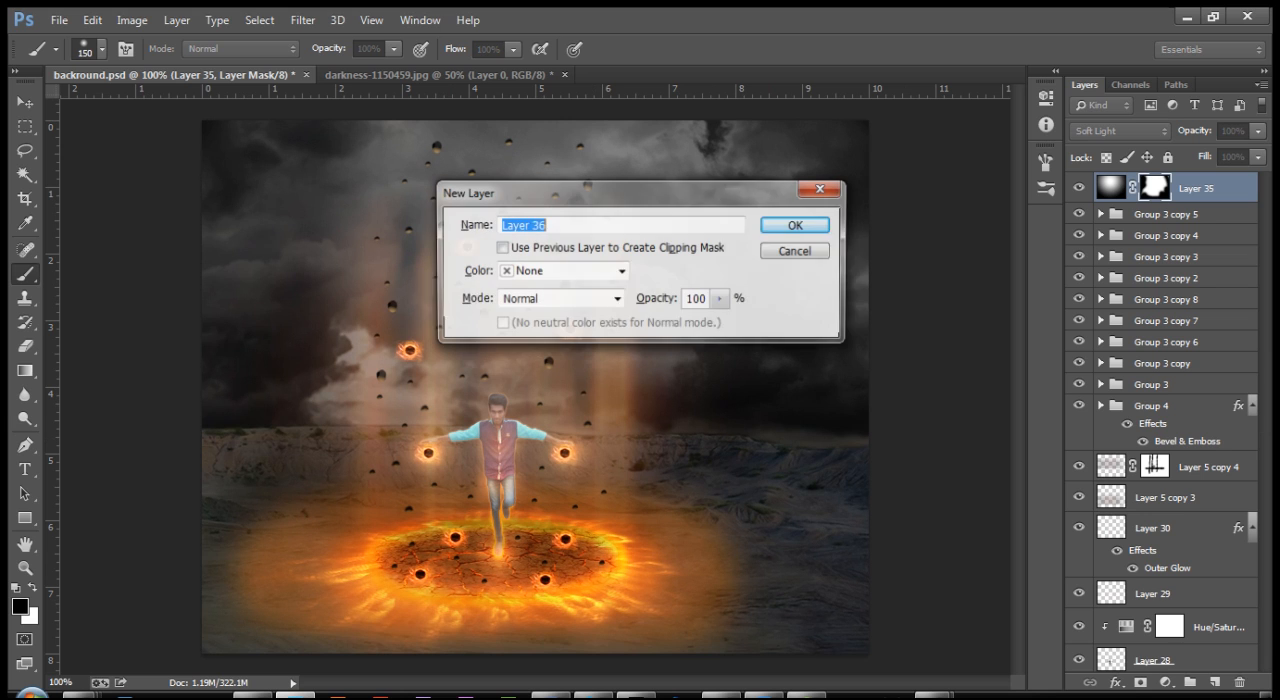
pyautogui.press('Return')
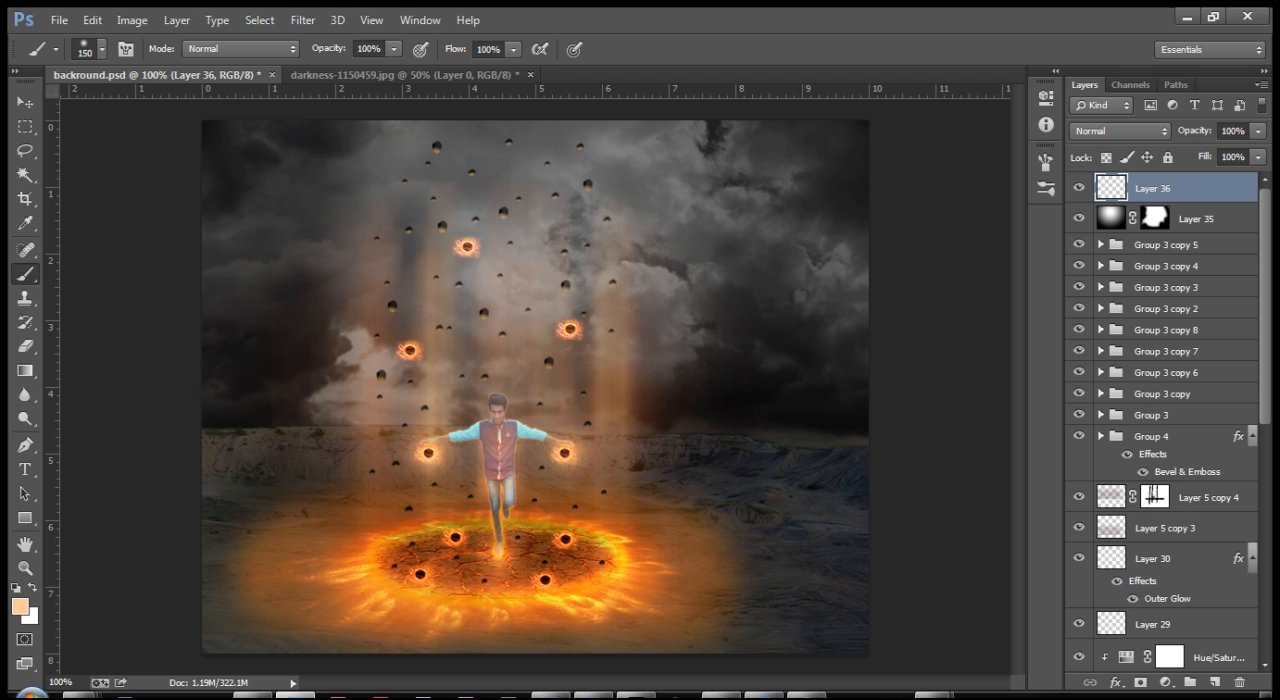
pyautogui.click(20, 606)
pyautogui.moveTo(402, 272); pyautogui.dragTo(401, 291)
pyautogui.click(826, 162)
pyautogui.hotkey('alt', 'BackSpace')
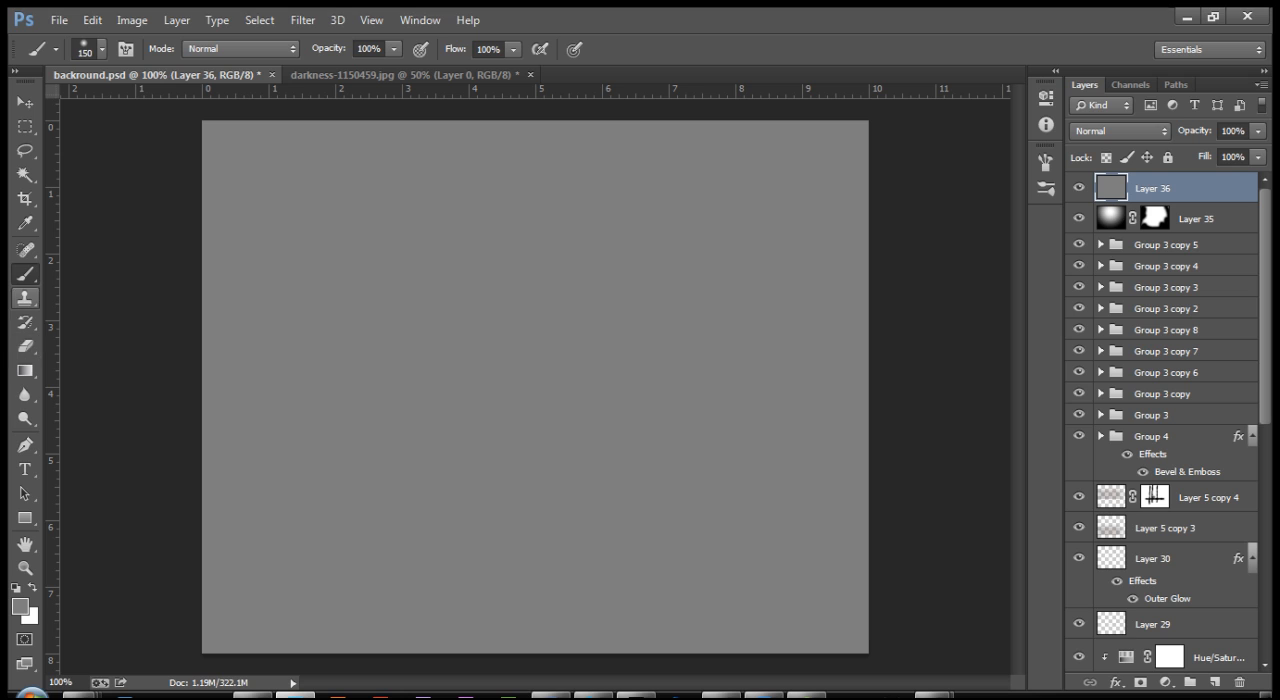
# Step: Switch to the Dodge tool and toggle the grey layer's visibility to compare it with the scene beneath
pyautogui.click(25, 394)
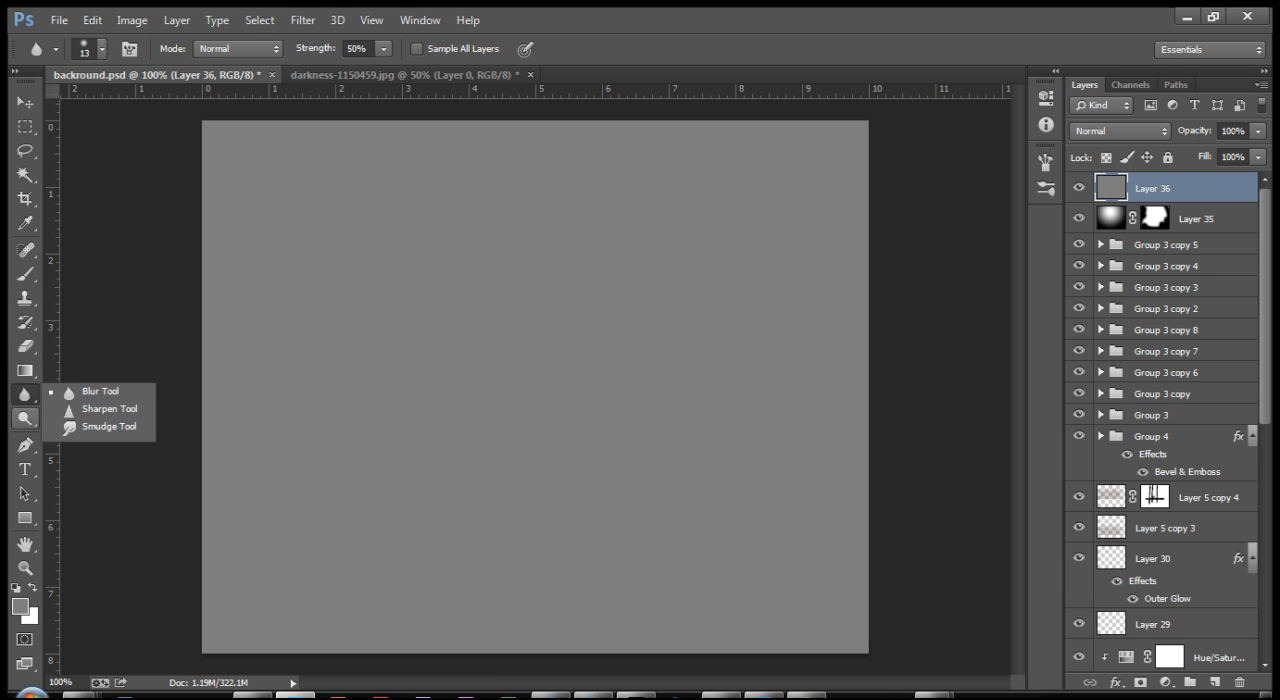
pyautogui.click(25, 418)
pyautogui.click(105, 416)
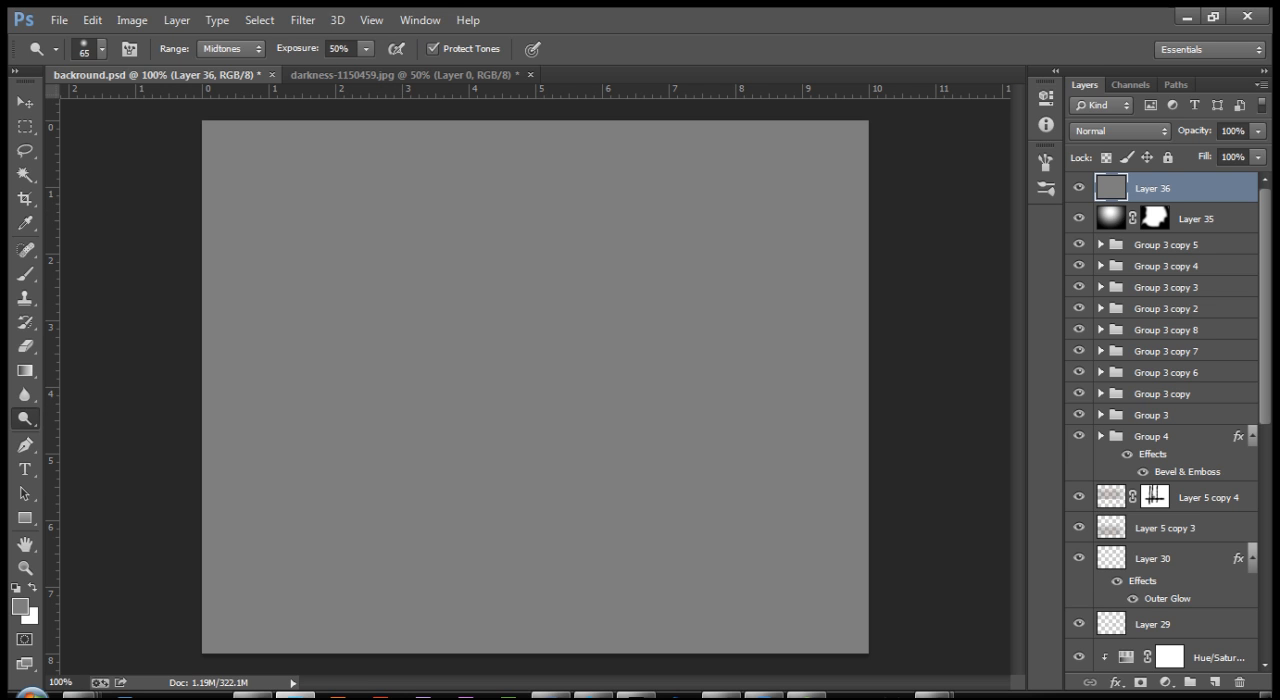
pyautogui.click(1079, 188)
pyautogui.click(1079, 188)
# Step: Try dodging vertical light streaks down the grey layer with the 65 px brush and undo all of the strokes
pyautogui.moveTo(425, 205)
pyautogui.mouseDown()
pyautogui.moveTo(406, 395)
pyautogui.moveTo(416, 628)
pyautogui.mouseUp()
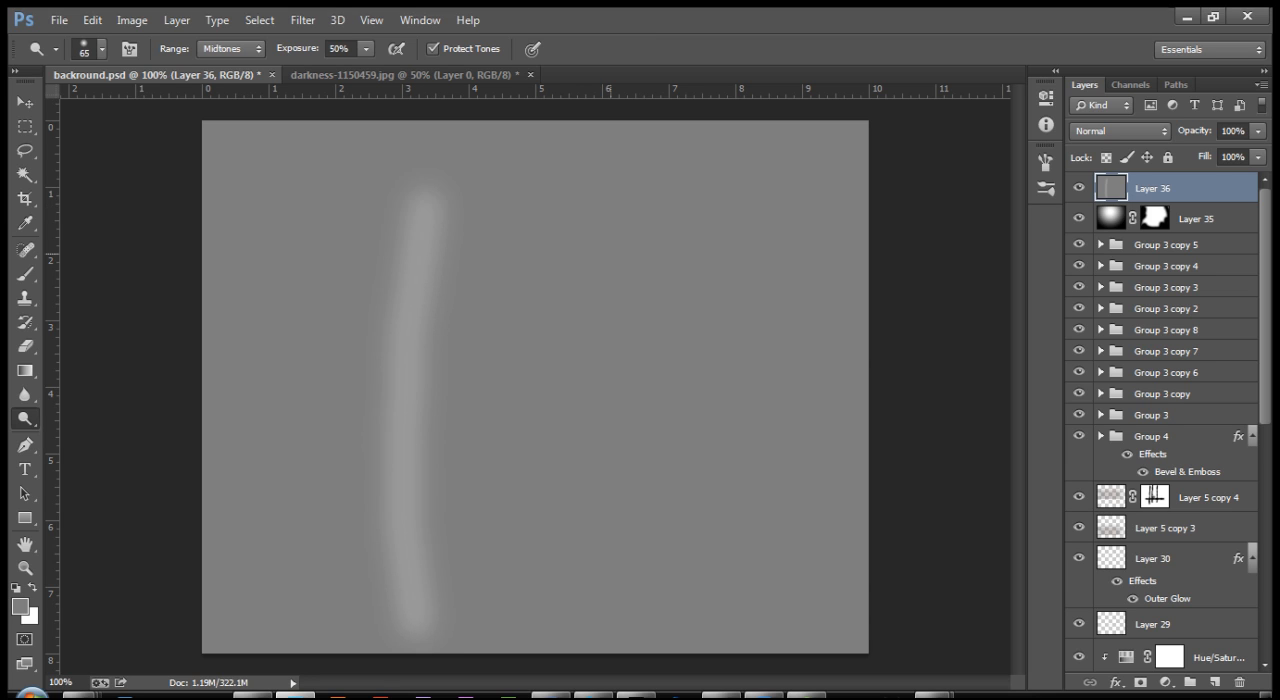
pyautogui.moveTo(650, 188)
pyautogui.mouseDown()
pyautogui.moveTo(674, 455)
pyautogui.moveTo(648, 635)
pyautogui.mouseUp()
pyautogui.moveTo(493, 200)
pyautogui.mouseDown()
pyautogui.moveTo(468, 325)
pyautogui.moveTo(471, 500)
pyautogui.moveTo(502, 602)
pyautogui.mouseUp()
pyautogui.moveTo(570, 198); pyautogui.dragTo(595, 610)
pyautogui.hotkey('ctrl', 'alt', 'z')
pyautogui.hotkey('ctrl', 'alt', 'z')
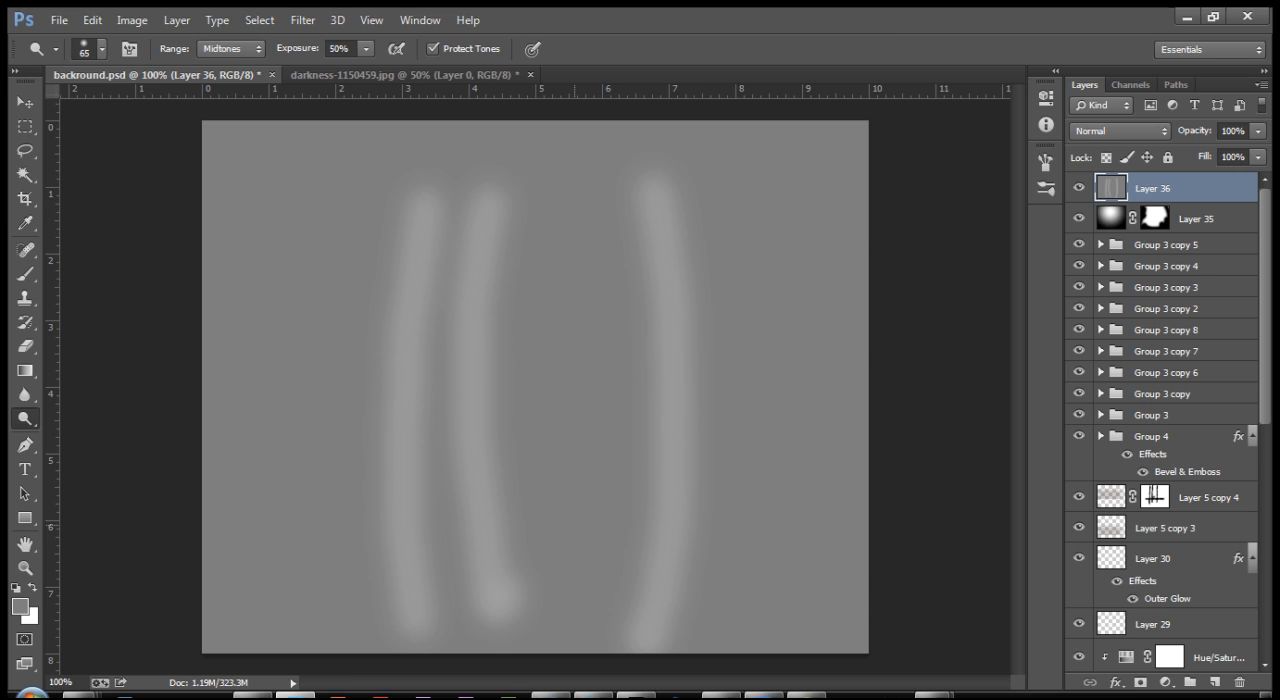
pyautogui.moveTo(488, 205); pyautogui.dragTo(485, 620)
pyautogui.moveTo(581, 195); pyautogui.dragTo(580, 605)
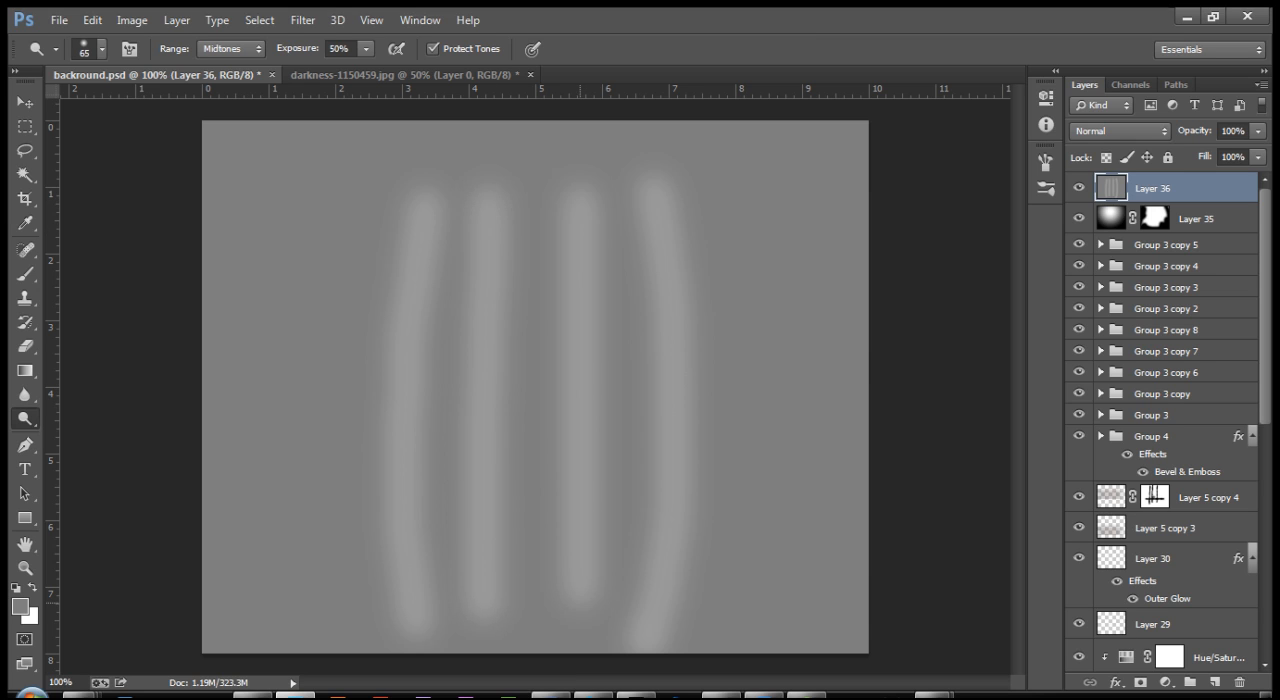
pyautogui.hotkey('ctrl', 'alt', 'z')
pyautogui.hotkey('ctrl', 'alt', 'z')
pyautogui.hotkey('ctrl', 'alt', 'z')
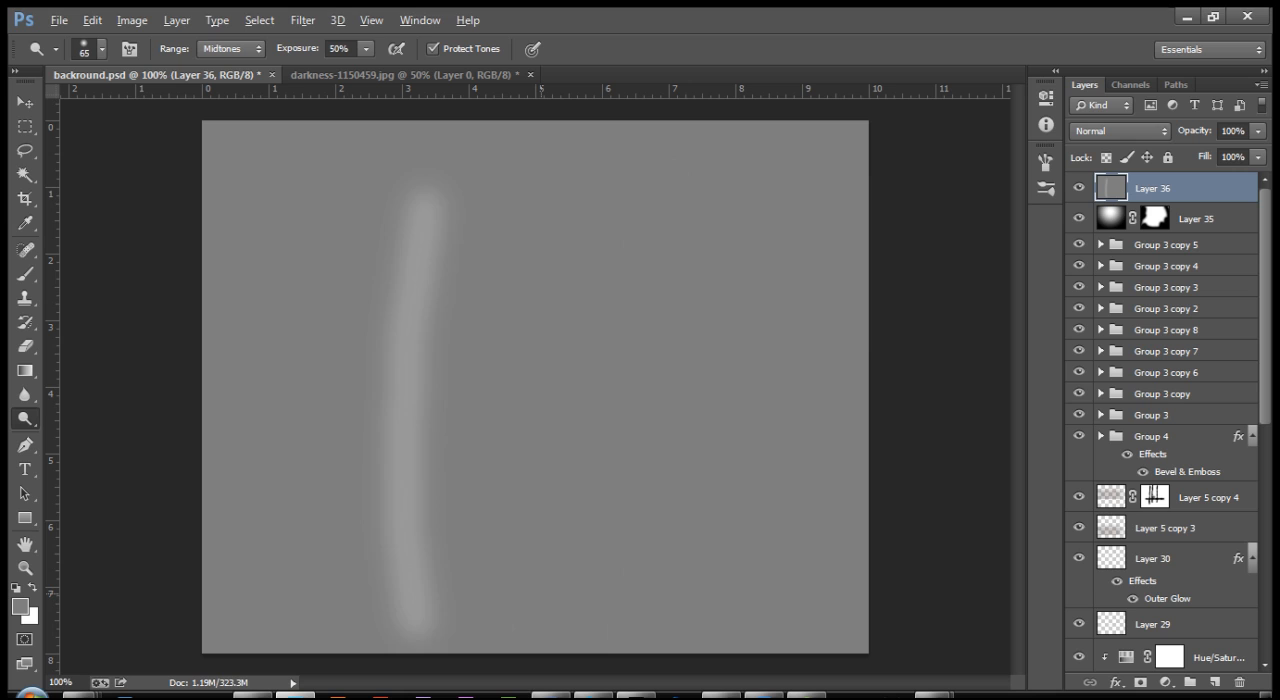
pyautogui.hotkey('ctrl', 'alt', 'z')
pyautogui.moveTo(443, 172); pyautogui.dragTo(432, 560)
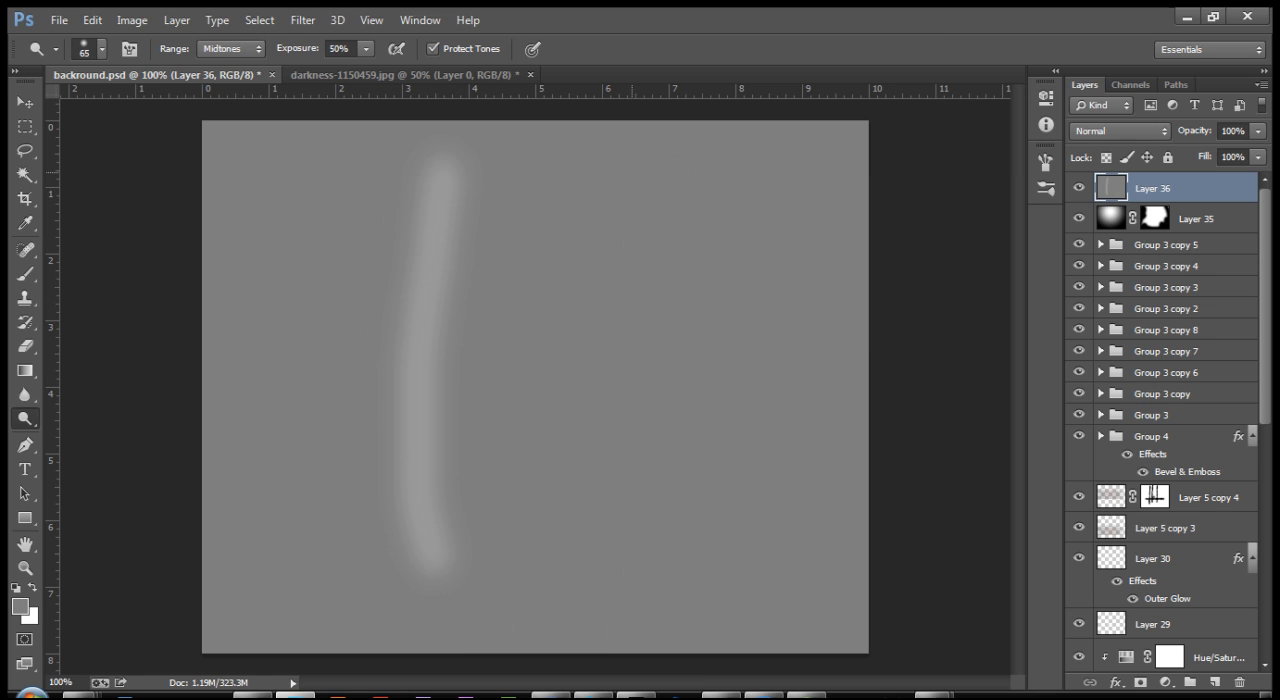
pyautogui.moveTo(634, 165)
pyautogui.mouseDown()
pyautogui.moveTo(666, 450)
pyautogui.moveTo(662, 562)
pyautogui.mouseUp()
pyautogui.hotkey('ctrl', 'alt', 'z')
pyautogui.hotkey('ctrl', 'alt', 'z')
# Step: Dodge four vertical streaks down the grey layer, the outer two bowed outward, and brighten the foot of the second streak
pyautogui.moveTo(428, 160)
pyautogui.mouseDown()
pyautogui.moveTo(410, 312)
pyautogui.moveTo(442, 555)
pyautogui.mouseUp()
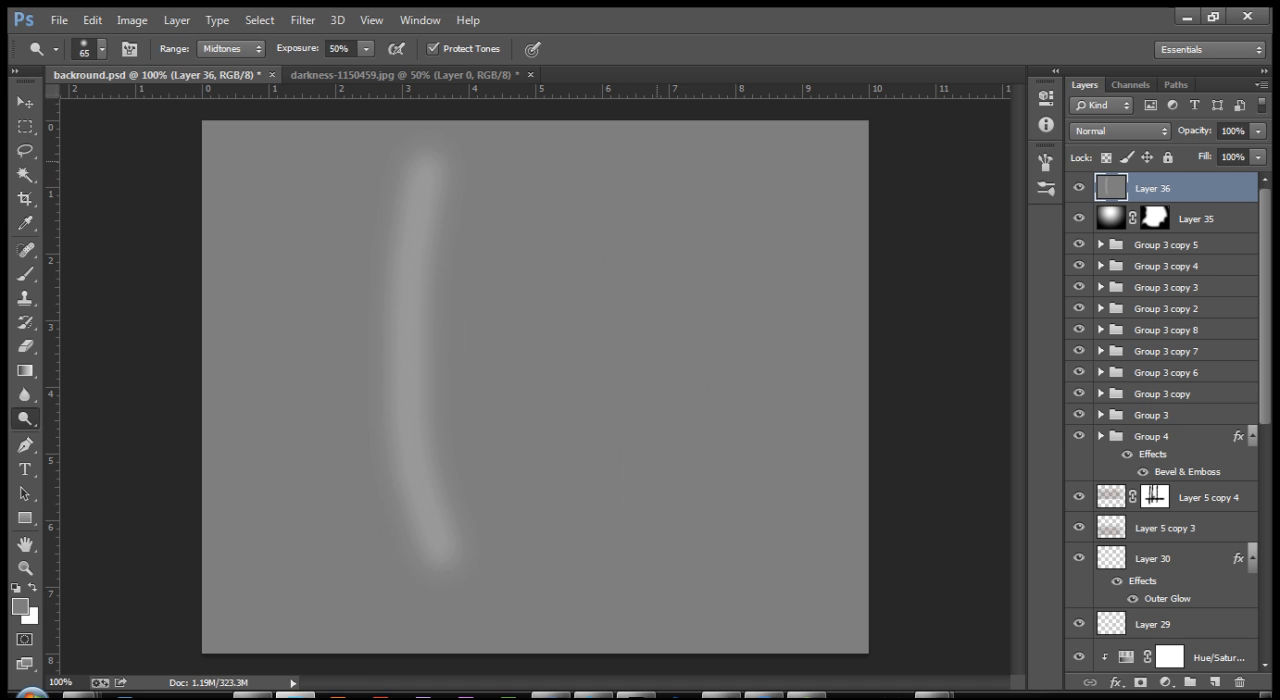
pyautogui.moveTo(656, 160)
pyautogui.mouseDown()
pyautogui.moveTo(690, 385)
pyautogui.moveTo(672, 575)
pyautogui.mouseUp()
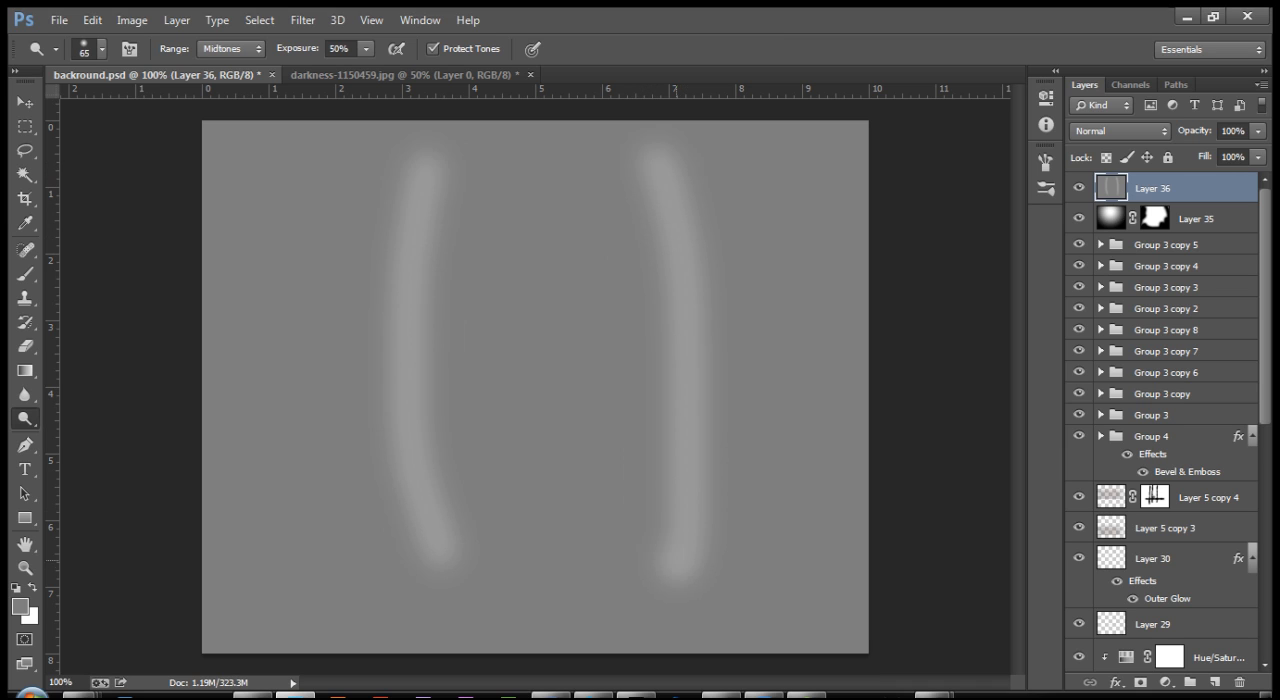
pyautogui.hotkey('ctrl', 'alt', 'z')
pyautogui.moveTo(668, 158)
pyautogui.mouseDown()
pyautogui.moveTo(705, 290)
pyautogui.moveTo(688, 578)
pyautogui.mouseUp()
pyautogui.moveTo(498, 162); pyautogui.dragTo(497, 520)
pyautogui.moveTo(592, 158); pyautogui.dragTo(604, 545)
pyautogui.click(494, 505)
pyautogui.click(495, 532)
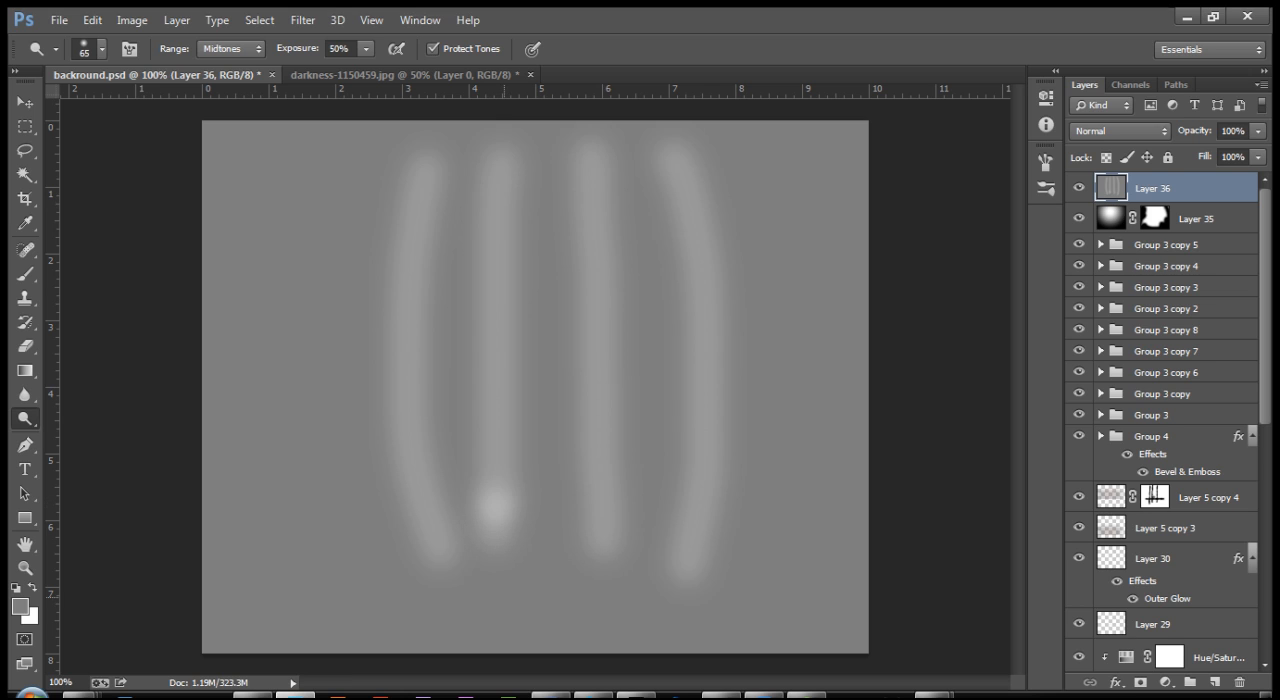
# Step: Dodge a rough ring on the grey layer where the fiery circle lies and set the layer's blend mode to Overlay
pyautogui.moveTo(432, 585); pyautogui.dragTo(497, 558)
pyautogui.moveTo(592, 556)
pyautogui.mouseDown()
pyautogui.moveTo(660, 550)
pyautogui.moveTo(684, 602)
pyautogui.moveTo(584, 646)
pyautogui.moveTo(466, 636)
pyautogui.moveTo(440, 612)
pyautogui.moveTo(485, 572)
pyautogui.moveTo(440, 625)
pyautogui.mouseUp()
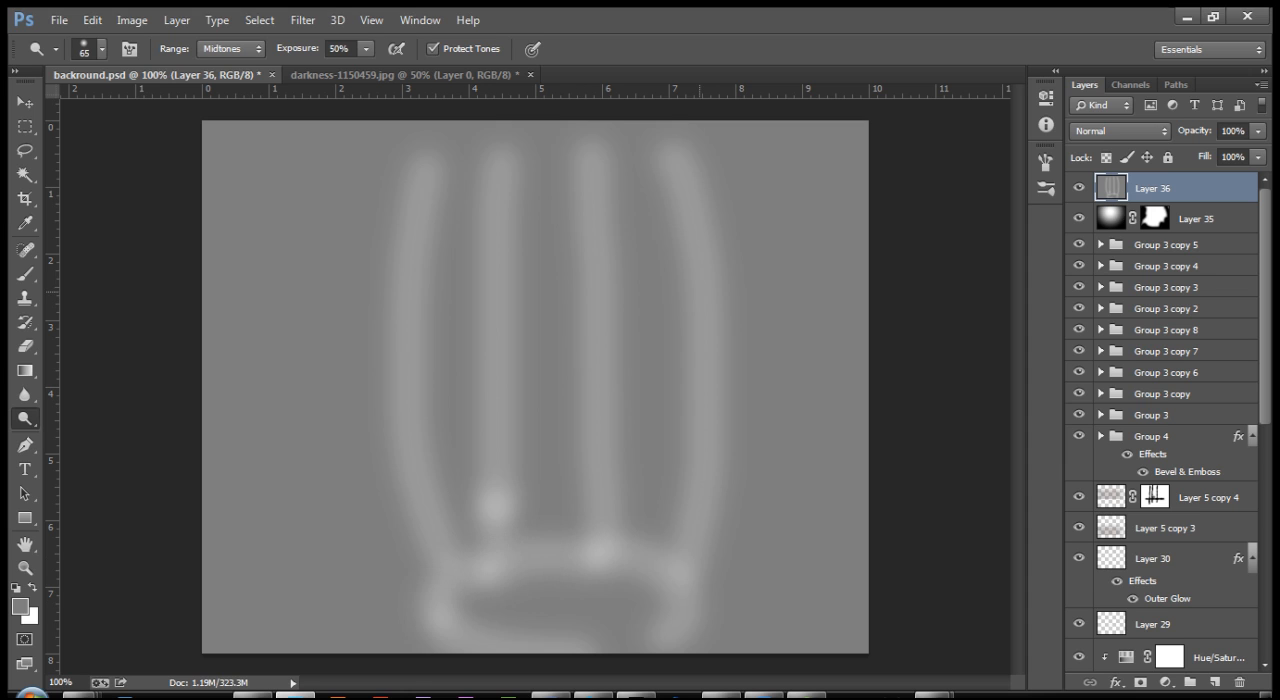
pyautogui.click(1118, 131)
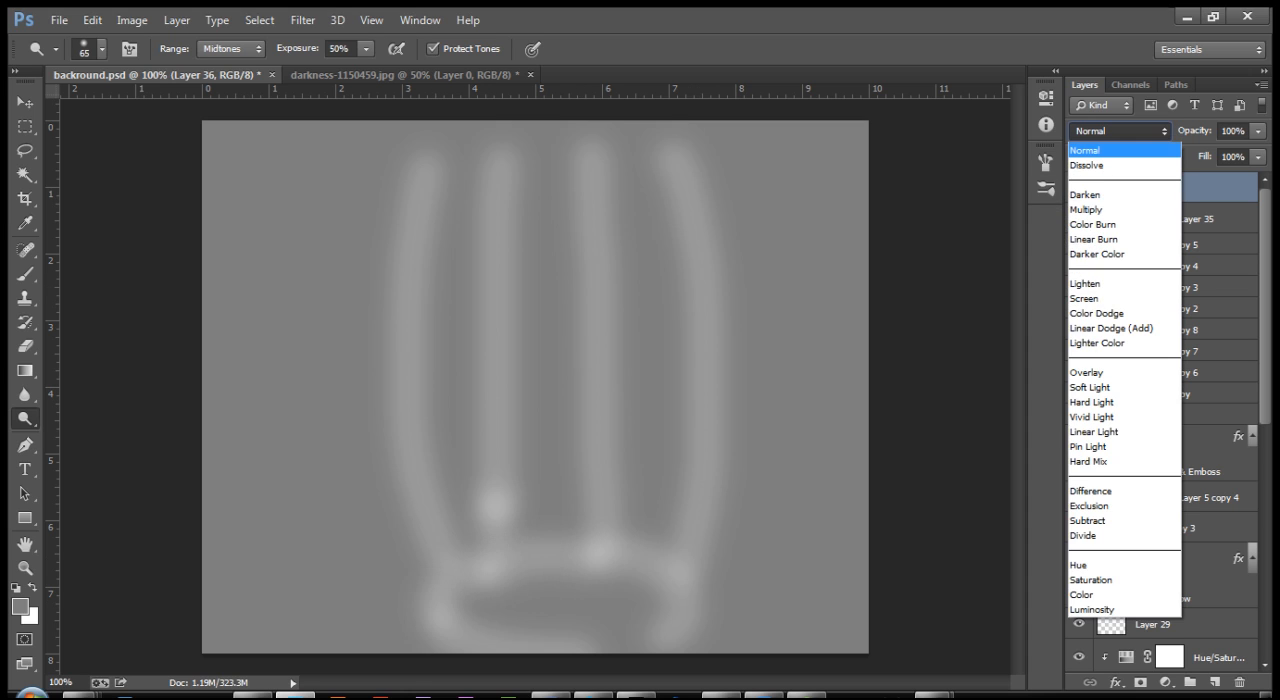
pyautogui.click(1087, 373)
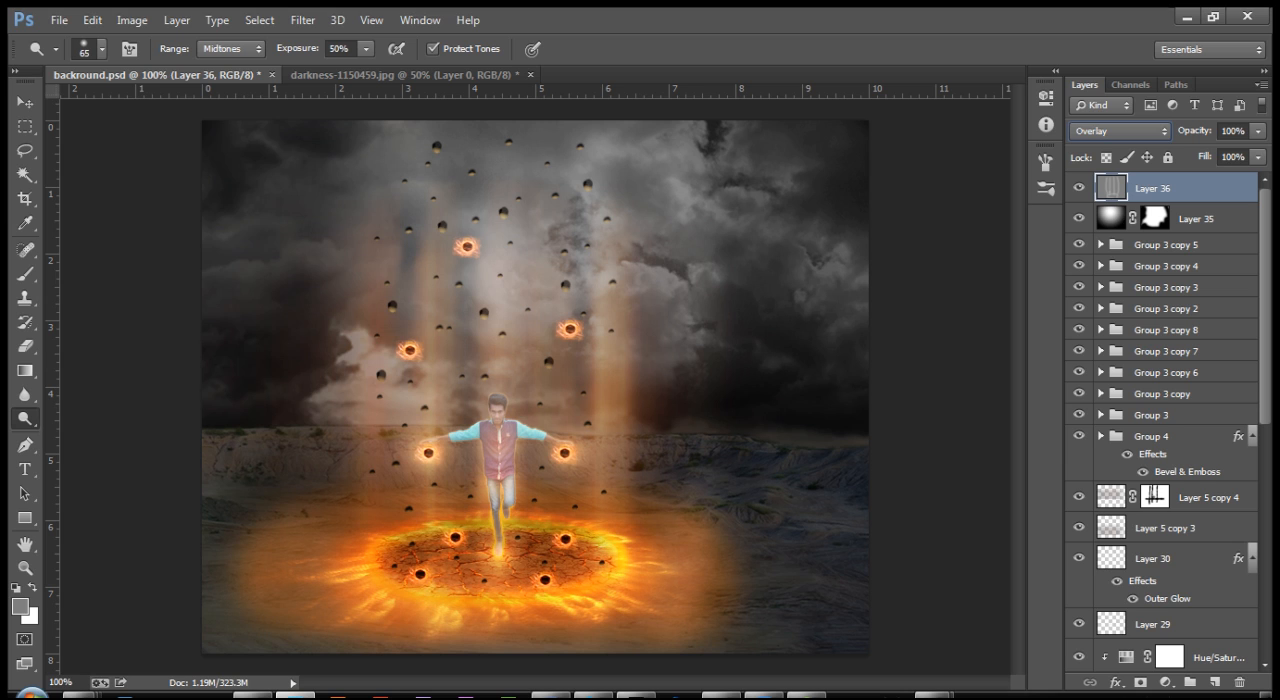
# Step: Add a Gradient Map adjustment layer above the dodged layer and set its gradient's starting colour stop to #2C7BC4
pyautogui.click(1164, 681)
pyautogui.click(1153, 650)
pyautogui.click(880, 147)
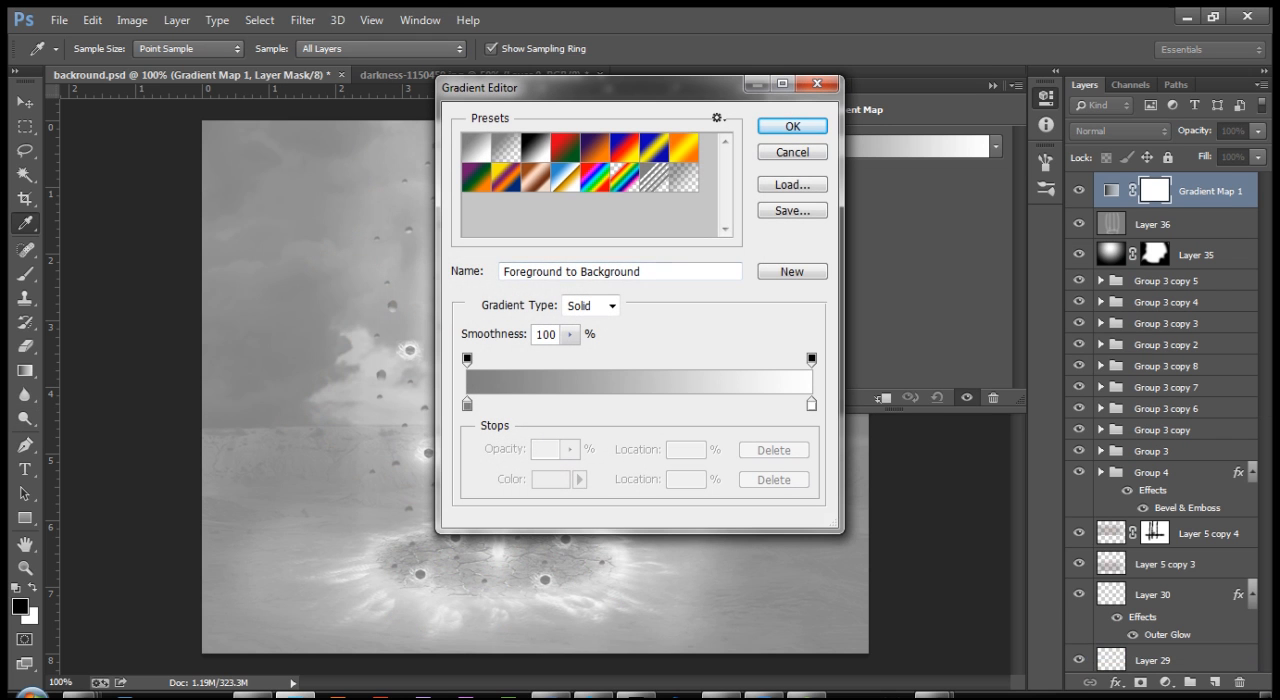
pyautogui.doubleClick(467, 404)
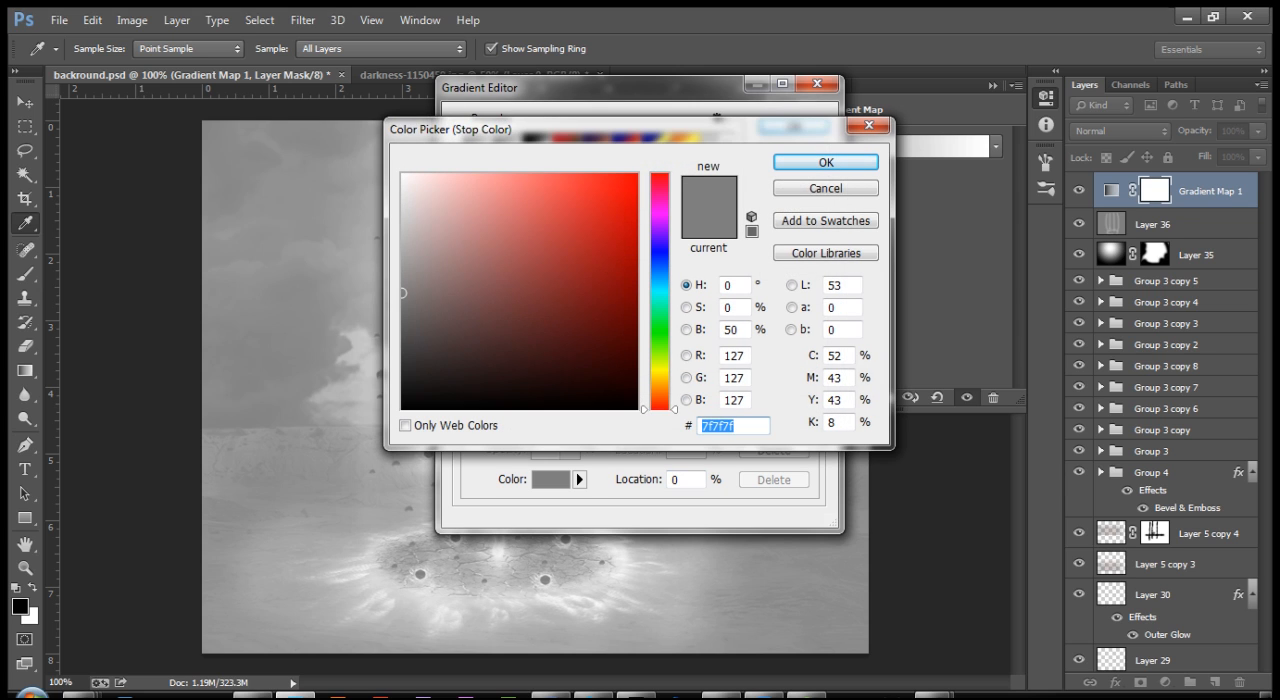
pyautogui.moveTo(660, 267); pyautogui.dragTo(598, 264)
pyautogui.doubleClick(724, 426)
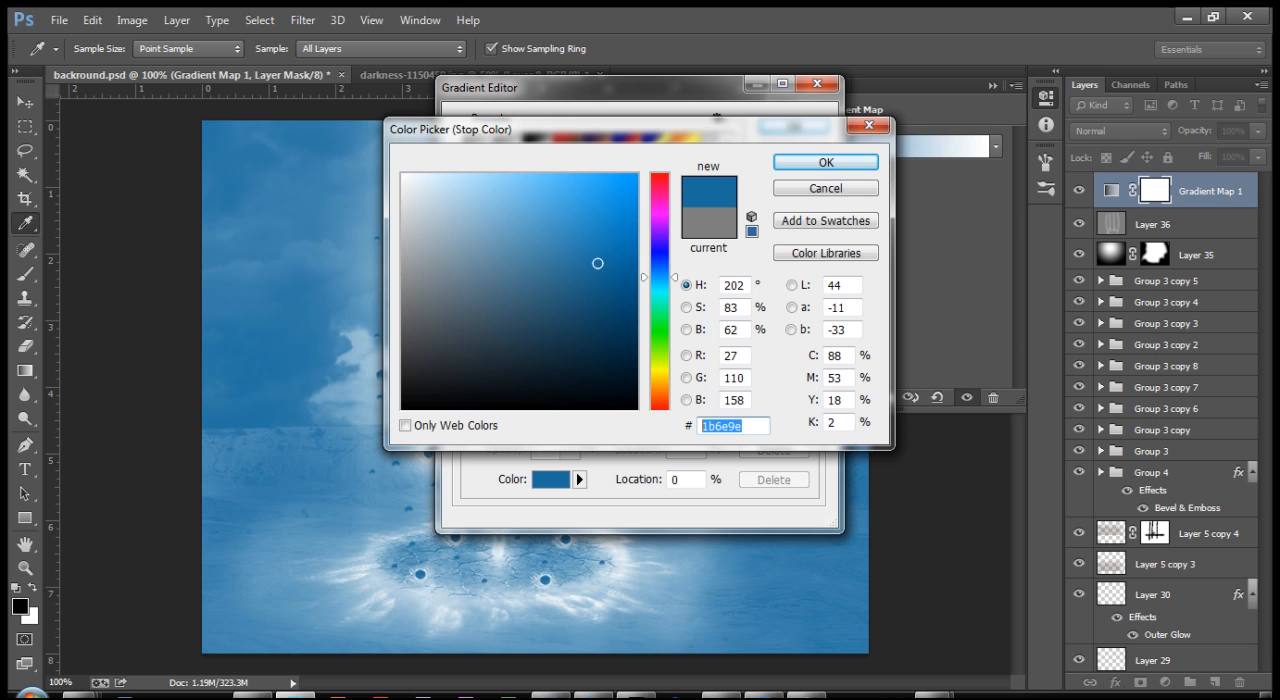
pyautogui.write('2')
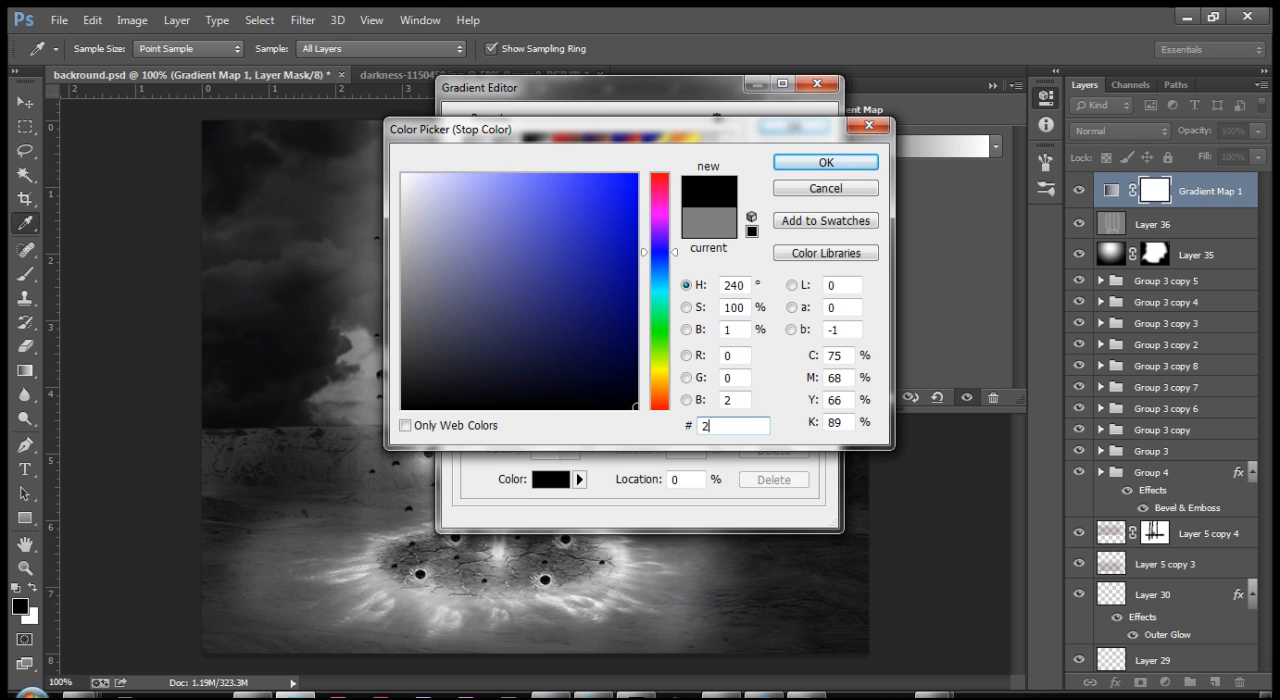
pyautogui.write('C7')
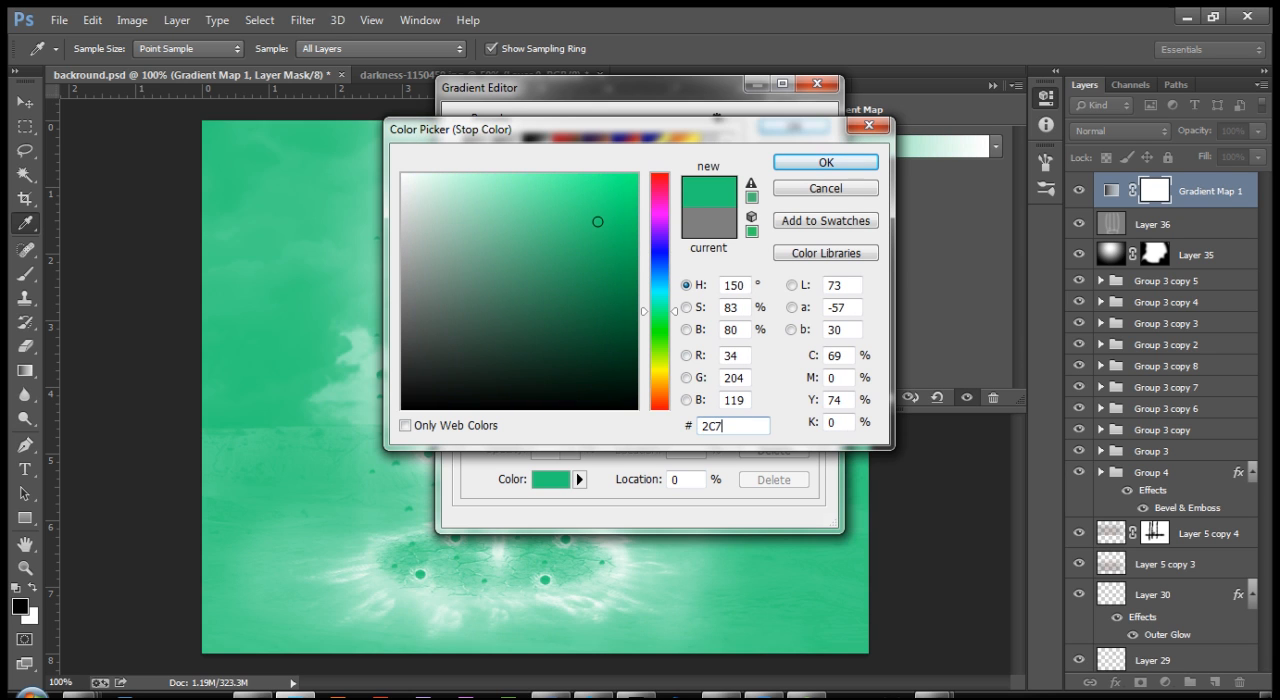
pyautogui.write('BC4')
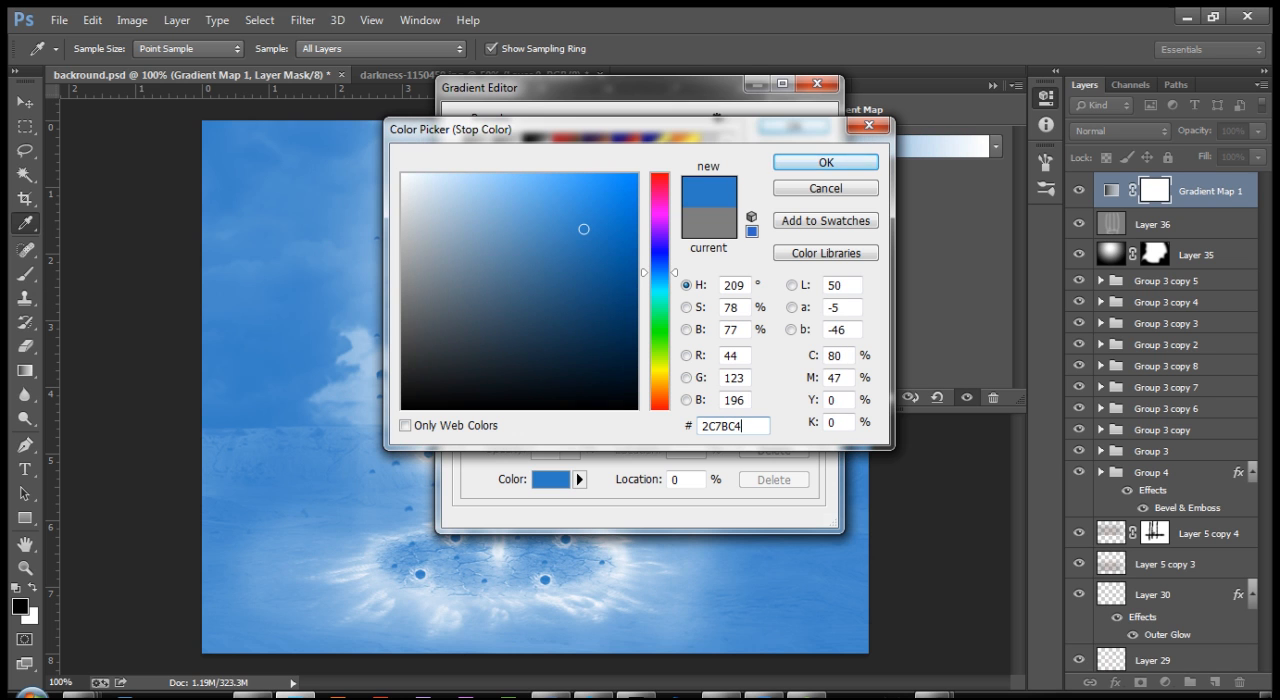
pyautogui.press('Return')
# Step: Set the gradient map's end colour stop to #FFFF66 and accept the gradient
pyautogui.doubleClick(811, 403)
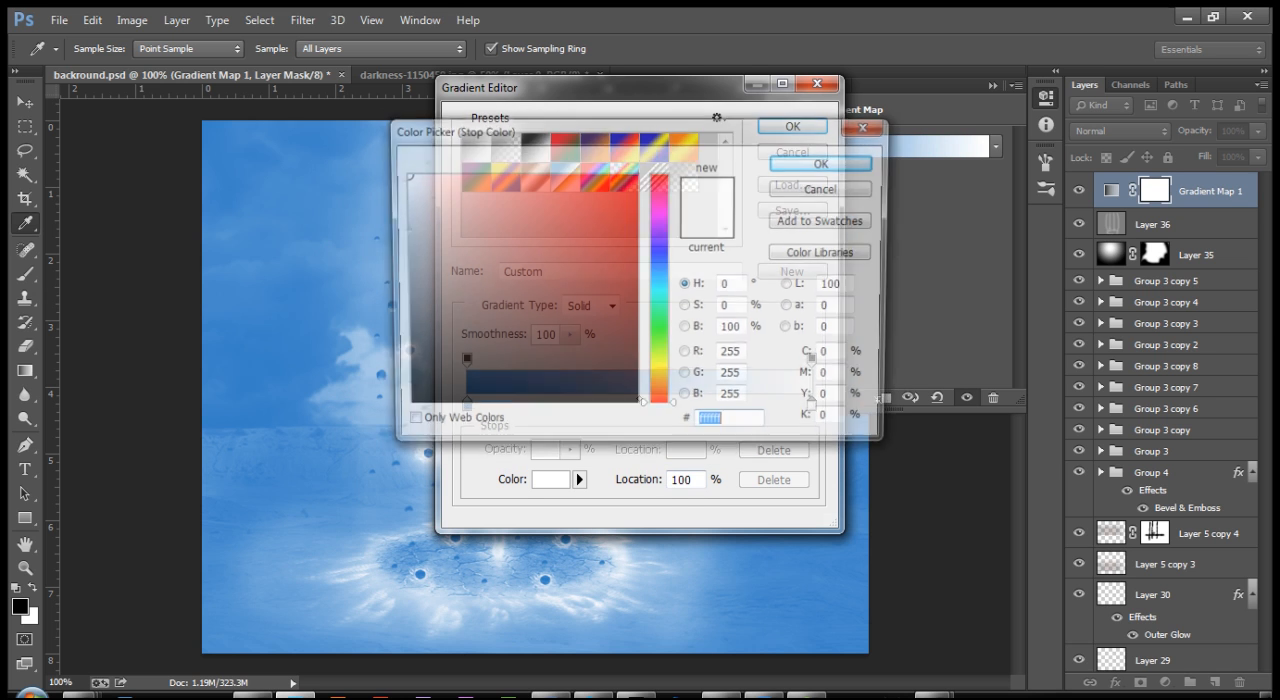
pyautogui.write('FFF')
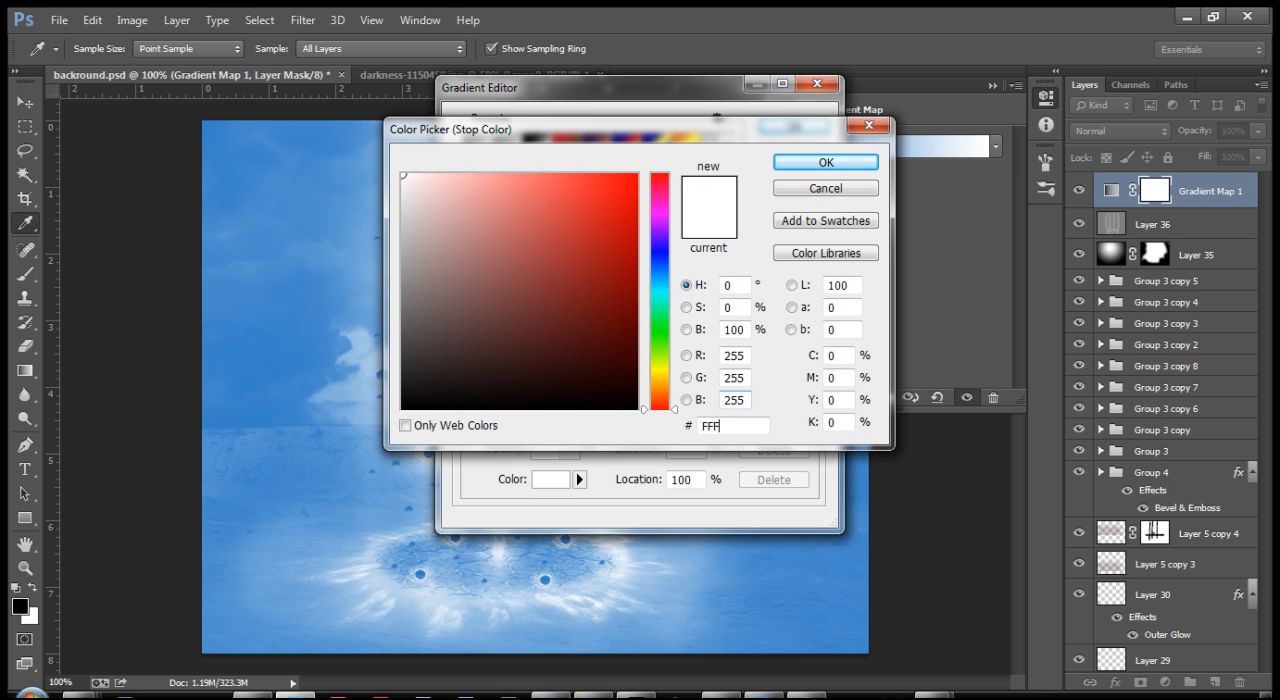
pyautogui.write('F66')
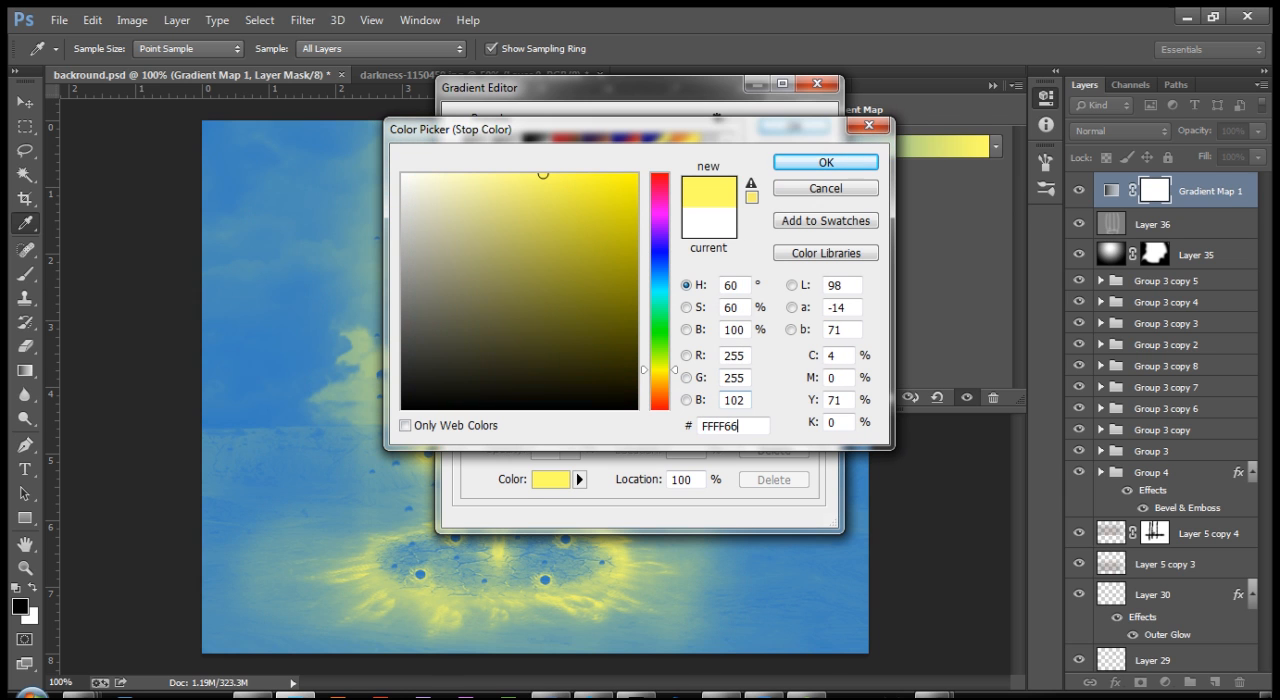
pyautogui.press('Return')
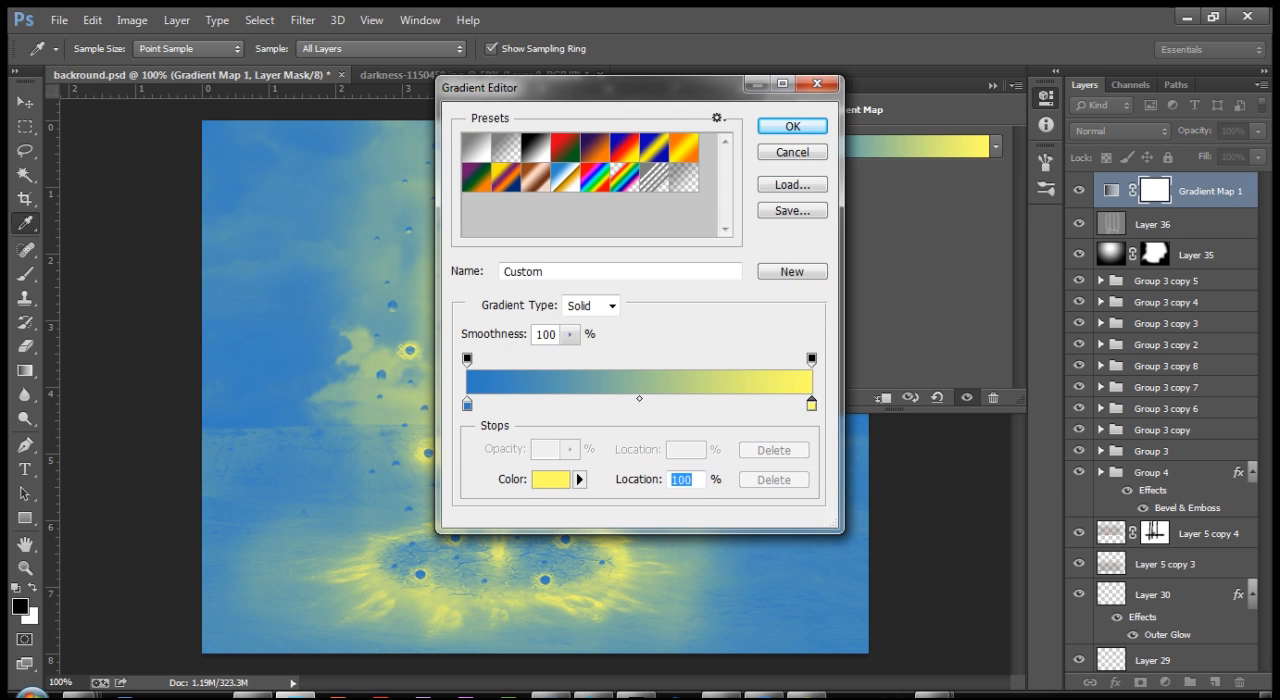
pyautogui.press('Return')
pyautogui.press('o')
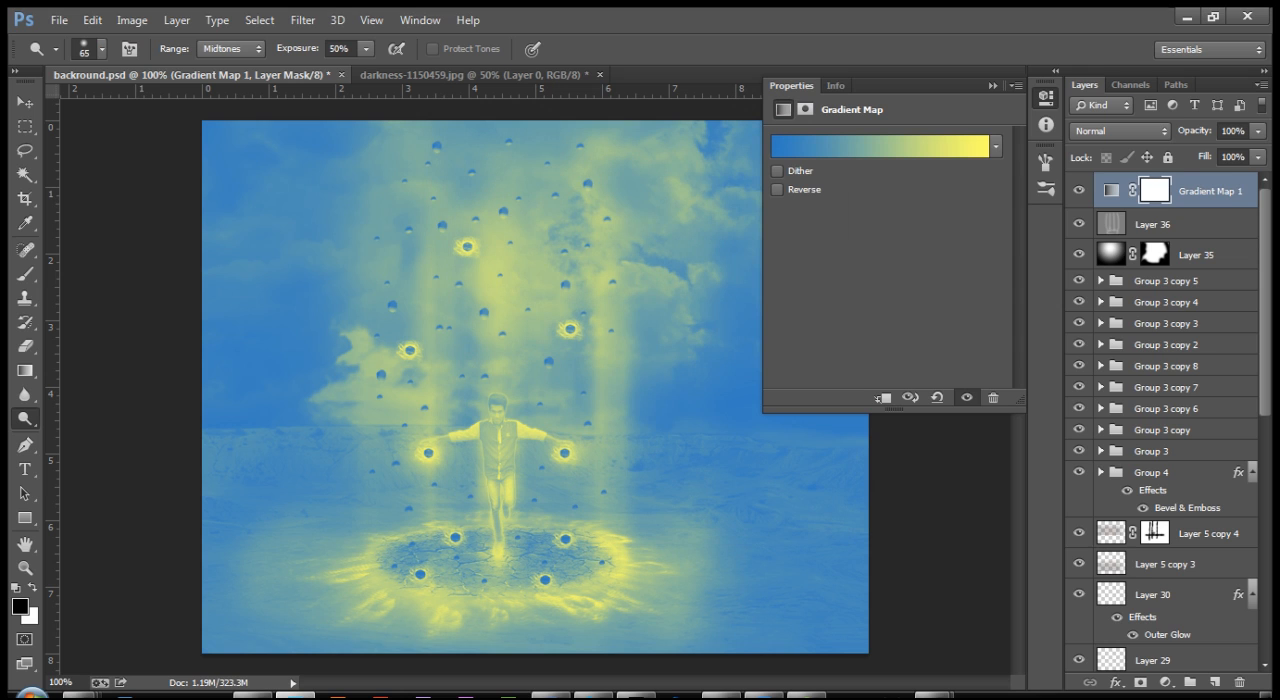
pyautogui.click(1120, 131)
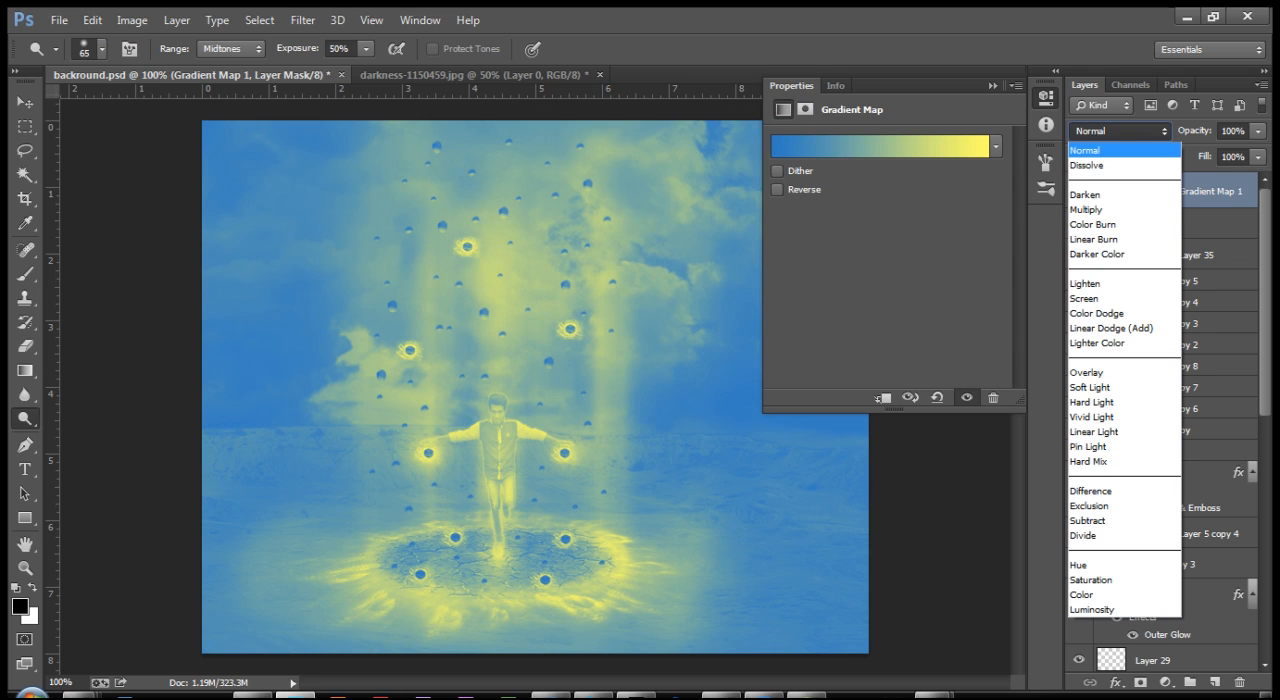
pyautogui.click(1120, 150)
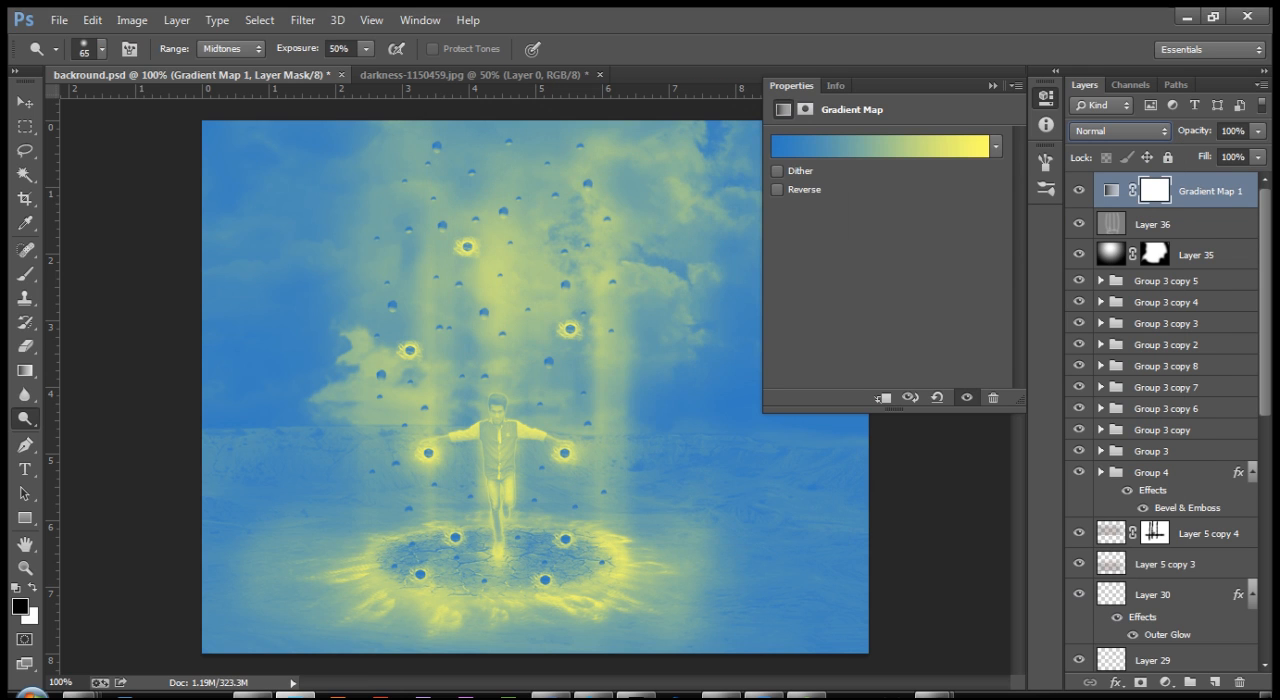
pyautogui.click(992, 86)
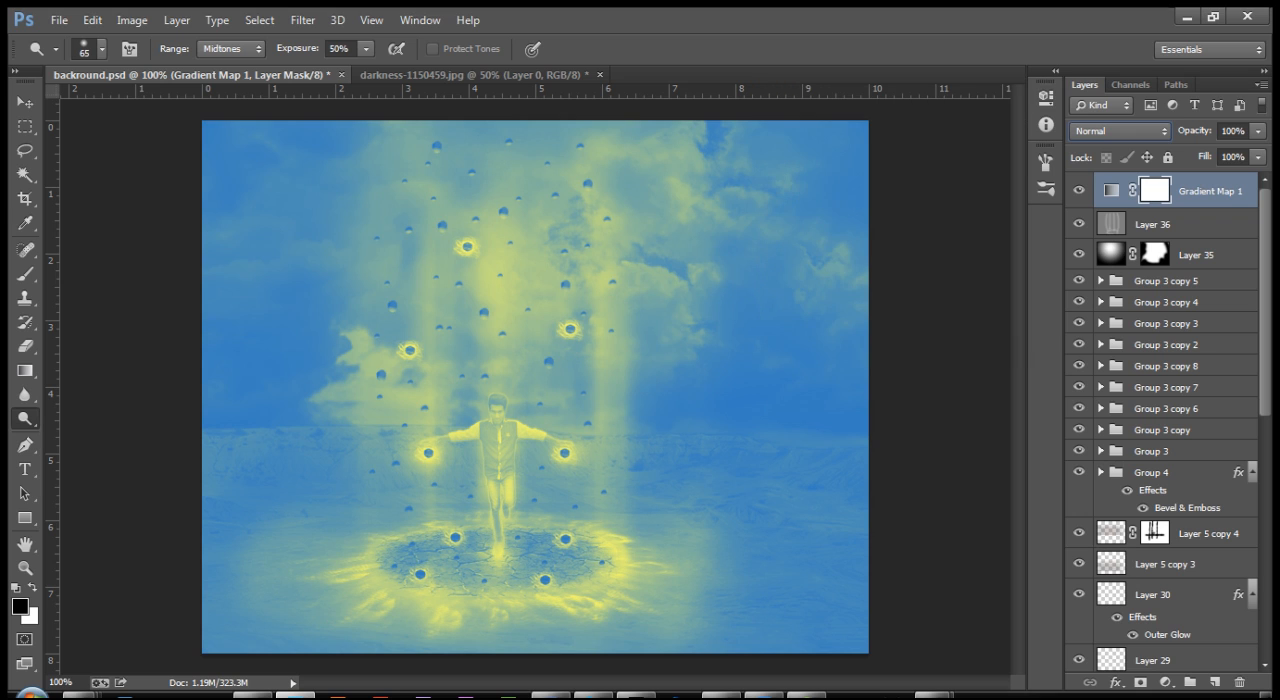
pyautogui.click(1067, 697)
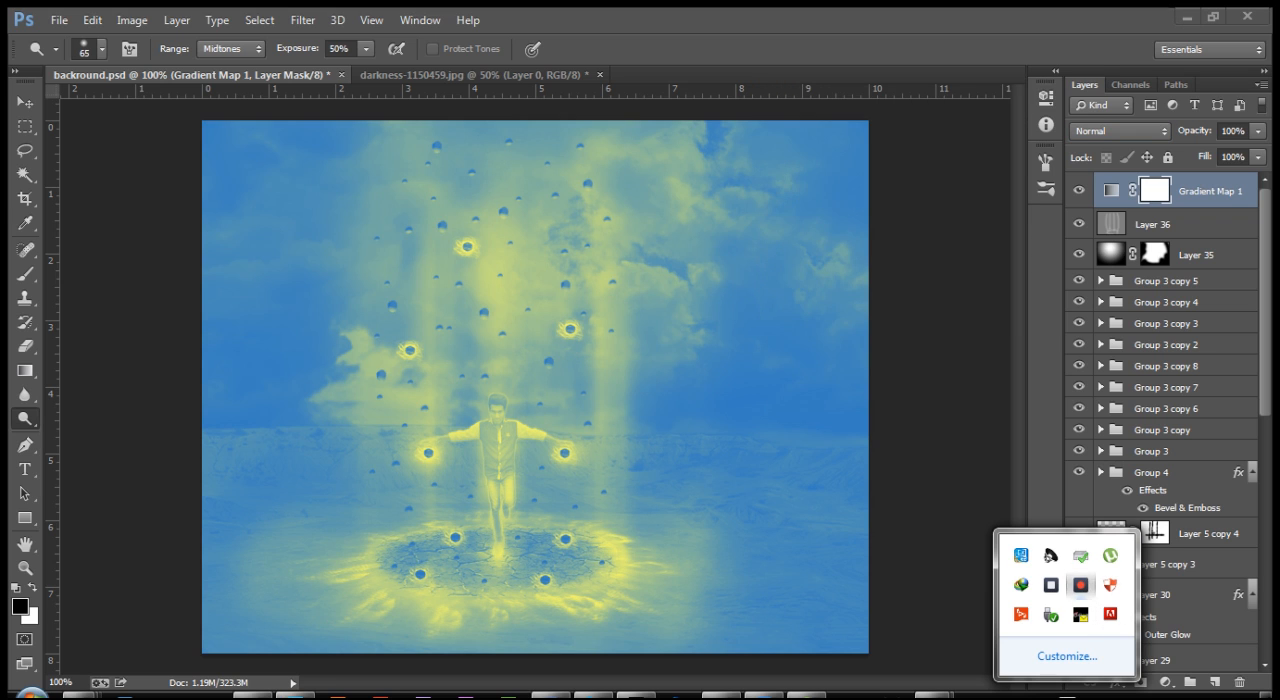
pyautogui.click(1081, 585)
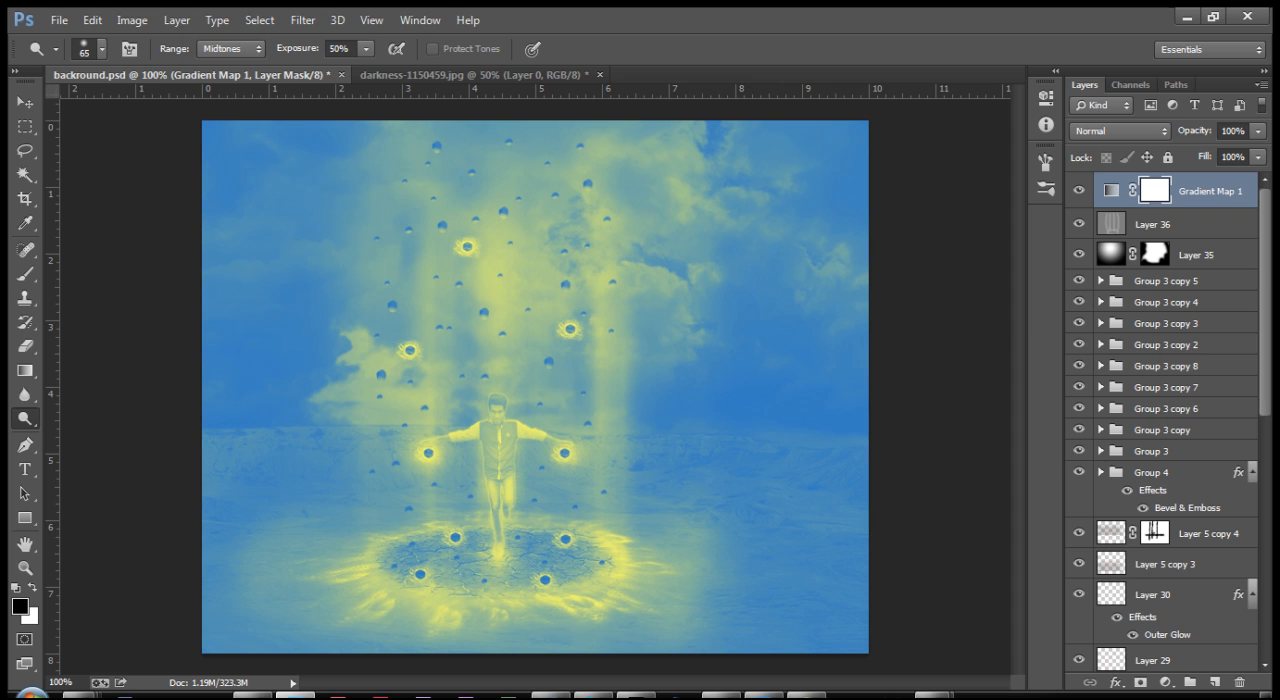
# Step: Set the Gradient Map layer's blend mode to Soft Light
pyautogui.click(1120, 131)
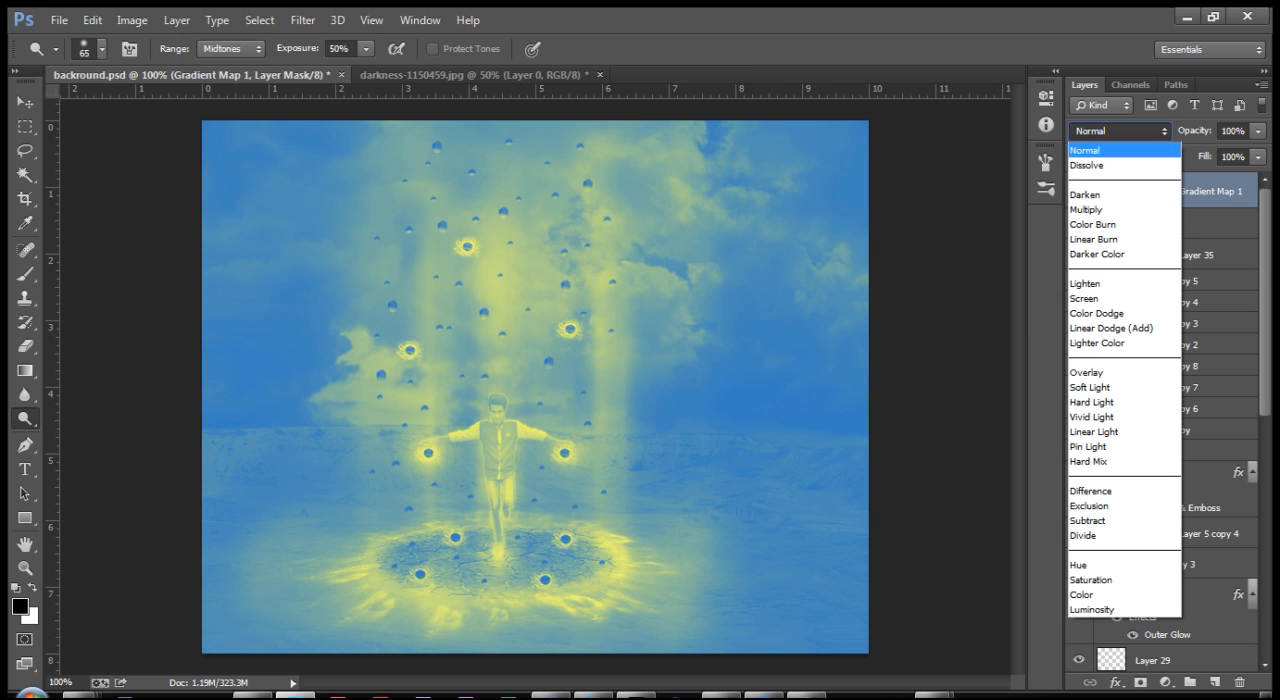
pyautogui.press('Up')
pyautogui.press('Return')
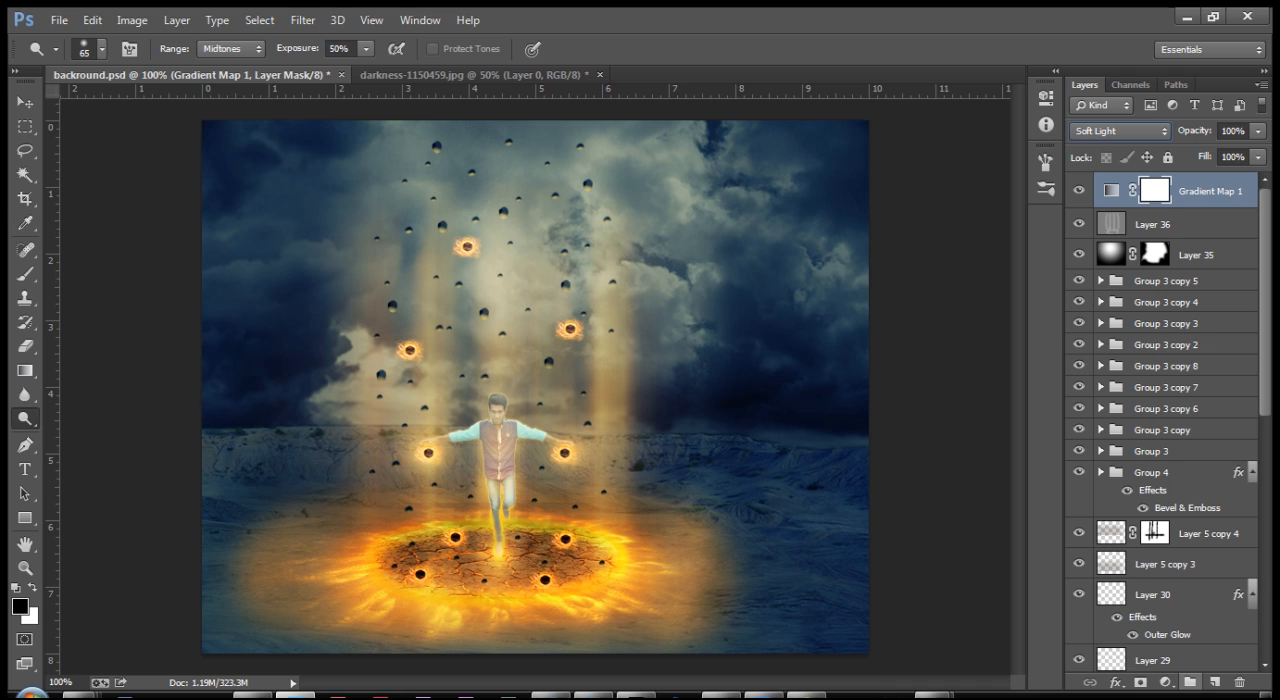
# Step: Add a Selective Color adjustment layer above the gradient map, setting the Reds' cyan to -65% and raising their magenta and yellow
pyautogui.click(1165, 682)
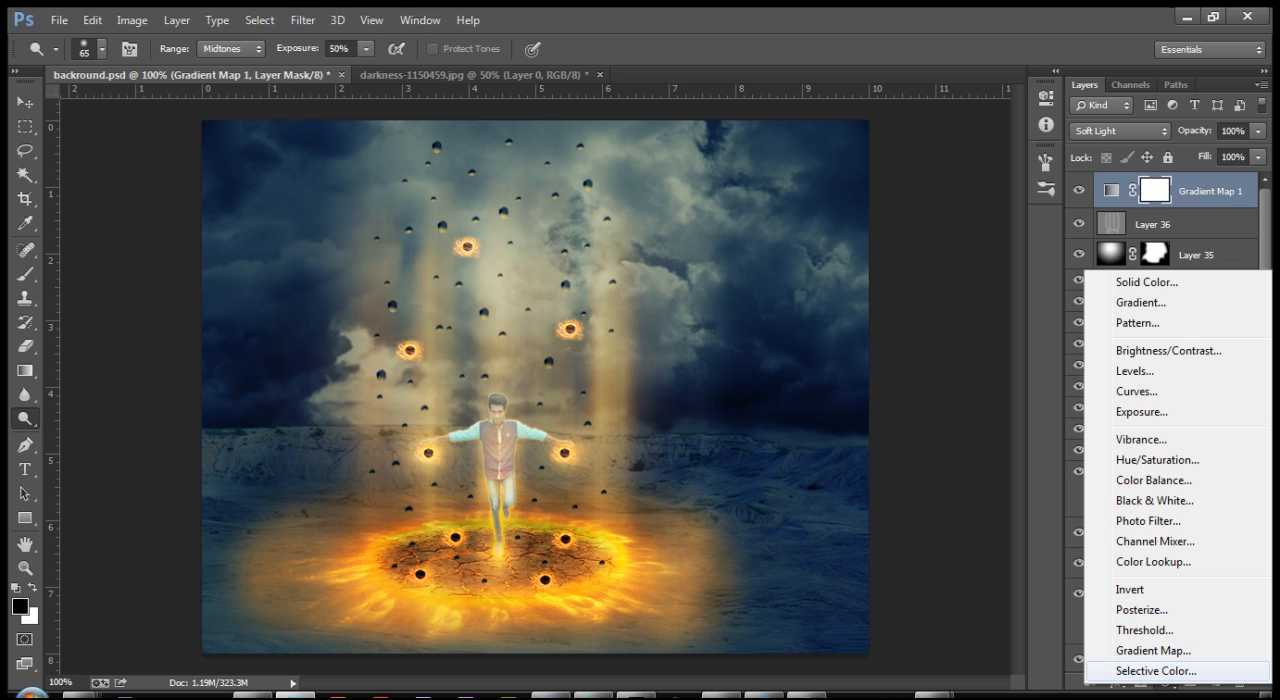
pyautogui.click(1150, 671)
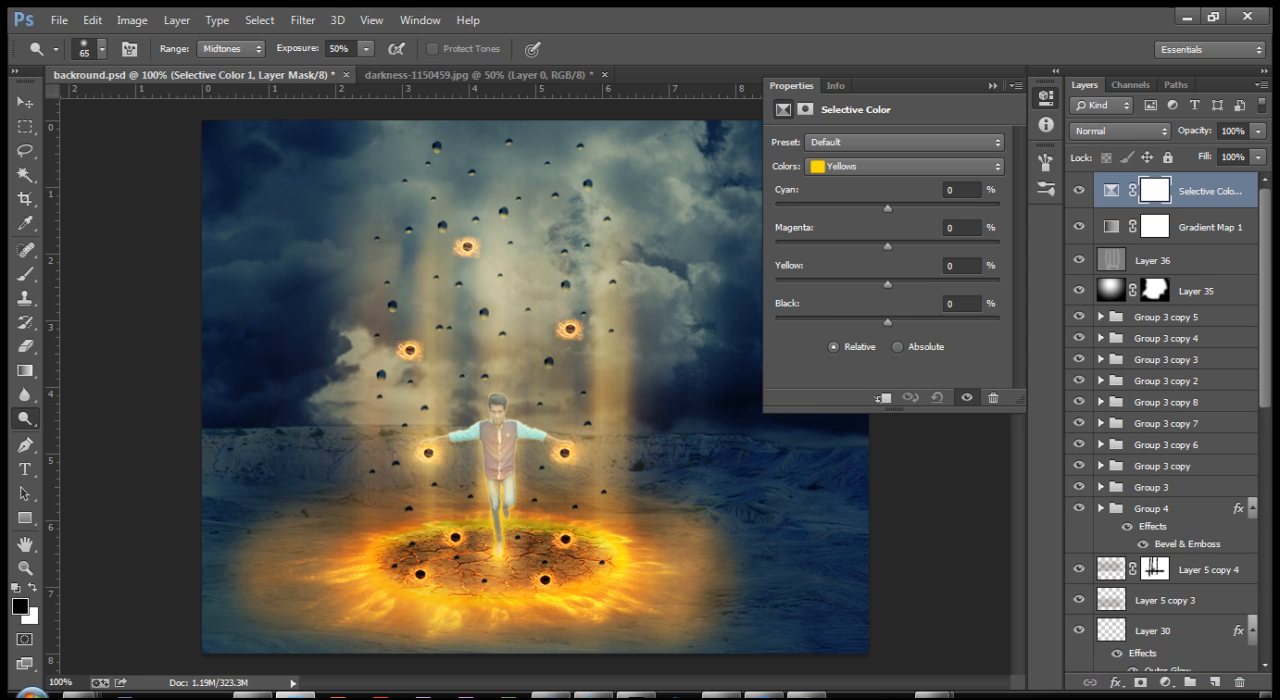
pyautogui.click(905, 166)
pyautogui.click(860, 183)
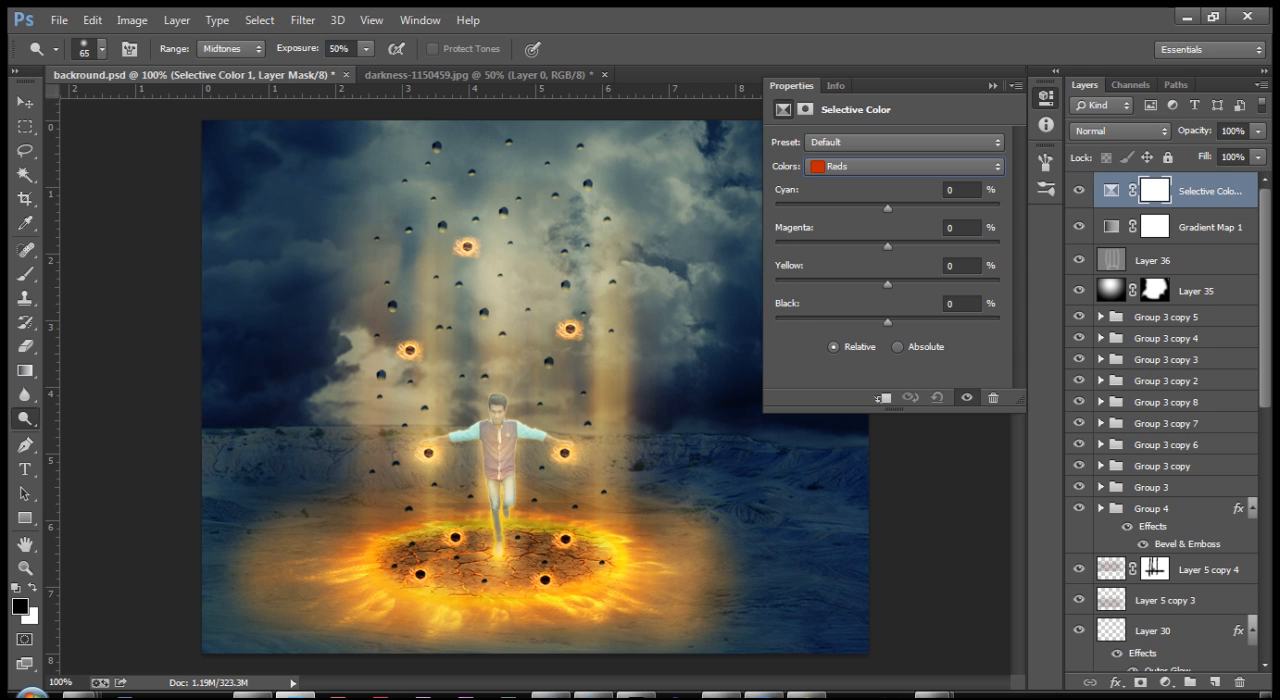
pyautogui.moveTo(887, 208); pyautogui.dragTo(817, 208)
pyautogui.moveTo(887, 245); pyautogui.dragTo(906, 245)
pyautogui.moveTo(887, 284); pyautogui.dragTo(936, 284)
# Step: Lower the cyan of the Yellows in the Selective Color adjustment and fine-tune their magenta and yellow
pyautogui.click(905, 166)
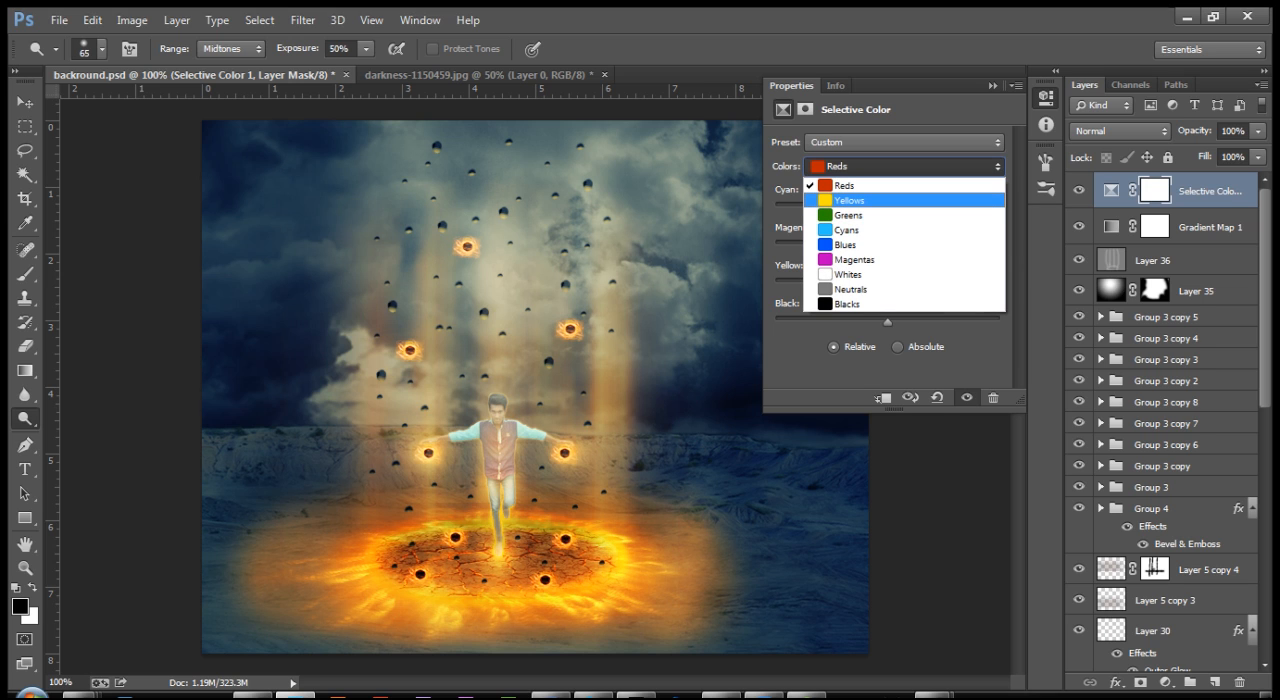
pyautogui.click(848, 200)
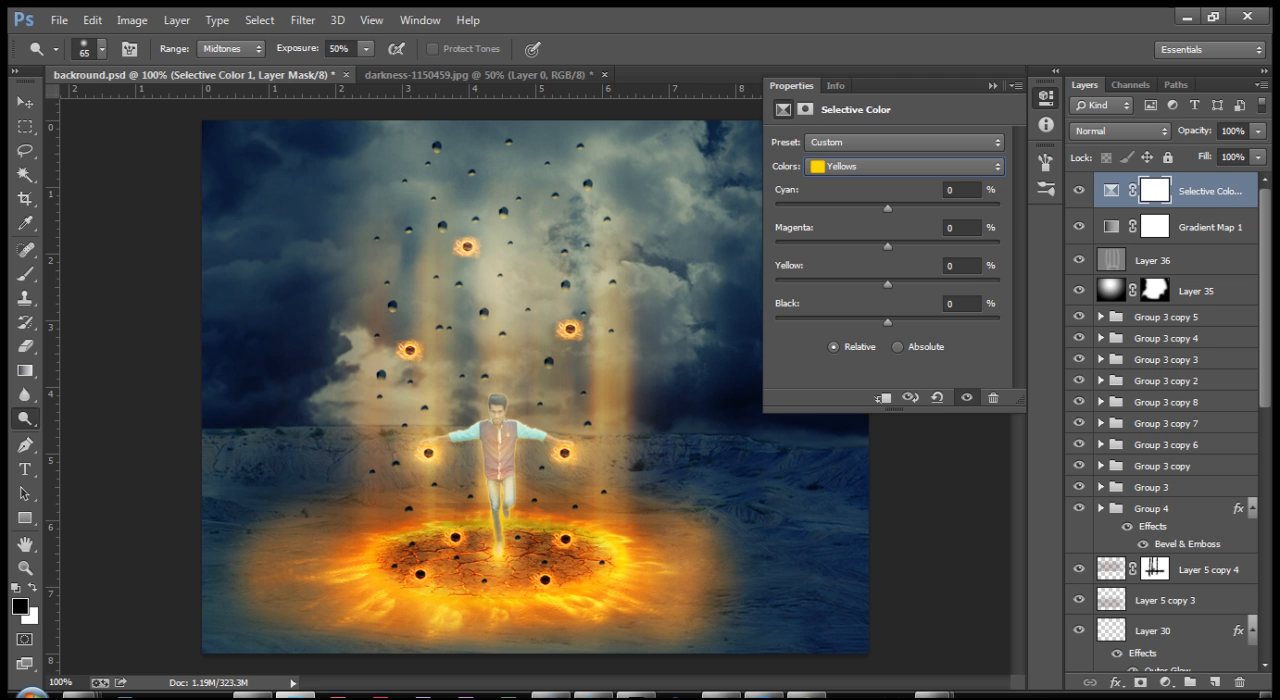
pyautogui.moveTo(887, 208)
pyautogui.mouseDown()
pyautogui.moveTo(843, 208)
pyautogui.moveTo(862, 208)
pyautogui.mouseUp()
pyautogui.moveTo(887, 246); pyautogui.dragTo(871, 284)
# Step: Set the Neutrals' cyan to +7% and magenta to +11% in the Selective Color adjustment and raise their yellow slightly
pyautogui.click(904, 167)
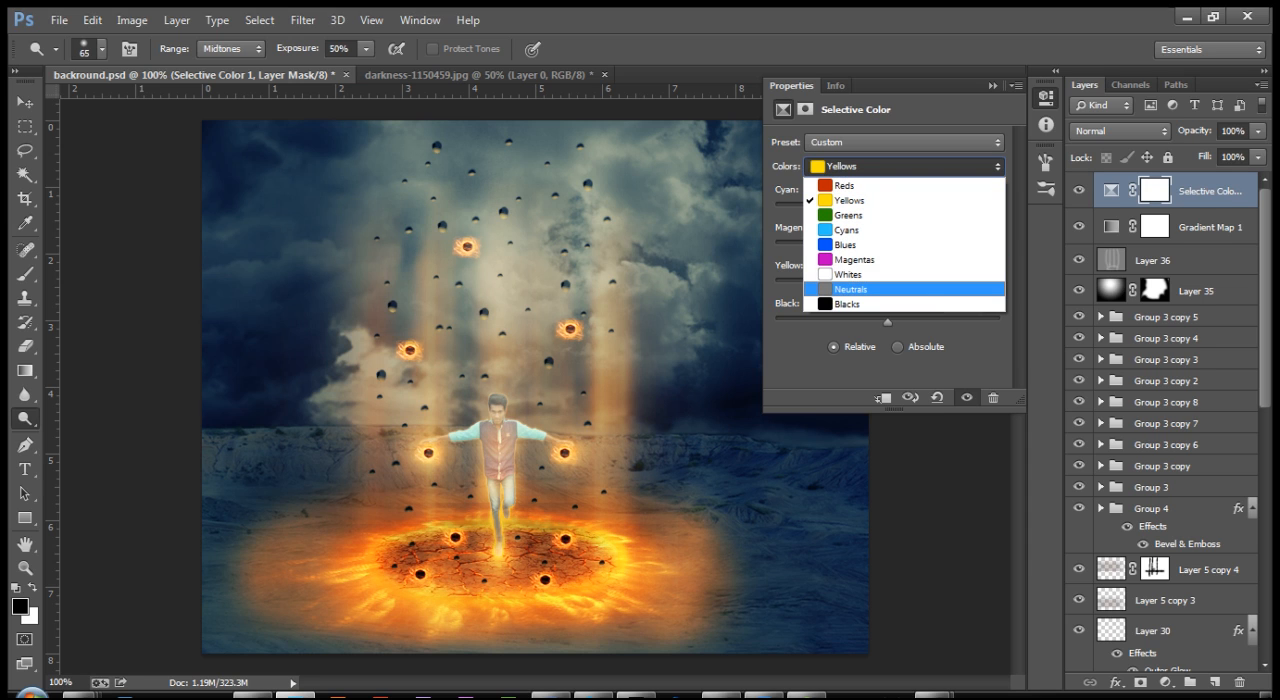
pyautogui.click(904, 289)
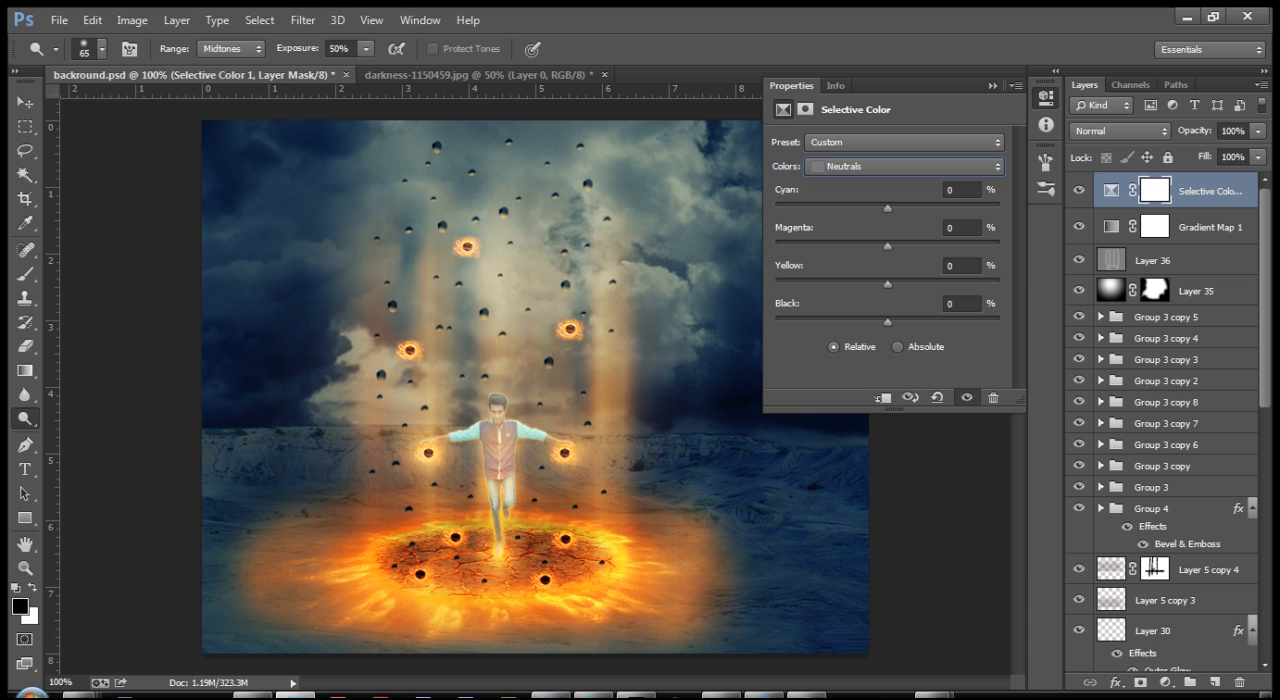
pyautogui.moveTo(887, 208); pyautogui.dragTo(895, 208)
pyautogui.moveTo(887, 245); pyautogui.dragTo(899, 246)
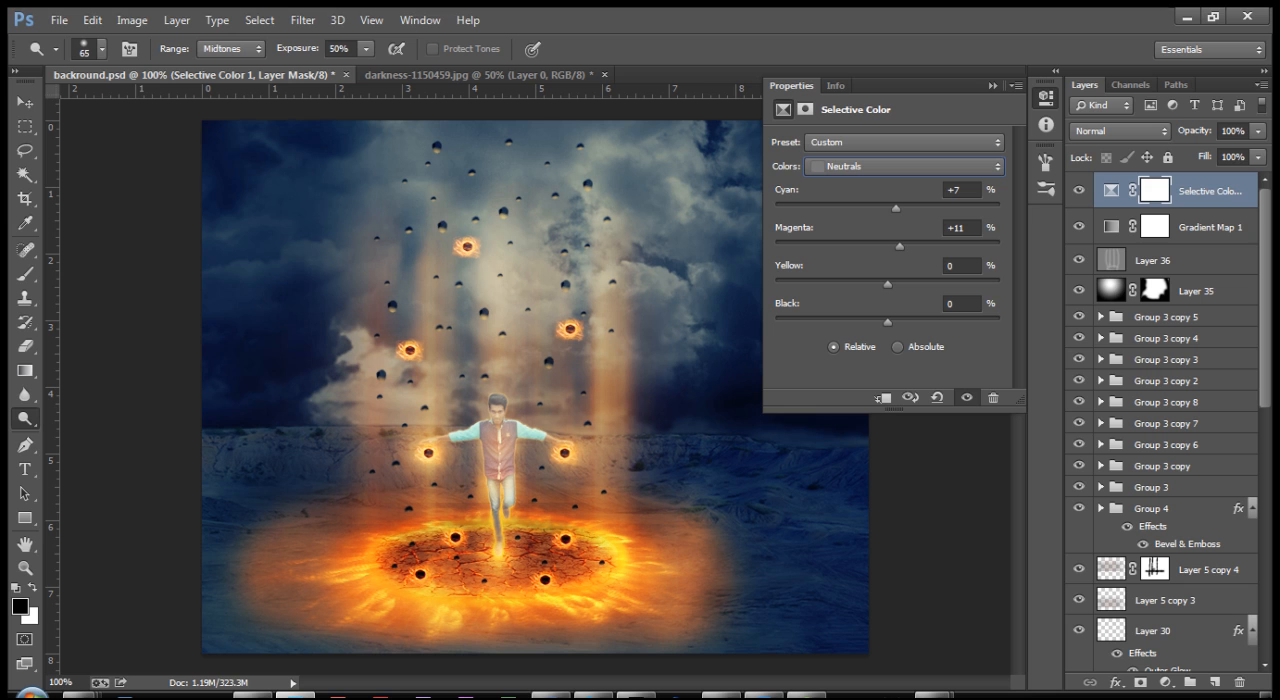
pyautogui.moveTo(887, 284); pyautogui.dragTo(897, 284)
pyautogui.click(993, 85)
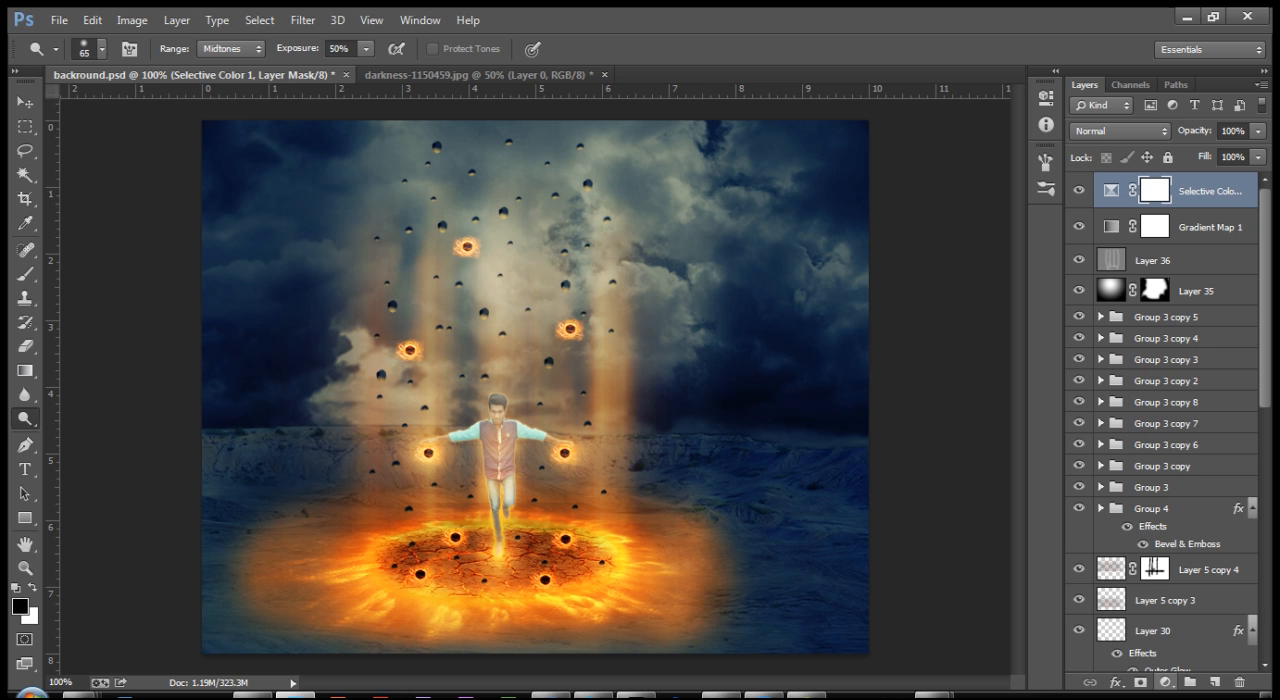
# Step: Add a Levels adjustment layer above the Selective Color layer and set its black input level to 5
pyautogui.click(1164, 682)
pyautogui.click(1135, 368)
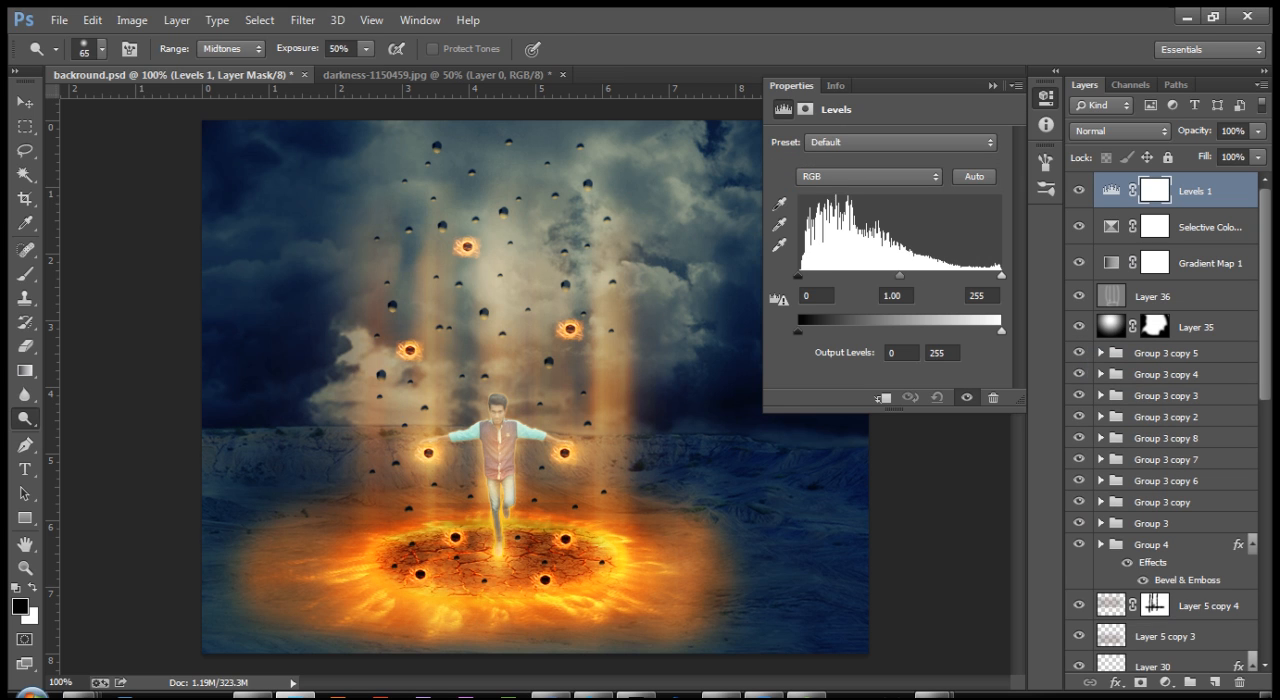
pyautogui.doubleClick(808, 296)
pyautogui.write('5')
pyautogui.click(993, 86)
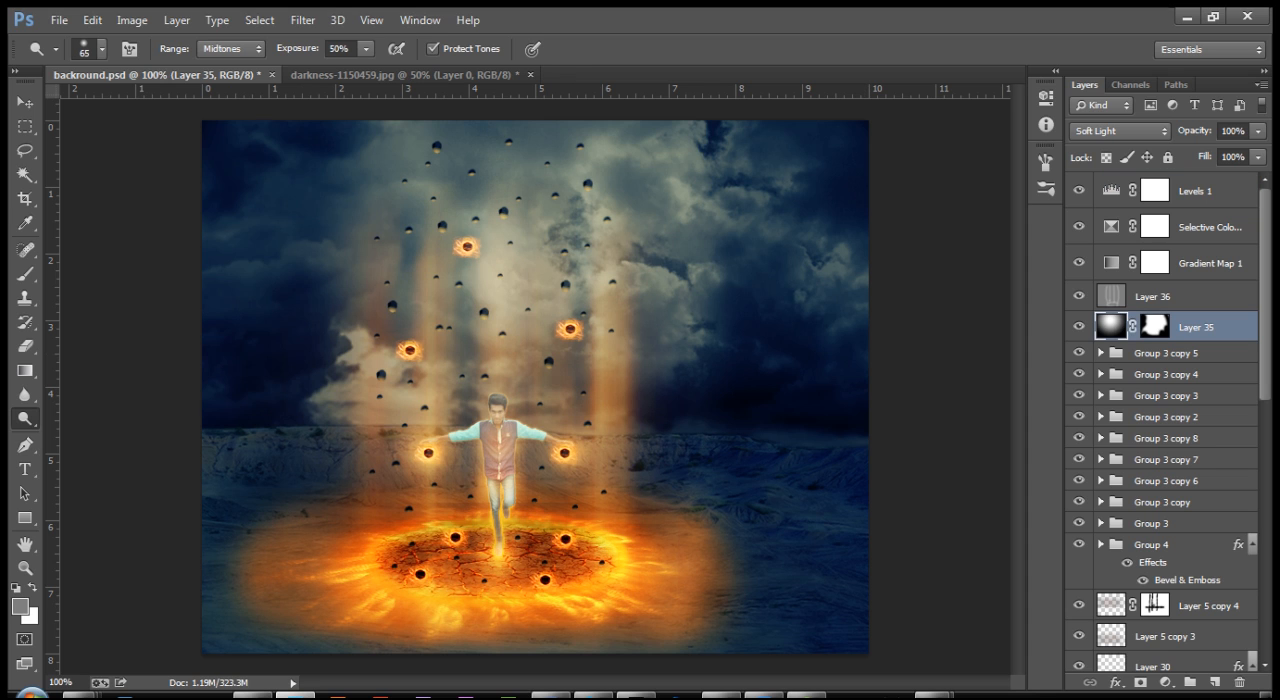
# Step: Duplicate Layer 35 with its mask, place the copy above Levels 1 and reduce the copy's opacity
pyautogui.hotkey('ctrl', 'j')
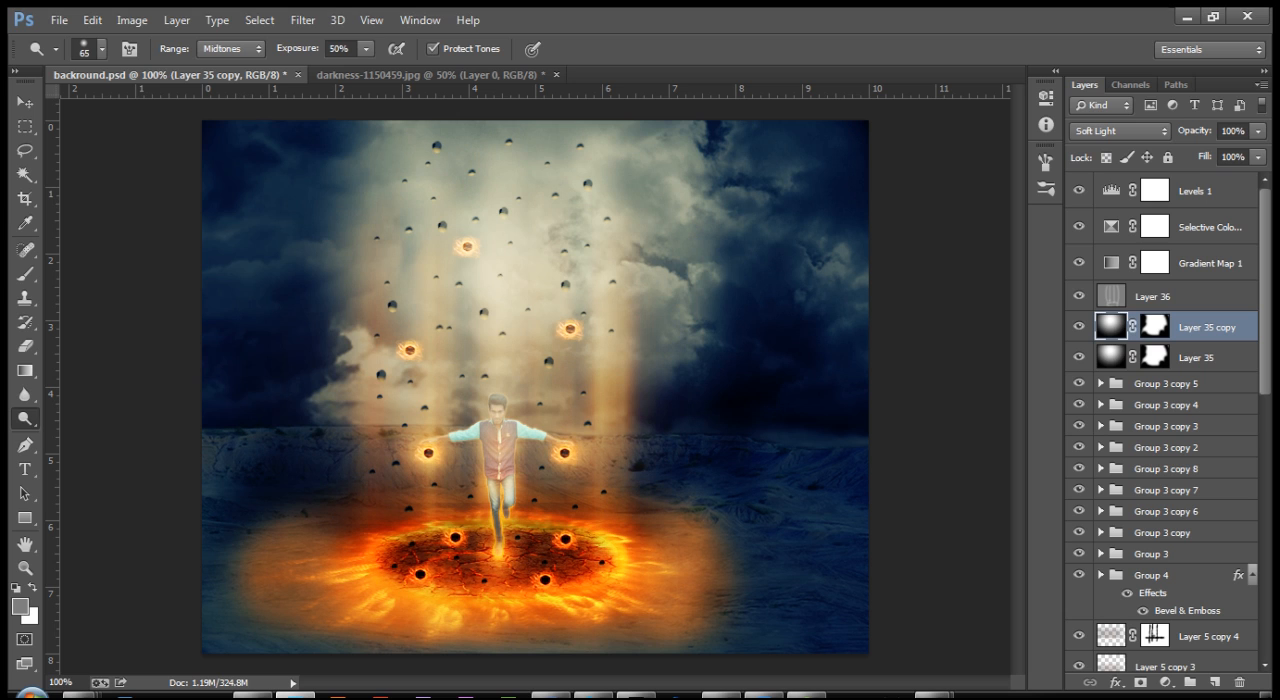
pyautogui.moveTo(1180, 327); pyautogui.dragTo(1180, 180)
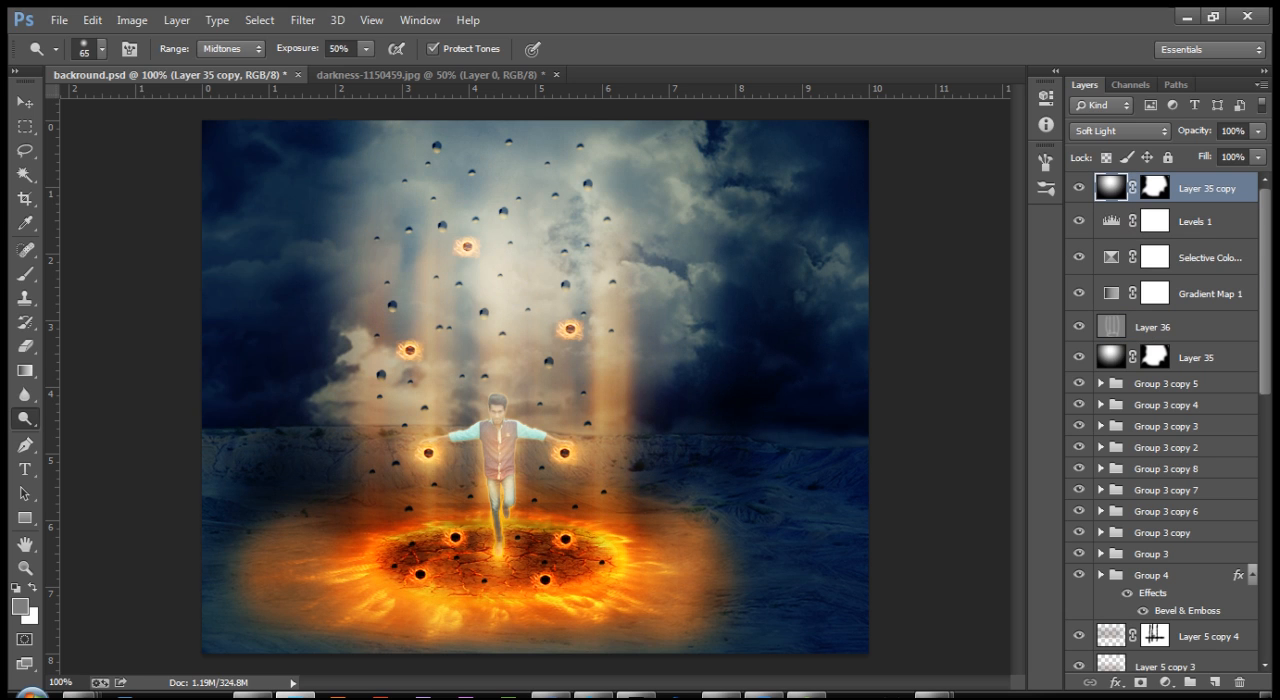
pyautogui.click(1258, 131)
pyautogui.moveTo(1259, 152); pyautogui.dragTo(1223, 152)
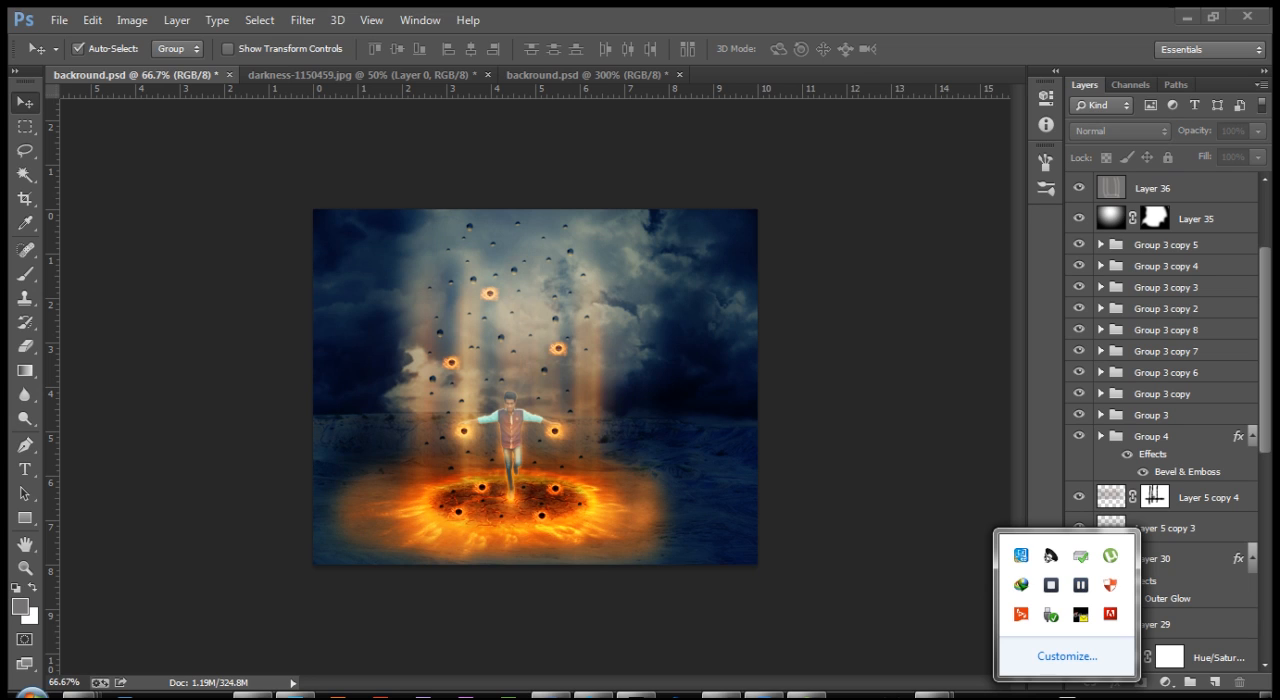
pyautogui.click(897, 495)
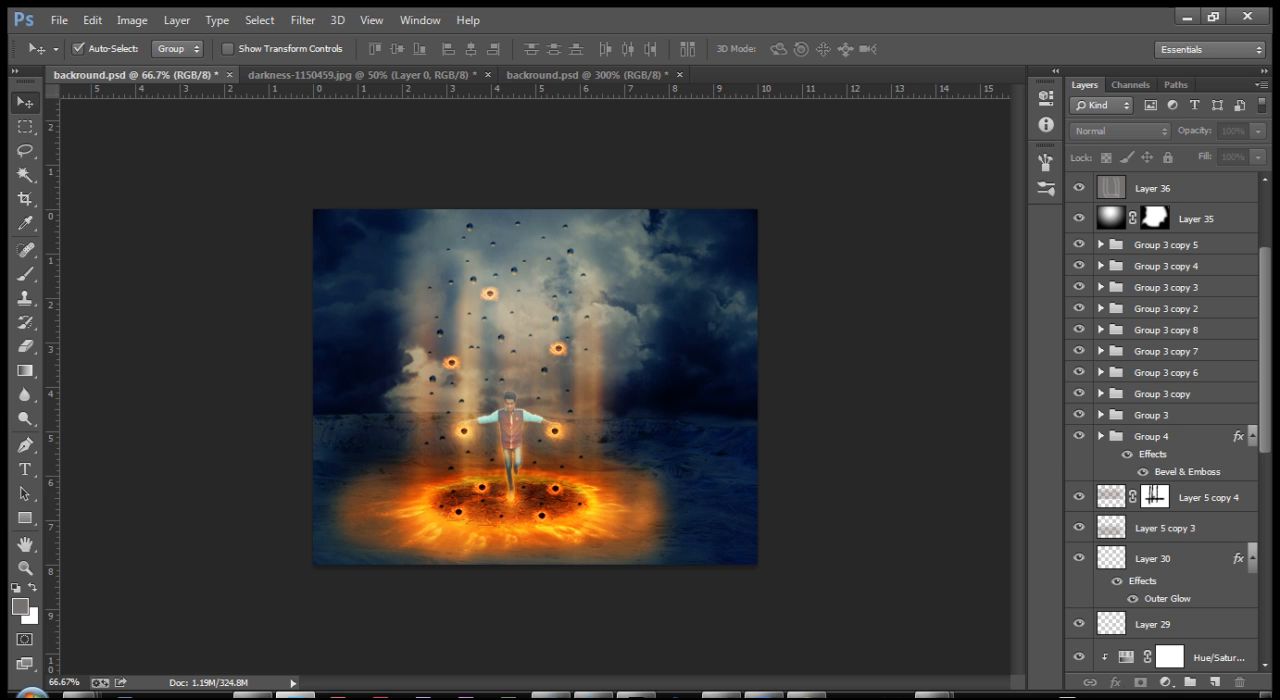
pyautogui.click(1067, 697)
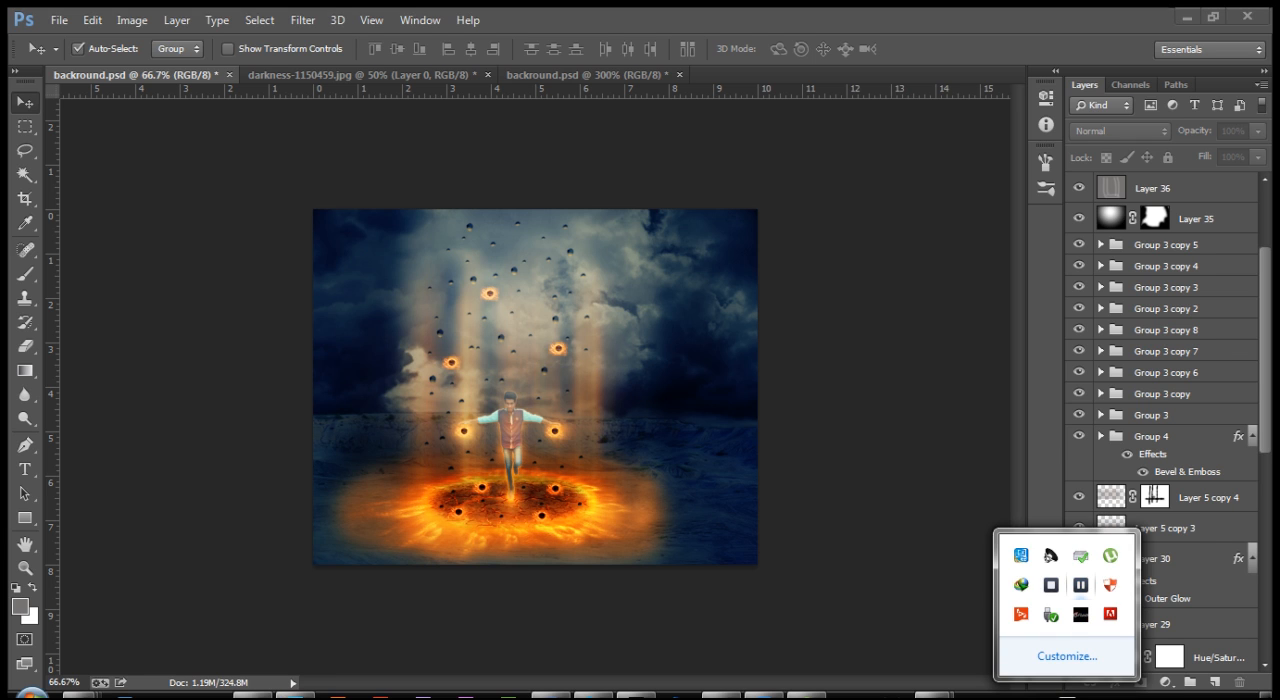